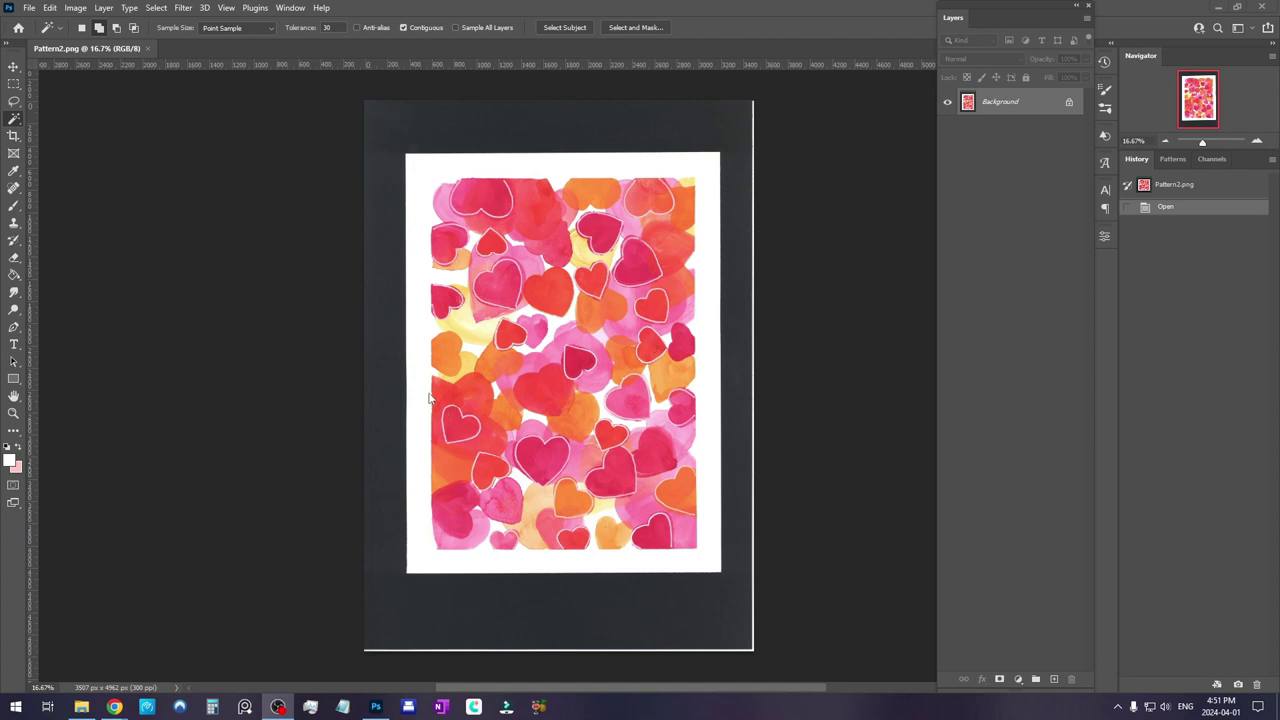
Crop the image to the painted heart artwork, cutting off the dark scan background and the white paper border
{"action": "left_click", "coordinate": [14, 136]}
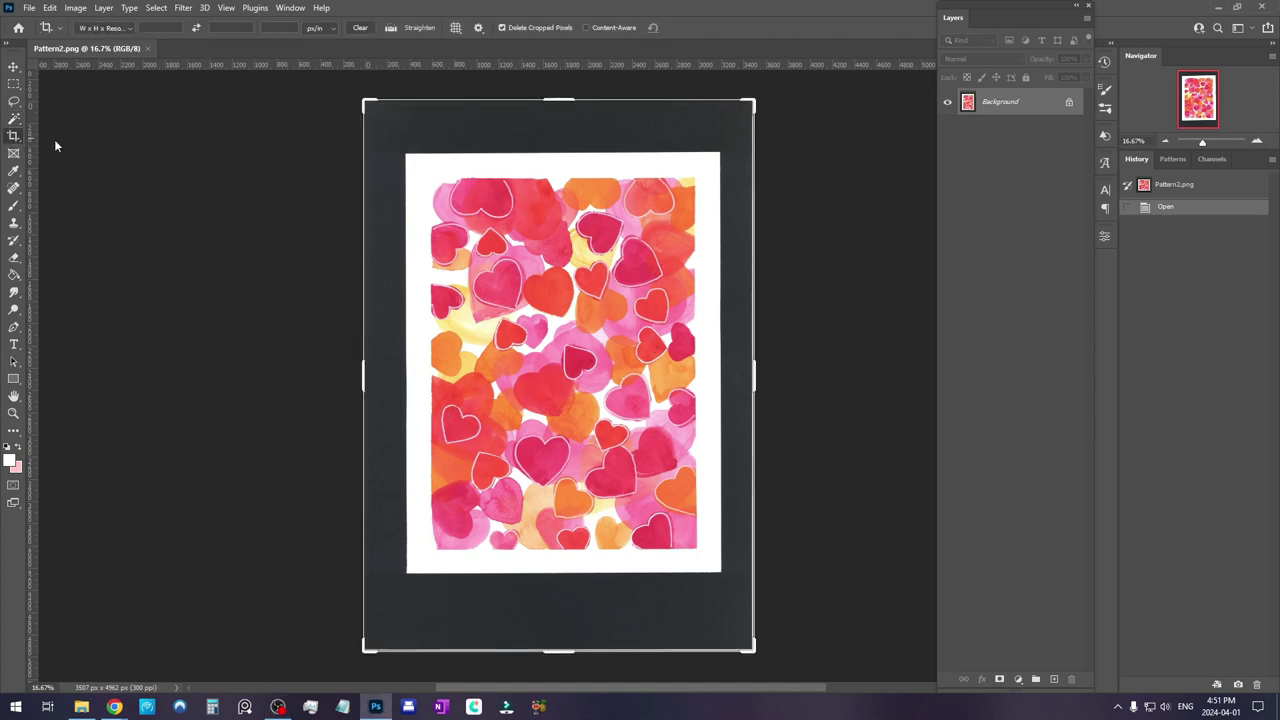
{"action": "left_click_drag", "start_coordinate": [560, 101], "coordinate": [564, 143]}
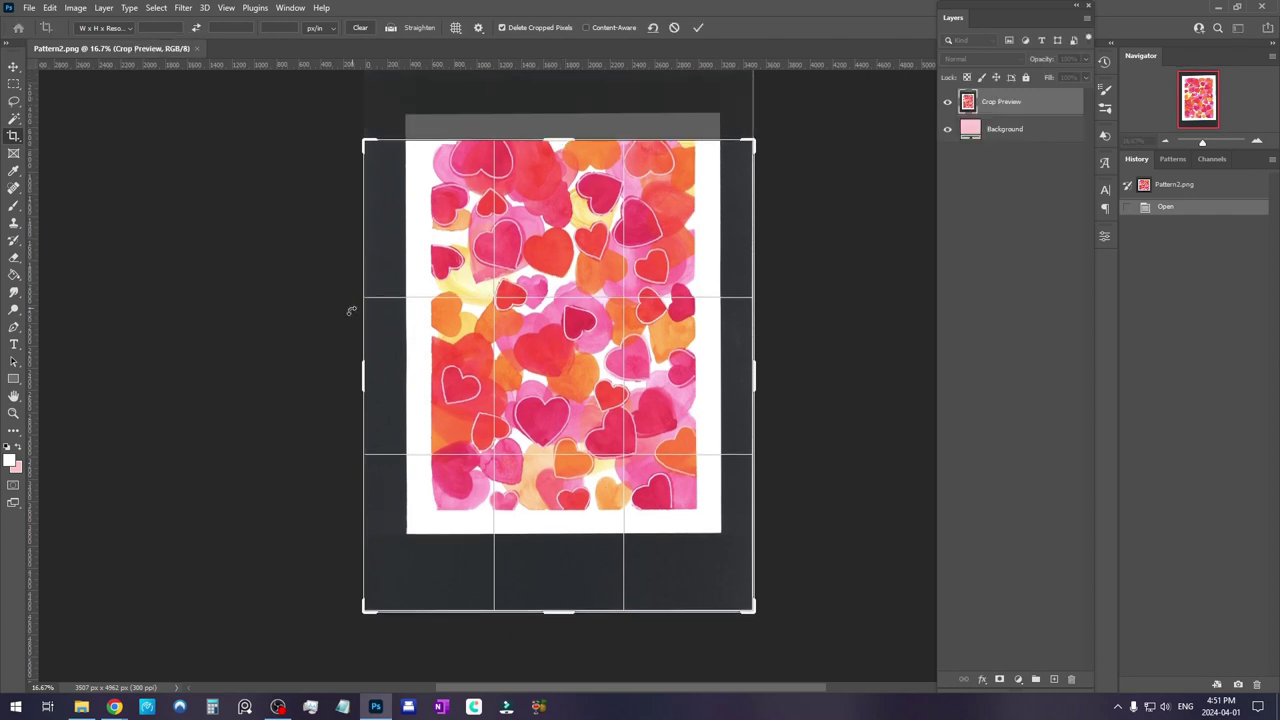
{"action": "left_click_drag", "start_coordinate": [363, 372], "coordinate": [397, 374]}
{"action": "left_click_drag", "start_coordinate": [558, 609], "coordinate": [557, 560]}
{"action": "left_click_drag", "start_coordinate": [718, 374], "coordinate": [692, 372]}
{"action": "key", "text": "Return"}
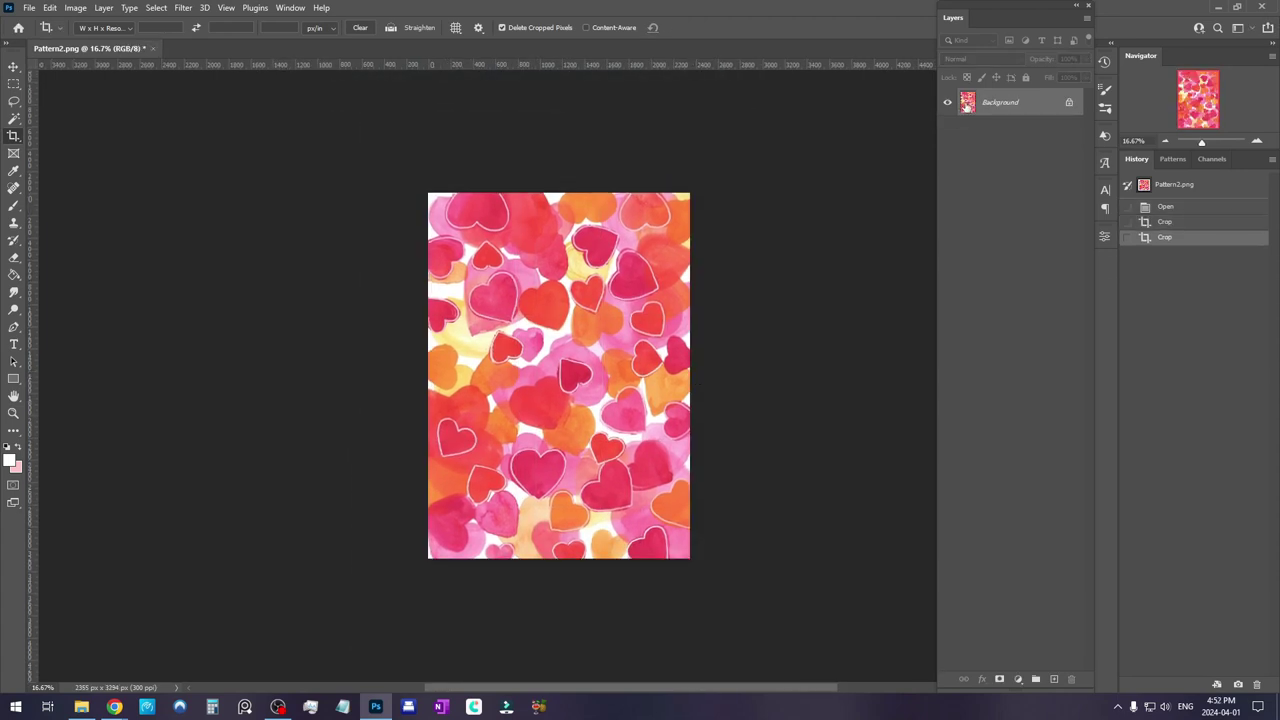
Duplicate the Background layer as Background copy
{"action": "right_click", "coordinate": [1018, 110]}
{"action": "left_click", "coordinate": [1060, 132]}
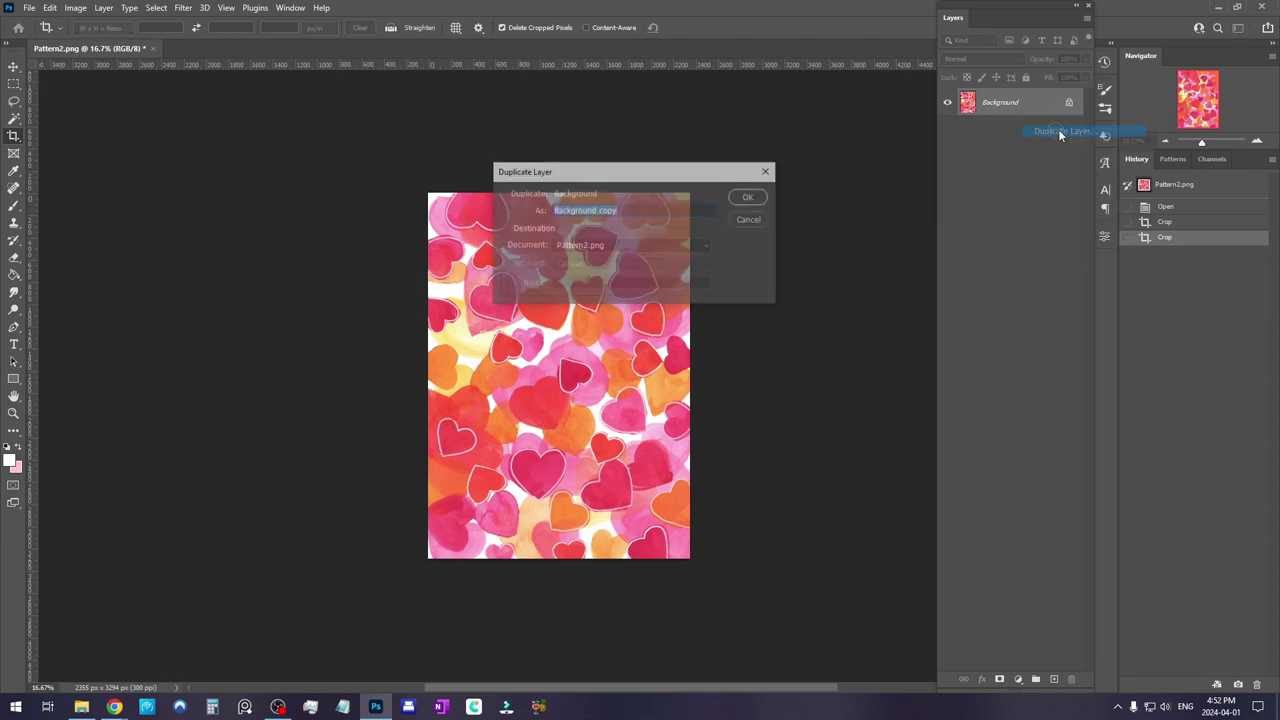
{"action": "left_click", "coordinate": [745, 197]}
Add a white-filled layer beneath Background copy and merge it down into the Background layer
{"action": "left_click", "coordinate": [1054, 679]}
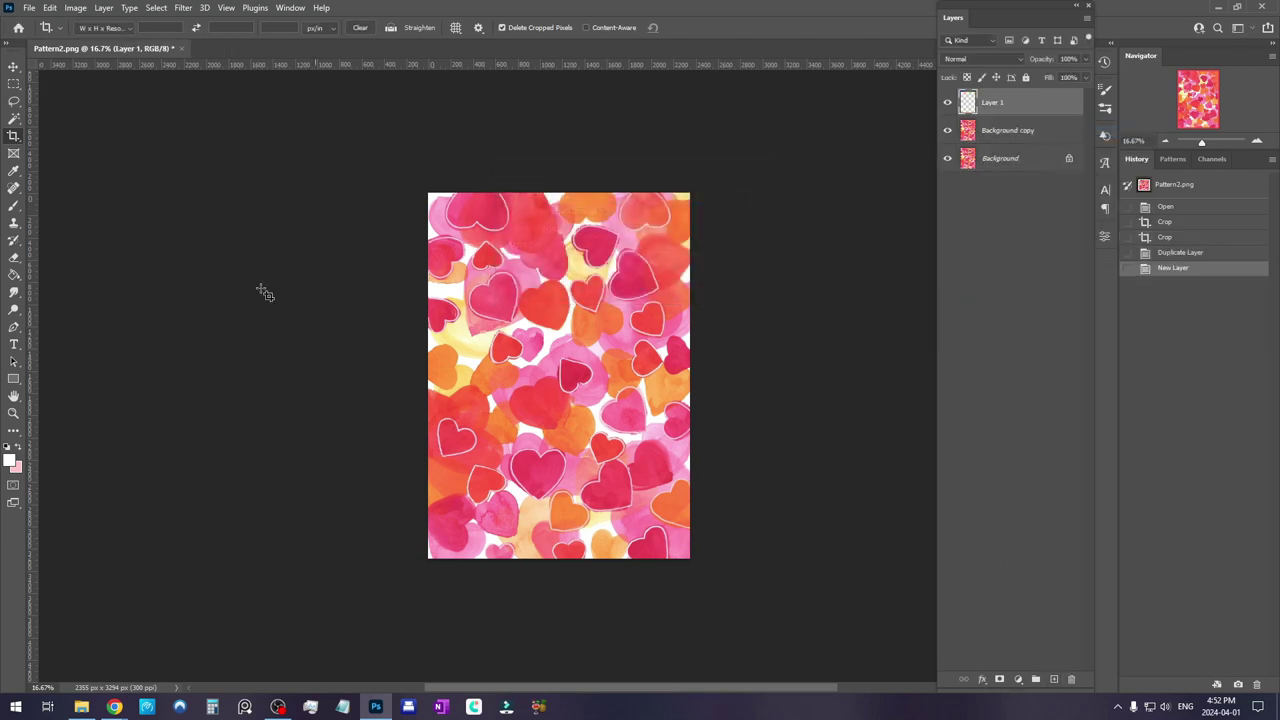
{"action": "left_click", "coordinate": [14, 274]}
{"action": "left_click", "coordinate": [452, 290]}
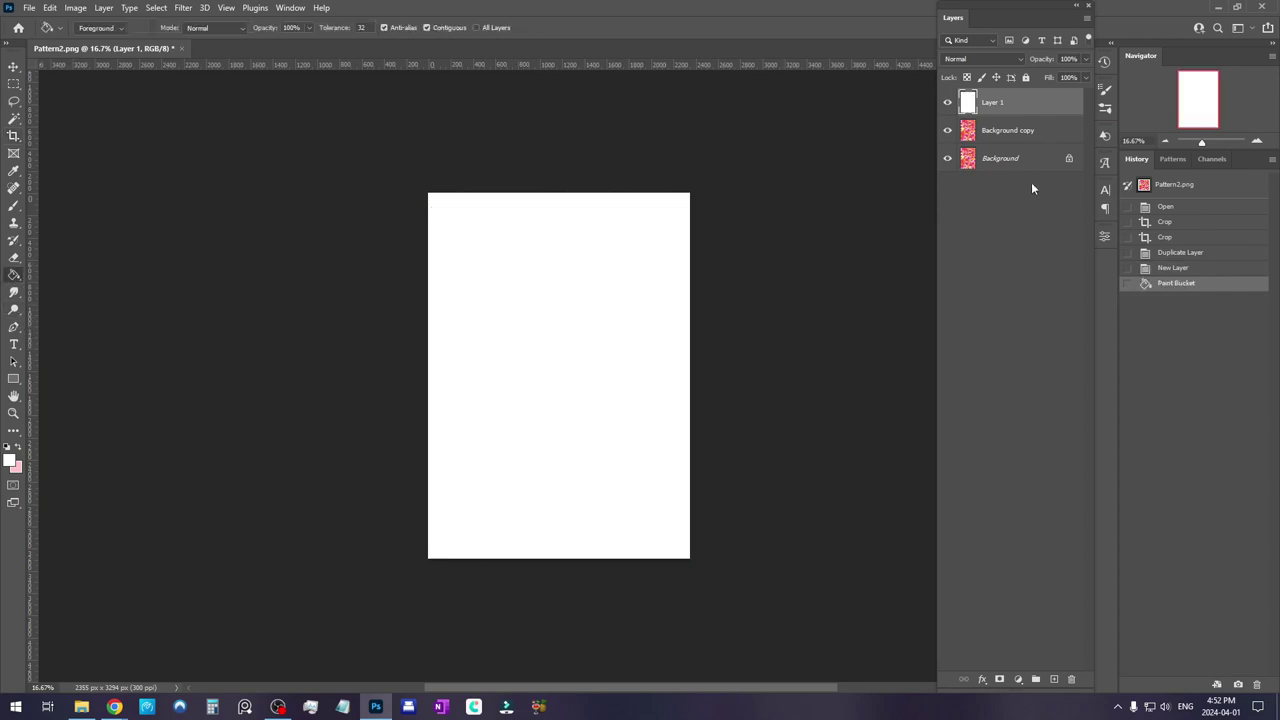
{"action": "mouse_move", "coordinate": [1031, 113]}
{"action": "left_mouse_down"}
{"action": "mouse_move", "coordinate": [1029, 137]}
{"action": "mouse_move", "coordinate": [1015, 132]}
{"action": "left_mouse_up"}
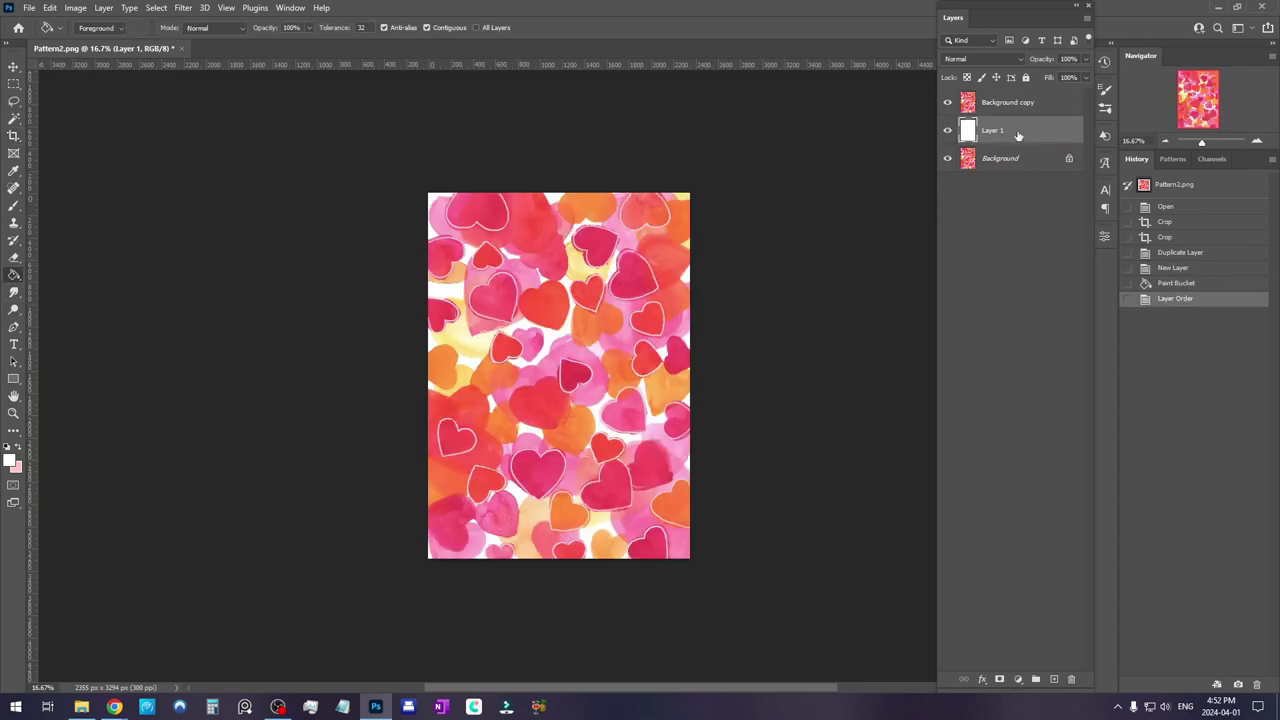
{"action": "key", "text": "ctrl+e"}
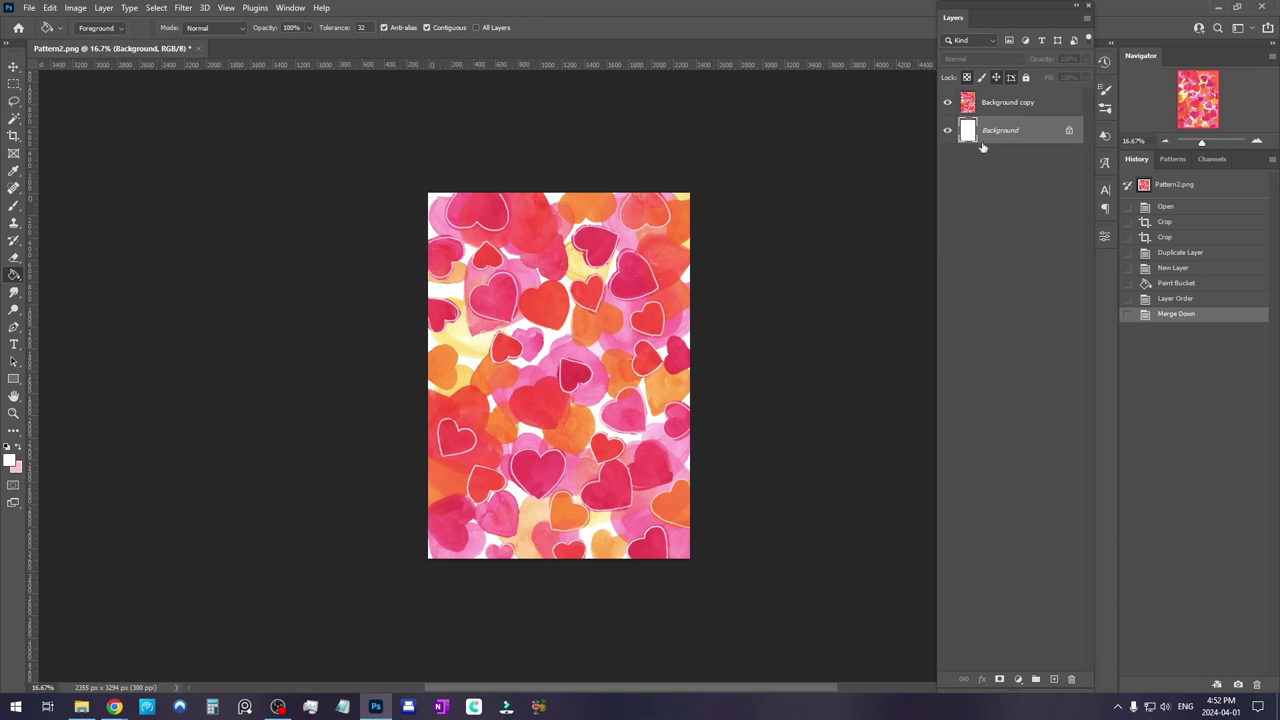
Toggle the Background copy layer's visibility to check the white layer underneath
{"action": "left_click", "coordinate": [947, 104]}
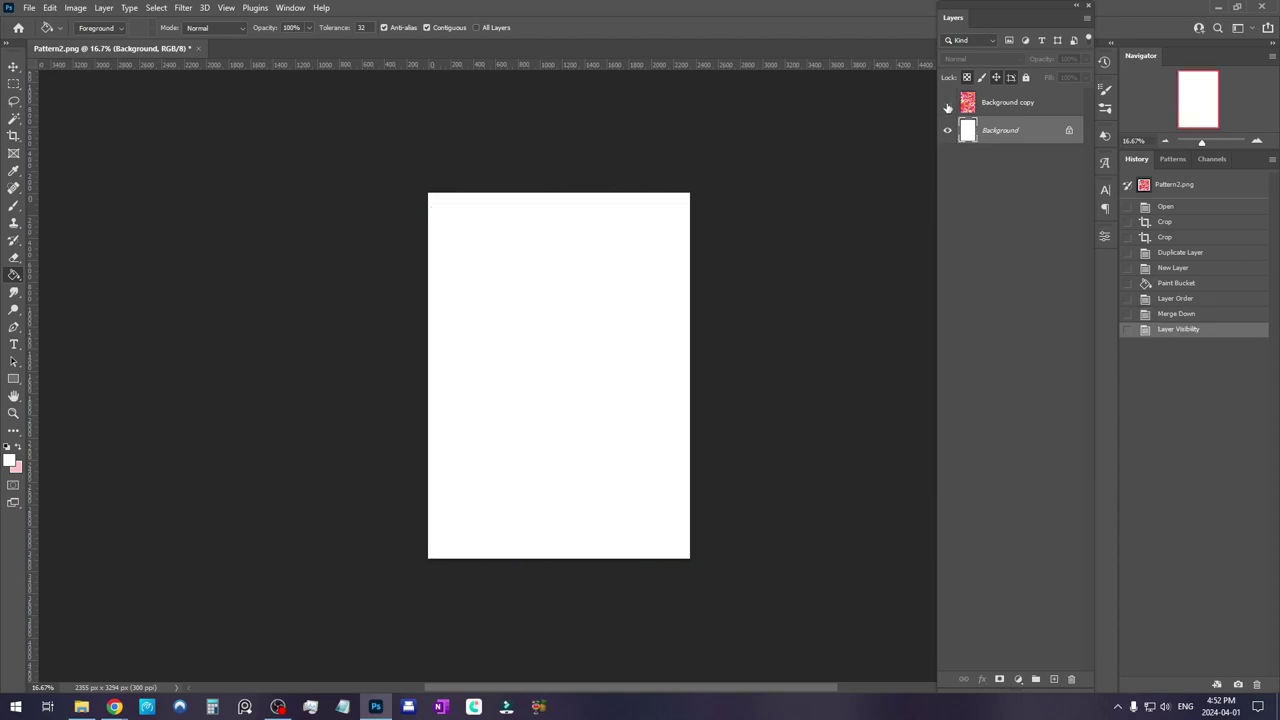
{"action": "left_click", "coordinate": [947, 104]}
{"action": "left_click", "coordinate": [948, 106]}
{"action": "left_click", "coordinate": [948, 106]}
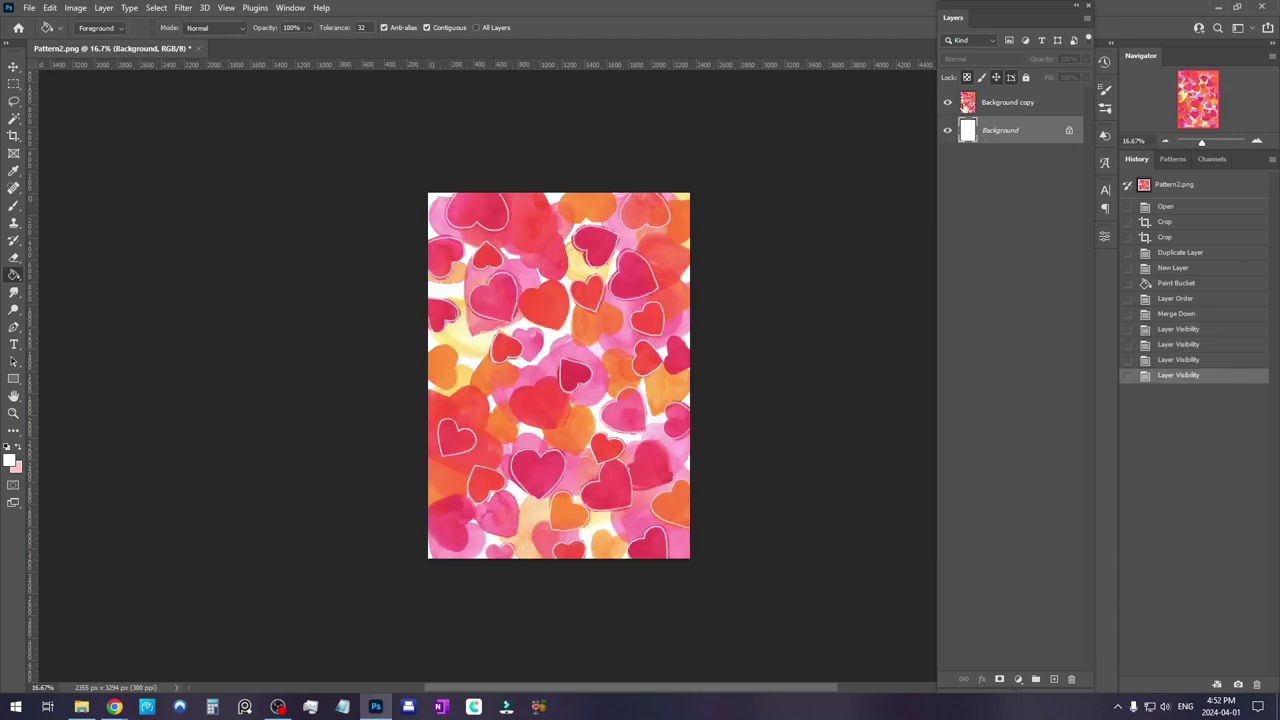
Turn on Pattern Preview with the Background copy layer selected and inspect the seams between the repeating tiles
{"action": "left_click", "coordinate": [1025, 108]}
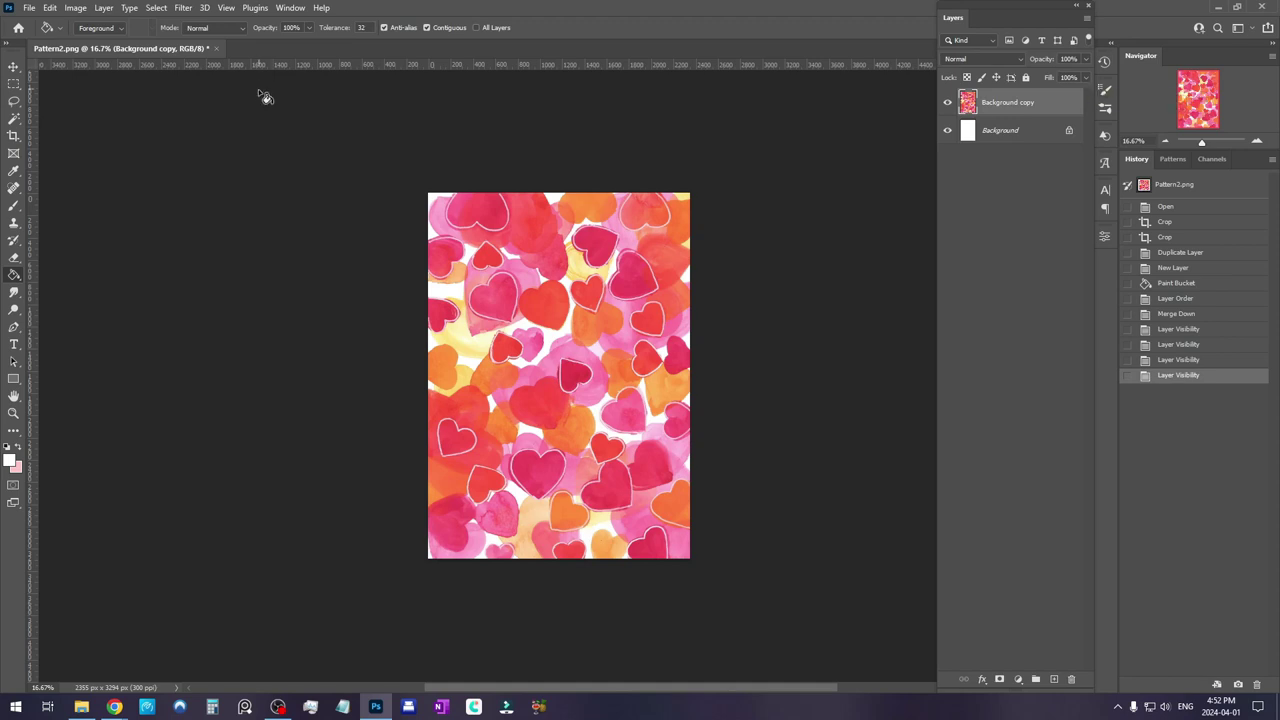
{"action": "left_click", "coordinate": [226, 8]}
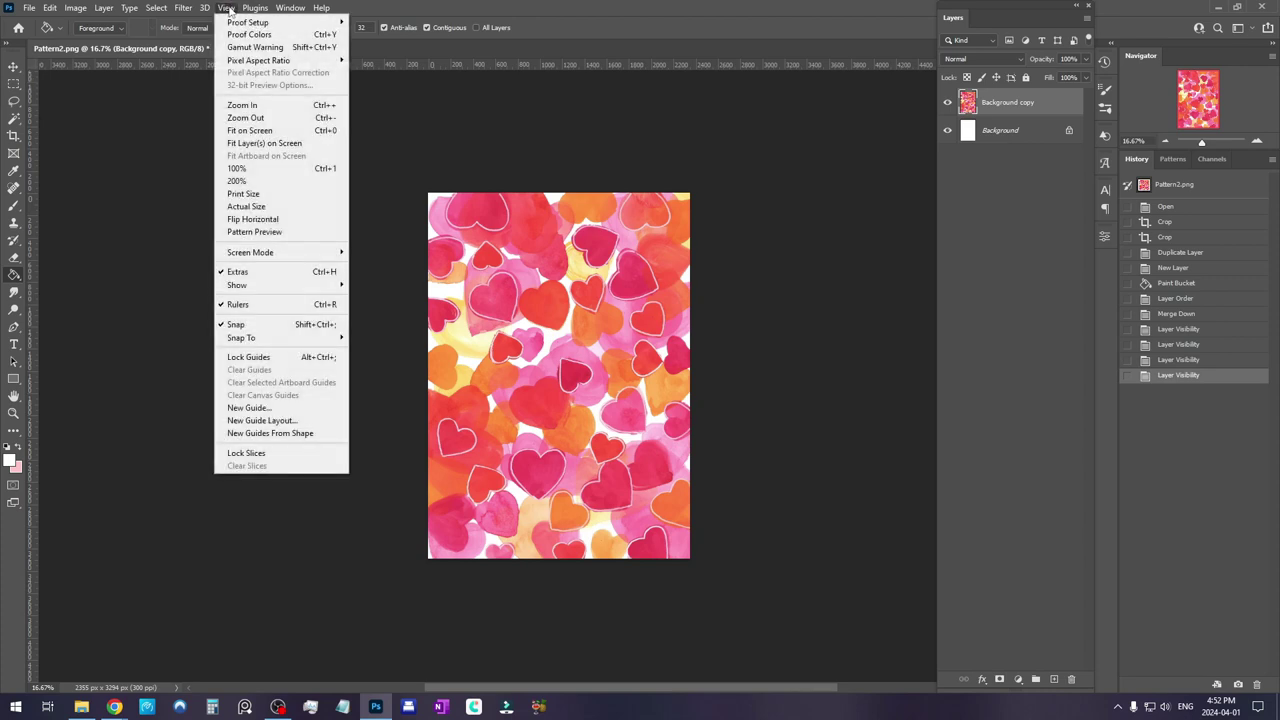
{"action": "left_click", "coordinate": [297, 235]}
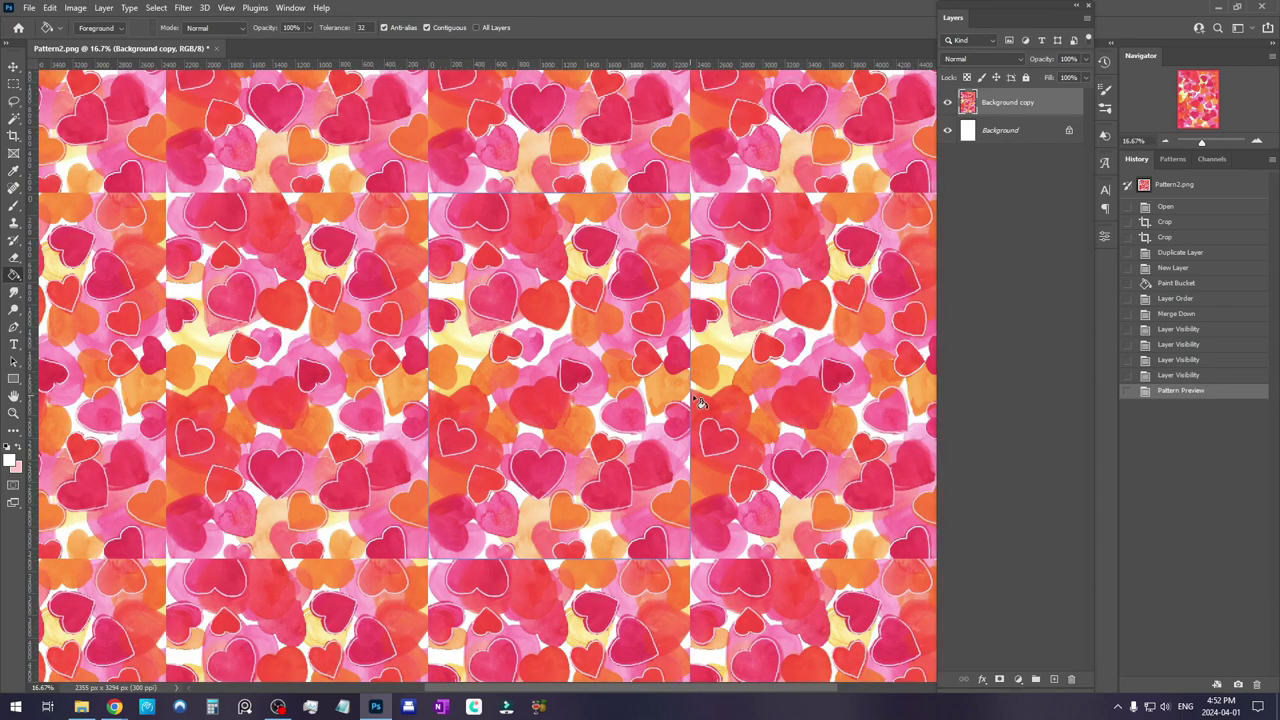
{"action": "left_click_drag", "start_coordinate": [734, 372], "coordinate": [737, 343]}
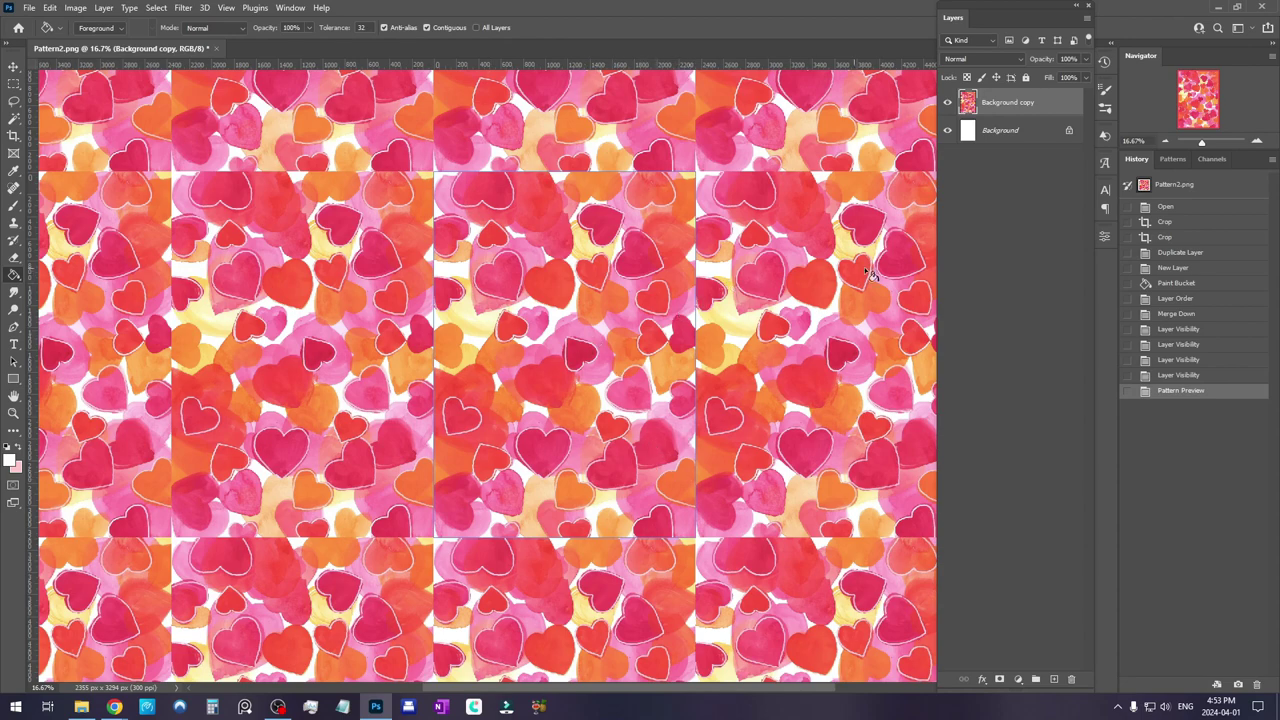
{"action": "left_click", "coordinate": [1257, 142]}
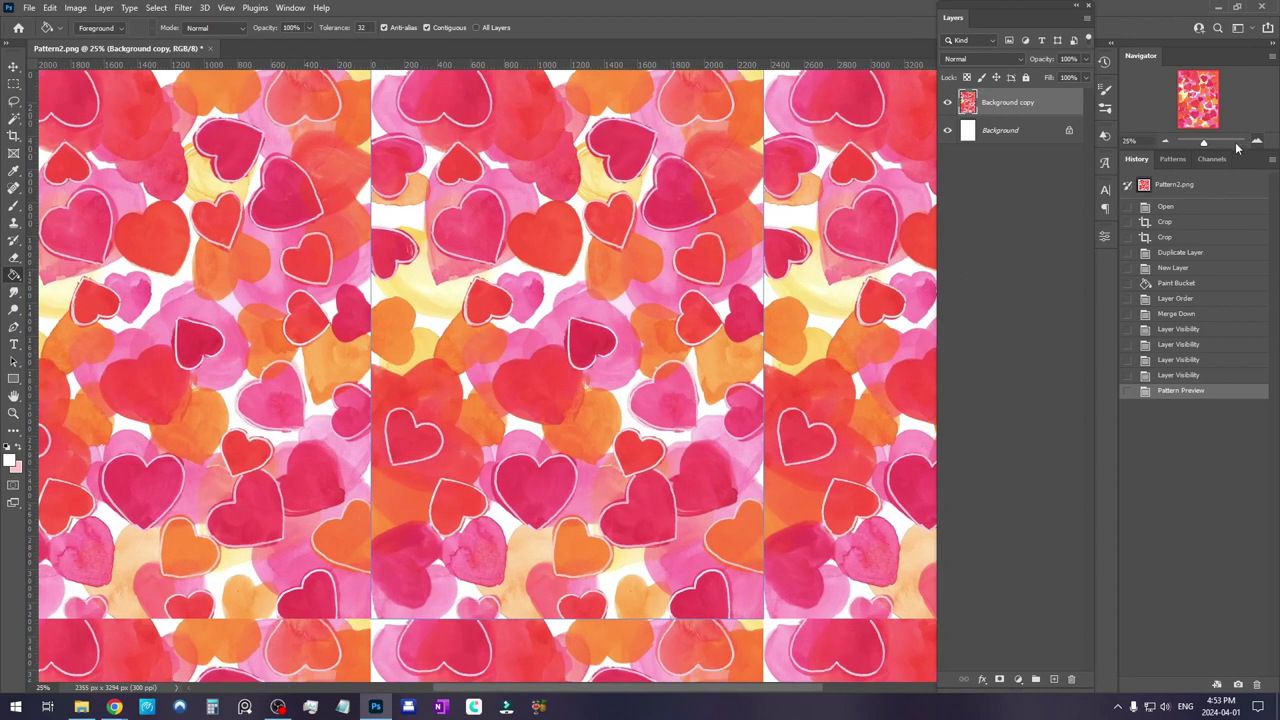
{"action": "left_click_drag", "start_coordinate": [566, 240], "coordinate": [573, 300]}
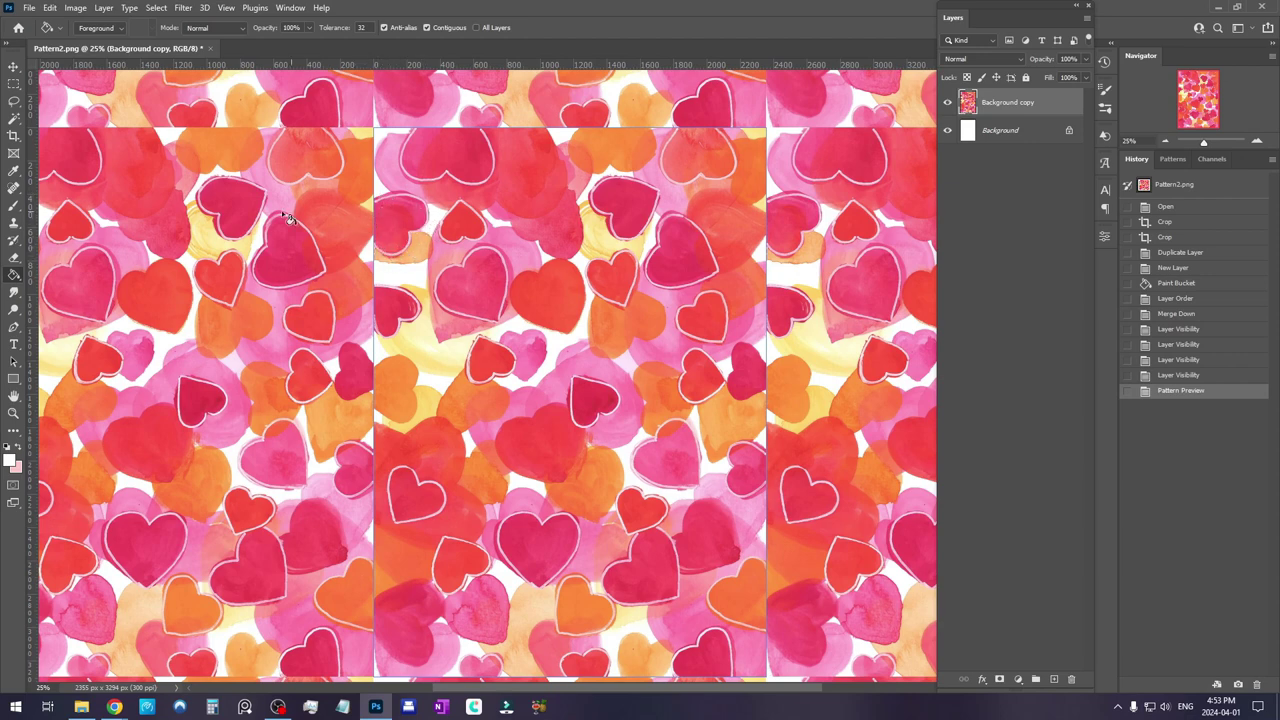
Lasso the large white-outlined dark pink heart in the lower middle of the tile and copy it onto its own layer
{"action": "left_click", "coordinate": [13, 101]}
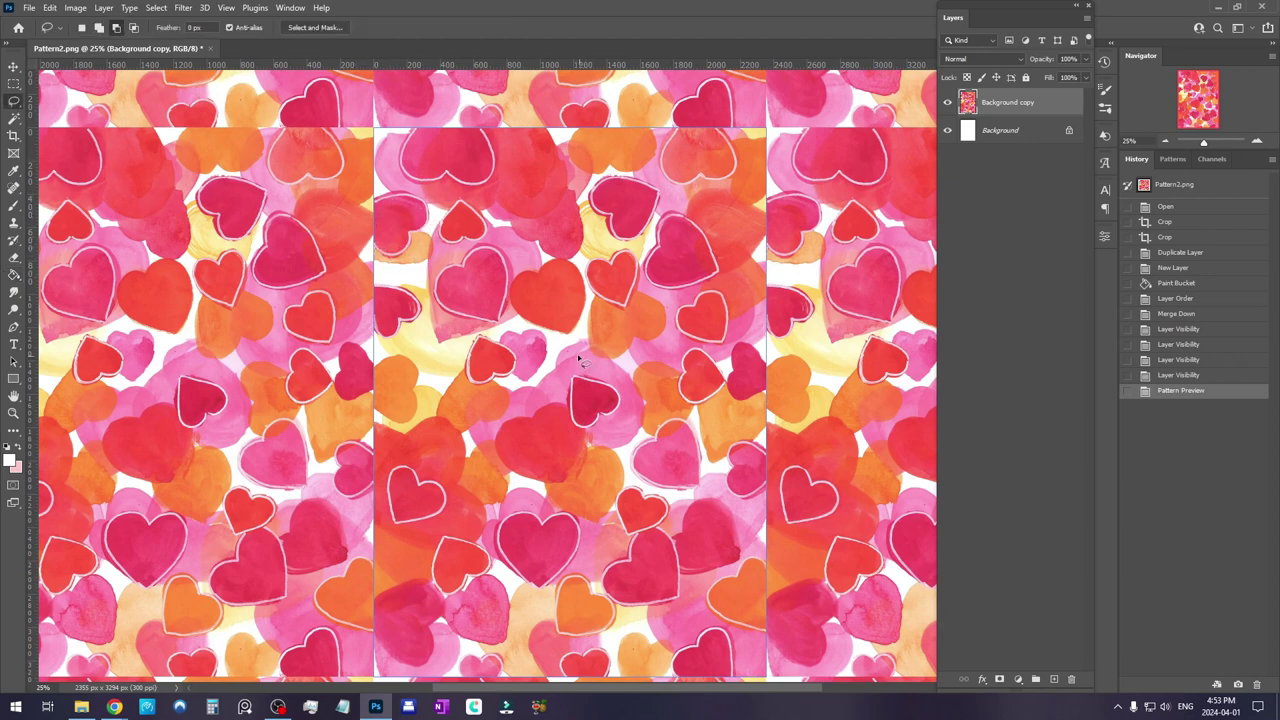
{"action": "scroll", "coordinate": [561, 333], "scroll_direction": "down", "scroll_amount": 3}
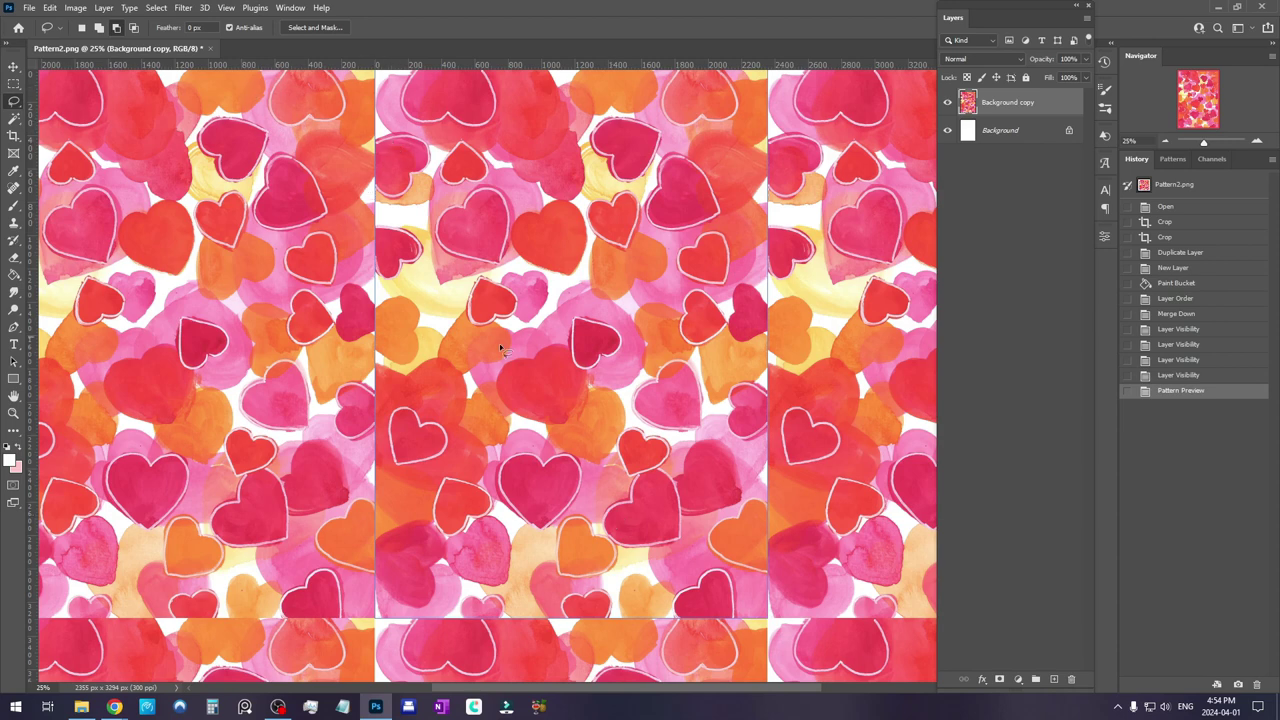
{"action": "mouse_move", "coordinate": [544, 456]}
{"action": "left_mouse_down"}
{"action": "mouse_move", "coordinate": [514, 450]}
{"action": "mouse_move", "coordinate": [496, 472]}
{"action": "mouse_move", "coordinate": [490, 500]}
{"action": "mouse_move", "coordinate": [505, 514]}
{"action": "mouse_move", "coordinate": [580, 510]}
{"action": "mouse_move", "coordinate": [575, 452]}
{"action": "left_mouse_up"}
{"action": "key", "text": "ctrl+c"}
{"action": "key", "text": "ctrl+v"}
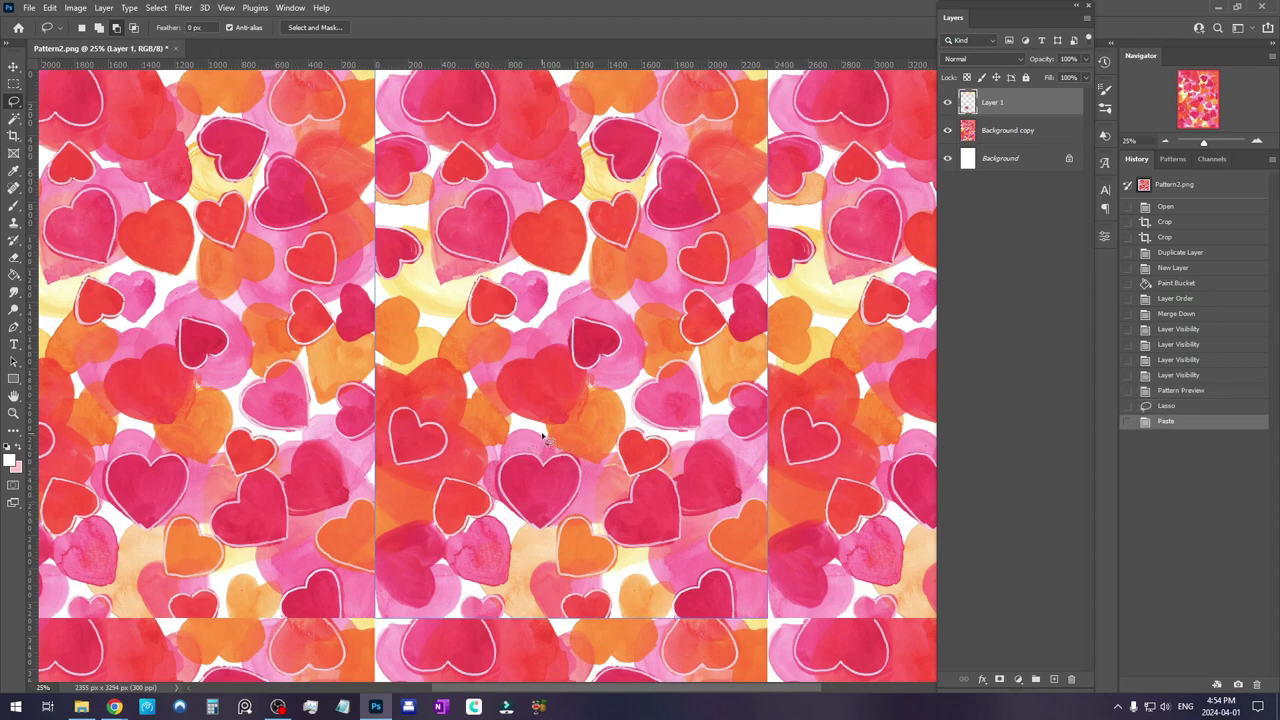
Hide the Background copy layer and add a layer mask to the cut-out heart's layer
{"action": "left_click", "coordinate": [947, 130]}
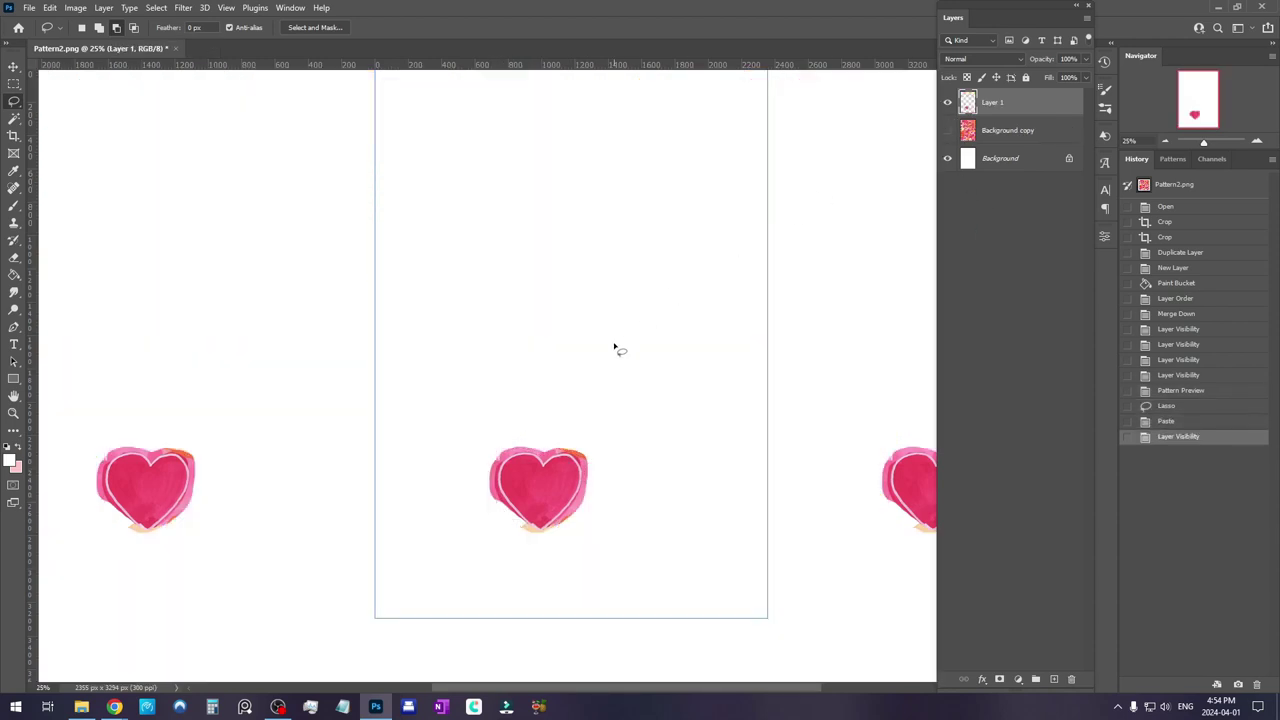
{"action": "left_click", "coordinate": [1256, 143]}
{"action": "left_click", "coordinate": [1255, 143]}
{"action": "left_click", "coordinate": [1255, 143]}
{"action": "left_click", "coordinate": [1255, 143]}
{"action": "left_click_drag", "start_coordinate": [569, 451], "coordinate": [549, 128]}
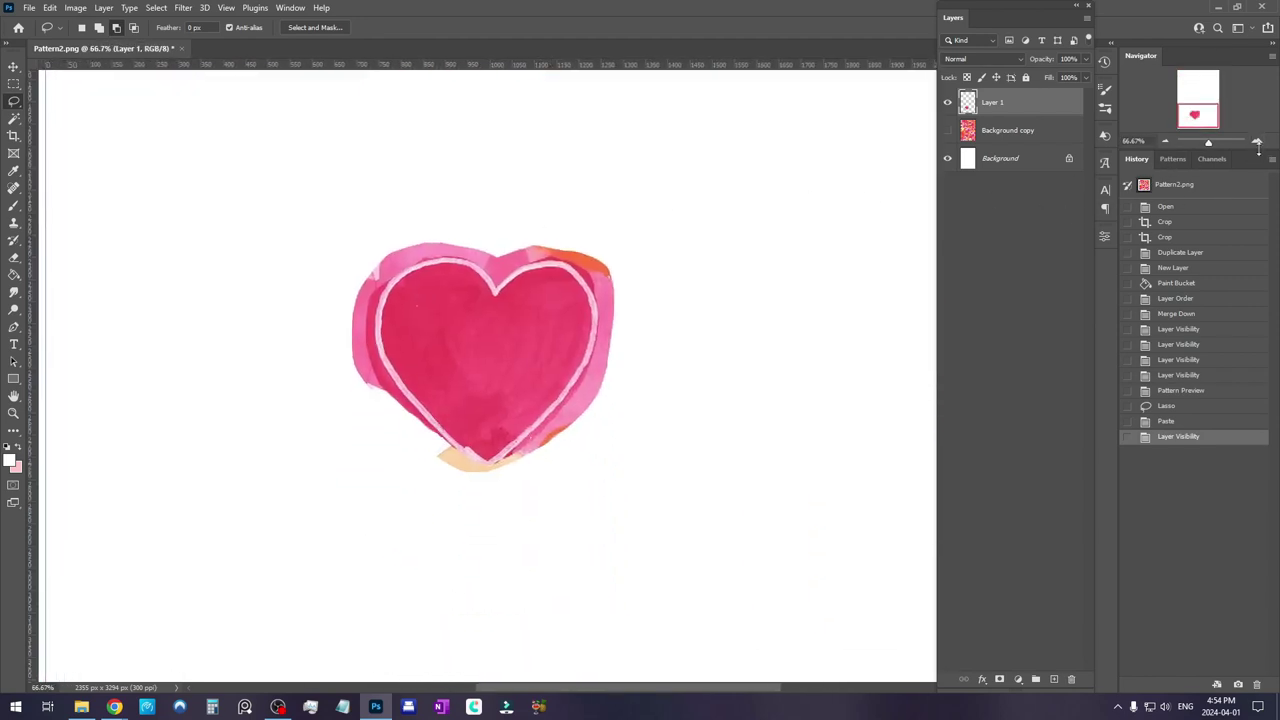
{"action": "left_click", "coordinate": [1257, 143]}
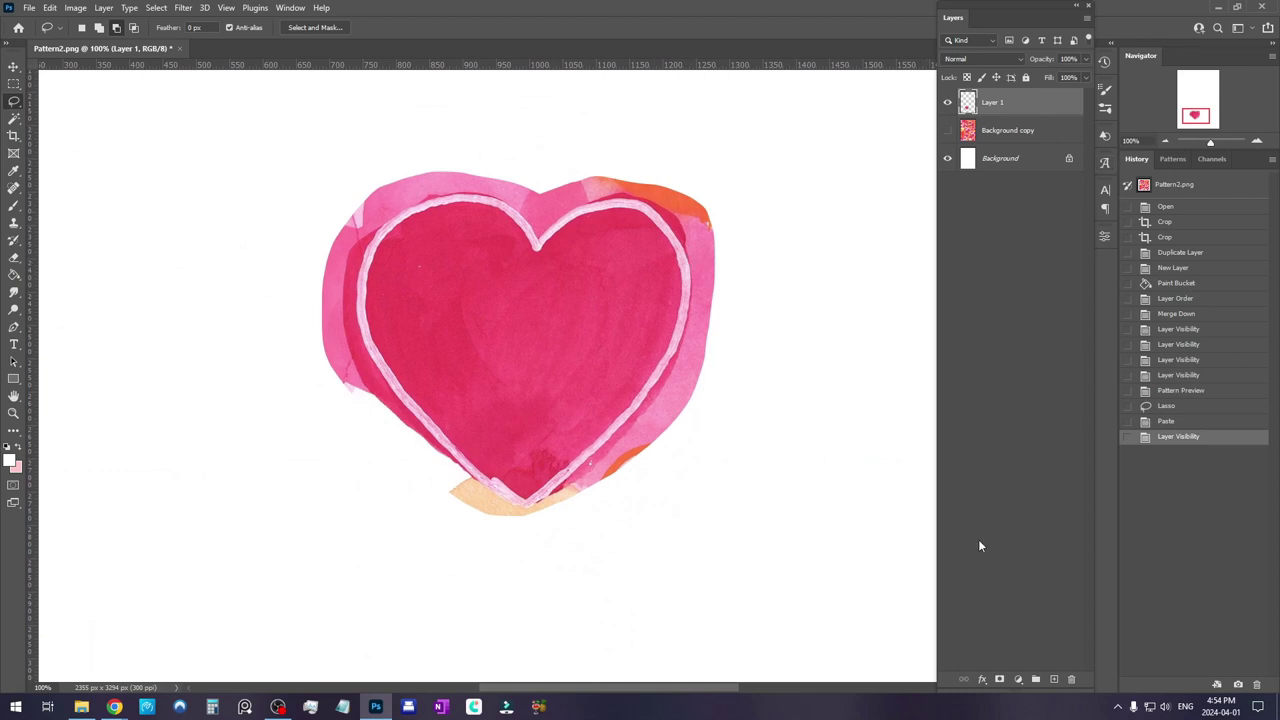
{"action": "left_click", "coordinate": [1000, 680]}
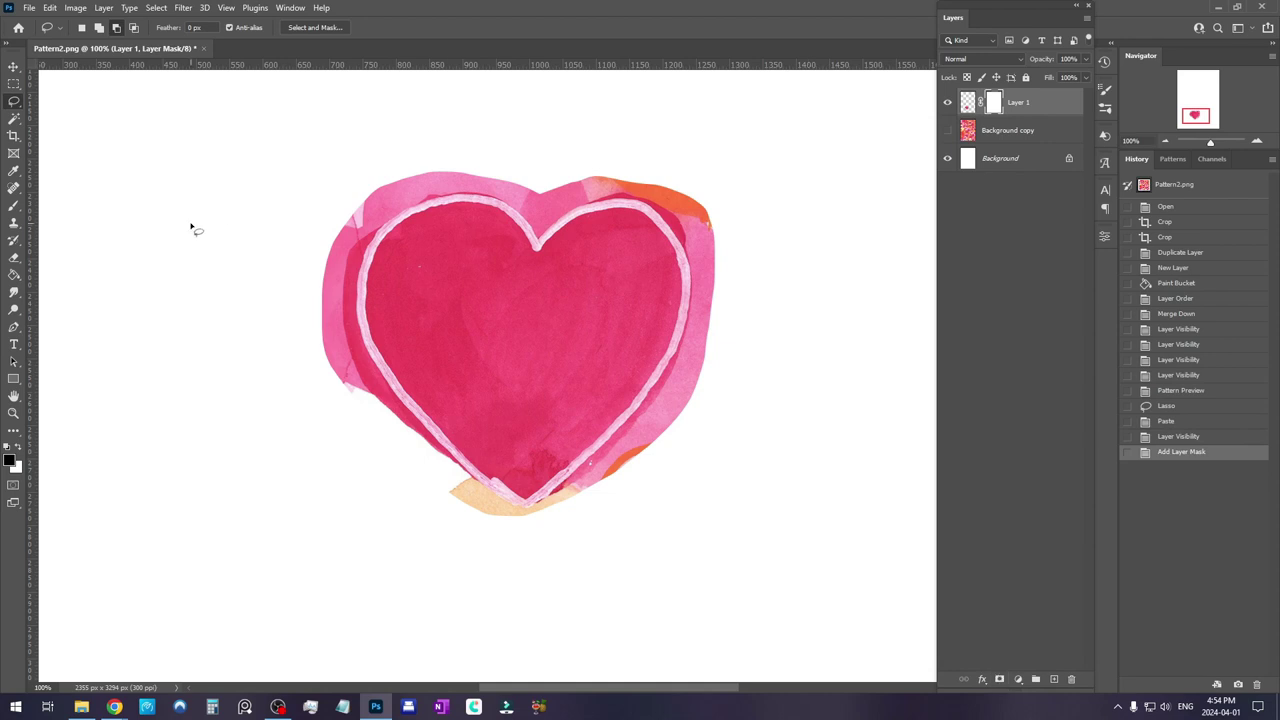
Set up the Brush tool with the Hard Round Pressure Size brush at 26 px
{"action": "left_click", "coordinate": [14, 205]}
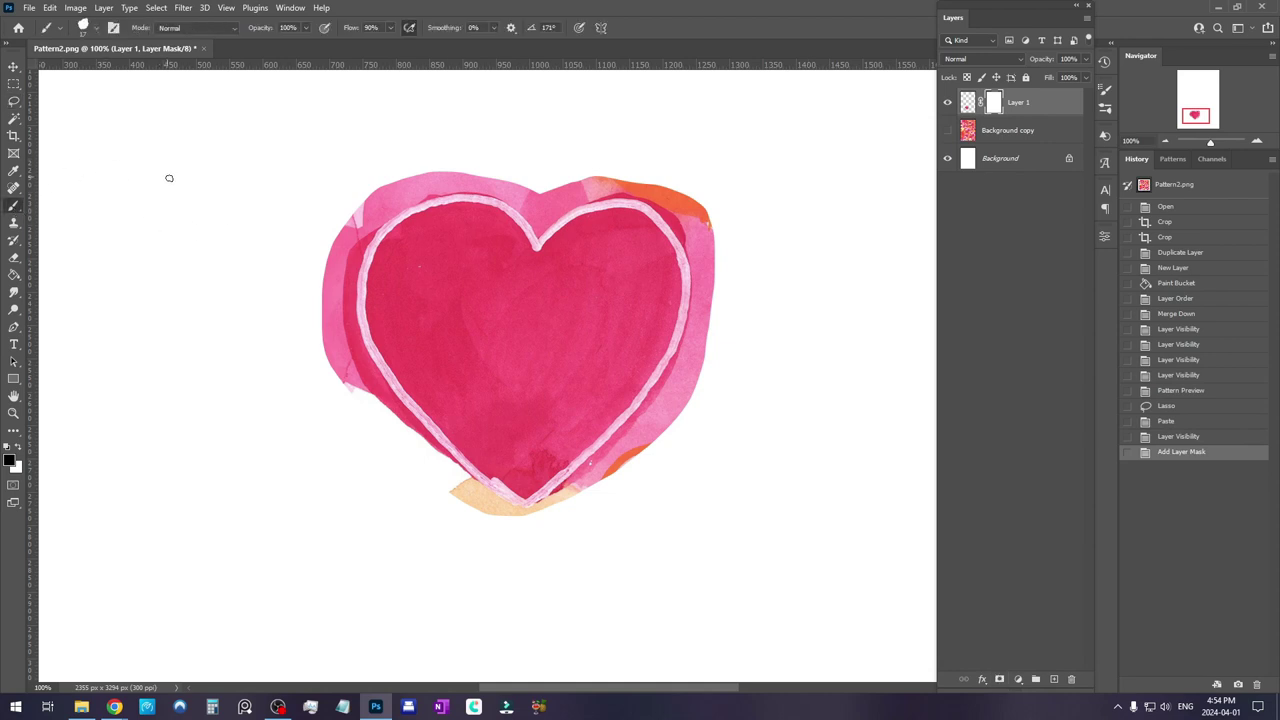
{"action": "right_click", "coordinate": [164, 175]}
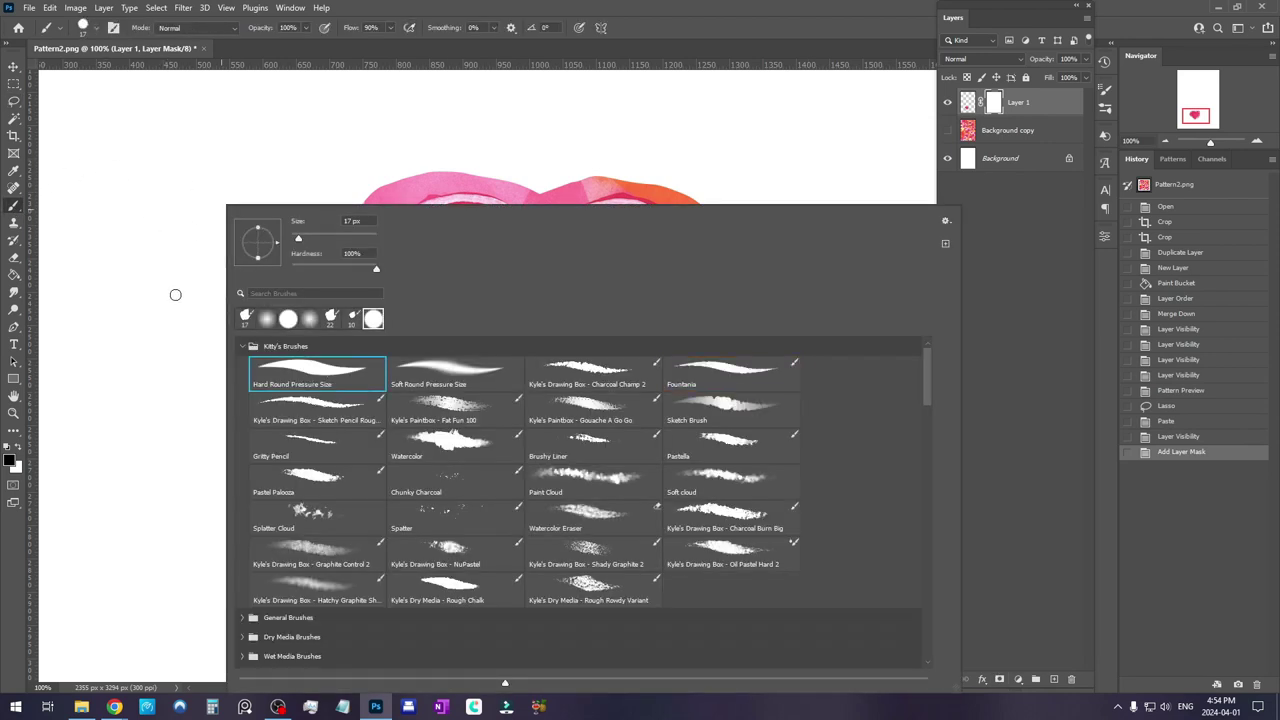
{"action": "left_click_drag", "start_coordinate": [298, 239], "coordinate": [303, 240]}
{"action": "left_click", "coordinate": [484, 8]}
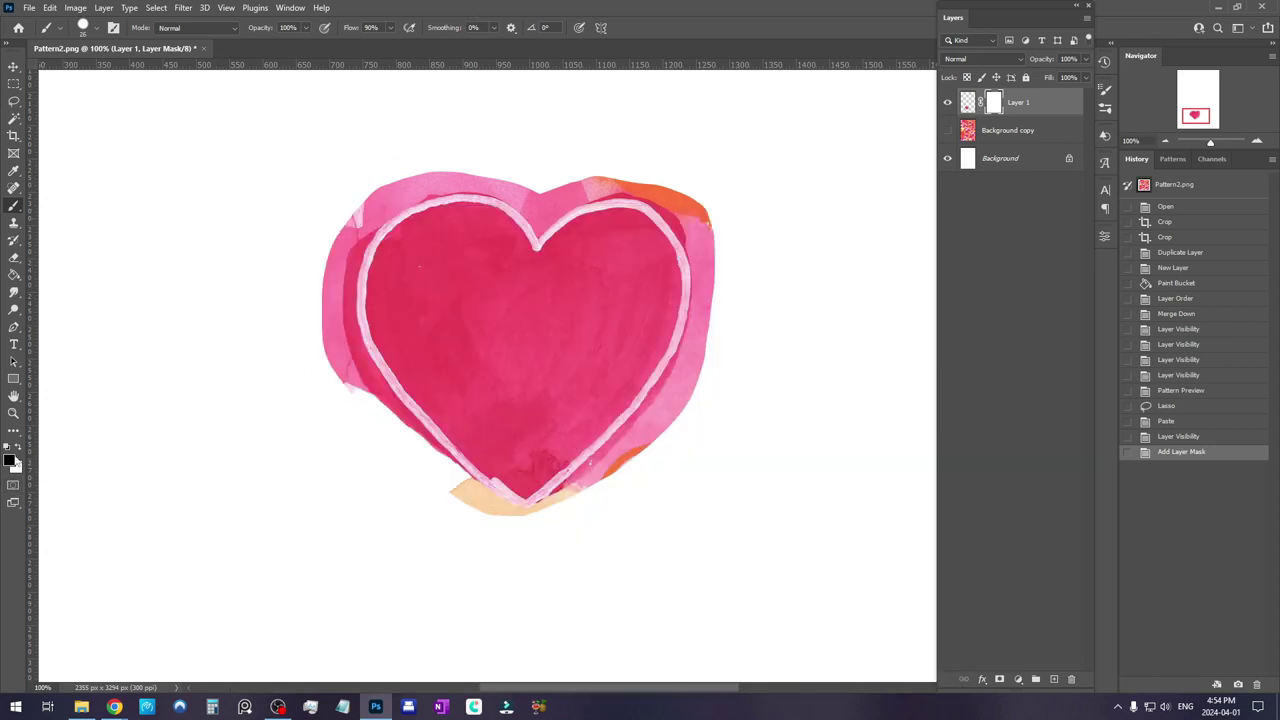
Mask out the light pink paint along the heart's upper-left edge, reducing the brush to 17 px for finer work
{"action": "mouse_move", "coordinate": [397, 174]}
{"action": "left_mouse_down"}
{"action": "mouse_move", "coordinate": [433, 179]}
{"action": "mouse_move", "coordinate": [381, 212]}
{"action": "mouse_move", "coordinate": [397, 204]}
{"action": "mouse_move", "coordinate": [383, 192]}
{"action": "mouse_move", "coordinate": [362, 215]}
{"action": "left_mouse_up"}
{"action": "left_click", "coordinate": [1257, 140]}
{"action": "left_click_drag", "start_coordinate": [566, 229], "coordinate": [633, 452]}
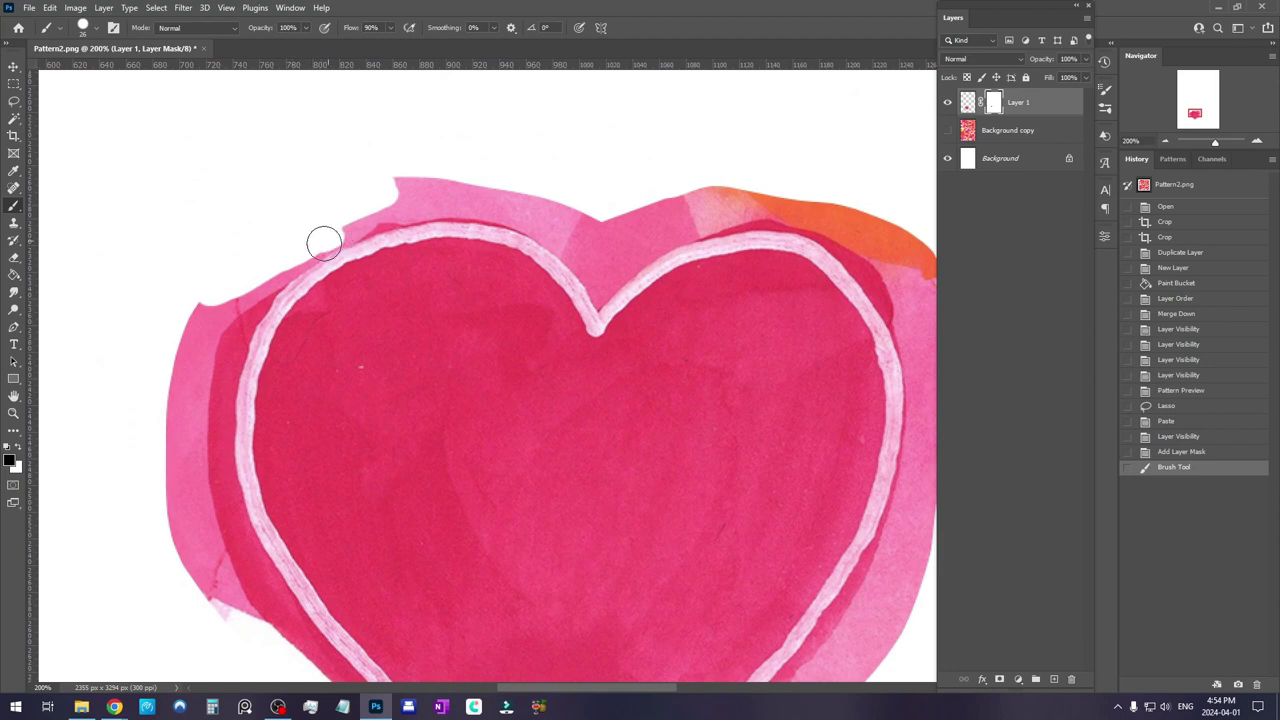
{"action": "mouse_move", "coordinate": [333, 238]}
{"action": "left_mouse_down"}
{"action": "mouse_move", "coordinate": [360, 220]}
{"action": "mouse_move", "coordinate": [389, 238]}
{"action": "mouse_move", "coordinate": [362, 250]}
{"action": "left_mouse_up"}
{"action": "right_click", "coordinate": [315, 219]}
{"action": "left_click", "coordinate": [372, 194]}
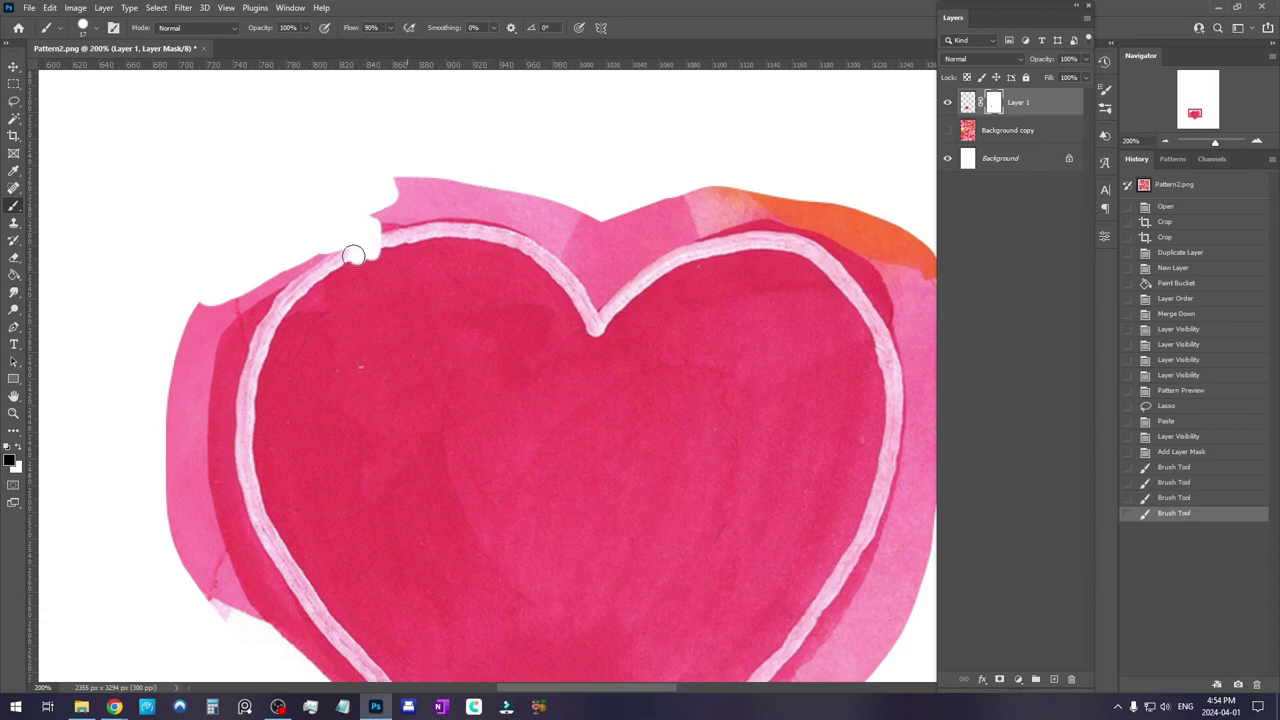
Paint white on the mask to restore the heart's erased upper-left outline, then return to black
{"action": "left_click", "coordinate": [20, 448]}
{"action": "mouse_move", "coordinate": [378, 259]}
{"action": "left_mouse_down"}
{"action": "mouse_move", "coordinate": [341, 252]}
{"action": "mouse_move", "coordinate": [561, 209]}
{"action": "mouse_move", "coordinate": [550, 229]}
{"action": "mouse_move", "coordinate": [375, 237]}
{"action": "mouse_move", "coordinate": [471, 184]}
{"action": "mouse_move", "coordinate": [386, 228]}
{"action": "mouse_move", "coordinate": [383, 208]}
{"action": "mouse_move", "coordinate": [347, 228]}
{"action": "mouse_move", "coordinate": [386, 213]}
{"action": "mouse_move", "coordinate": [355, 224]}
{"action": "mouse_move", "coordinate": [387, 212]}
{"action": "left_mouse_up"}
{"action": "key", "text": "x"}
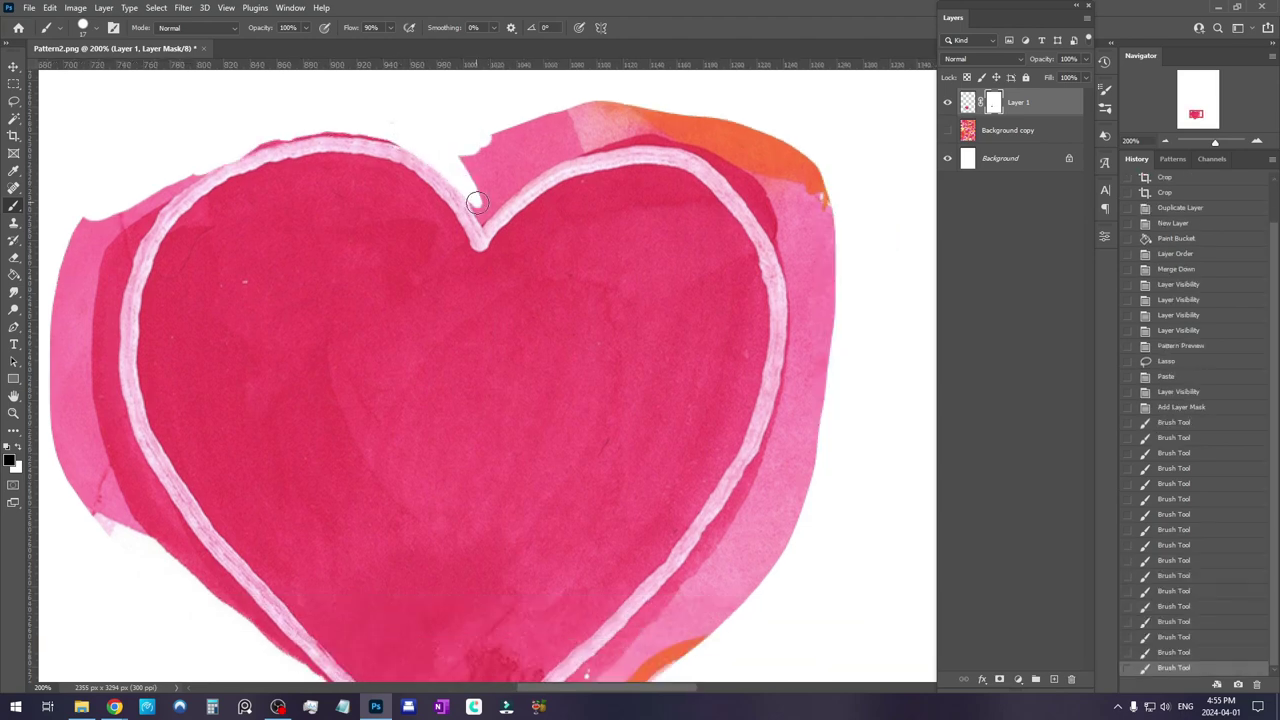
Mask out the remaining pink, orange and beige paint around the heart's outline, leaving only the dark pink heart
{"action": "right_click", "coordinate": [460, 175]}
{"action": "key", "text": "Escape"}
{"action": "left_click_drag", "start_coordinate": [752, 280], "coordinate": [700, 500]}
{"action": "left_click_drag", "start_coordinate": [706, 543], "coordinate": [723, 309]}
{"action": "left_click_drag", "start_coordinate": [600, 600], "coordinate": [728, 310]}
{"action": "mouse_move", "coordinate": [620, 420]}
{"action": "left_mouse_down"}
{"action": "mouse_move", "coordinate": [546, 443]}
{"action": "mouse_move", "coordinate": [600, 420]}
{"action": "left_mouse_up"}
{"action": "left_click_drag", "start_coordinate": [629, 320], "coordinate": [589, 440]}
{"action": "left_click_drag", "start_coordinate": [420, 640], "coordinate": [590, 420]}
{"action": "mouse_move", "coordinate": [480, 470]}
{"action": "left_mouse_down"}
{"action": "mouse_move", "coordinate": [517, 442]}
{"action": "mouse_move", "coordinate": [271, 380]}
{"action": "mouse_move", "coordinate": [417, 471]}
{"action": "left_mouse_up"}
Apply the layer mask on the cleaned heart's layer
{"action": "scroll", "coordinate": [346, 417], "scroll_direction": "up", "scroll_amount": 7}
{"action": "scroll", "coordinate": [346, 417], "scroll_direction": "left", "scroll_amount": 7}
{"action": "scroll", "coordinate": [346, 294], "scroll_direction": "down", "scroll_amount": 3}
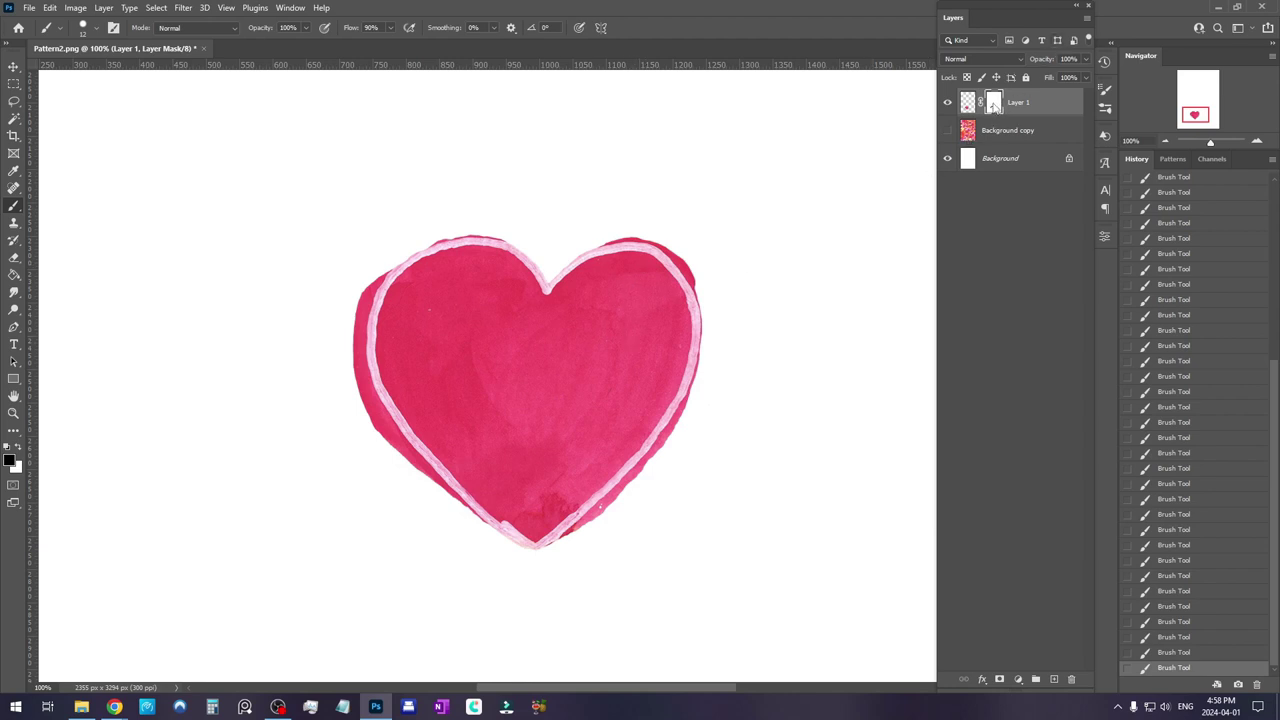
{"action": "right_click", "coordinate": [994, 106]}
{"action": "left_click", "coordinate": [1043, 134]}
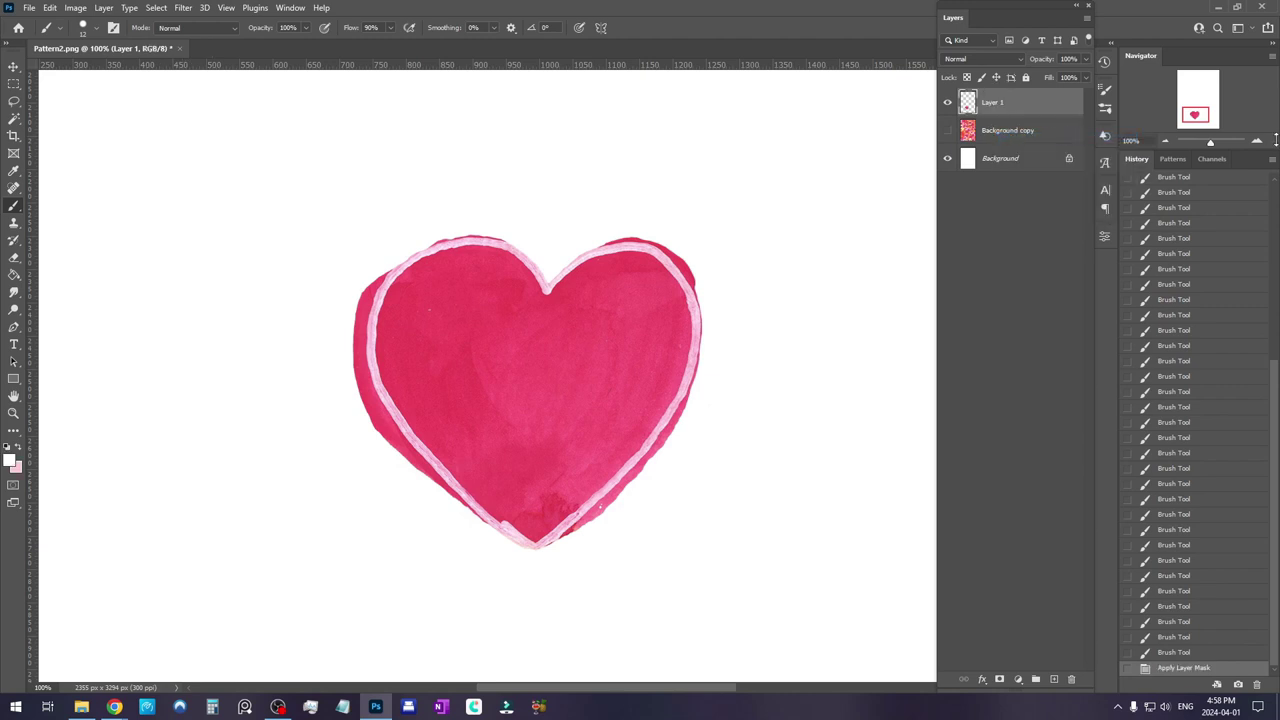
Remove the small specks in the upper-left part of the heart with the Spot Healing Brush
{"action": "left_click", "coordinate": [1261, 143]}
{"action": "left_click_drag", "start_coordinate": [172, 375], "coordinate": [274, 365]}
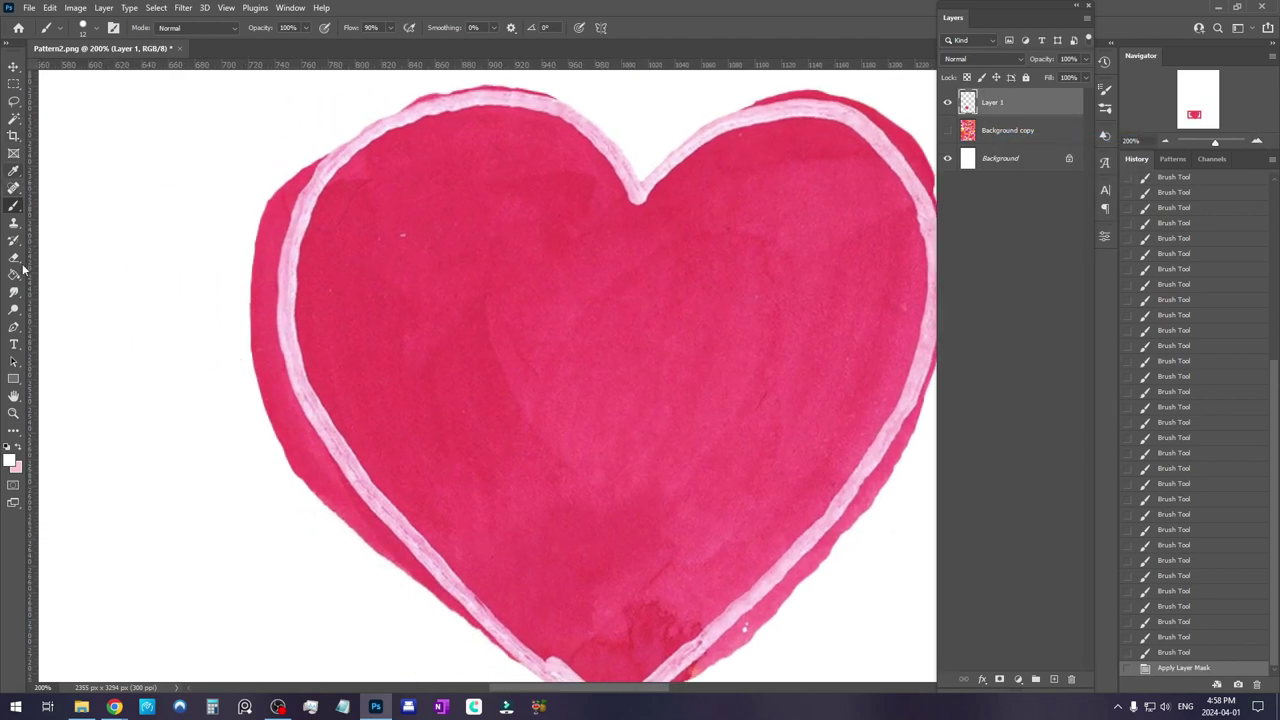
{"action": "left_click", "coordinate": [13, 189]}
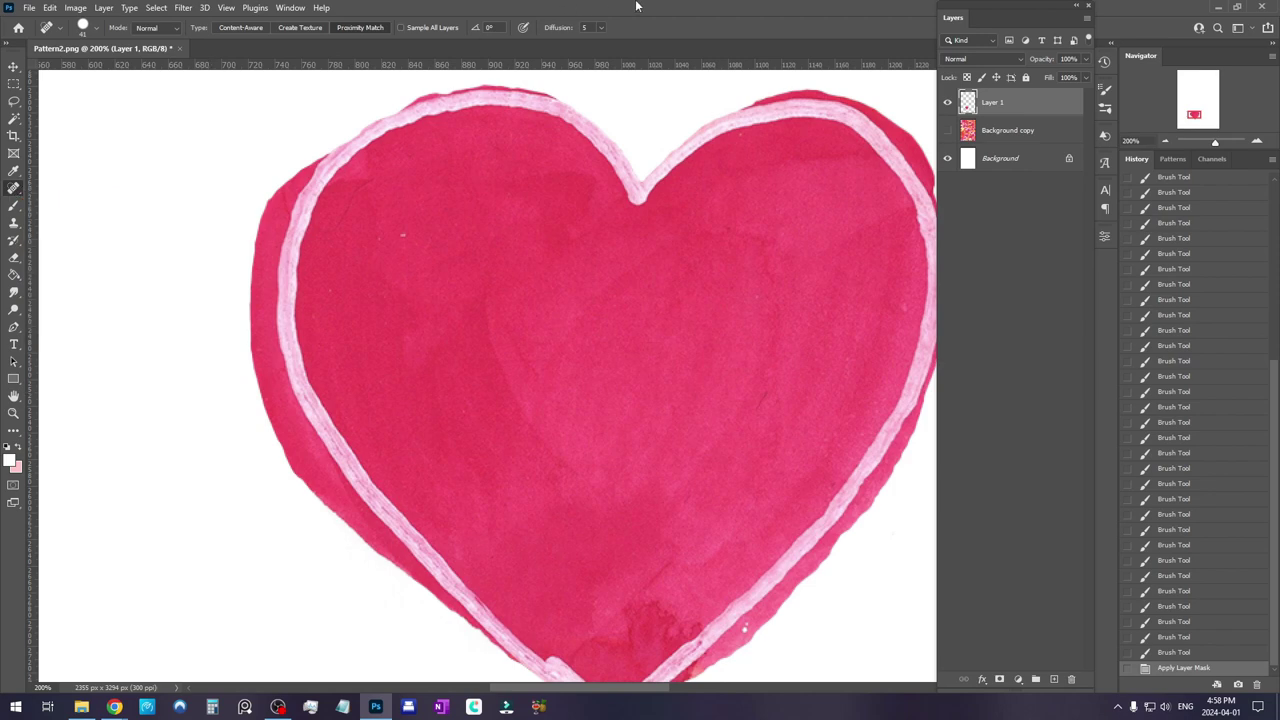
{"action": "left_click", "coordinate": [401, 233]}
{"action": "left_click", "coordinate": [368, 222]}
{"action": "left_click_drag", "start_coordinate": [478, 355], "coordinate": [423, 254]}
{"action": "left_click", "coordinate": [283, 228]}
{"action": "left_click", "coordinate": [278, 239]}
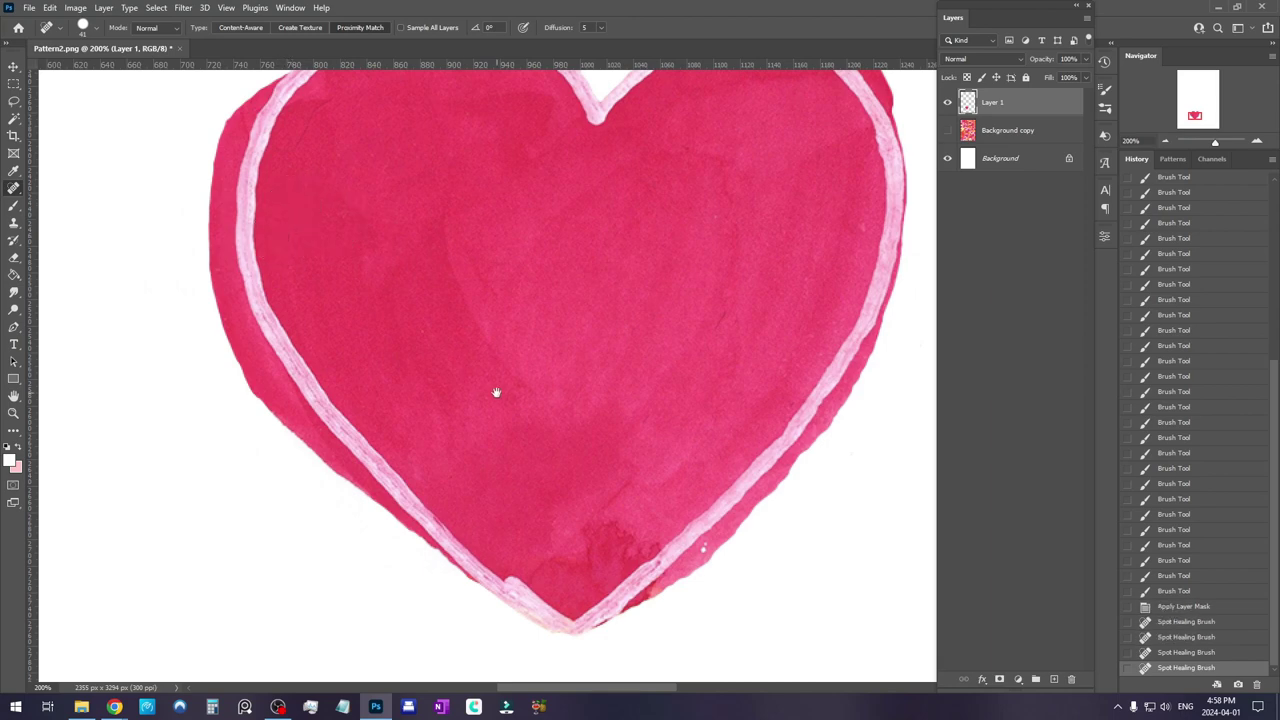
Set the Spot Healing Brush size to 18 px and remove the specks along the heart's lower-right edge
{"action": "left_click_drag", "start_coordinate": [500, 394], "coordinate": [344, 288]}
{"action": "right_click", "coordinate": [463, 297]}
{"action": "left_click_drag", "start_coordinate": [471, 341], "coordinate": [465, 341]}
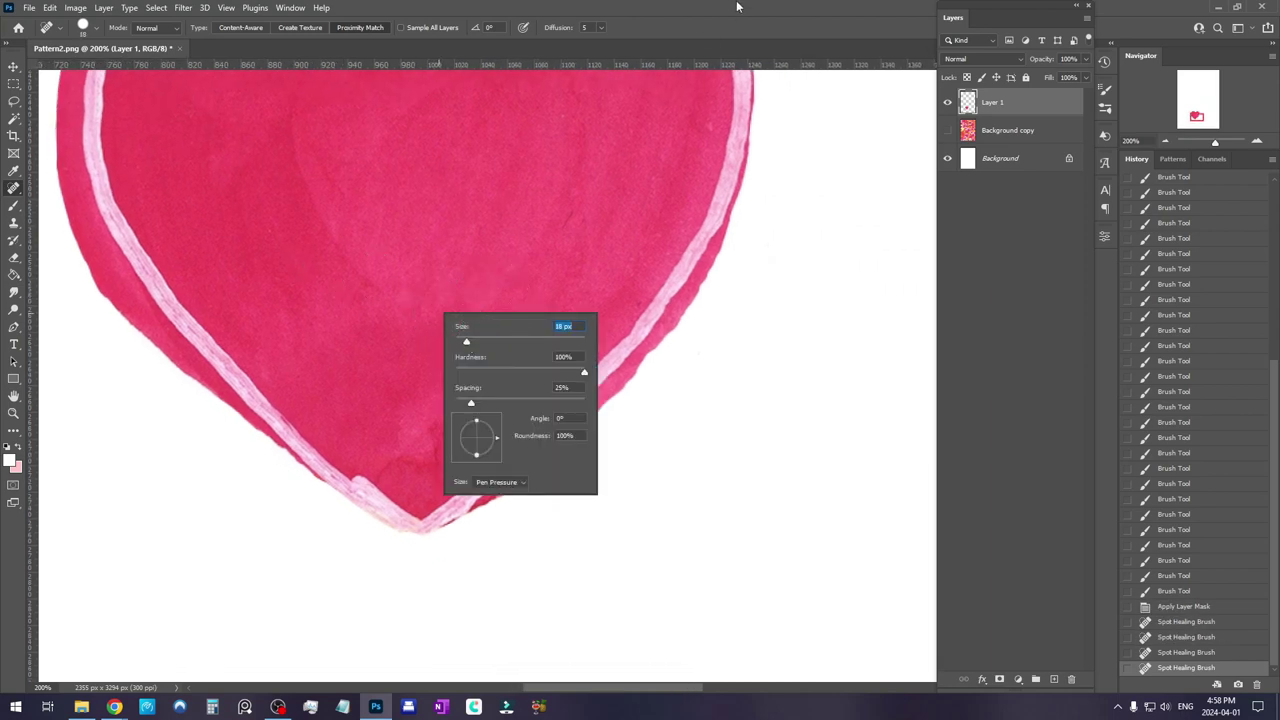
{"action": "left_click", "coordinate": [723, 17]}
{"action": "left_click", "coordinate": [554, 447]}
{"action": "left_click", "coordinate": [552, 447]}
{"action": "left_click", "coordinate": [550, 447]}
{"action": "left_click", "coordinate": [550, 446]}
{"action": "left_click", "coordinate": [551, 447]}
Remove the specks inside the heart's right half with the Spot Healing Brush
{"action": "left_click_drag", "start_coordinate": [606, 319], "coordinate": [622, 415]}
{"action": "left_click", "coordinate": [592, 308]}
{"action": "left_click", "coordinate": [590, 311]}
{"action": "left_click", "coordinate": [725, 226]}
{"action": "left_click", "coordinate": [723, 225]}
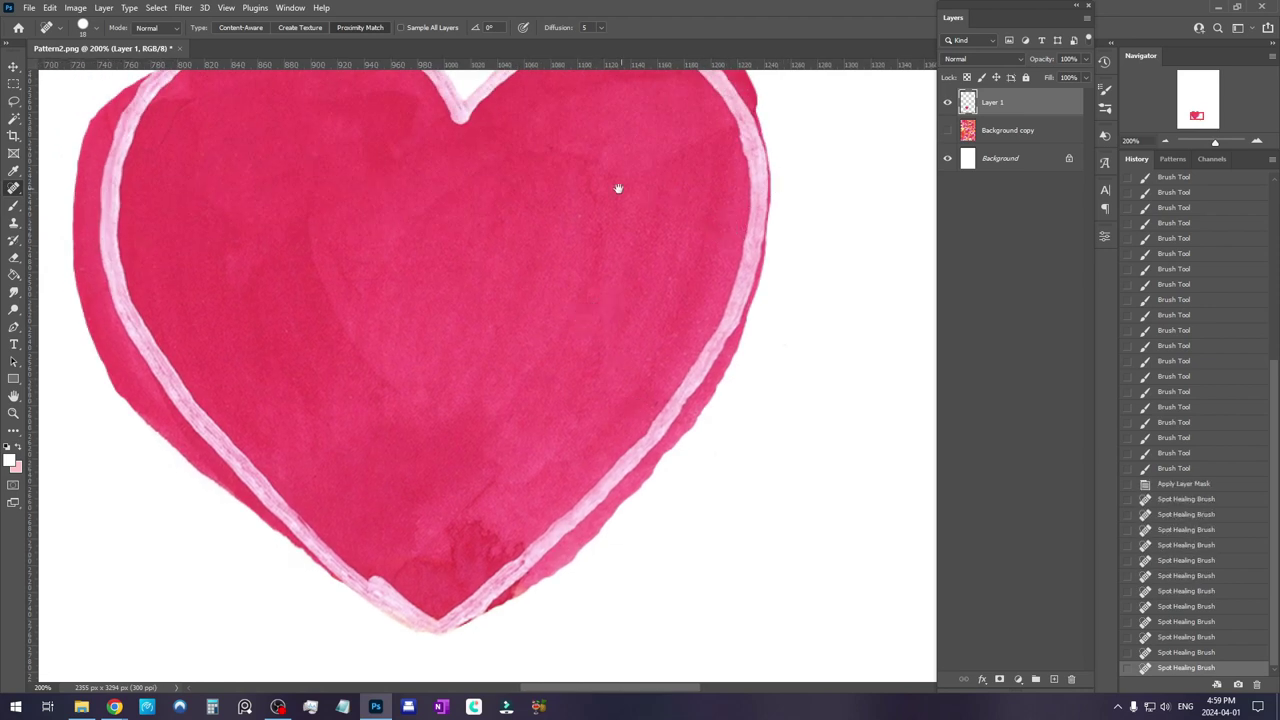
{"action": "left_click_drag", "start_coordinate": [590, 171], "coordinate": [634, 229]}
{"action": "left_click", "coordinate": [590, 207]}
Heal the darker marks through the middle and left-centre of the heart
{"action": "left_click_drag", "start_coordinate": [450, 345], "coordinate": [494, 291]}
{"action": "left_click", "coordinate": [467, 374]}
{"action": "left_click_drag", "start_coordinate": [469, 383], "coordinate": [474, 397]}
{"action": "left_click", "coordinate": [421, 271]}
{"action": "left_click", "coordinate": [414, 282]}
{"action": "left_click", "coordinate": [407, 292]}
{"action": "left_click_drag", "start_coordinate": [394, 236], "coordinate": [394, 254]}
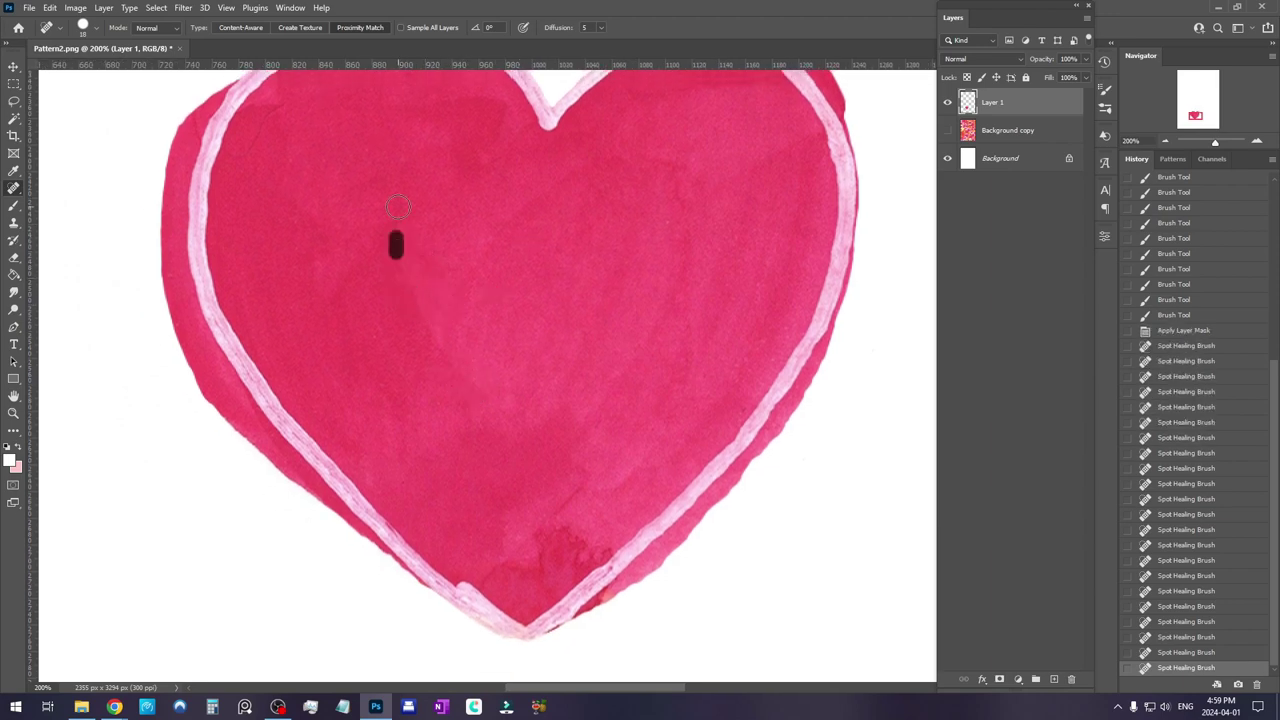
Clone clean pink paint with a soft 23 px Clone Stamp over the outline's bump just left of the heart's bottom tip
{"action": "scroll", "coordinate": [517, 329], "scroll_direction": "down", "scroll_amount": 2}
{"action": "scroll", "coordinate": [560, 318], "scroll_direction": "down", "scroll_amount": 3}
{"action": "scroll", "coordinate": [560, 318], "scroll_direction": "left", "scroll_amount": 1}
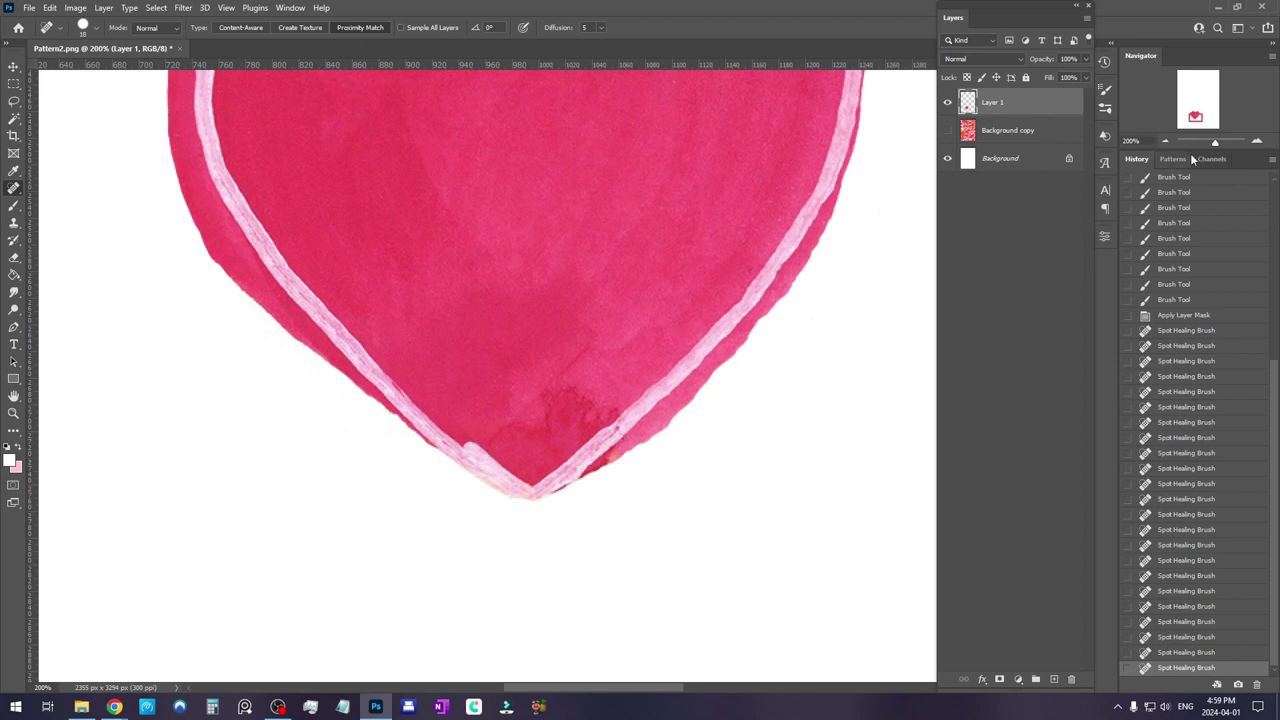
{"action": "left_click", "coordinate": [1257, 141]}
{"action": "scroll", "coordinate": [549, 329], "scroll_direction": "down", "scroll_amount": 1}
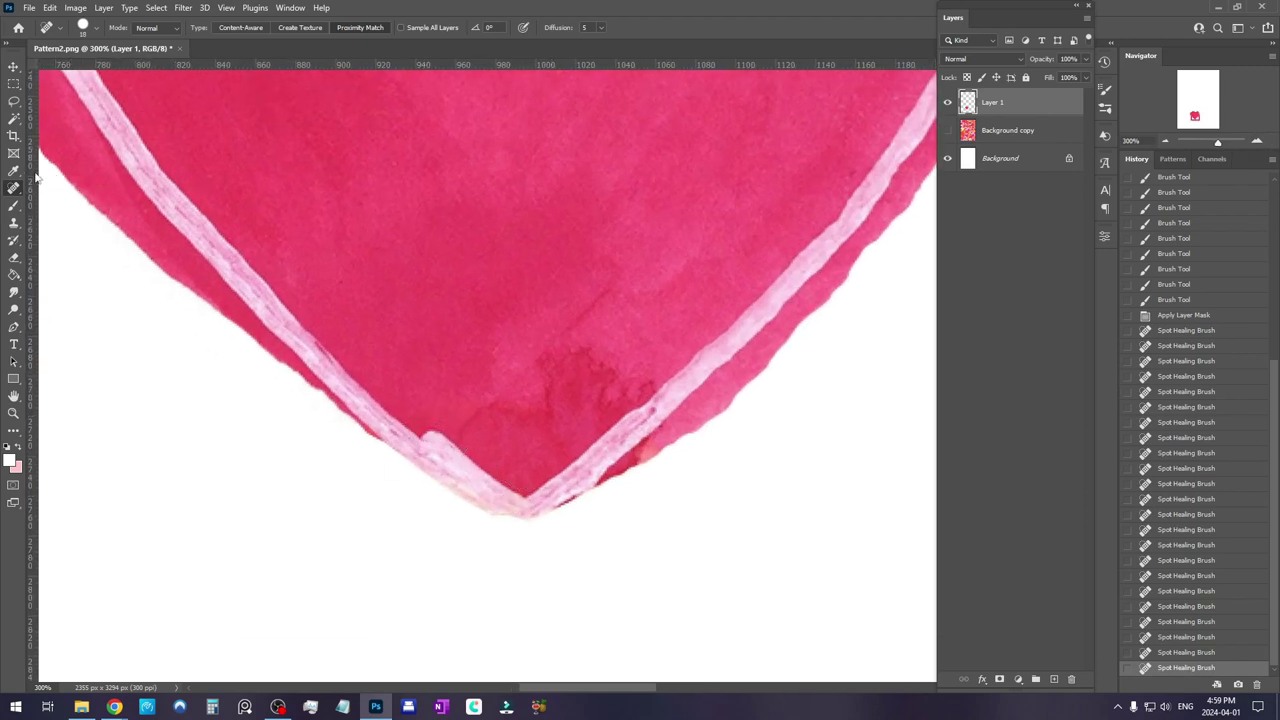
{"action": "left_click", "coordinate": [14, 224]}
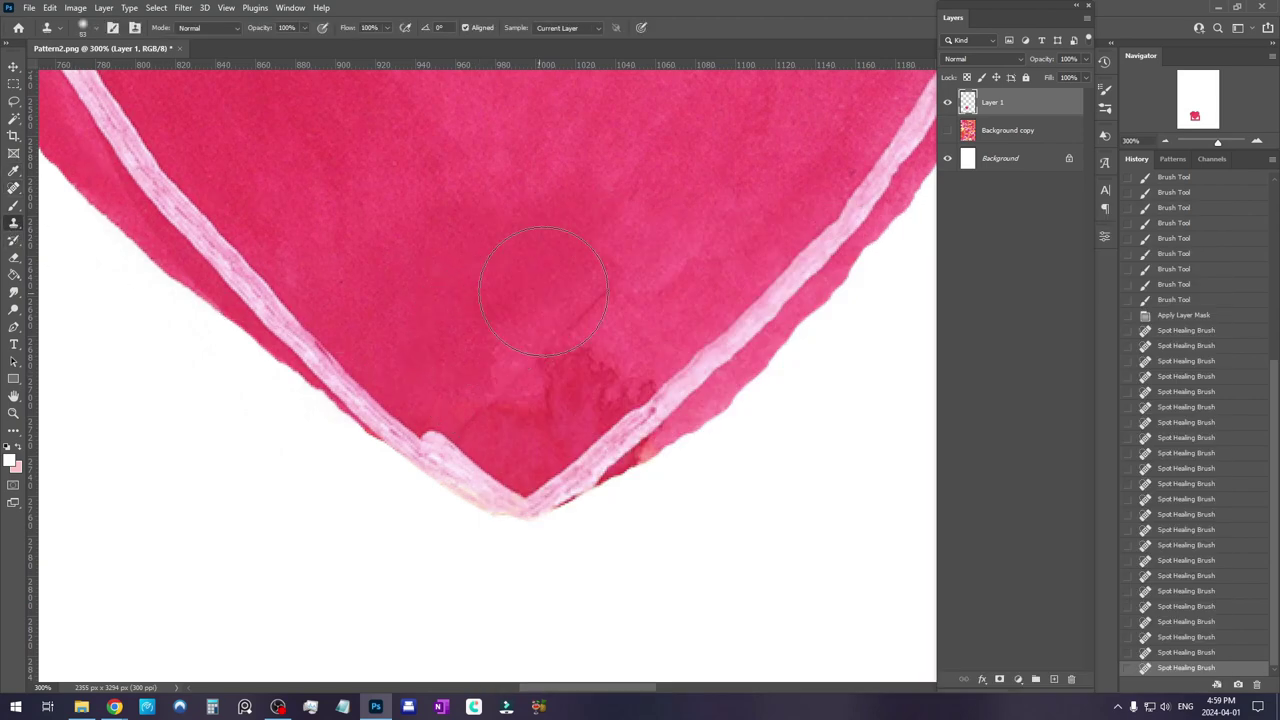
{"action": "right_click", "coordinate": [502, 247]}
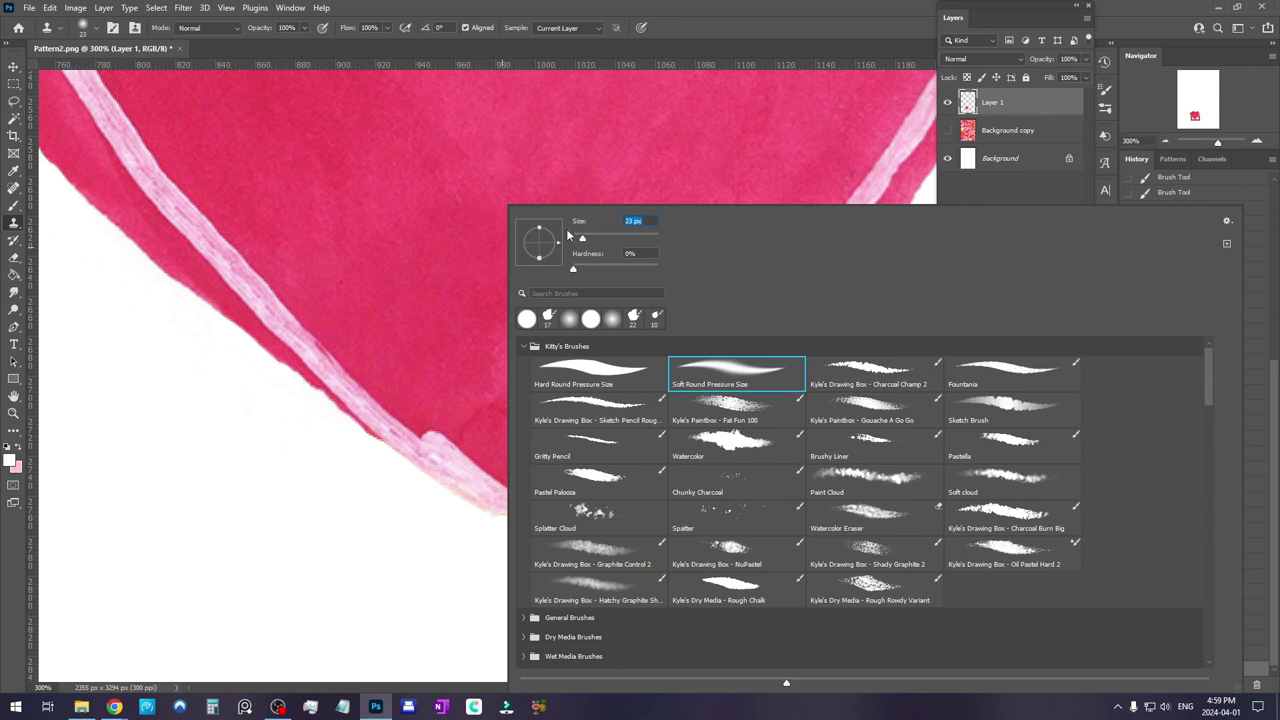
{"action": "left_click", "coordinate": [710, 6]}
{"action": "key", "text": "alt"}
{"action": "left_click", "coordinate": [438, 353], "text": "alt"}
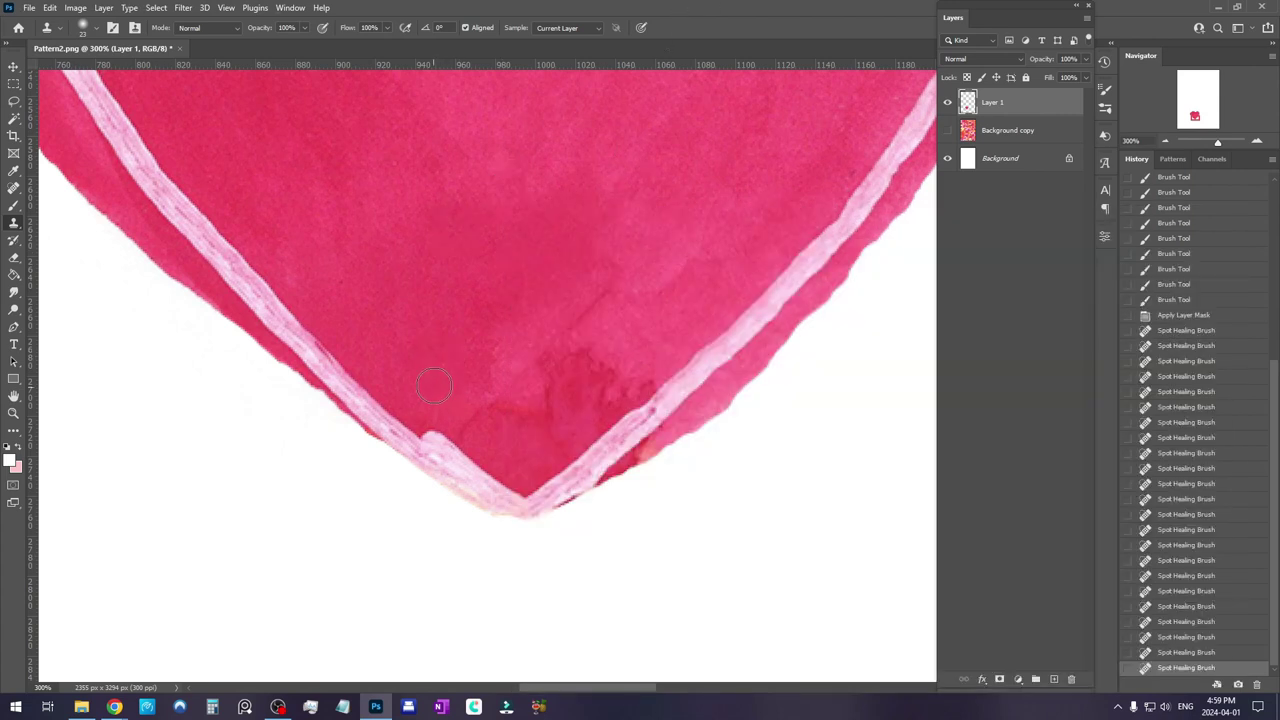
{"action": "key", "text": "alt"}
{"action": "left_click", "coordinate": [445, 365], "text": "alt"}
{"action": "left_click_drag", "start_coordinate": [426, 426], "coordinate": [526, 492]}
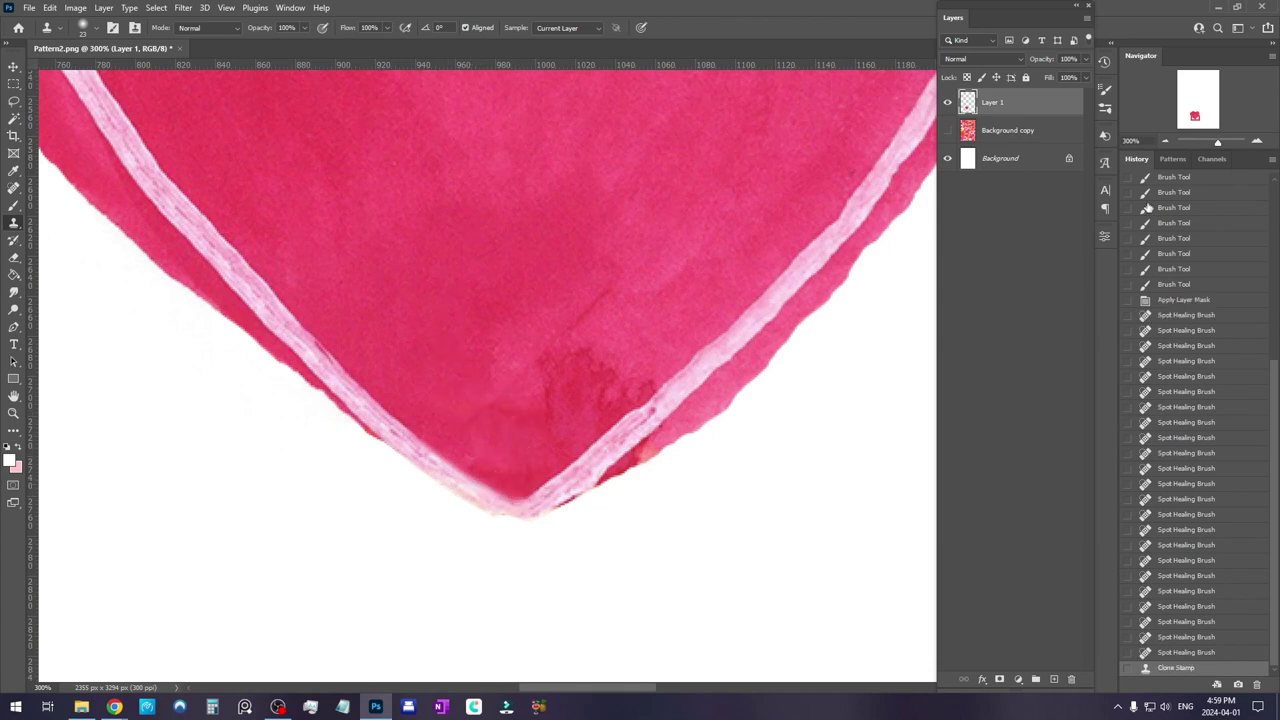
Show the Background copy layer again and view the cleaned heart within the full pattern
{"action": "left_click", "coordinate": [1165, 141]}
{"action": "left_click", "coordinate": [1165, 141]}
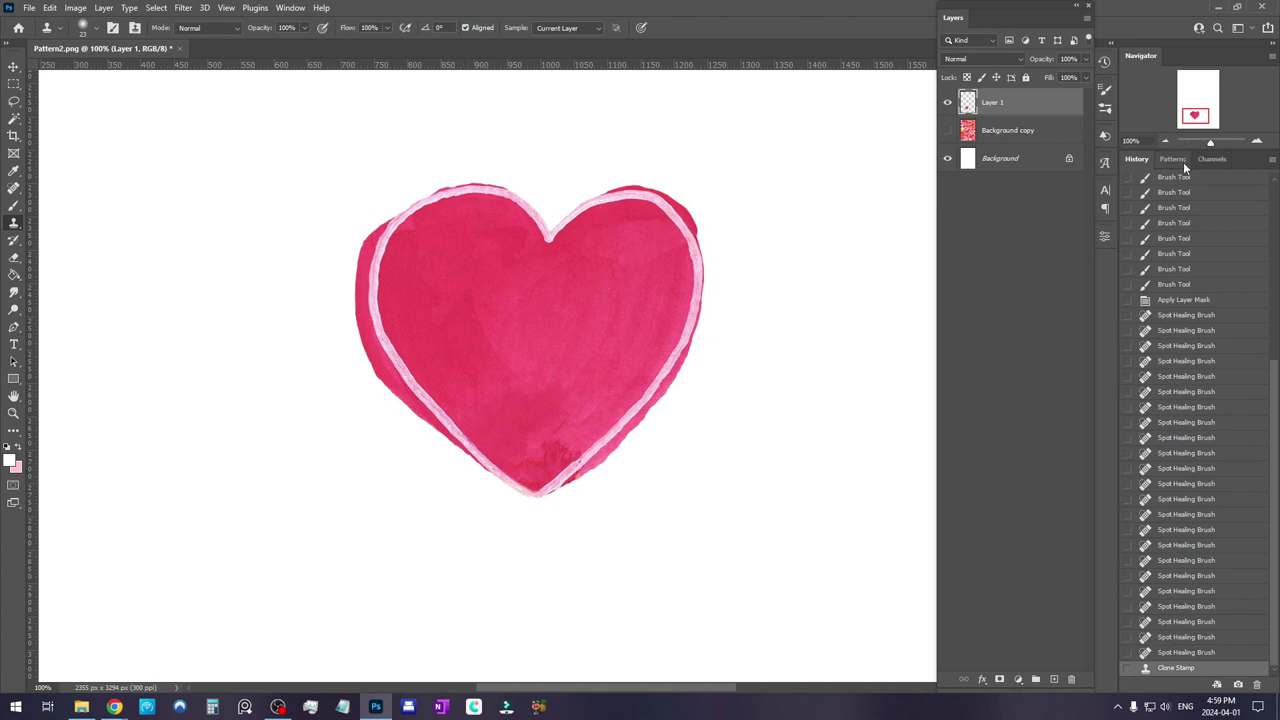
{"action": "key", "text": "ctrl+minus"}
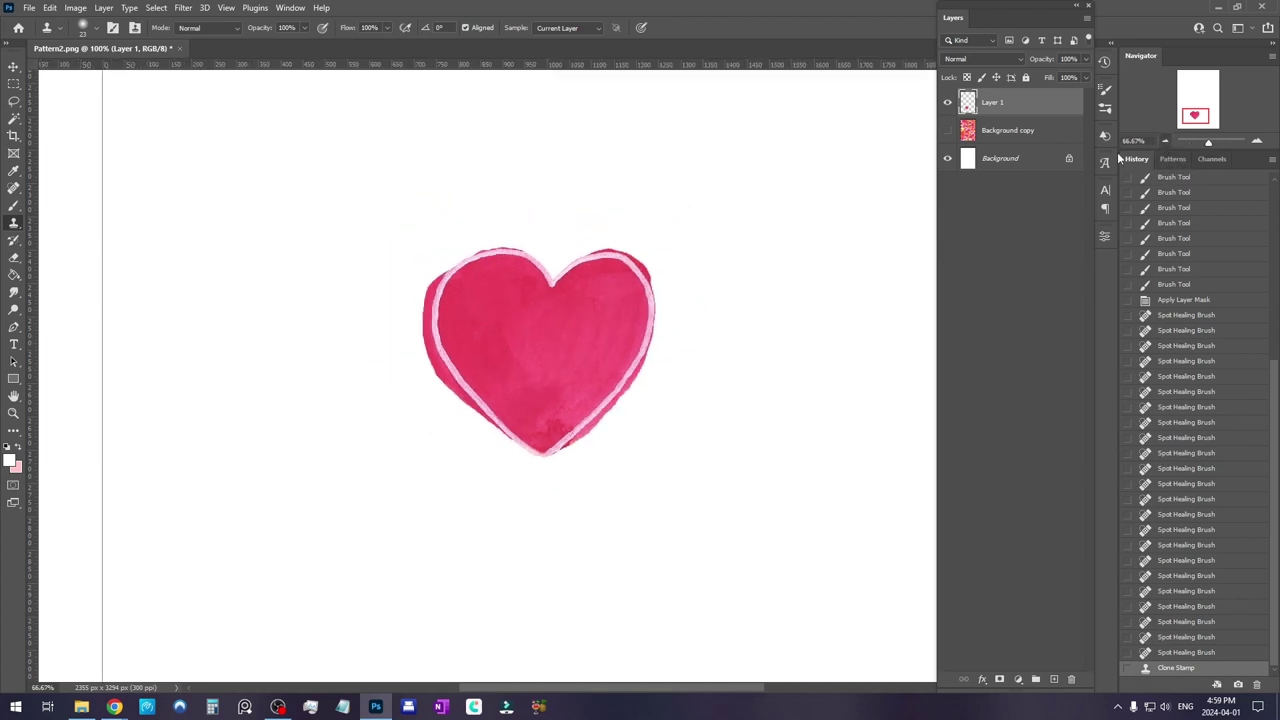
{"action": "key", "text": "ctrl+minus"}
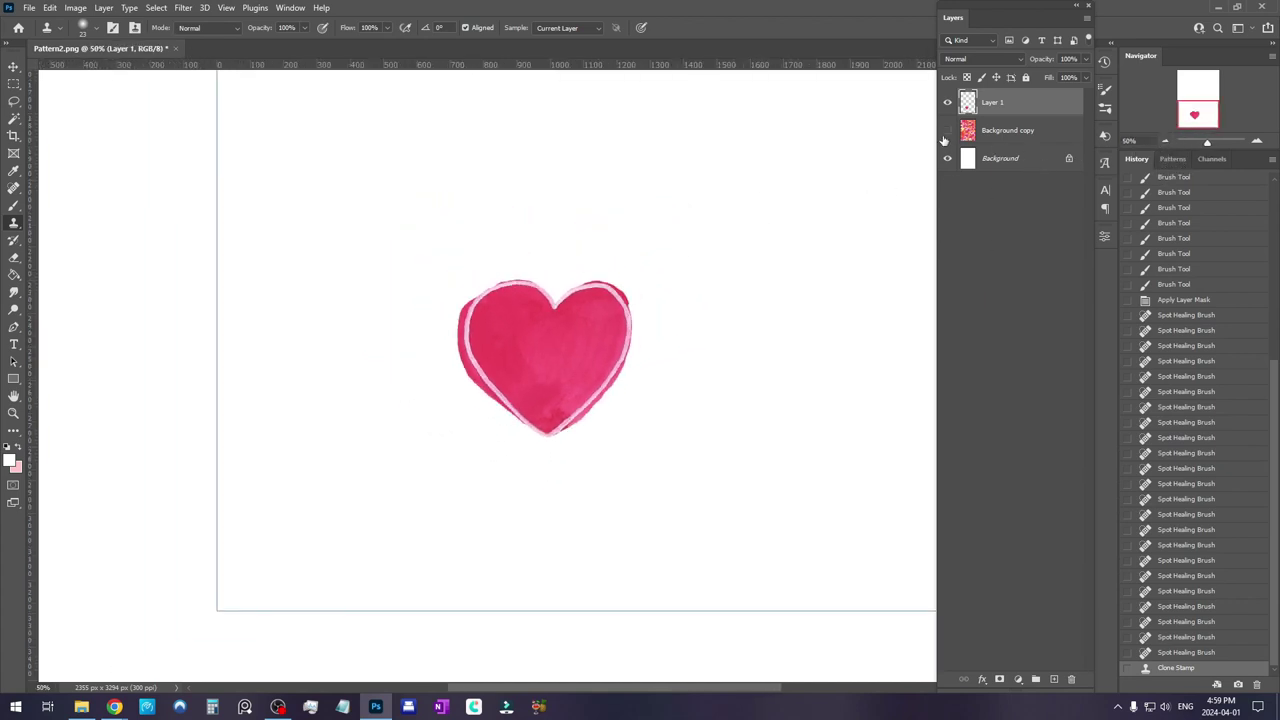
{"action": "left_click", "coordinate": [947, 130]}
{"action": "left_click_drag", "start_coordinate": [649, 110], "coordinate": [748, 242]}
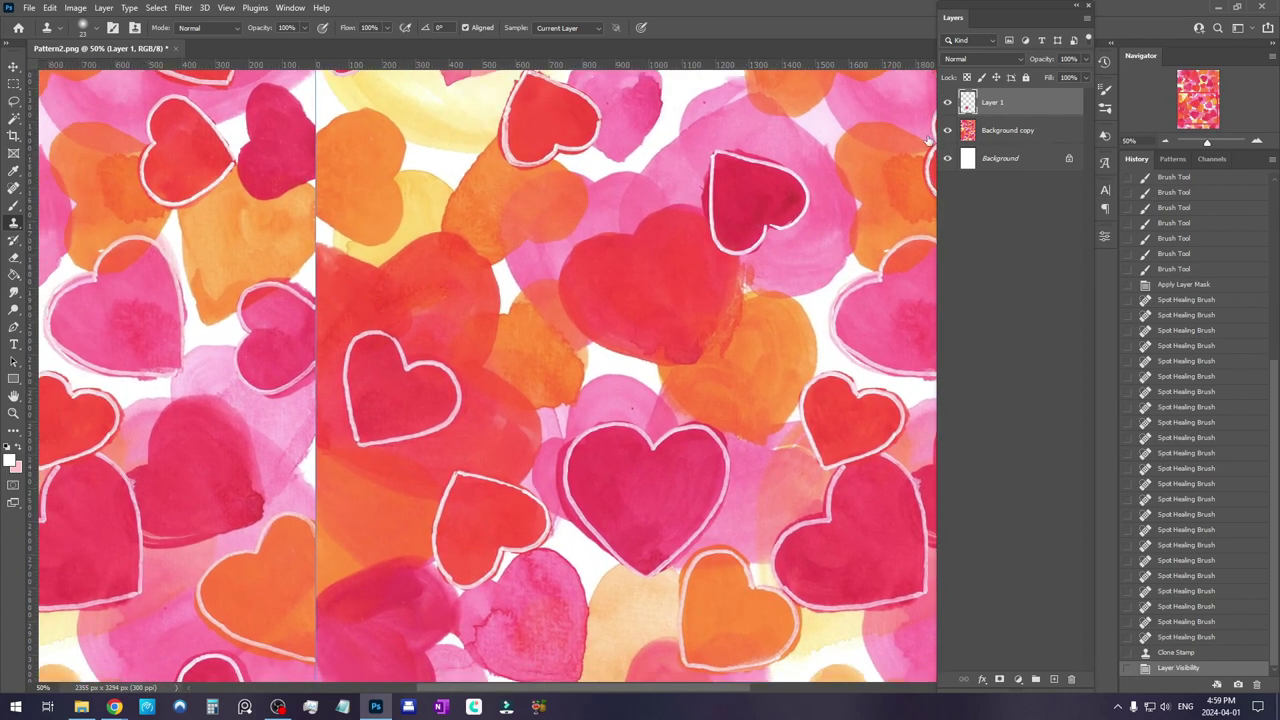
Duplicate Layer 1, then duplicate both heart layers together to get four copies of the cleaned heart
{"action": "right_click", "coordinate": [1007, 104]}
{"action": "left_click", "coordinate": [1040, 164]}
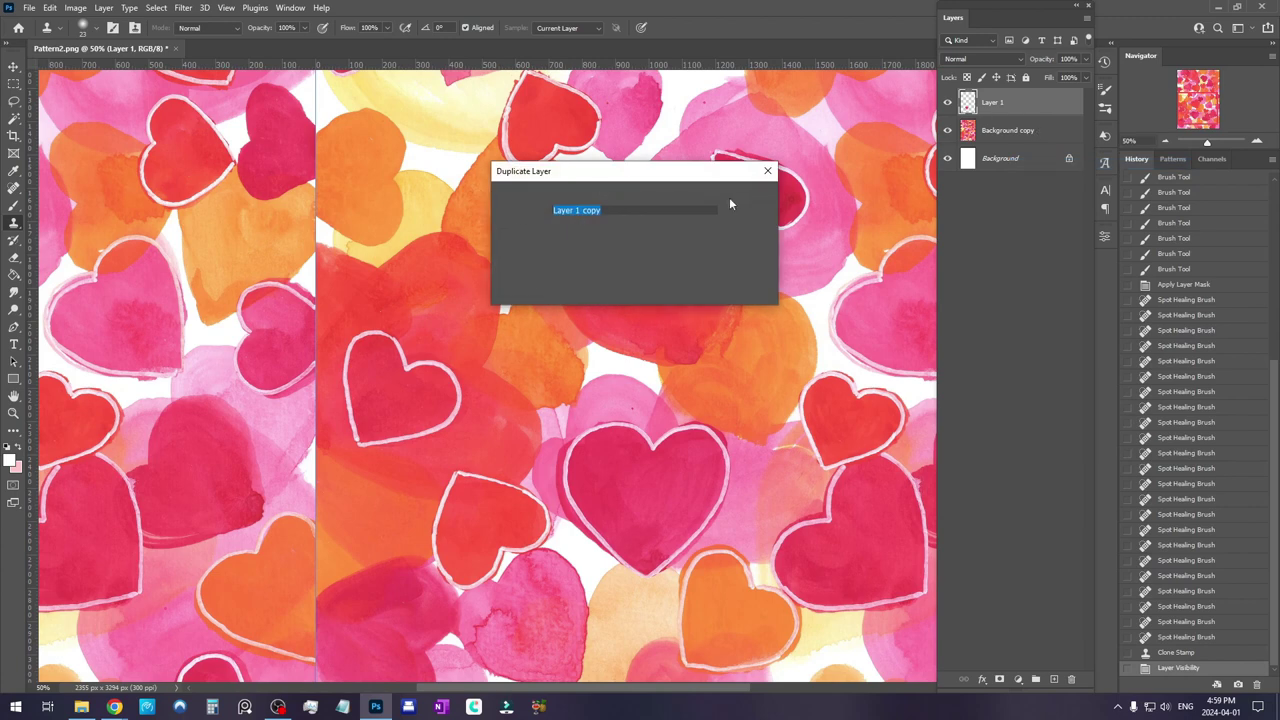
{"action": "left_click", "coordinate": [748, 198]}
{"action": "left_click", "coordinate": [1035, 130], "text": "shift"}
{"action": "right_click", "coordinate": [1035, 132]}
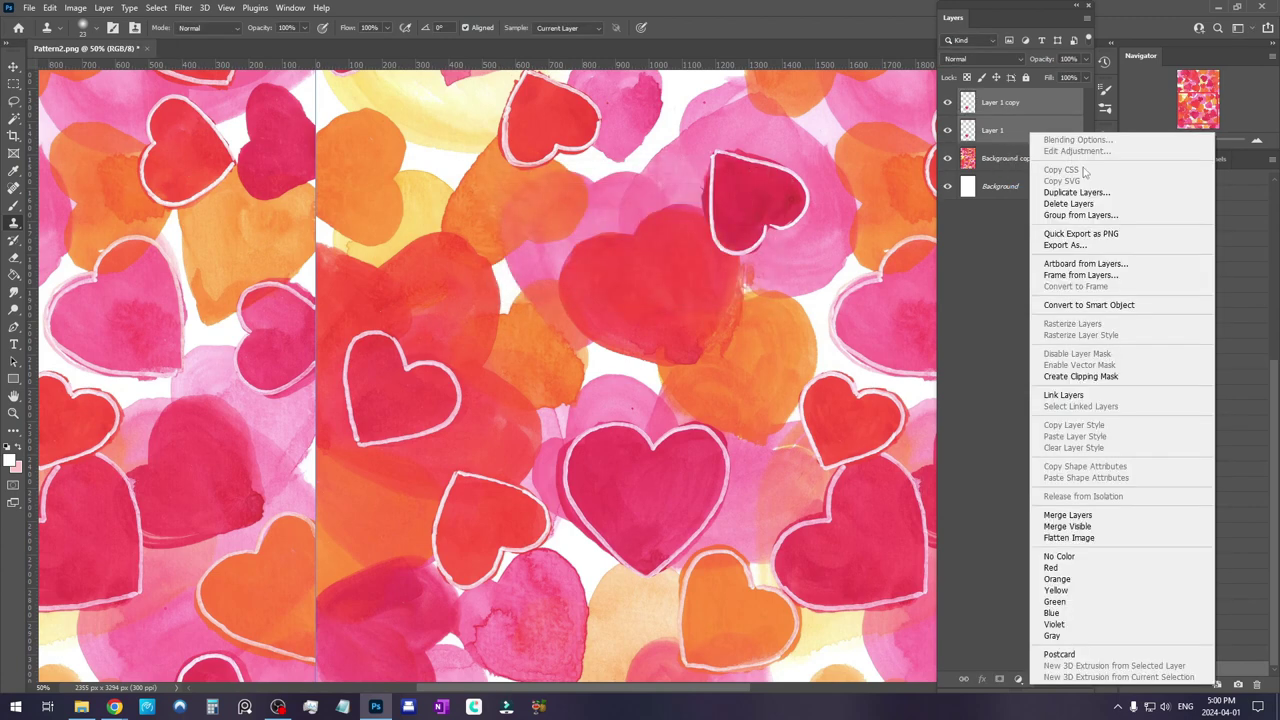
{"action": "left_click", "coordinate": [1076, 192]}
{"action": "left_click", "coordinate": [758, 200]}
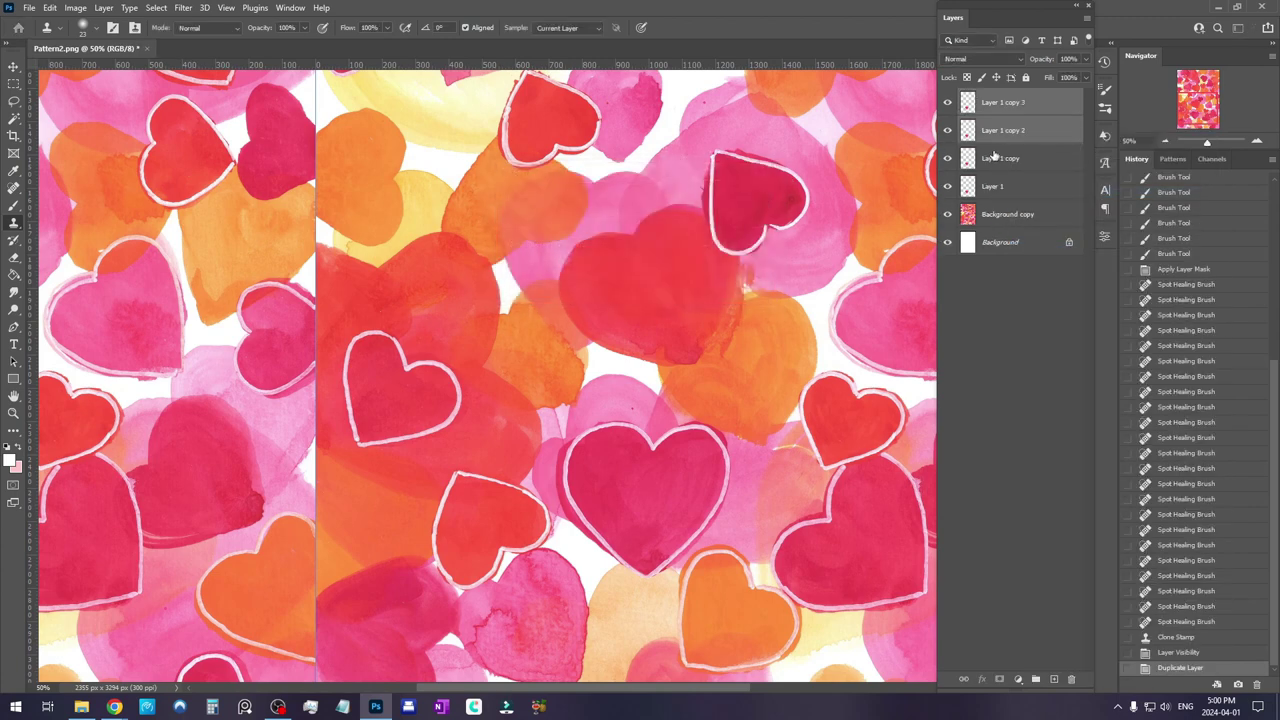
{"action": "left_click", "coordinate": [1028, 121]}
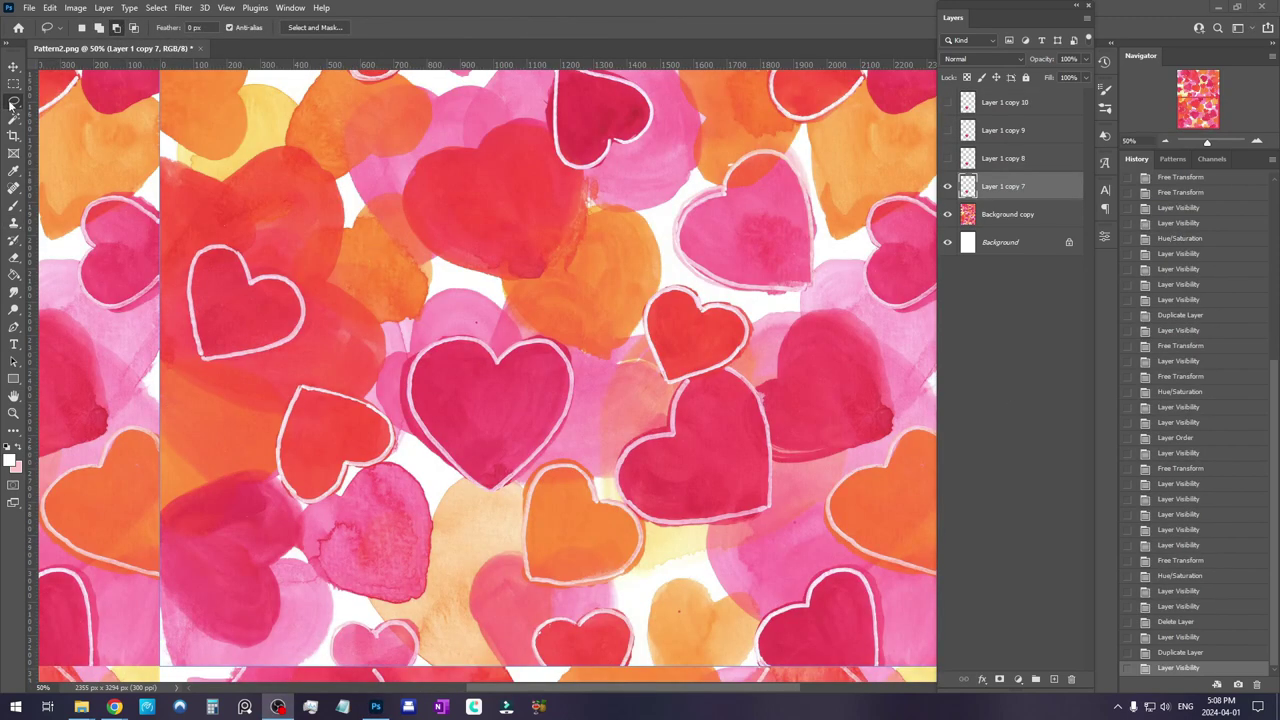
Start a Free Transform on the Layer 1 copy 7 heart and move it over the canvas's left edge, onto the small dark pink heart
{"action": "left_click", "coordinate": [12, 103]}
{"action": "right_click", "coordinate": [503, 397]}
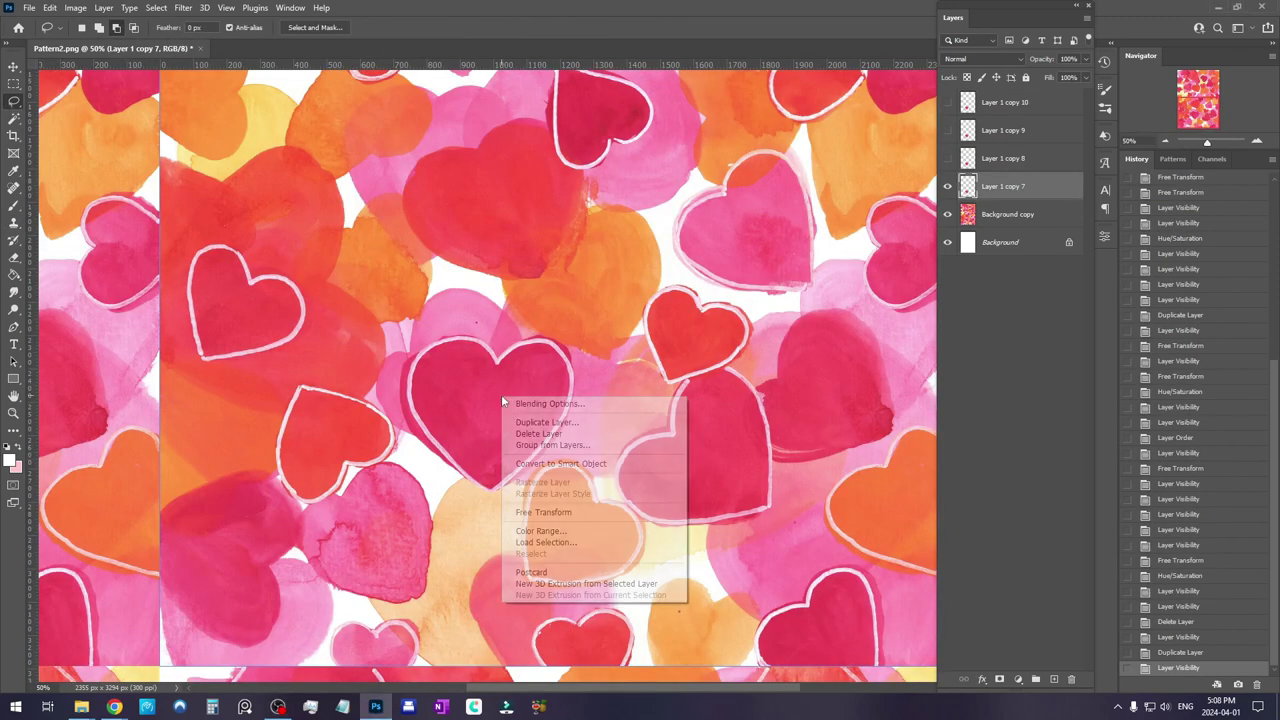
{"action": "left_click", "coordinate": [548, 512]}
{"action": "scroll", "coordinate": [507, 398], "scroll_direction": "down", "scroll_amount": 2}
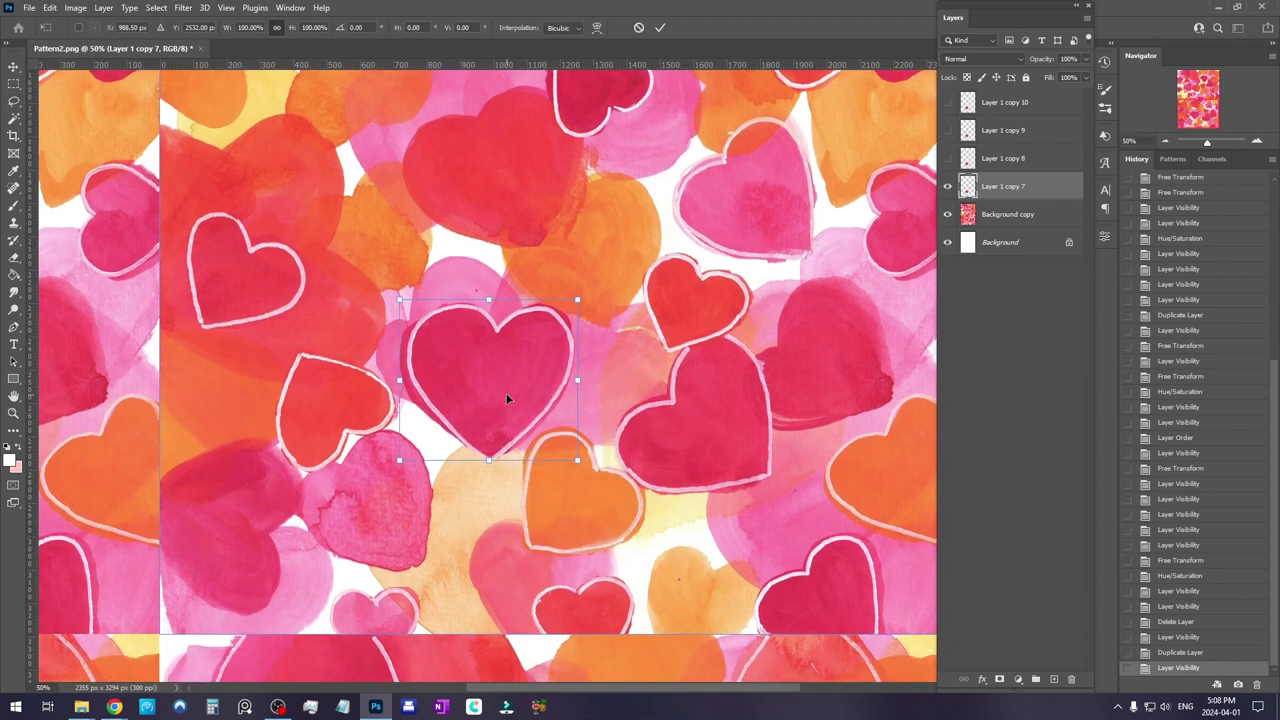
{"action": "left_click_drag", "start_coordinate": [507, 398], "coordinate": [415, 342]}
{"action": "left_click_drag", "start_coordinate": [526, 524], "coordinate": [704, 572]}
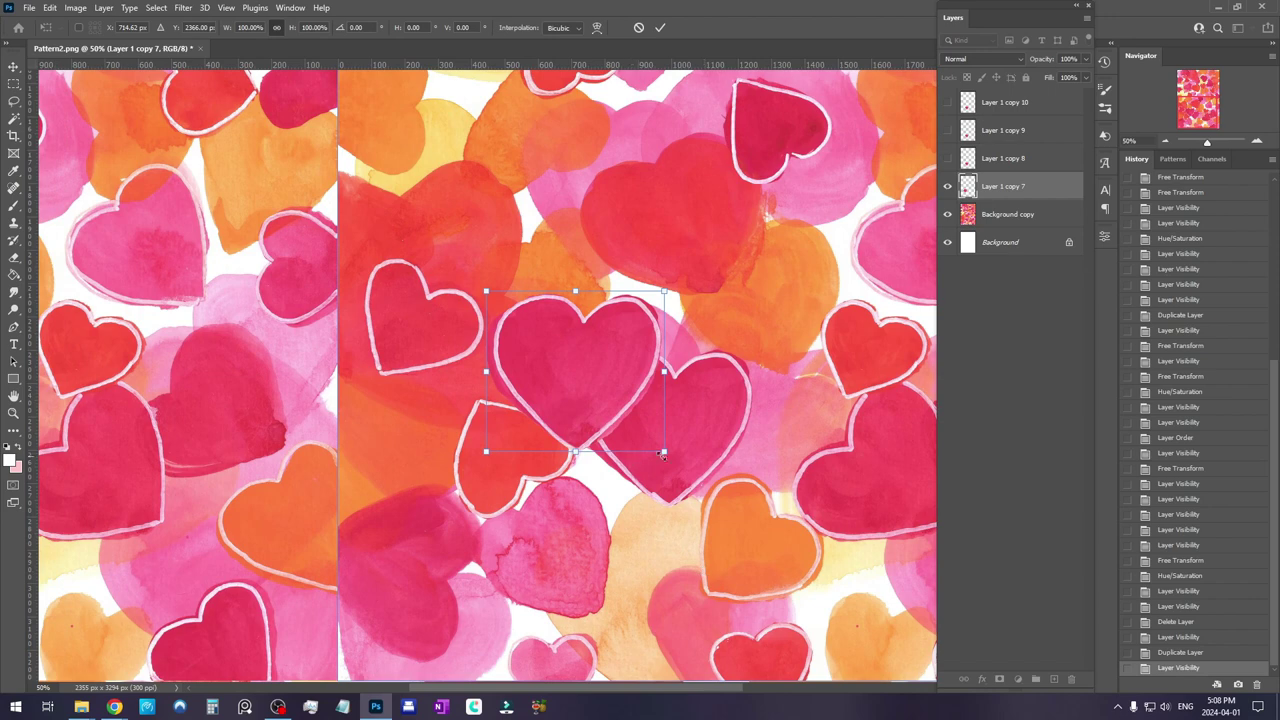
{"action": "left_click_drag", "start_coordinate": [716, 461], "coordinate": [640, 285]}
{"action": "left_click_drag", "start_coordinate": [588, 391], "coordinate": [357, 273]}
Rotate the Layer 1 copy 7 heart to about -89° and scale it to about 72% to cover the heart on the canvas edge
{"action": "left_click_drag", "start_coordinate": [462, 250], "coordinate": [456, 232]}
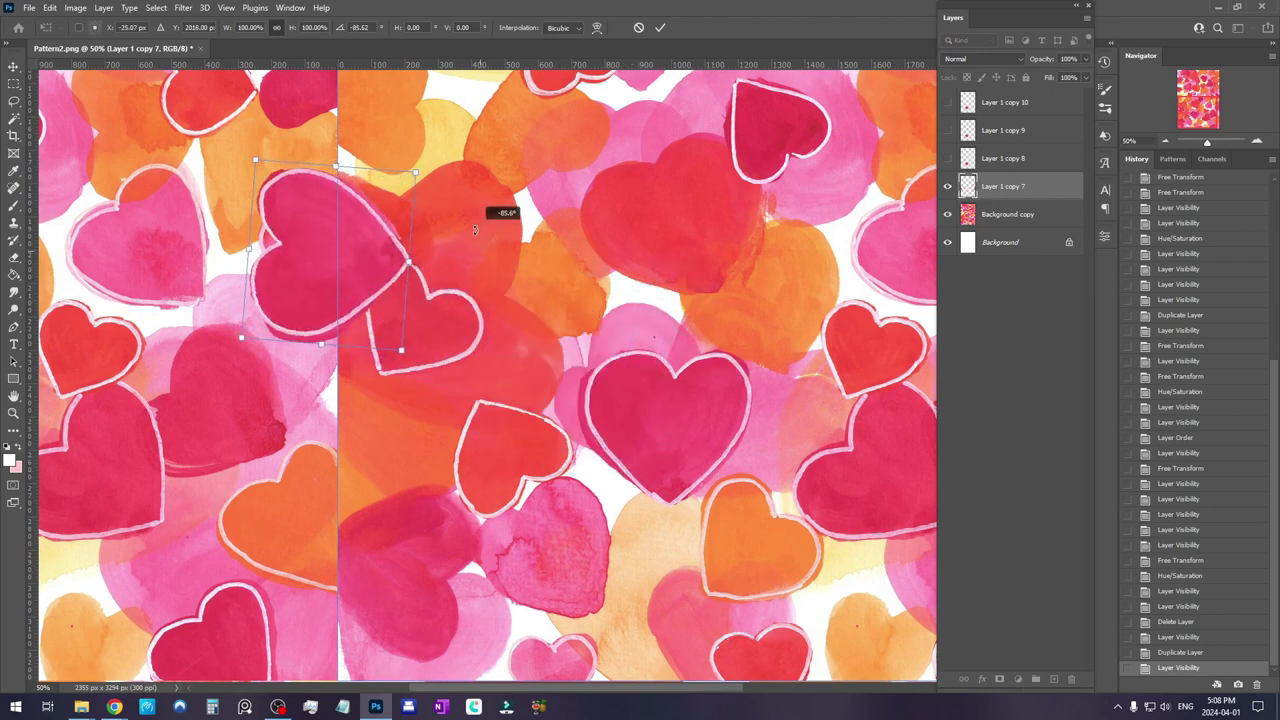
{"action": "left_click_drag", "start_coordinate": [418, 172], "coordinate": [340, 244]}
{"action": "left_click_drag", "start_coordinate": [302, 330], "coordinate": [306, 340]}
{"action": "left_click_drag", "start_coordinate": [416, 261], "coordinate": [356, 274]}
{"action": "left_click_drag", "start_coordinate": [253, 325], "coordinate": [248, 330]}
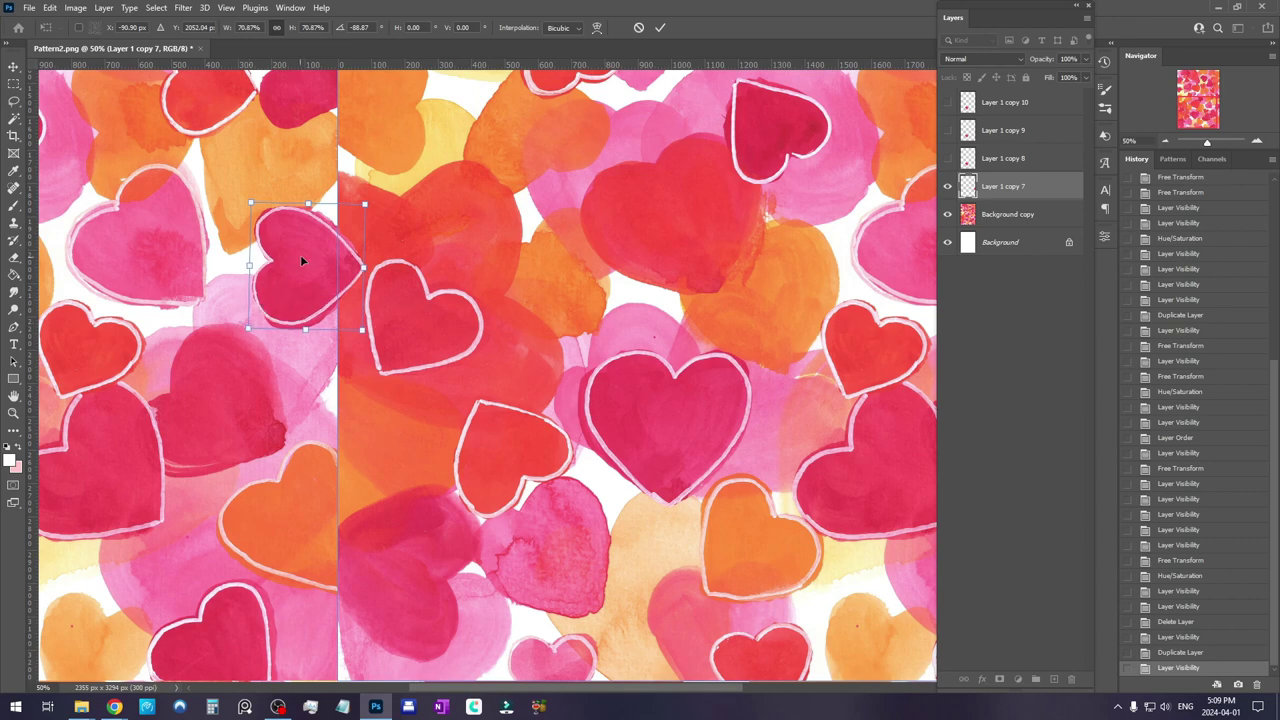
{"action": "left_click_drag", "start_coordinate": [366, 204], "coordinate": [369, 203]}
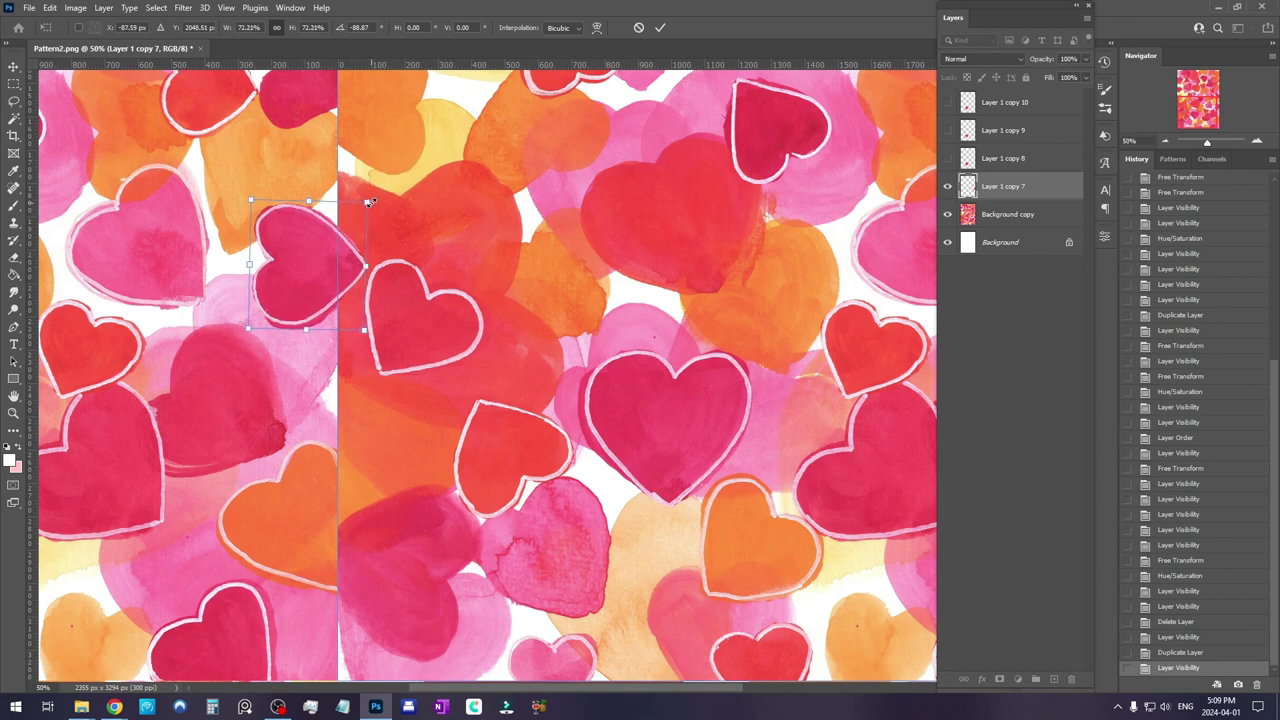
{"action": "key", "text": "Return"}
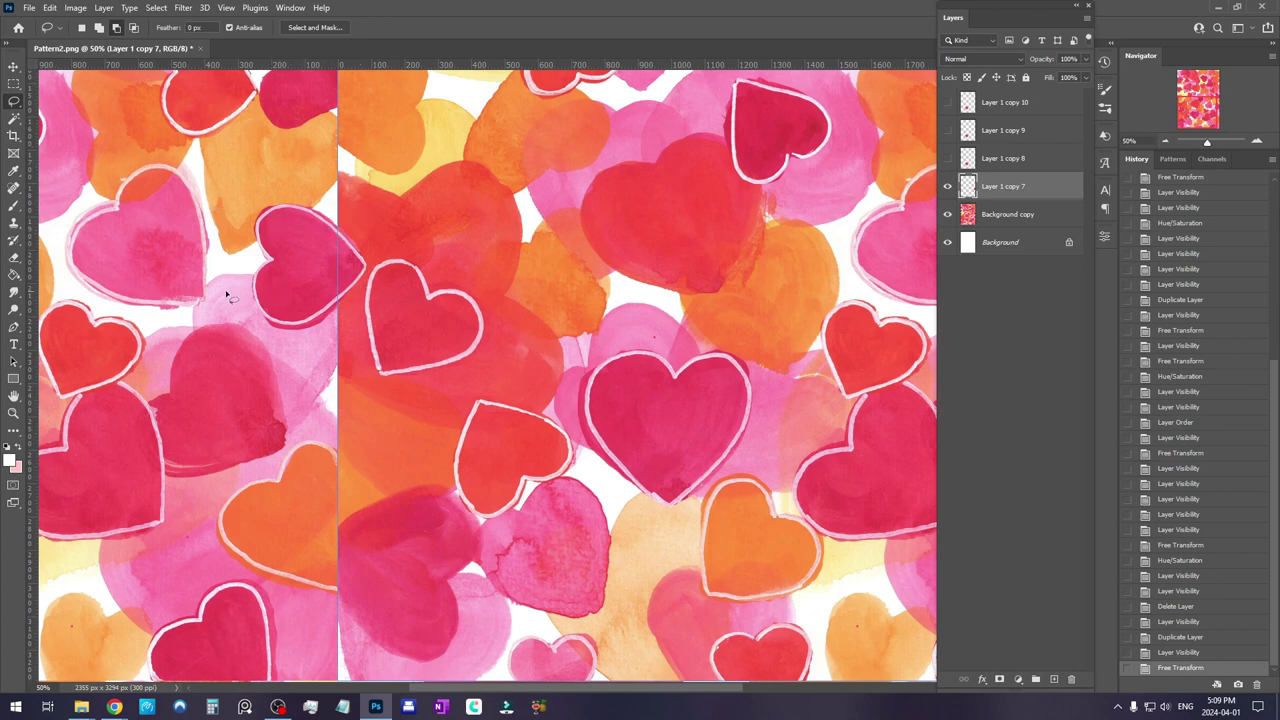
Show Layer 1 copy 8 and move its heart in Free Transform beside the small red heart, over the orange and yellow shapes
{"action": "scroll", "coordinate": [512, 350], "scroll_direction": "up", "scroll_amount": 5}
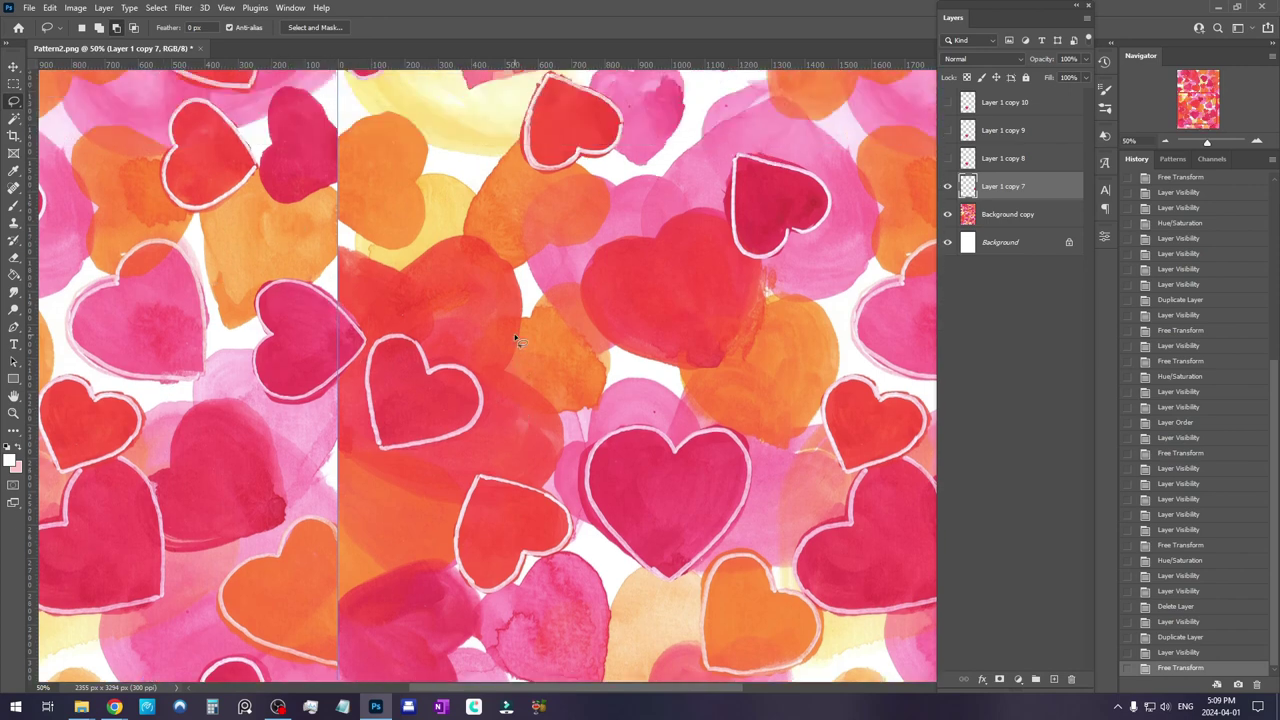
{"action": "scroll", "coordinate": [517, 340], "scroll_direction": "up", "scroll_amount": 2}
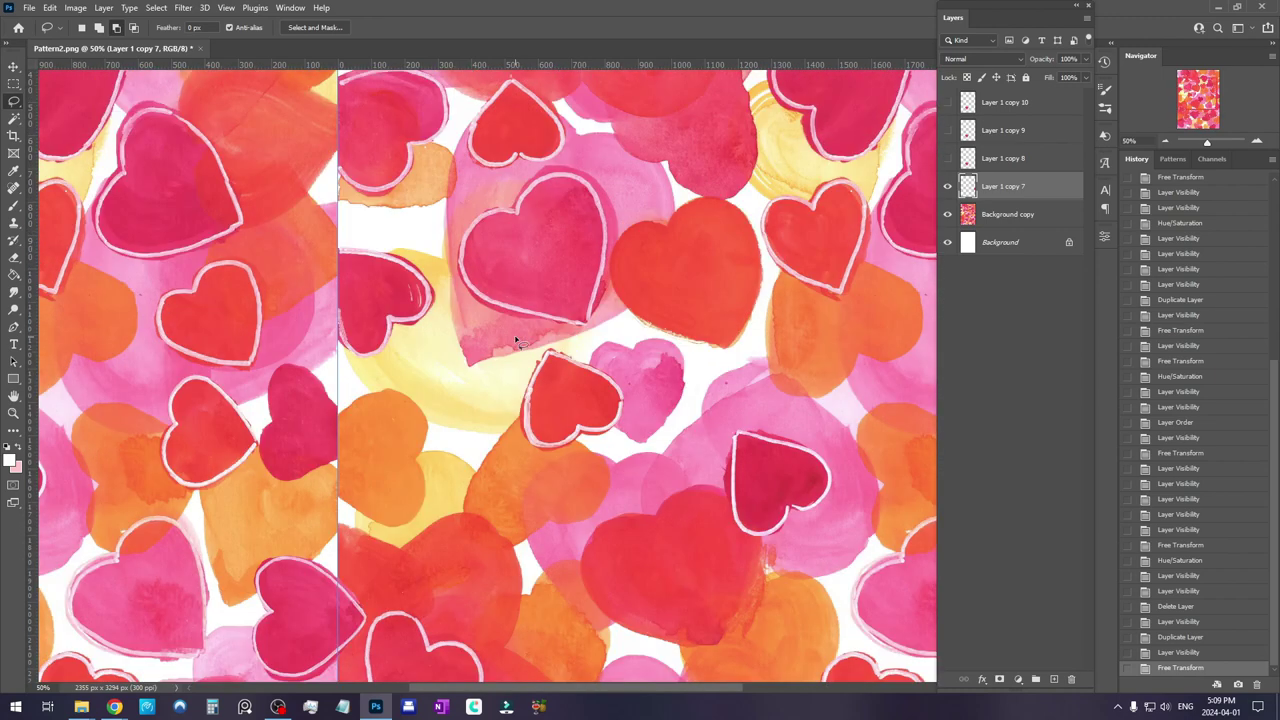
{"action": "scroll", "coordinate": [518, 562], "scroll_direction": "down", "scroll_amount": 2}
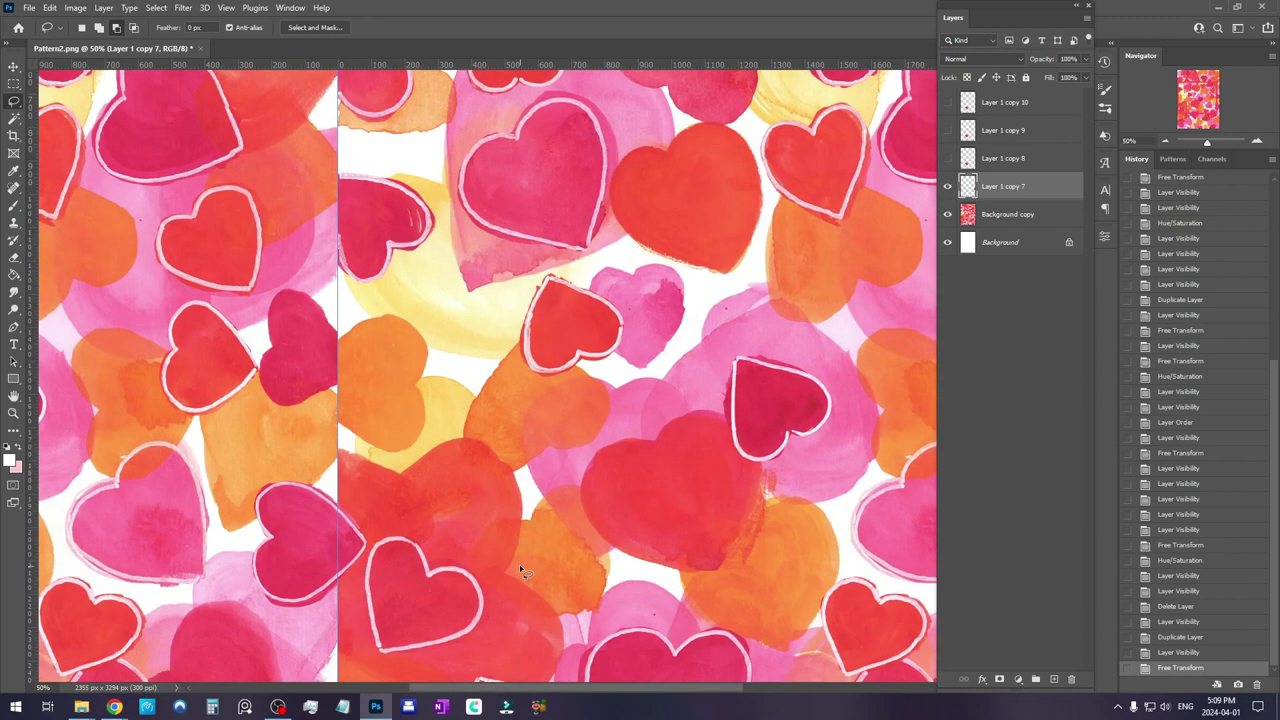
{"action": "scroll", "coordinate": [540, 550], "scroll_direction": "up", "scroll_amount": 2}
{"action": "left_click", "coordinate": [947, 158]}
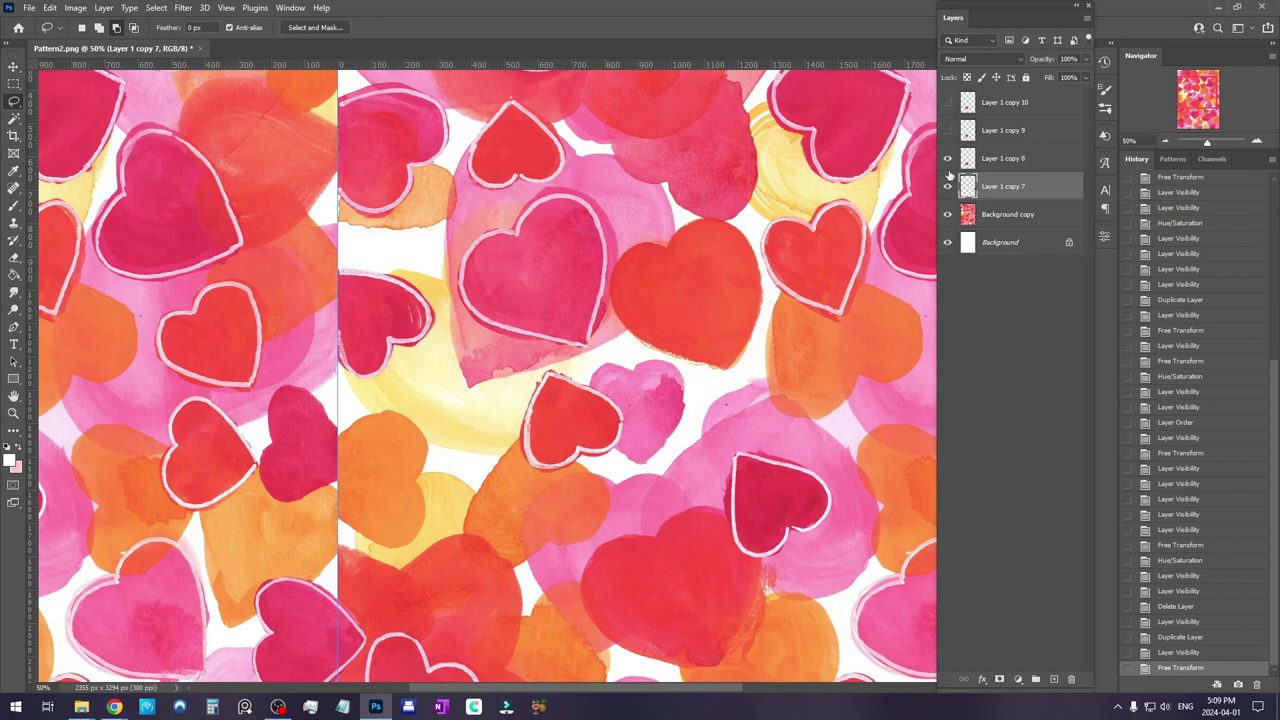
{"action": "left_click", "coordinate": [1000, 160]}
{"action": "right_click", "coordinate": [563, 545]}
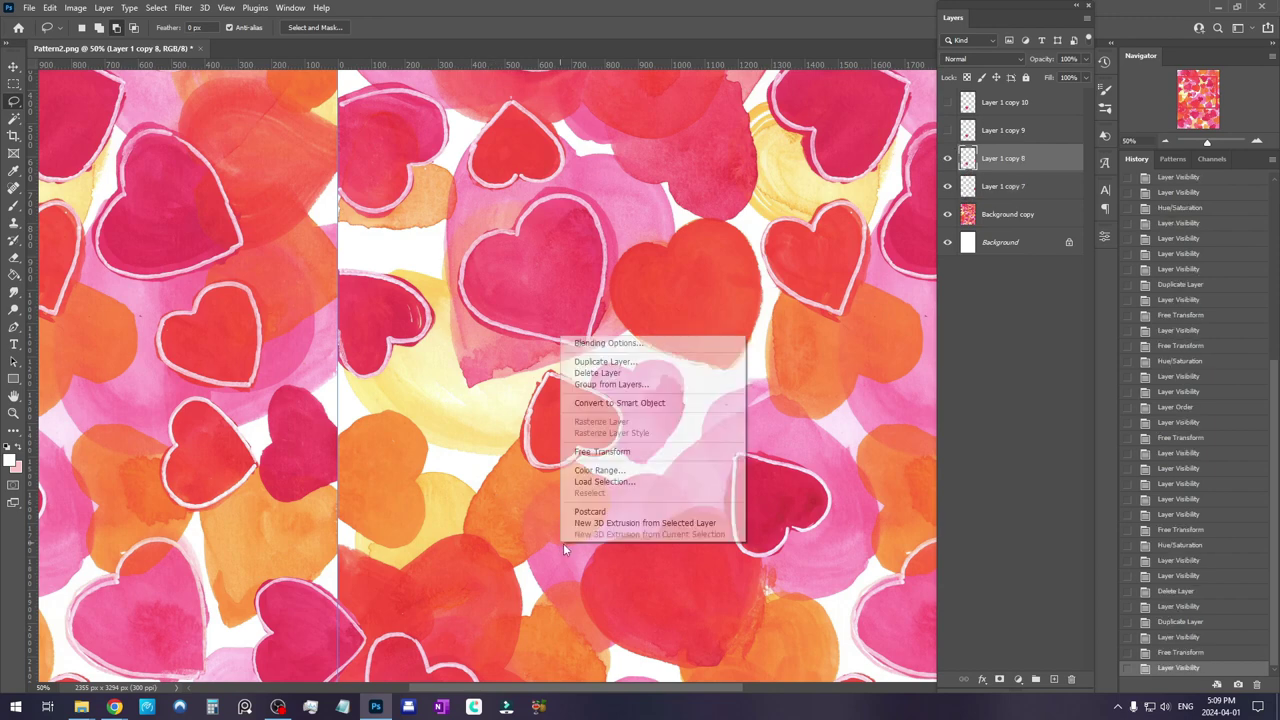
{"action": "left_click", "coordinate": [621, 452]}
{"action": "left_click_drag", "start_coordinate": [774, 585], "coordinate": [665, 485]}
{"action": "left_click_drag", "start_coordinate": [571, 636], "coordinate": [583, 469]}
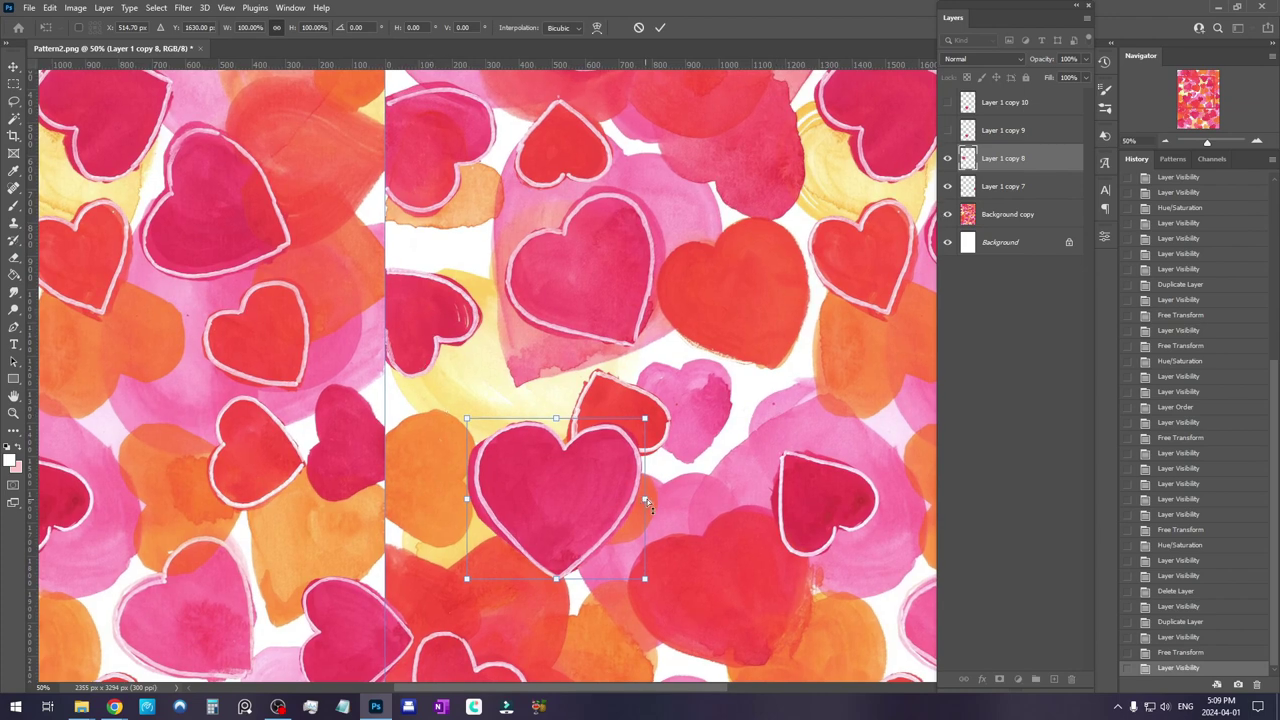
Shrink and slightly rotate the Layer 1 copy 8 heart so it tilts beside the small red heart, and commit the transform
{"action": "left_click_drag", "start_coordinate": [645, 501], "coordinate": [607, 500]}
{"action": "left_click_drag", "start_coordinate": [648, 462], "coordinate": [646, 504]}
{"action": "left_click_drag", "start_coordinate": [511, 488], "coordinate": [504, 458]}
{"action": "key", "text": "Return"}
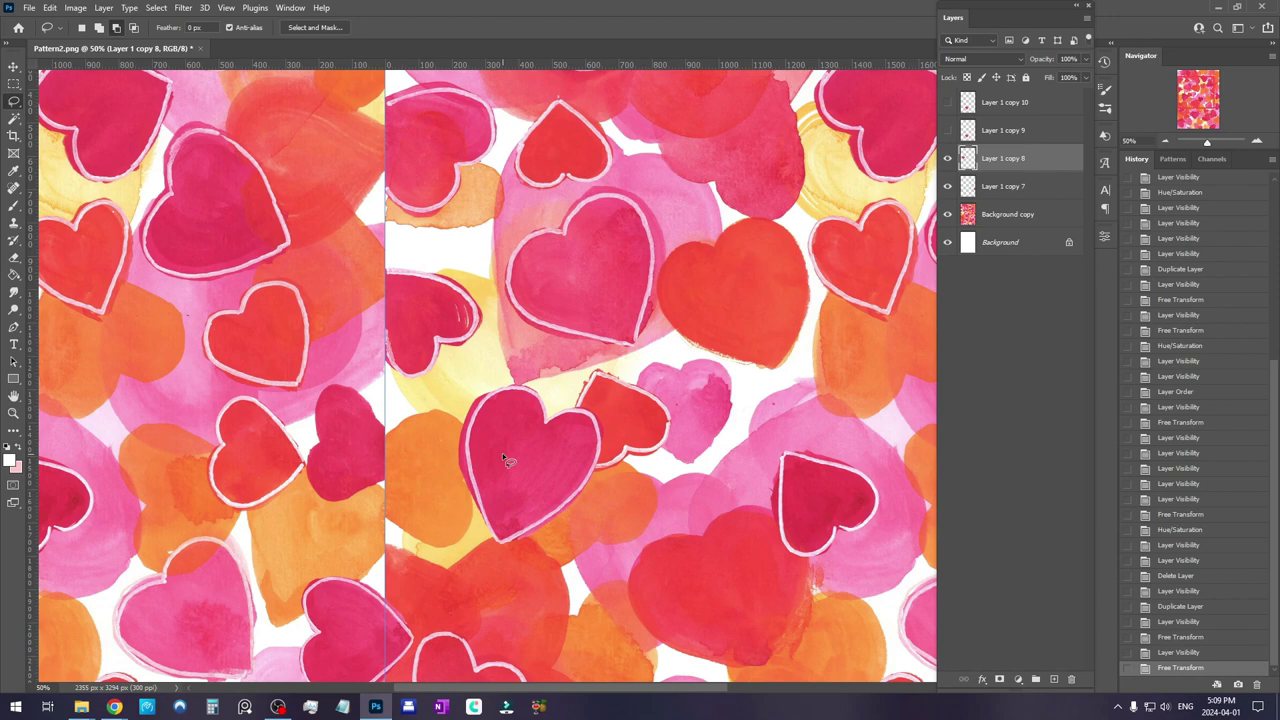
Adjust the Layer 1 copy 8 heart's Hue/Saturation to hue +4, saturation +11 and lightness -6
{"action": "key", "text": "ctrl+u"}
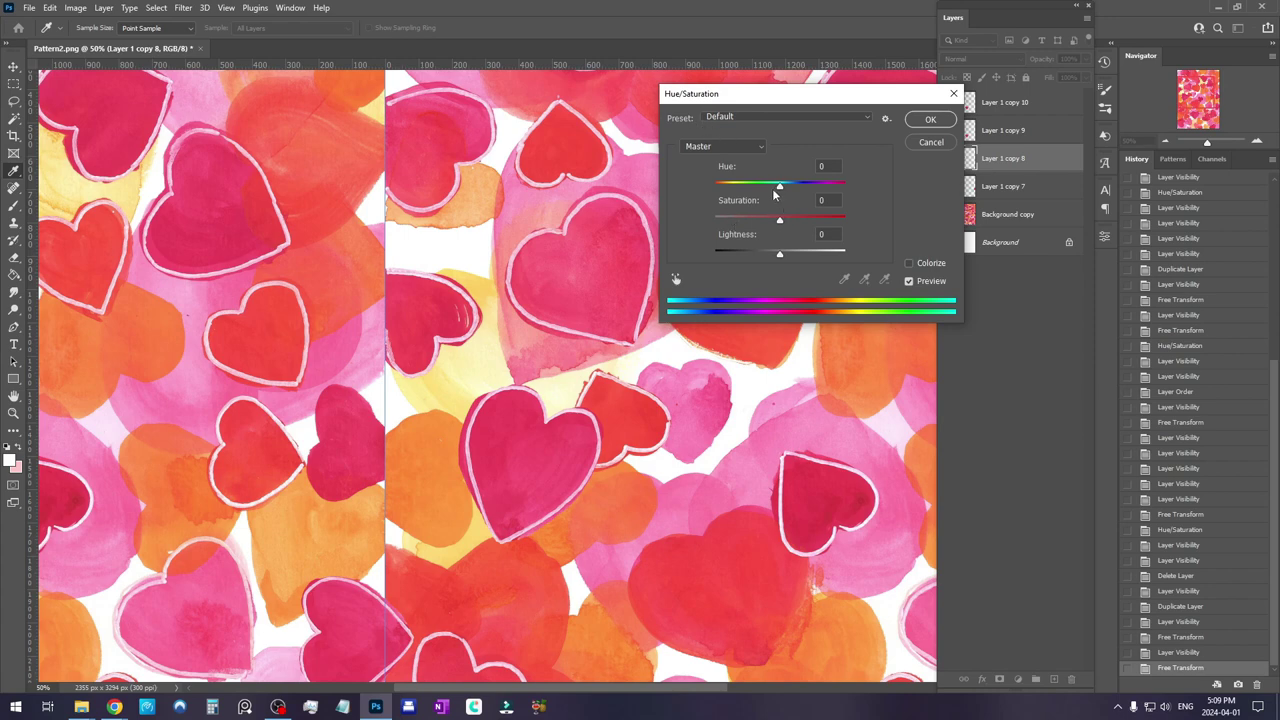
{"action": "left_click_drag", "start_coordinate": [780, 220], "coordinate": [775, 256]}
{"action": "left_click_drag", "start_coordinate": [780, 188], "coordinate": [785, 191]}
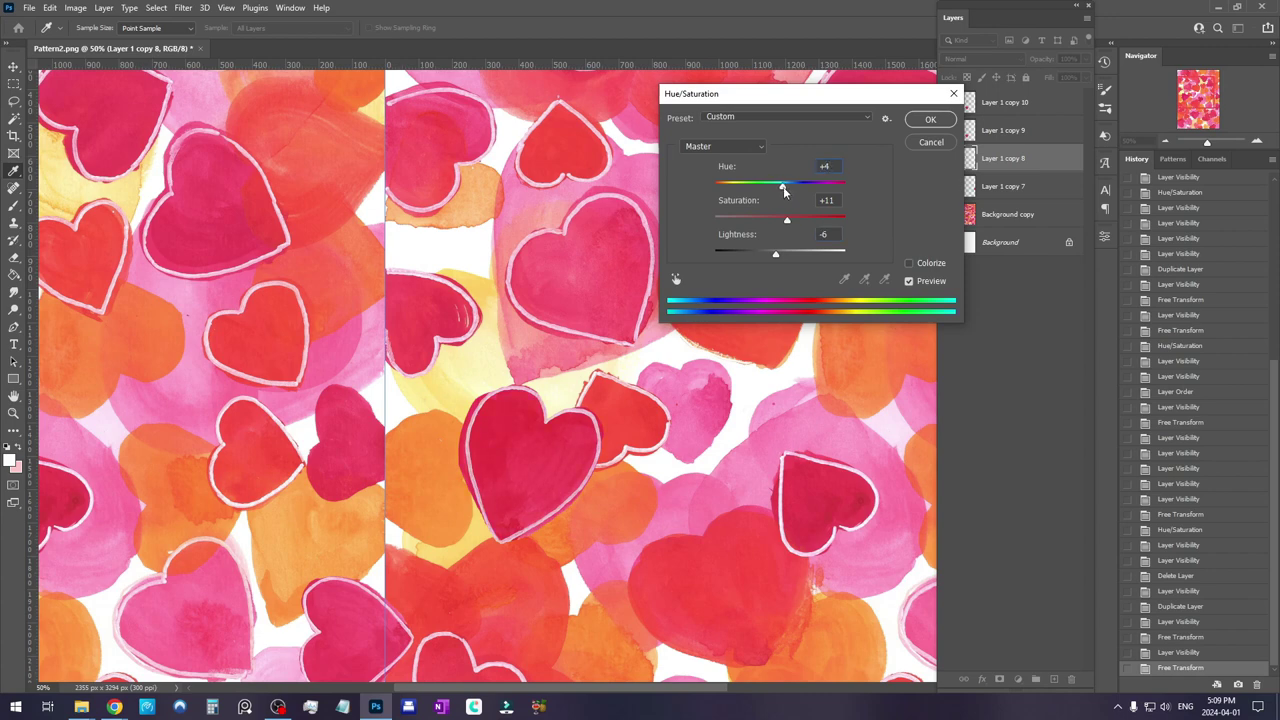
{"action": "left_click", "coordinate": [927, 125]}
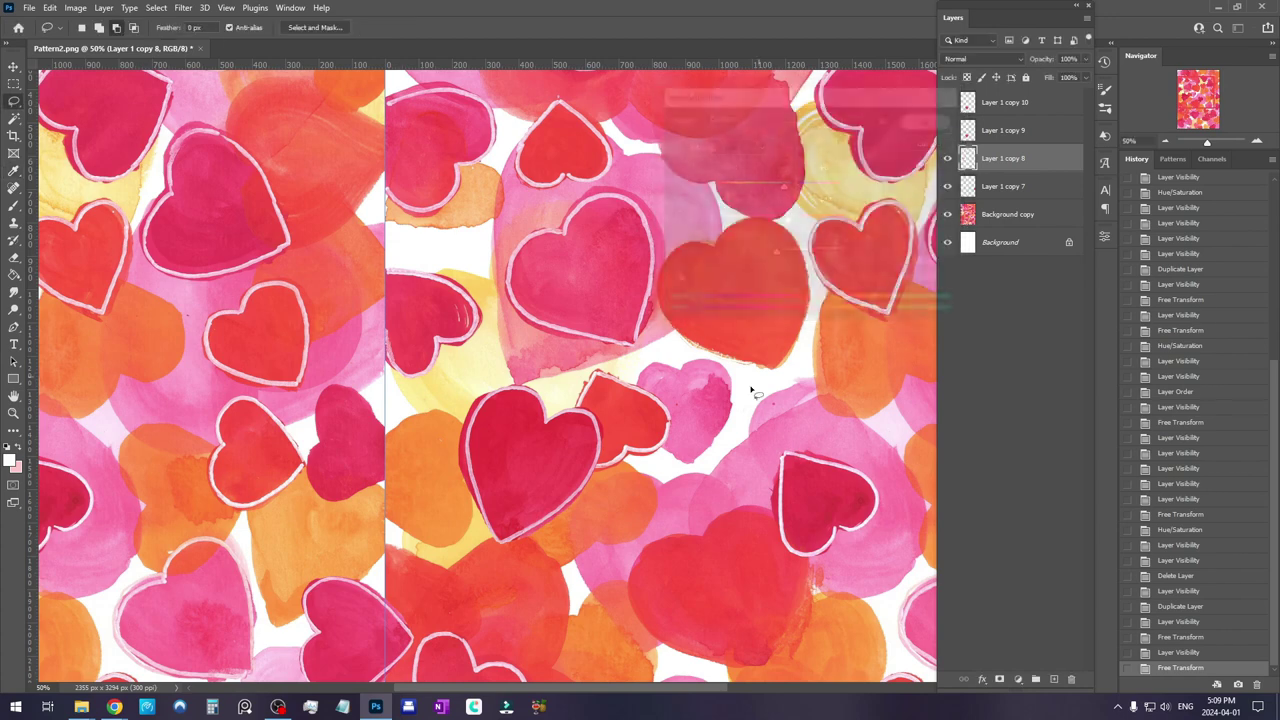
Rotate the Layer 1 copy 8 heart to about 119°, scale it to about 79% by 84%, and place it over the cut heart on the canvas's left edge
{"action": "right_click", "coordinate": [527, 461]}
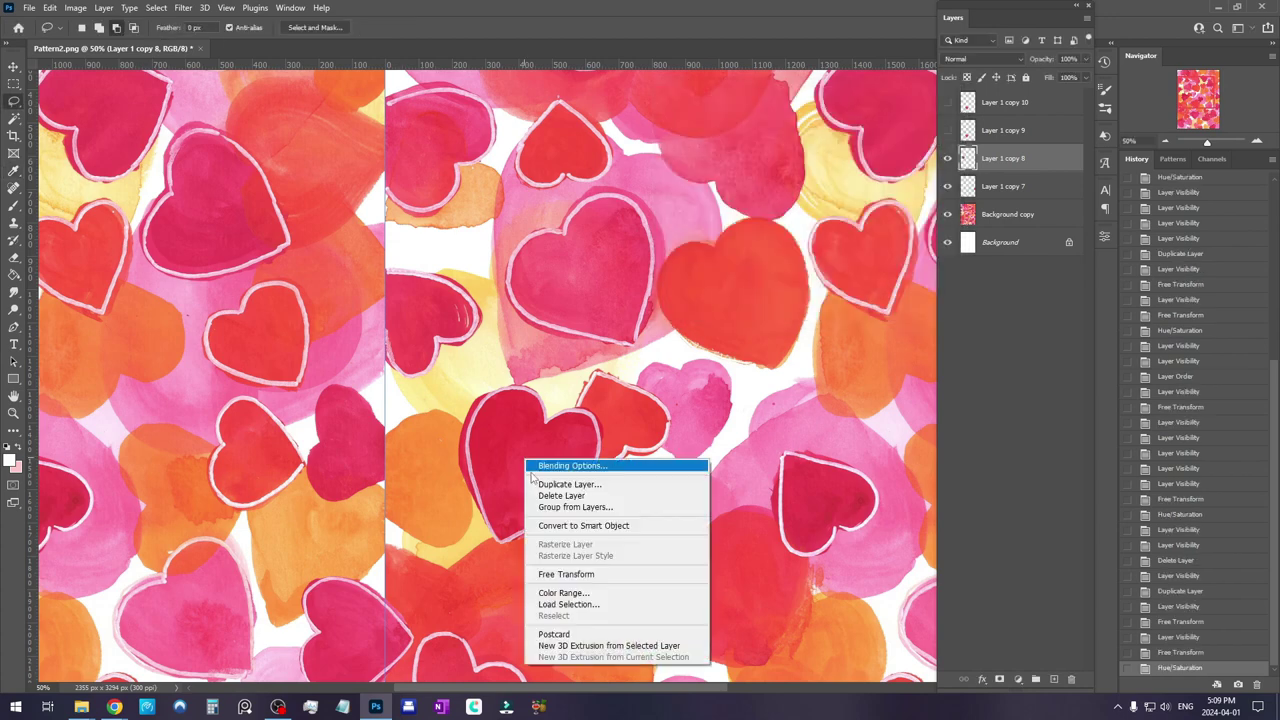
{"action": "left_click", "coordinate": [574, 575]}
{"action": "left_click_drag", "start_coordinate": [665, 545], "coordinate": [462, 566]}
{"action": "left_click_drag", "start_coordinate": [520, 488], "coordinate": [404, 346]}
{"action": "left_click_drag", "start_coordinate": [522, 296], "coordinate": [469, 306]}
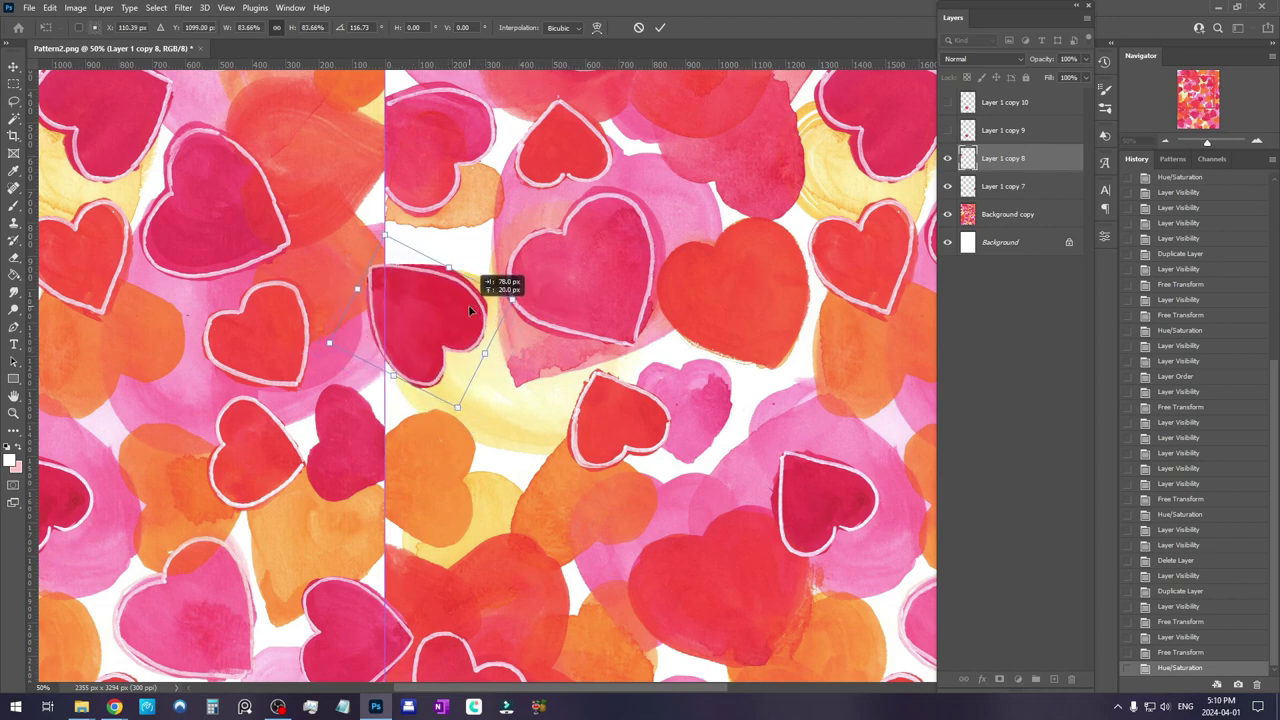
{"action": "left_click_drag", "start_coordinate": [395, 380], "coordinate": [388, 373]}
{"action": "left_click_drag", "start_coordinate": [453, 273], "coordinate": [451, 278]}
{"action": "left_click_drag", "start_coordinate": [450, 277], "coordinate": [453, 281]}
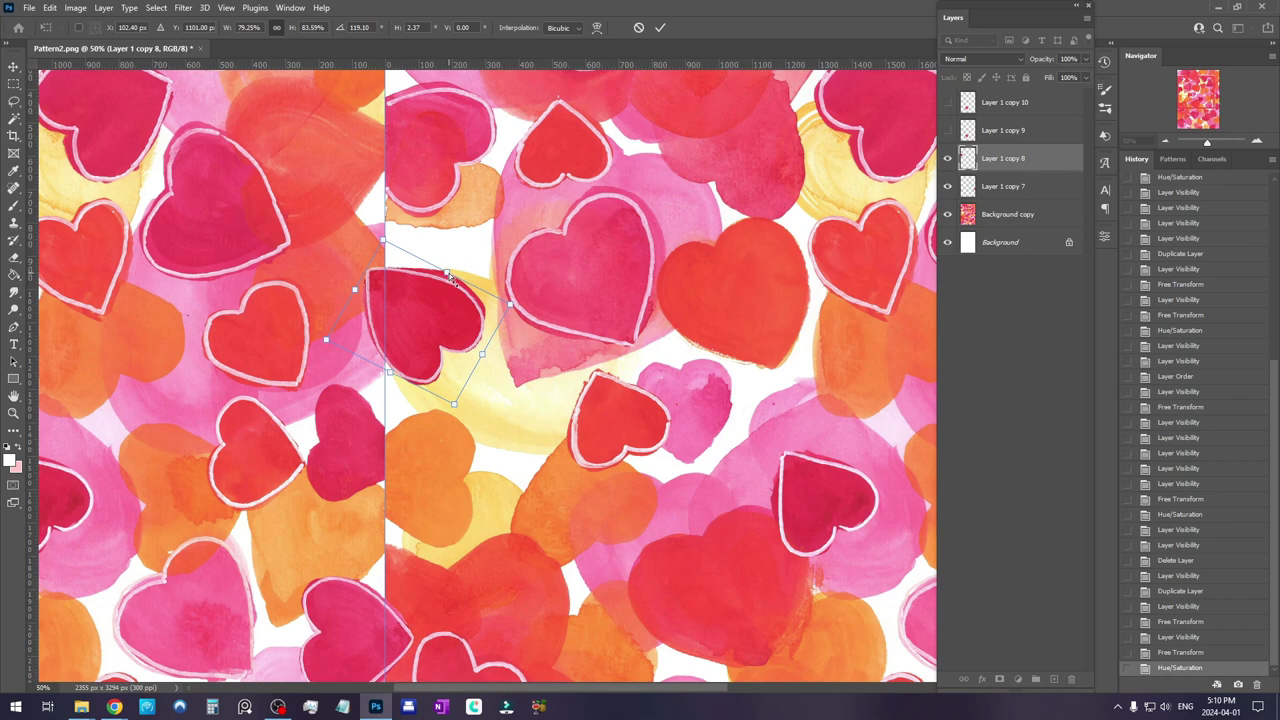
{"action": "key", "text": "Return"}
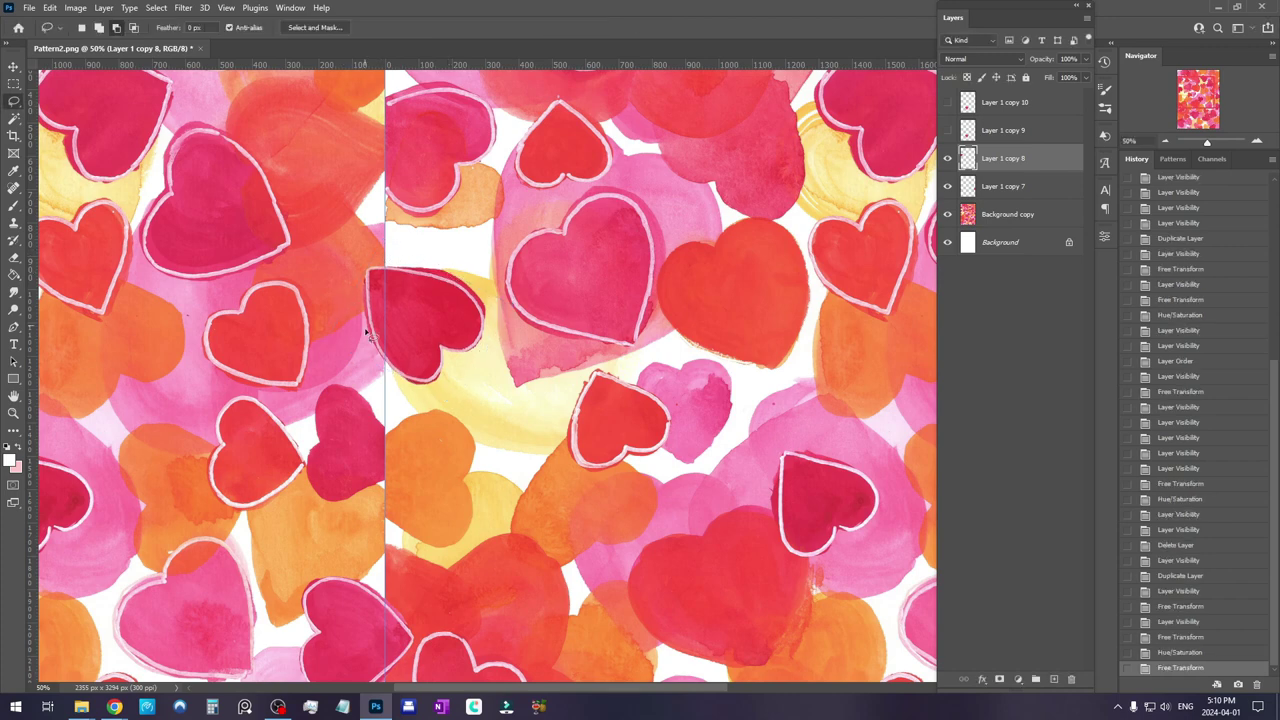
Show Layer 1 copy 9 and duplicate it together with Layer 1 copy 10 within Pattern2.png
{"action": "scroll", "coordinate": [392, 439], "scroll_direction": "down", "scroll_amount": 2}
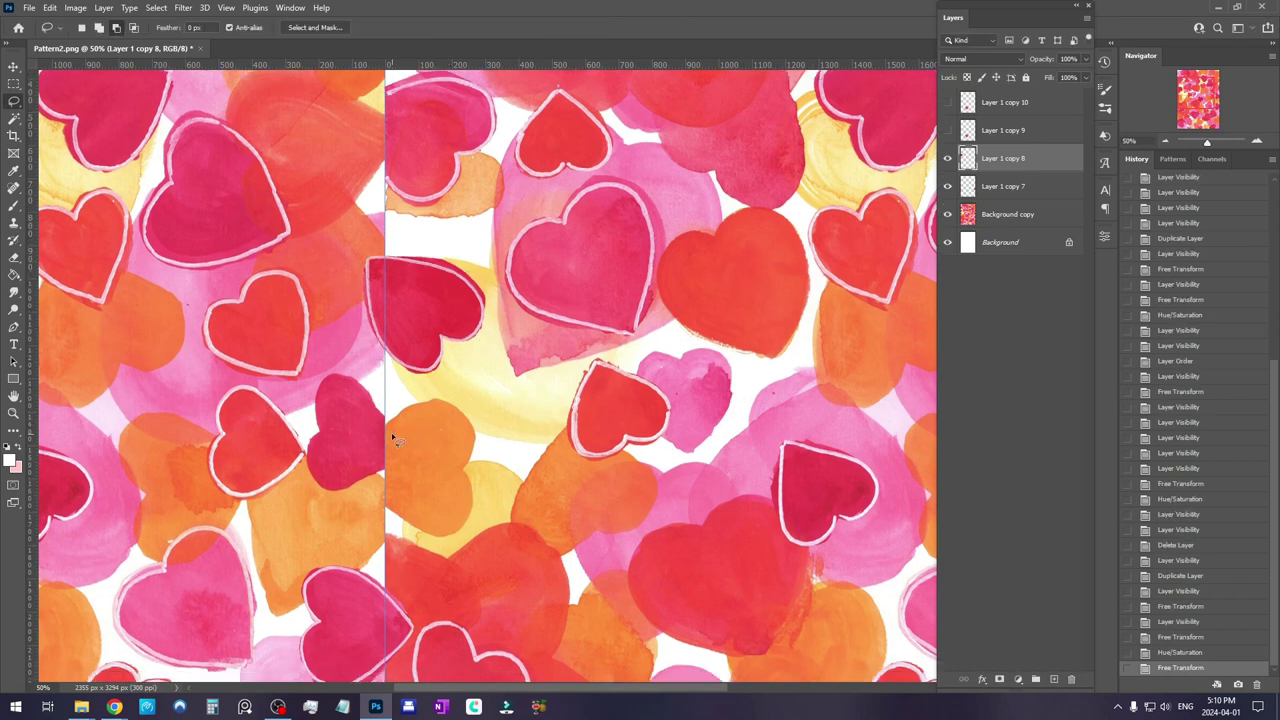
{"action": "scroll", "coordinate": [577, 518], "scroll_direction": "up", "scroll_amount": 3}
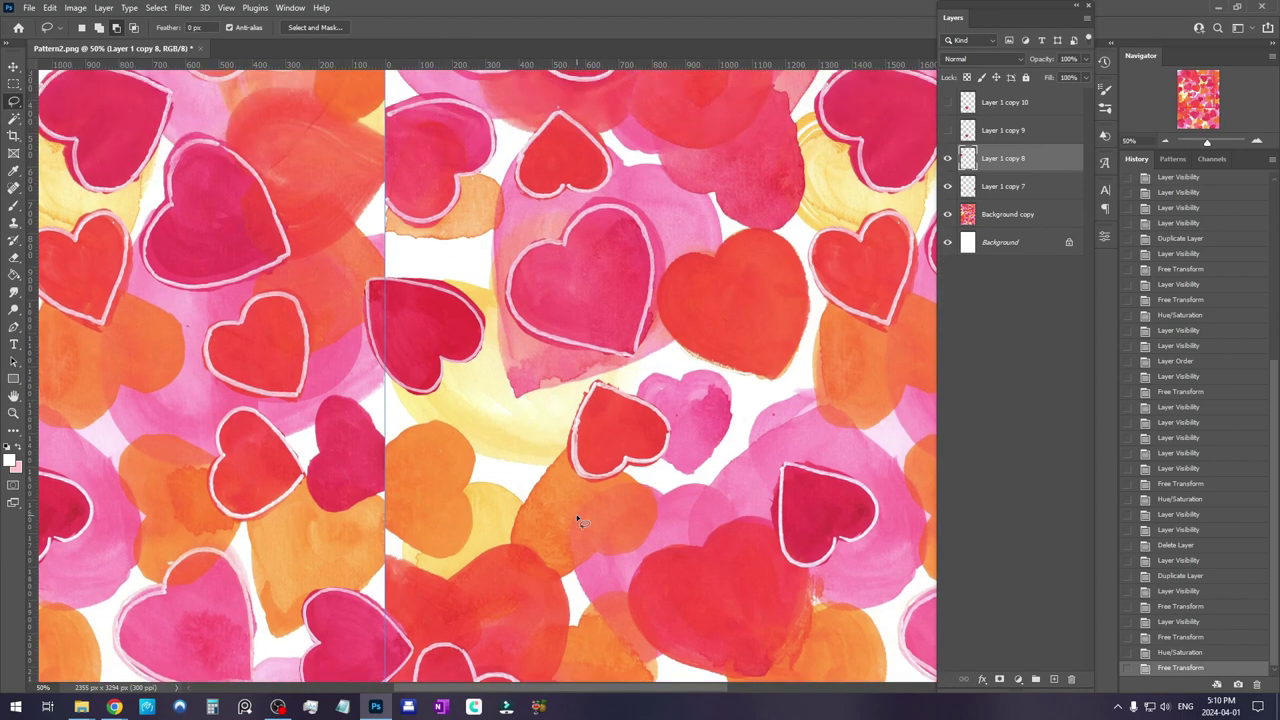
{"action": "left_click_drag", "start_coordinate": [655, 425], "coordinate": [244, 178]}
{"action": "left_click_drag", "start_coordinate": [492, 678], "coordinate": [595, 362]}
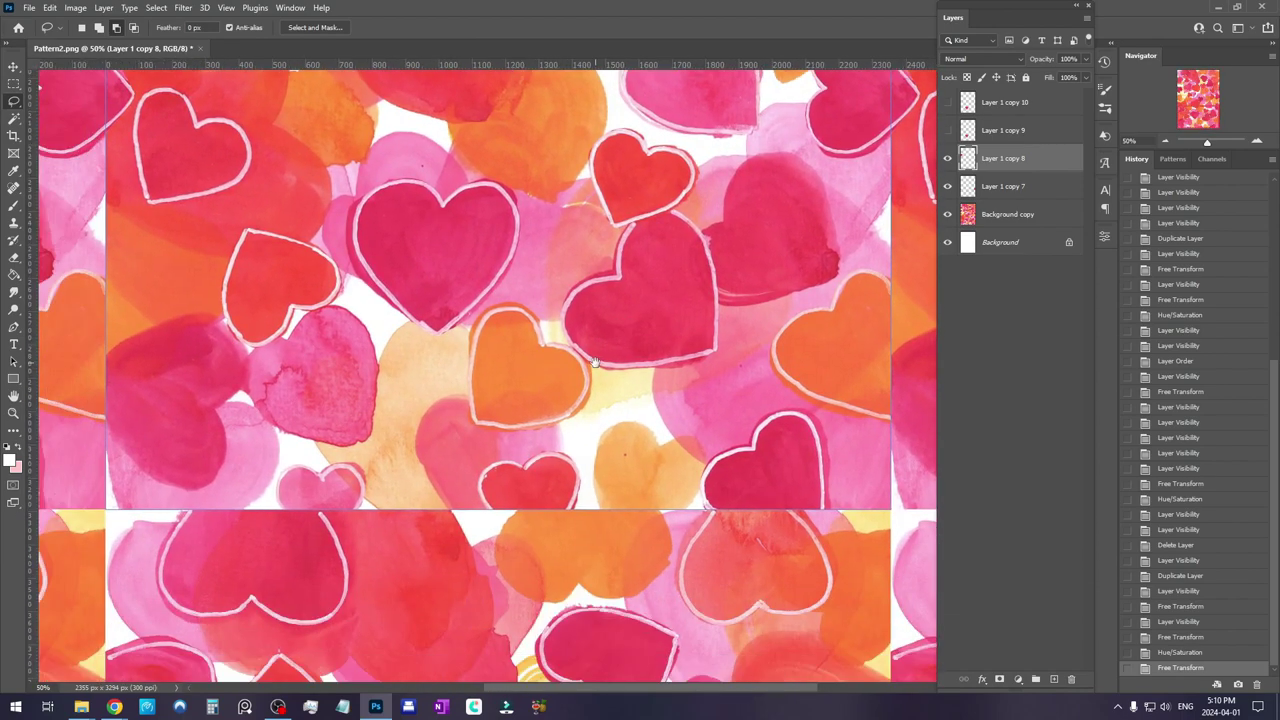
{"action": "scroll", "coordinate": [597, 368], "scroll_direction": "left", "scroll_amount": 5}
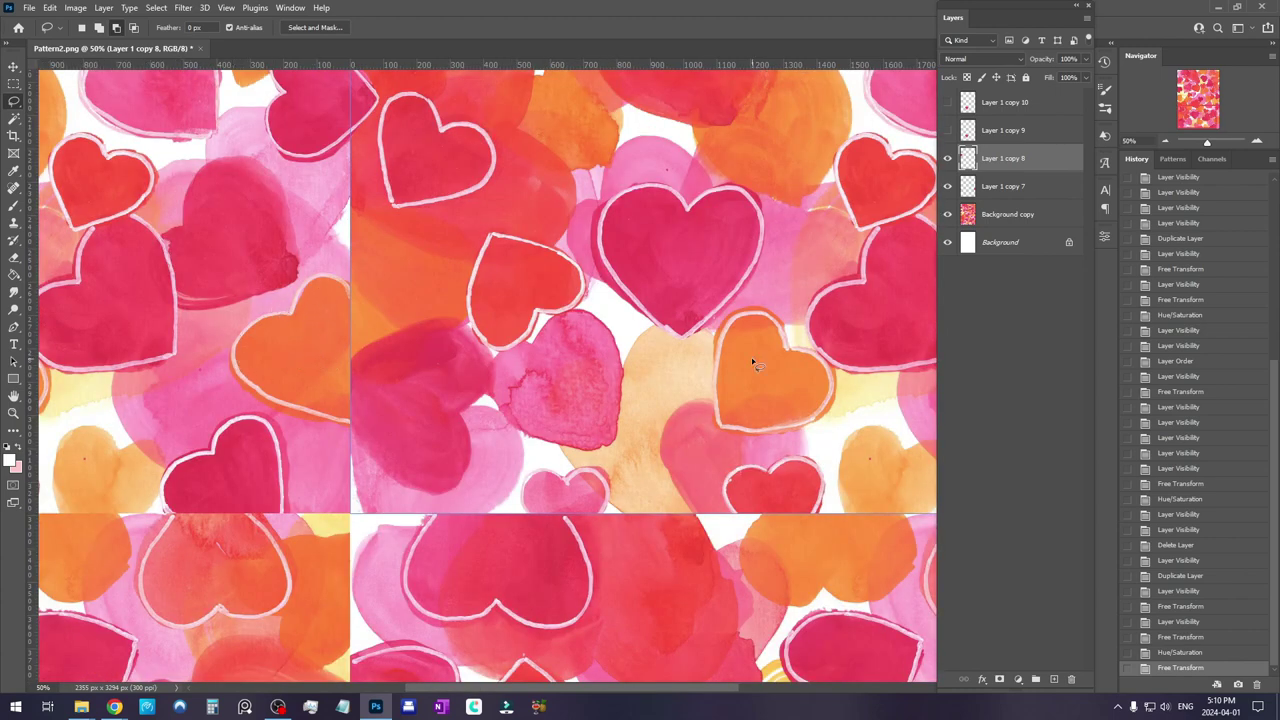
{"action": "left_click", "coordinate": [949, 131]}
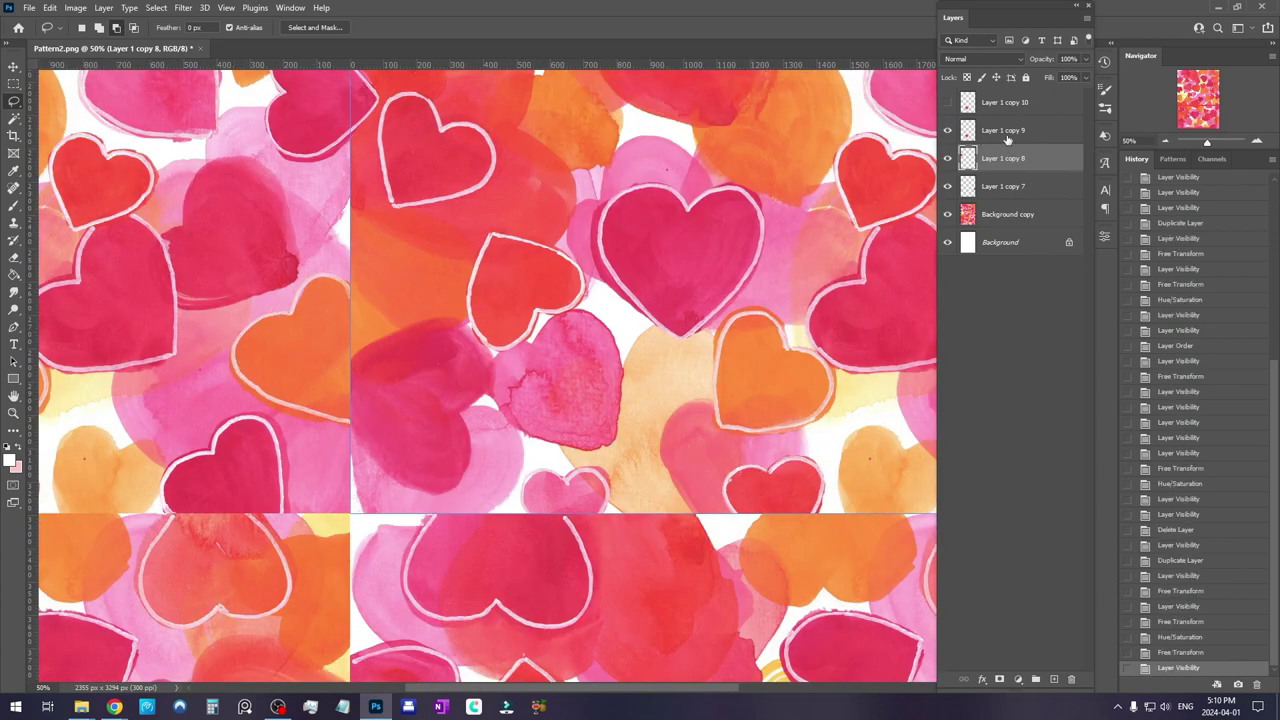
{"action": "left_click", "coordinate": [1005, 130]}
{"action": "left_click", "coordinate": [1008, 103], "text": "shift"}
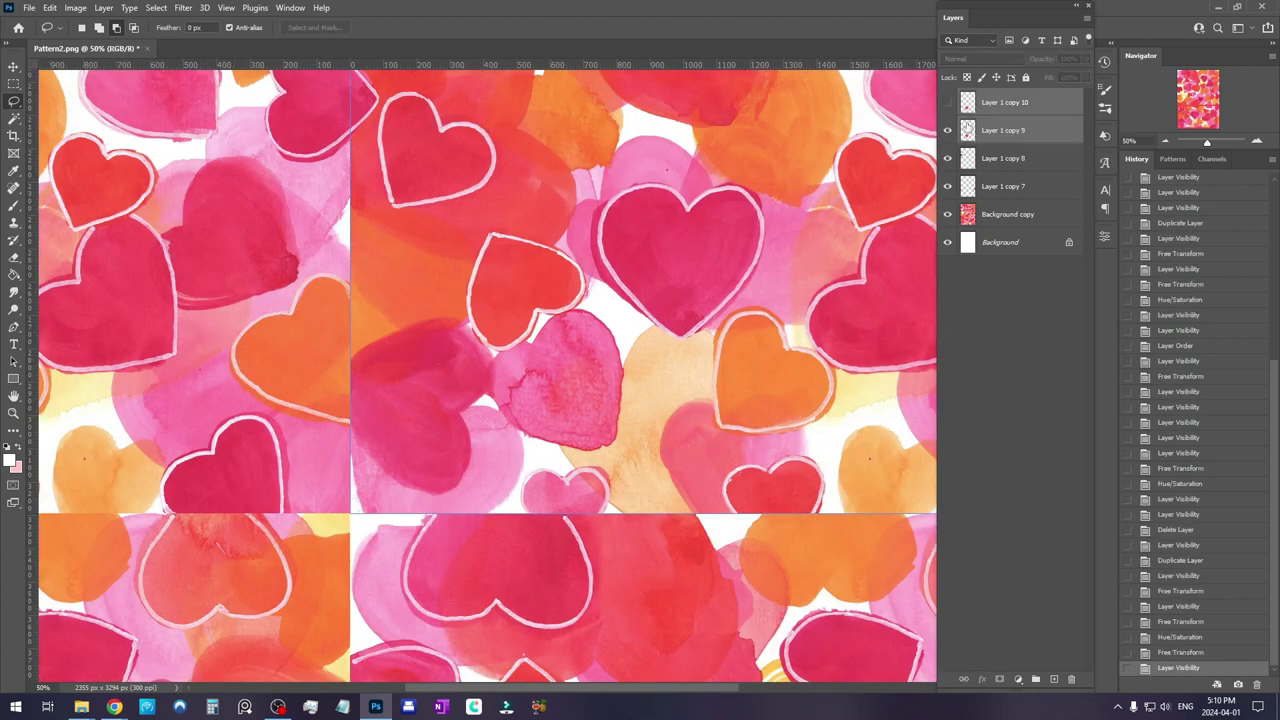
{"action": "right_click", "coordinate": [1013, 131]}
{"action": "left_click", "coordinate": [1060, 201]}
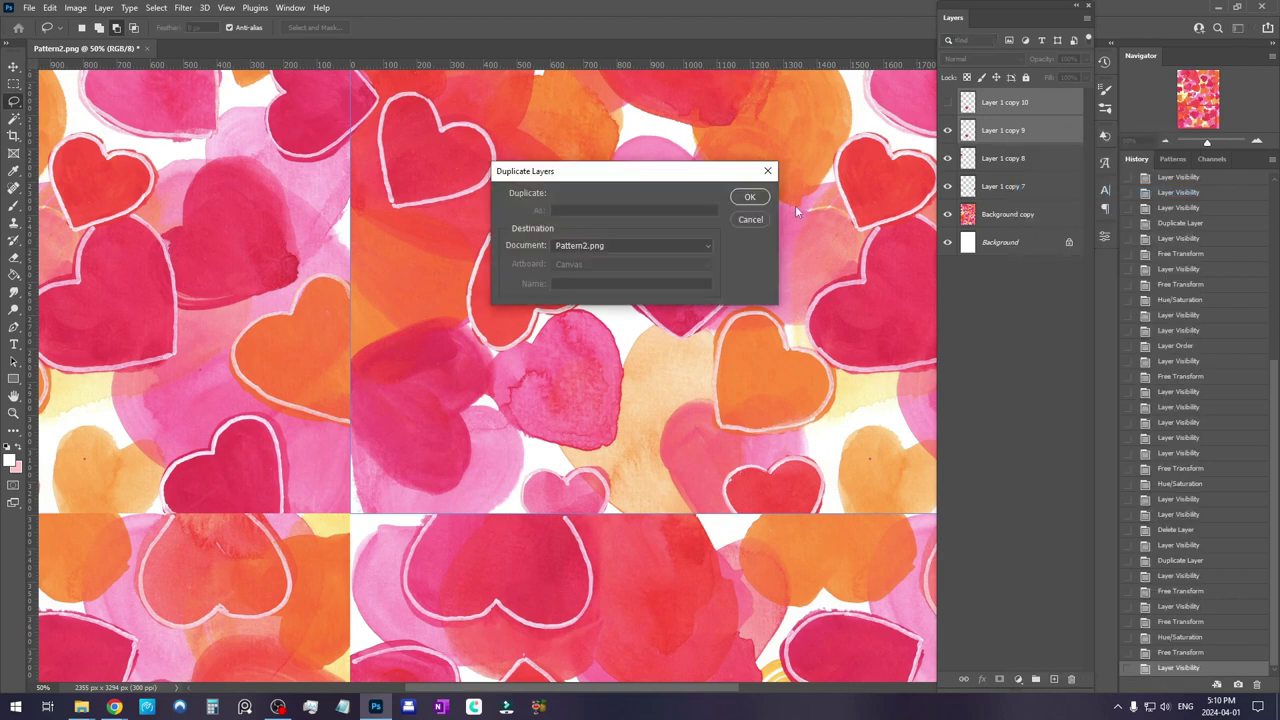
{"action": "left_click", "coordinate": [749, 197]}
Move the Layer 1 copy 9 heart in Free Transform over the small red heart beside the textured pink heart
{"action": "left_click", "coordinate": [980, 131]}
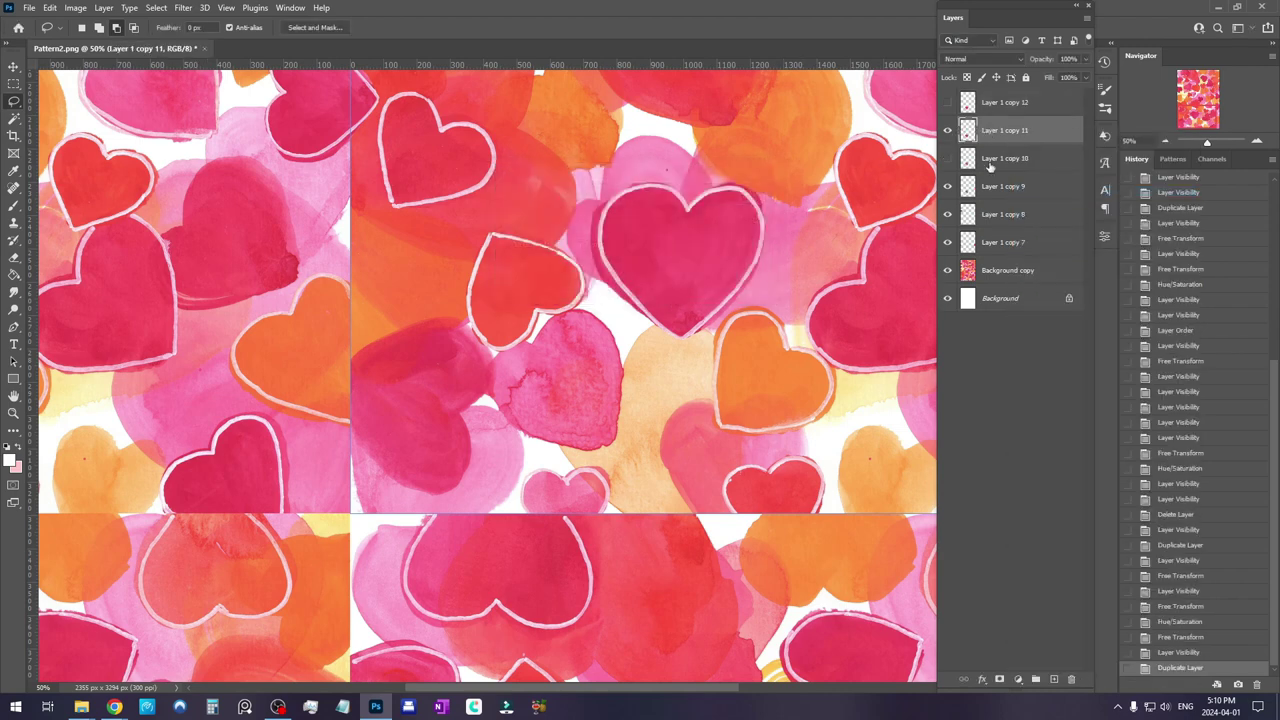
{"action": "left_click", "coordinate": [1006, 192]}
{"action": "right_click", "coordinate": [655, 370]}
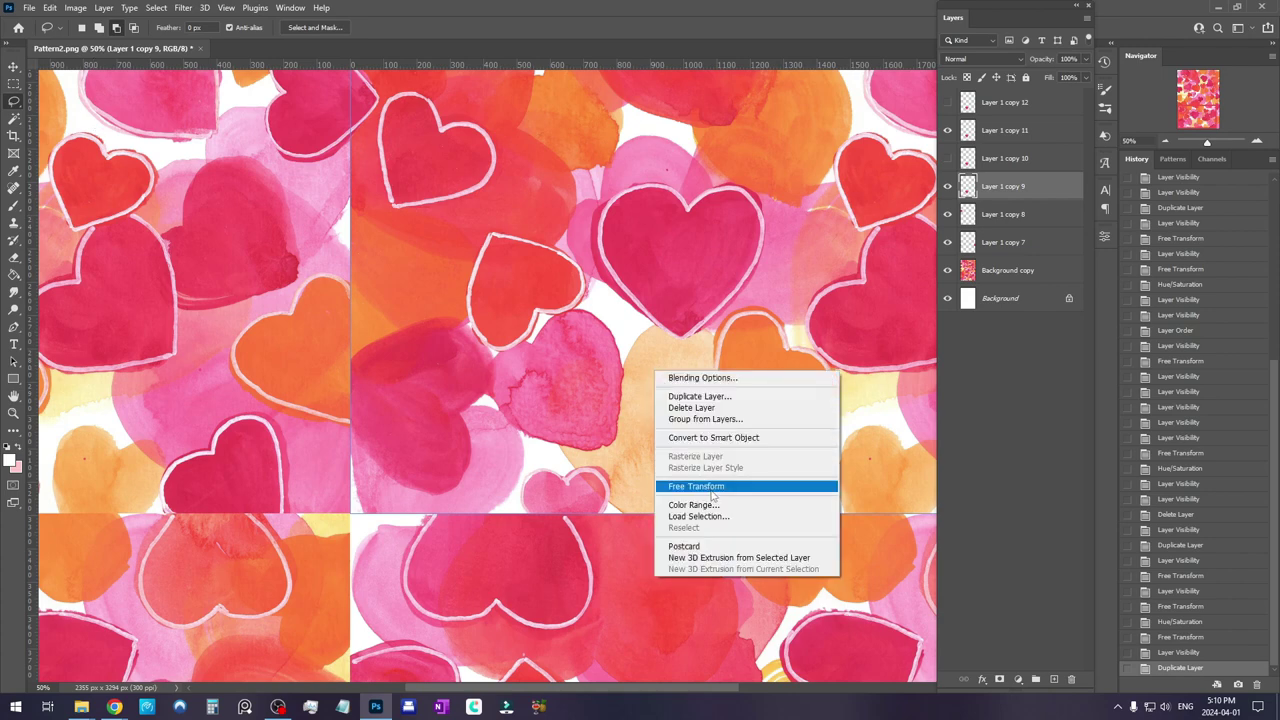
{"action": "left_click", "coordinate": [714, 493]}
{"action": "left_click_drag", "start_coordinate": [650, 300], "coordinate": [479, 354]}
{"action": "key", "text": "Return"}
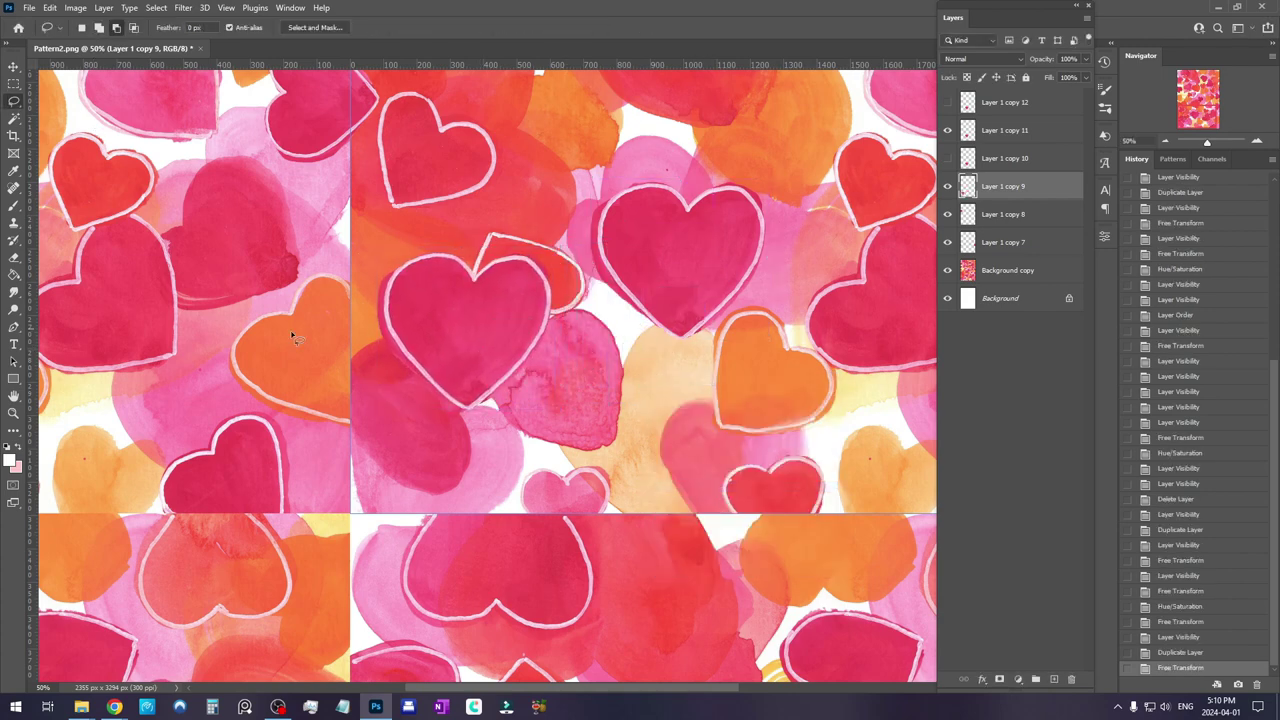
{"action": "right_click", "coordinate": [432, 341]}
{"action": "left_click", "coordinate": [475, 452]}
{"action": "left_click_drag", "start_coordinate": [470, 380], "coordinate": [509, 338]}
{"action": "key", "text": "Return"}
Recolour the Layer 1 copy 9 heart orange with Hue/Saturation at hue +32 and saturation +17
{"action": "key", "text": "ctrl+u"}
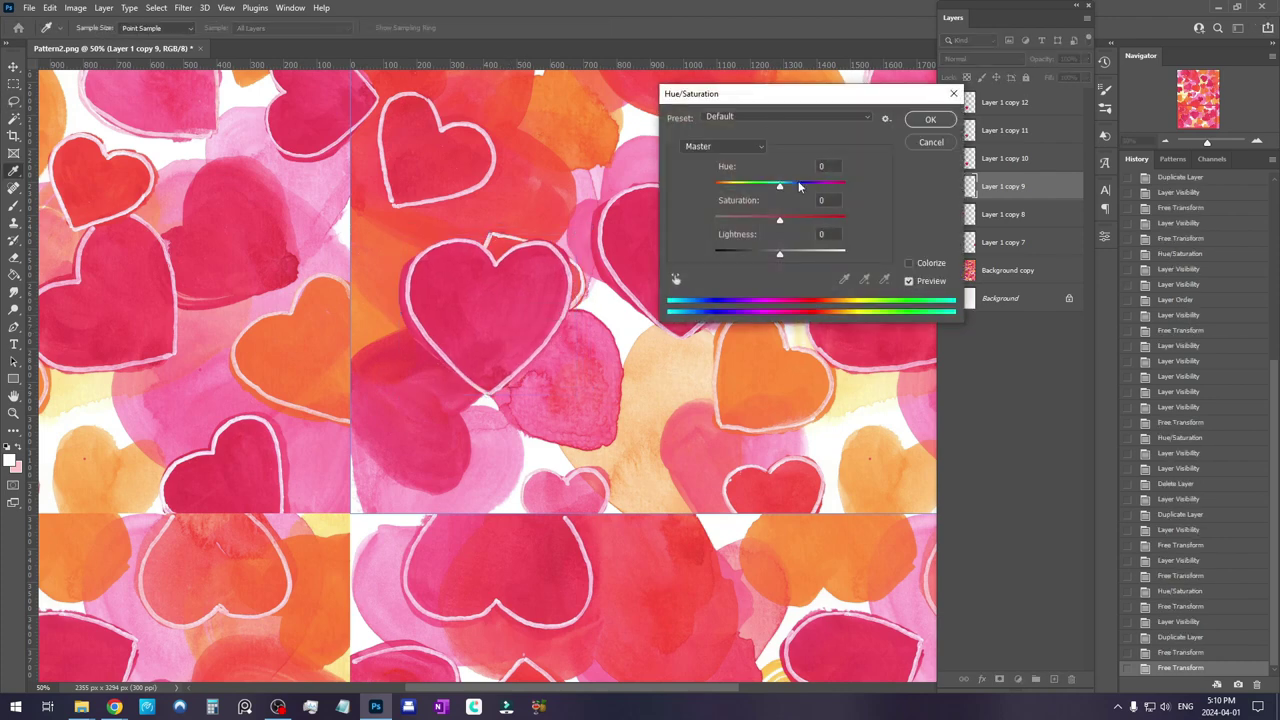
{"action": "left_click", "coordinate": [799, 187]}
{"action": "left_click", "coordinate": [789, 220]}
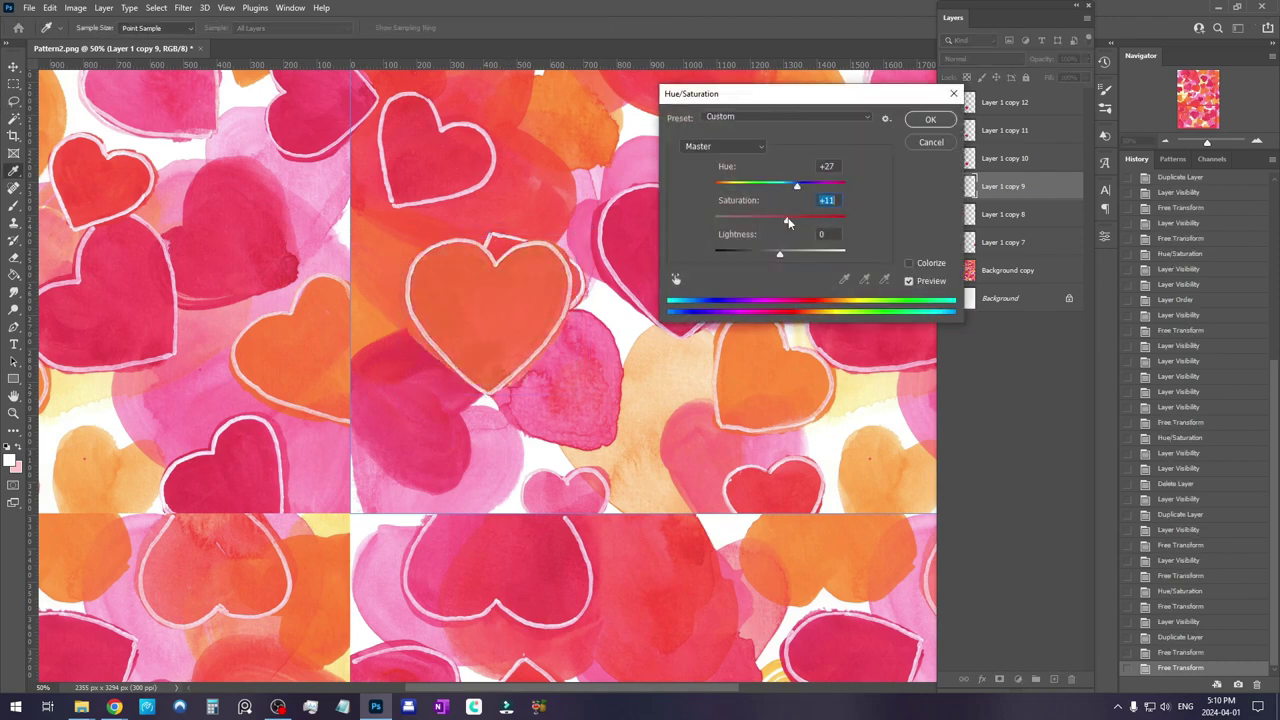
{"action": "left_click", "coordinate": [801, 187]}
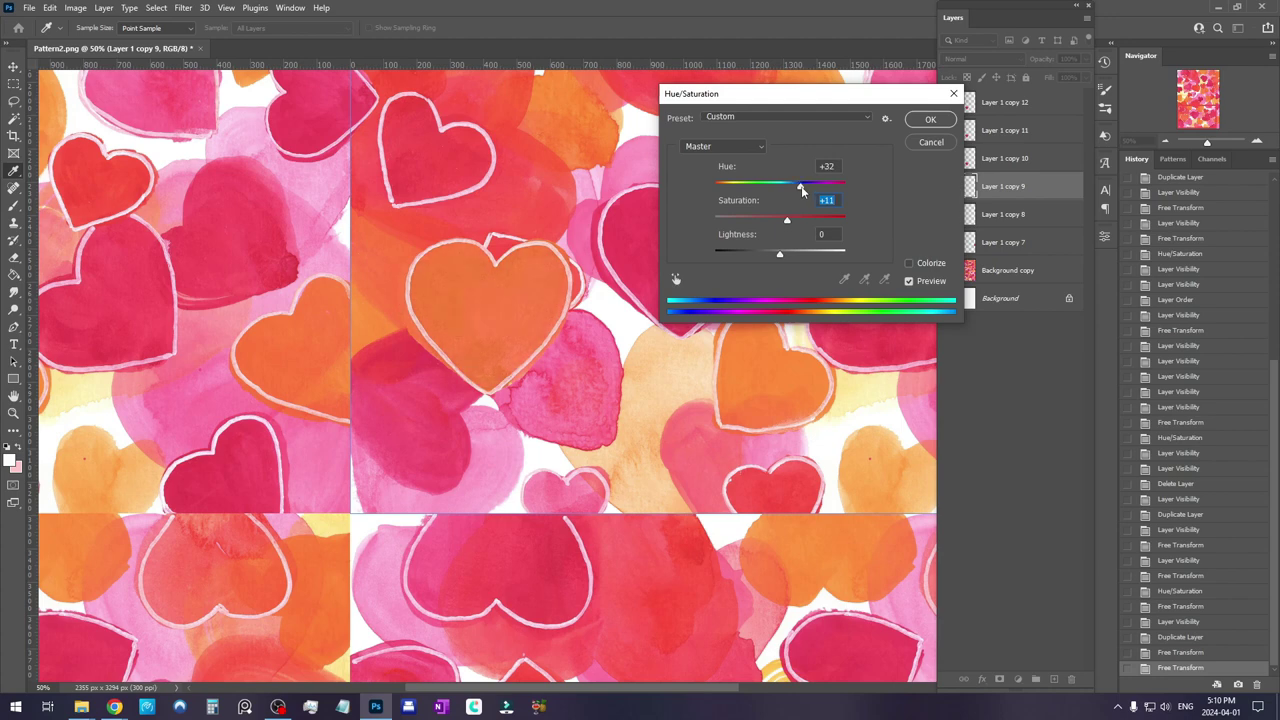
{"action": "left_click", "coordinate": [791, 220]}
{"action": "left_click", "coordinate": [924, 122]}
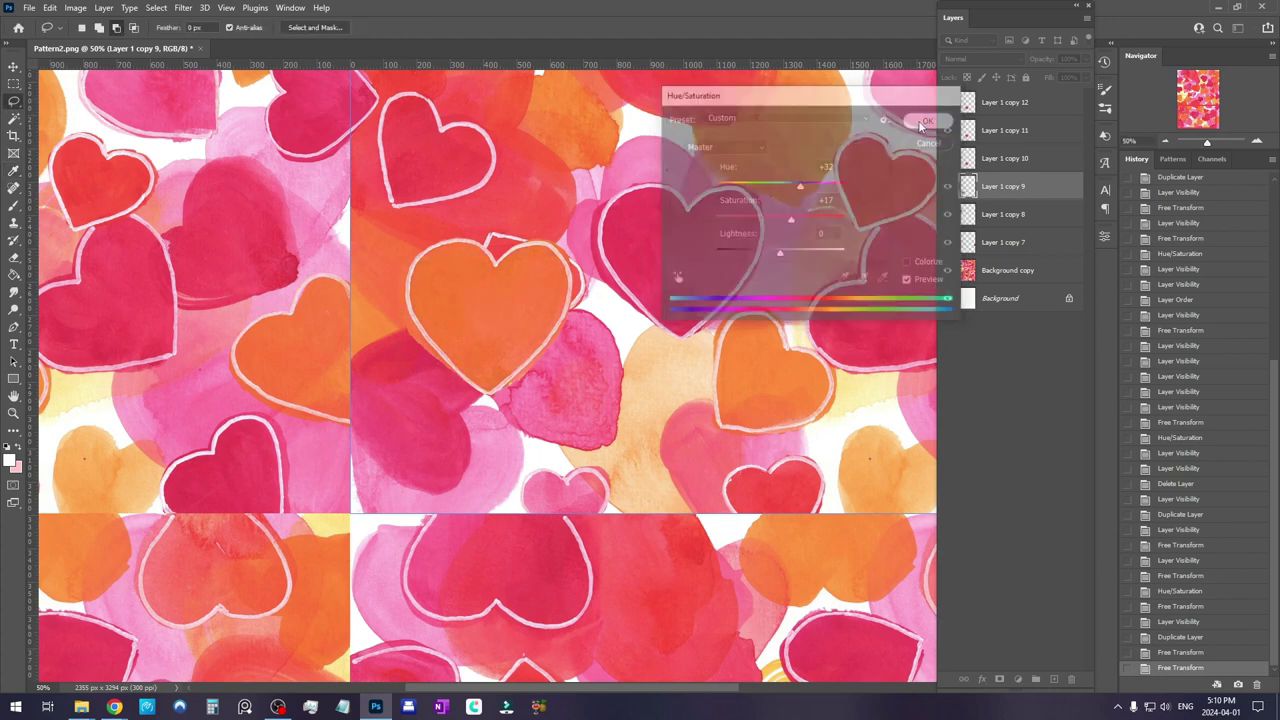
Rotate the orange Layer 1 copy 9 heart to about -44°, flip it vertically and commit the transform
{"action": "right_click", "coordinate": [553, 305]}
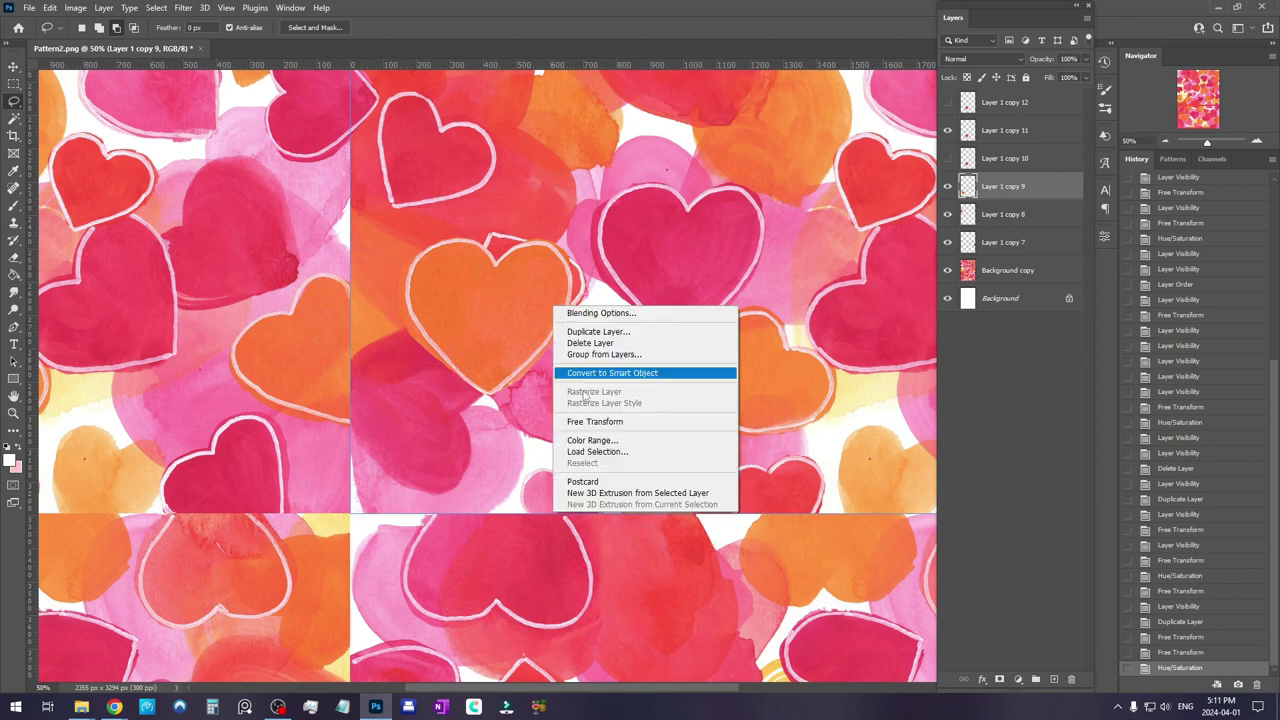
{"action": "left_click", "coordinate": [592, 422]}
{"action": "left_click_drag", "start_coordinate": [615, 300], "coordinate": [577, 199]}
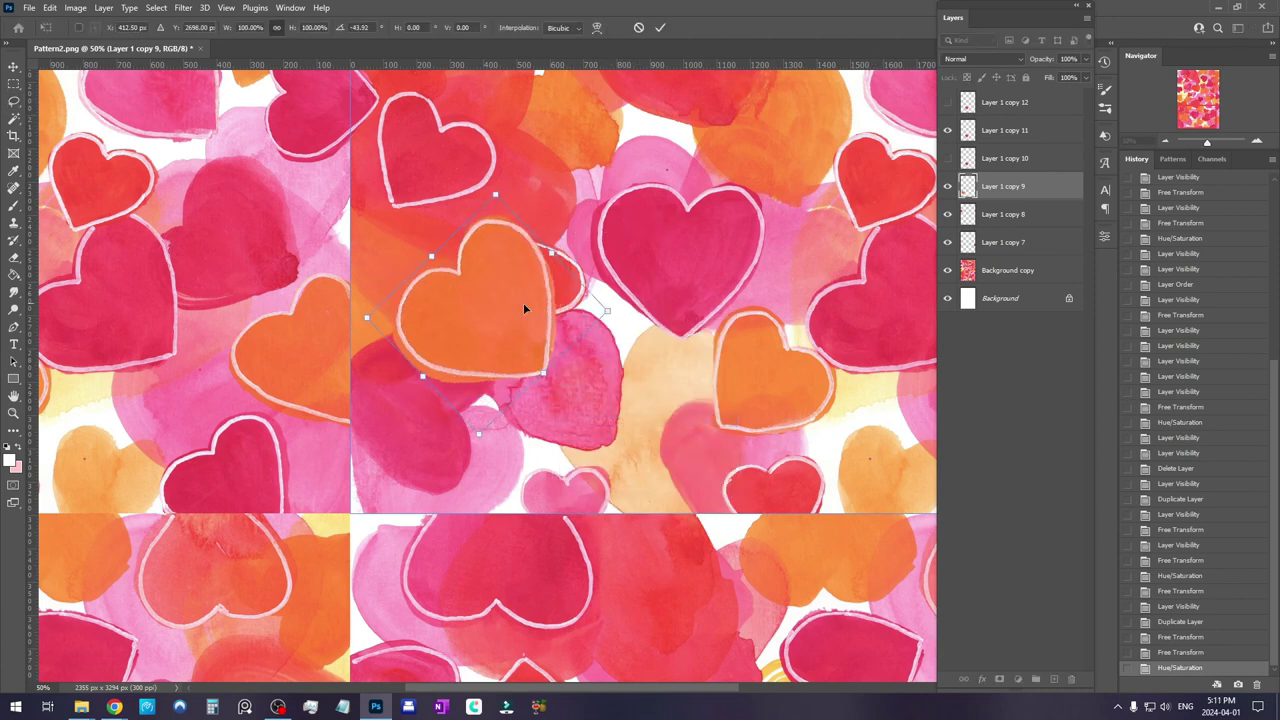
{"action": "right_click", "coordinate": [513, 313]}
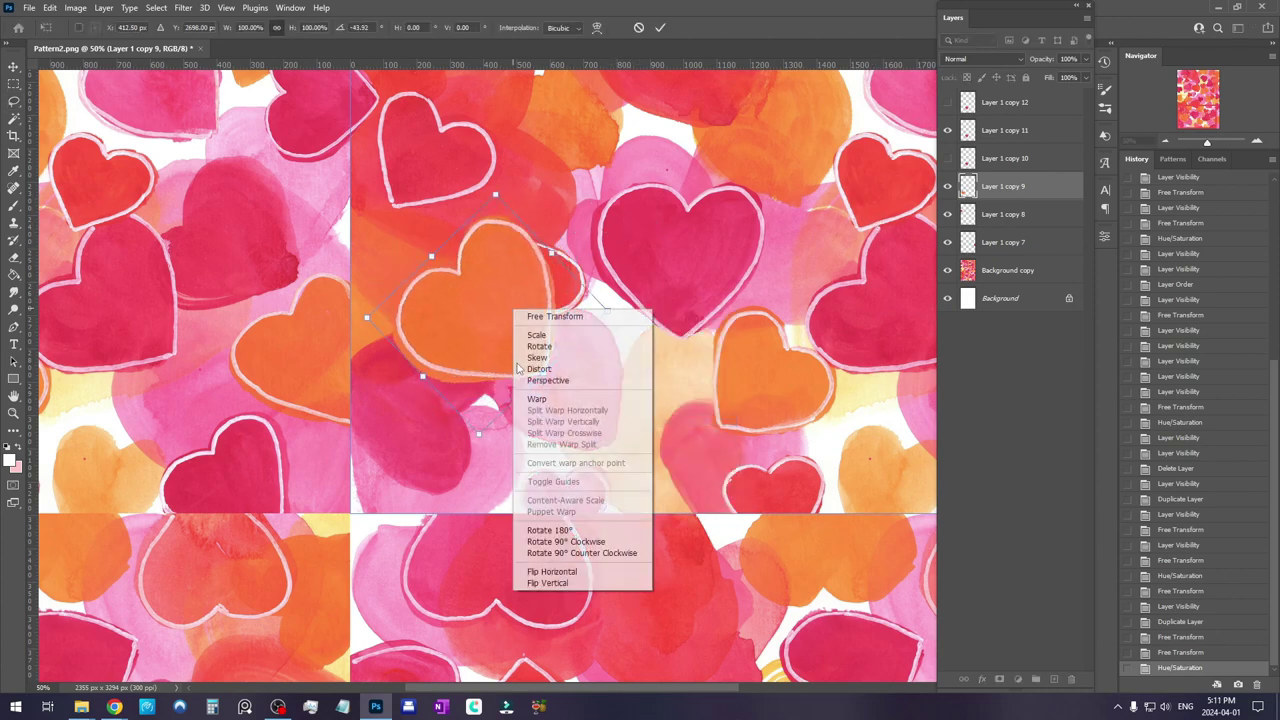
{"action": "left_click", "coordinate": [559, 582]}
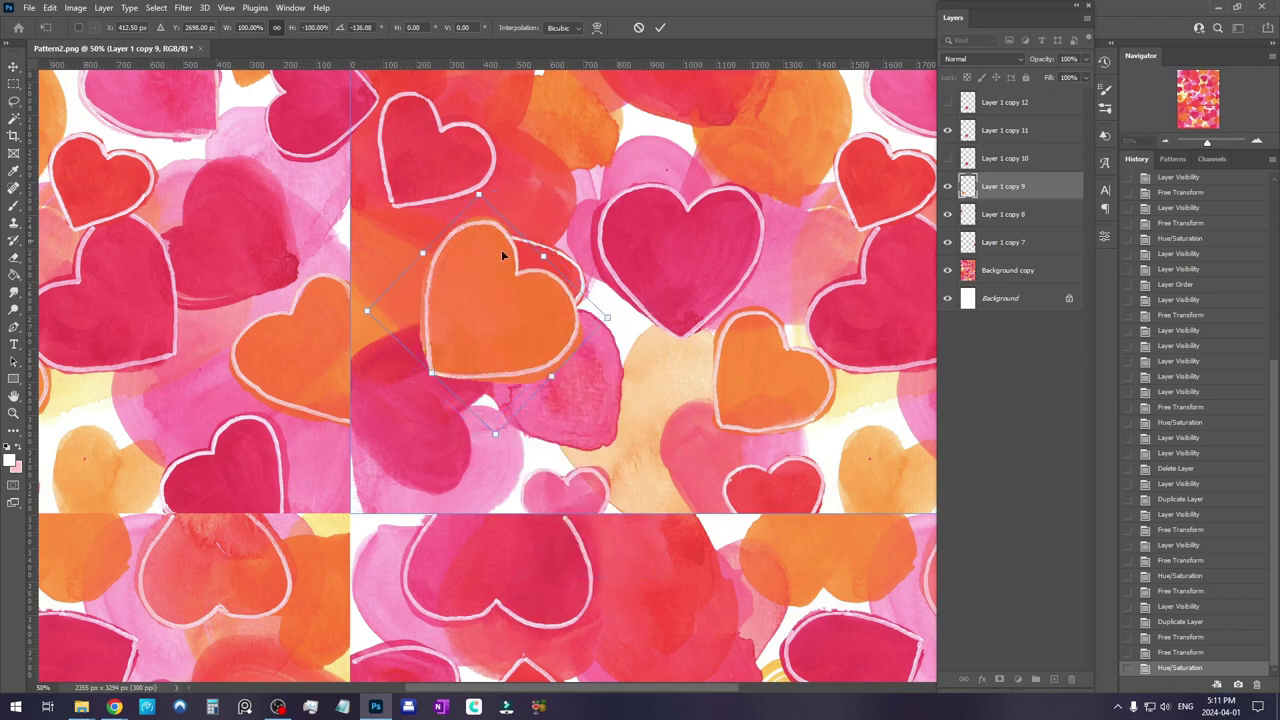
{"action": "key", "text": "Return"}
Rotate the Layer 1 copy 9 heart to about -94° and move it over the orange heart cut by the canvas's left edge
{"action": "right_click", "coordinate": [512, 336]}
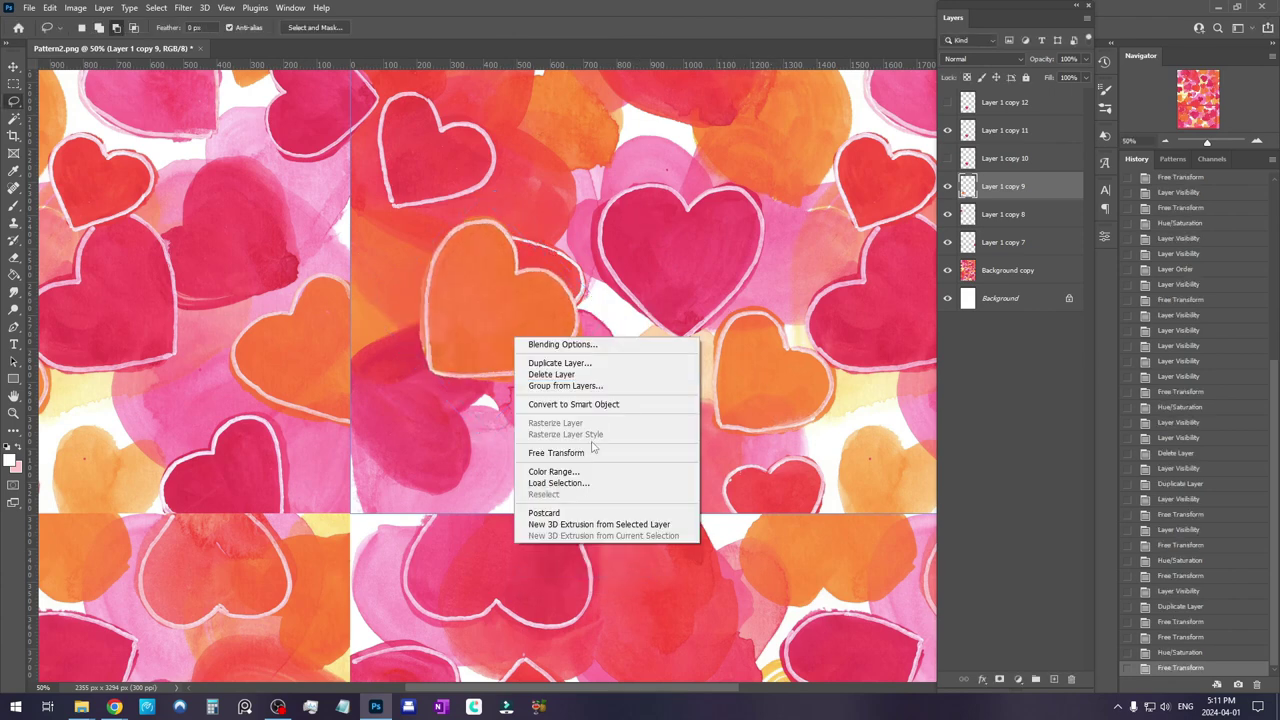
{"action": "left_click", "coordinate": [560, 452]}
{"action": "left_click_drag", "start_coordinate": [679, 363], "coordinate": [582, 230]}
{"action": "left_click_drag", "start_coordinate": [543, 276], "coordinate": [506, 282]}
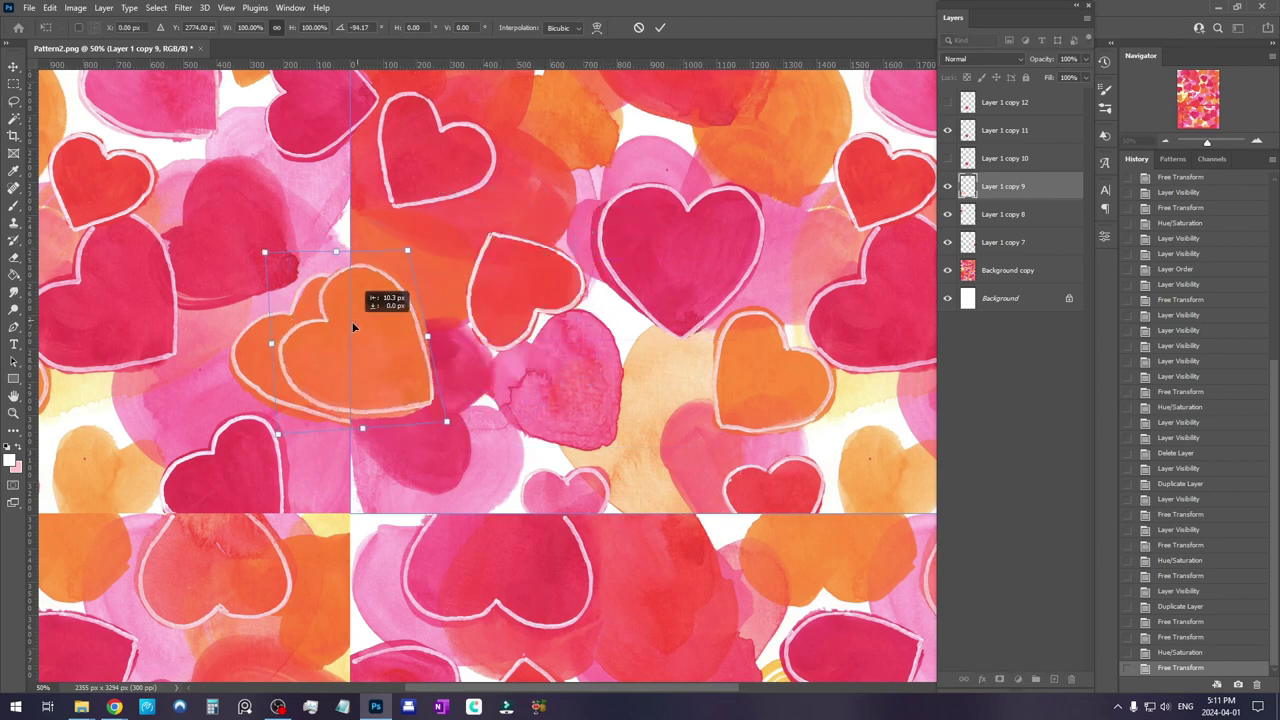
{"action": "left_click_drag", "start_coordinate": [353, 320], "coordinate": [317, 325]}
Fine-tune the Layer 1 copy 9 heart's shape, angle and position to cover the cut orange heart, and commit the transform
{"action": "left_click_drag", "start_coordinate": [411, 308], "coordinate": [424, 334]}
{"action": "mouse_move", "coordinate": [335, 355]}
{"action": "left_mouse_down"}
{"action": "mouse_move", "coordinate": [357, 371]}
{"action": "mouse_move", "coordinate": [332, 346]}
{"action": "left_mouse_up"}
{"action": "left_click_drag", "start_coordinate": [392, 277], "coordinate": [396, 267]}
{"action": "left_click_drag", "start_coordinate": [209, 408], "coordinate": [208, 413]}
{"action": "mouse_move", "coordinate": [372, 448]}
{"action": "left_mouse_down"}
{"action": "mouse_move", "coordinate": [356, 434]}
{"action": "mouse_move", "coordinate": [371, 451]}
{"action": "left_mouse_up"}
{"action": "key", "text": "Return"}
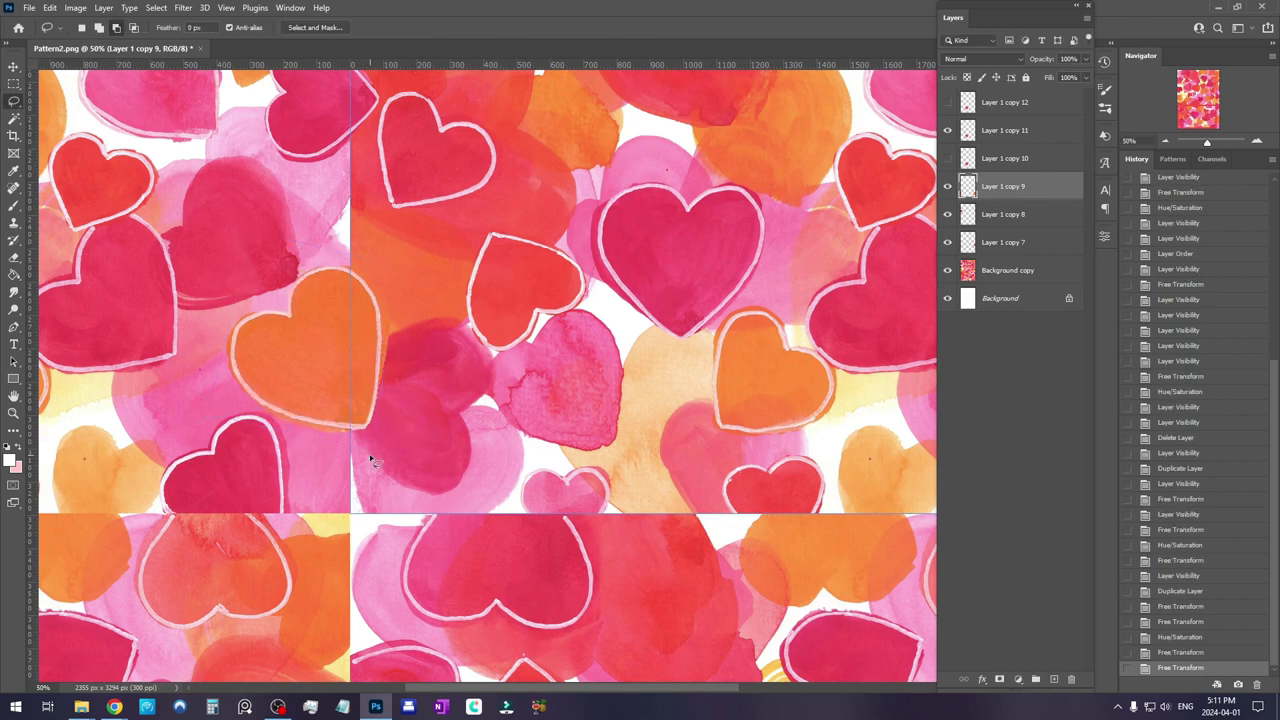
Turn the Layer 1 copy 10 heart upside down and place it over the large heart cut by the canvas's bottom edge
{"action": "left_click_drag", "start_coordinate": [656, 432], "coordinate": [557, 398]}
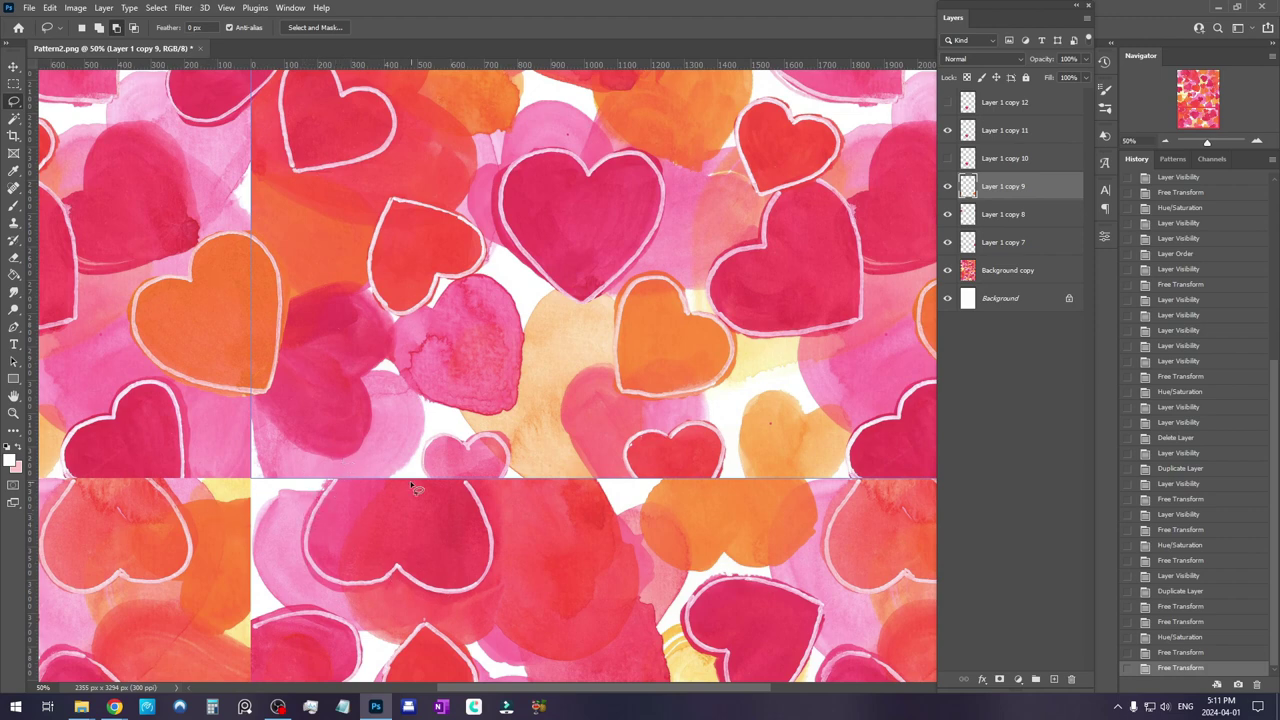
{"action": "mouse_move", "coordinate": [390, 318]}
{"action": "left_mouse_down"}
{"action": "mouse_move", "coordinate": [433, 439]}
{"action": "mouse_move", "coordinate": [398, 335]}
{"action": "left_mouse_up"}
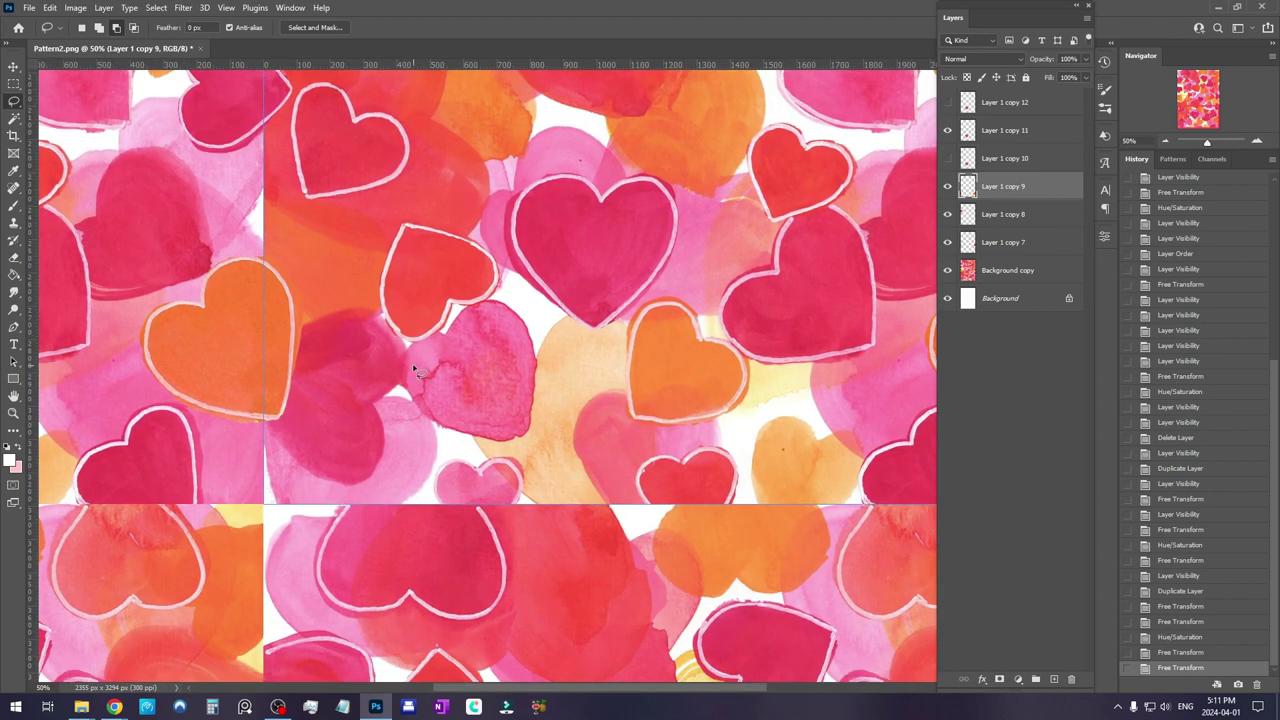
{"action": "left_click_drag", "start_coordinate": [500, 425], "coordinate": [314, 514]}
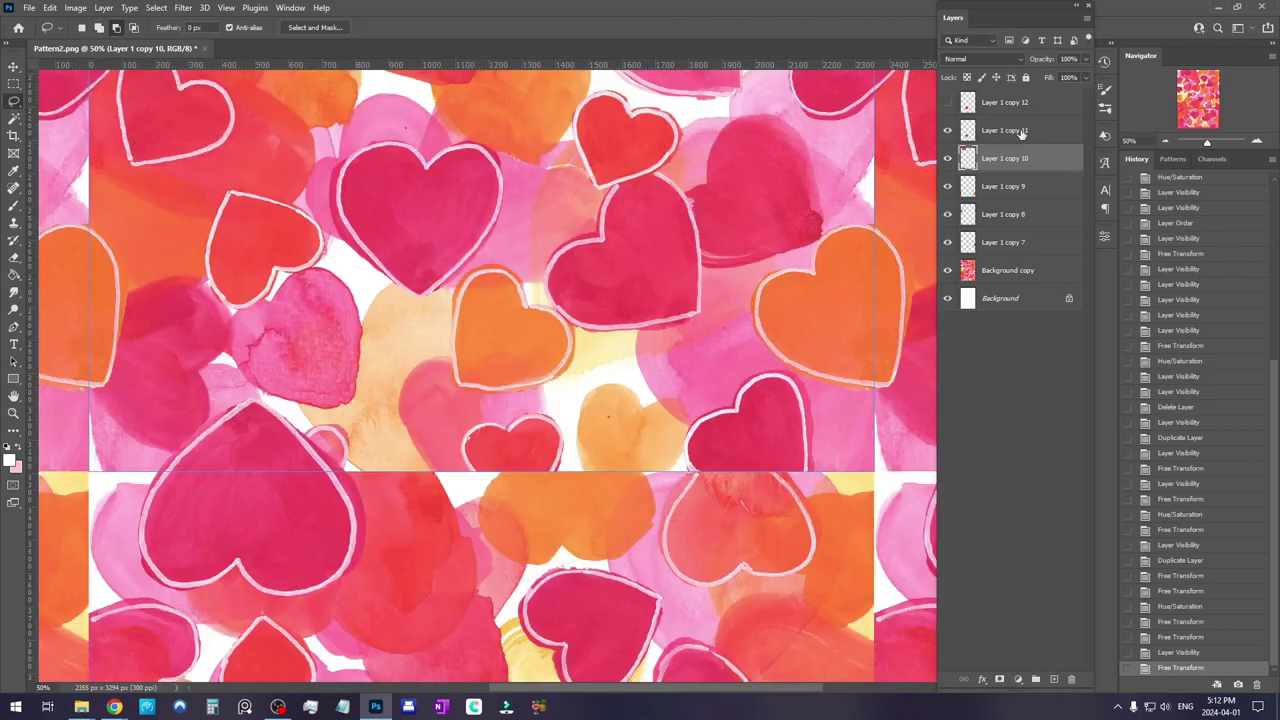
Cover the small red heart on the bottom edge with a recoloured copy, and rotate the Layer 1 copy 12 heart to about -30°
{"action": "left_click_drag", "start_coordinate": [520, 198], "coordinate": [510, 210]}
{"action": "right_click", "coordinate": [612, 357]}
{"action": "left_click", "coordinate": [579, 493]}
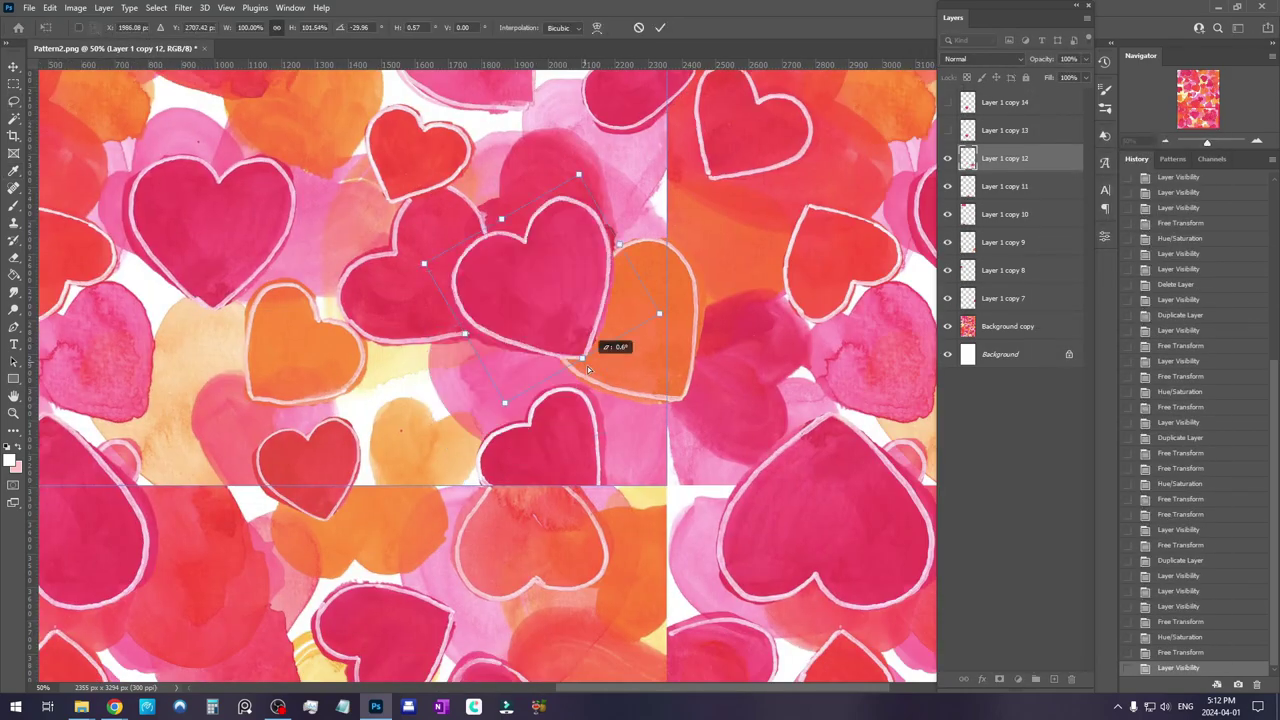
Rotate the Layer 1 copy 13 heart and place it over the cut heart near the top of the canvas's left edge
{"action": "left_click_drag", "start_coordinate": [535, 285], "coordinate": [530, 462]}
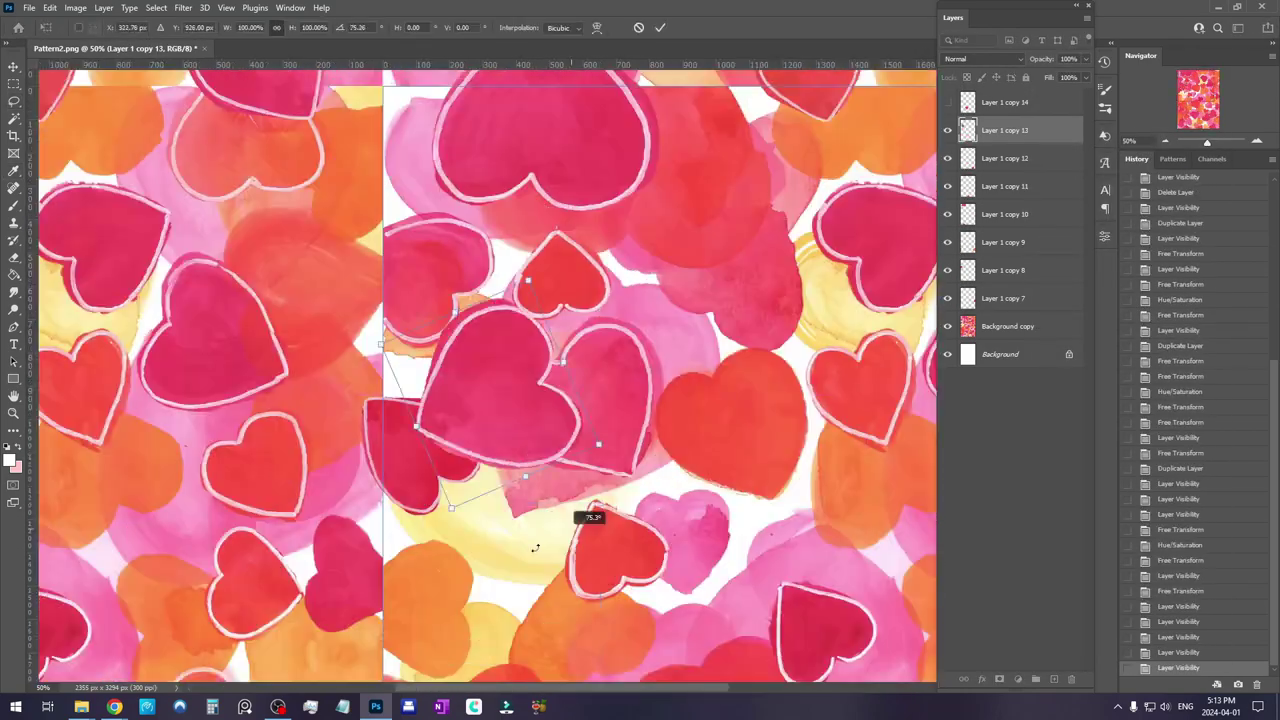
{"action": "mouse_move", "coordinate": [557, 491]}
{"action": "left_mouse_down"}
{"action": "mouse_move", "coordinate": [491, 286]}
{"action": "mouse_move", "coordinate": [560, 330]}
{"action": "left_mouse_up"}
Examine the repeating pattern at 33.3% zoom, checking the placed hearts across the tile edges
{"action": "key", "text": "ctrl+minus"}
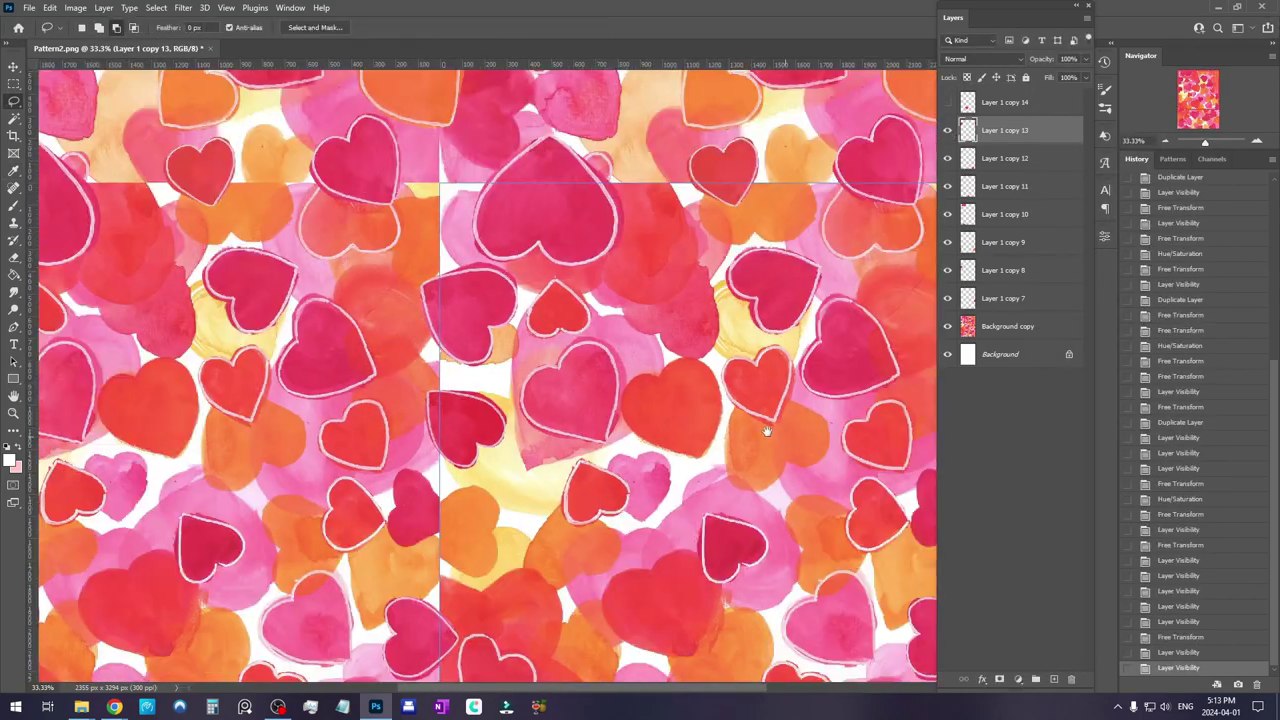
{"action": "left_click_drag", "start_coordinate": [783, 436], "coordinate": [526, 397]}
{"action": "left_click_drag", "start_coordinate": [642, 380], "coordinate": [692, 282]}
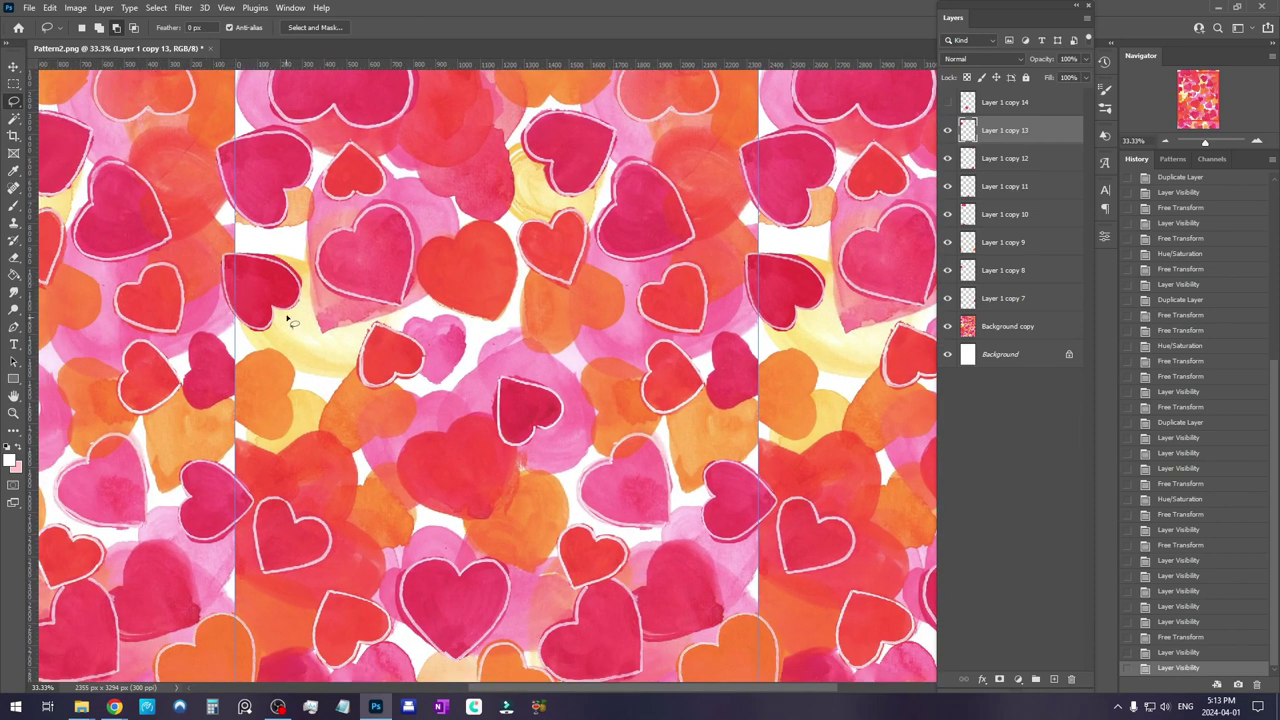
{"action": "left_click_drag", "start_coordinate": [311, 432], "coordinate": [316, 250]}
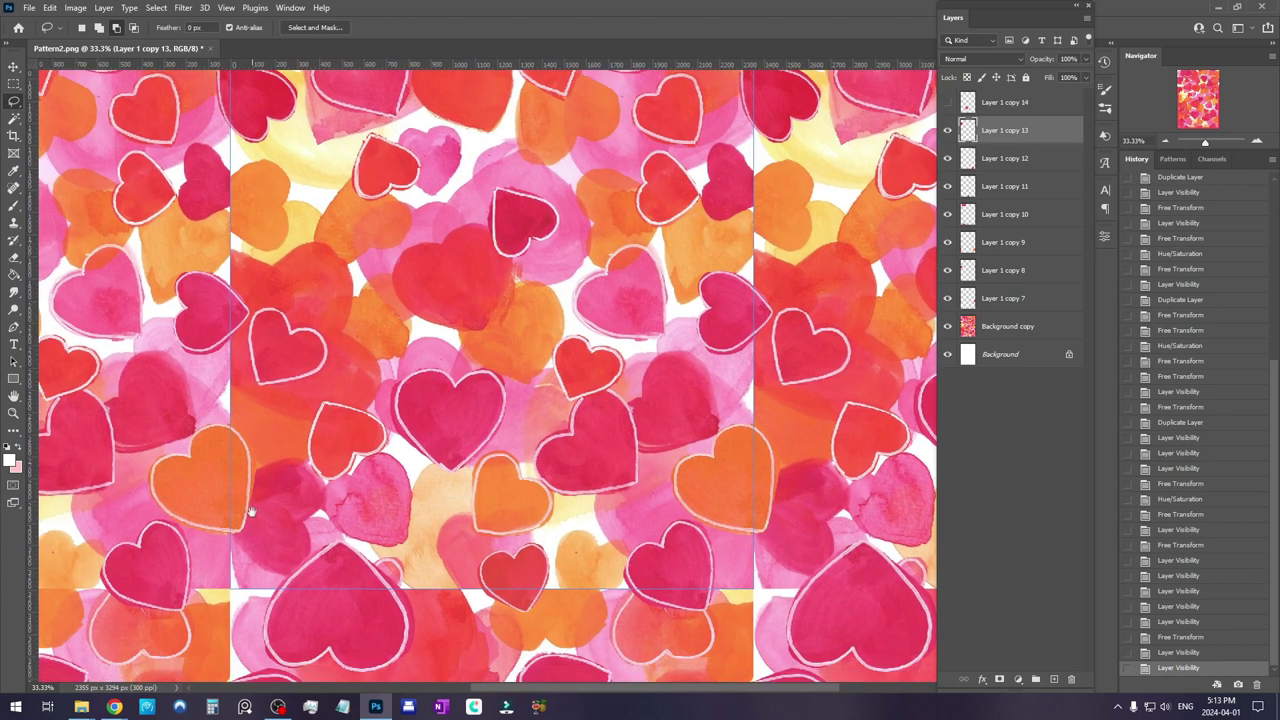
{"action": "left_click_drag", "start_coordinate": [565, 427], "coordinate": [625, 512]}
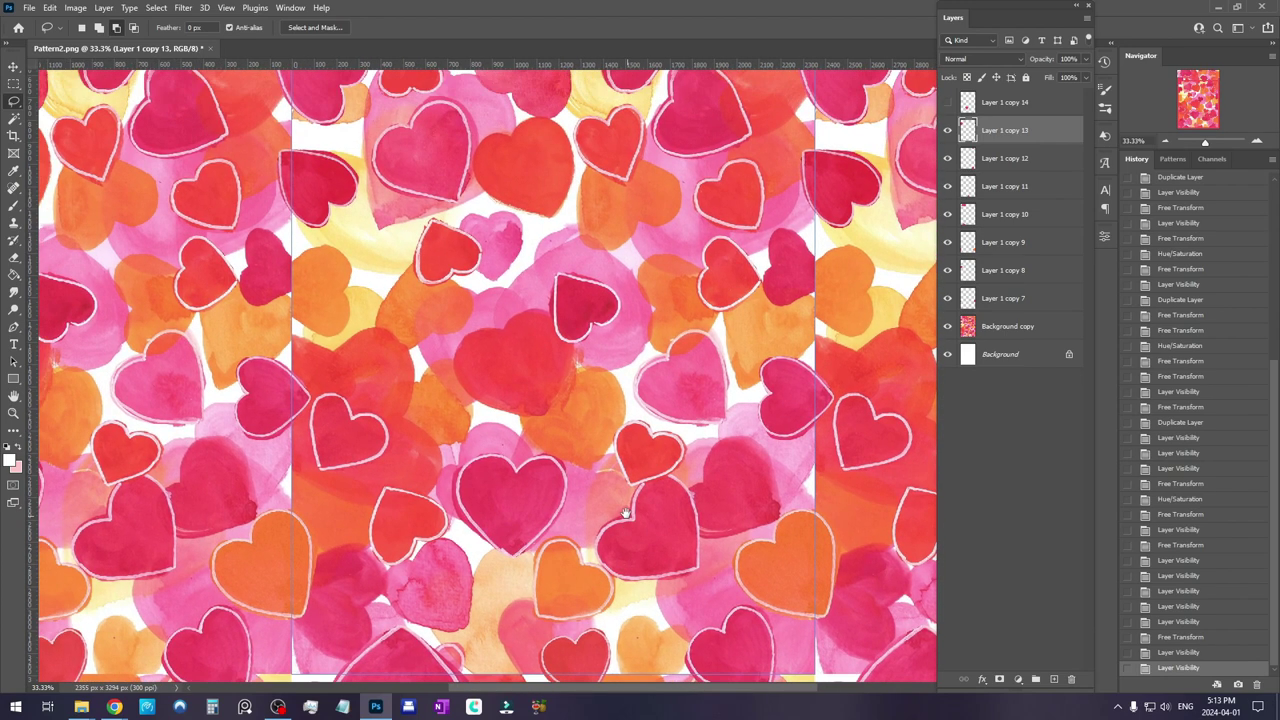
{"action": "scroll", "coordinate": [622, 484], "scroll_direction": "up", "scroll_amount": 3}
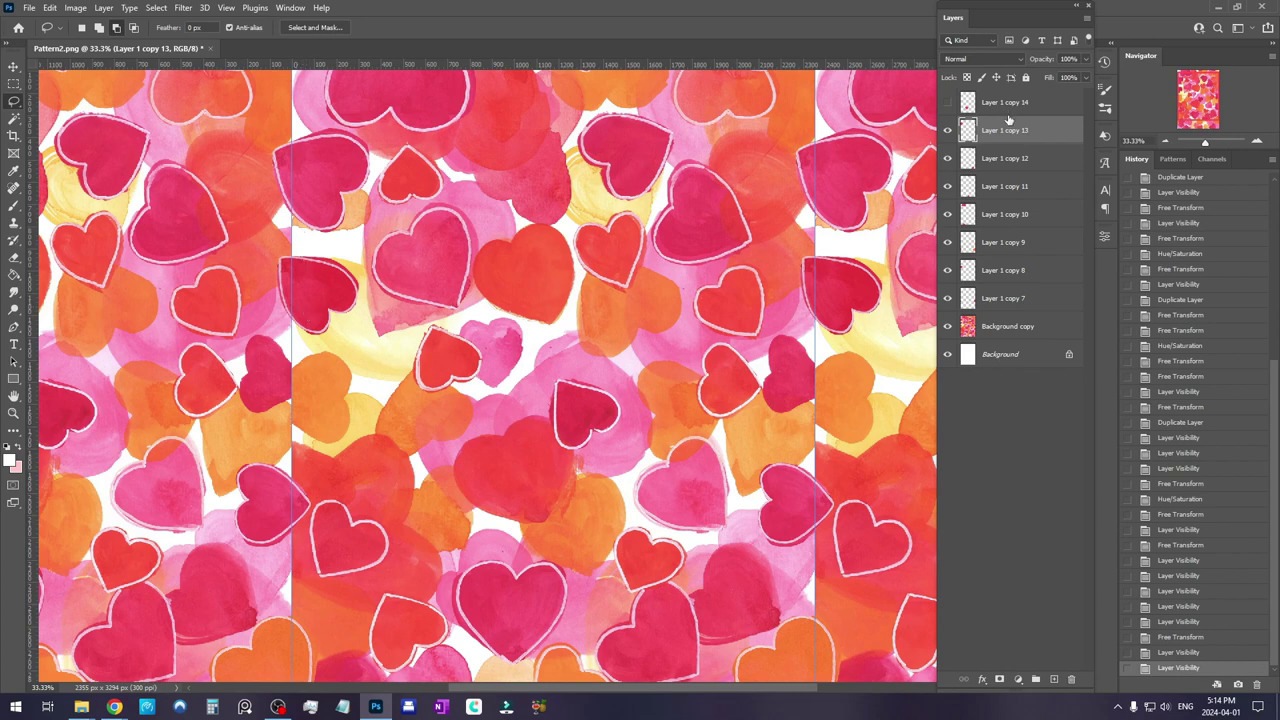
Compare the tile's left edge with and without the Layer 1 copy 13 heart, and review the repeating pattern at 33.3% zoom
{"action": "left_click", "coordinate": [948, 131]}
{"action": "left_click", "coordinate": [948, 131]}
{"action": "left_click", "coordinate": [948, 131]}
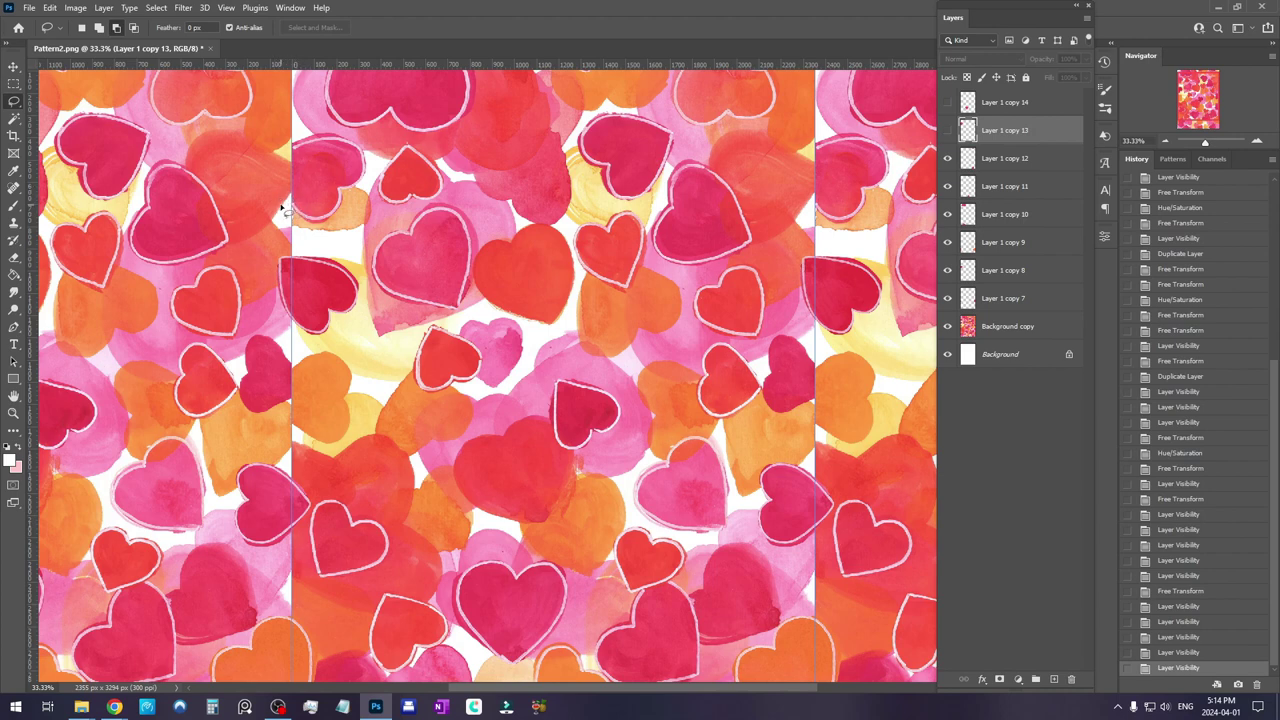
{"action": "left_click", "coordinate": [948, 131]}
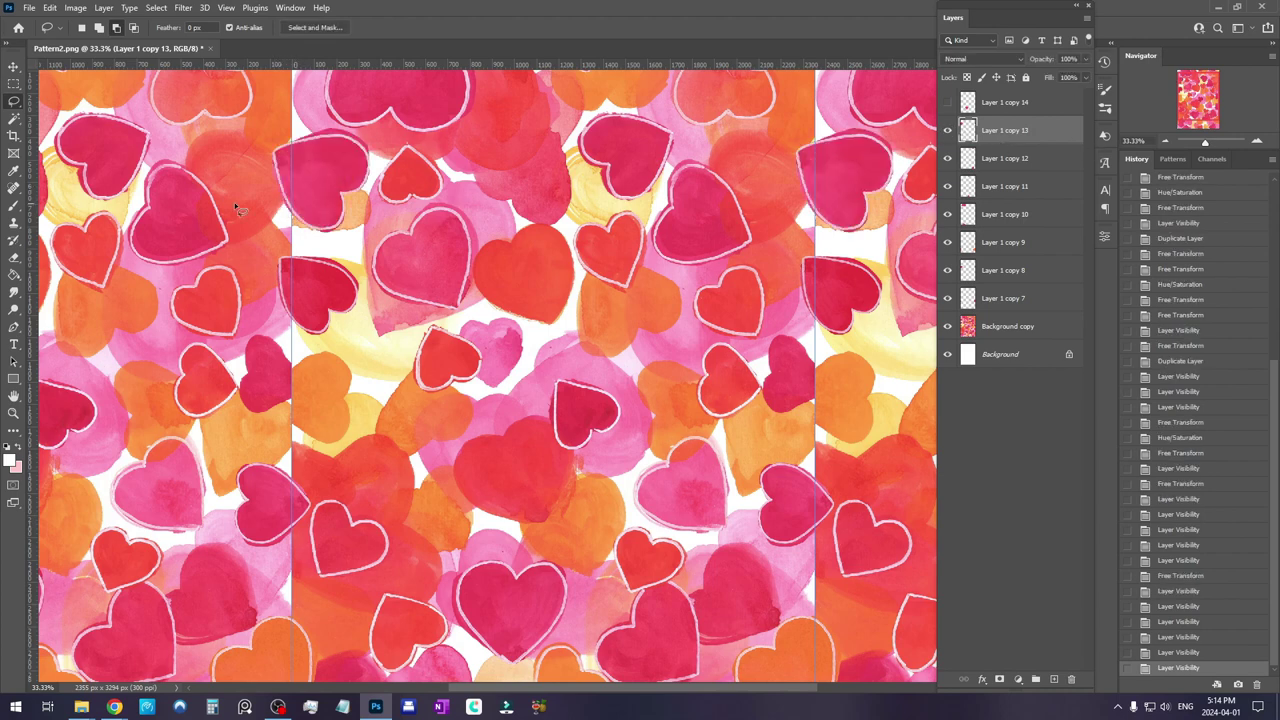
{"action": "scroll", "coordinate": [312, 183], "scroll_direction": "up", "scroll_amount": 2}
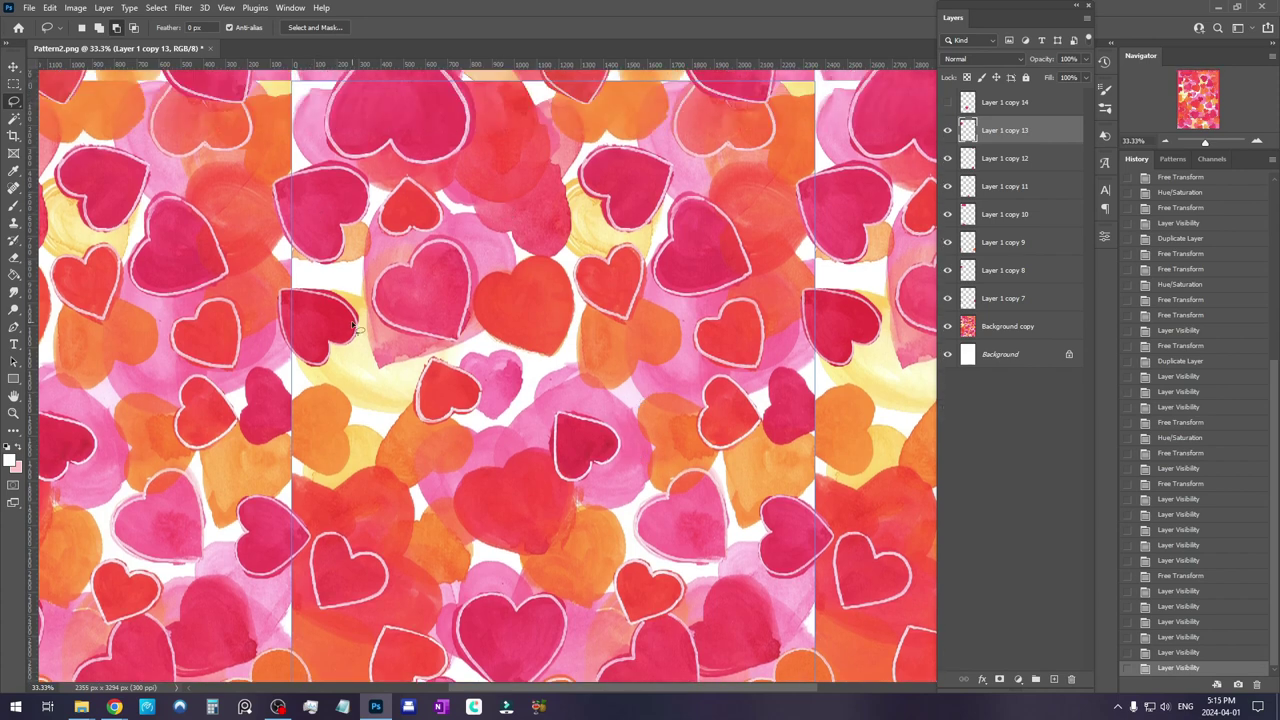
{"action": "scroll", "coordinate": [509, 353], "scroll_direction": "down", "scroll_amount": 2}
{"action": "scroll", "coordinate": [511, 358], "scroll_direction": "down", "scroll_amount": 6}
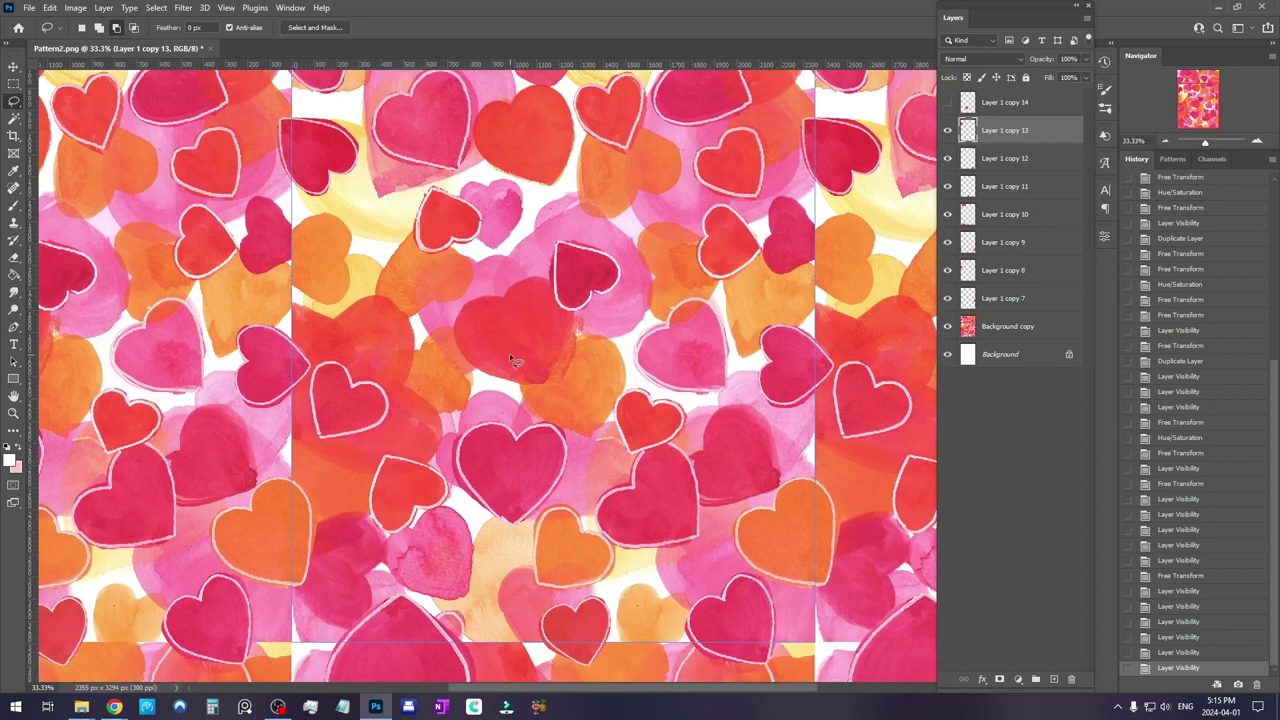
{"action": "scroll", "coordinate": [511, 358], "scroll_direction": "up", "scroll_amount": 3}
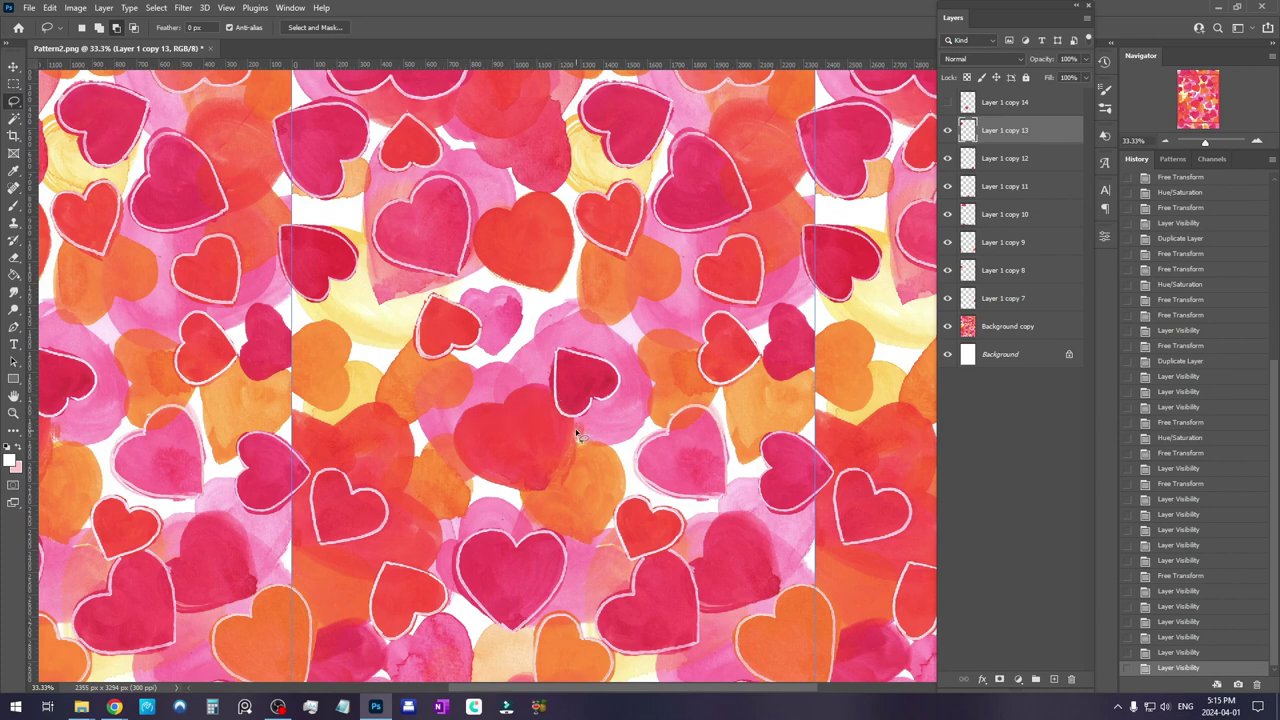
{"action": "scroll", "coordinate": [575, 435], "scroll_direction": "up", "scroll_amount": 2}
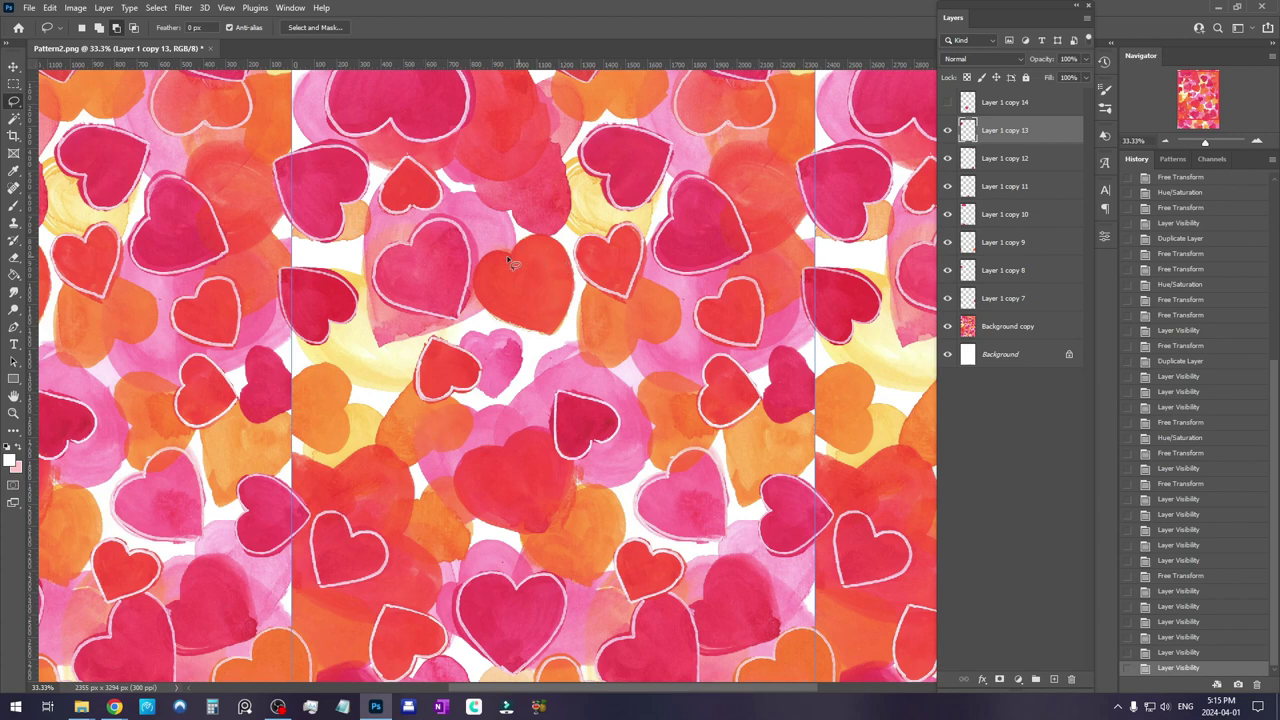
Copy the unoutlined red heart from Background copy onto a new layer and tag that layer orange
{"action": "left_click", "coordinate": [988, 328]}
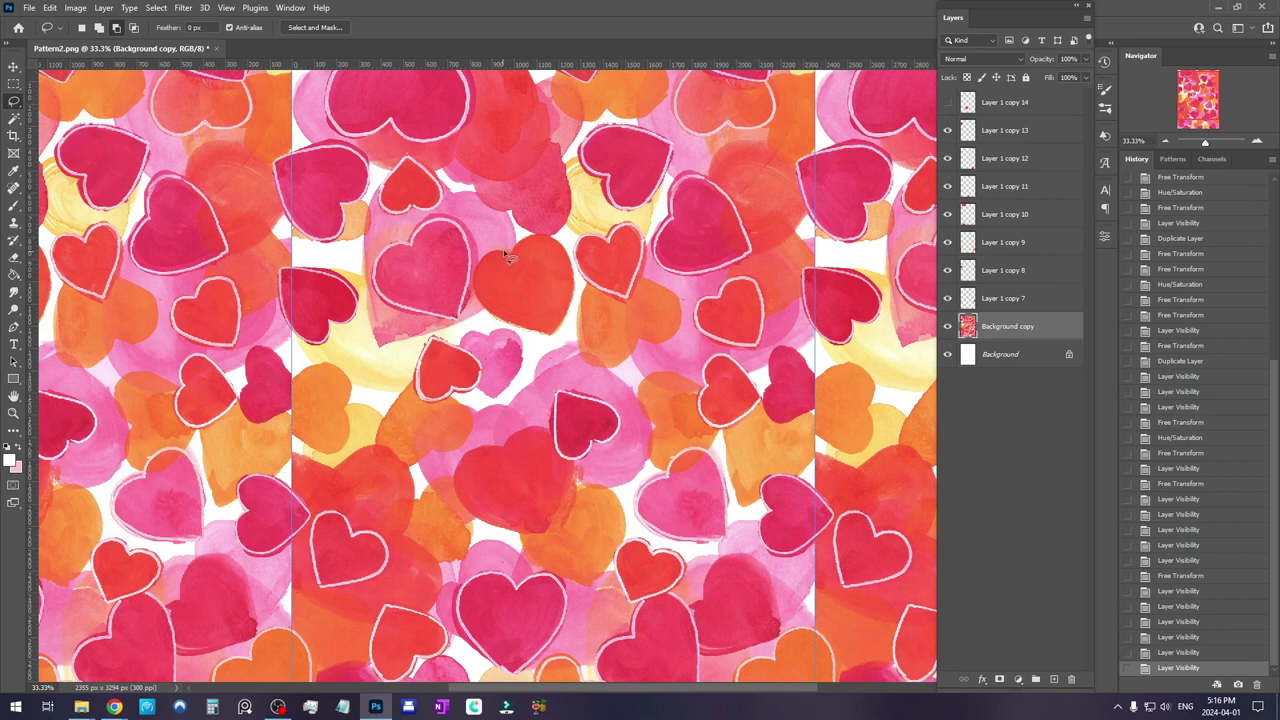
{"action": "mouse_move", "coordinate": [505, 250]}
{"action": "left_mouse_down"}
{"action": "mouse_move", "coordinate": [467, 266]}
{"action": "mouse_move", "coordinate": [478, 312]}
{"action": "mouse_move", "coordinate": [520, 341]}
{"action": "mouse_move", "coordinate": [558, 339]}
{"action": "mouse_move", "coordinate": [582, 298]}
{"action": "mouse_move", "coordinate": [554, 230]}
{"action": "mouse_move", "coordinate": [506, 229]}
{"action": "left_mouse_up"}
{"action": "key", "text": "ctrl+c"}
{"action": "key", "text": "ctrl+v"}
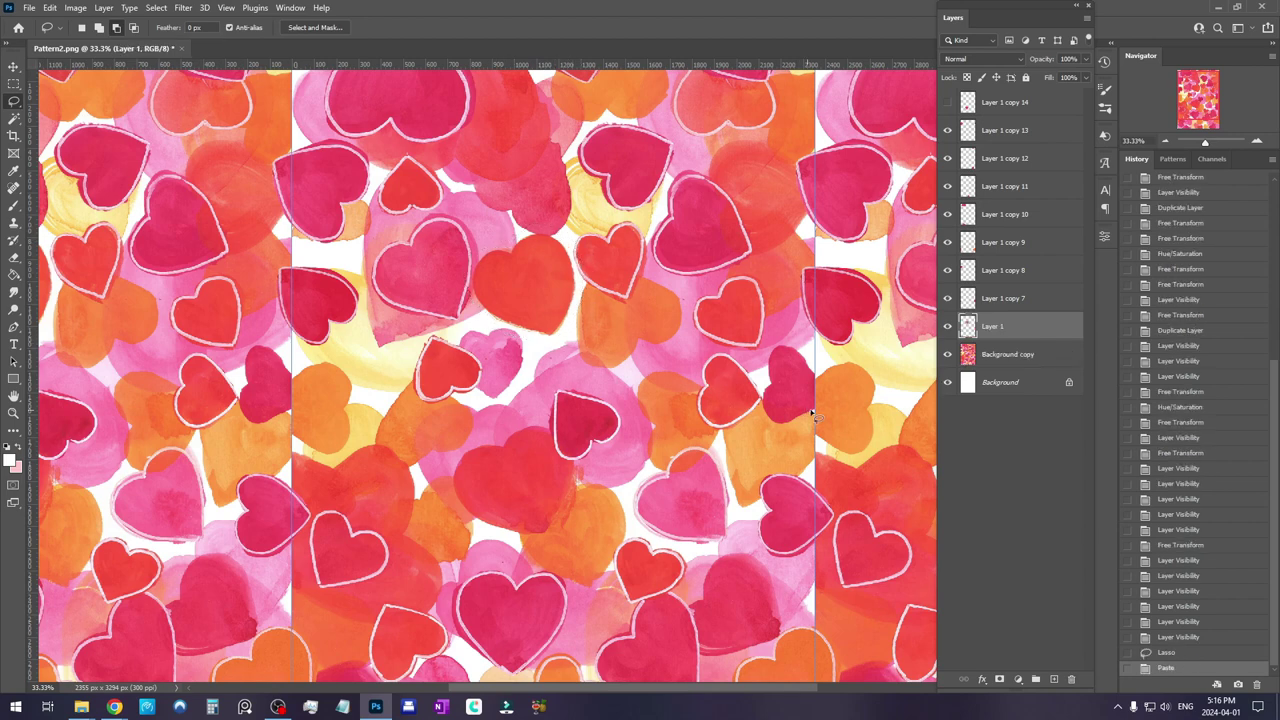
{"action": "right_click", "coordinate": [1005, 336]}
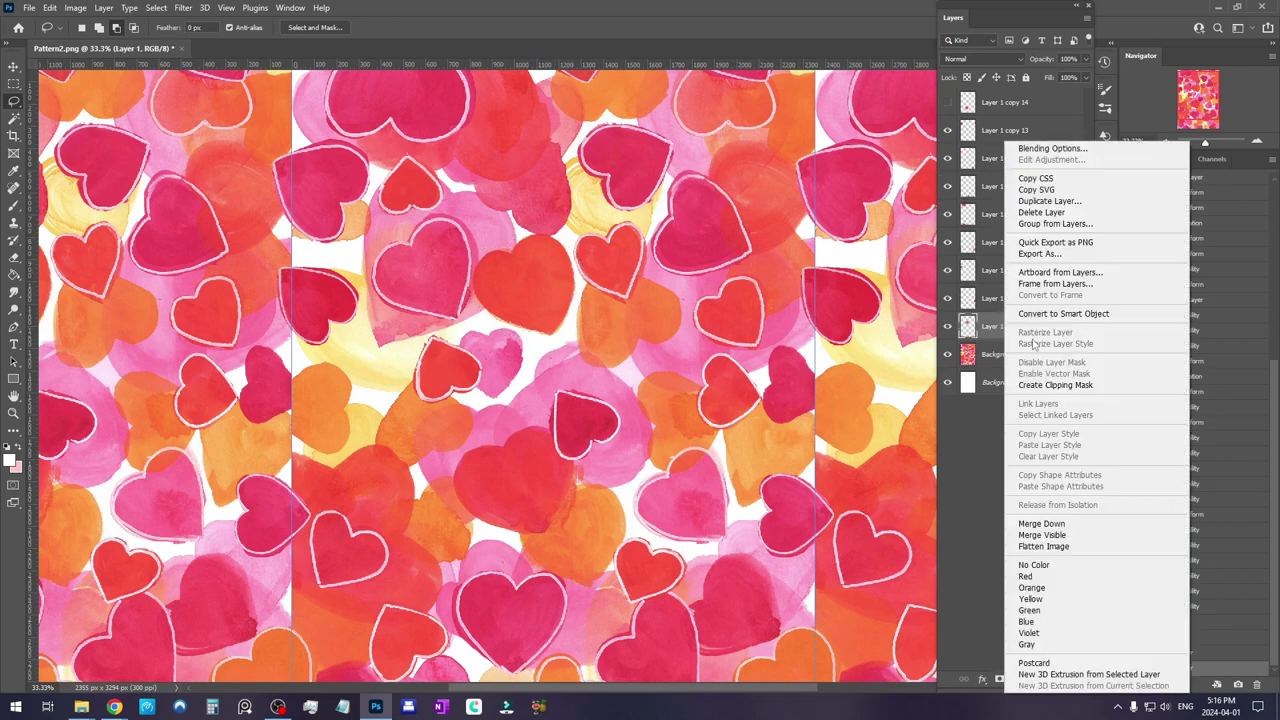
{"action": "left_click", "coordinate": [1032, 588]}
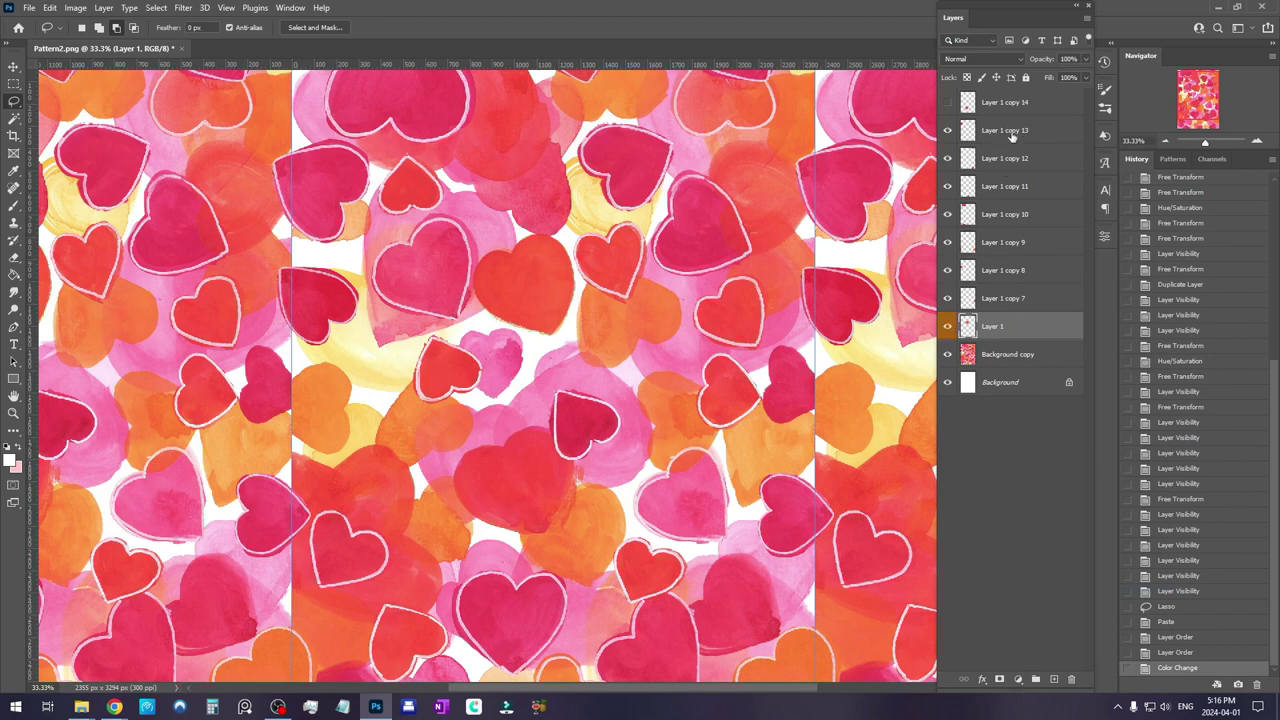
Group the heart layers from Layer 1 copy 7 through Layer 1 copy 14, and check the group's effect by toggling its visibility
{"action": "left_click", "coordinate": [1012, 298]}
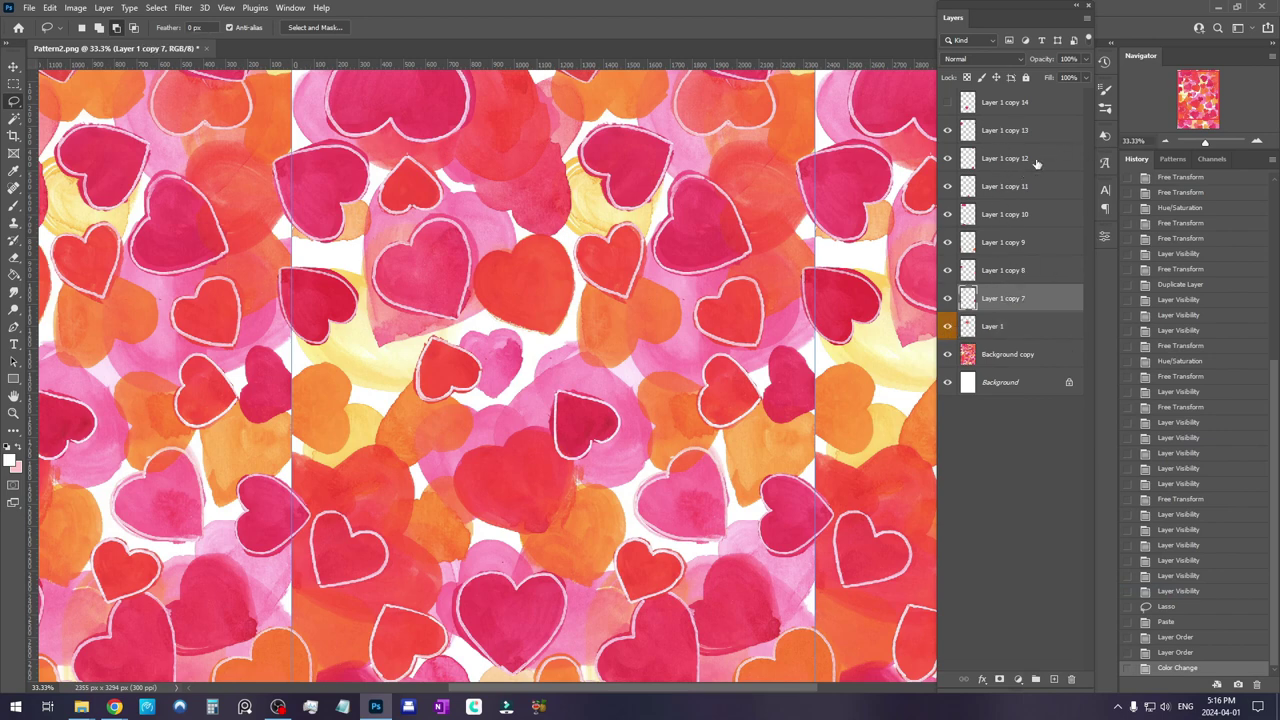
{"action": "left_click", "coordinate": [1003, 131], "text": "shift"}
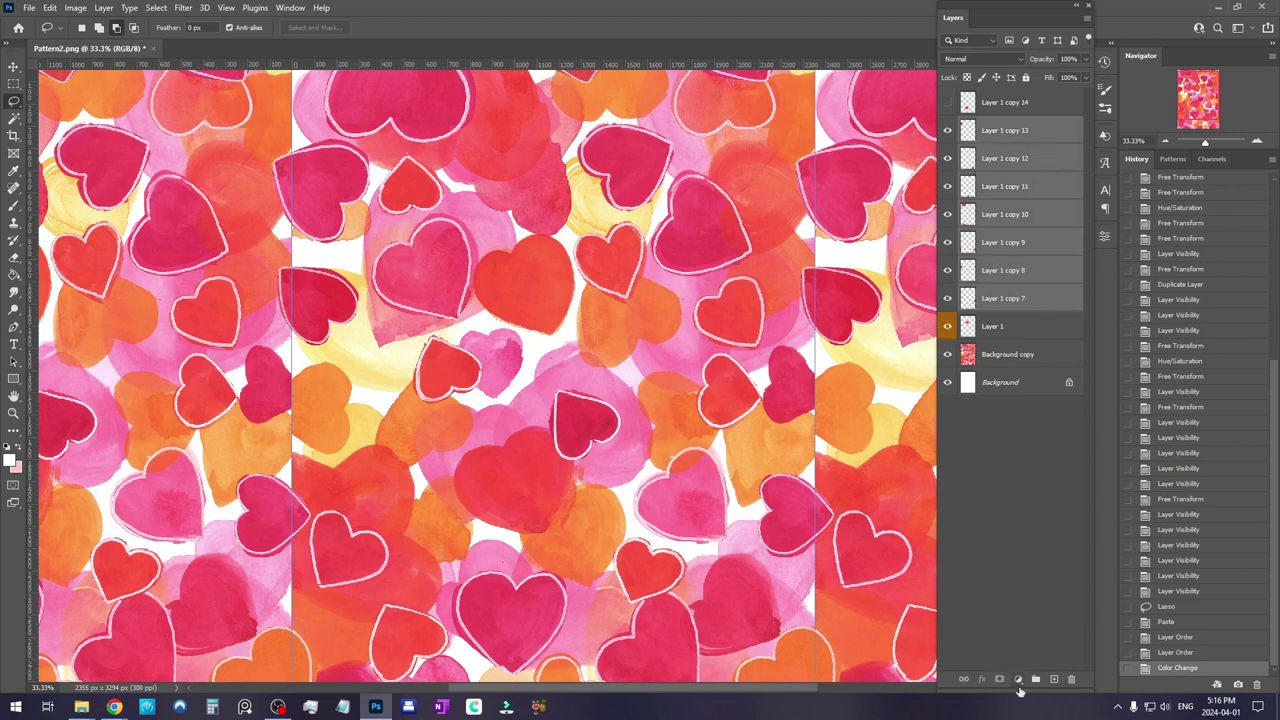
{"action": "left_click", "coordinate": [1034, 108], "text": "shift"}
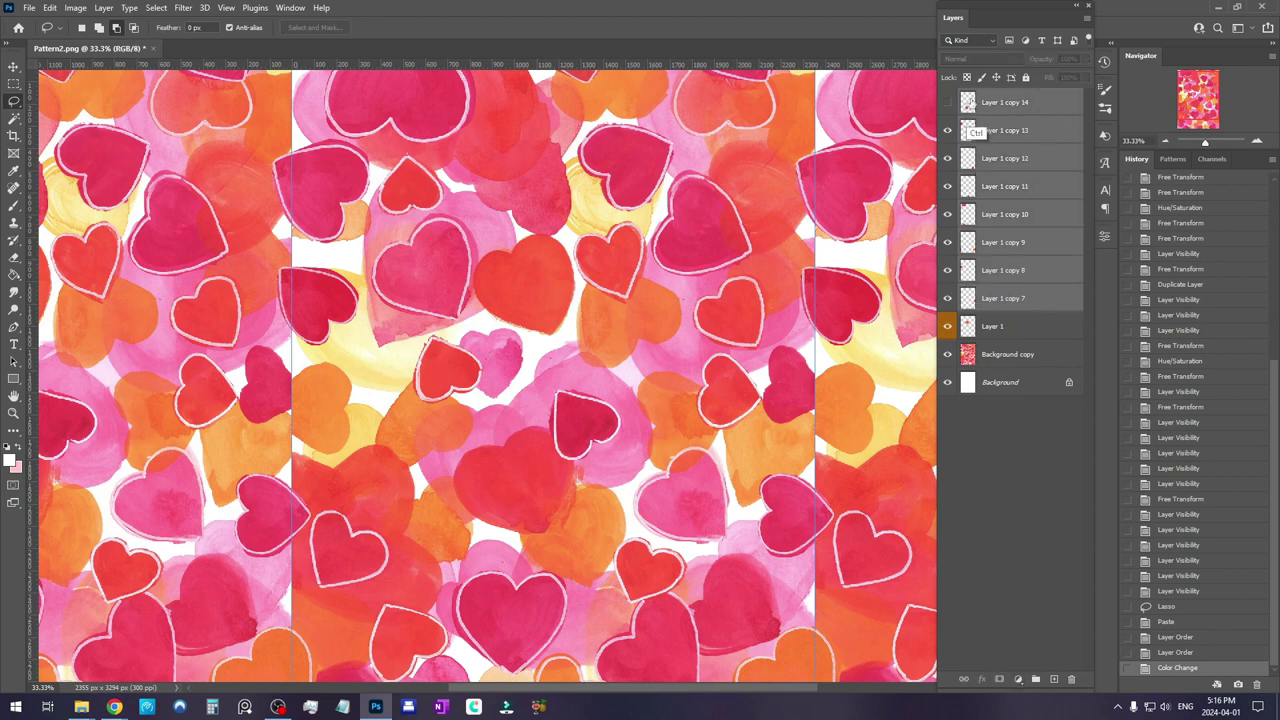
{"action": "left_click", "coordinate": [1035, 680]}
{"action": "double_click", "coordinate": [945, 98]}
{"action": "left_click", "coordinate": [947, 97]}
{"action": "left_click", "coordinate": [947, 97]}
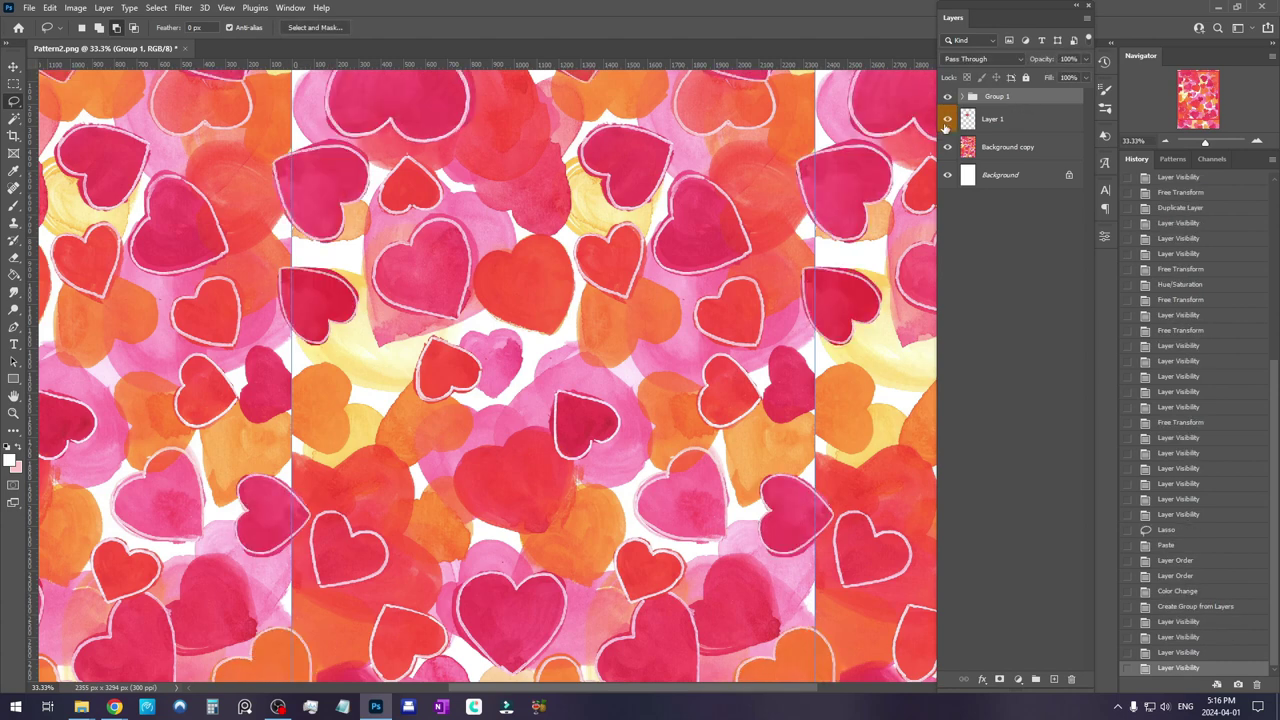
Isolate the red heart of Layer 1 on a grey background and add a layer mask to it
{"action": "left_click", "coordinate": [992, 120]}
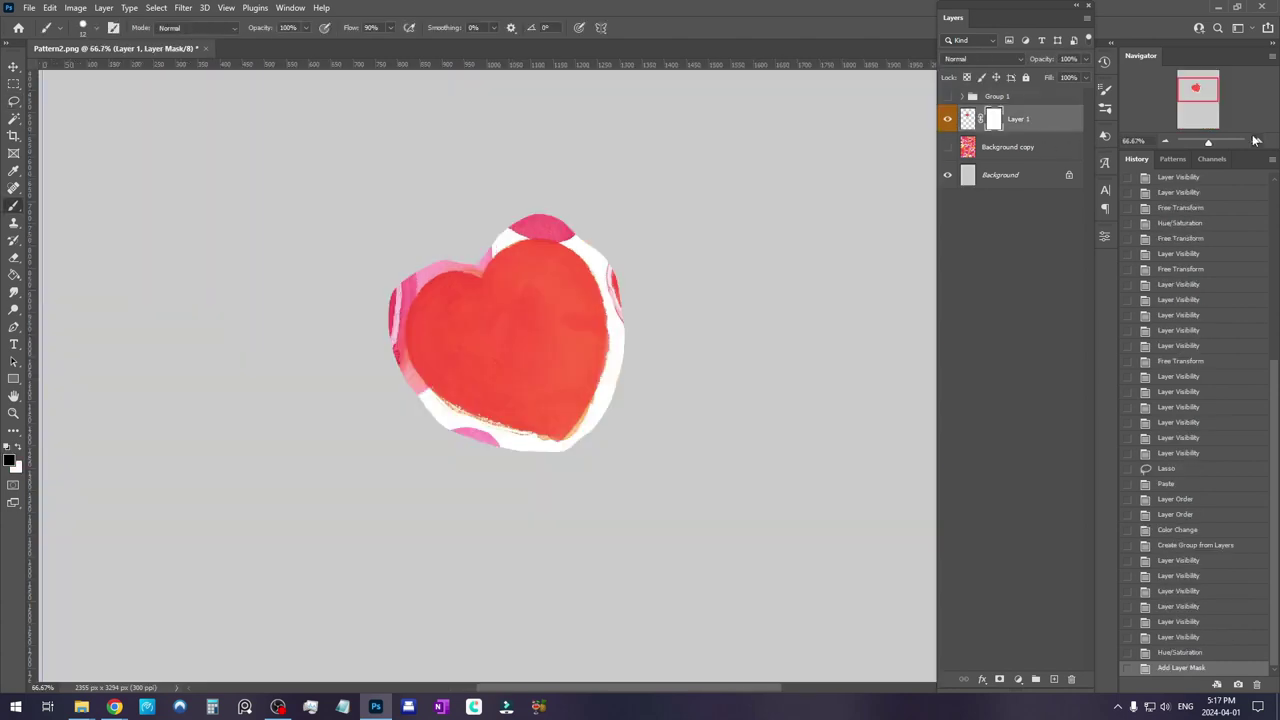
{"action": "key", "text": "ctrl+plus"}
{"action": "key", "text": "ctrl+plus"}
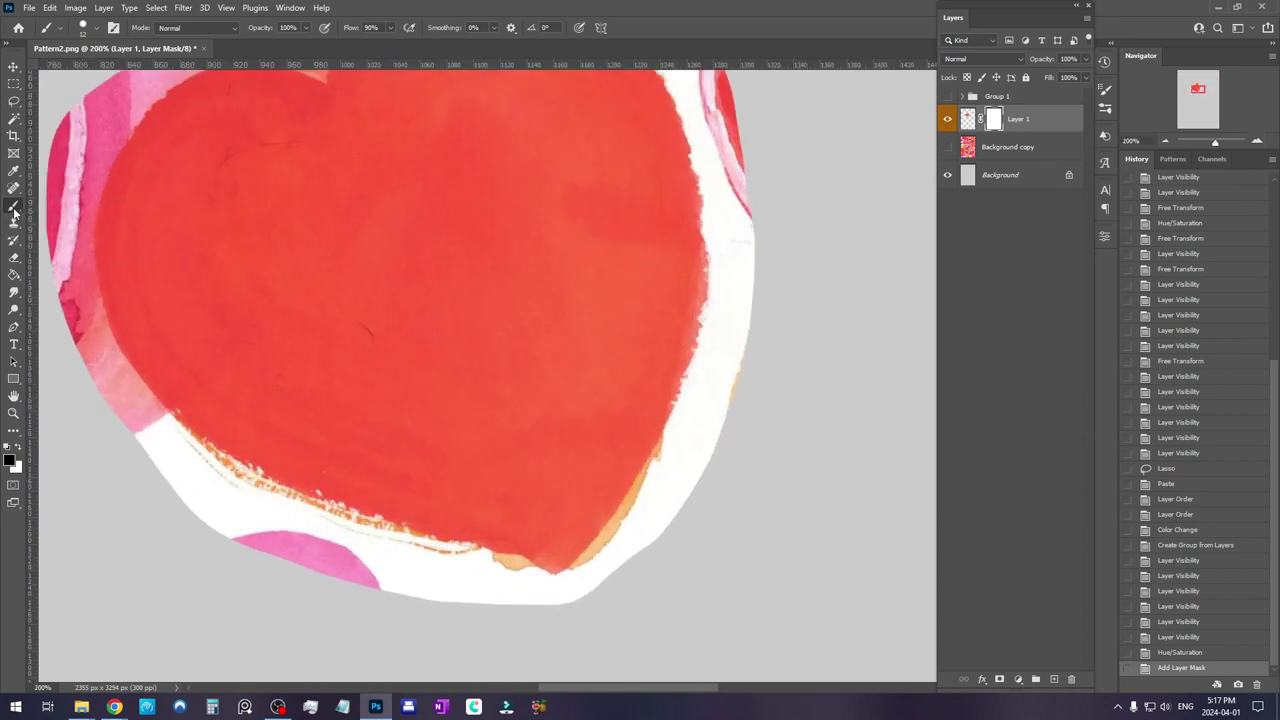
Paint black on the Layer 1 mask around the red heart to hide the leftover white, pink and orange fragments
{"action": "left_click_drag", "start_coordinate": [152, 199], "coordinate": [297, 279]}
{"action": "mouse_move", "coordinate": [185, 231]}
{"action": "left_mouse_down"}
{"action": "mouse_move", "coordinate": [206, 200]}
{"action": "mouse_move", "coordinate": [195, 342]}
{"action": "mouse_move", "coordinate": [232, 250]}
{"action": "mouse_move", "coordinate": [229, 356]}
{"action": "mouse_move", "coordinate": [236, 240]}
{"action": "left_mouse_up"}
{"action": "mouse_move", "coordinate": [240, 232]}
{"action": "left_mouse_down"}
{"action": "mouse_move", "coordinate": [250, 298]}
{"action": "mouse_move", "coordinate": [300, 398]}
{"action": "left_mouse_up"}
{"action": "left_click_drag", "start_coordinate": [300, 400], "coordinate": [345, 470]}
{"action": "left_click_drag", "start_coordinate": [350, 440], "coordinate": [270, 357]}
{"action": "mouse_move", "coordinate": [300, 375]}
{"action": "left_mouse_down"}
{"action": "mouse_move", "coordinate": [255, 321]}
{"action": "mouse_move", "coordinate": [400, 450]}
{"action": "left_mouse_up"}
{"action": "left_click_drag", "start_coordinate": [370, 445], "coordinate": [468, 476]}
{"action": "left_click", "coordinate": [993, 119]}
{"action": "mouse_move", "coordinate": [275, 332]}
{"action": "left_mouse_down"}
{"action": "mouse_move", "coordinate": [400, 400]}
{"action": "mouse_move", "coordinate": [470, 470]}
{"action": "left_mouse_up"}
{"action": "left_click_drag", "start_coordinate": [470, 425], "coordinate": [538, 468]}
{"action": "mouse_move", "coordinate": [540, 490]}
{"action": "left_mouse_down"}
{"action": "mouse_move", "coordinate": [683, 450]}
{"action": "mouse_move", "coordinate": [700, 360]}
{"action": "left_mouse_up"}
{"action": "left_click_drag", "start_coordinate": [696, 292], "coordinate": [654, 426]}
{"action": "left_click_drag", "start_coordinate": [654, 380], "coordinate": [628, 435]}
{"action": "mouse_move", "coordinate": [660, 430]}
{"action": "left_mouse_down"}
{"action": "mouse_move", "coordinate": [654, 310]}
{"action": "mouse_move", "coordinate": [626, 412]}
{"action": "left_mouse_up"}
{"action": "left_click_drag", "start_coordinate": [665, 420], "coordinate": [632, 280]}
{"action": "left_click_drag", "start_coordinate": [486, 251], "coordinate": [700, 261]}
{"action": "mouse_move", "coordinate": [295, 345]}
{"action": "left_mouse_down"}
{"action": "mouse_move", "coordinate": [370, 262]}
{"action": "mouse_move", "coordinate": [535, 230]}
{"action": "mouse_move", "coordinate": [424, 275]}
{"action": "left_mouse_up"}
{"action": "mouse_move", "coordinate": [420, 280]}
{"action": "left_mouse_down"}
{"action": "mouse_move", "coordinate": [543, 166]}
{"action": "mouse_move", "coordinate": [717, 300]}
{"action": "mouse_move", "coordinate": [745, 350]}
{"action": "left_mouse_up"}
{"action": "left_click_drag", "start_coordinate": [618, 234], "coordinate": [688, 272]}
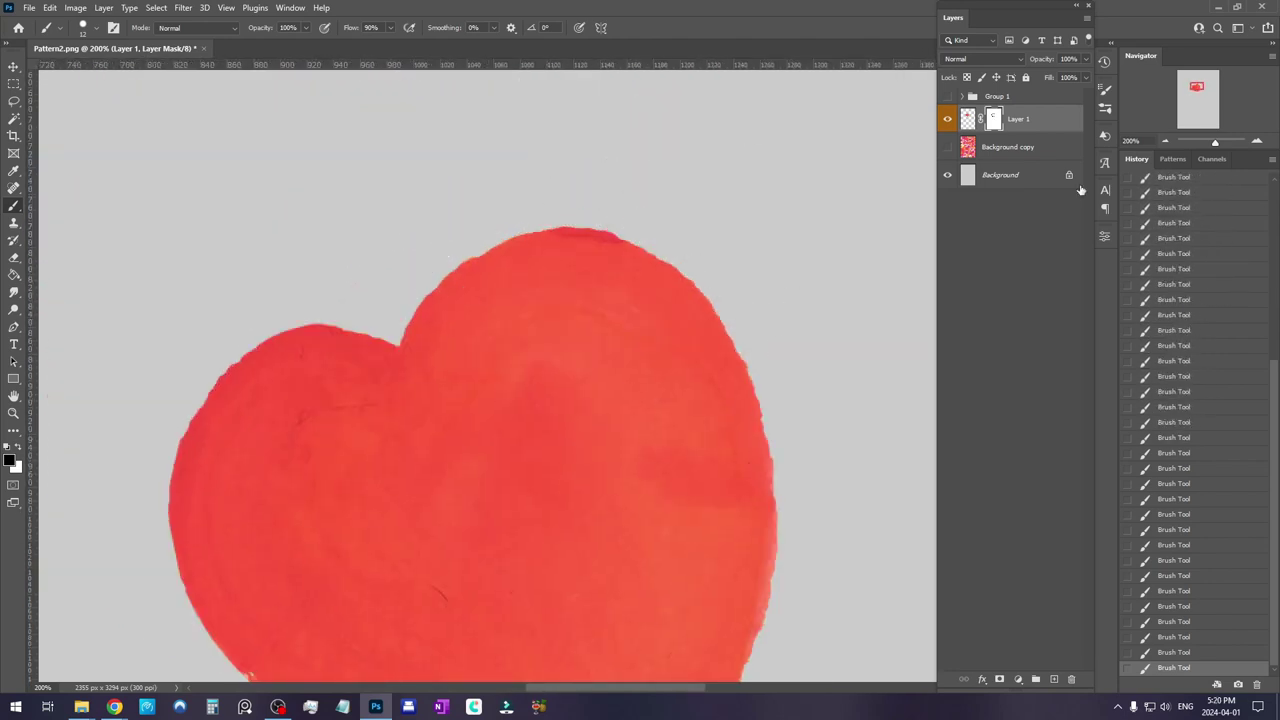
Refine the mask along the heart's lower edges and tip, and apply the layer mask to Layer 1
{"action": "scroll", "coordinate": [750, 134], "scroll_direction": "down", "scroll_amount": 3}
{"action": "scroll", "coordinate": [560, 260], "scroll_direction": "up", "scroll_amount": 3}
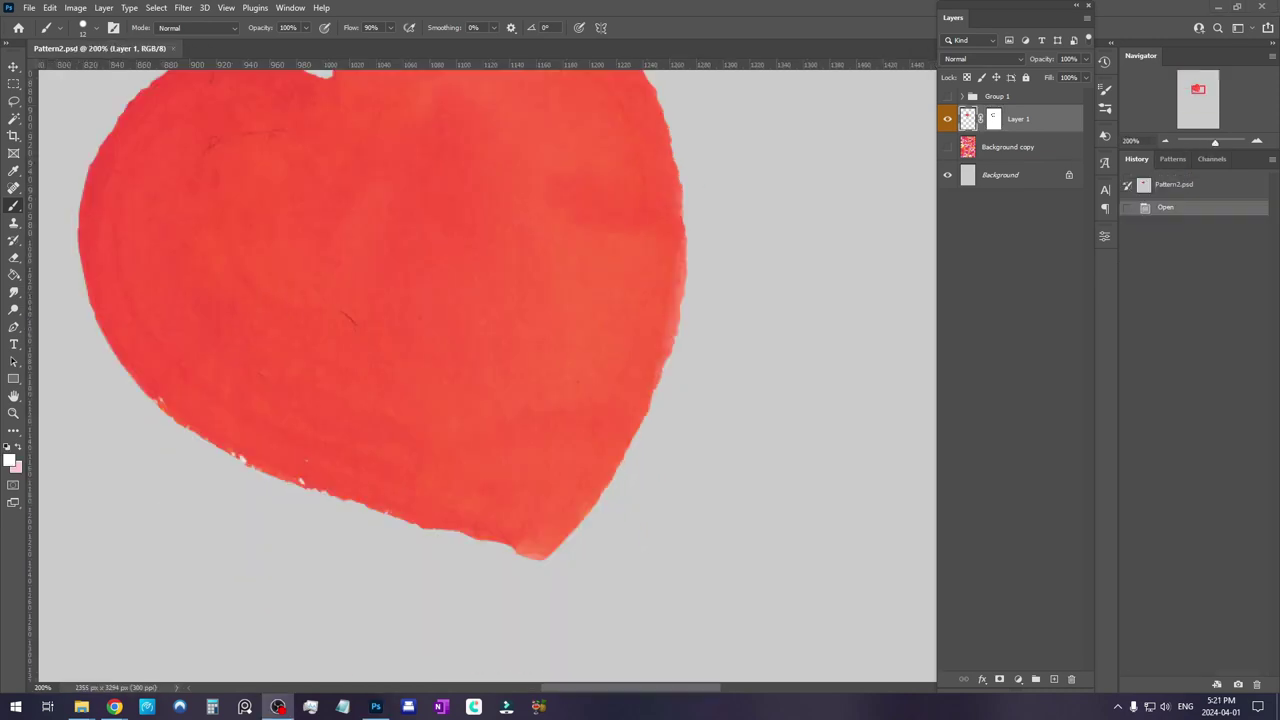
{"action": "scroll", "coordinate": [605, 214], "scroll_direction": "down", "scroll_amount": 3}
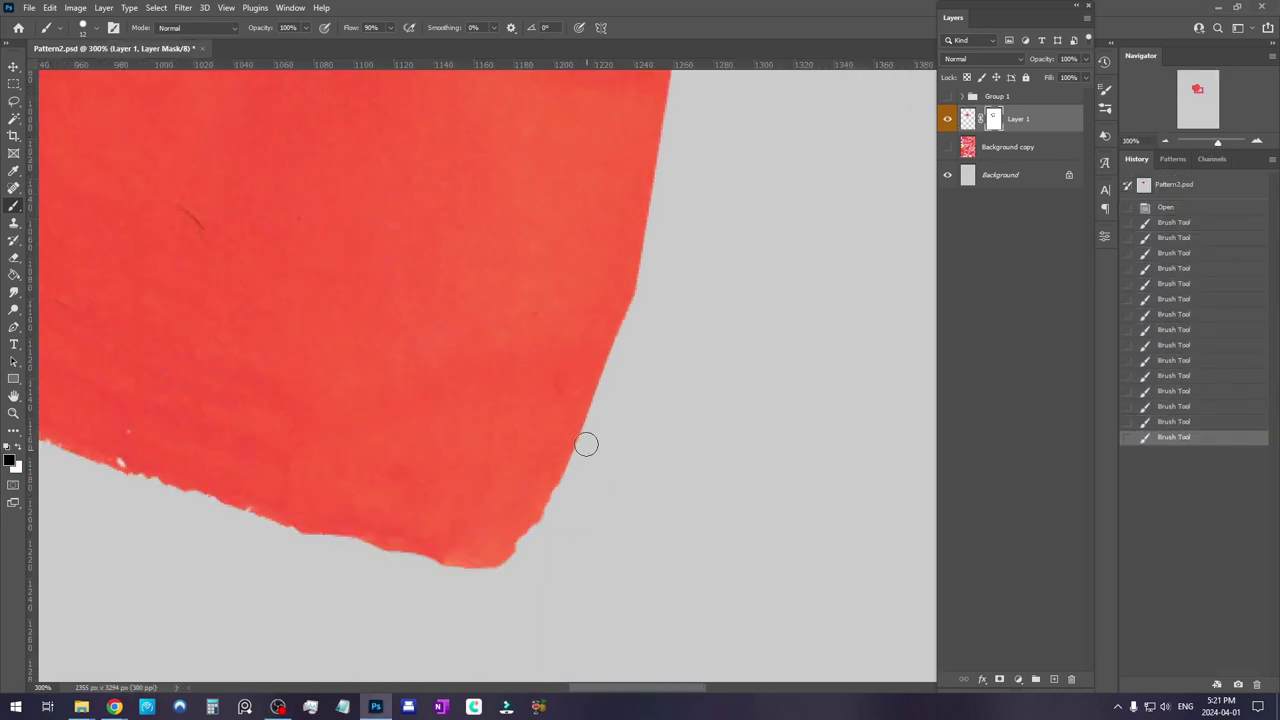
{"action": "scroll", "coordinate": [586, 443], "scroll_direction": "down", "scroll_amount": 3}
{"action": "left_click", "coordinate": [628, 378]}
{"action": "left_click", "coordinate": [628, 378]}
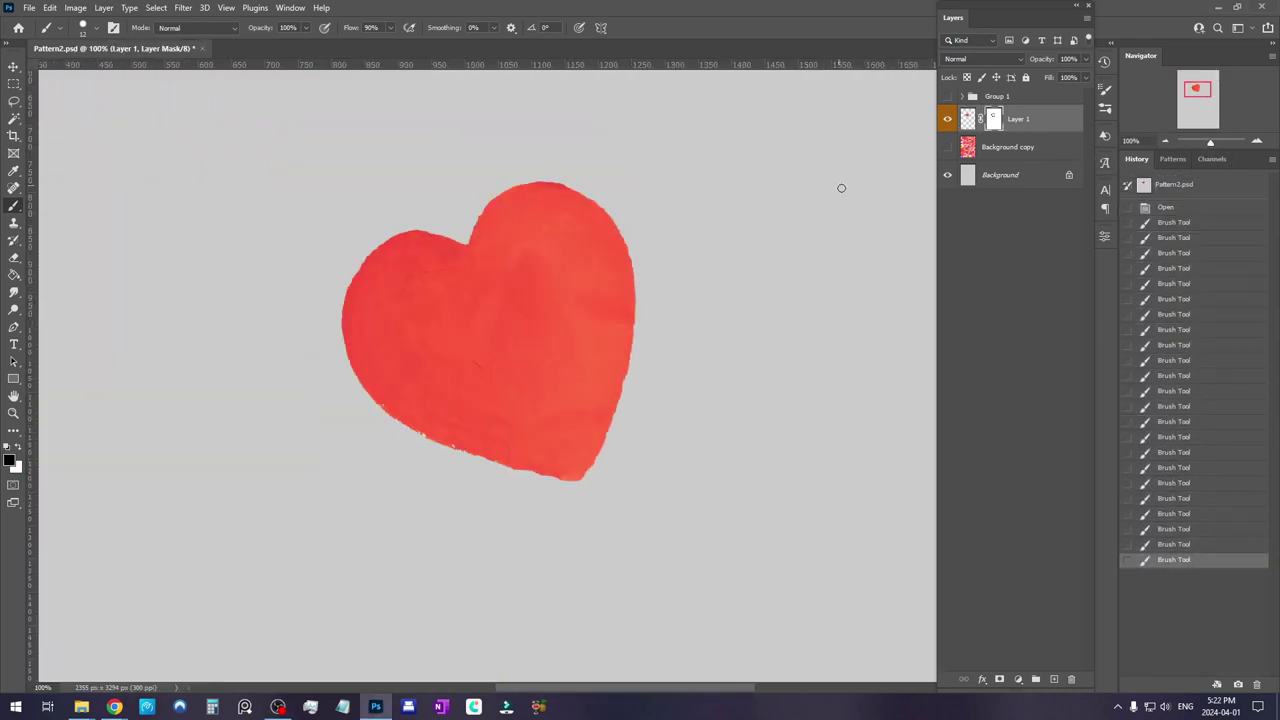
{"action": "right_click", "coordinate": [990, 122]}
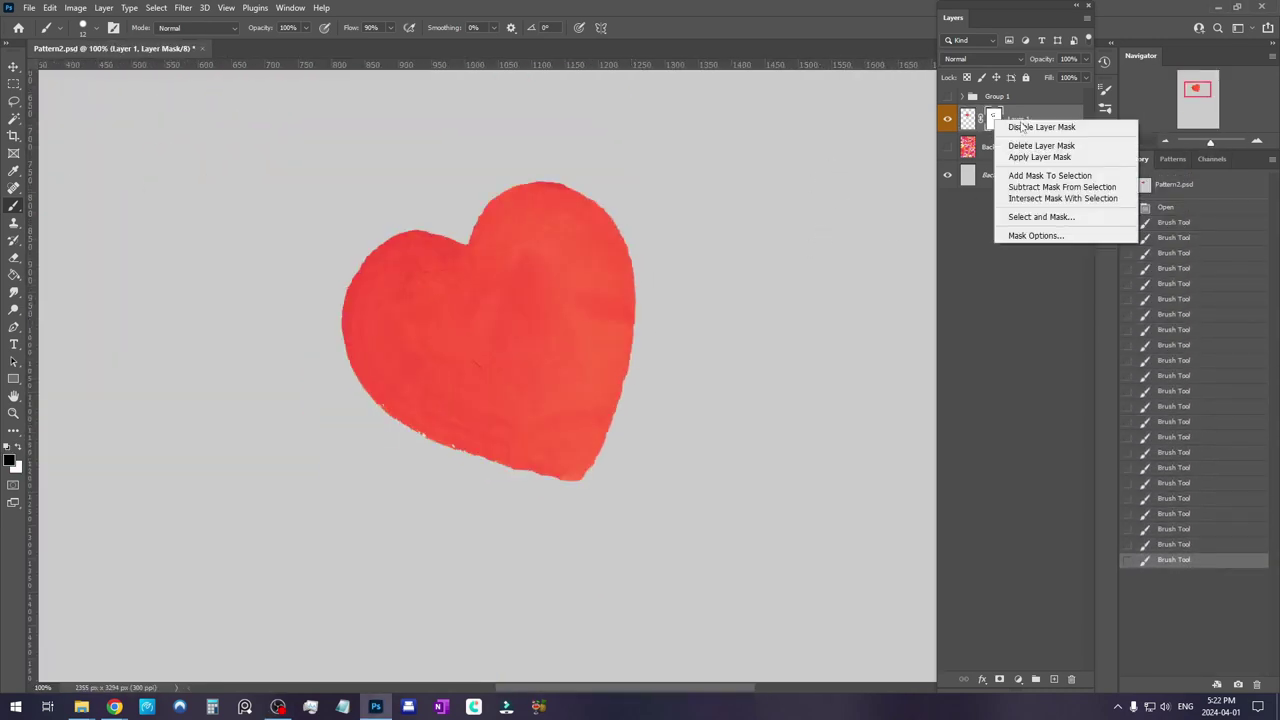
{"action": "left_click", "coordinate": [1040, 160]}
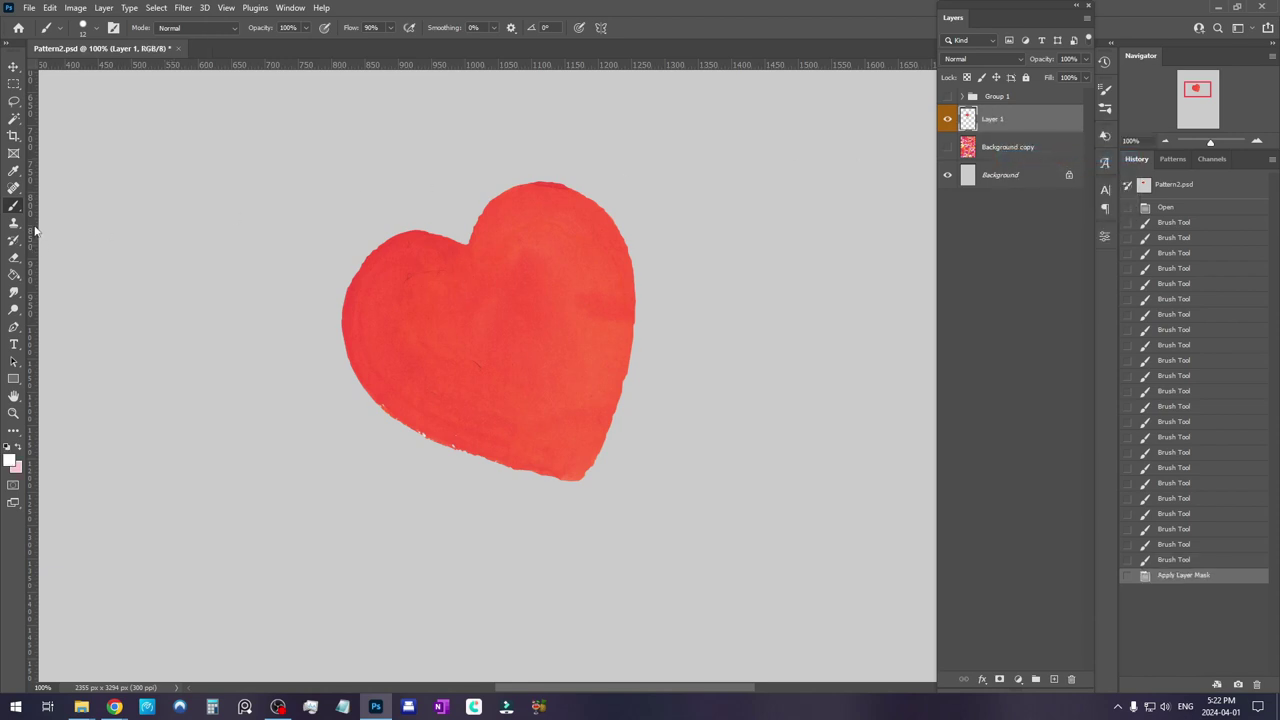
Remove the dark scratches and specks inside the red heart with the Spot Healing Brush in Proximity Match mode
{"action": "left_click", "coordinate": [16, 189]}
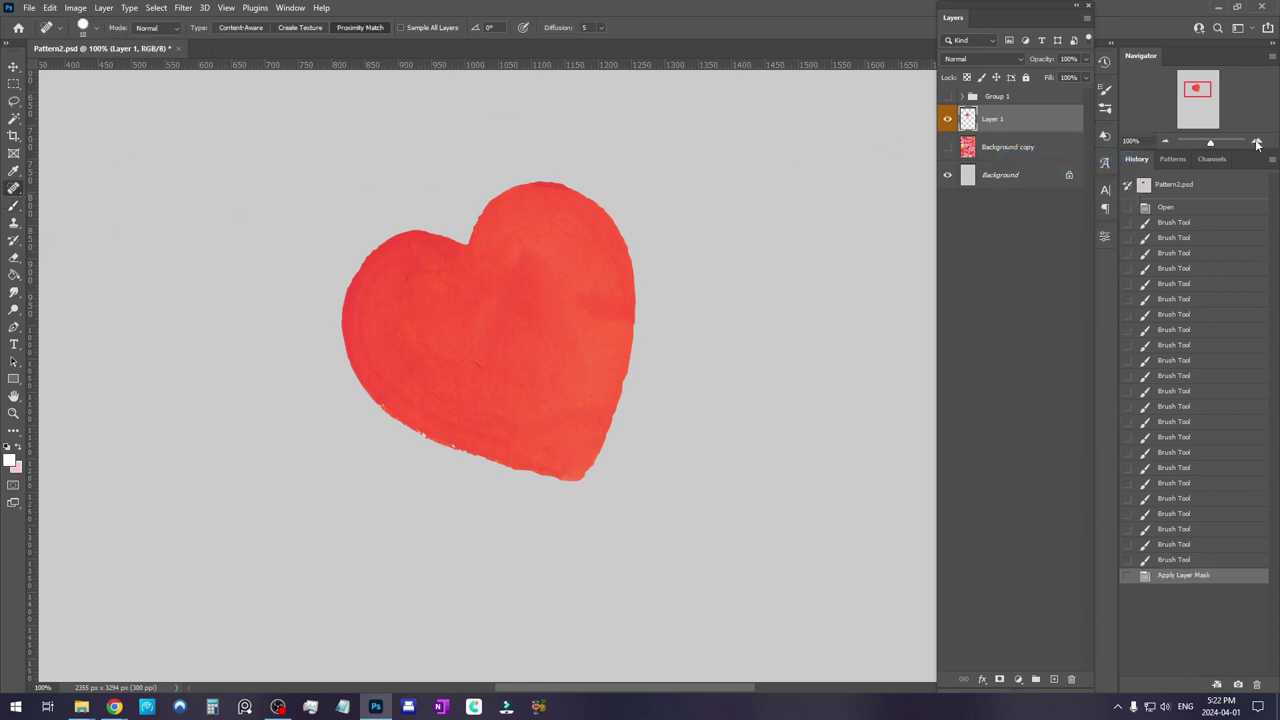
{"action": "left_click", "coordinate": [1257, 143]}
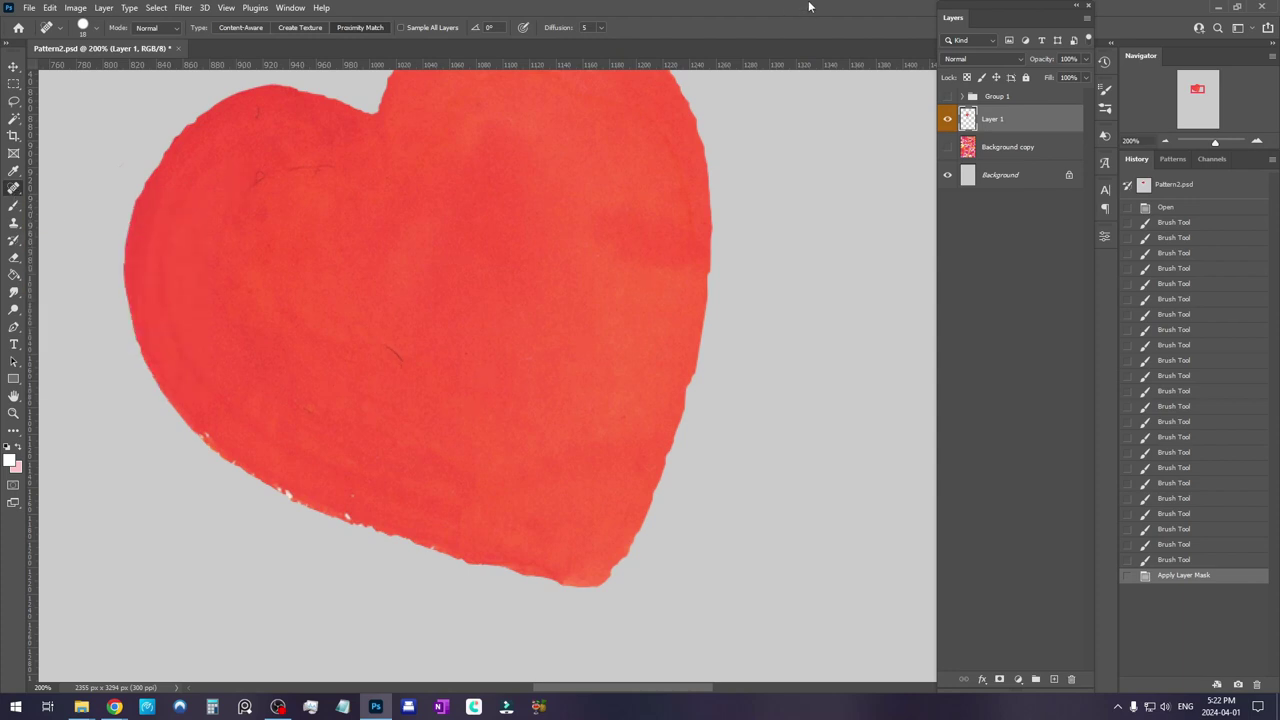
{"action": "left_click_drag", "start_coordinate": [556, 240], "coordinate": [640, 317]}
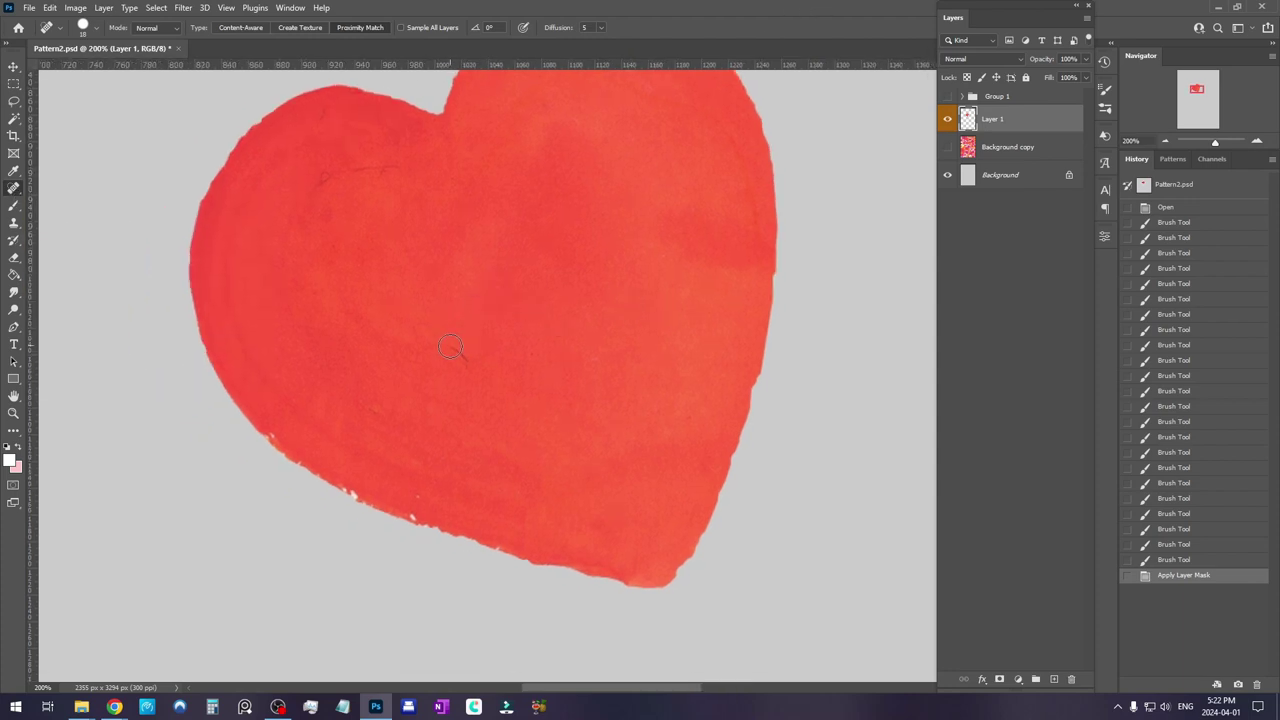
{"action": "left_click_drag", "start_coordinate": [450, 346], "coordinate": [466, 360]}
{"action": "left_click_drag", "start_coordinate": [530, 310], "coordinate": [551, 420]}
{"action": "mouse_move", "coordinate": [341, 296]}
{"action": "left_mouse_down"}
{"action": "mouse_move", "coordinate": [353, 277]}
{"action": "mouse_move", "coordinate": [435, 278]}
{"action": "left_mouse_up"}
{"action": "left_click", "coordinate": [345, 223]}
{"action": "left_click", "coordinate": [426, 220]}
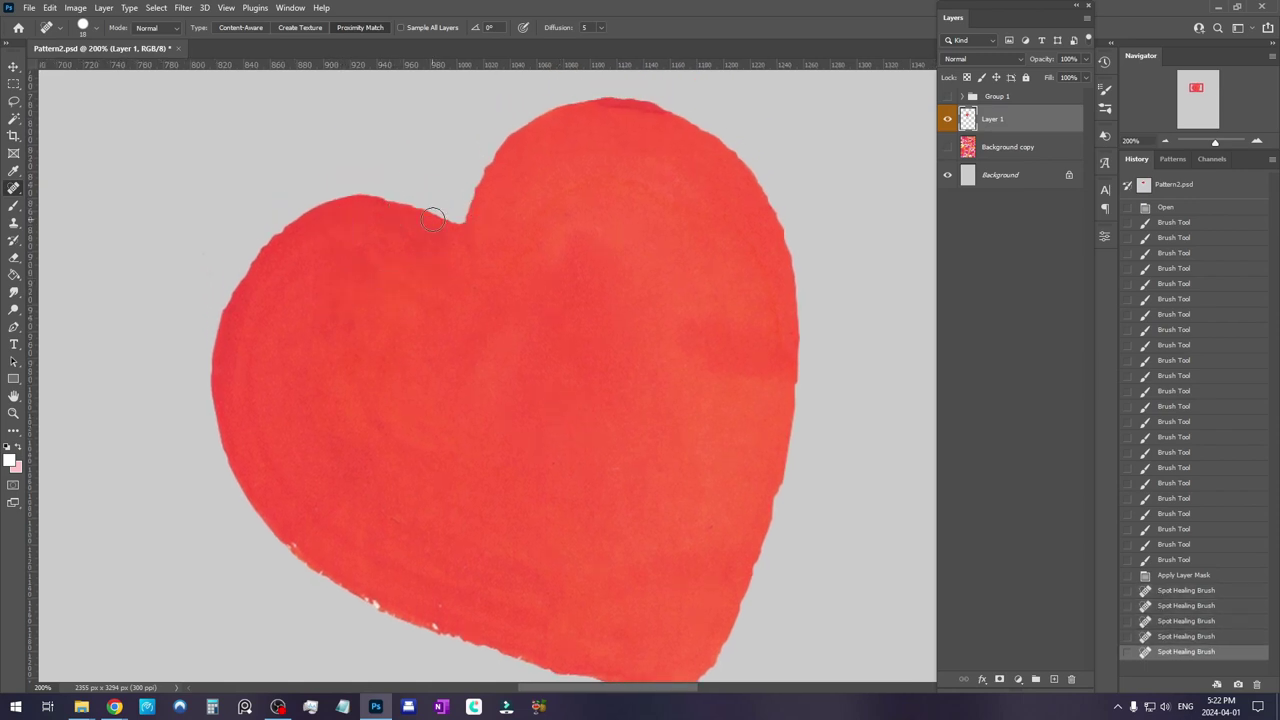
{"action": "left_click_drag", "start_coordinate": [478, 358], "coordinate": [452, 303]}
{"action": "left_click", "coordinate": [526, 413]}
{"action": "scroll", "coordinate": [537, 349], "scroll_direction": "down", "scroll_amount": 1}
{"action": "left_click", "coordinate": [398, 486]}
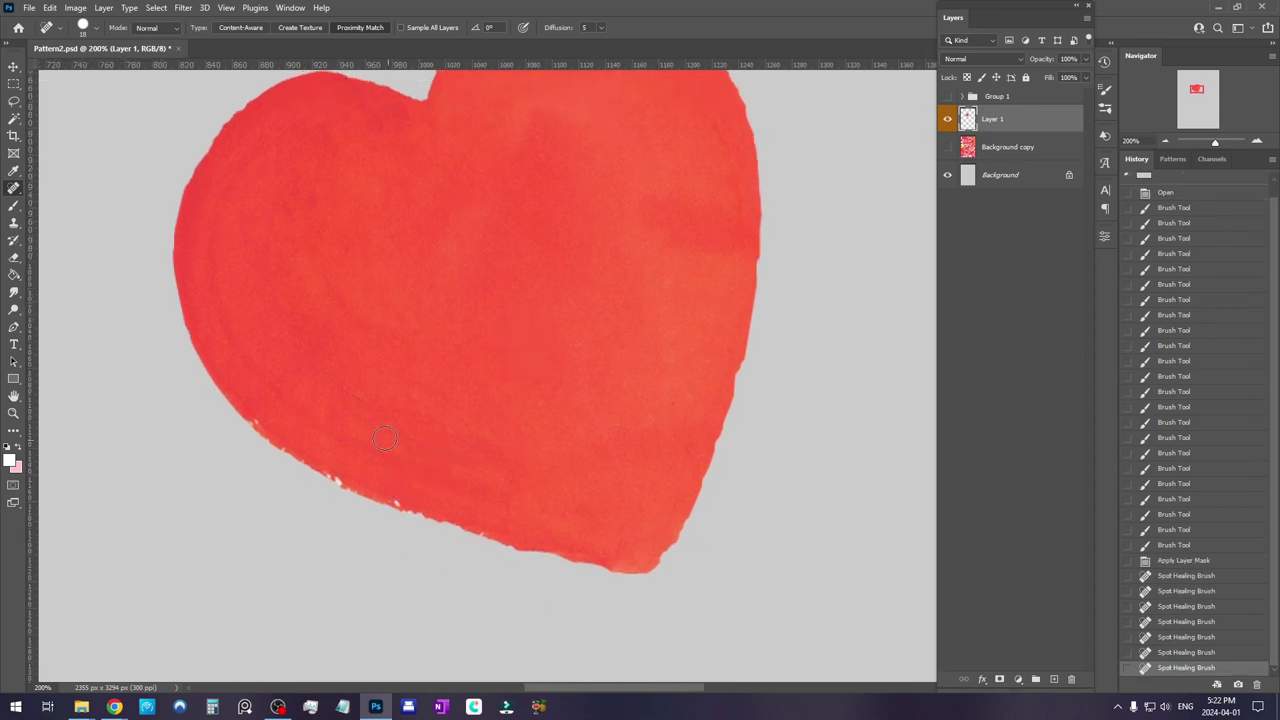
{"action": "left_click", "coordinate": [350, 391]}
{"action": "scroll", "coordinate": [415, 390], "scroll_direction": "up", "scroll_amount": 2}
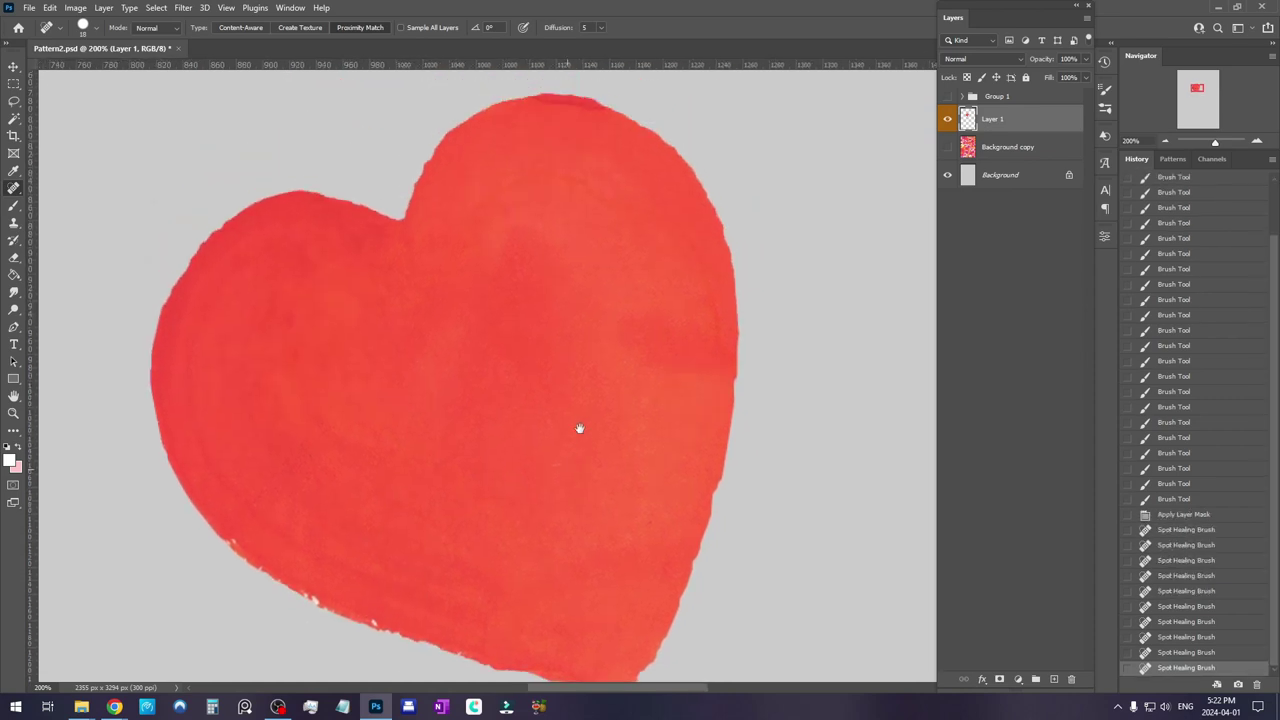
{"action": "scroll", "coordinate": [580, 428], "scroll_direction": "up", "scroll_amount": 1}
{"action": "left_click_drag", "start_coordinate": [556, 325], "coordinate": [546, 286]}
Turn the Background layer white using Hue/Saturation with lightness +100, and show the Background copy layer again
{"action": "left_click", "coordinate": [1166, 141]}
{"action": "left_click", "coordinate": [1166, 141]}
{"action": "left_click", "coordinate": [1166, 141]}
{"action": "left_click_drag", "start_coordinate": [767, 357], "coordinate": [710, 297]}
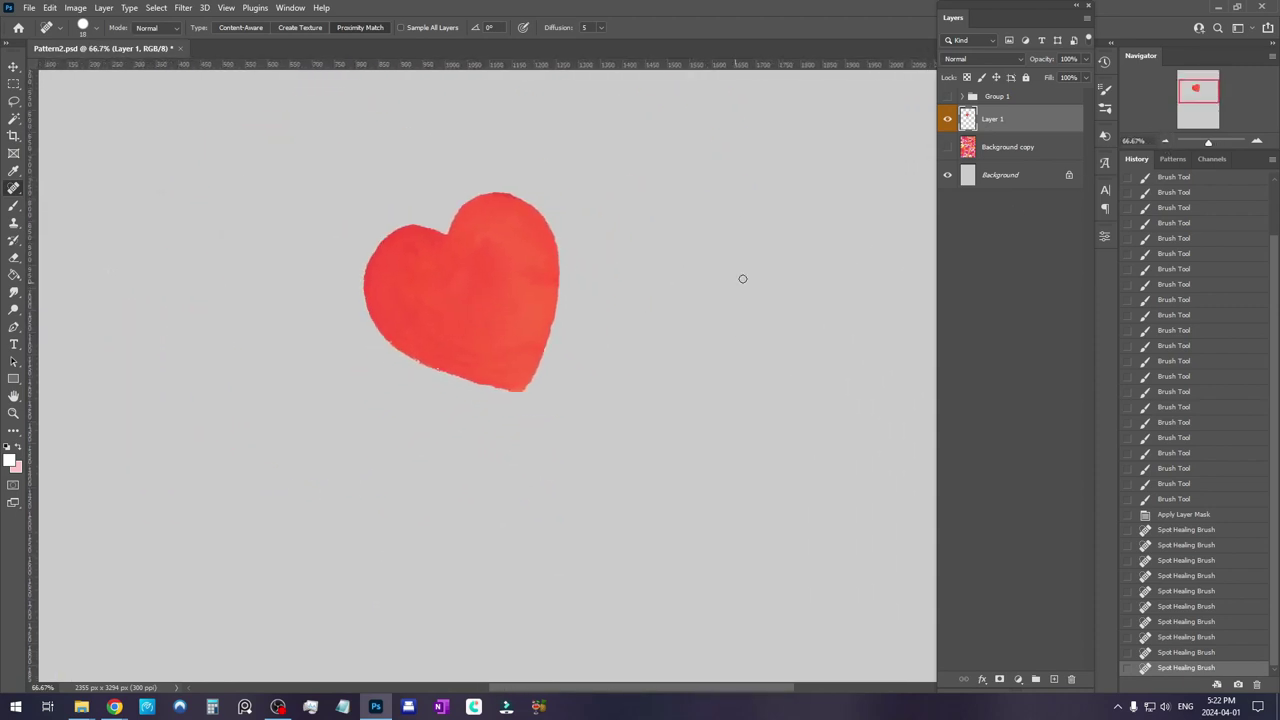
{"action": "left_click", "coordinate": [1166, 141]}
{"action": "left_click", "coordinate": [1000, 175]}
{"action": "key", "text": "ctrl+u"}
{"action": "left_click", "coordinate": [839, 250]}
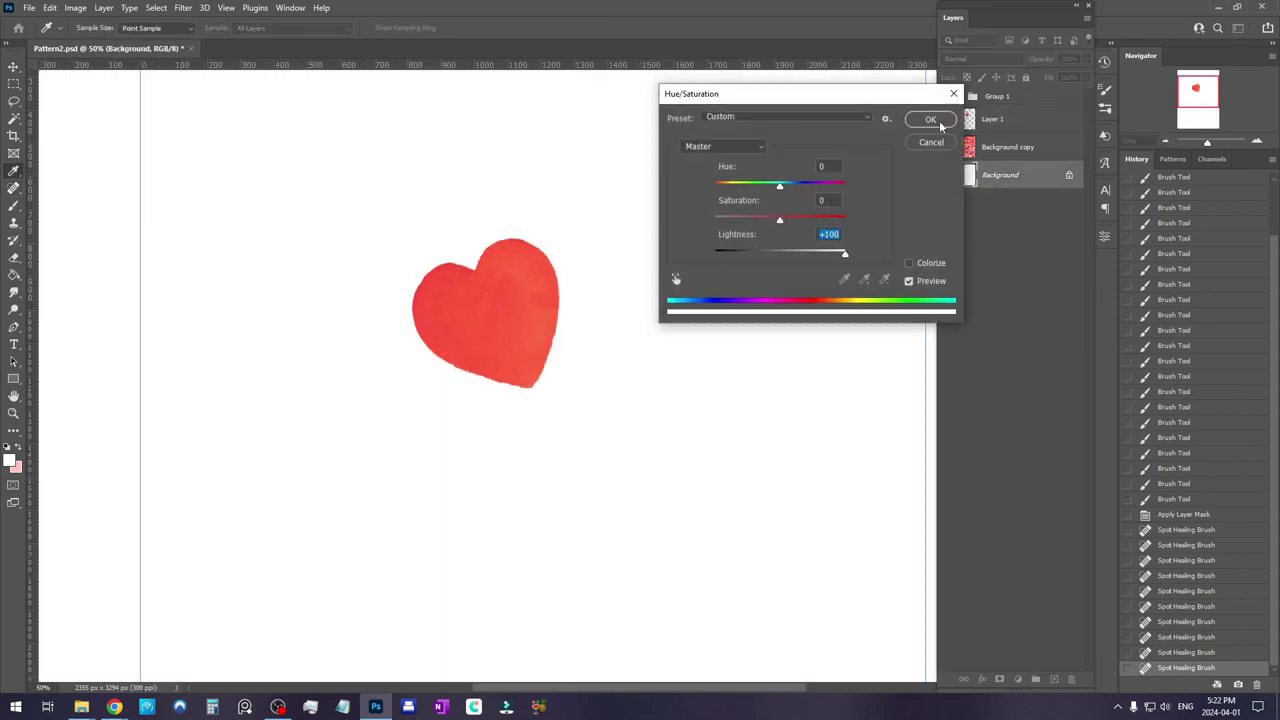
{"action": "left_click", "coordinate": [930, 119]}
{"action": "left_click", "coordinate": [946, 148]}
{"action": "left_click", "coordinate": [1030, 158]}
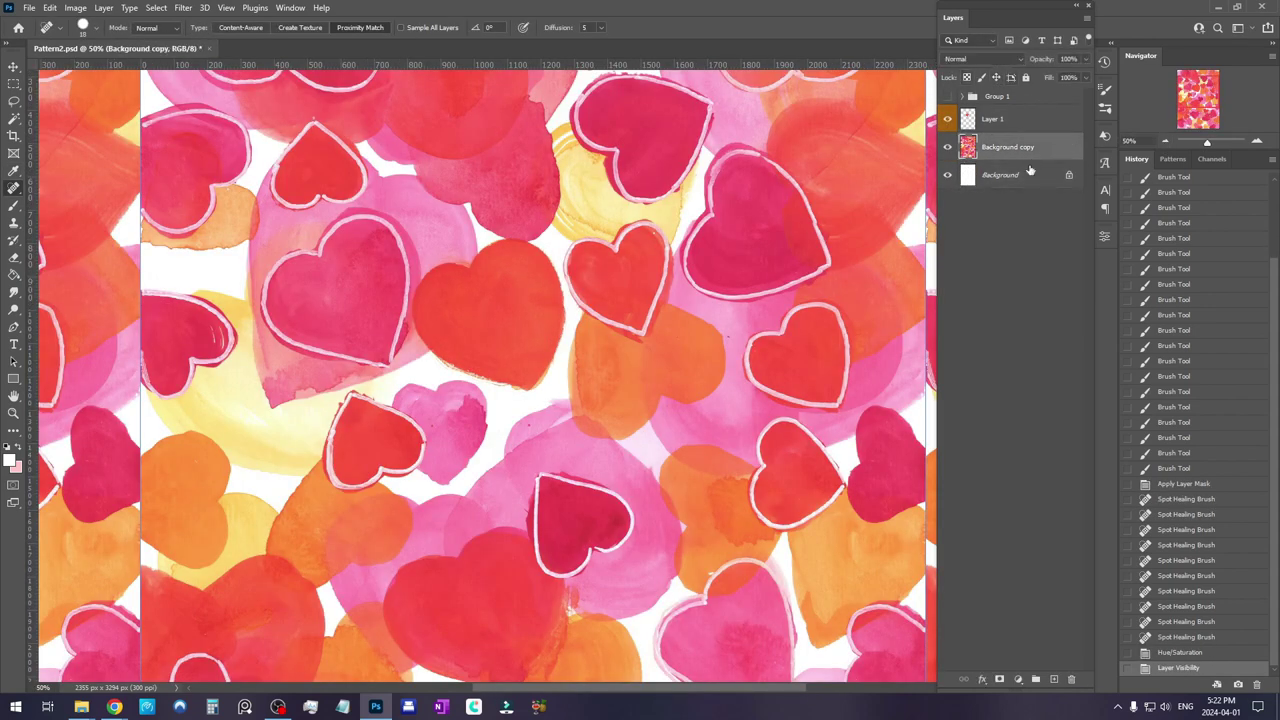
Duplicate the cleaned red heart on Layer 1, and duplicate both resulting layers to get four heart layers
{"action": "left_click", "coordinate": [1010, 119]}
{"action": "right_click", "coordinate": [1030, 122]}
{"action": "left_click", "coordinate": [1070, 184]}
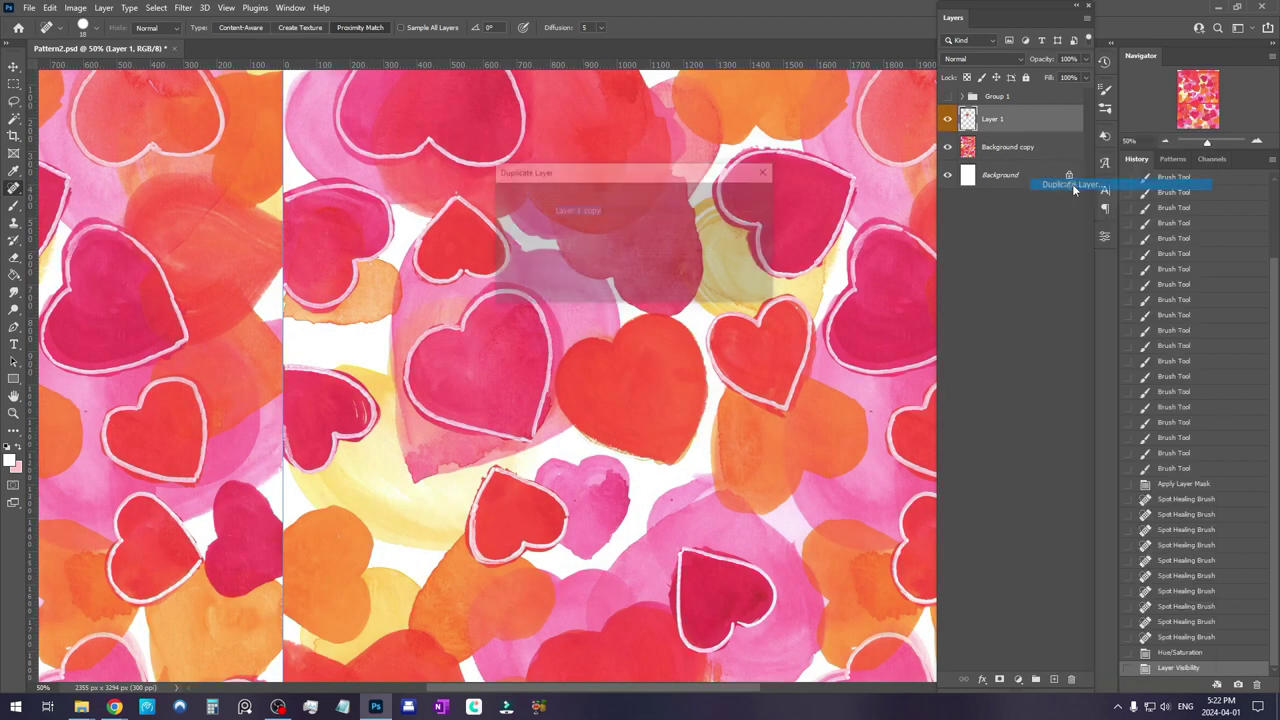
{"action": "left_click", "coordinate": [751, 197]}
{"action": "left_click", "coordinate": [1005, 150], "text": "shift"}
{"action": "right_click", "coordinate": [1024, 150]}
{"action": "left_click", "coordinate": [1062, 201]}
{"action": "left_click", "coordinate": [751, 197]}
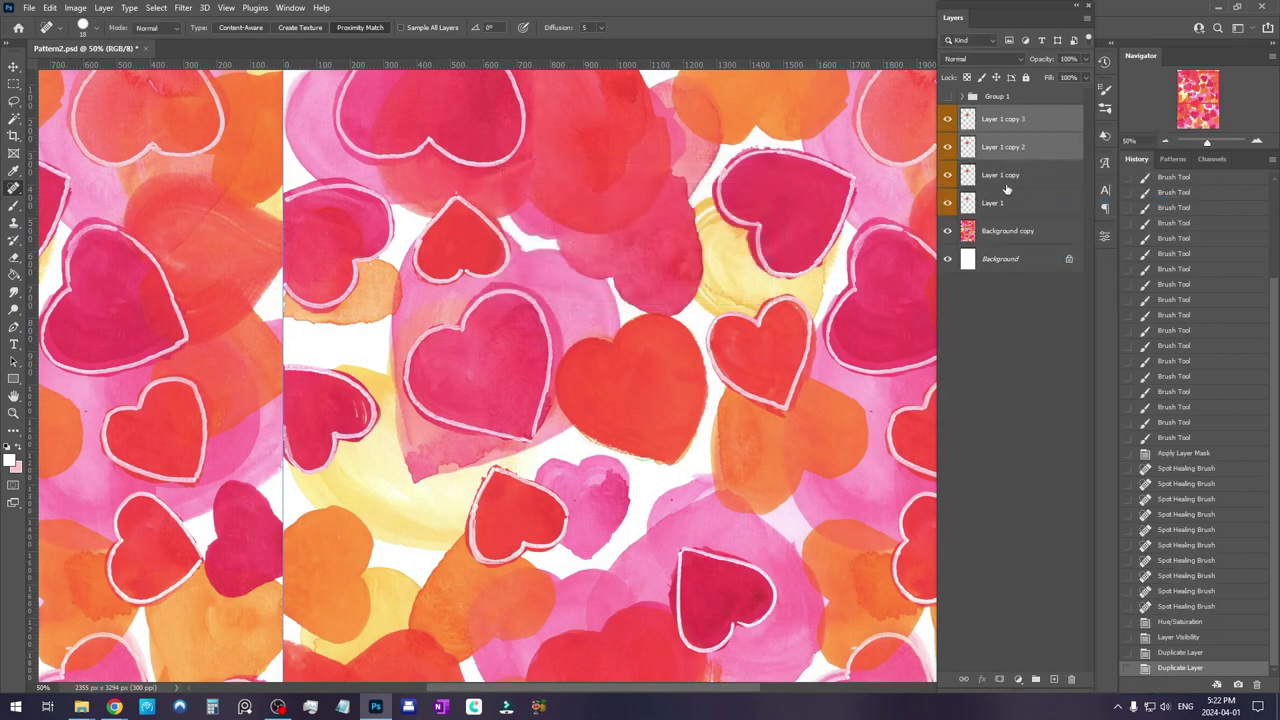
Duplicate all four red heart layers together and hide every copy, leaving only the original Layer 1 heart visible
{"action": "right_click", "coordinate": [1019, 131]}
{"action": "left_click", "coordinate": [1070, 196]}
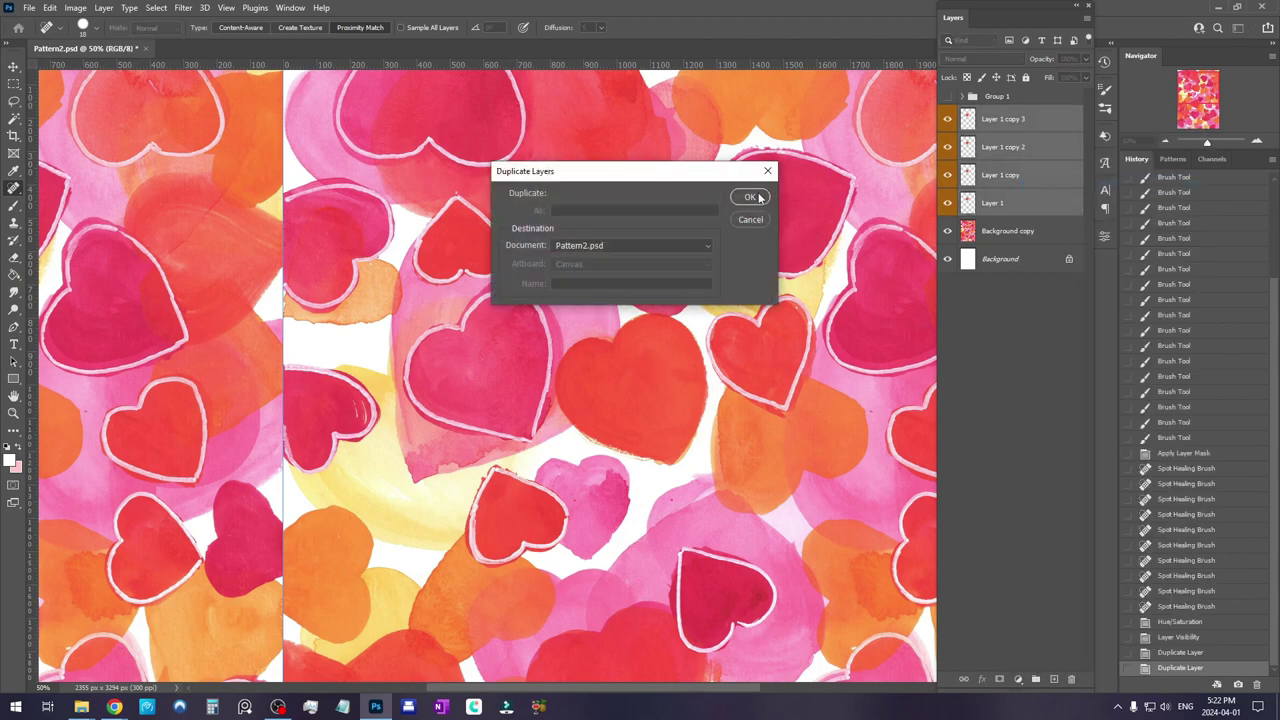
{"action": "left_click", "coordinate": [751, 197]}
{"action": "left_click_drag", "start_coordinate": [956, 289], "coordinate": [957, 173]}
{"action": "left_click_drag", "start_coordinate": [951, 127], "coordinate": [951, 122]}
{"action": "scroll", "coordinate": [757, 335], "scroll_direction": "up", "scroll_amount": 3}
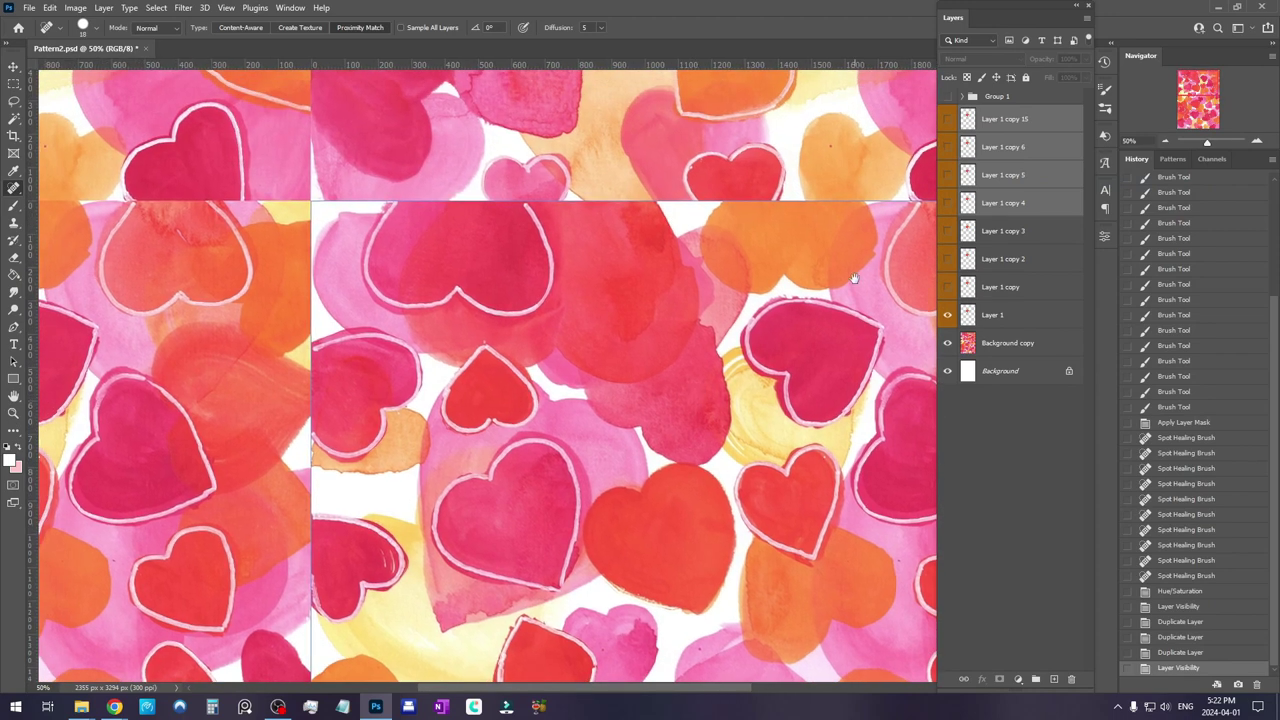
Show Group 1 and move the red heart on Layer 1 to the vertical tile seam beside the large outlined heart
{"action": "left_click", "coordinate": [948, 97]}
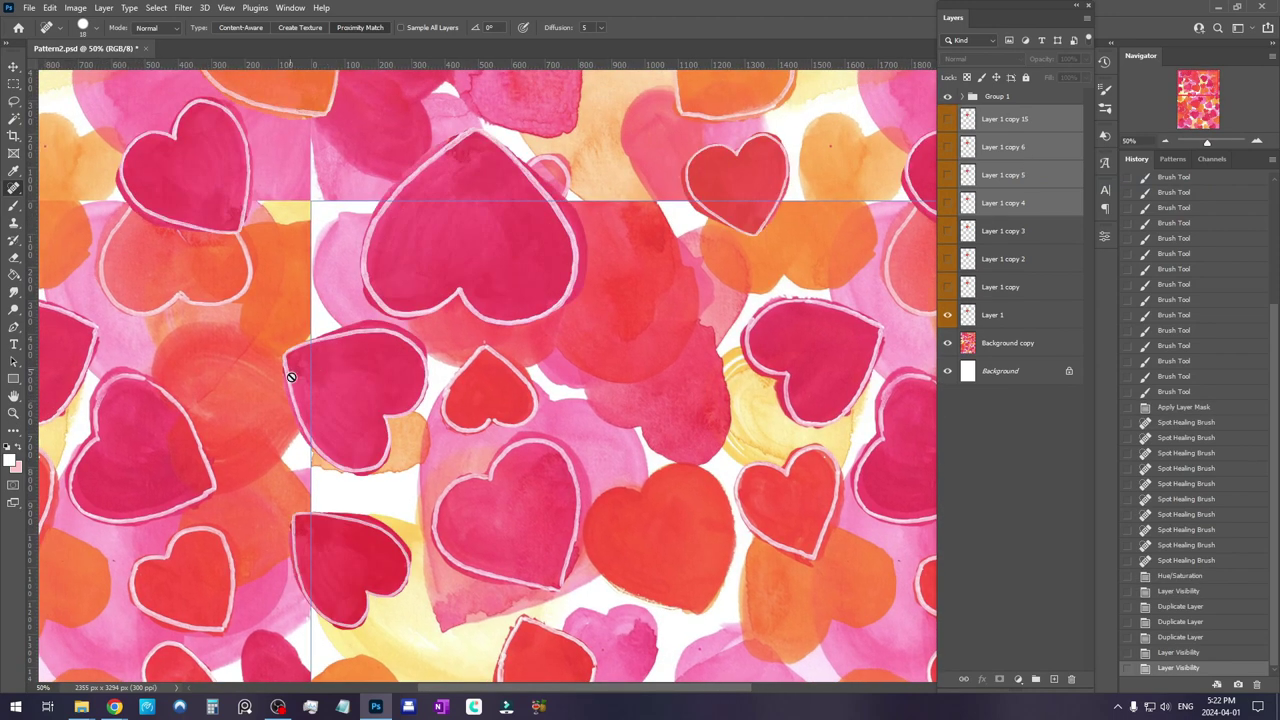
{"action": "left_click", "coordinate": [1252, 142]}
{"action": "left_click_drag", "start_coordinate": [603, 369], "coordinate": [685, 317]}
{"action": "key", "text": "v"}
{"action": "left_click_drag", "start_coordinate": [712, 463], "coordinate": [430, 197]}
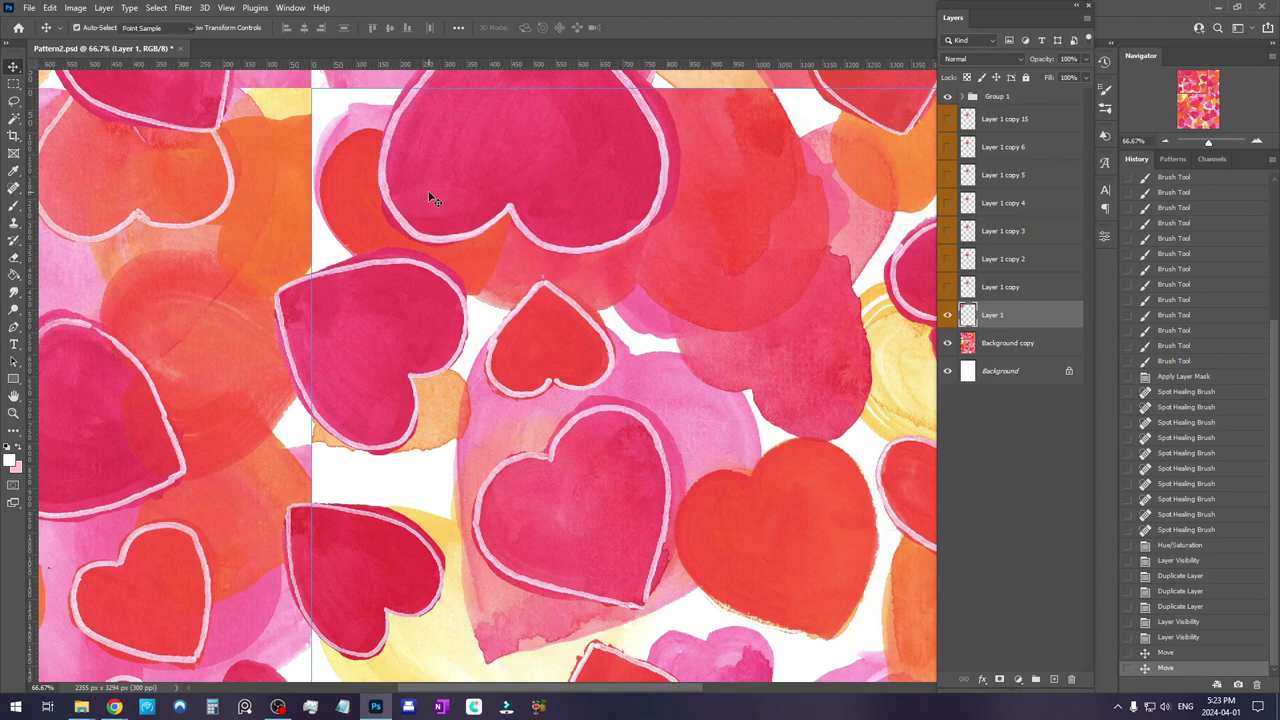
Recolor the Layer 1 heart to orange using Hue/Saturation with hue +11
{"action": "key", "text": "ctrl+u"}
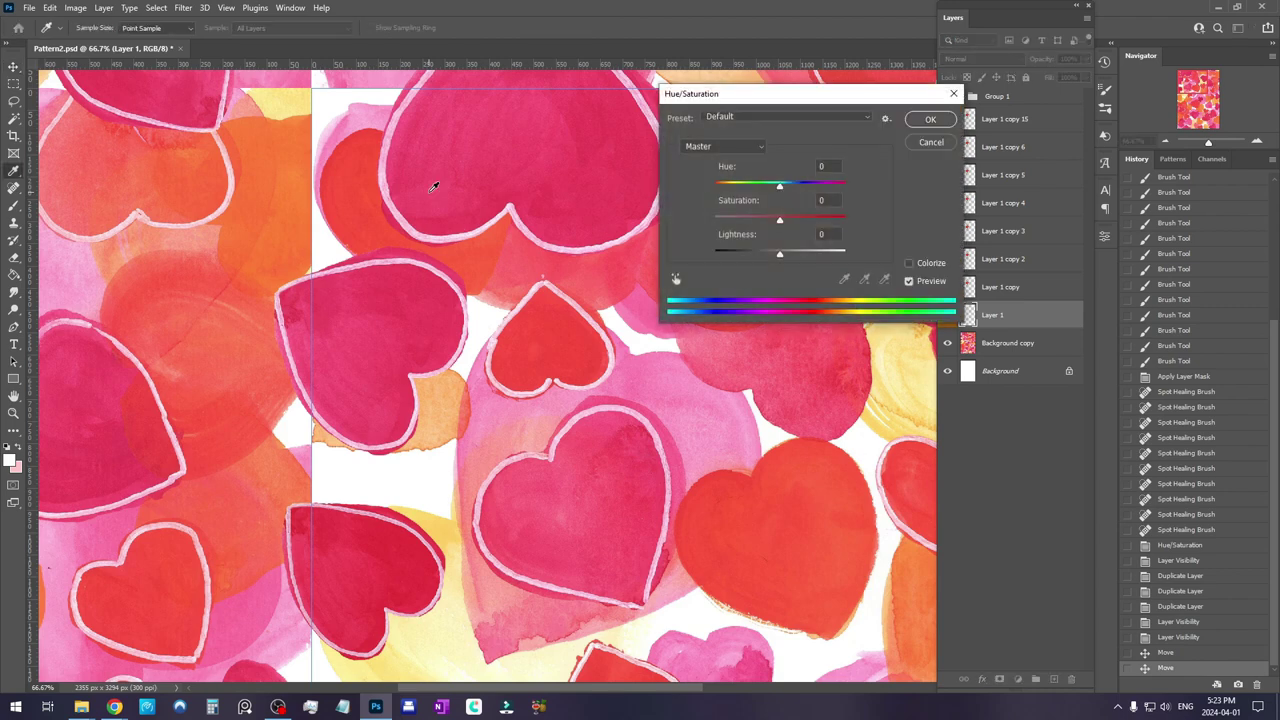
{"action": "left_click", "coordinate": [789, 188]}
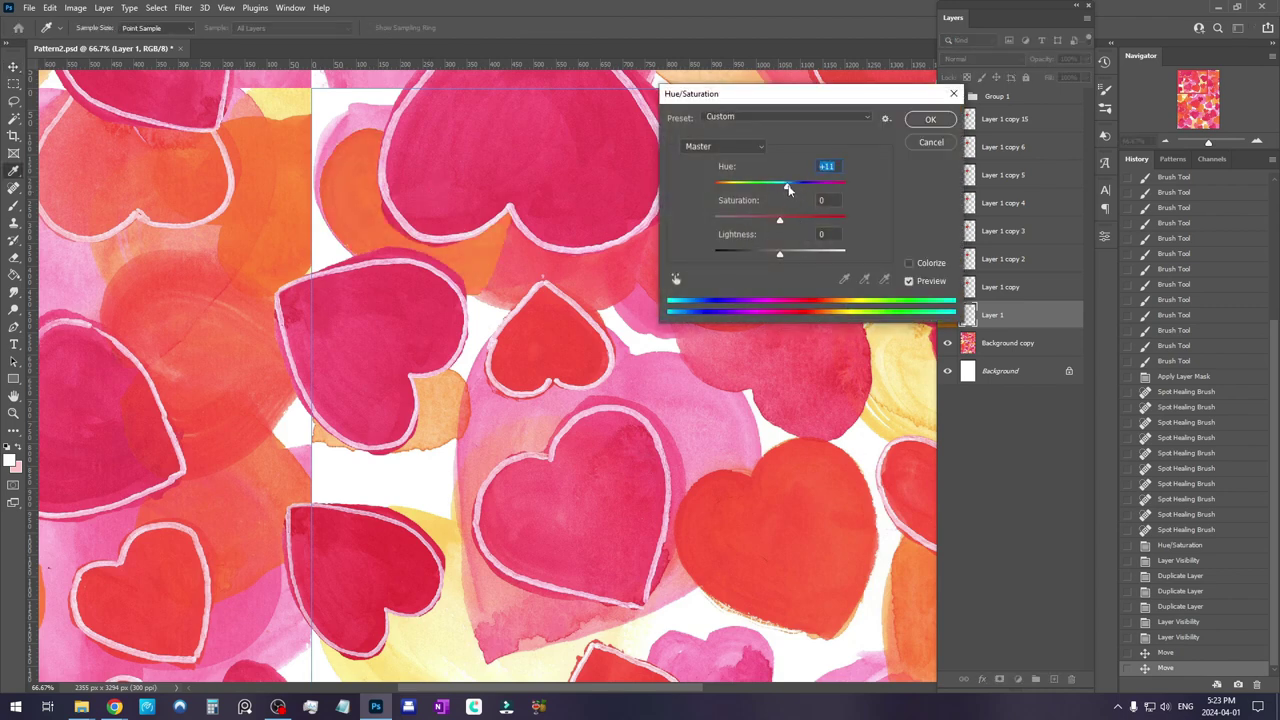
{"action": "left_click", "coordinate": [930, 120]}
Transform the orange heart to about 96% scale and -92.94° rotation, placing it across the vertical seam just below the horizontal one
{"action": "left_click", "coordinate": [14, 84]}
{"action": "right_click", "coordinate": [404, 250]}
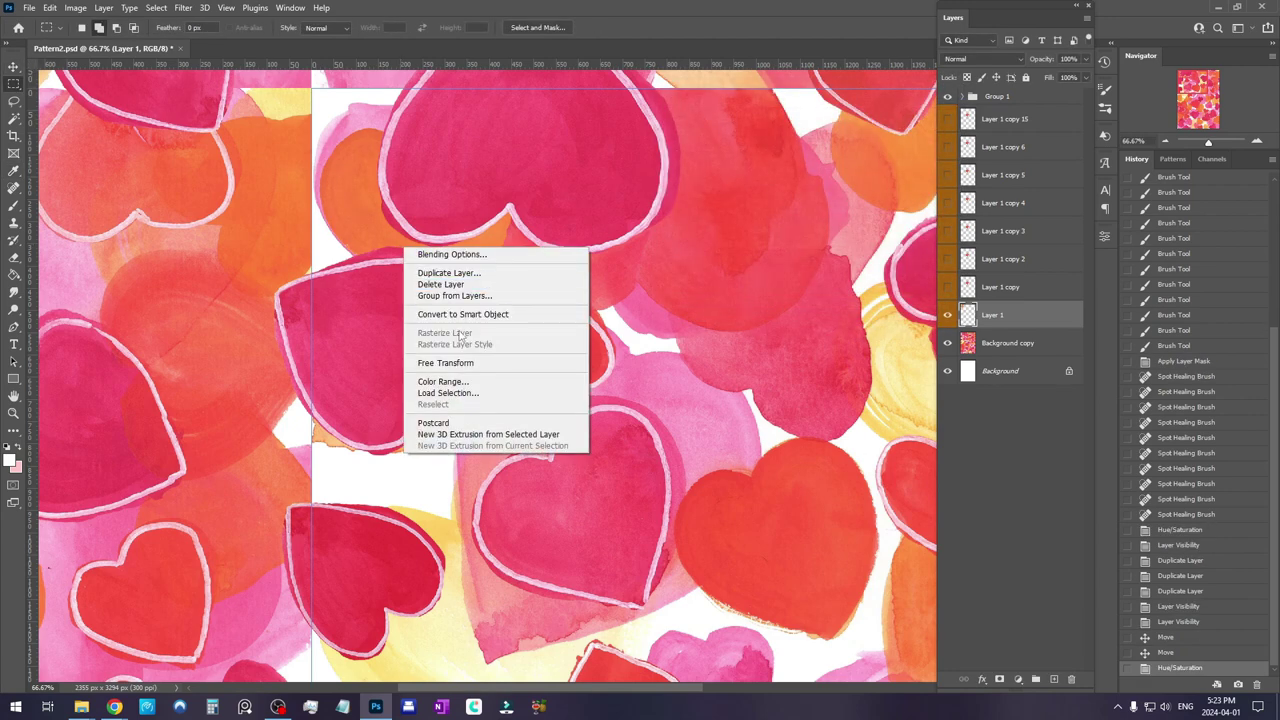
{"action": "left_click", "coordinate": [460, 365]}
{"action": "left_click_drag", "start_coordinate": [594, 290], "coordinate": [316, 190]}
{"action": "left_click_drag", "start_coordinate": [443, 236], "coordinate": [441, 196]}
{"action": "left_click_drag", "start_coordinate": [348, 219], "coordinate": [338, 195]}
{"action": "left_click_drag", "start_coordinate": [393, 102], "coordinate": [378, 113]}
{"action": "left_click_drag", "start_coordinate": [466, 135], "coordinate": [476, 115]}
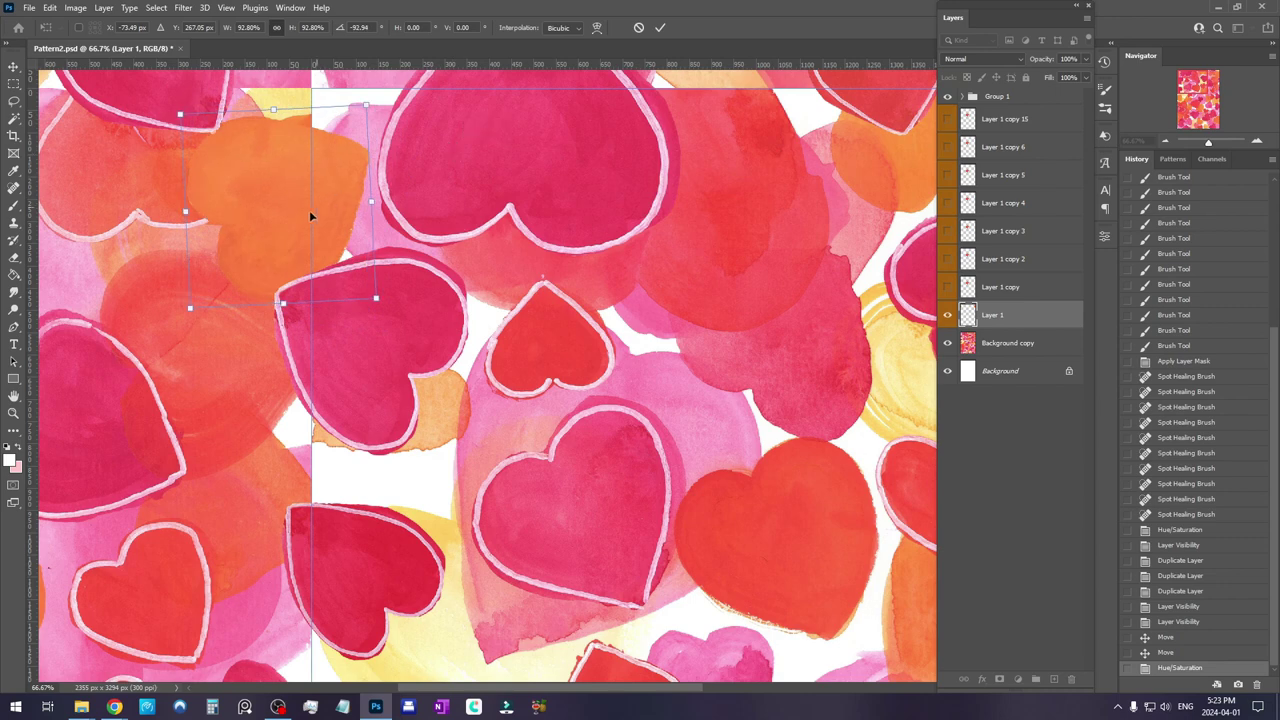
{"action": "mouse_move", "coordinate": [320, 200]}
{"action": "left_mouse_down"}
{"action": "mouse_move", "coordinate": [344, 163]}
{"action": "mouse_move", "coordinate": [420, 170]}
{"action": "mouse_move", "coordinate": [354, 209]}
{"action": "mouse_move", "coordinate": [309, 202]}
{"action": "left_mouse_up"}
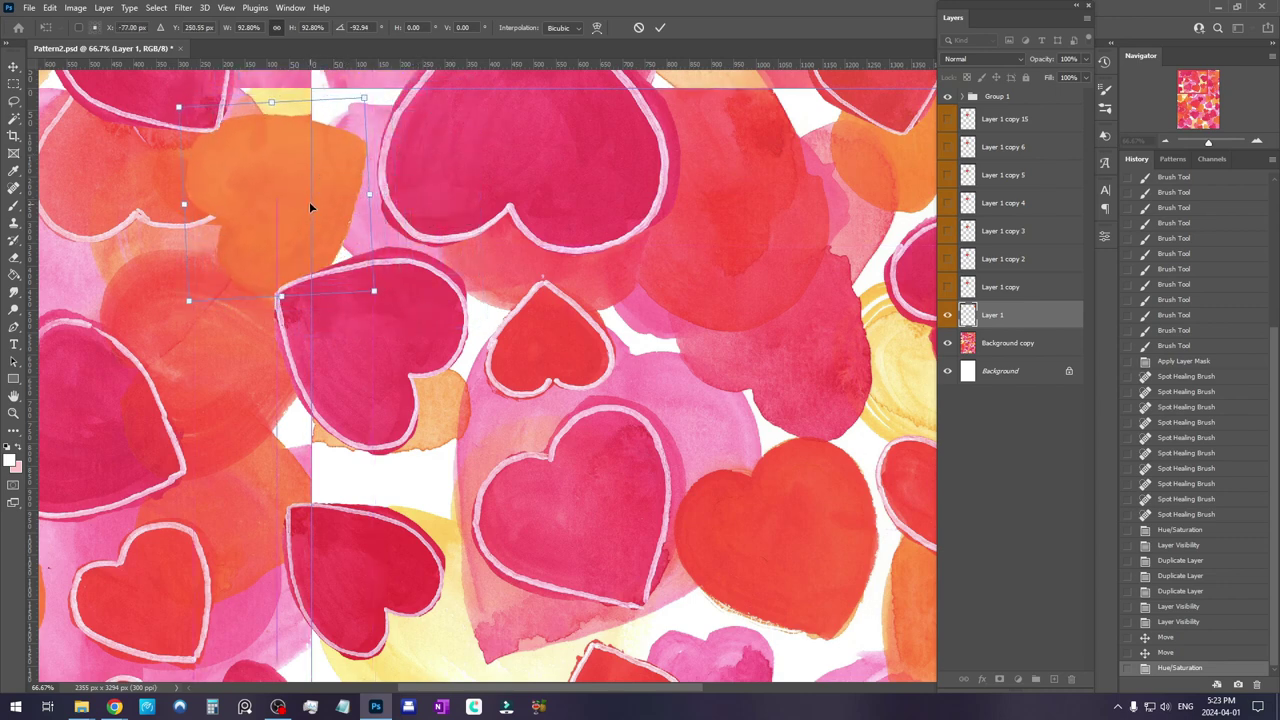
{"action": "left_click_drag", "start_coordinate": [272, 102], "coordinate": [273, 94]}
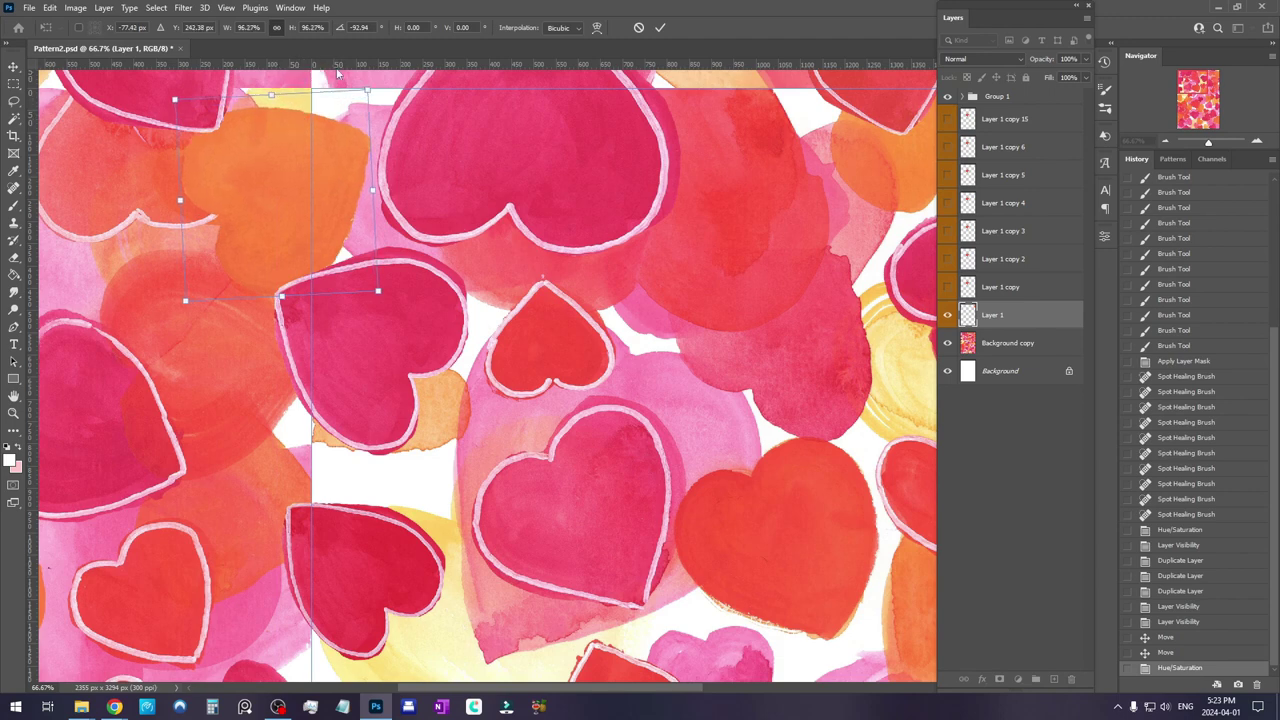
{"action": "key", "text": "Return"}
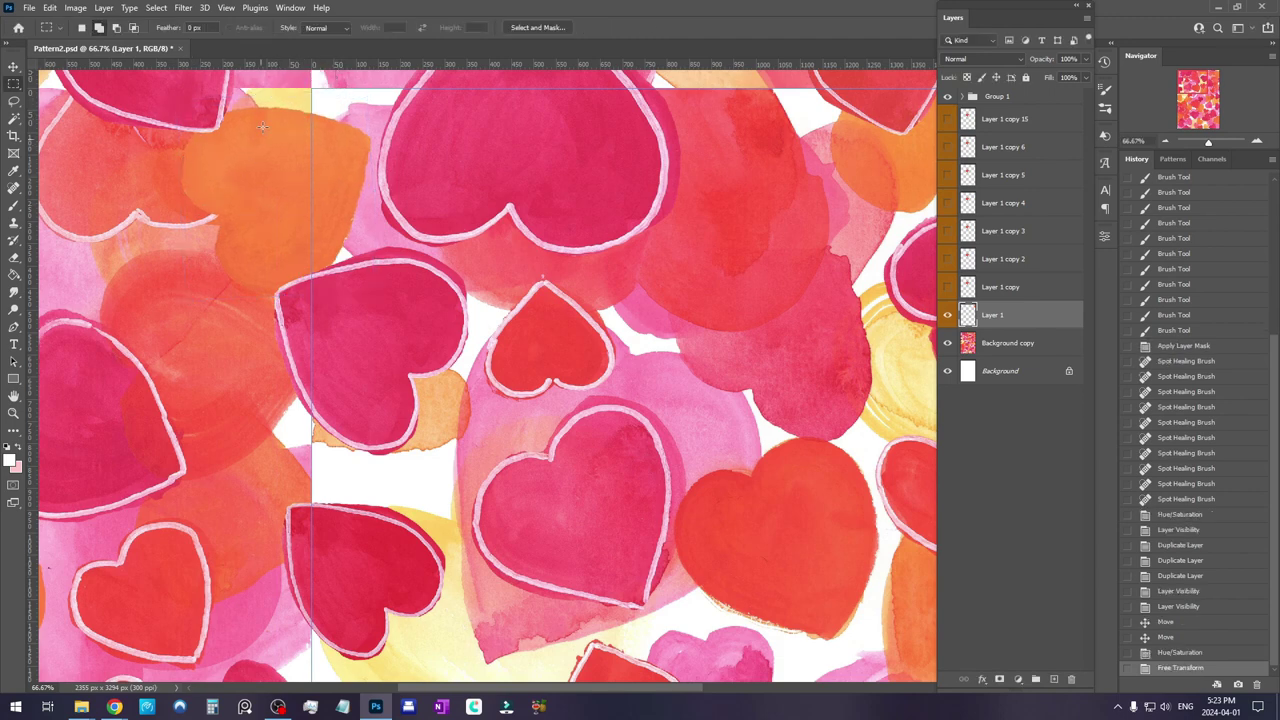
Add a layer mask to Layer 1 and paint out the orange heart where it covers the neighboring outlined heart
{"action": "left_click_drag", "start_coordinate": [346, 205], "coordinate": [423, 277]}
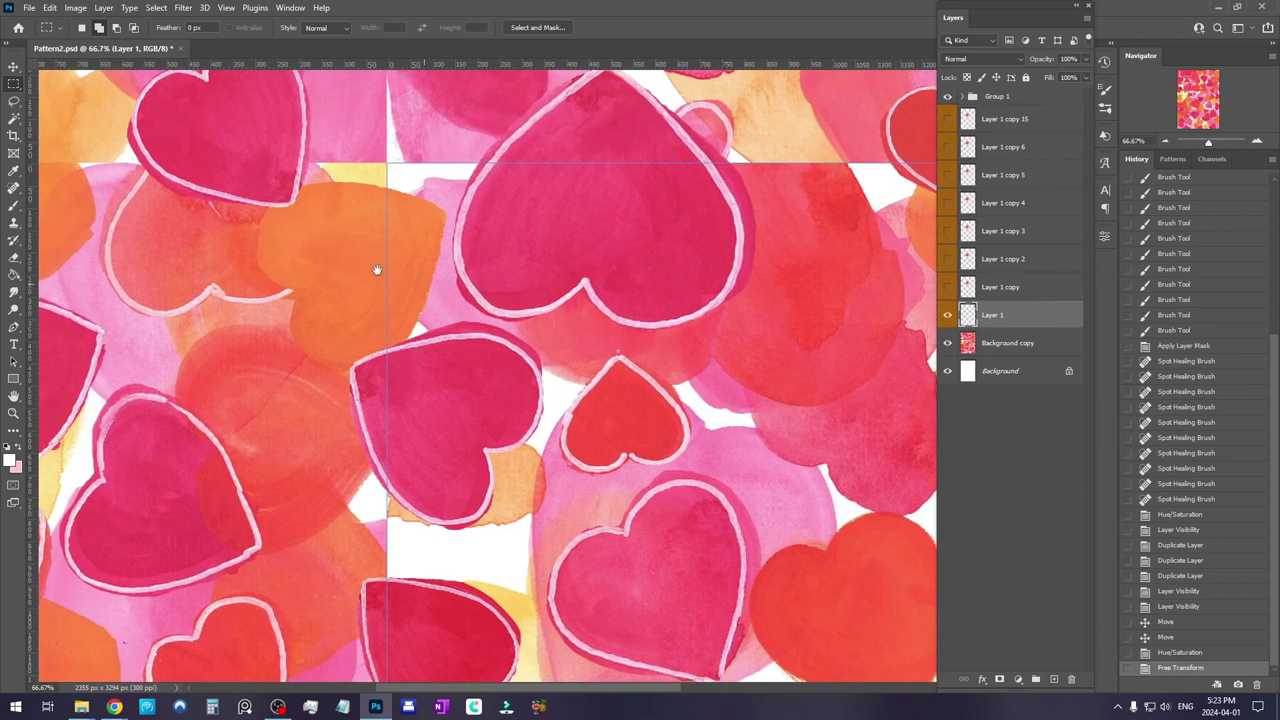
{"action": "left_click", "coordinate": [280, 290]}
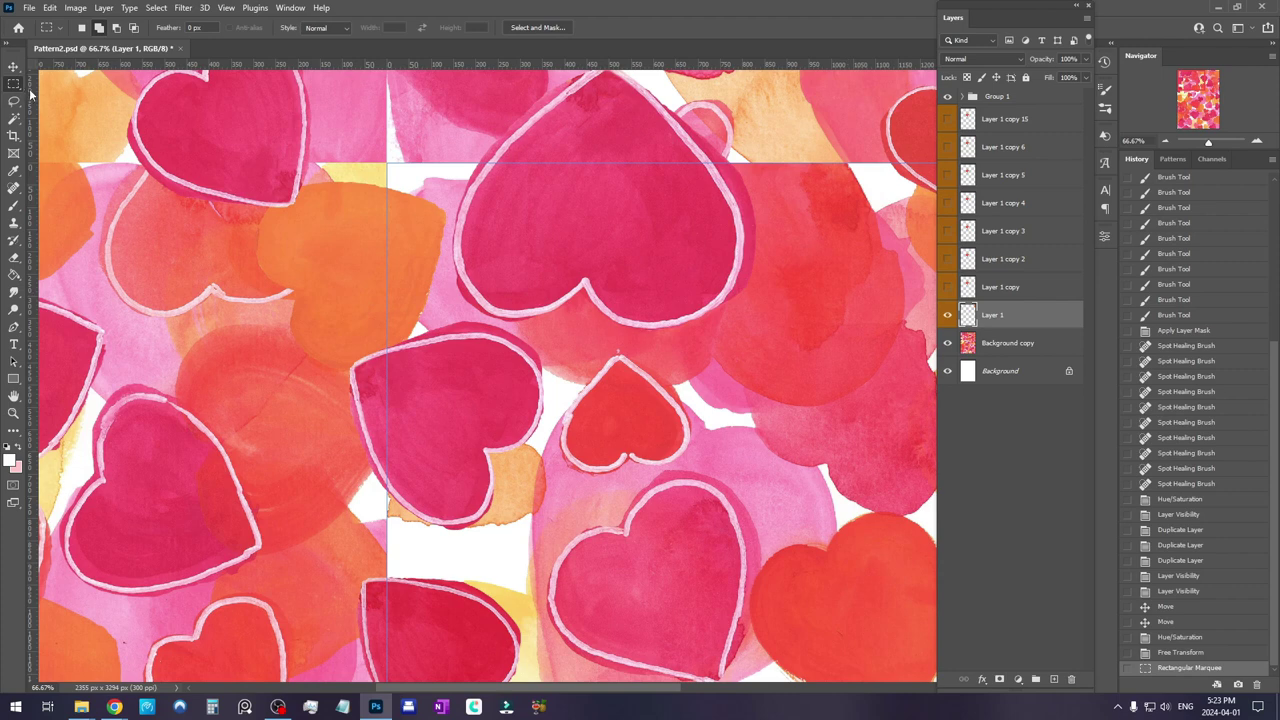
{"action": "key", "text": "ctrl+d"}
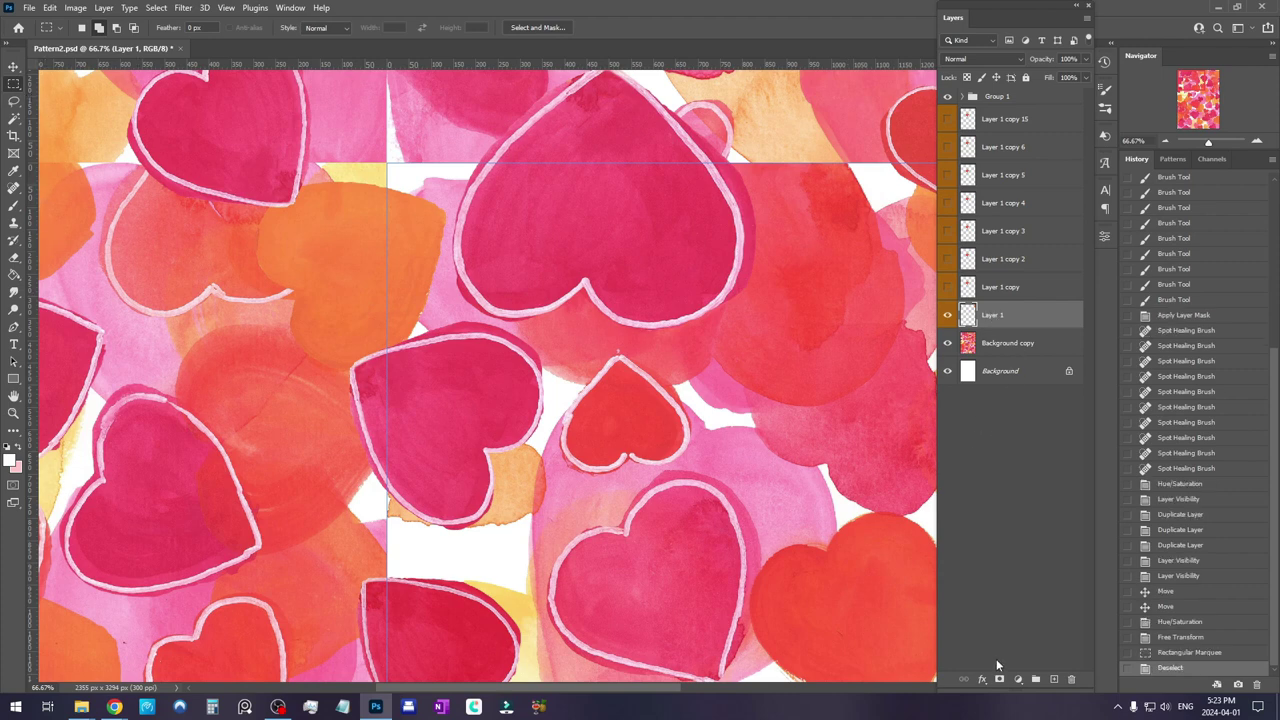
{"action": "left_click", "coordinate": [1001, 679]}
{"action": "left_click", "coordinate": [13, 204]}
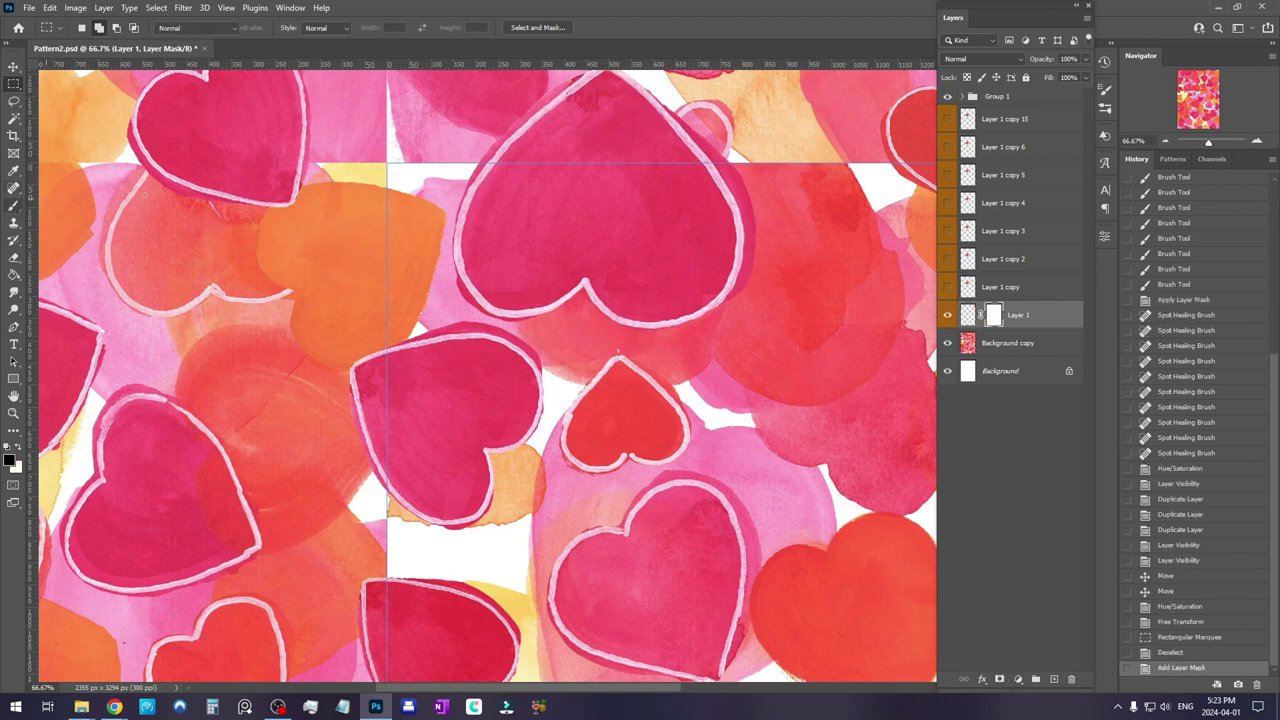
{"action": "right_click", "coordinate": [380, 208]}
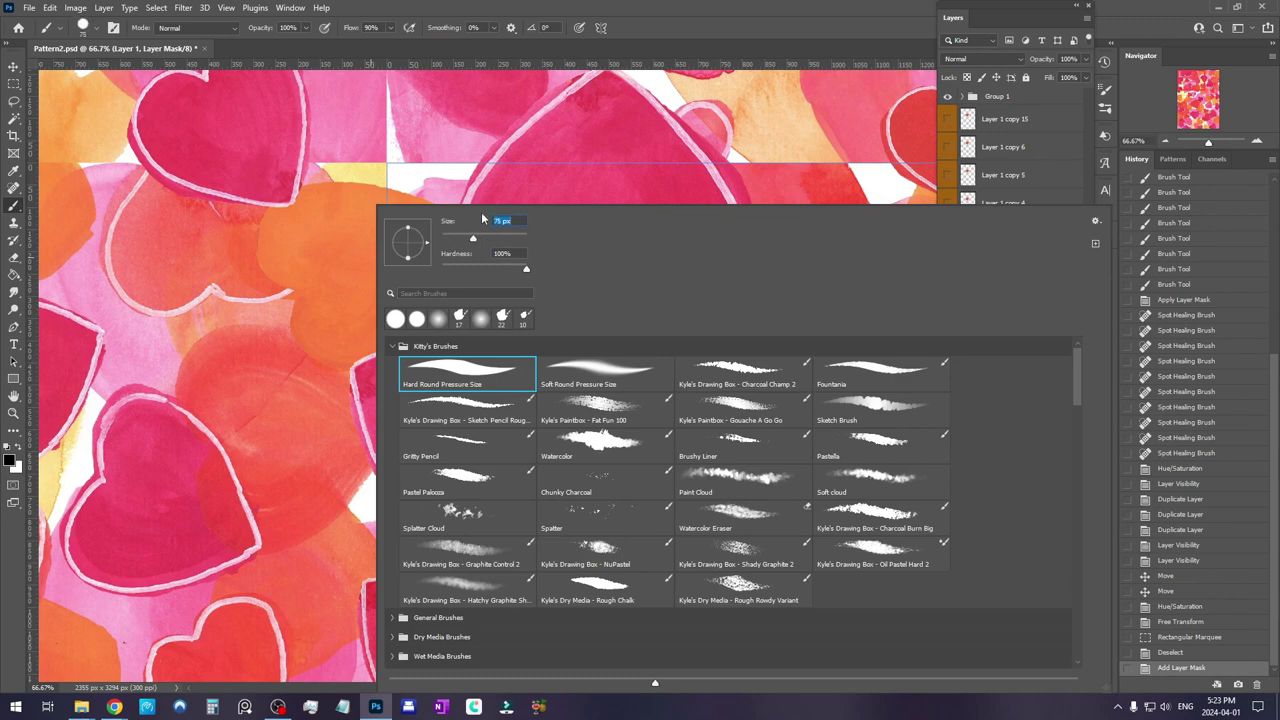
{"action": "left_click", "coordinate": [649, 4]}
{"action": "mouse_move", "coordinate": [262, 228]}
{"action": "left_mouse_down"}
{"action": "mouse_move", "coordinate": [287, 289]}
{"action": "mouse_move", "coordinate": [299, 286]}
{"action": "mouse_move", "coordinate": [278, 159]}
{"action": "mouse_move", "coordinate": [287, 213]}
{"action": "mouse_move", "coordinate": [309, 239]}
{"action": "mouse_move", "coordinate": [314, 204]}
{"action": "mouse_move", "coordinate": [315, 271]}
{"action": "mouse_move", "coordinate": [298, 305]}
{"action": "left_mouse_up"}
{"action": "left_click", "coordinate": [1256, 141]}
{"action": "left_click_drag", "start_coordinate": [508, 236], "coordinate": [742, 320]}
{"action": "left_click", "coordinate": [1257, 142]}
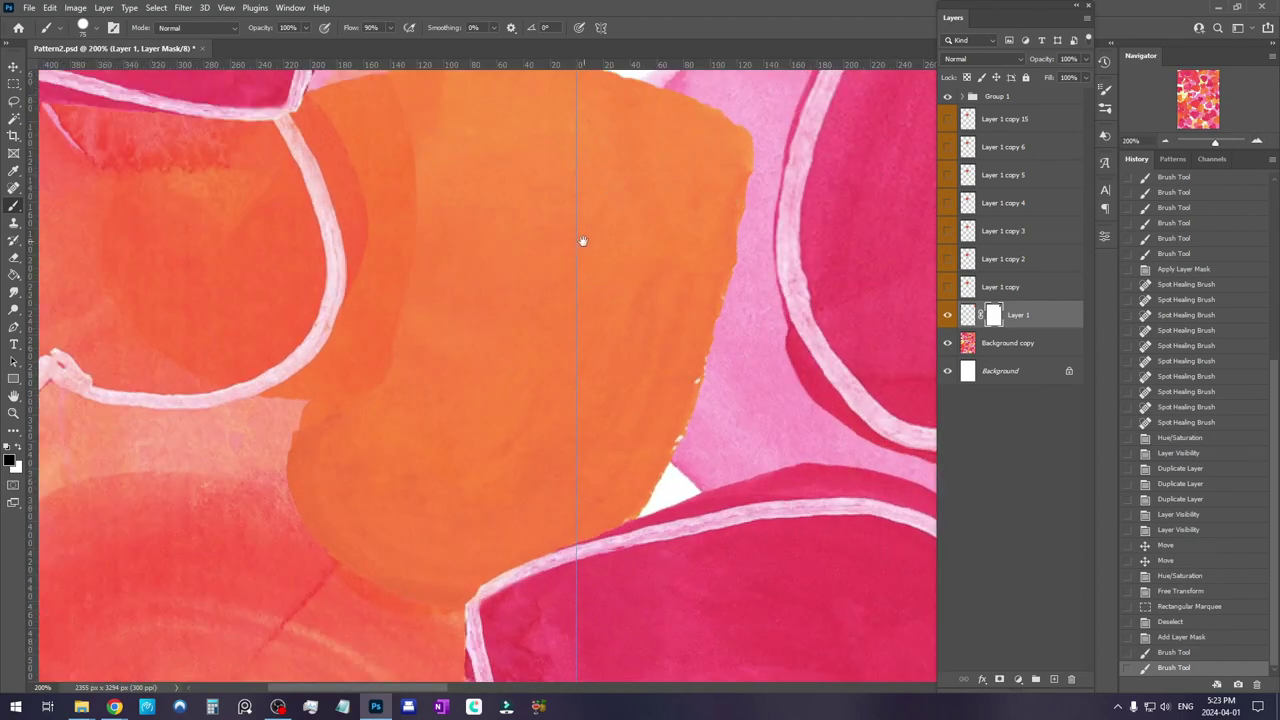
Refine the orange heart's mask around the neighboring heart's white outline, alternating black and white with a smaller brush, down to 23 px
{"action": "left_click_drag", "start_coordinate": [563, 234], "coordinate": [617, 320]}
{"action": "key", "text": "x"}
{"action": "right_click", "coordinate": [552, 238]}
{"action": "left_click", "coordinate": [627, 235]}
{"action": "left_click_drag", "start_coordinate": [428, 160], "coordinate": [464, 216]}
{"action": "right_click", "coordinate": [485, 208]}
{"action": "left_click", "coordinate": [557, 237]}
{"action": "mouse_move", "coordinate": [434, 144]}
{"action": "left_mouse_down"}
{"action": "mouse_move", "coordinate": [385, 148]}
{"action": "mouse_move", "coordinate": [372, 180]}
{"action": "left_mouse_up"}
{"action": "key", "text": "x"}
{"action": "mouse_move", "coordinate": [478, 262]}
{"action": "left_mouse_down"}
{"action": "mouse_move", "coordinate": [483, 163]}
{"action": "mouse_move", "coordinate": [487, 254]}
{"action": "left_mouse_up"}
{"action": "key", "text": "x"}
{"action": "mouse_move", "coordinate": [428, 180]}
{"action": "left_mouse_down"}
{"action": "mouse_move", "coordinate": [404, 180]}
{"action": "mouse_move", "coordinate": [458, 287]}
{"action": "left_mouse_up"}
{"action": "mouse_move", "coordinate": [508, 308]}
{"action": "left_mouse_down"}
{"action": "mouse_move", "coordinate": [523, 217]}
{"action": "mouse_move", "coordinate": [516, 225]}
{"action": "left_mouse_up"}
{"action": "mouse_move", "coordinate": [453, 254]}
{"action": "left_mouse_down"}
{"action": "mouse_move", "coordinate": [430, 296]}
{"action": "mouse_move", "coordinate": [447, 179]}
{"action": "mouse_move", "coordinate": [448, 269]}
{"action": "mouse_move", "coordinate": [440, 205]}
{"action": "left_mouse_up"}
{"action": "mouse_move", "coordinate": [408, 343]}
{"action": "left_mouse_down"}
{"action": "mouse_move", "coordinate": [395, 372]}
{"action": "mouse_move", "coordinate": [420, 374]}
{"action": "mouse_move", "coordinate": [390, 431]}
{"action": "mouse_move", "coordinate": [466, 343]}
{"action": "mouse_move", "coordinate": [475, 390]}
{"action": "left_mouse_up"}
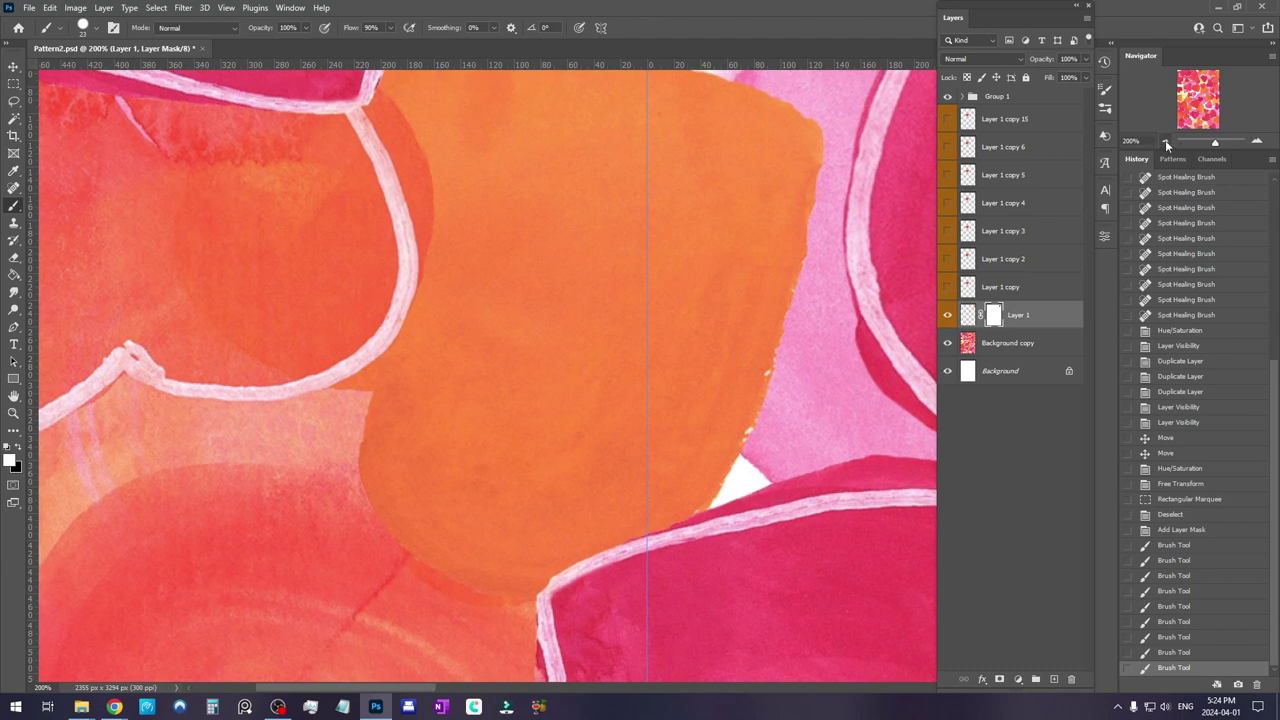
Enlarge the pink heart on Layer 1 copy at 152.77° rotation and position it over the seam crossing above the orange heart
{"action": "left_click", "coordinate": [1166, 142]}
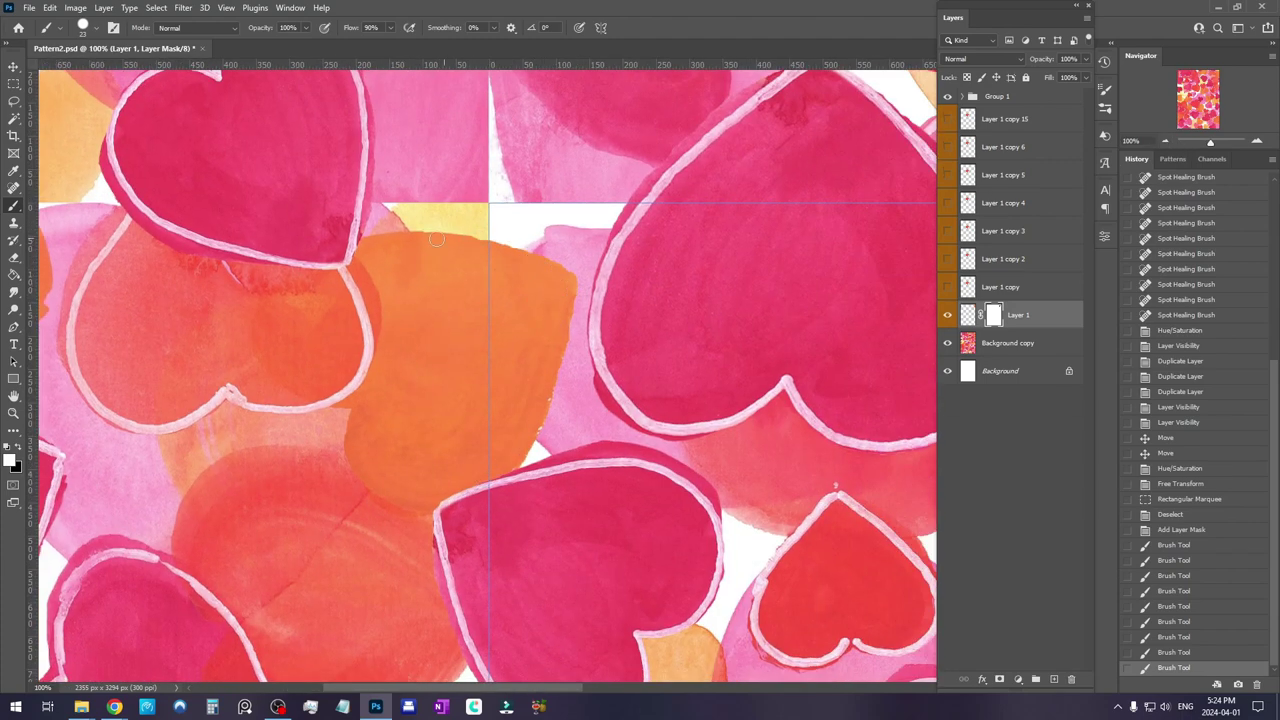
{"action": "left_click", "coordinate": [1166, 142]}
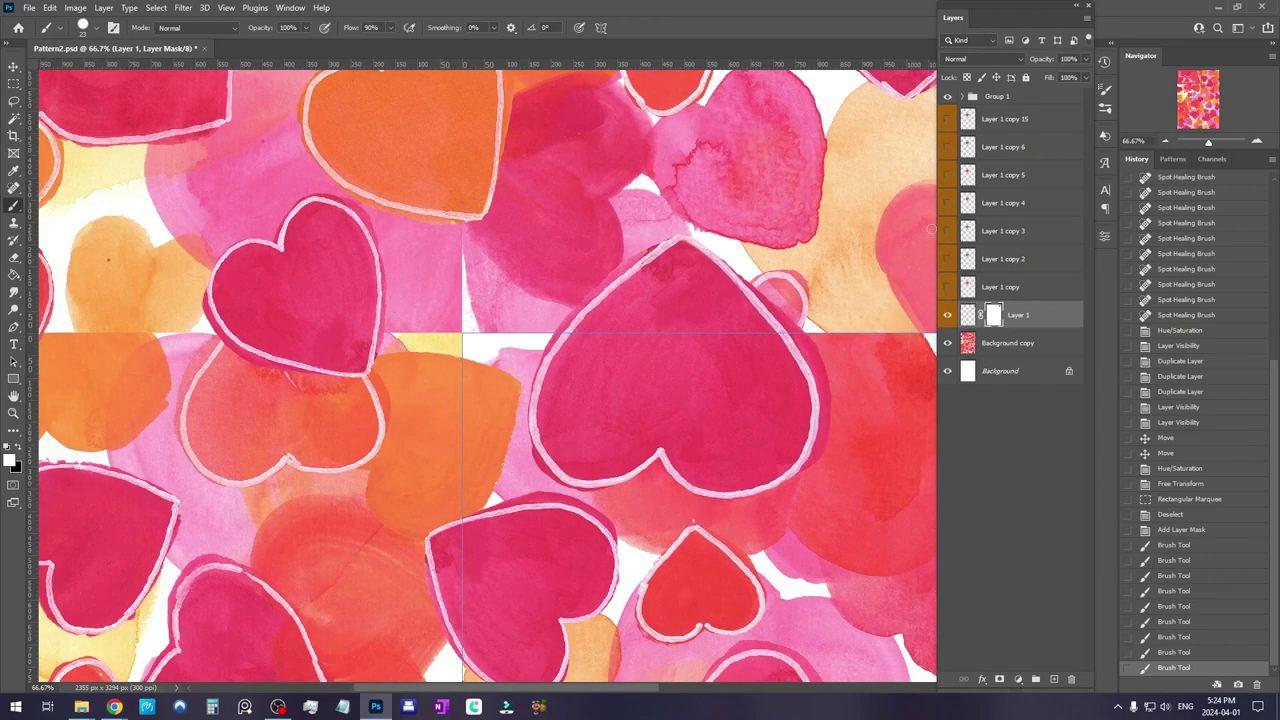
{"action": "mouse_move", "coordinate": [730, 304]}
{"action": "left_mouse_down"}
{"action": "mouse_move", "coordinate": [706, 334]}
{"action": "mouse_move", "coordinate": [712, 315]}
{"action": "left_mouse_up"}
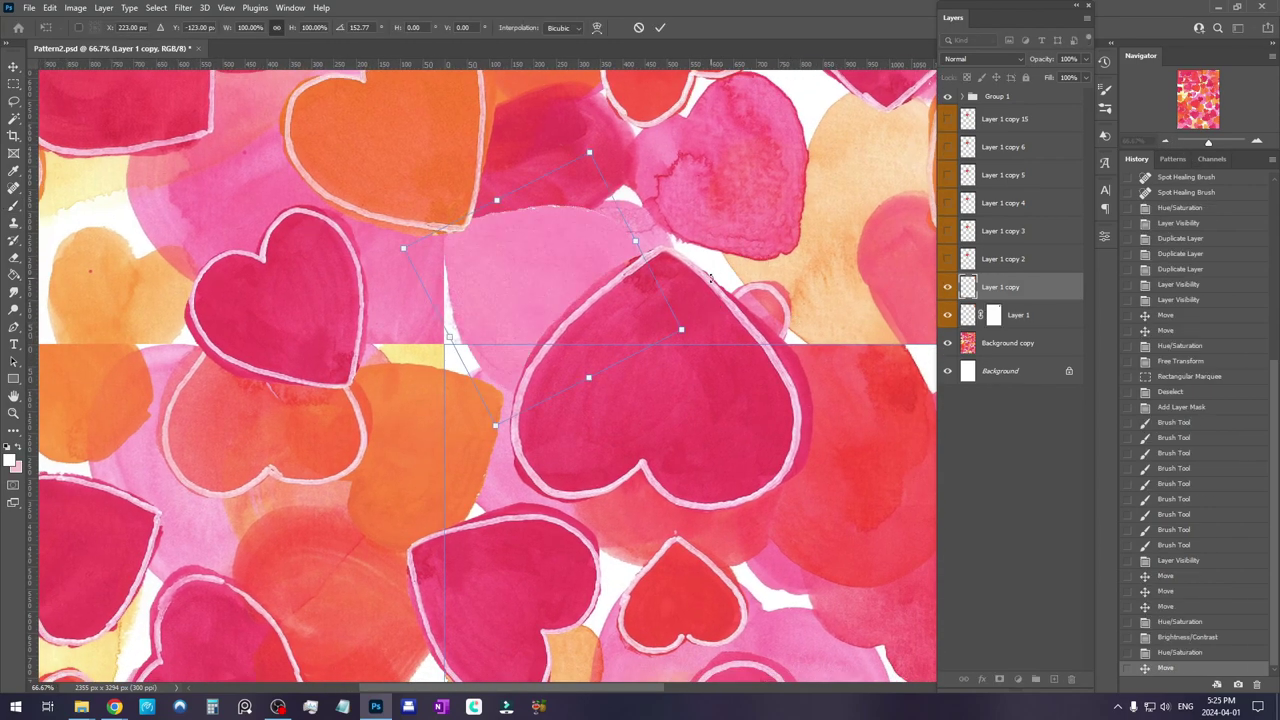
{"action": "left_click_drag", "start_coordinate": [575, 252], "coordinate": [583, 271]}
{"action": "mouse_move", "coordinate": [601, 361]}
{"action": "left_mouse_down"}
{"action": "mouse_move", "coordinate": [637, 390]}
{"action": "mouse_move", "coordinate": [598, 338]}
{"action": "left_mouse_up"}
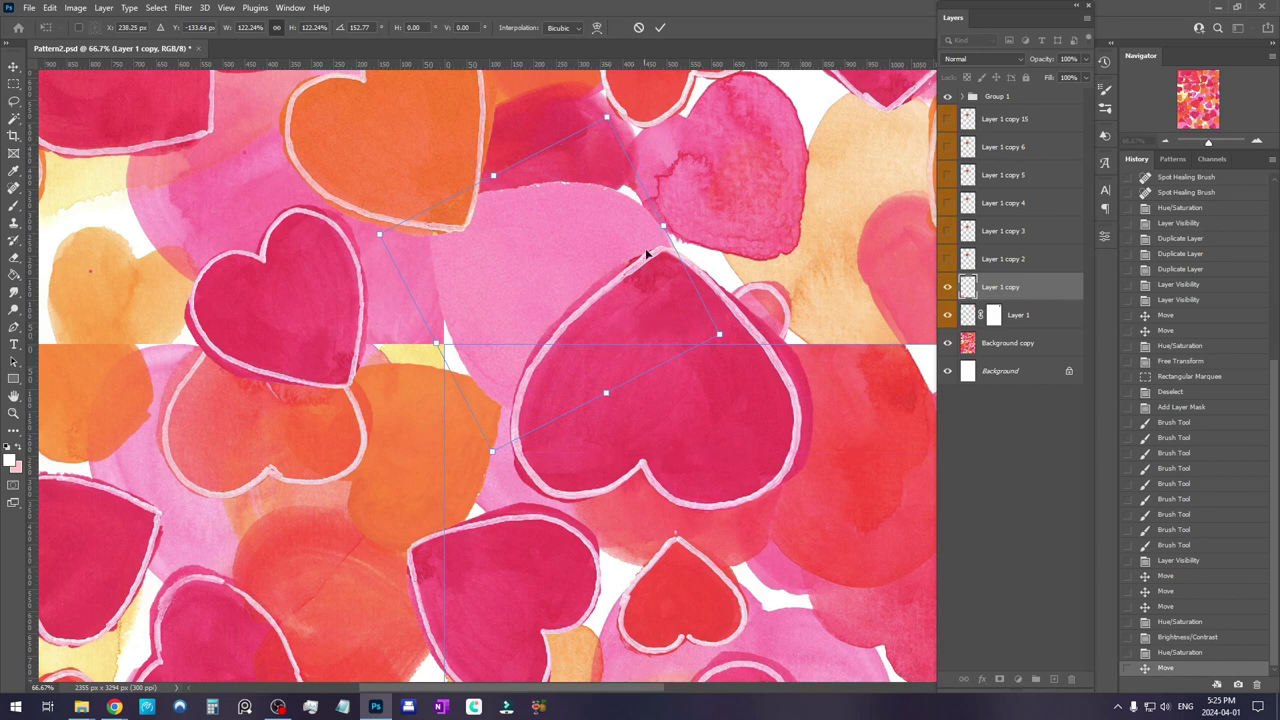
{"action": "left_click_drag", "start_coordinate": [664, 226], "coordinate": [670, 235]}
{"action": "key", "text": "Return"}
Add a layer mask to Background copy and paint out the straight pink edge along the horizontal seam above the yellow patch
{"action": "key", "text": "l"}
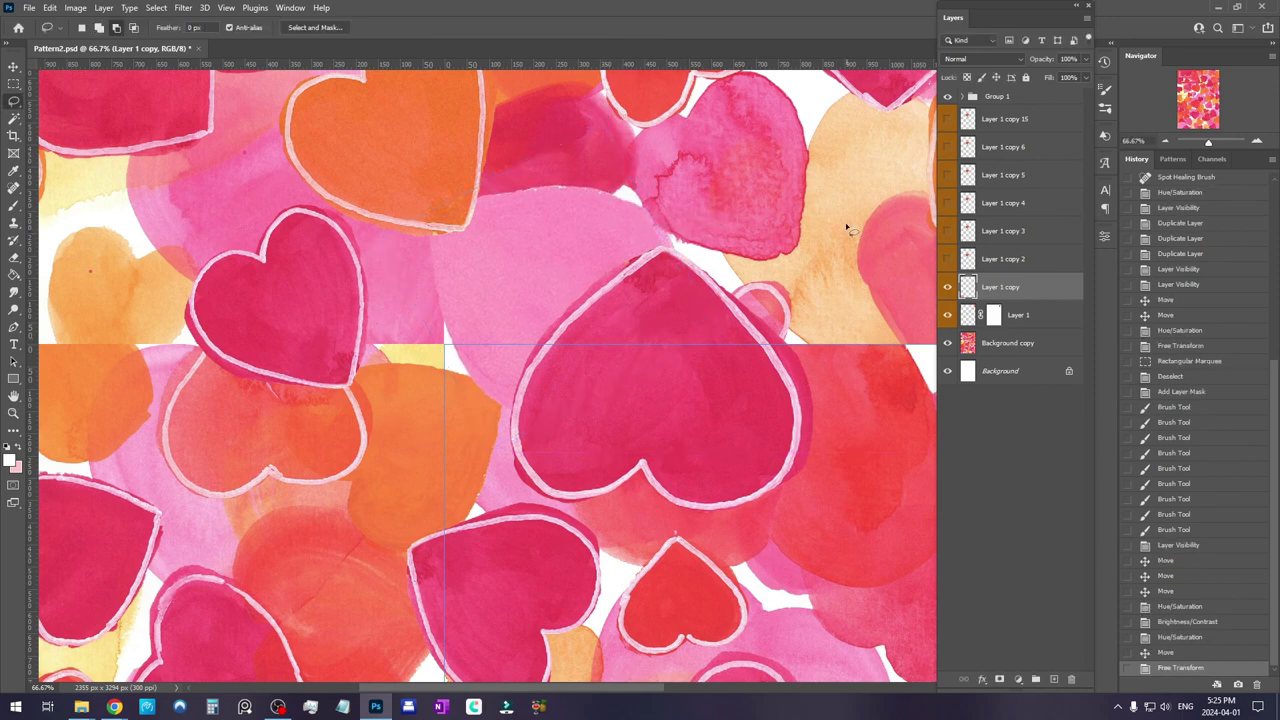
{"action": "left_click_drag", "start_coordinate": [396, 352], "coordinate": [436, 316]}
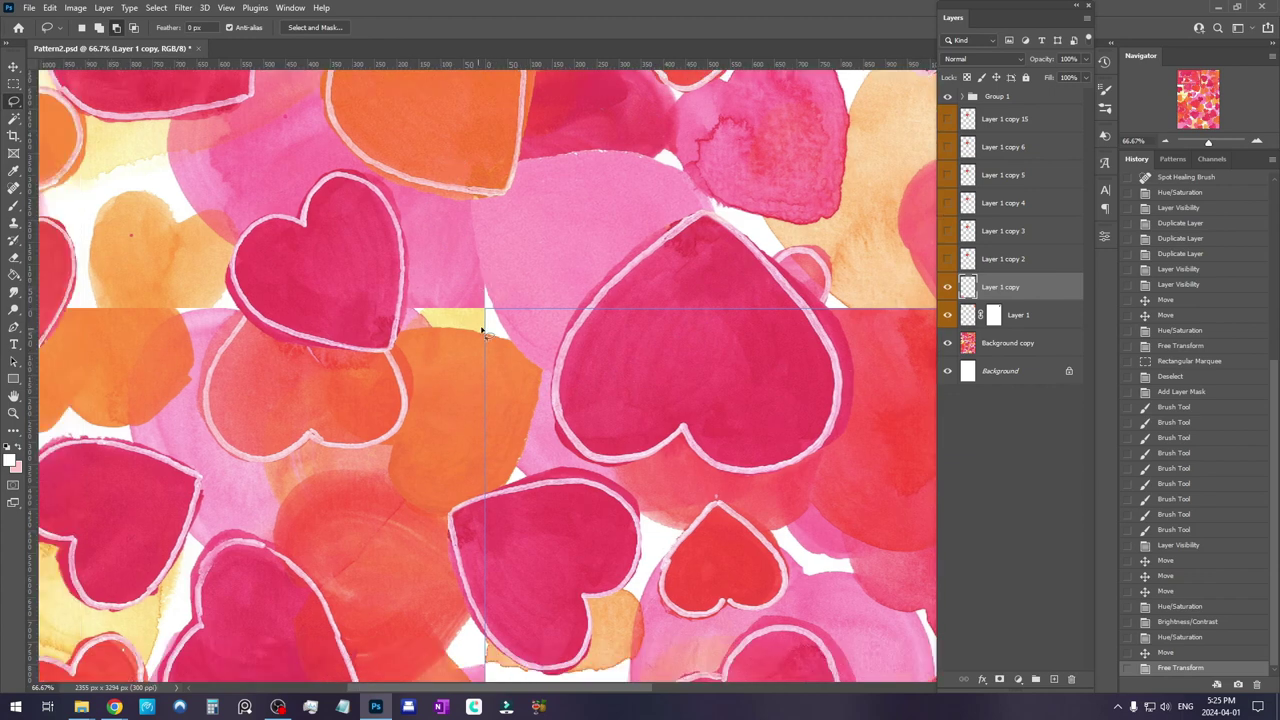
{"action": "left_click_drag", "start_coordinate": [712, 220], "coordinate": [662, 365]}
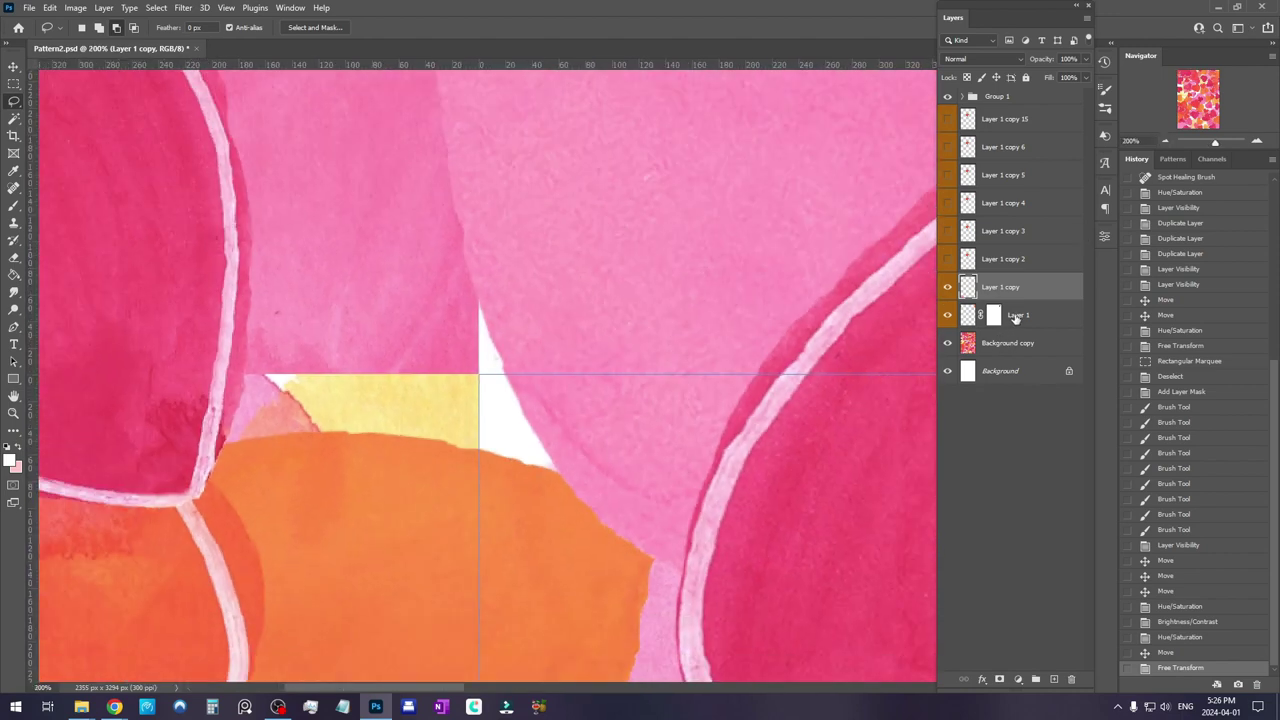
{"action": "left_click", "coordinate": [1019, 345]}
{"action": "left_click", "coordinate": [1000, 680]}
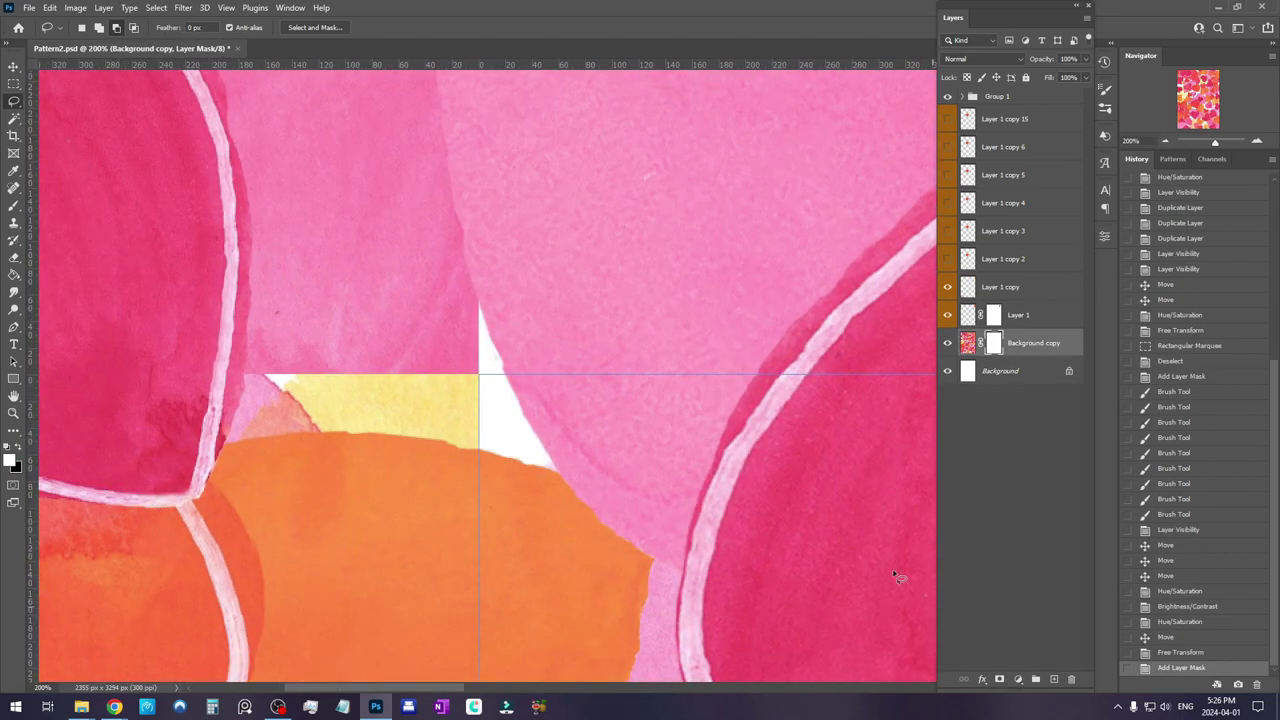
{"action": "left_click", "coordinate": [14, 204]}
{"action": "left_click_drag", "start_coordinate": [414, 300], "coordinate": [506, 275]}
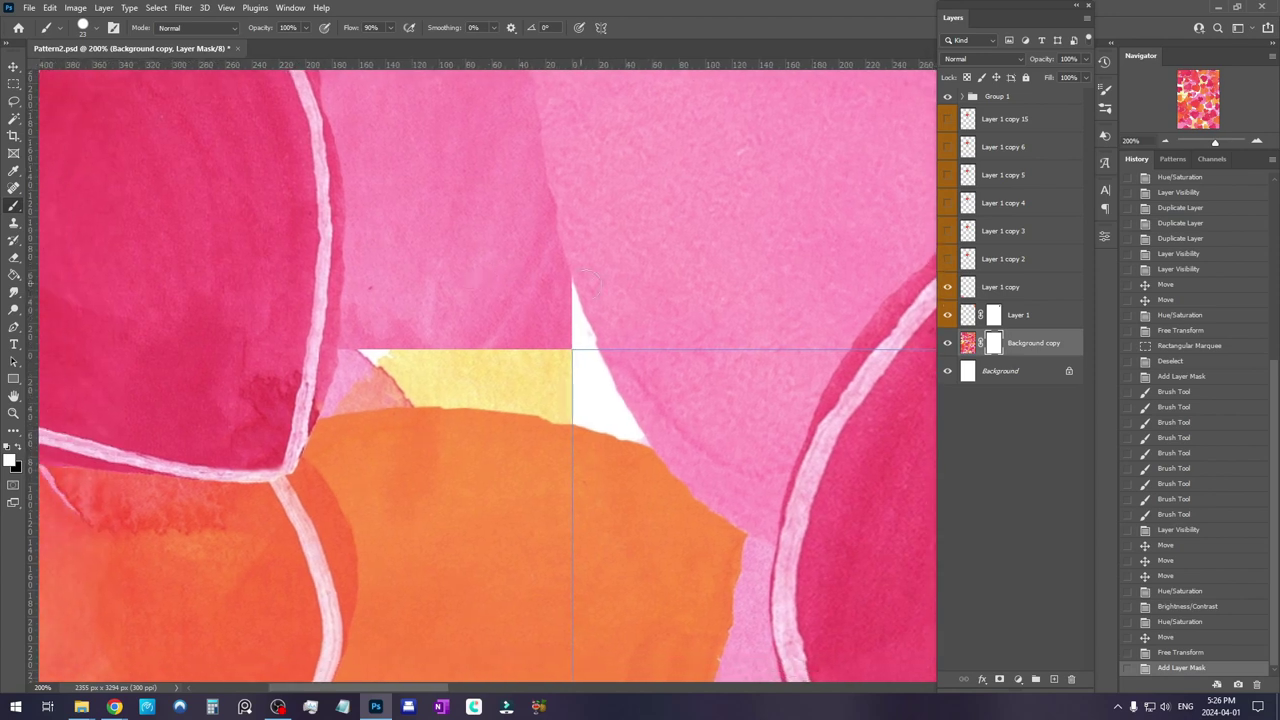
{"action": "mouse_move", "coordinate": [589, 371]}
{"action": "left_mouse_down"}
{"action": "mouse_move", "coordinate": [571, 409]}
{"action": "mouse_move", "coordinate": [551, 374]}
{"action": "mouse_move", "coordinate": [333, 379]}
{"action": "left_mouse_up"}
{"action": "key", "text": "x"}
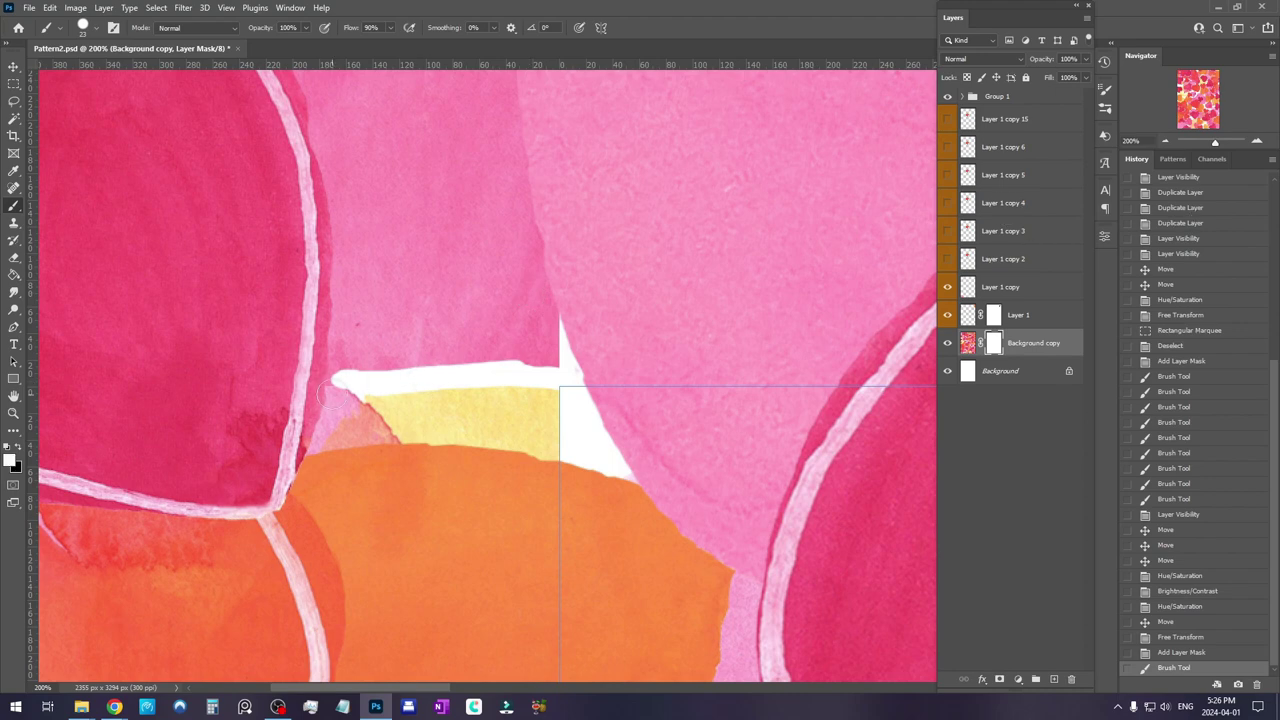
{"action": "left_click", "coordinate": [342, 396]}
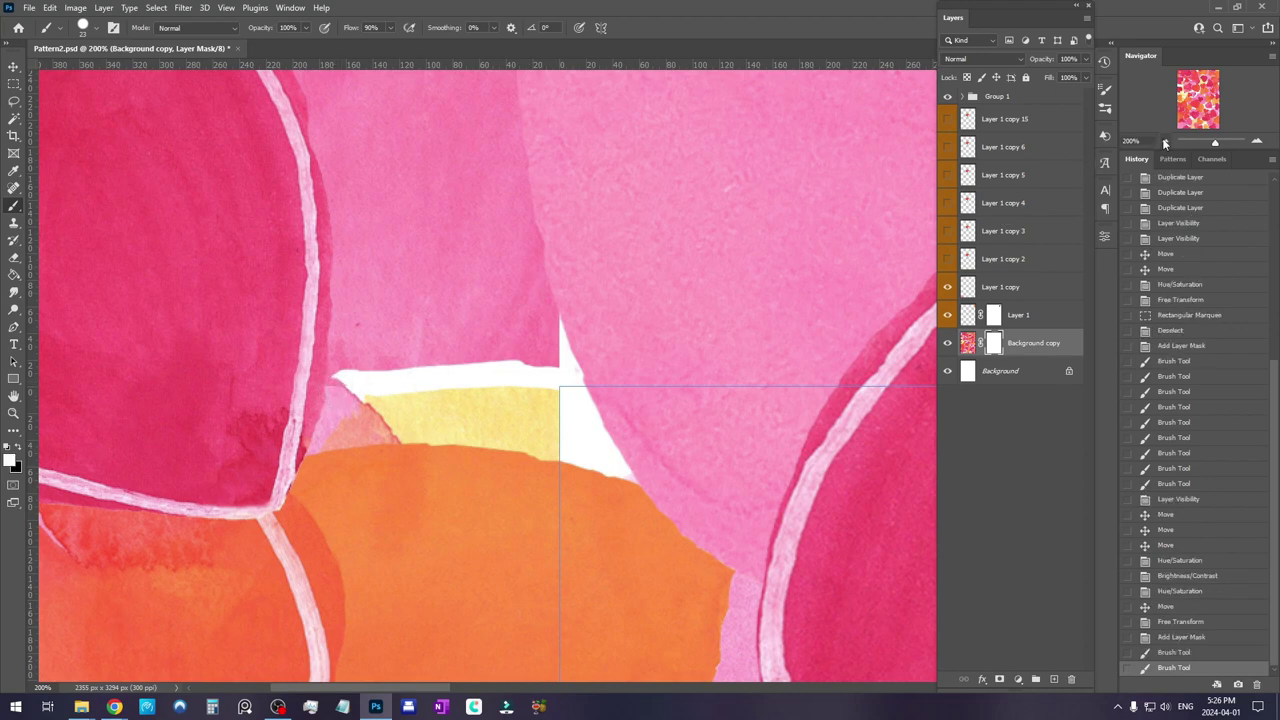
Mask away more of the pink edge above the yellow patch to form a natural slope, and apply the Background copy mask
{"action": "left_click", "coordinate": [1164, 142]}
{"action": "left_click", "coordinate": [1164, 142]}
{"action": "left_click_drag", "start_coordinate": [629, 277], "coordinate": [583, 434]}
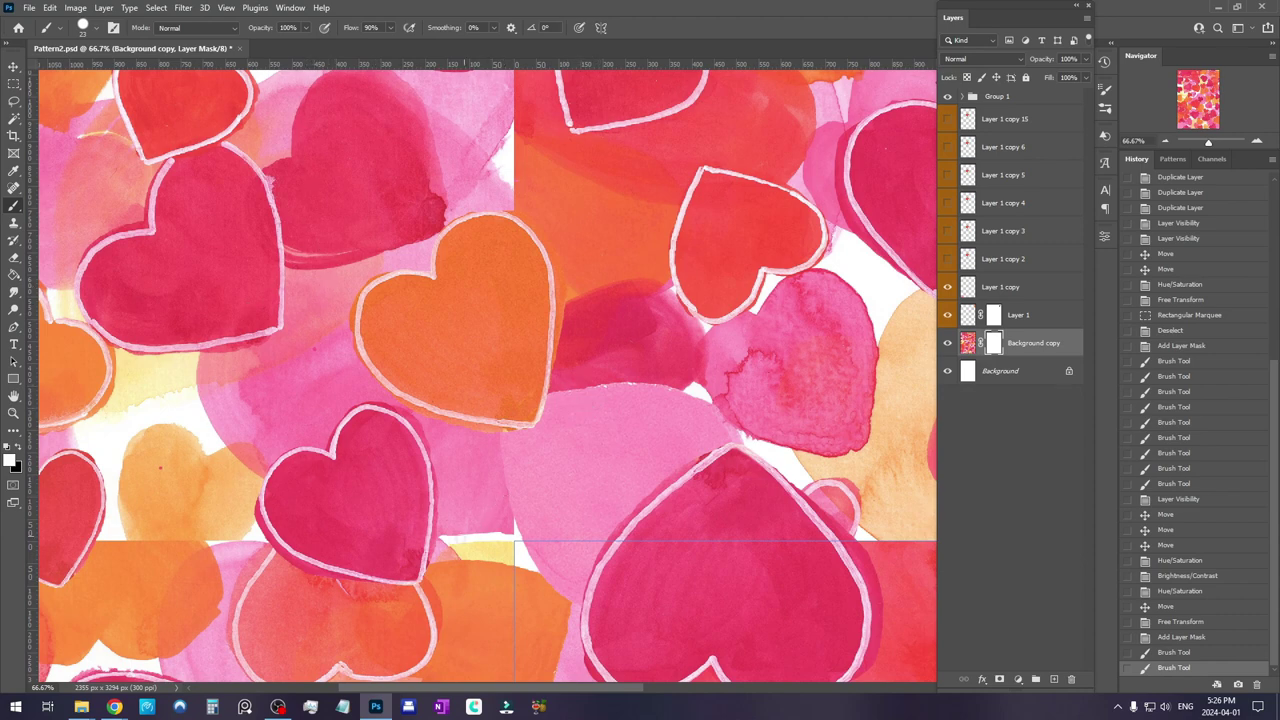
{"action": "left_click", "coordinate": [466, 533]}
{"action": "key", "text": "x"}
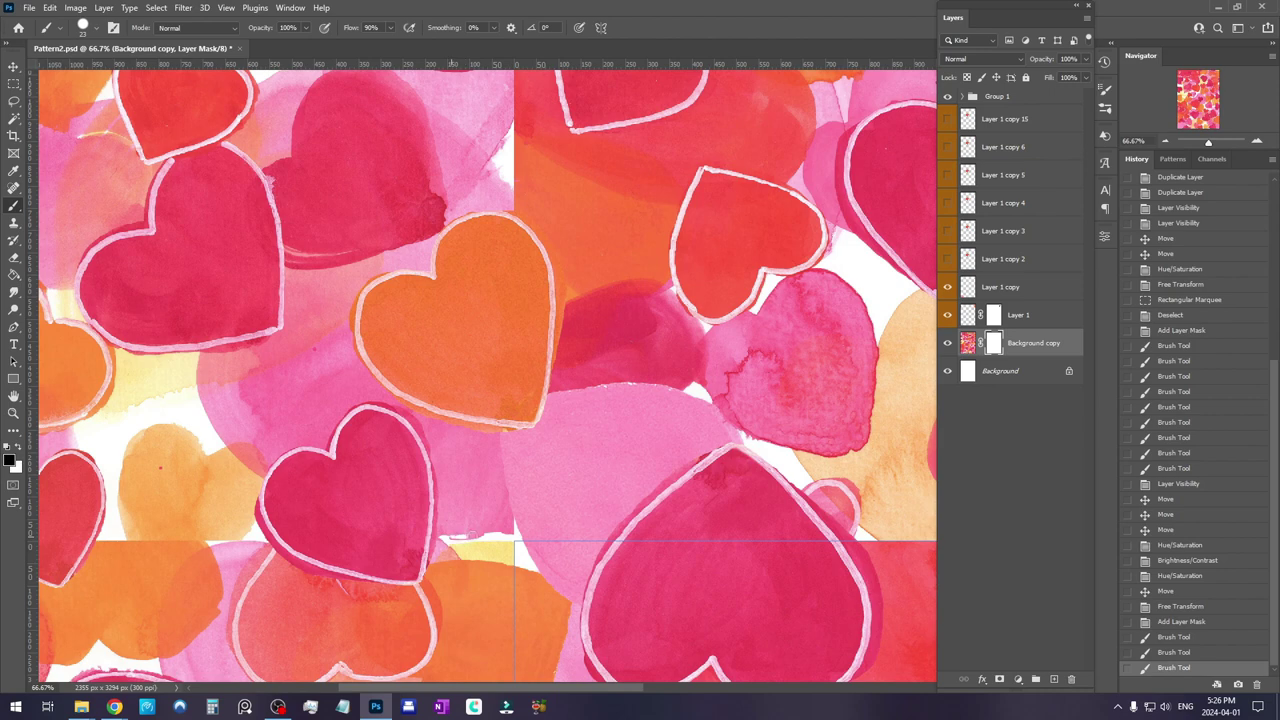
{"action": "left_click", "coordinate": [462, 536]}
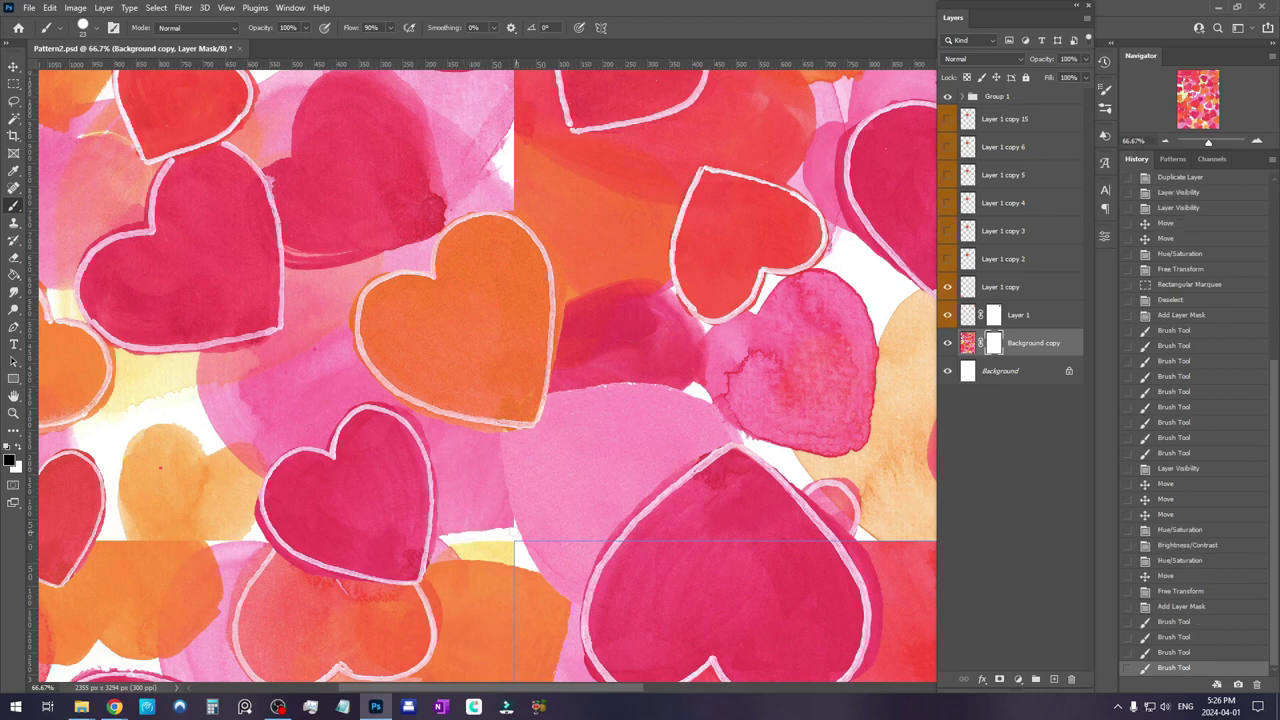
{"action": "left_click", "coordinate": [501, 532]}
{"action": "left_click", "coordinate": [496, 531]}
{"action": "left_click", "coordinate": [490, 531]}
{"action": "left_click", "coordinate": [485, 530]}
{"action": "left_click", "coordinate": [494, 528]}
{"action": "left_click", "coordinate": [500, 526]}
{"action": "left_click", "coordinate": [505, 525]}
{"action": "left_click", "coordinate": [509, 523]}
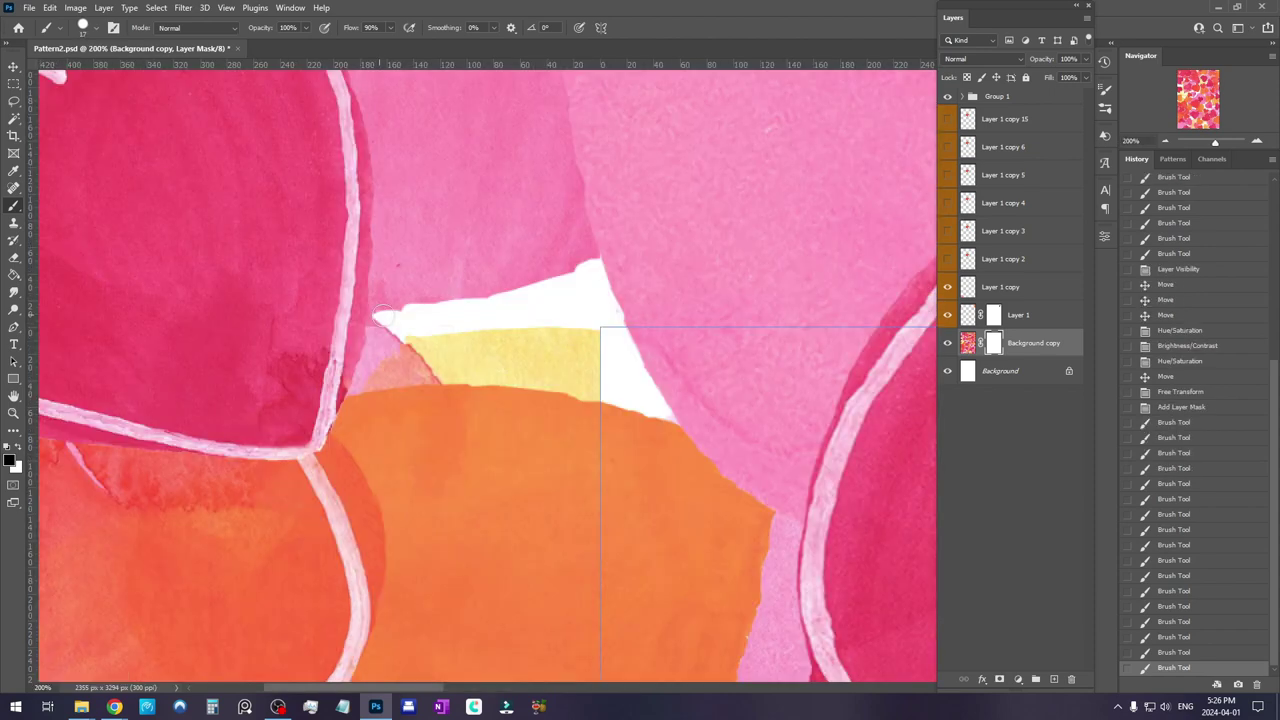
{"action": "left_click", "coordinate": [393, 312]}
{"action": "left_click", "coordinate": [410, 314]}
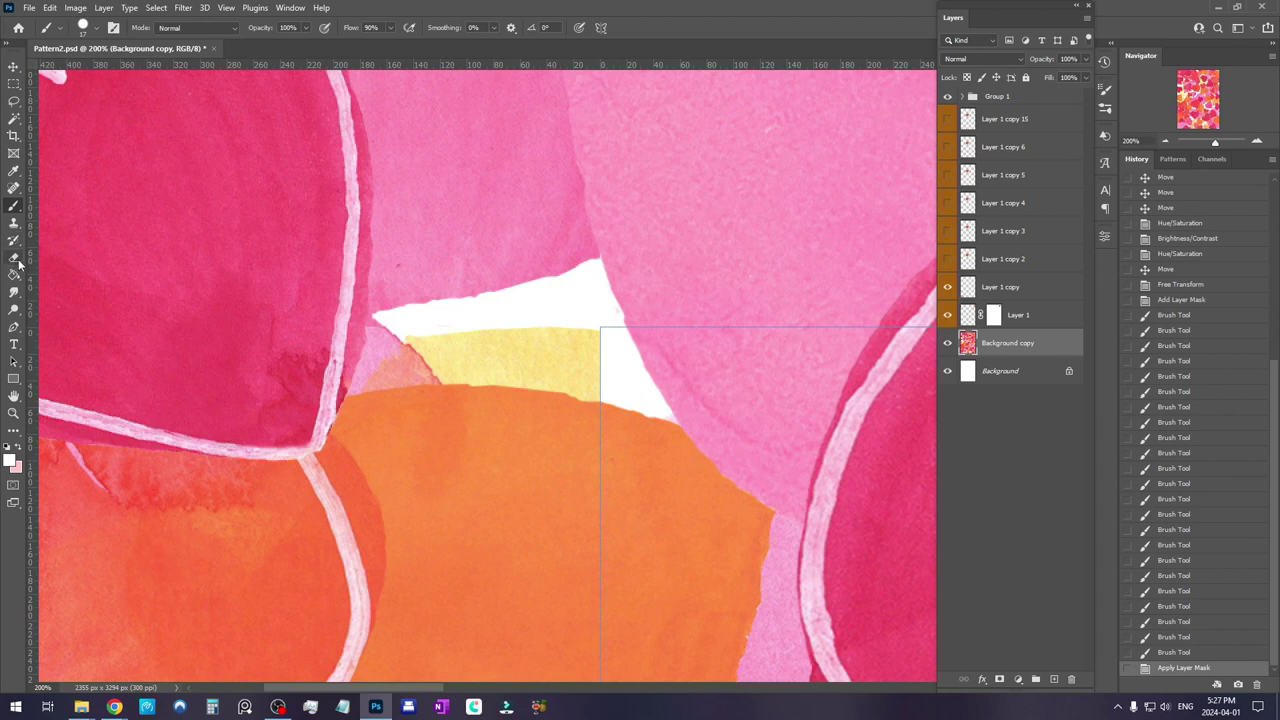
Create a new layer above Background copy and clone the yellow watercolor texture into the white gap between the pink and orange hearts
{"action": "left_click", "coordinate": [13, 224]}
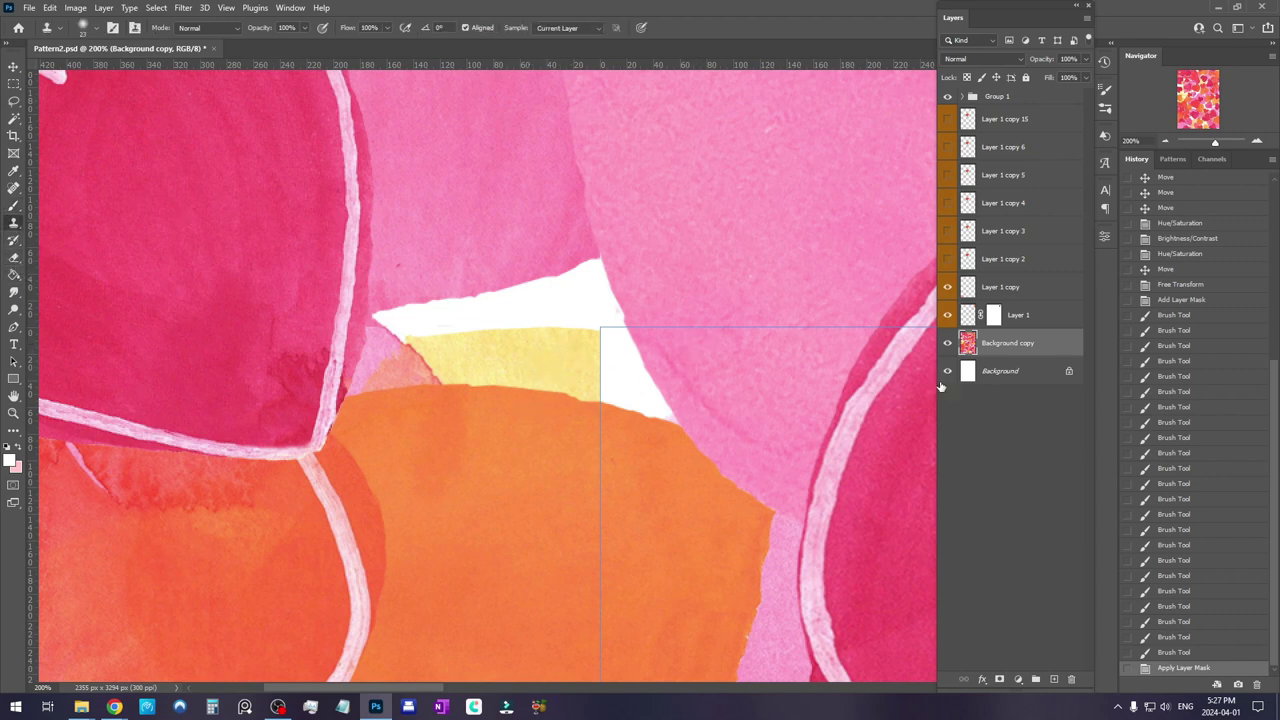
{"action": "left_click", "coordinate": [1055, 681]}
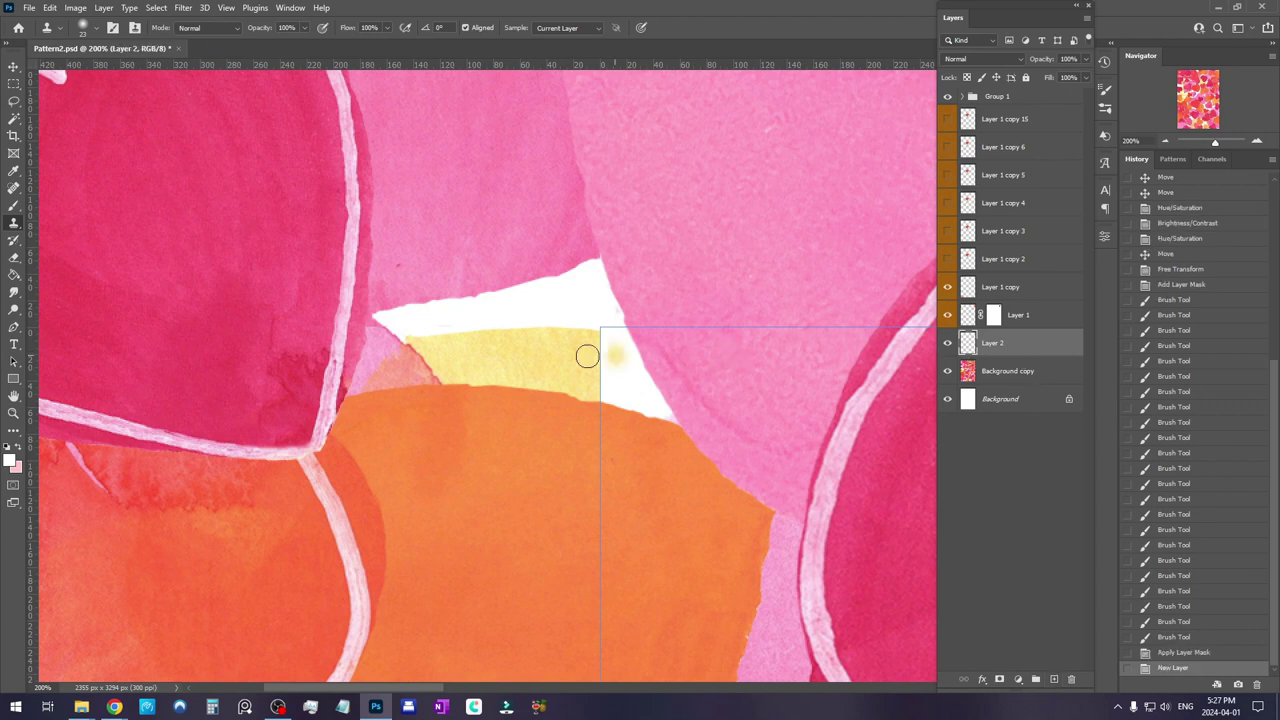
{"action": "mouse_move", "coordinate": [559, 344]}
{"action": "left_mouse_down"}
{"action": "mouse_move", "coordinate": [432, 331]}
{"action": "mouse_move", "coordinate": [434, 318]}
{"action": "mouse_move", "coordinate": [418, 329]}
{"action": "mouse_move", "coordinate": [434, 304]}
{"action": "mouse_move", "coordinate": [517, 291]}
{"action": "mouse_move", "coordinate": [628, 335]}
{"action": "mouse_move", "coordinate": [615, 334]}
{"action": "mouse_move", "coordinate": [597, 298]}
{"action": "left_mouse_up"}
{"action": "left_click_drag", "start_coordinate": [640, 382], "coordinate": [655, 405]}
{"action": "left_click", "coordinate": [655, 404]}
{"action": "left_click_drag", "start_coordinate": [588, 274], "coordinate": [540, 276]}
{"action": "left_click_drag", "start_coordinate": [468, 303], "coordinate": [446, 308]}
{"action": "left_click_drag", "start_coordinate": [594, 272], "coordinate": [580, 262]}
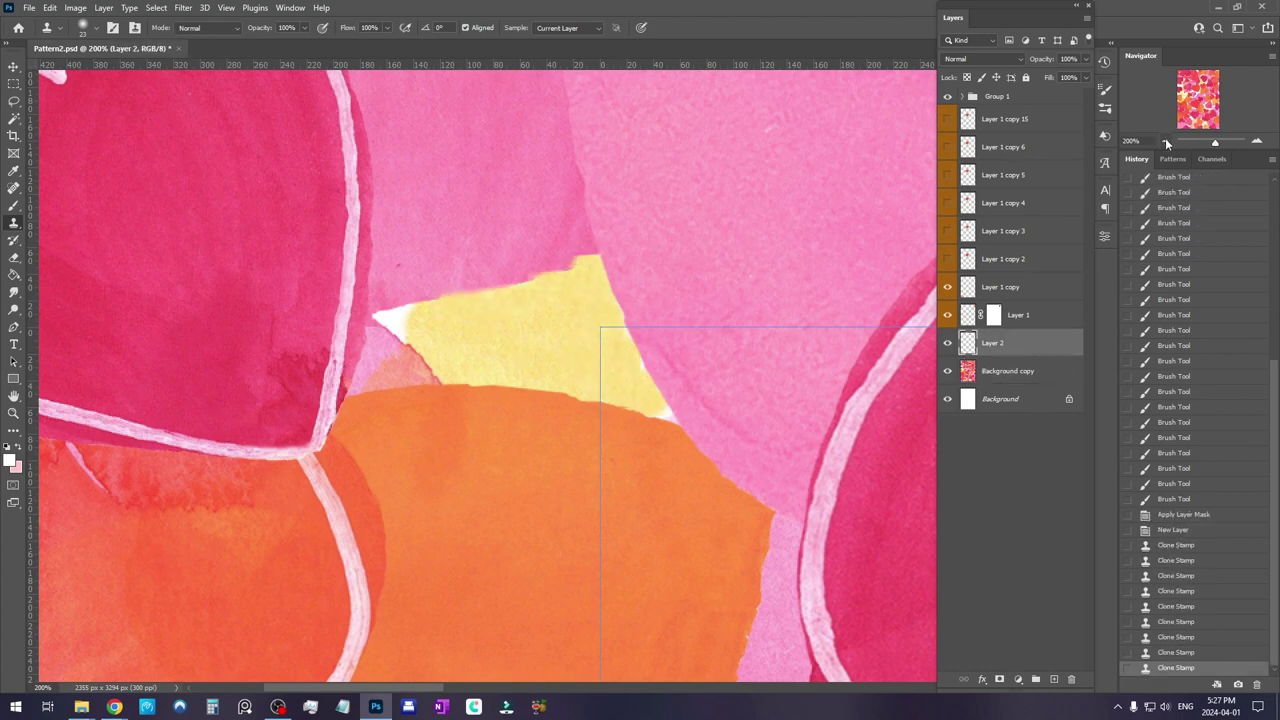
Add a layer mask to Layer 2 and paint out the yellow overspill along the patch's upper edge beside the pink heart
{"action": "left_click", "coordinate": [1163, 140]}
{"action": "left_click", "coordinate": [1163, 140]}
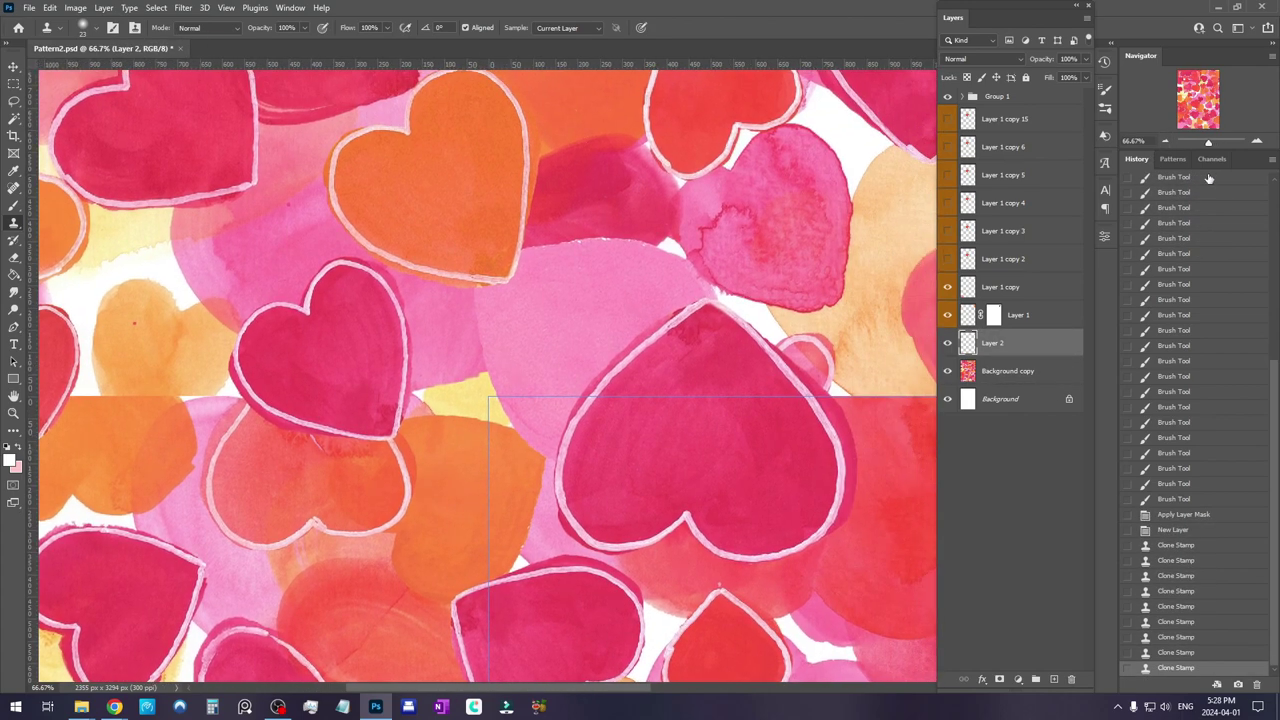
{"action": "left_click", "coordinate": [1257, 142]}
{"action": "left_click", "coordinate": [1257, 142]}
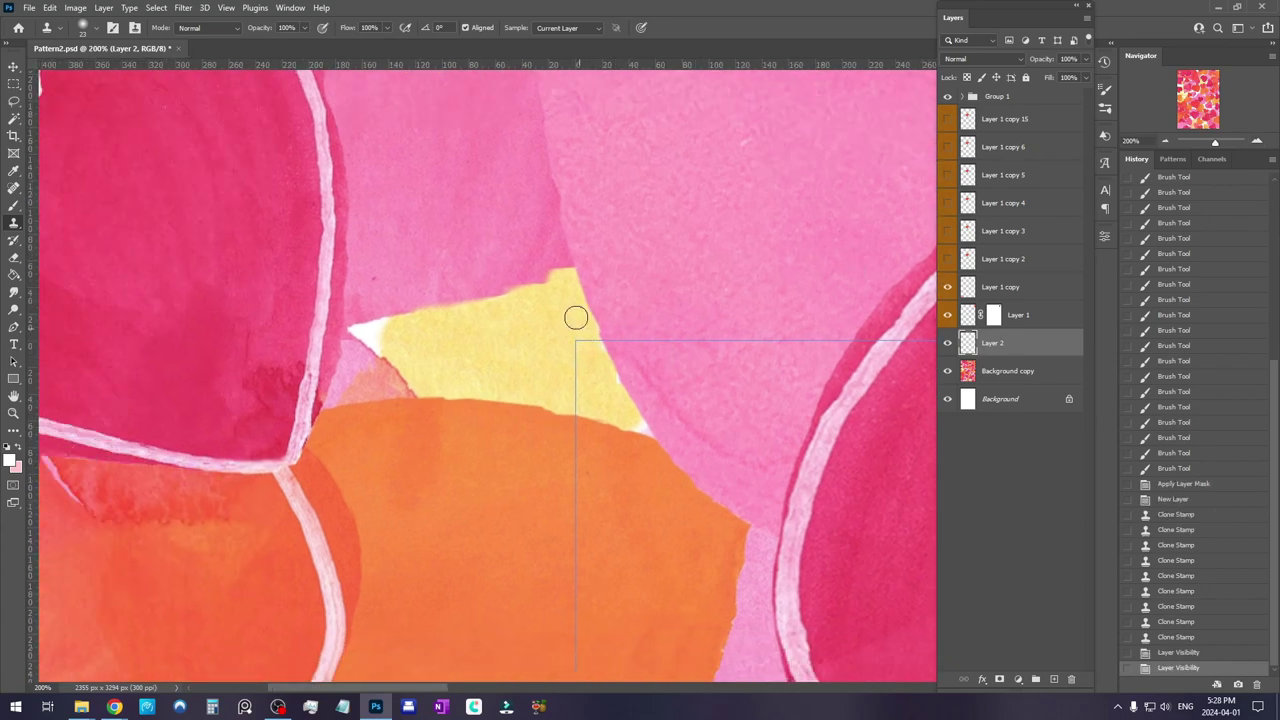
{"action": "left_click", "coordinate": [998, 679]}
{"action": "key", "text": "b"}
{"action": "left_click_drag", "start_coordinate": [548, 274], "coordinate": [574, 268]}
Mask away the excess cloned yellow at the patch's lower tip between the orange and pink hearts
{"action": "key", "text": "x"}
{"action": "left_click", "coordinate": [947, 343]}
{"action": "left_click", "coordinate": [947, 343]}
{"action": "key", "text": "x"}
{"action": "left_click_drag", "start_coordinate": [626, 426], "coordinate": [644, 413]}
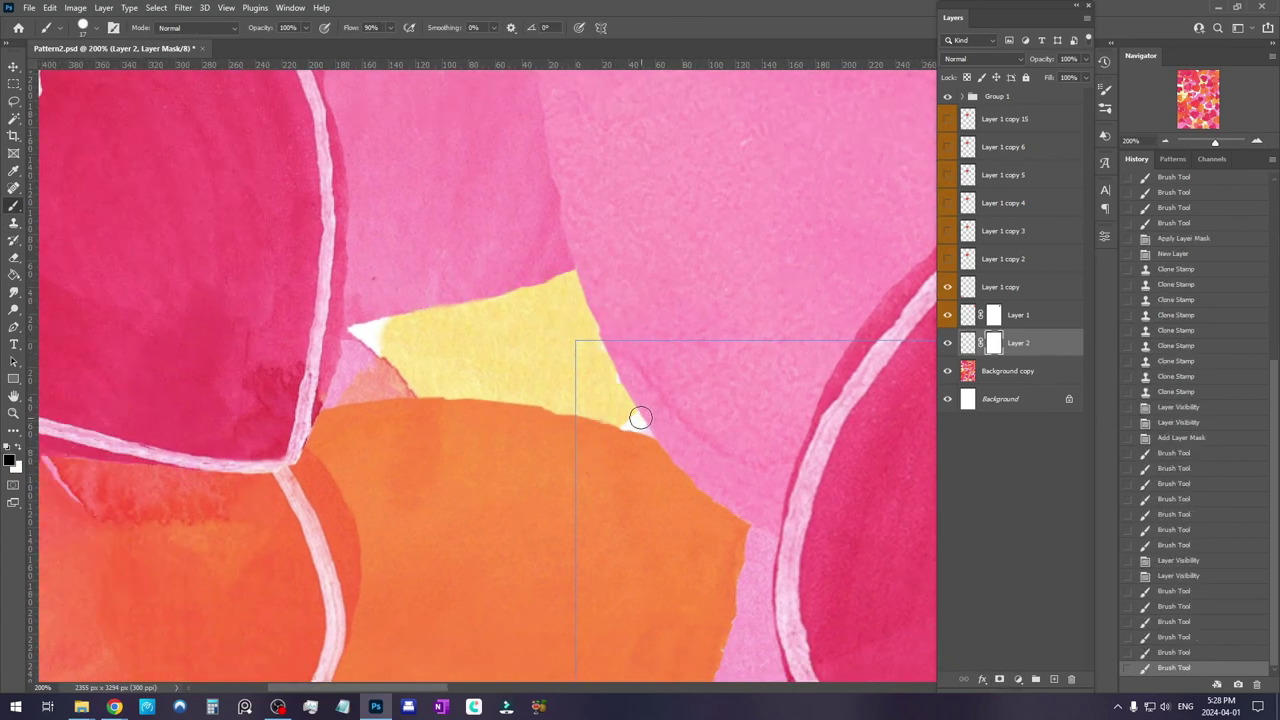
{"action": "left_click", "coordinate": [644, 413]}
Examine the repeated heart tiles at several magnifications for remaining seams and cut-off shapes
{"action": "key", "text": "ctrl+minus"}
{"action": "key", "text": "ctrl+minus"}
{"action": "key", "text": "ctrl+minus"}
{"action": "key", "text": "ctrl+minus"}
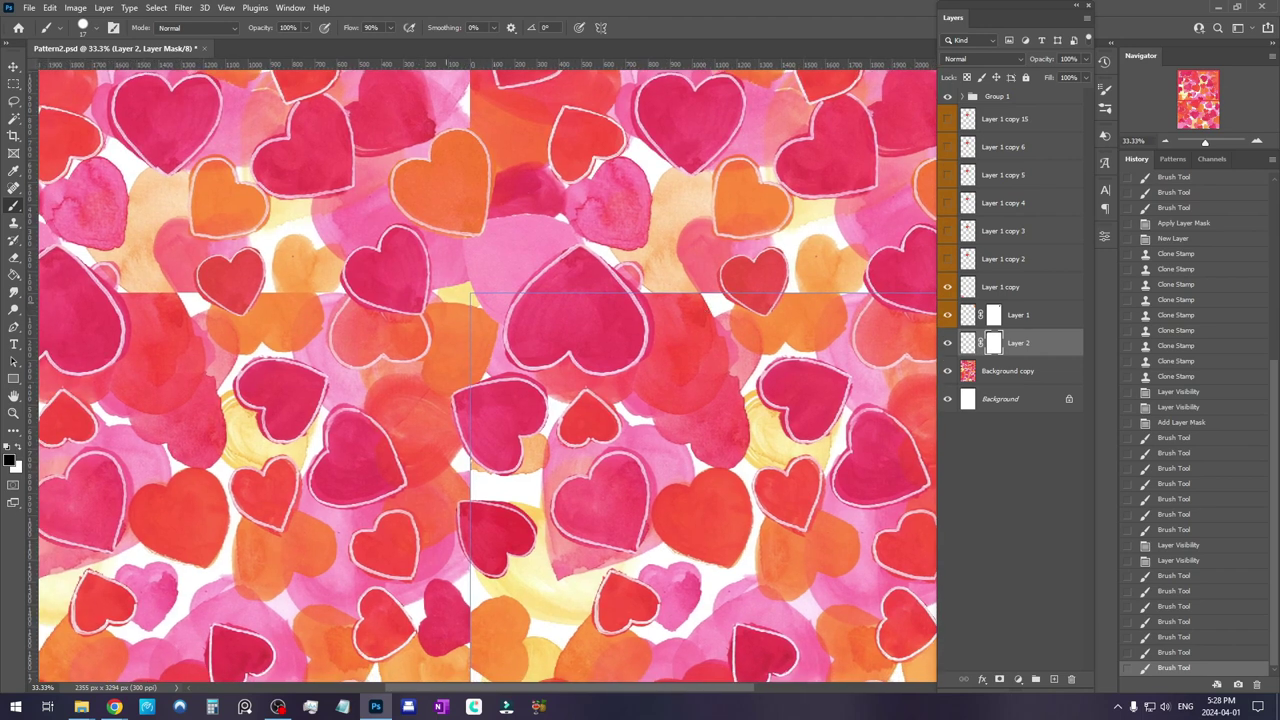
{"action": "scroll", "coordinate": [603, 397], "scroll_direction": "down", "scroll_amount": 3}
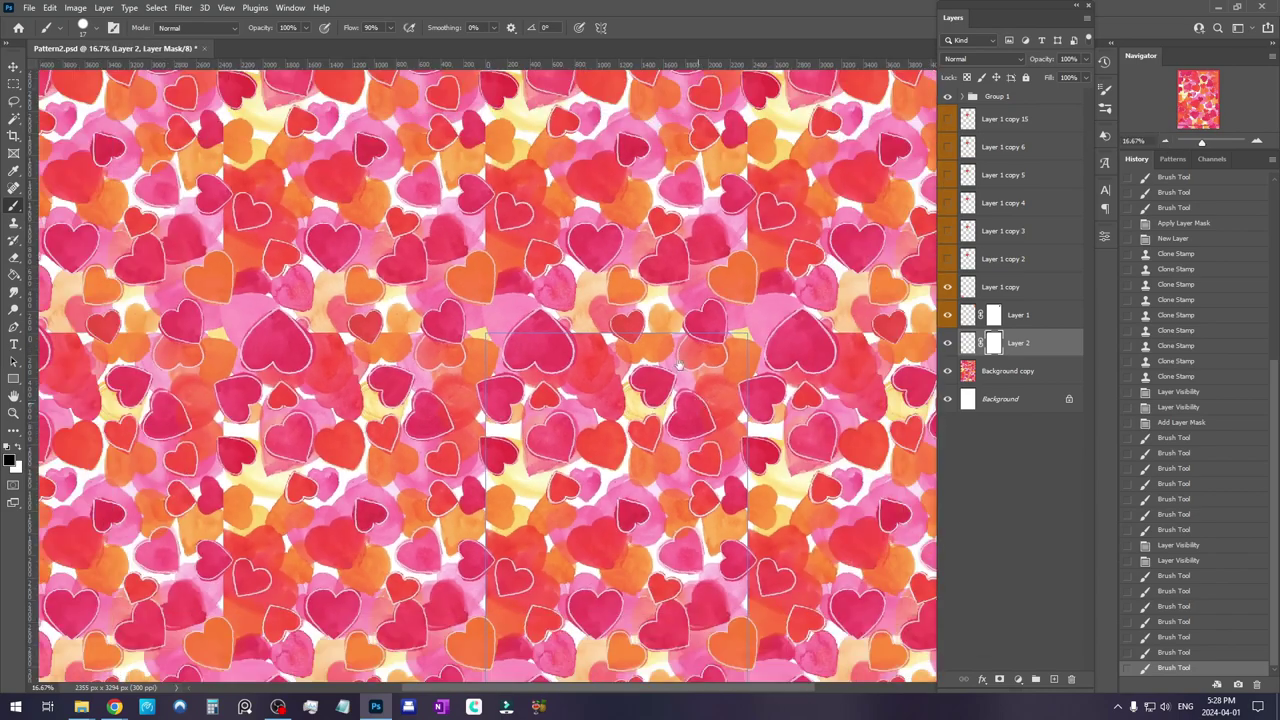
{"action": "left_click_drag", "start_coordinate": [679, 365], "coordinate": [632, 282]}
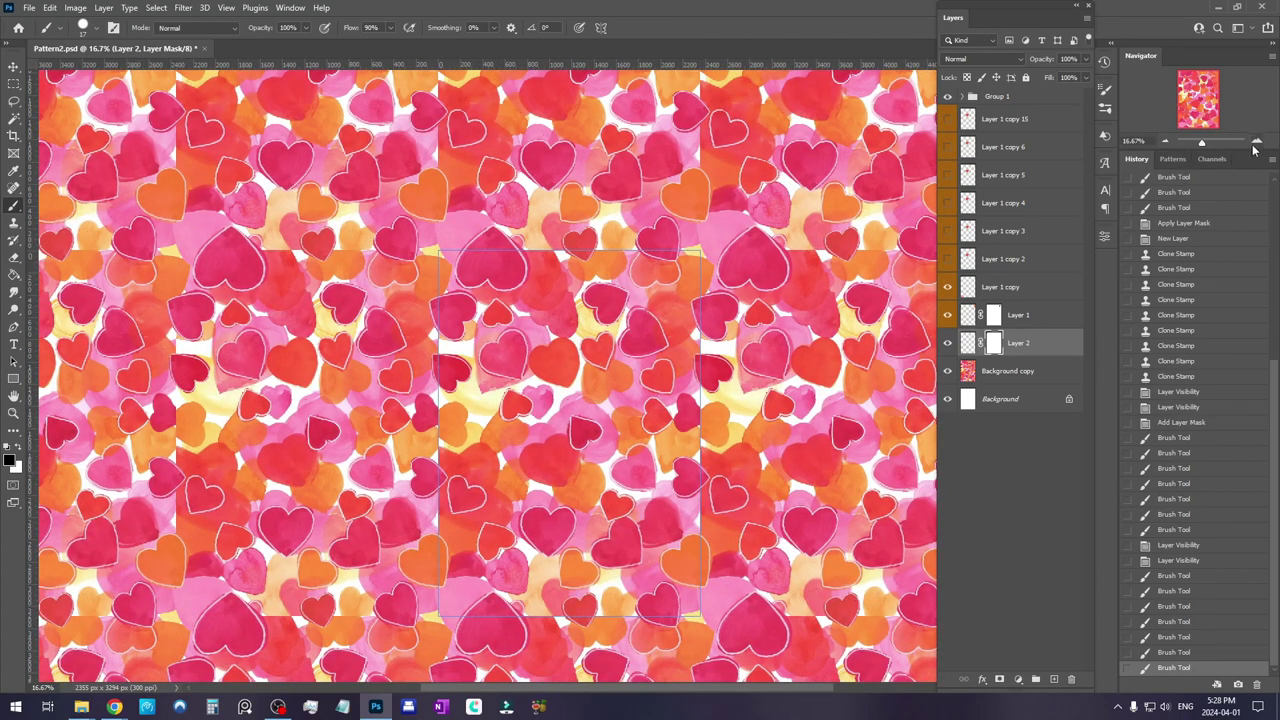
{"action": "scroll", "coordinate": [506, 323], "scroll_direction": "up", "scroll_amount": 3}
{"action": "scroll", "coordinate": [677, 384], "scroll_direction": "down", "scroll_amount": 2}
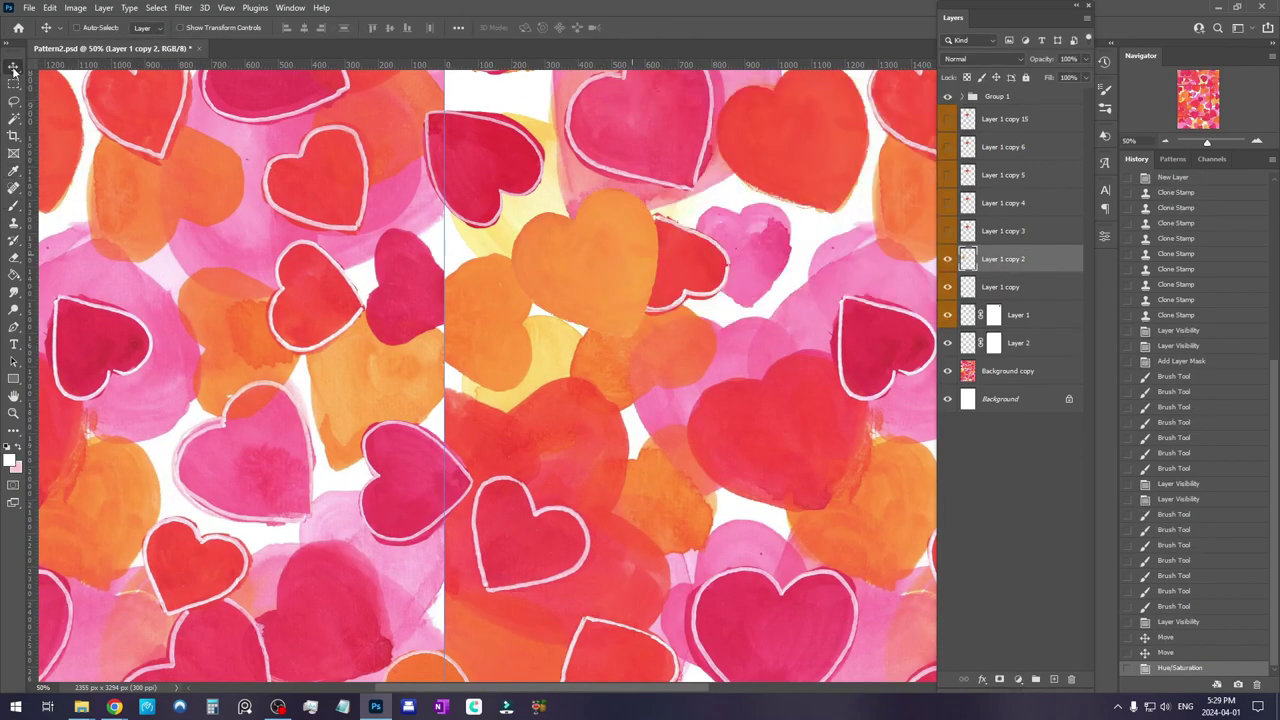
{"action": "left_click", "coordinate": [1257, 141]}
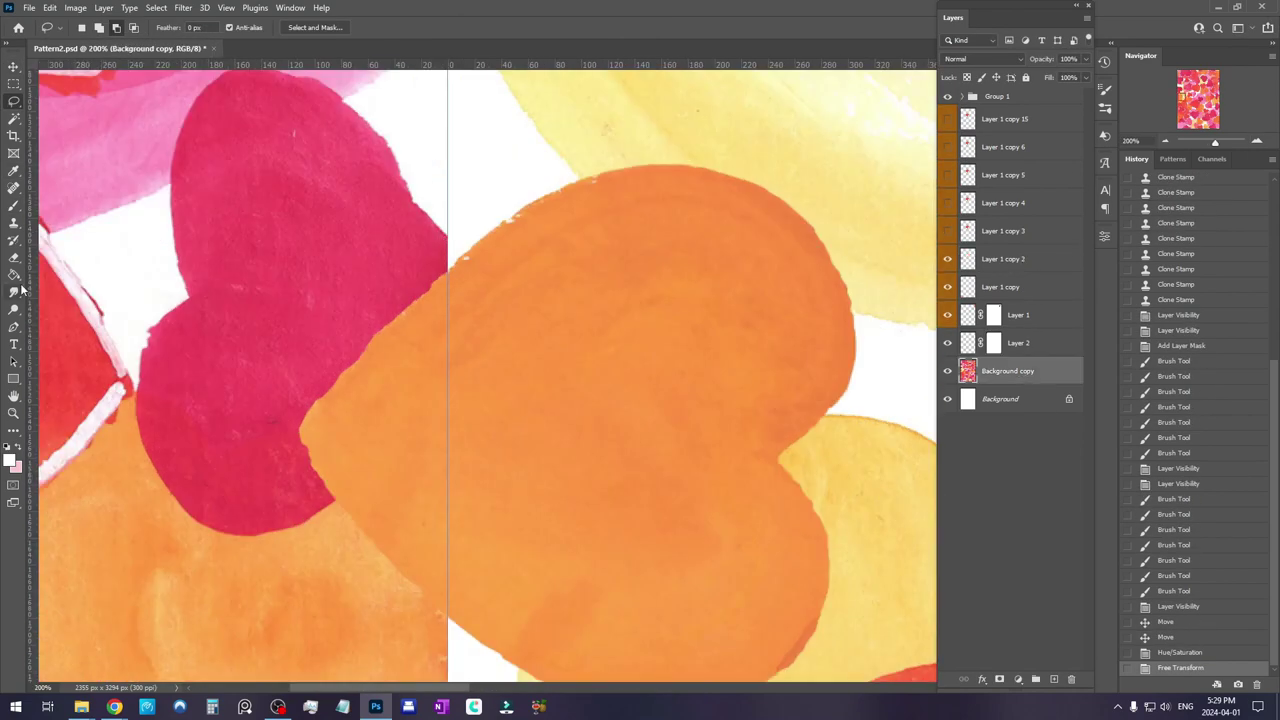
{"action": "key", "text": "s"}
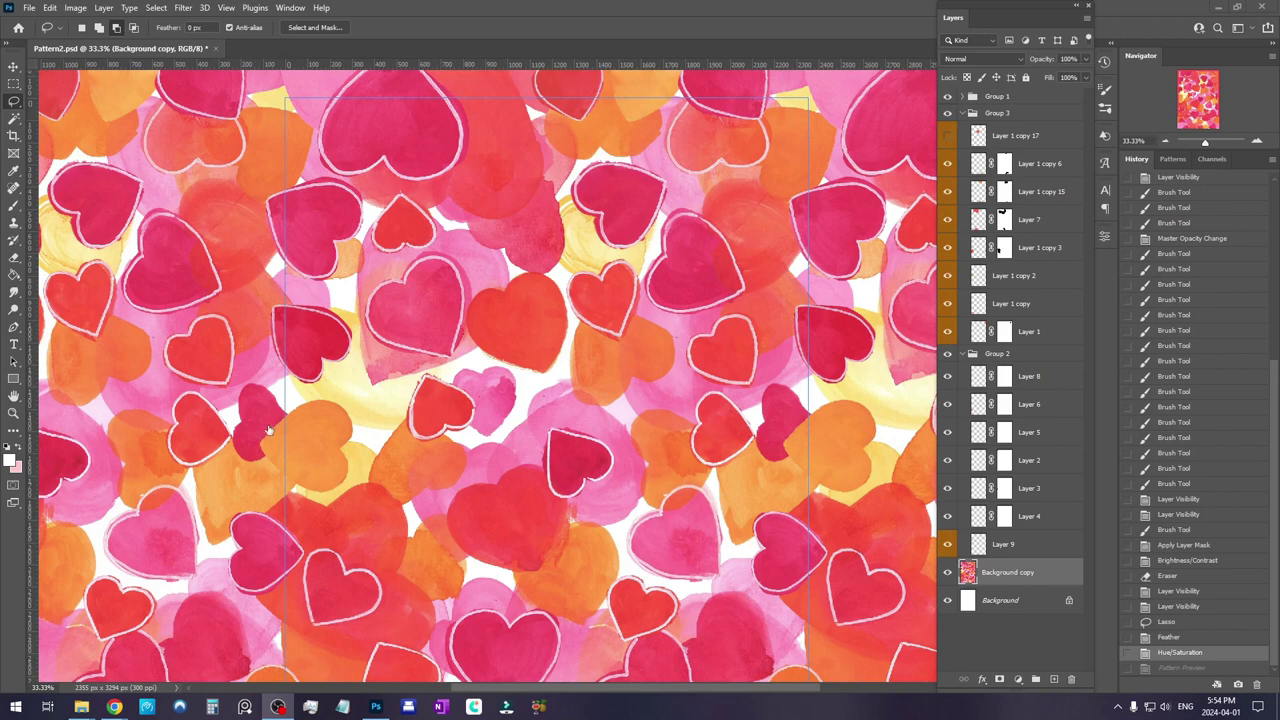
Hide the extras so the tile boundary no longer outlines the heart pattern preview
{"action": "left_click", "coordinate": [415, 465]}
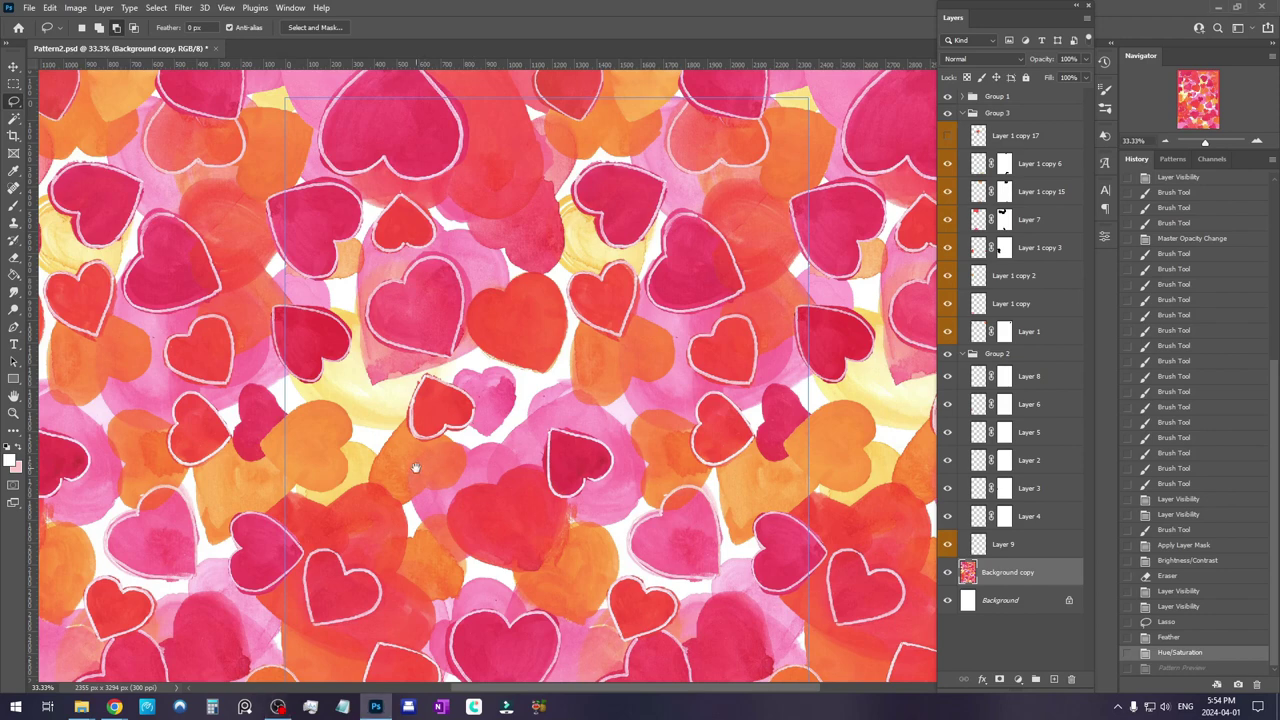
{"action": "left_click_drag", "start_coordinate": [667, 586], "coordinate": [652, 381]}
{"action": "left_click_drag", "start_coordinate": [592, 534], "coordinate": [610, 458]}
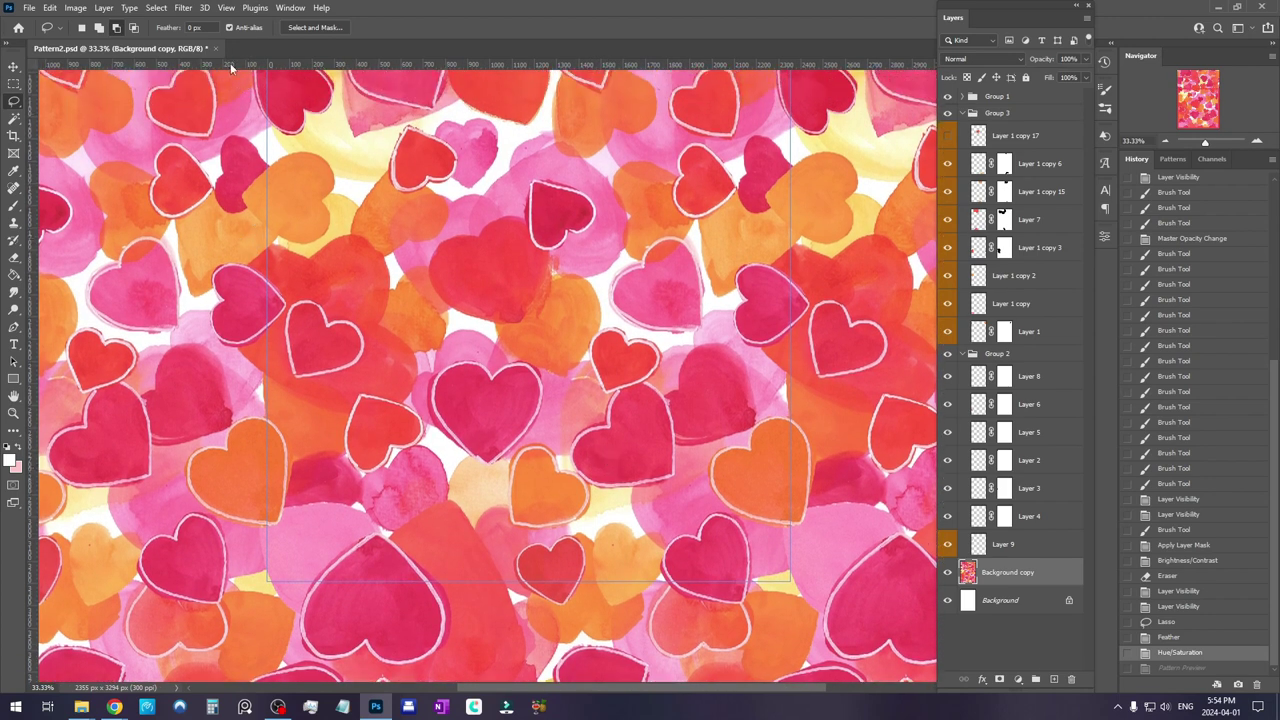
{"action": "left_click", "coordinate": [226, 8]}
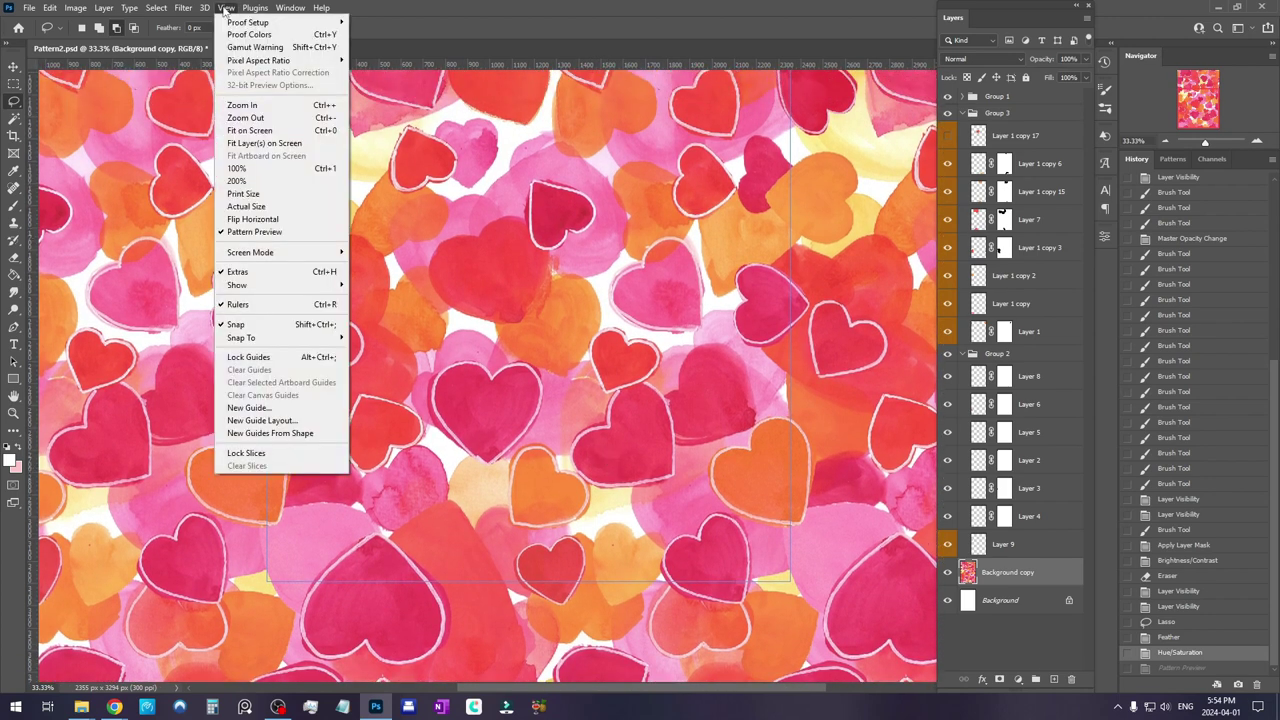
{"action": "left_click", "coordinate": [236, 272]}
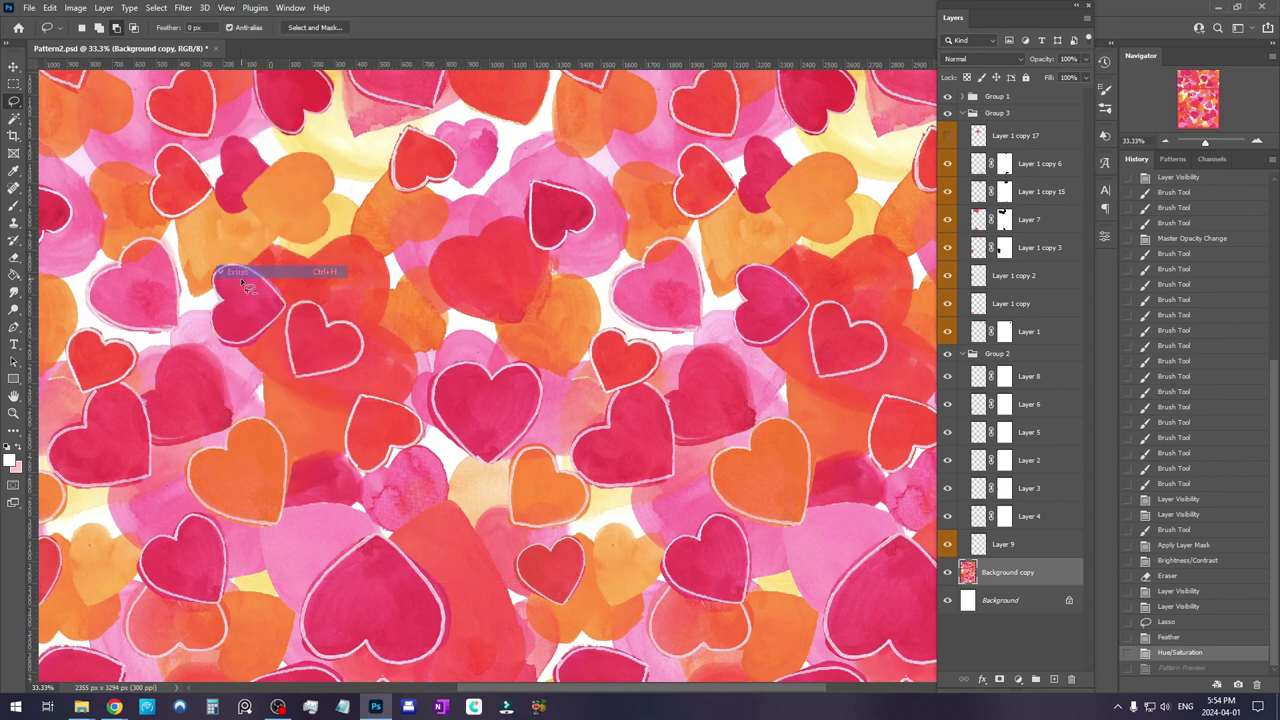
Inspect the finished heart pattern's repeat and seams, both from far out and up close
{"action": "left_click_drag", "start_coordinate": [642, 192], "coordinate": [581, 433]}
{"action": "left_click", "coordinate": [1165, 143]}
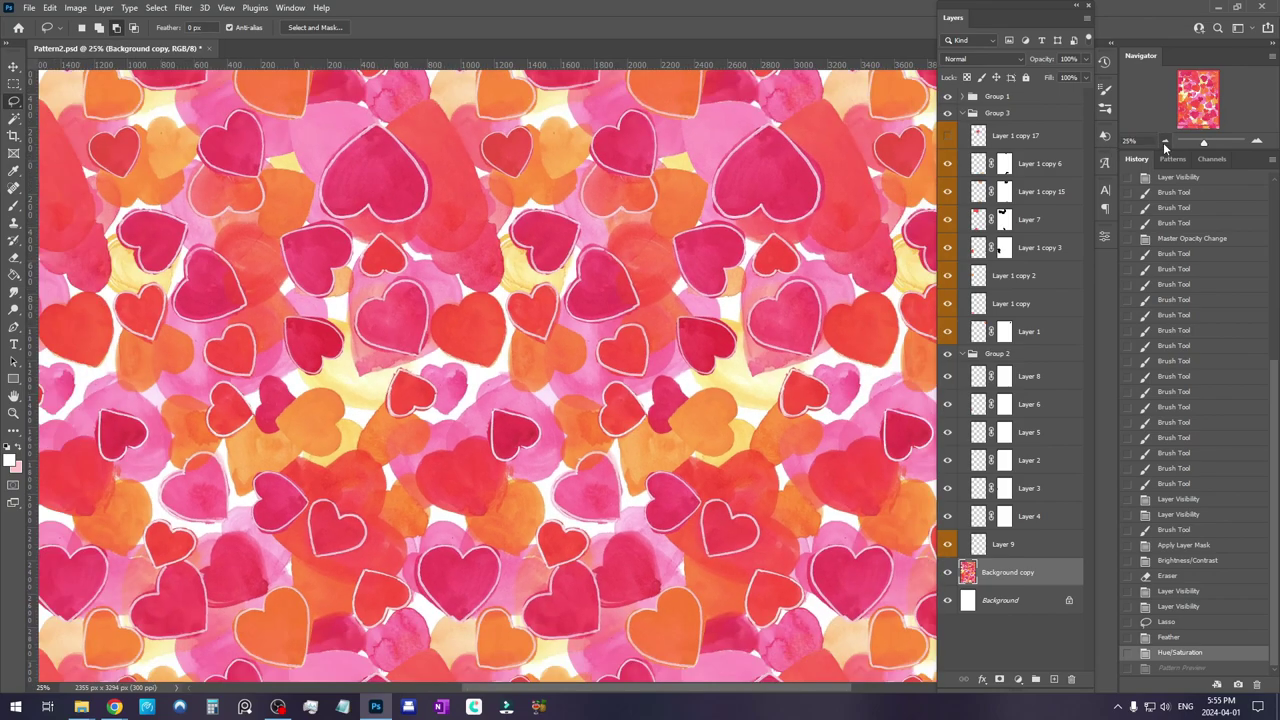
{"action": "left_click", "coordinate": [1165, 143]}
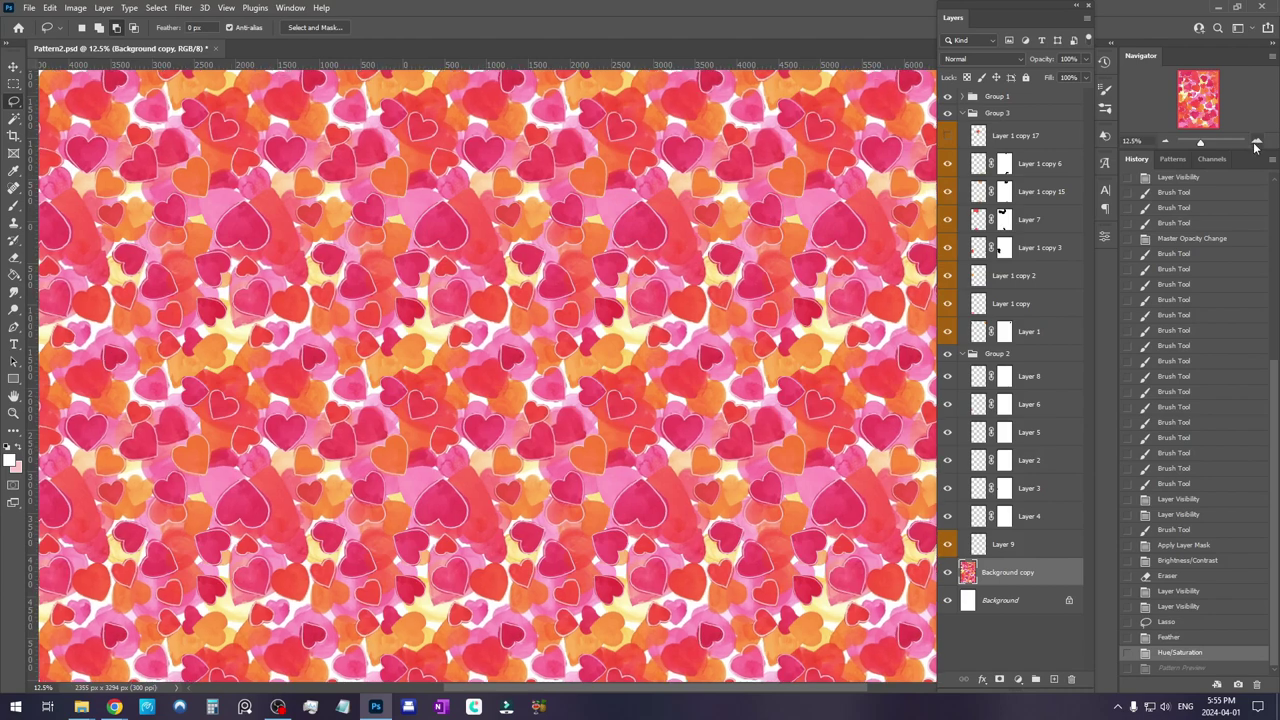
{"action": "left_click", "coordinate": [1258, 142]}
{"action": "left_click", "coordinate": [1257, 145]}
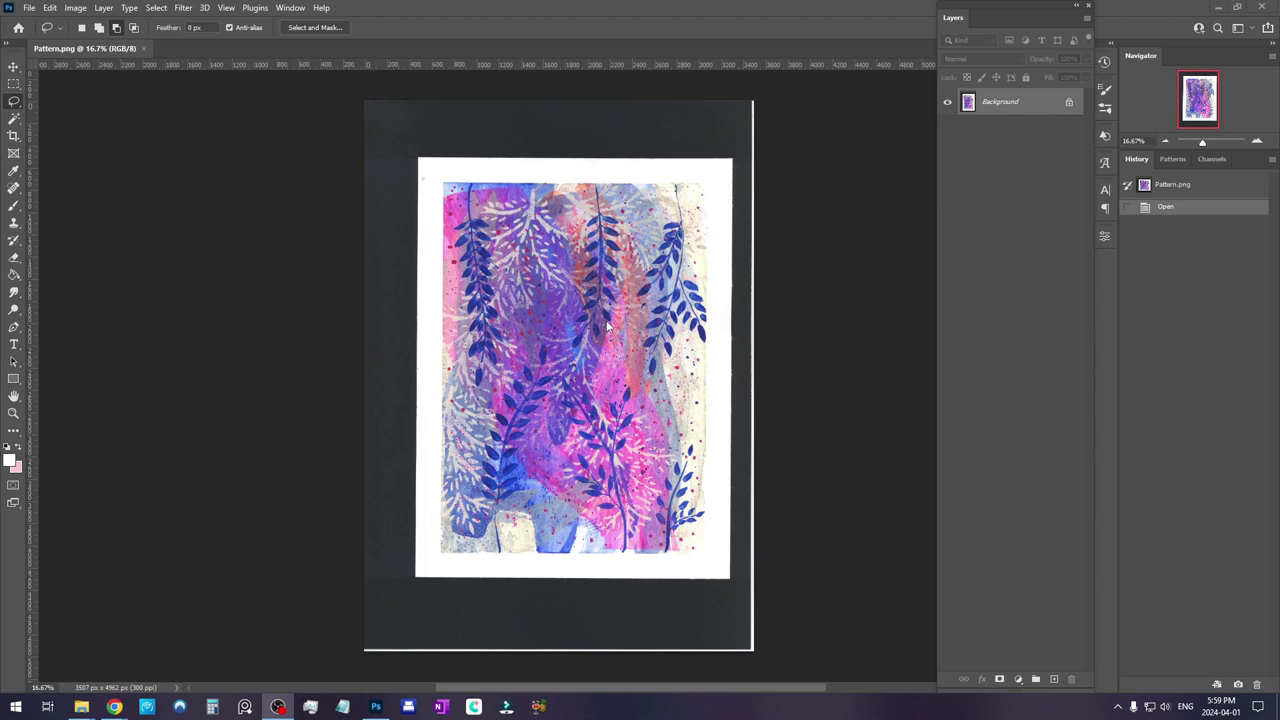
Crop the leaf painting scan in Pattern.png to the painted area, cutting off the dark surround and white paper border
{"action": "left_click", "coordinate": [14, 135]}
{"action": "left_click_drag", "start_coordinate": [557, 111], "coordinate": [580, 150]}
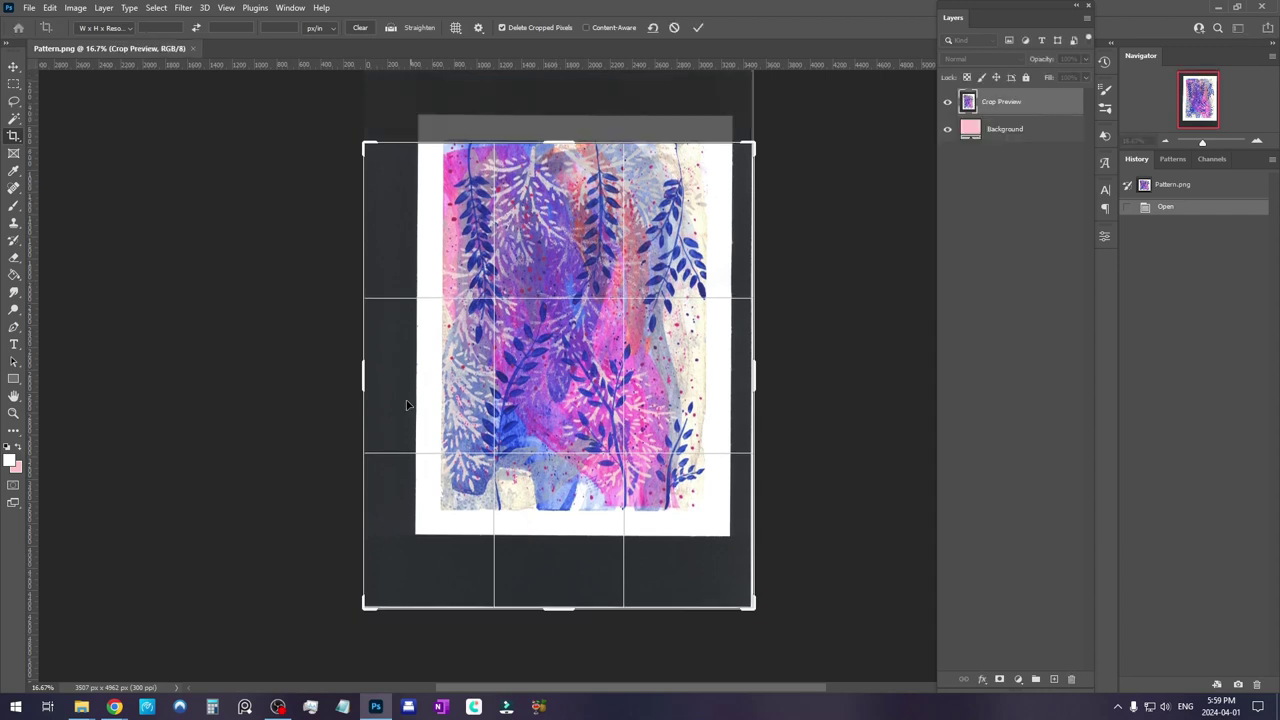
{"action": "left_click_drag", "start_coordinate": [367, 381], "coordinate": [418, 364]}
{"action": "left_click_drag", "start_coordinate": [557, 607], "coordinate": [557, 559]}
{"action": "left_click_drag", "start_coordinate": [714, 371], "coordinate": [691, 368]}
{"action": "key", "text": "Return"}
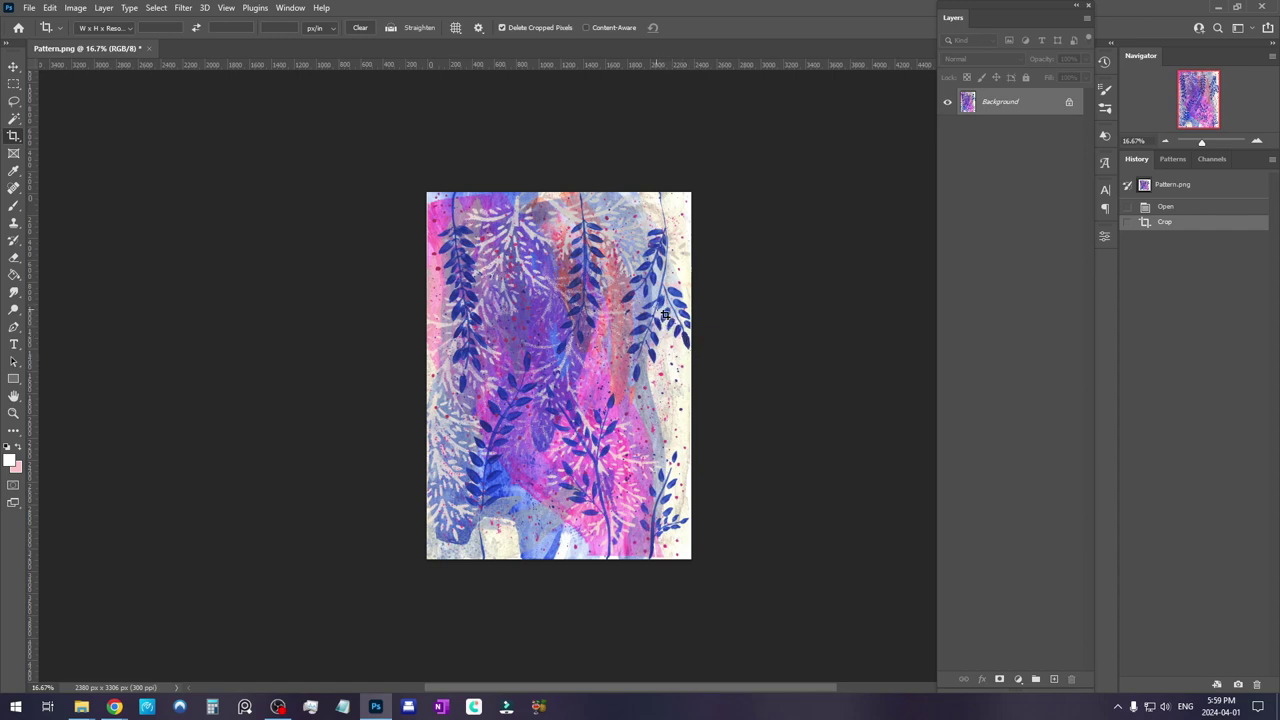
{"action": "key", "text": "Return"}
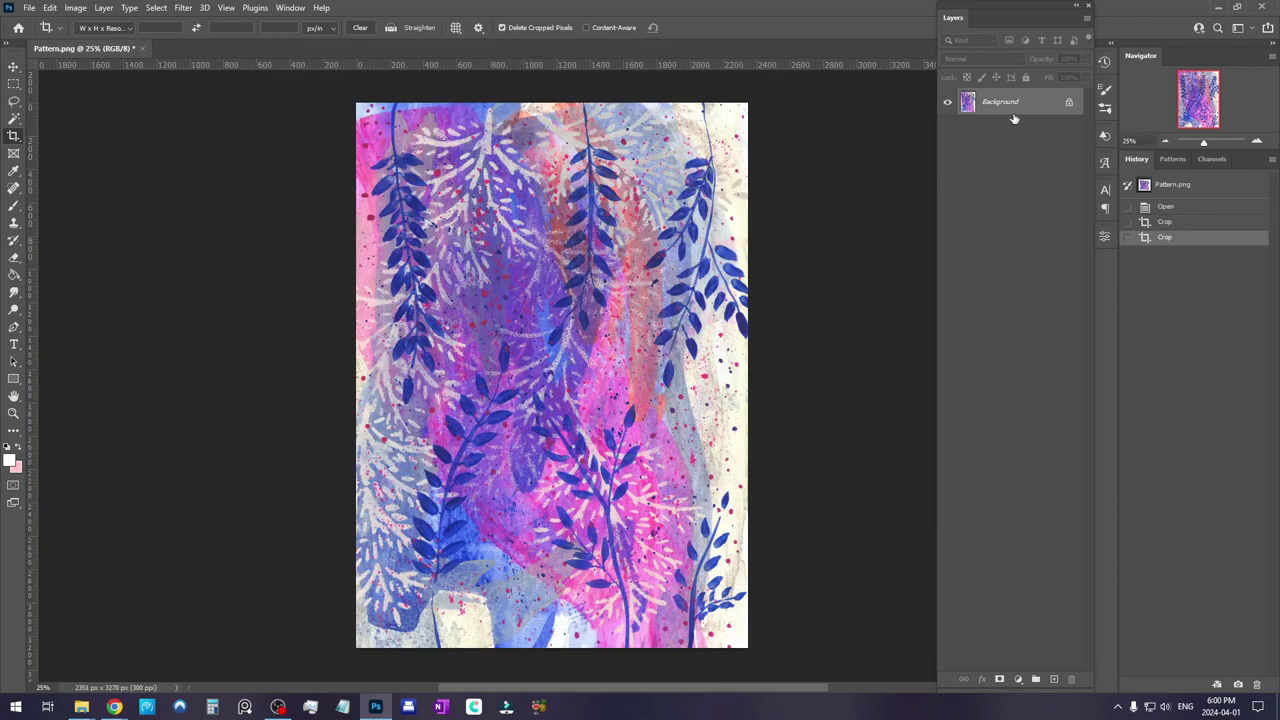
Duplicate the Background layer of the cropped leaf painting as Background copy
{"action": "right_click", "coordinate": [1021, 106]}
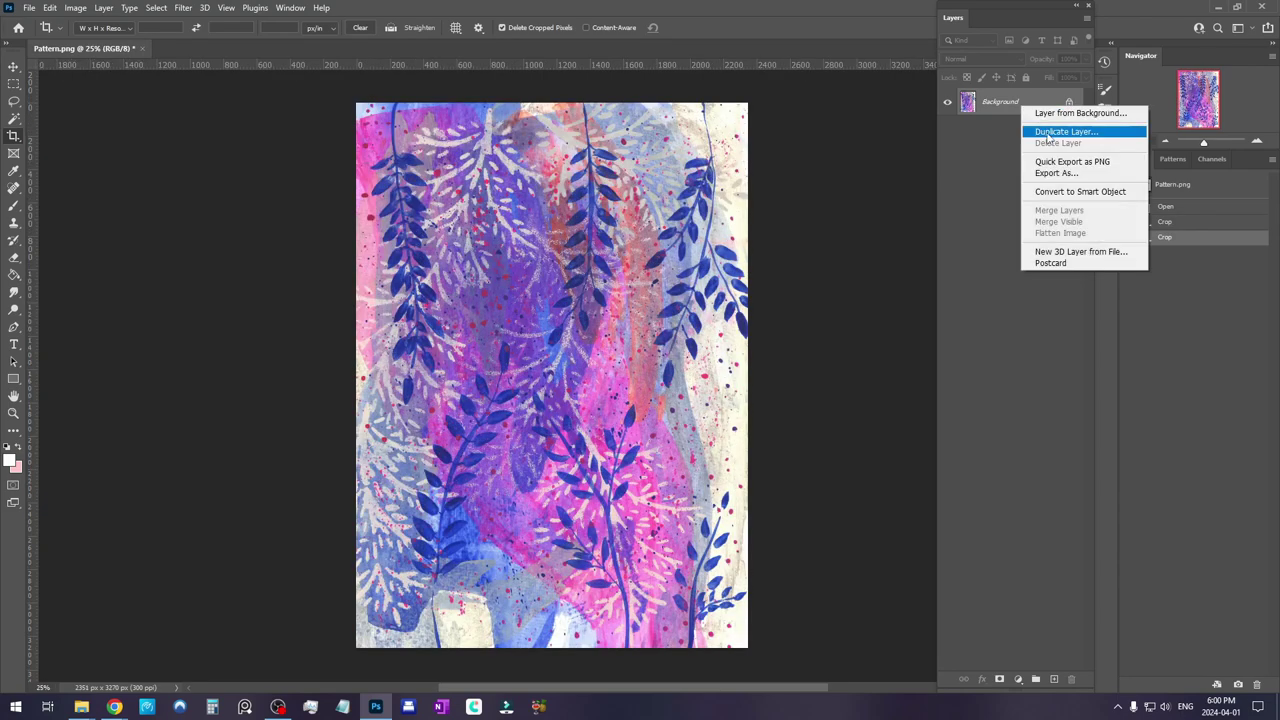
{"action": "left_click", "coordinate": [1048, 132]}
{"action": "left_click", "coordinate": [749, 197]}
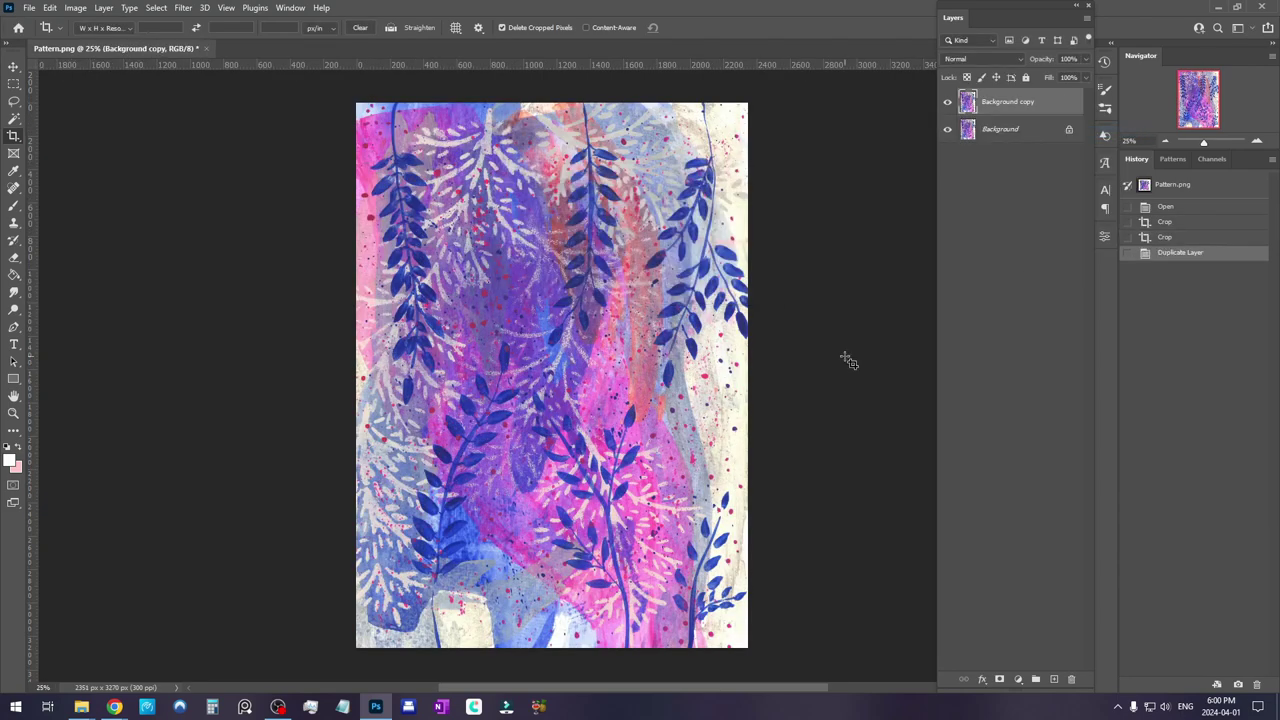
Fill a new layer with white, move it beneath Background copy, and merge it down into Background
{"action": "left_click", "coordinate": [1054, 679]}
{"action": "left_click", "coordinate": [13, 274]}
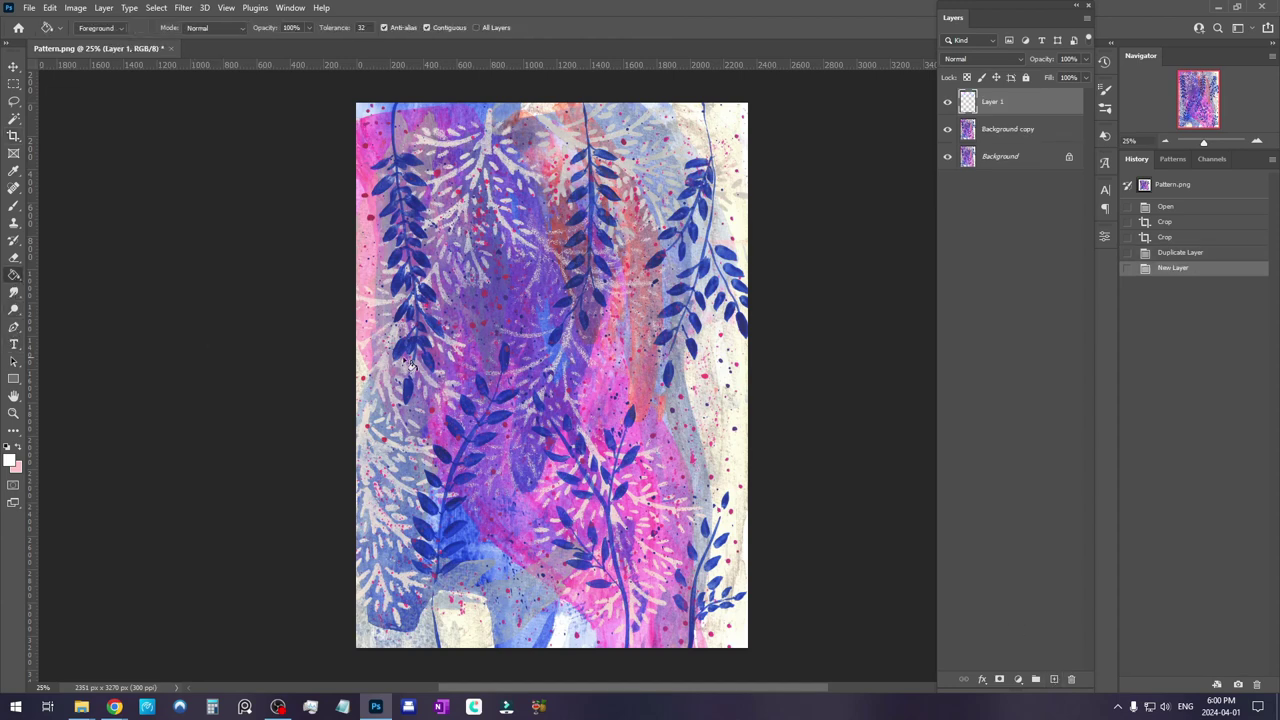
{"action": "left_click", "coordinate": [434, 359]}
{"action": "left_click_drag", "start_coordinate": [996, 102], "coordinate": [1023, 138]}
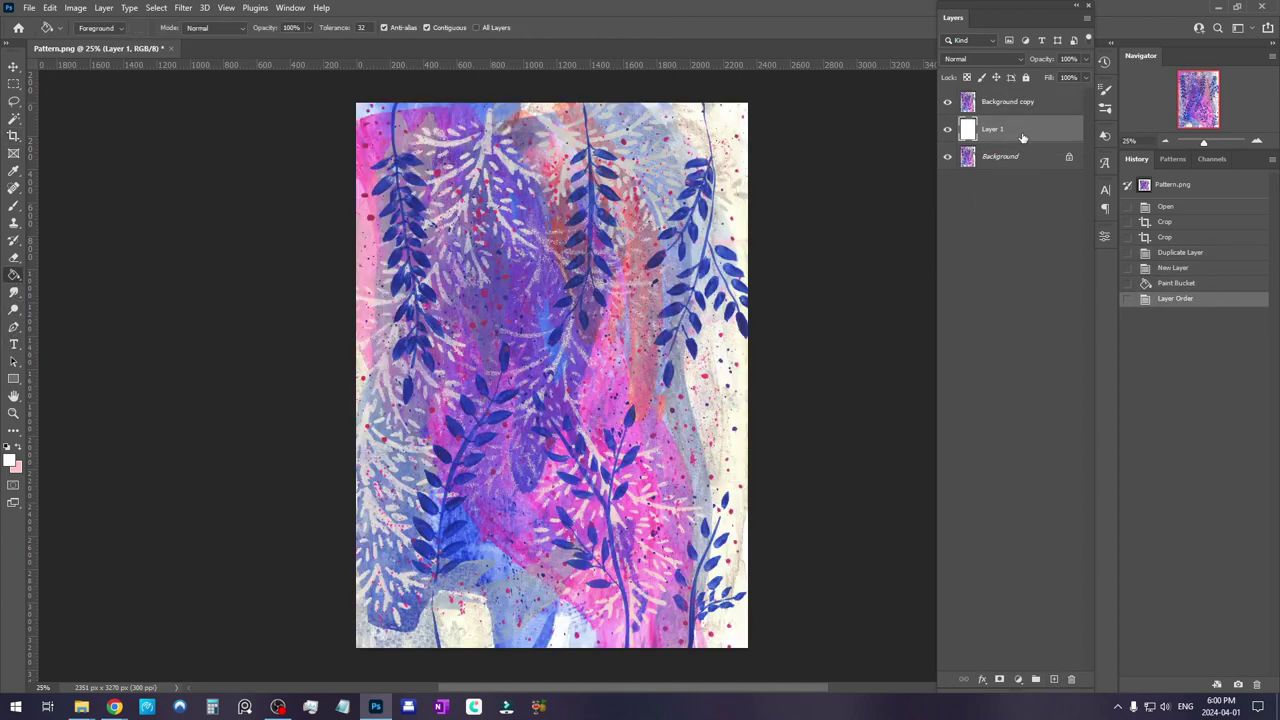
{"action": "key", "text": "ctrl+e"}
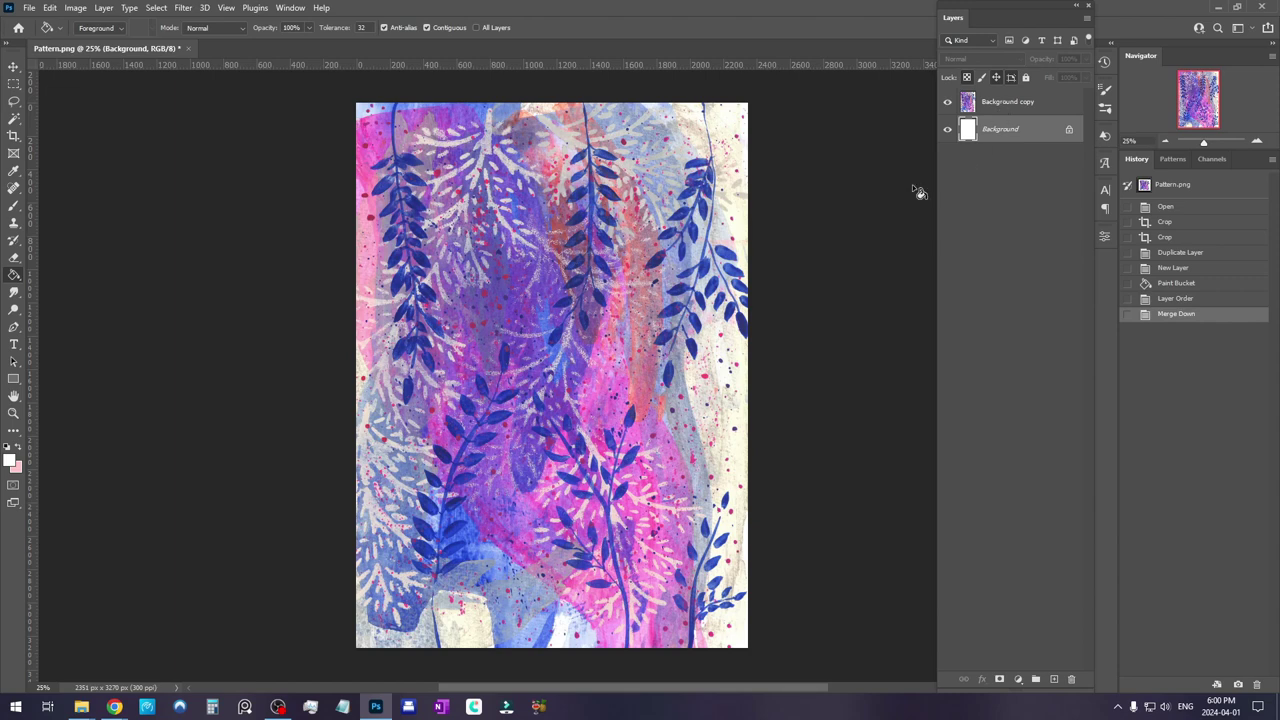
Place two vertical and two horizontal guides about 250 px inside the leaf painting's edges
{"action": "left_click_drag", "start_coordinate": [31, 291], "coordinate": [397, 297]}
{"action": "left_click_drag", "start_coordinate": [31, 260], "coordinate": [702, 258]}
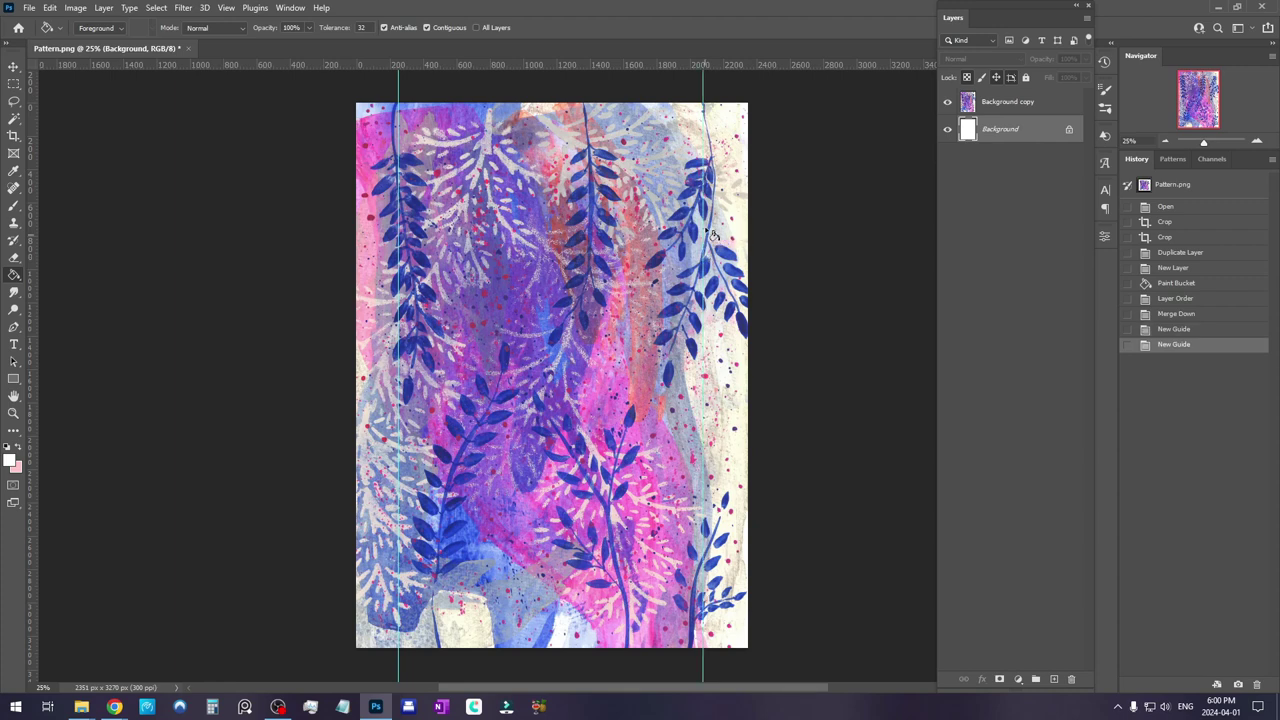
{"action": "left_click_drag", "start_coordinate": [669, 68], "coordinate": [703, 141]}
{"action": "left_click_drag", "start_coordinate": [651, 66], "coordinate": [681, 604]}
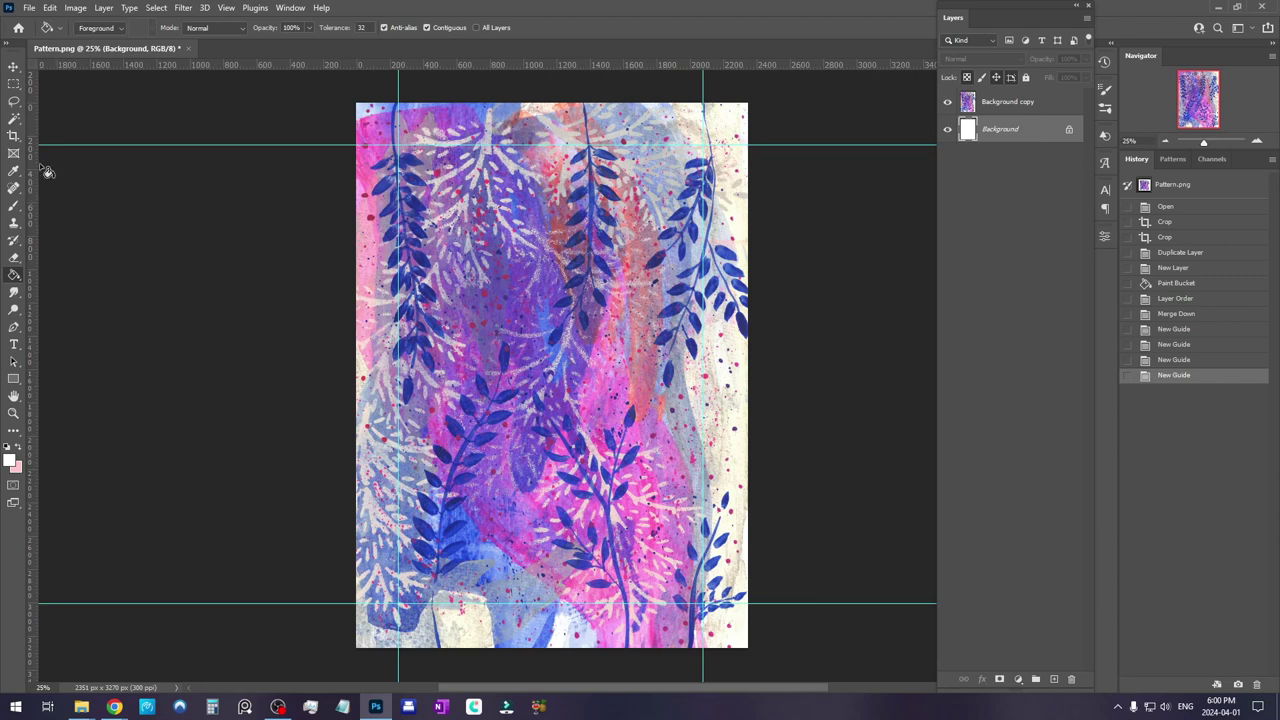
{"action": "left_click", "coordinate": [226, 8]}
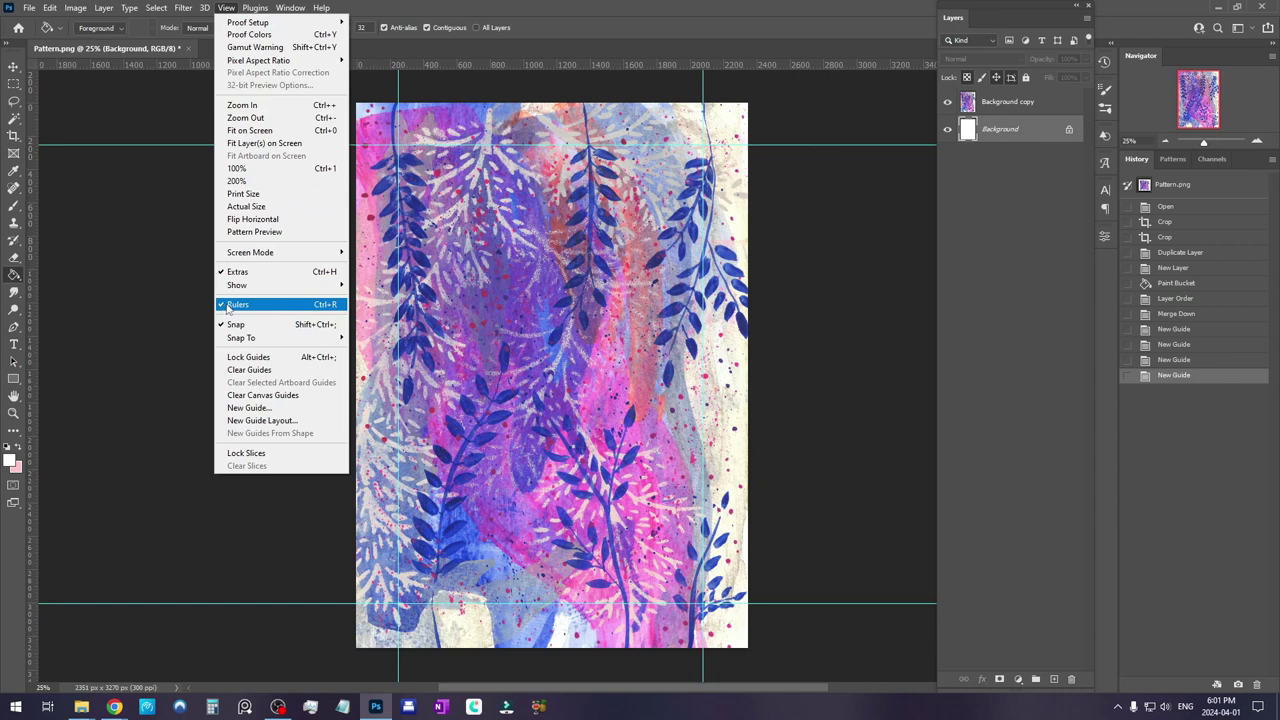
{"action": "left_click", "coordinate": [613, 3]}
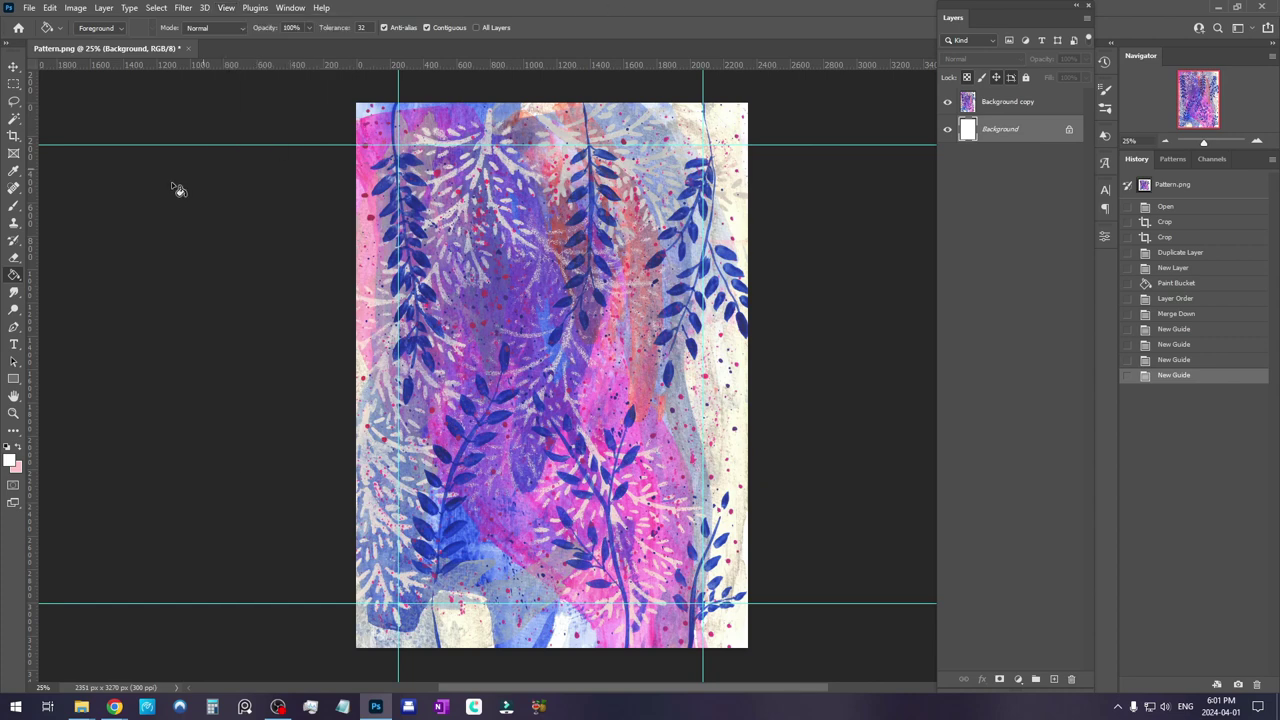
{"action": "mouse_move", "coordinate": [33, 208]}
{"action": "left_mouse_down"}
{"action": "mouse_move", "coordinate": [343, 203]}
{"action": "mouse_move", "coordinate": [33, 205]}
{"action": "left_mouse_up"}
With Background copy selected, enlarge the canvas to 150 percent in width and height around the centred painting
{"action": "left_click", "coordinate": [1025, 106]}
{"action": "left_click", "coordinate": [75, 8]}
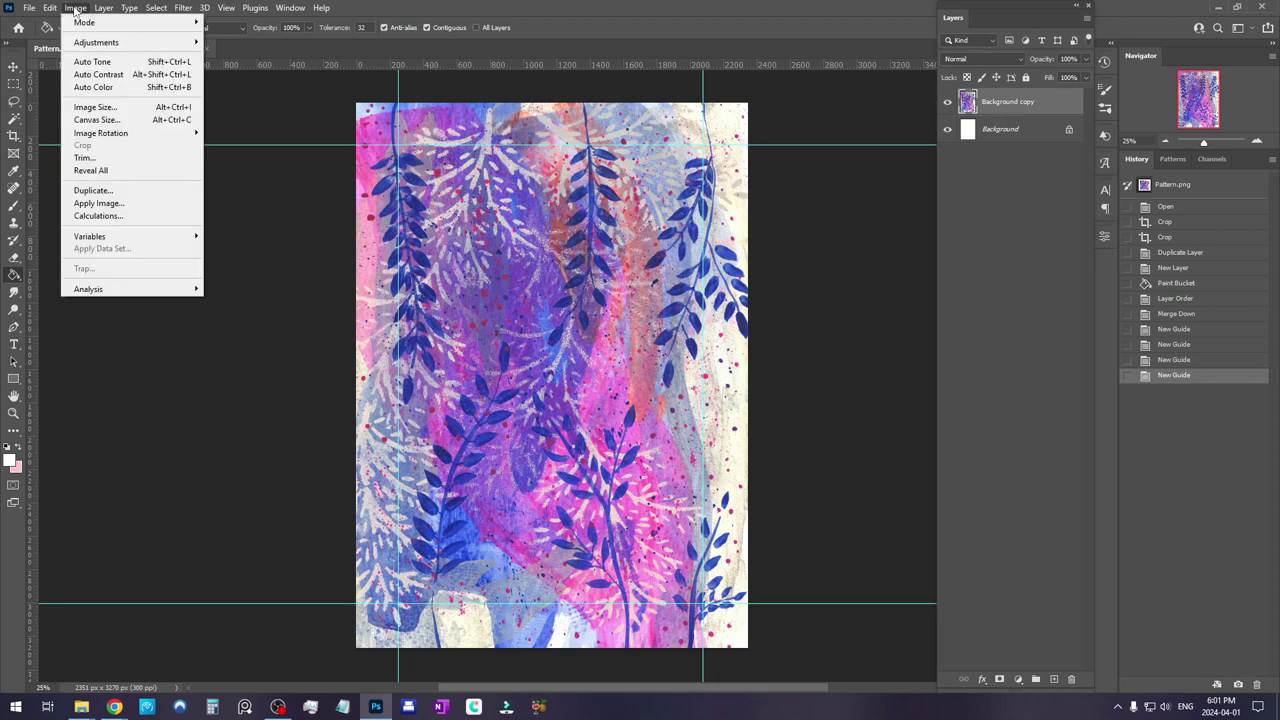
{"action": "left_click", "coordinate": [90, 120]}
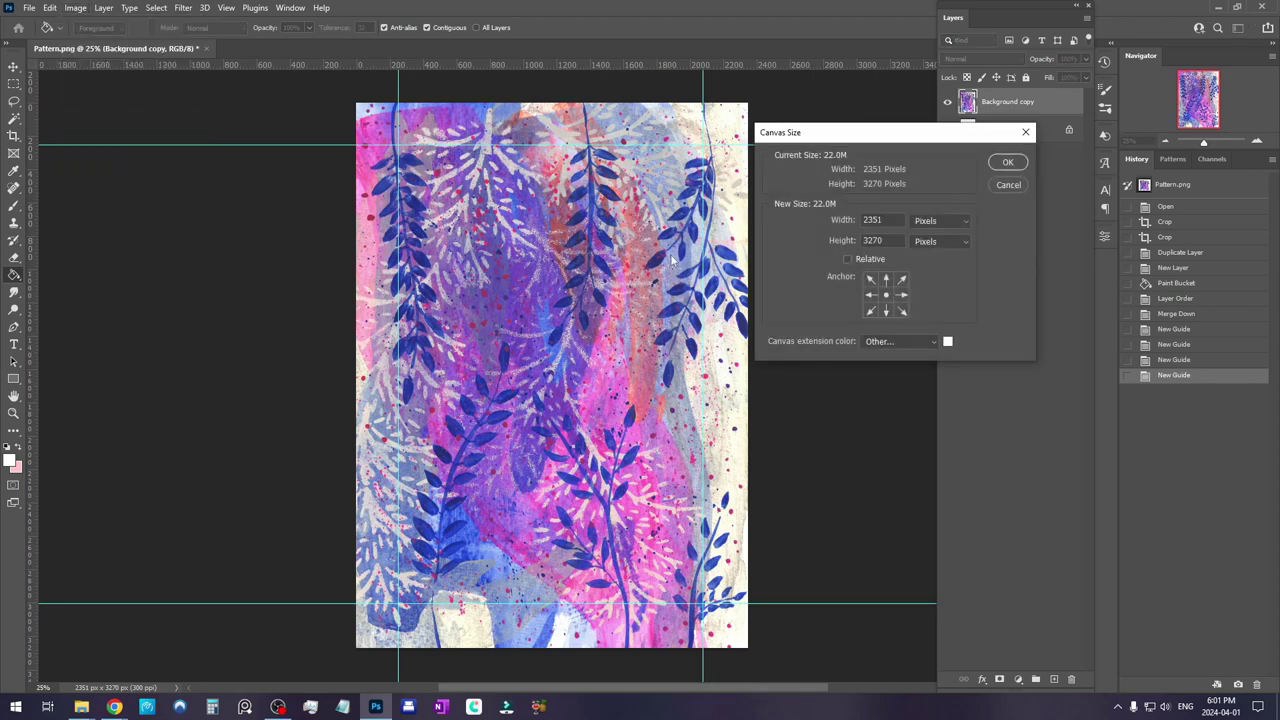
{"action": "left_click", "coordinate": [932, 220]}
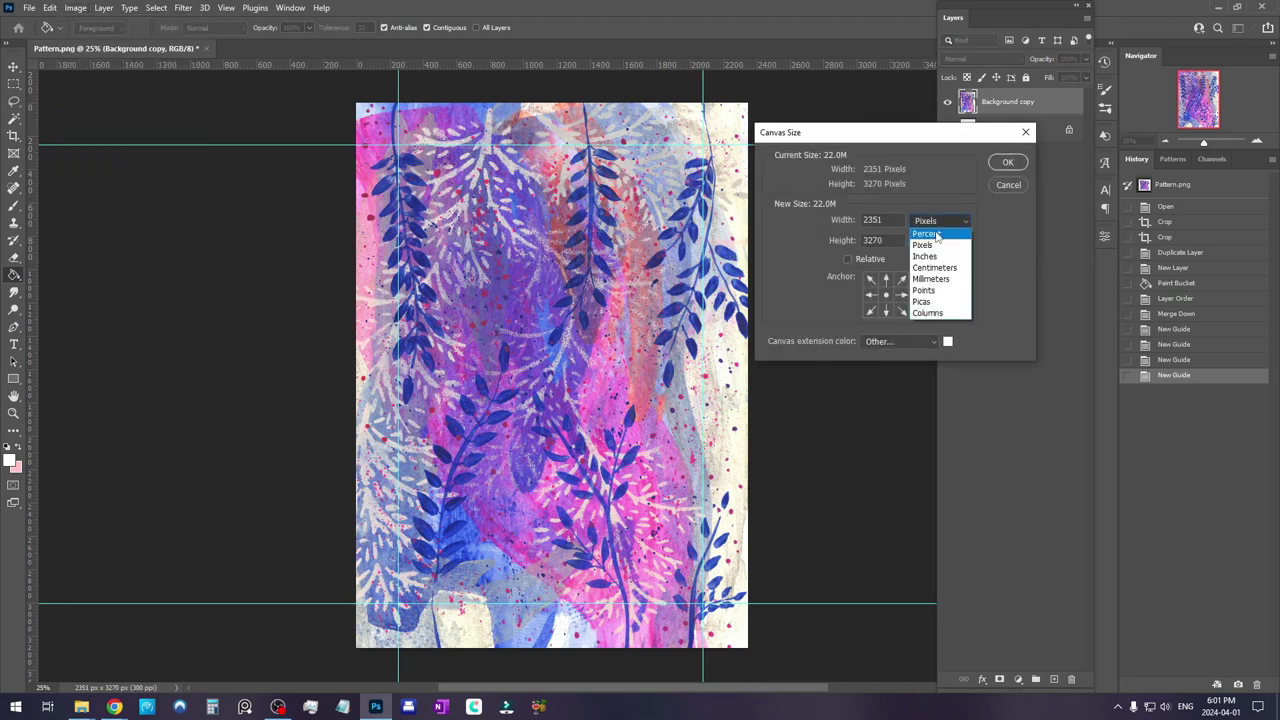
{"action": "left_click", "coordinate": [926, 234]}
{"action": "double_click", "coordinate": [872, 219]}
{"action": "type", "text": "150"}
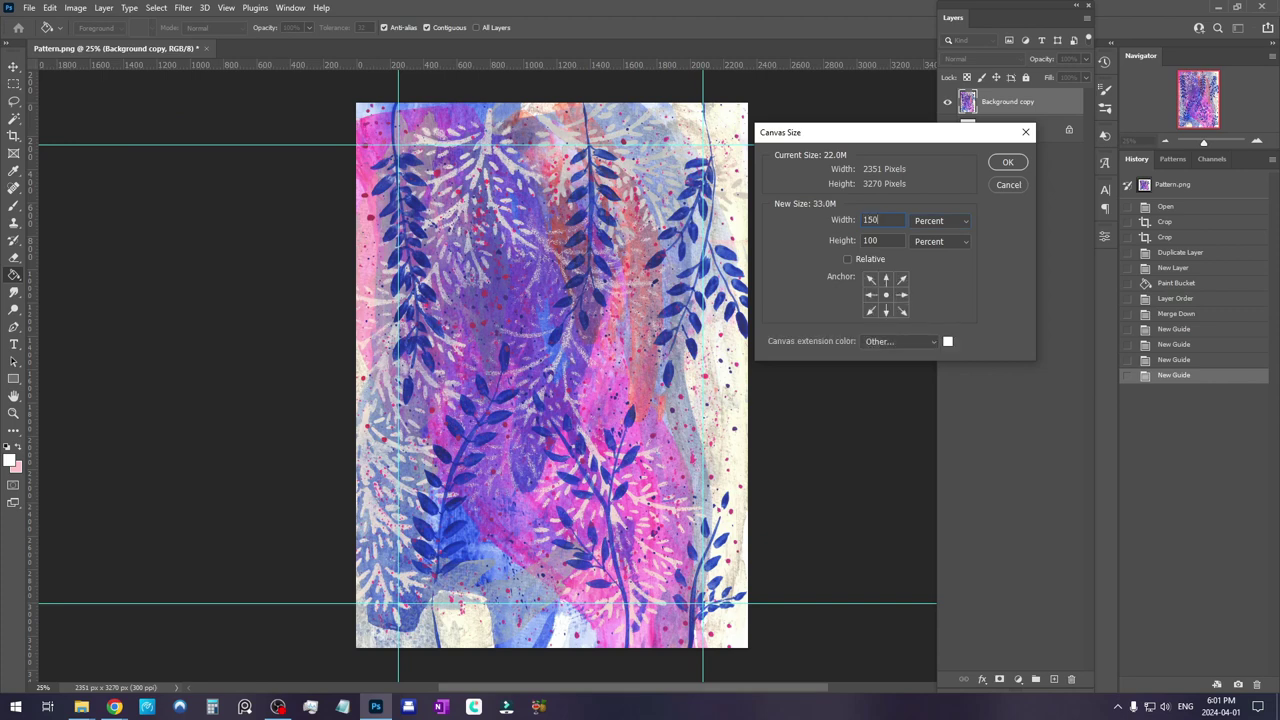
{"action": "key", "text": "Tab"}
{"action": "type", "text": "50"}
{"action": "left_click", "coordinate": [1007, 166]}
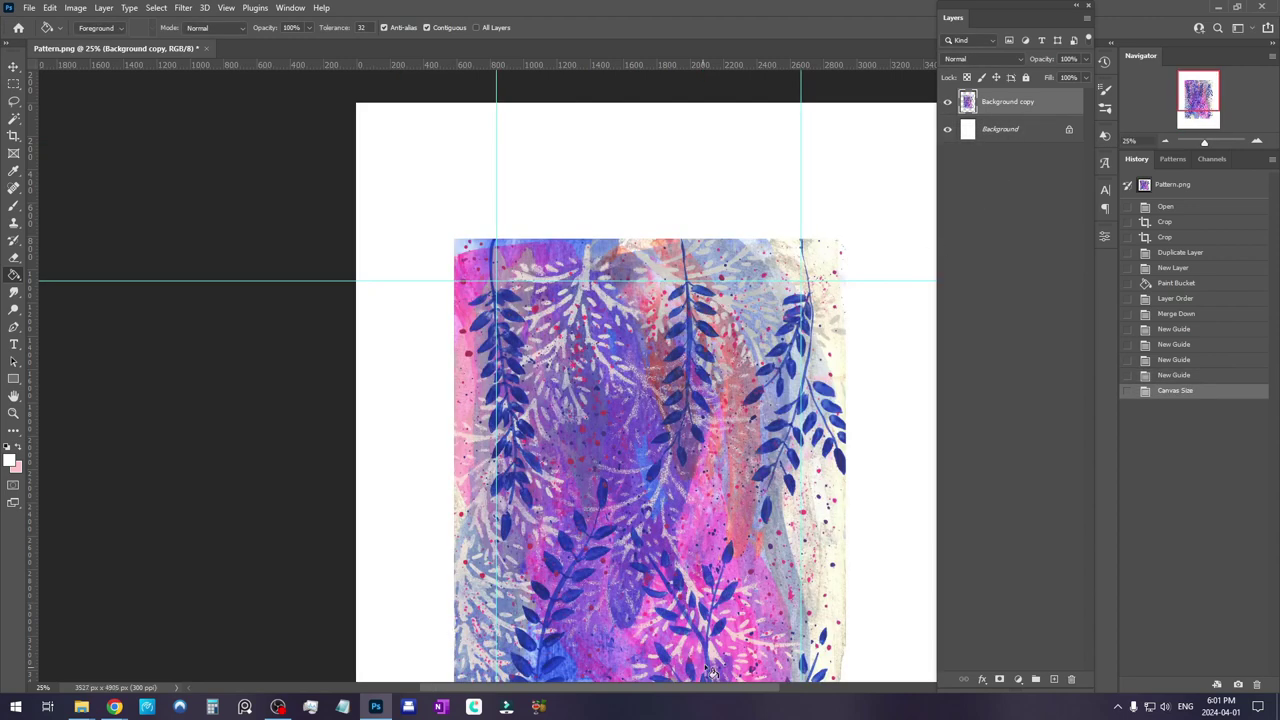
{"action": "left_click_drag", "start_coordinate": [713, 690], "coordinate": [737, 694]}
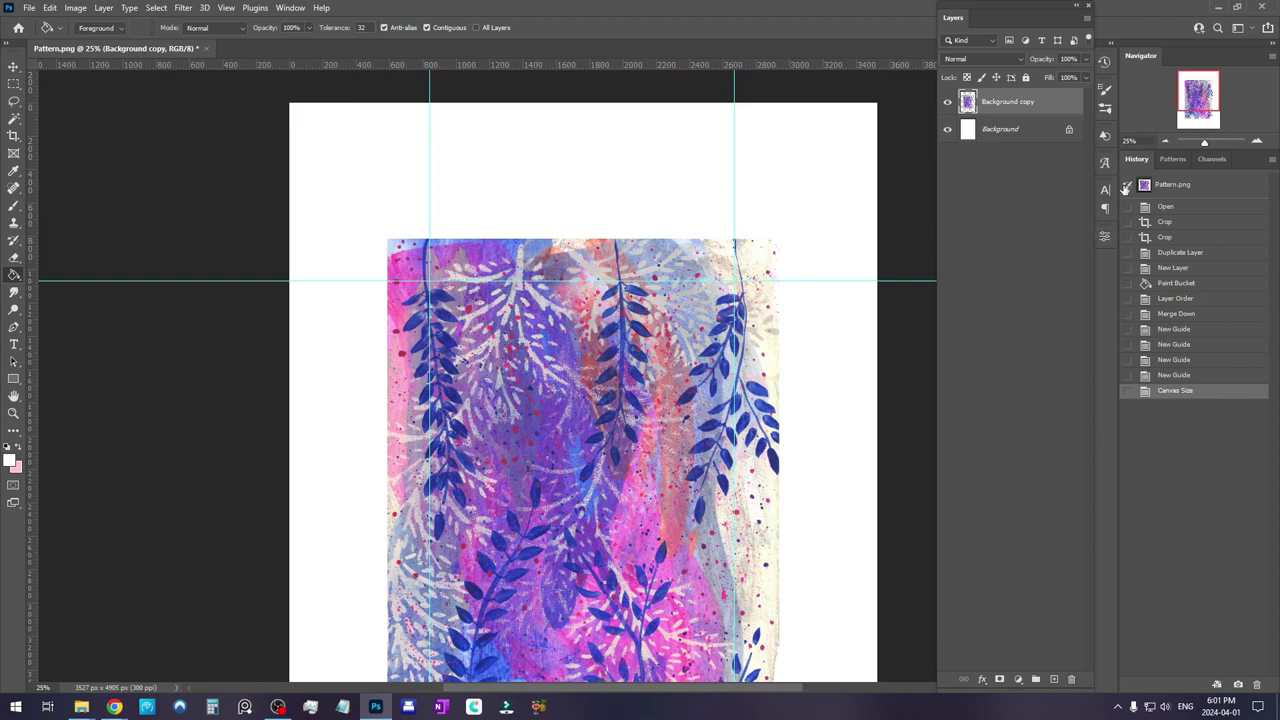
{"action": "left_click", "coordinate": [1164, 141]}
{"action": "scroll", "coordinate": [714, 246], "scroll_direction": "down", "scroll_amount": 3}
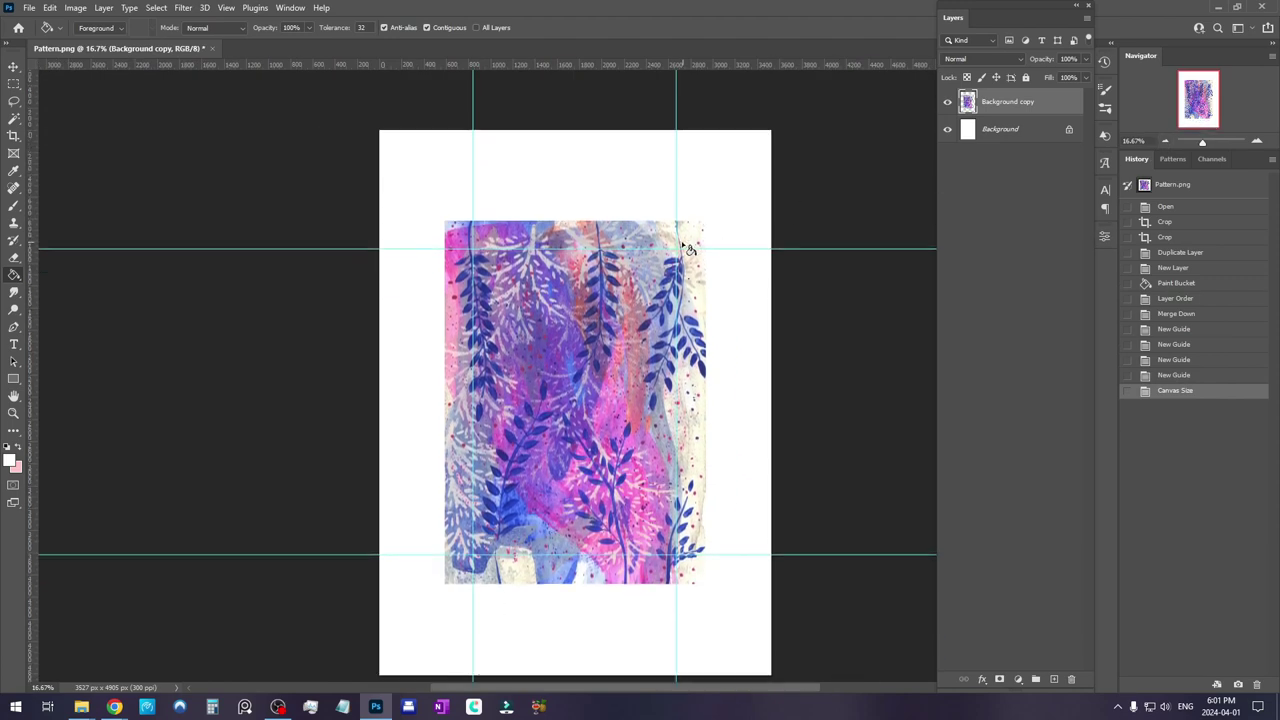
Move the Background copy painting so its top and left edges align with the upper and left guides
{"action": "left_click", "coordinate": [1256, 142]}
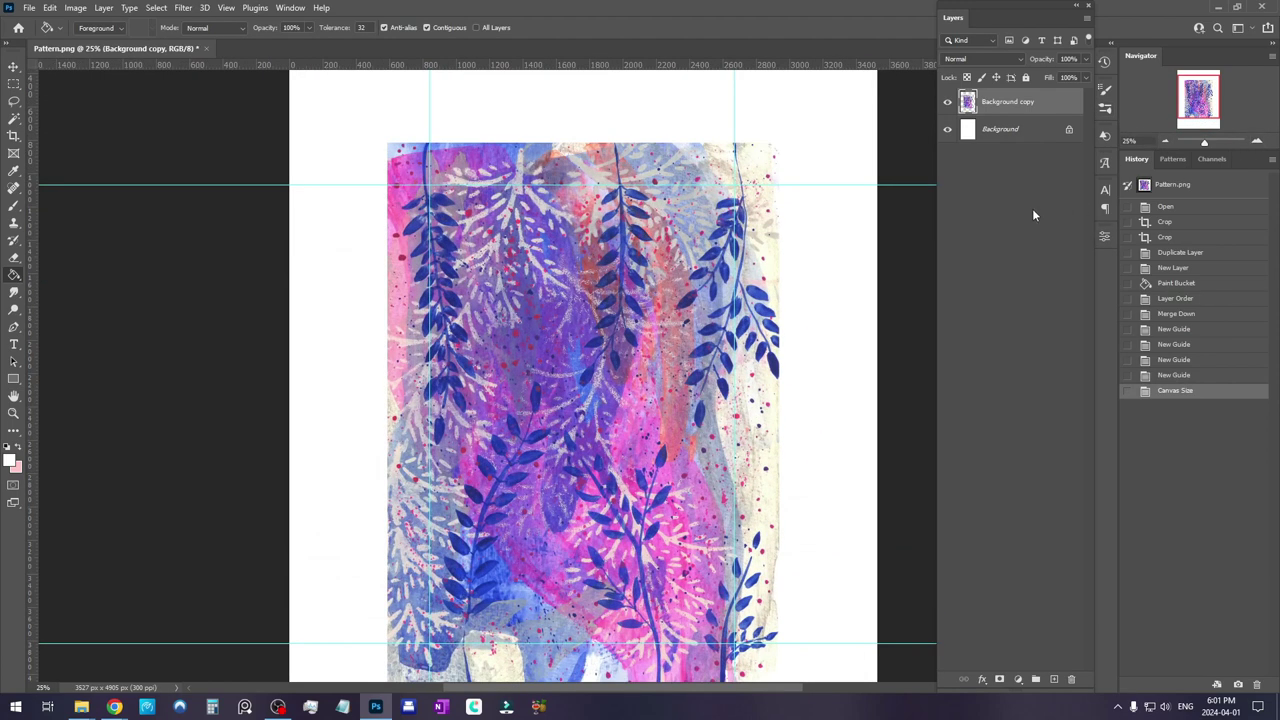
{"action": "left_click", "coordinate": [13, 66]}
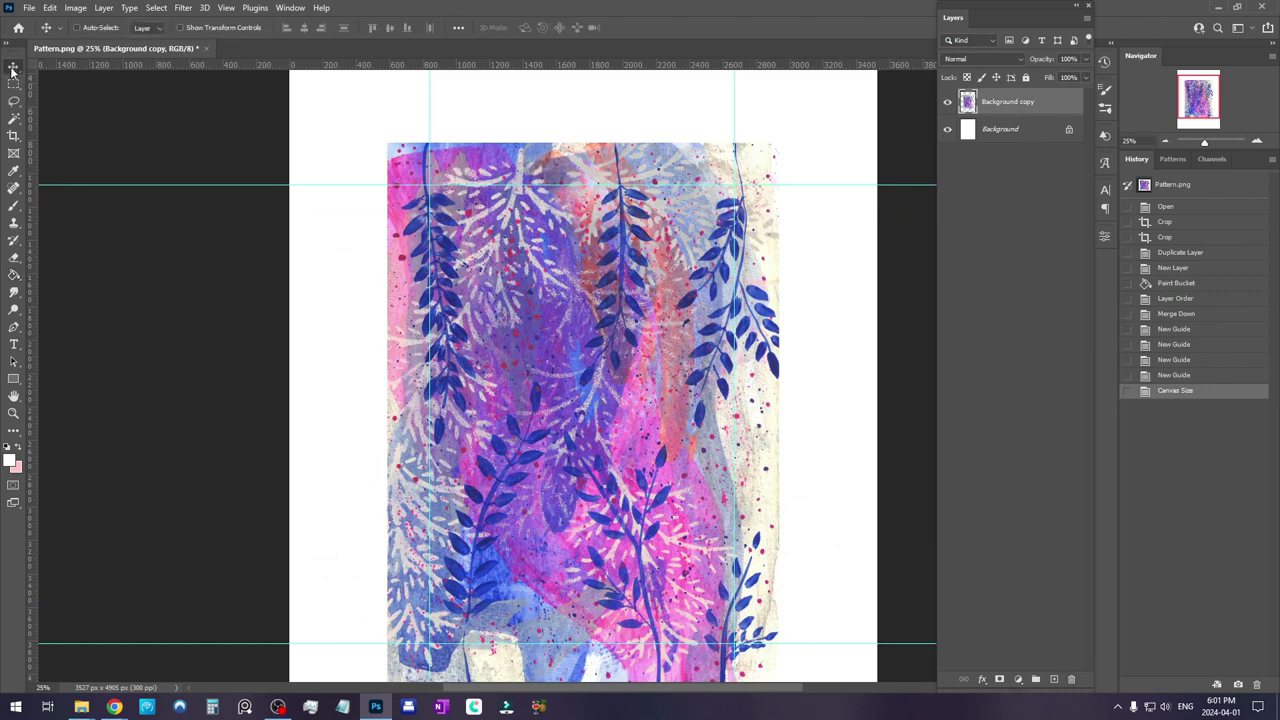
{"action": "scroll", "coordinate": [465, 267], "scroll_direction": "down", "scroll_amount": 1}
{"action": "left_click_drag", "start_coordinate": [537, 228], "coordinate": [548, 262]}
{"action": "scroll", "coordinate": [577, 271], "scroll_direction": "down", "scroll_amount": 1}
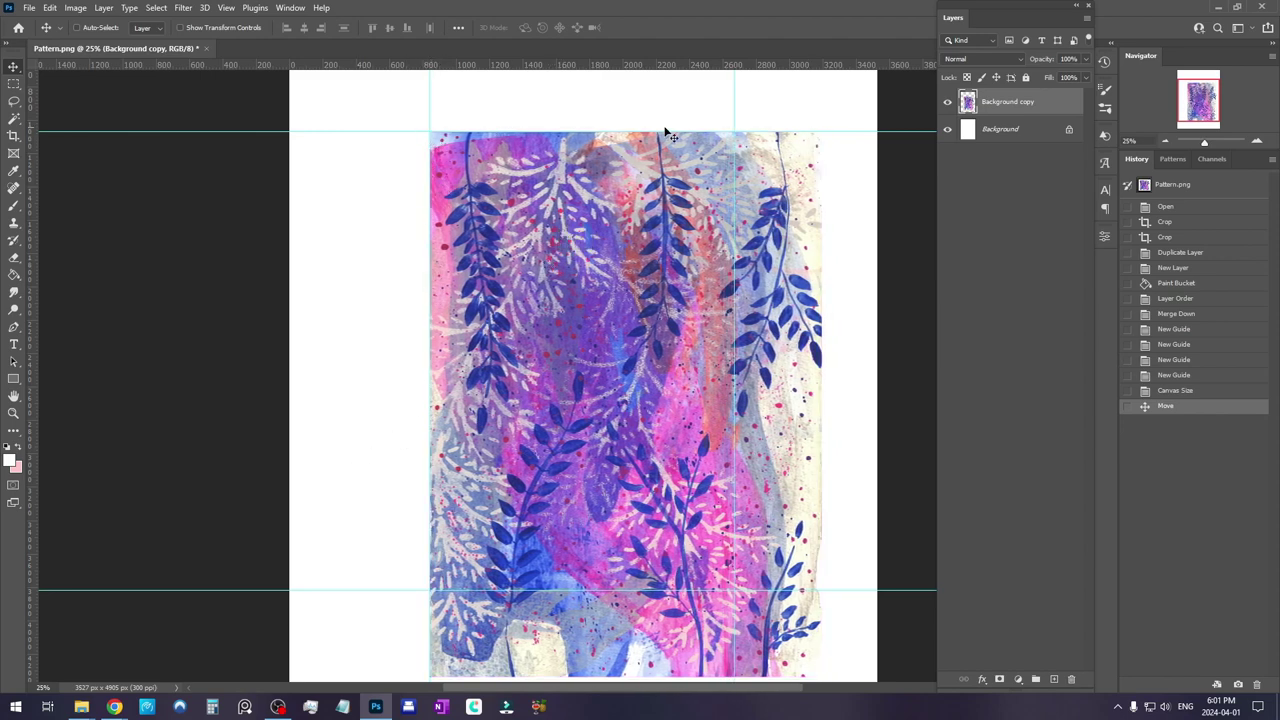
{"action": "scroll", "coordinate": [466, 670], "scroll_direction": "down", "scroll_amount": 2}
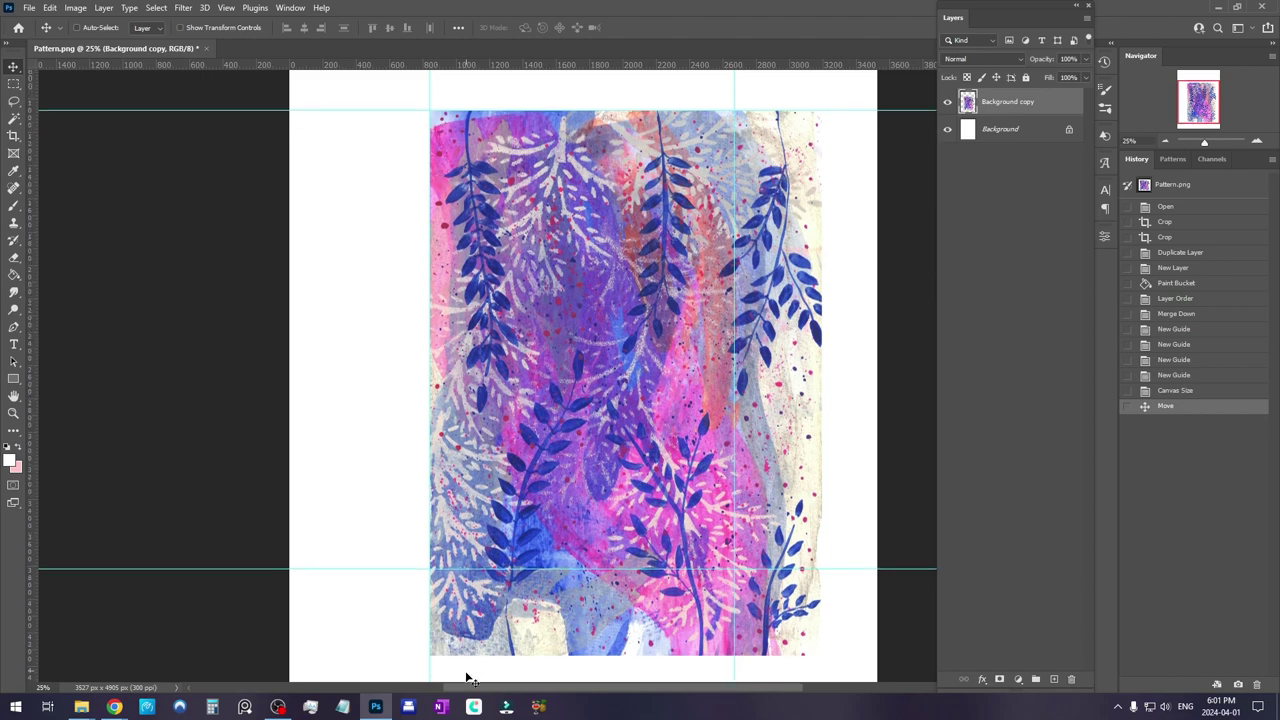
{"action": "scroll", "coordinate": [480, 690], "scroll_direction": "right", "scroll_amount": 3}
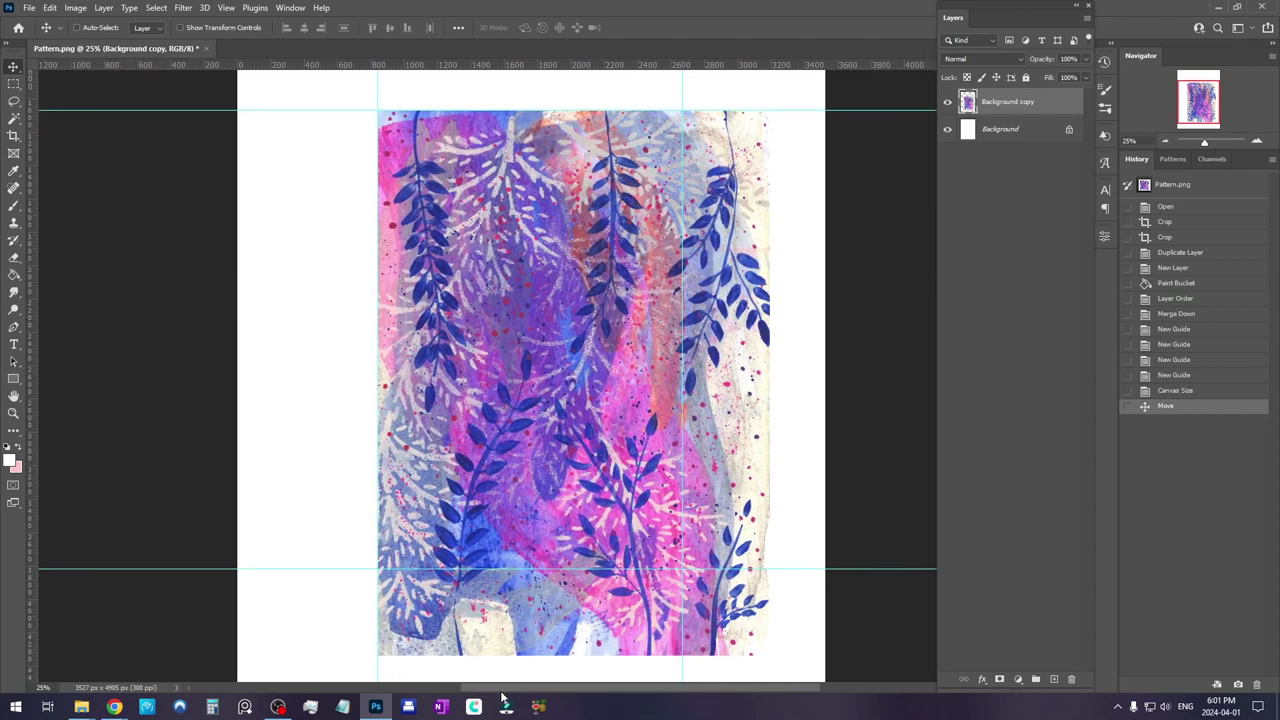
Select the painting's strip beyond the right vertical guide, about 639 by 3491 px, and copy it onto a new layer
{"action": "left_click", "coordinate": [12, 85]}
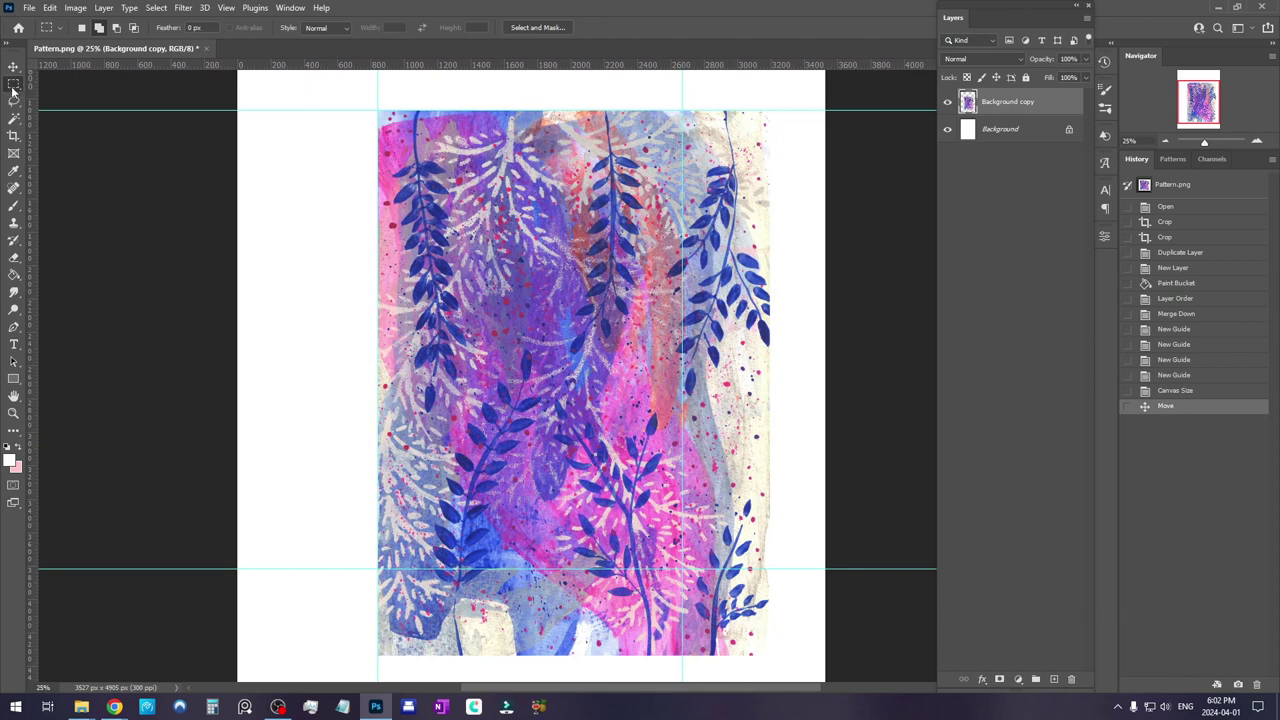
{"action": "left_click_drag", "start_coordinate": [788, 89], "coordinate": [757, 341]}
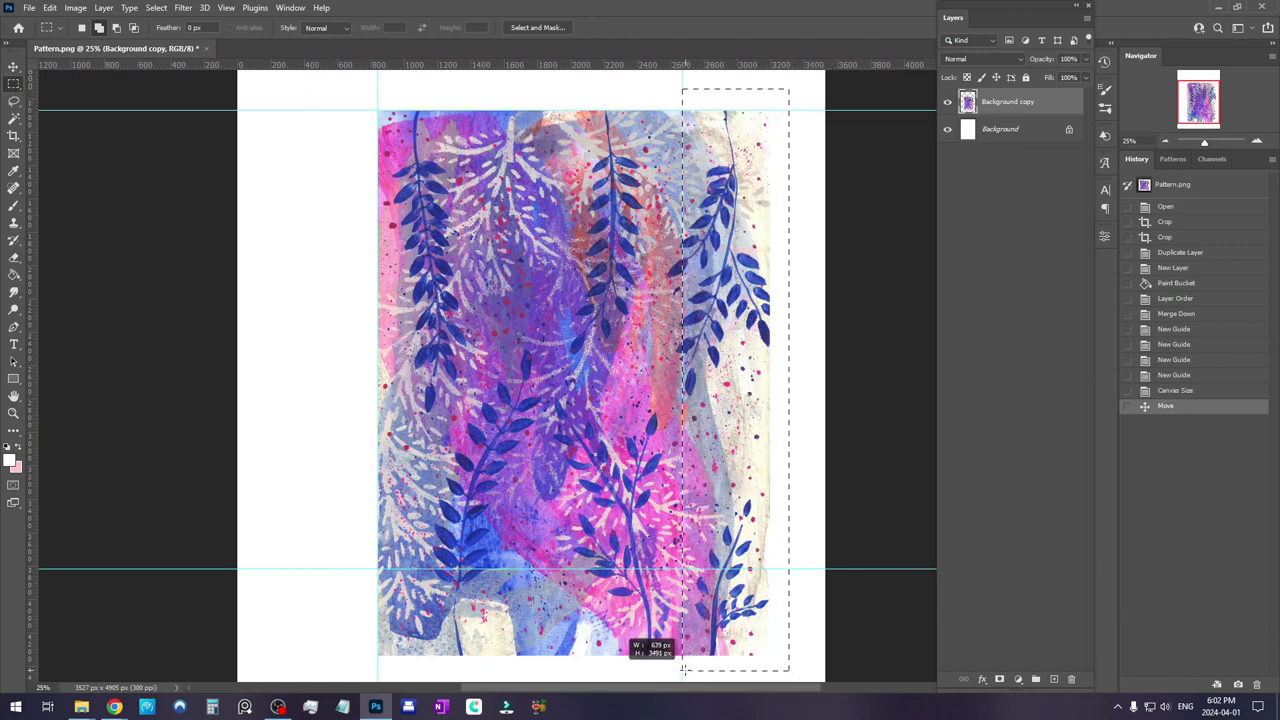
{"action": "left_click_drag", "start_coordinate": [683, 669], "coordinate": [684, 670]}
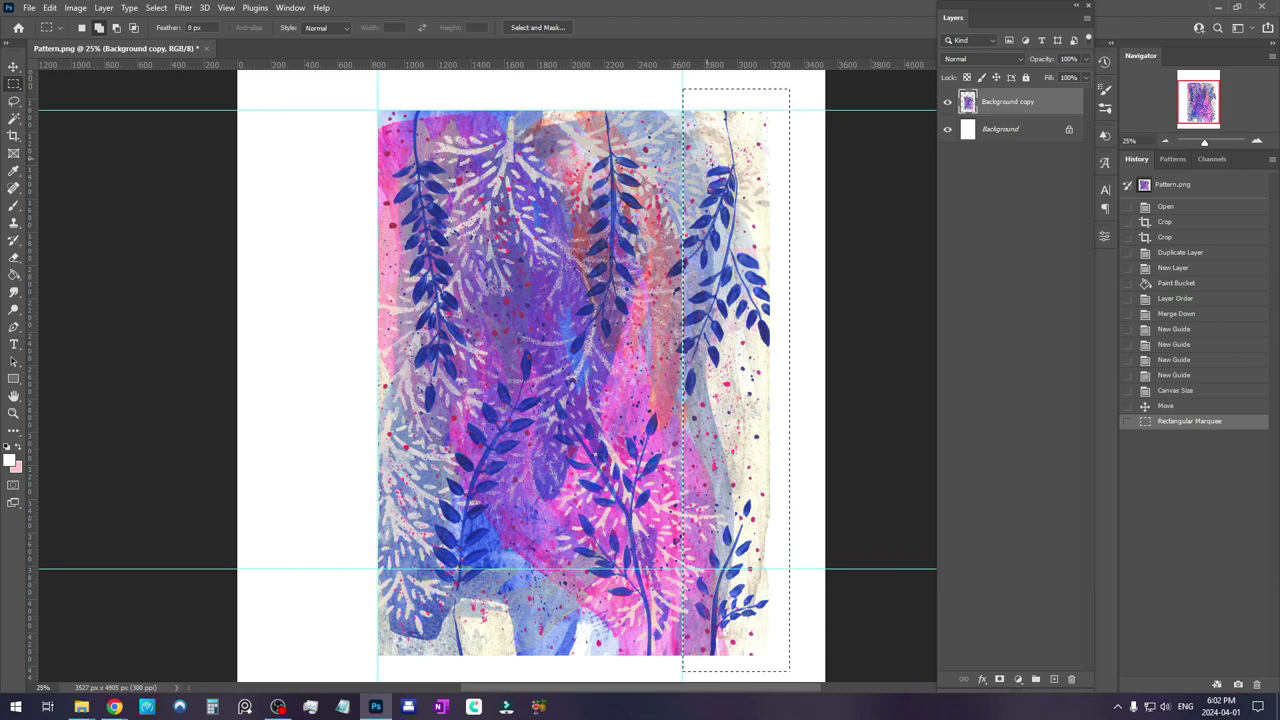
{"action": "key", "text": "ctrl+v"}
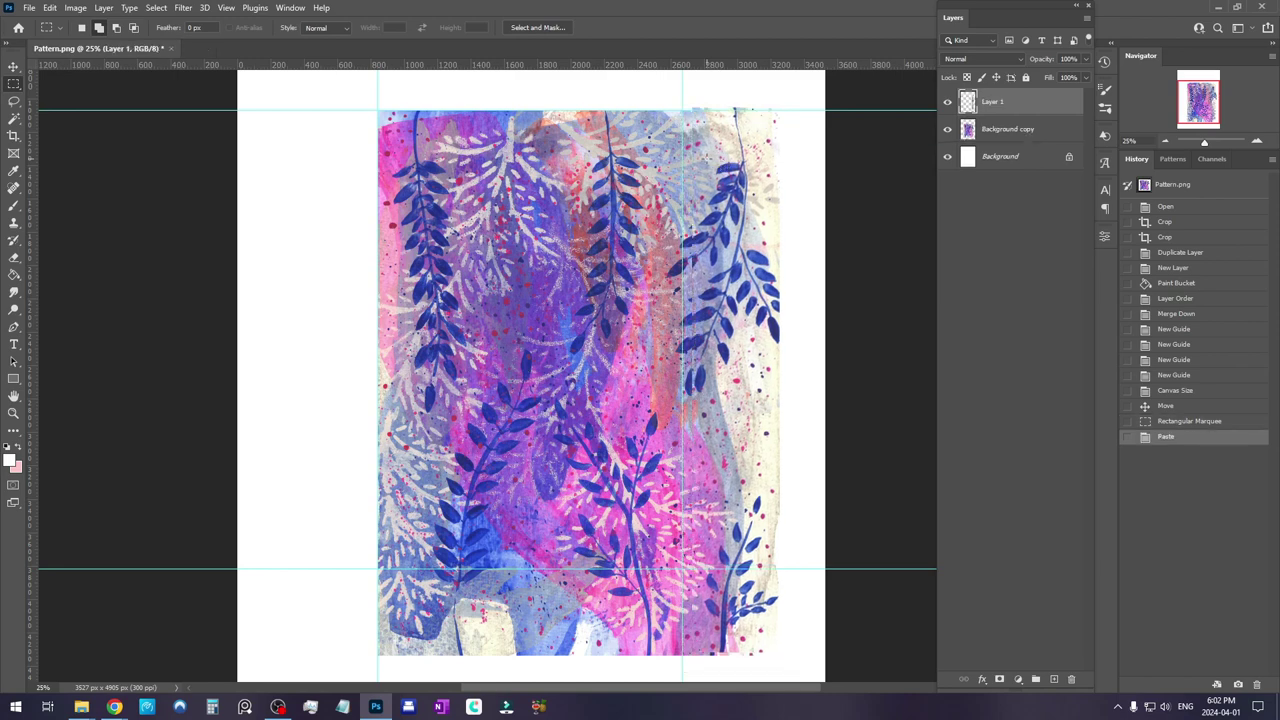
Free-transform the pasted strip into place over the painting's left edge, aligned with the left and upper guides at full size
{"action": "right_click", "coordinate": [740, 193]}
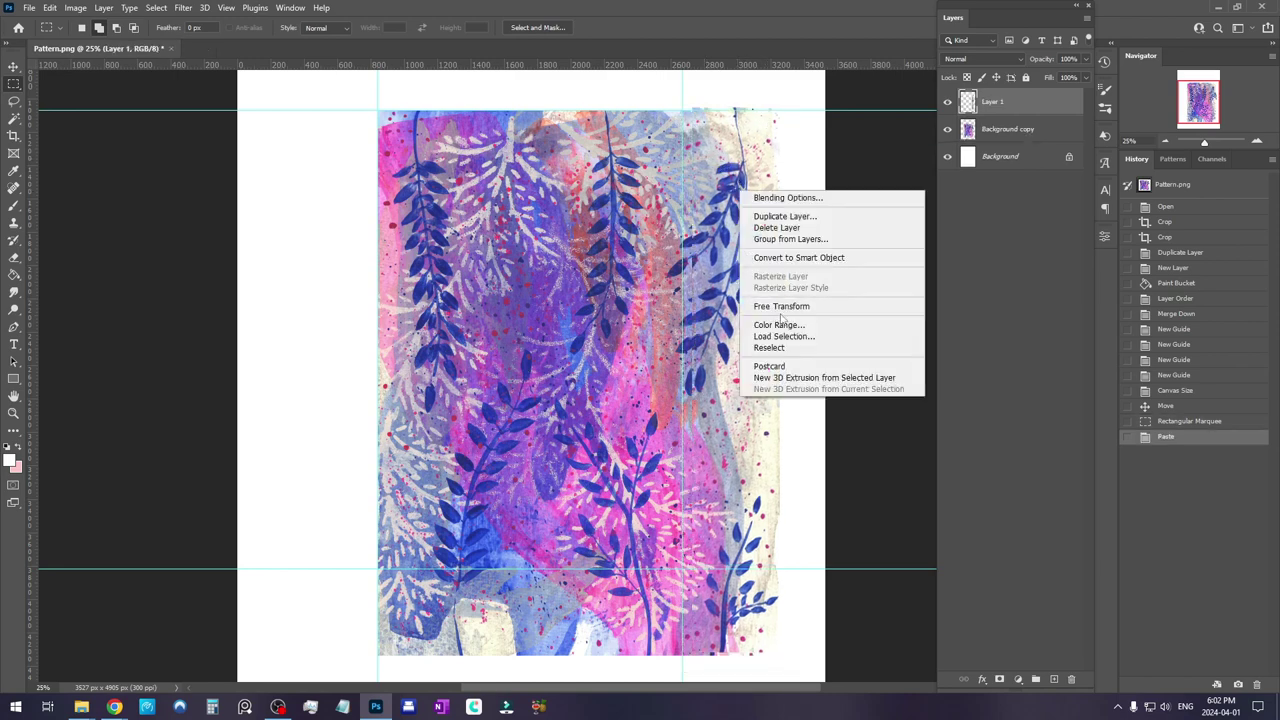
{"action": "left_click", "coordinate": [768, 303]}
{"action": "mouse_move", "coordinate": [749, 213]}
{"action": "left_mouse_down"}
{"action": "mouse_move", "coordinate": [765, 212]}
{"action": "mouse_move", "coordinate": [739, 223]}
{"action": "left_mouse_up"}
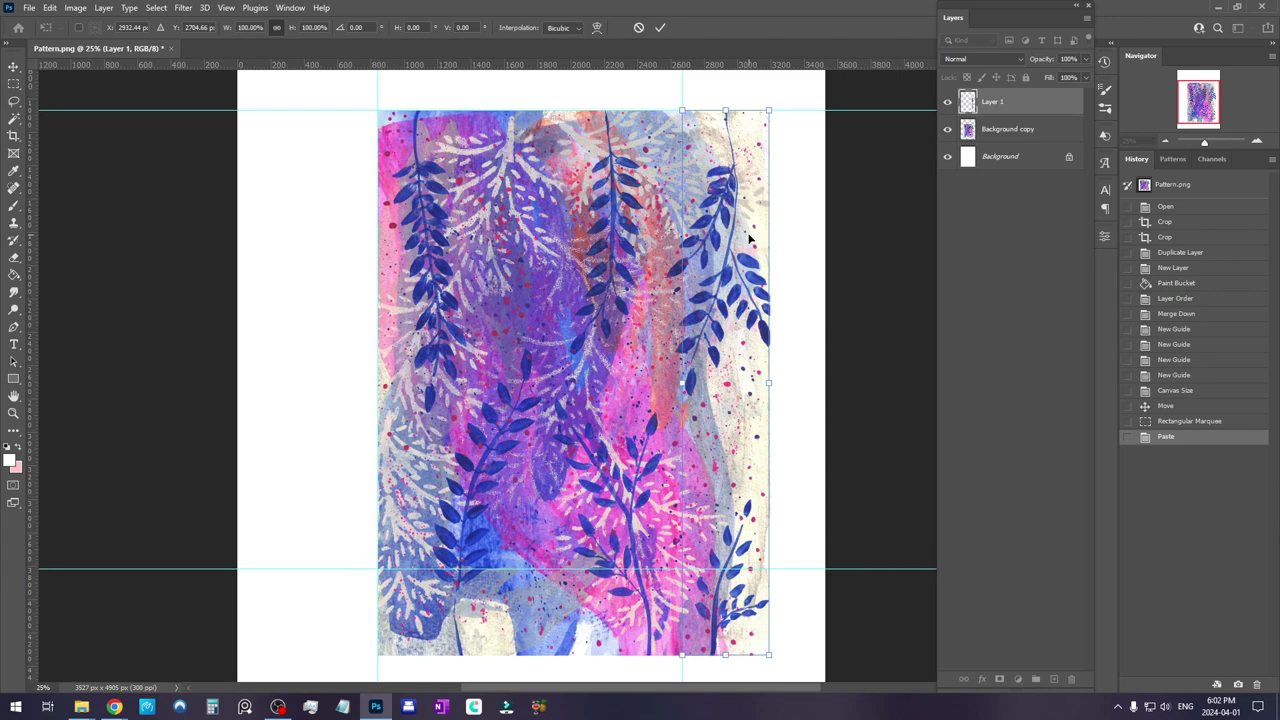
{"action": "left_click_drag", "start_coordinate": [737, 291], "coordinate": [438, 280]}
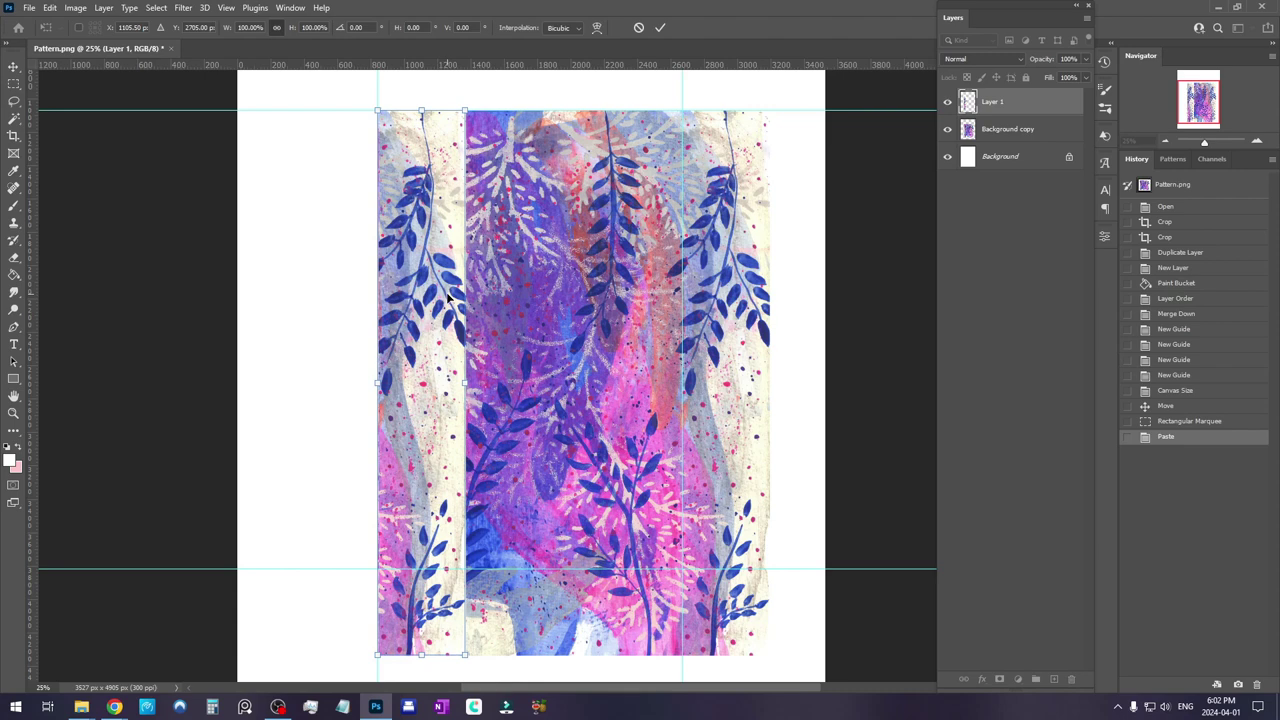
{"action": "key", "text": "Return"}
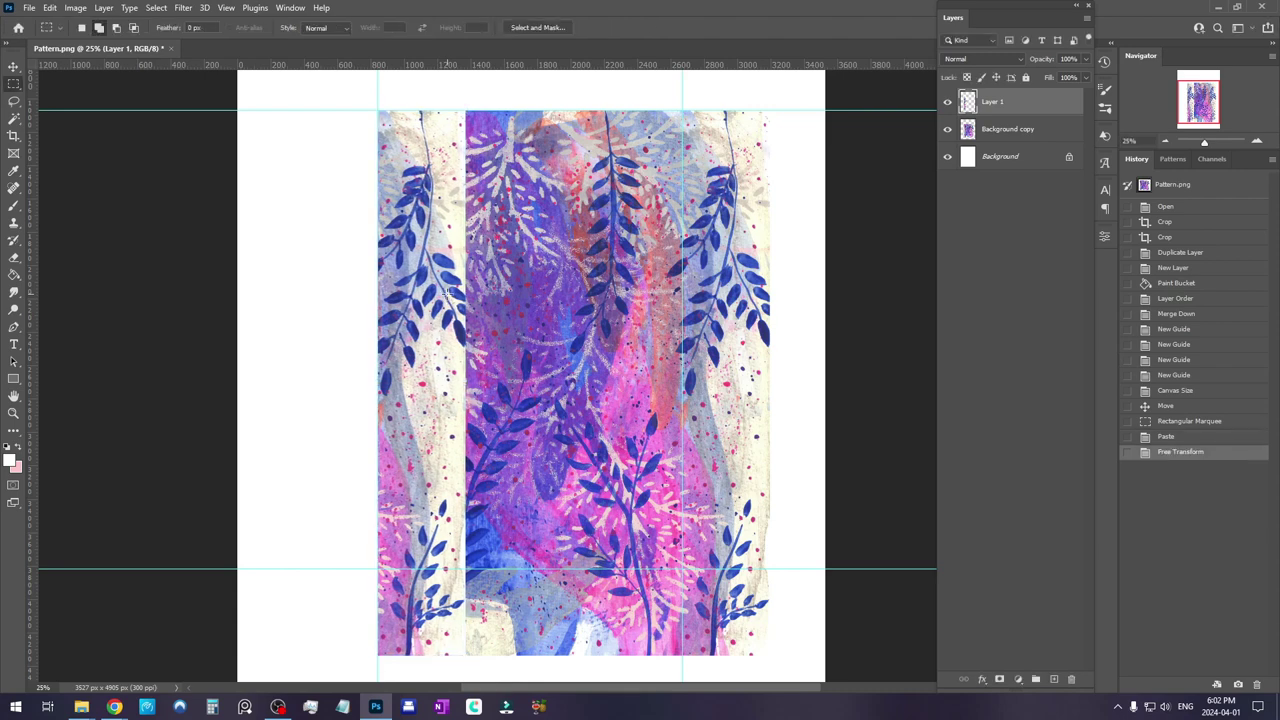
Compare the painting with and without the strip on Layer 1, add a layer mask to that layer, and hide the guides
{"action": "left_click", "coordinate": [947, 102]}
{"action": "left_click", "coordinate": [947, 102]}
{"action": "left_click", "coordinate": [947, 102]}
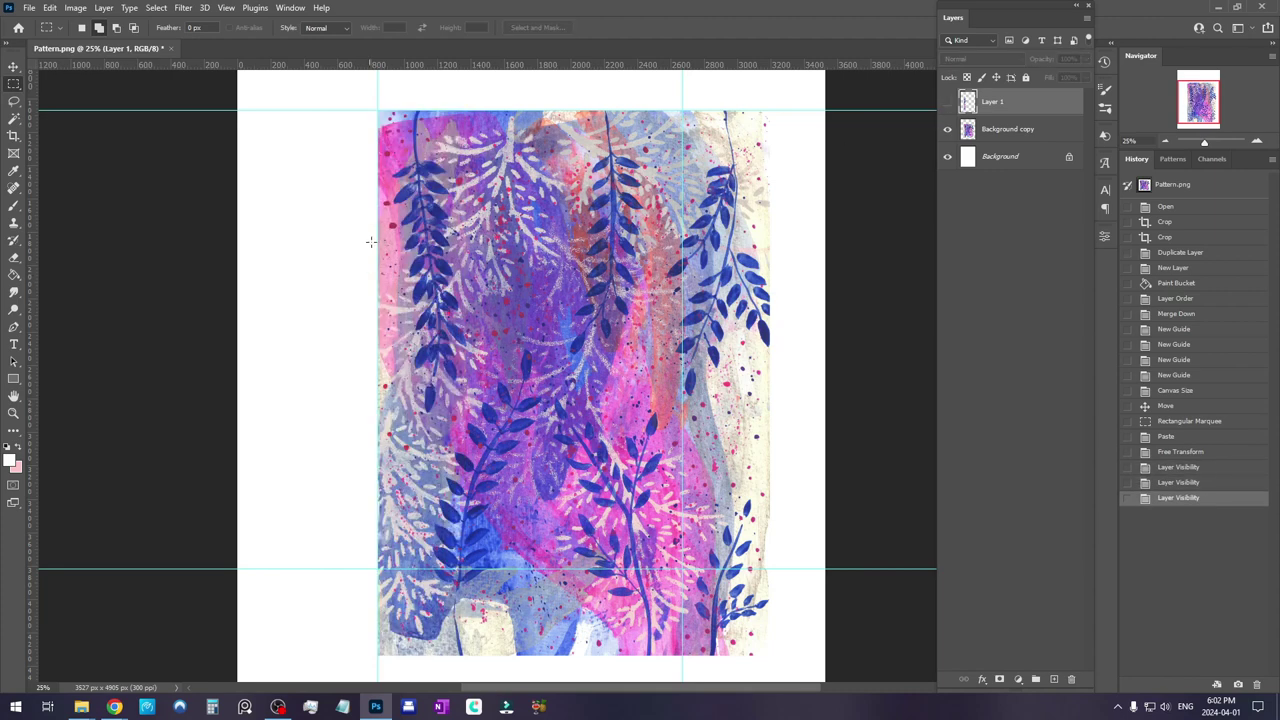
{"action": "left_click", "coordinate": [947, 102]}
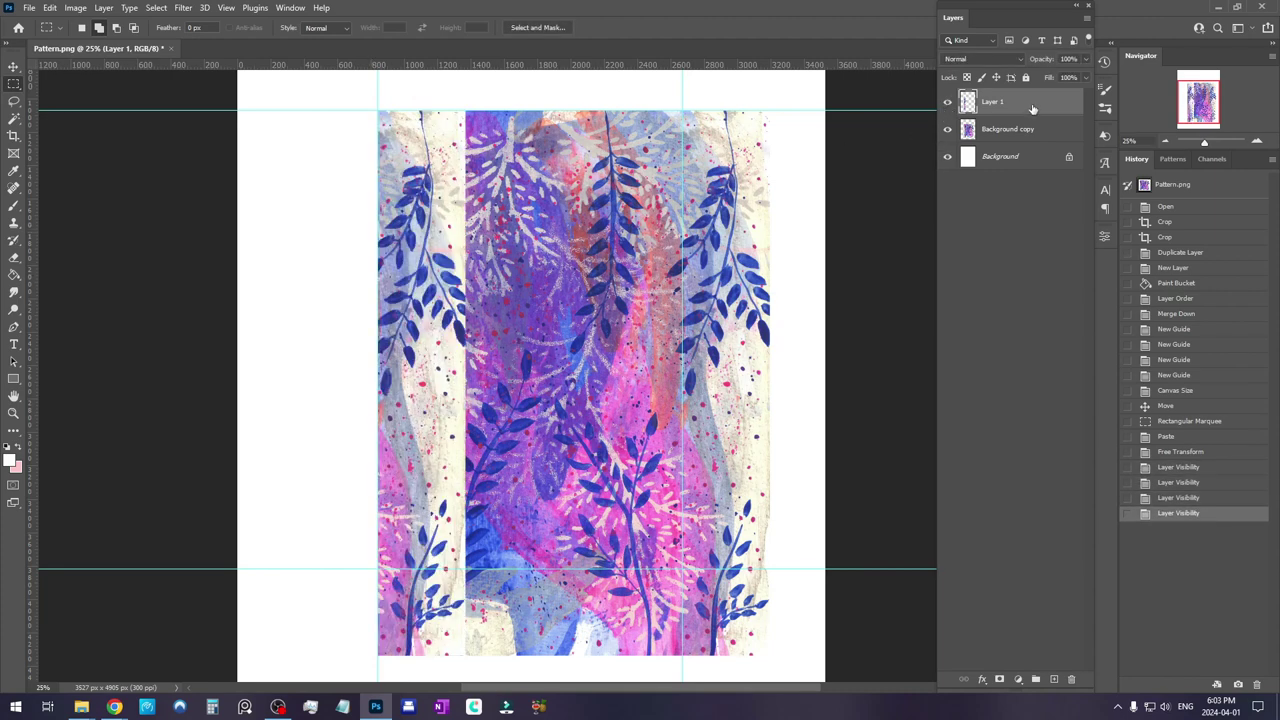
{"action": "left_click", "coordinate": [999, 680]}
{"action": "left_click", "coordinate": [226, 8]}
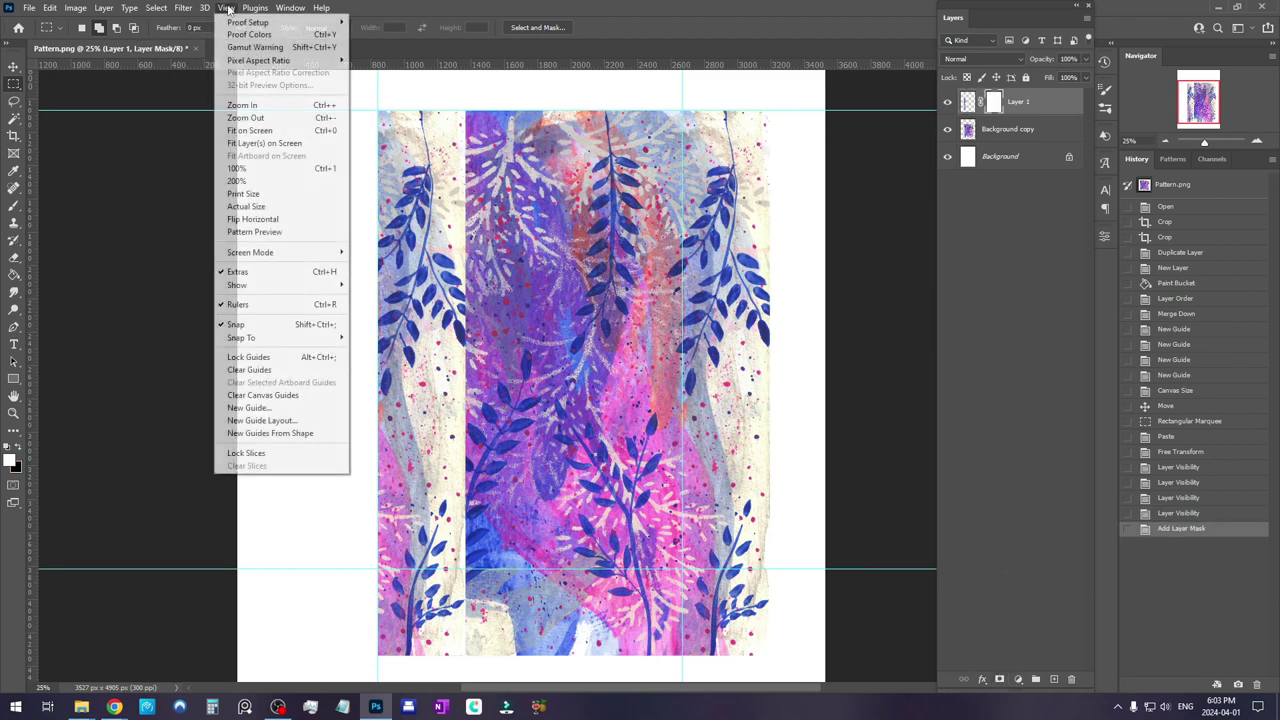
{"action": "left_click", "coordinate": [246, 274]}
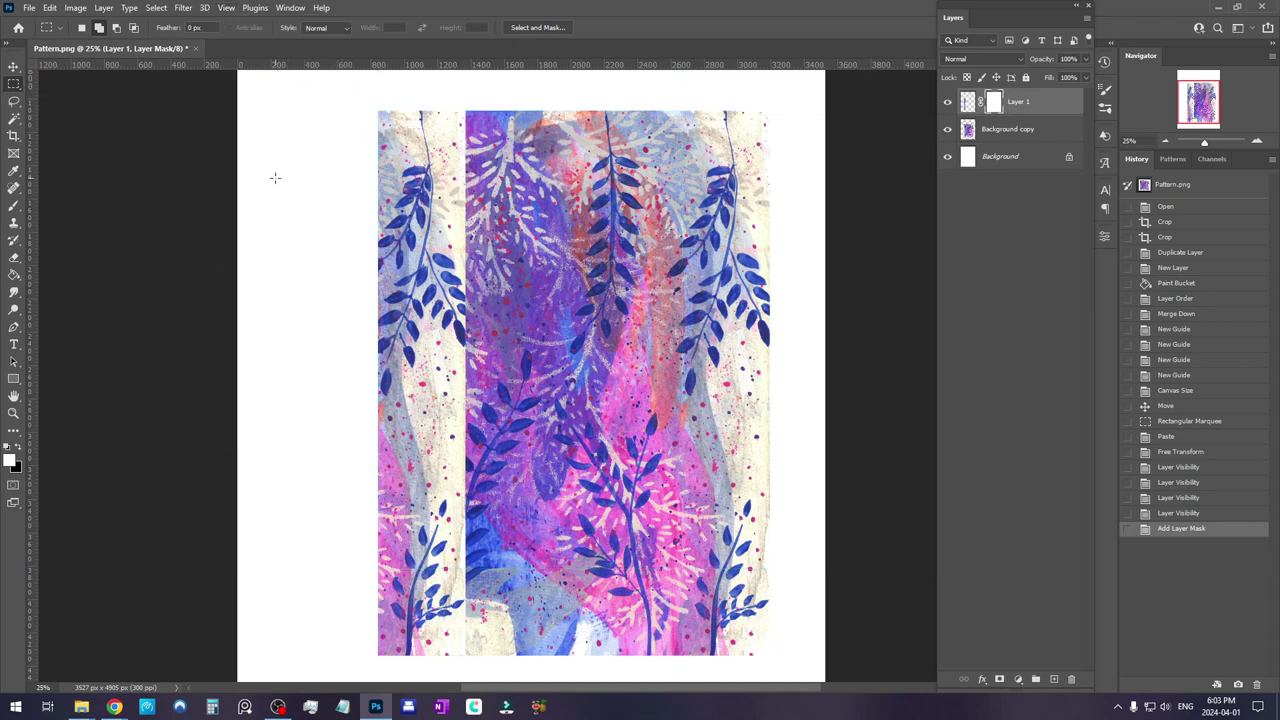
Set up the Watercolor brush at 250 px with black as the foreground colour for painting on Layer 1's mask
{"action": "left_click", "coordinate": [13, 207]}
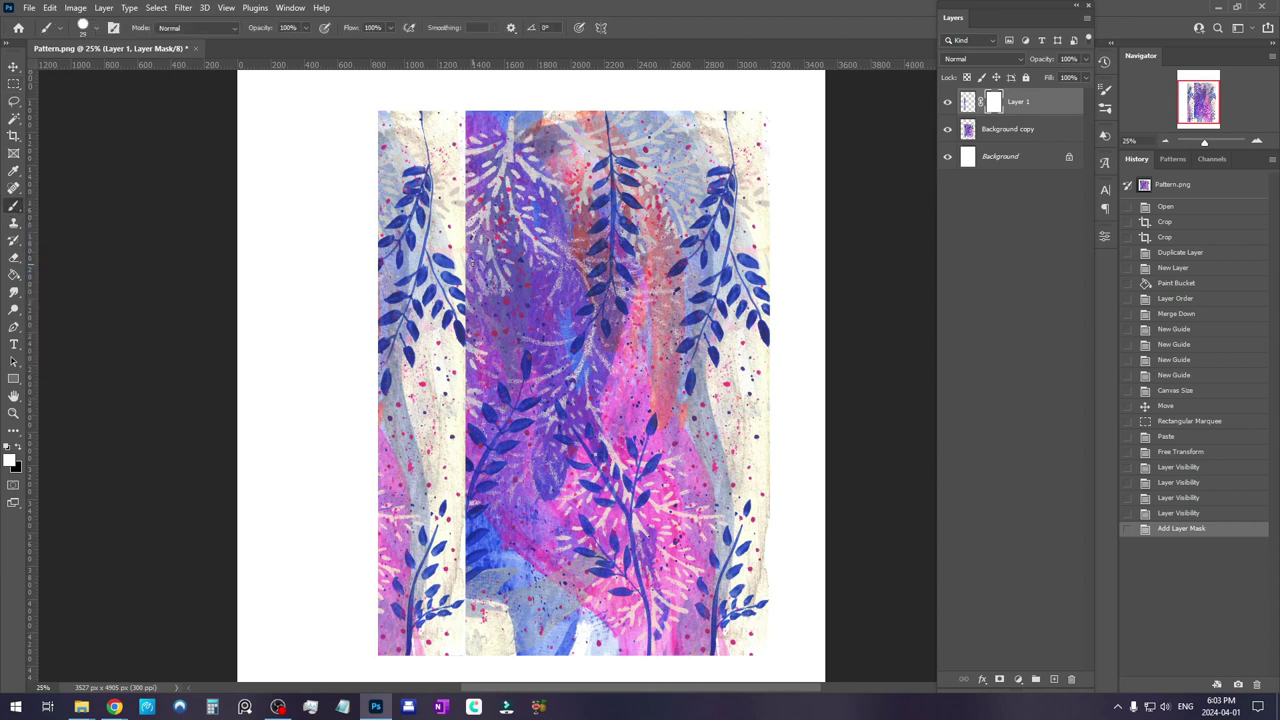
{"action": "right_click", "coordinate": [482, 208]}
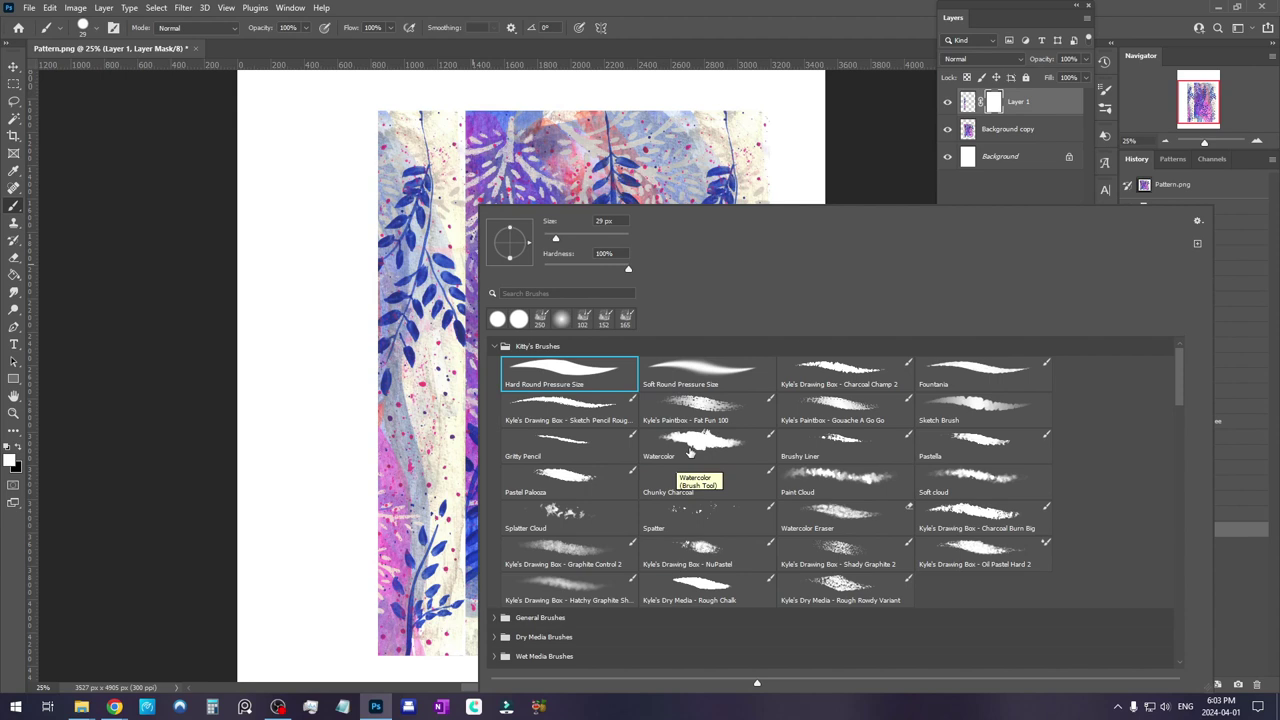
{"action": "left_click", "coordinate": [688, 452]}
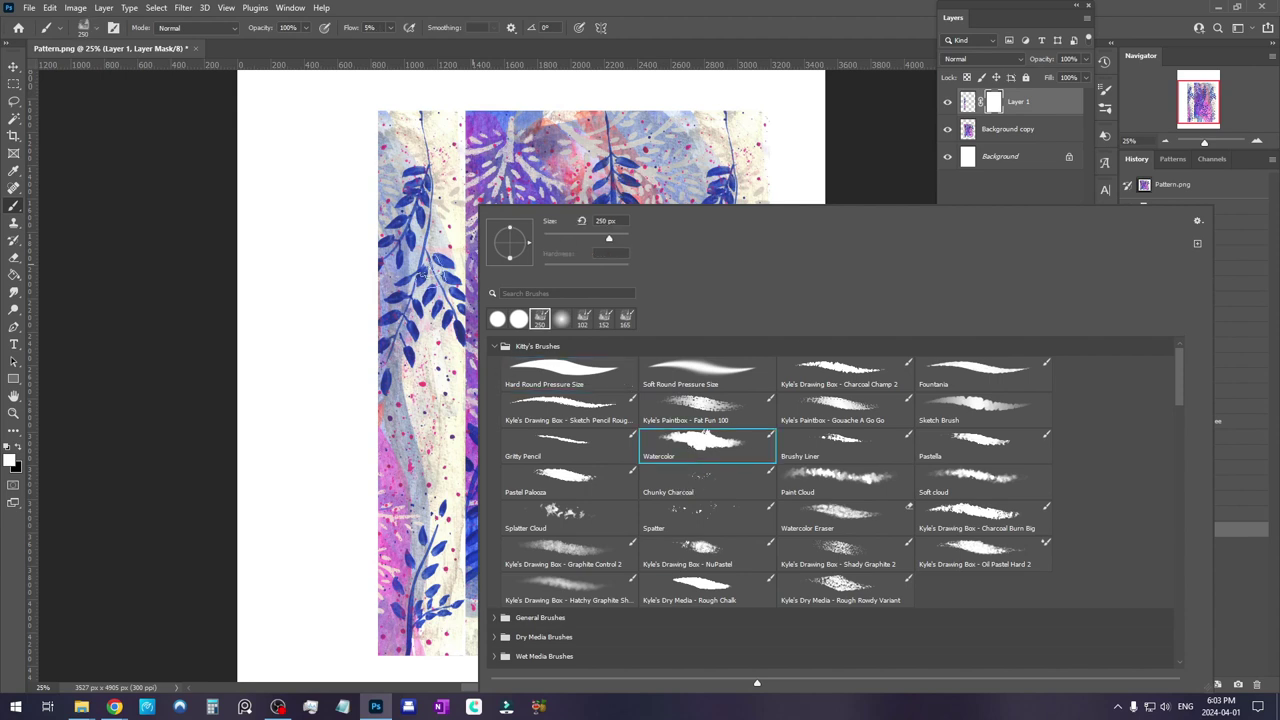
{"action": "left_click", "coordinate": [903, 6]}
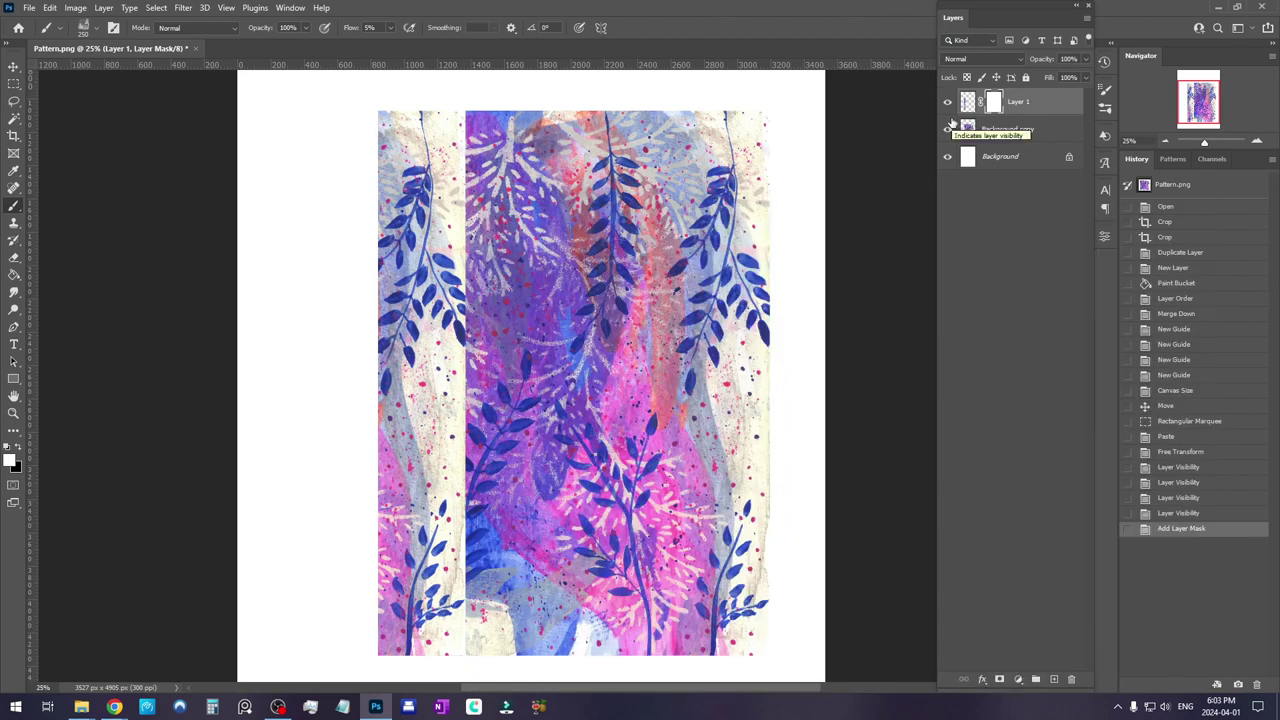
{"action": "left_click", "coordinate": [1257, 141]}
{"action": "scroll", "coordinate": [630, 290], "scroll_direction": "up", "scroll_amount": 3}
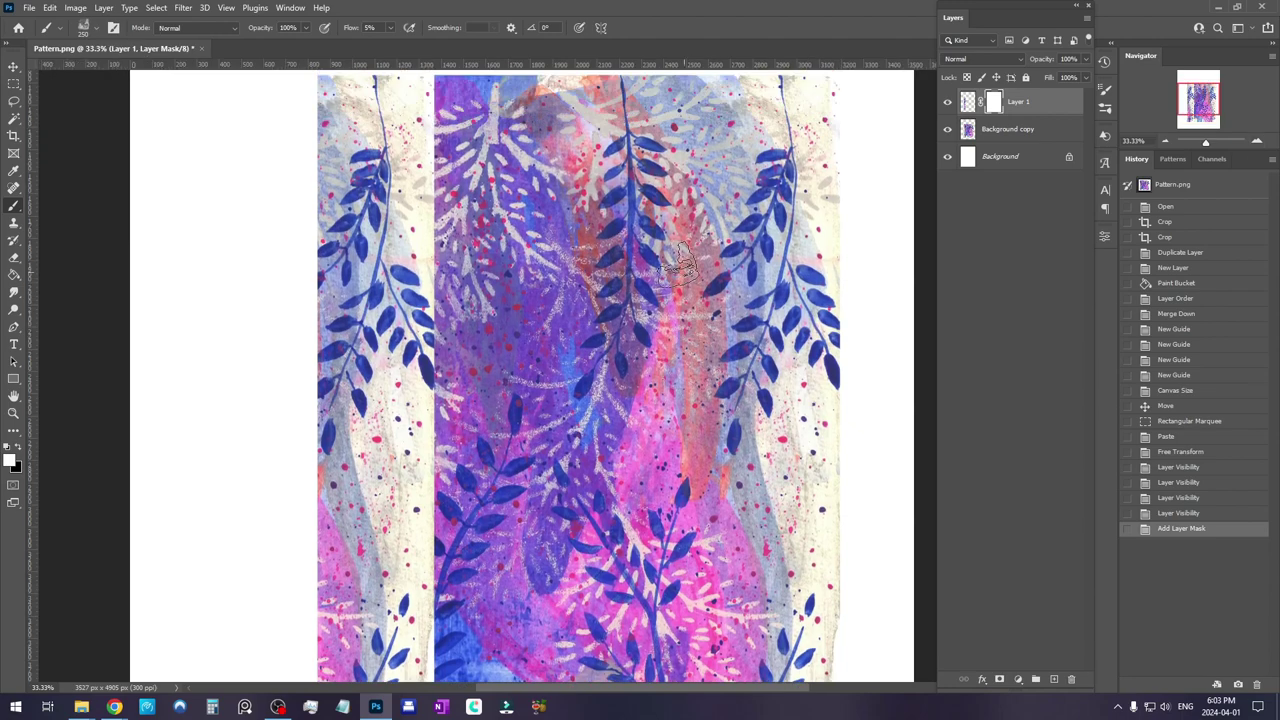
{"action": "left_click", "coordinate": [1257, 140]}
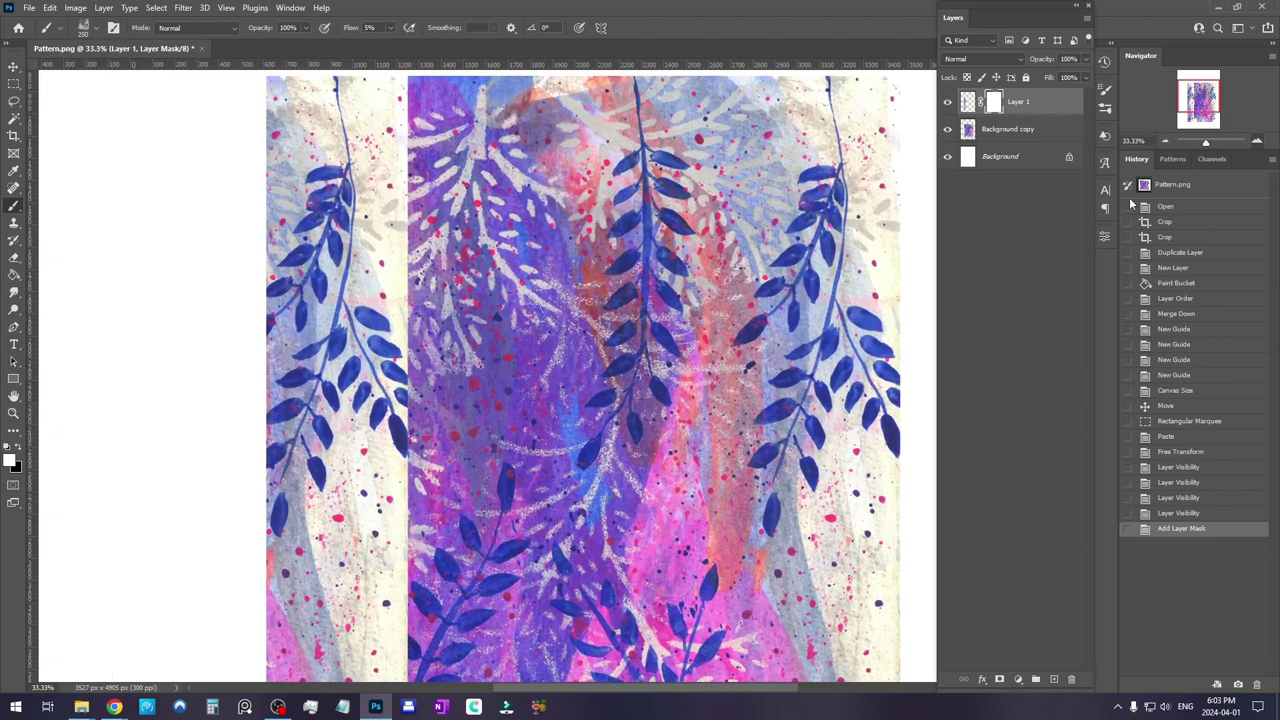
{"action": "scroll", "coordinate": [760, 350], "scroll_direction": "left", "scroll_amount": 2}
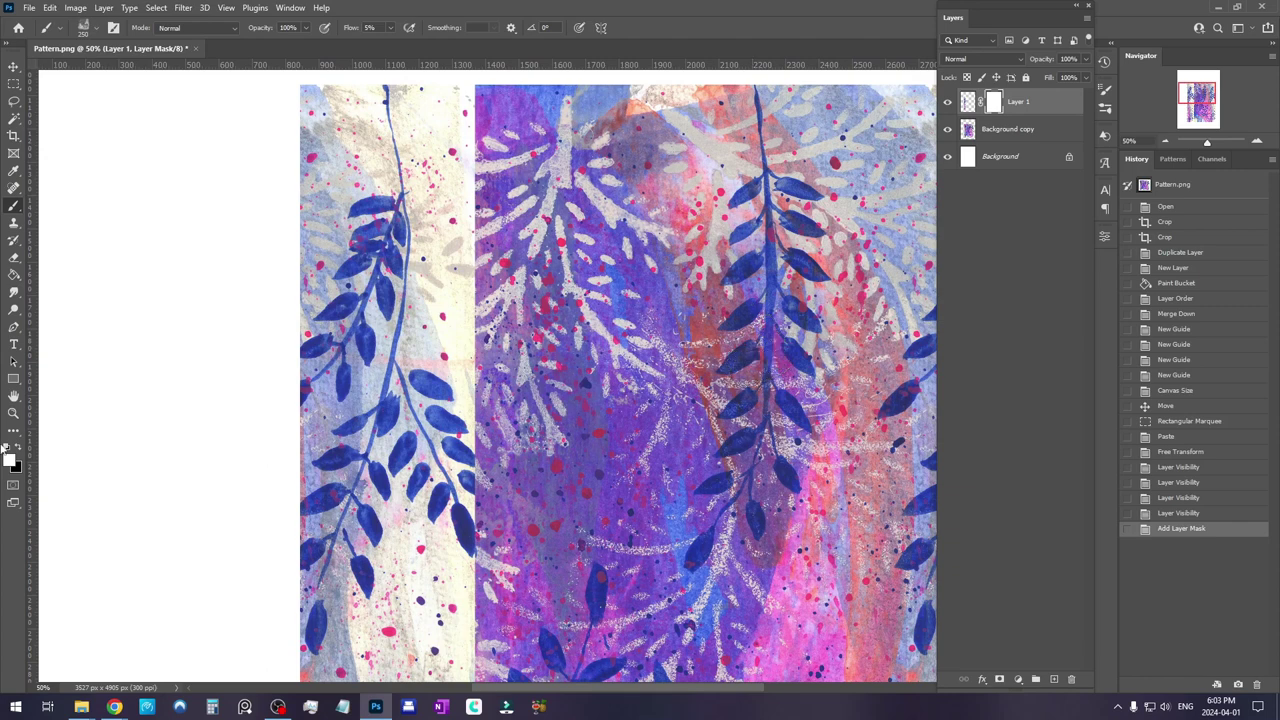
{"action": "left_click", "coordinate": [17, 447]}
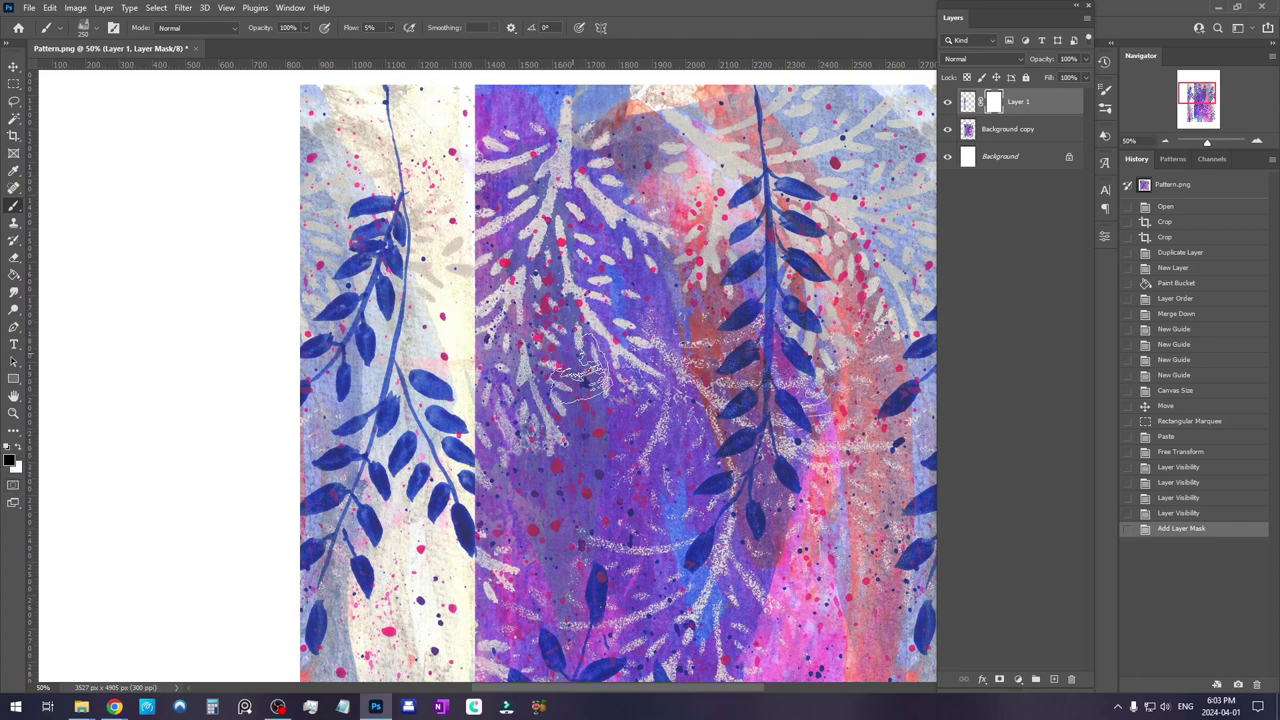
Mask the strip's upper right edge in black and restore its top left area around the leaf stem in white
{"action": "scroll", "coordinate": [470, 250], "scroll_direction": "up", "scroll_amount": 1}
{"action": "mouse_move", "coordinate": [502, 170]}
{"action": "left_mouse_down"}
{"action": "mouse_move", "coordinate": [466, 85]}
{"action": "mouse_move", "coordinate": [451, 105]}
{"action": "mouse_move", "coordinate": [436, 90]}
{"action": "mouse_move", "coordinate": [451, 148]}
{"action": "mouse_move", "coordinate": [461, 145]}
{"action": "mouse_move", "coordinate": [426, 165]}
{"action": "mouse_move", "coordinate": [423, 125]}
{"action": "mouse_move", "coordinate": [436, 188]}
{"action": "mouse_move", "coordinate": [448, 192]}
{"action": "mouse_move", "coordinate": [446, 170]}
{"action": "mouse_move", "coordinate": [416, 97]}
{"action": "mouse_move", "coordinate": [501, 232]}
{"action": "mouse_move", "coordinate": [411, 128]}
{"action": "mouse_move", "coordinate": [412, 105]}
{"action": "mouse_move", "coordinate": [384, 90]}
{"action": "mouse_move", "coordinate": [420, 155]}
{"action": "left_mouse_up"}
{"action": "left_click", "coordinate": [444, 115]}
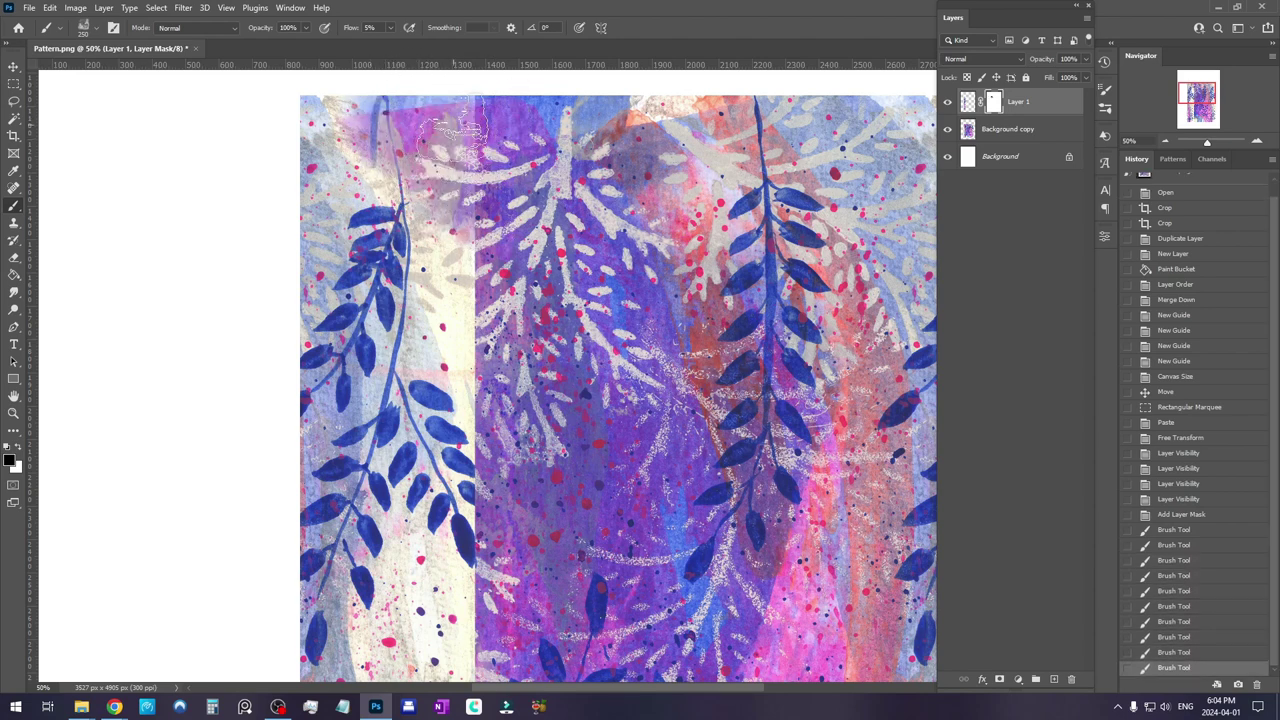
{"action": "key", "text": "x"}
{"action": "mouse_move", "coordinate": [313, 153]}
{"action": "left_mouse_down"}
{"action": "mouse_move", "coordinate": [355, 150]}
{"action": "mouse_move", "coordinate": [371, 110]}
{"action": "mouse_move", "coordinate": [355, 55]}
{"action": "mouse_move", "coordinate": [353, 88]}
{"action": "mouse_move", "coordinate": [414, 77]}
{"action": "left_mouse_up"}
{"action": "left_click_drag", "start_coordinate": [364, 117], "coordinate": [366, 208]}
Blend the upper seam by painting black on the mask over the white branch area, and compare it with the layer hidden
{"action": "key", "text": "x"}
{"action": "mouse_move", "coordinate": [470, 222]}
{"action": "left_mouse_down"}
{"action": "mouse_move", "coordinate": [491, 285]}
{"action": "mouse_move", "coordinate": [496, 262]}
{"action": "mouse_move", "coordinate": [496, 300]}
{"action": "mouse_move", "coordinate": [501, 140]}
{"action": "mouse_move", "coordinate": [501, 190]}
{"action": "mouse_move", "coordinate": [475, 114]}
{"action": "left_mouse_up"}
{"action": "left_click_drag", "start_coordinate": [472, 57], "coordinate": [472, 50]}
{"action": "left_click_drag", "start_coordinate": [542, 276], "coordinate": [543, 194]}
{"action": "mouse_move", "coordinate": [460, 170]}
{"action": "left_mouse_down"}
{"action": "mouse_move", "coordinate": [464, 210]}
{"action": "mouse_move", "coordinate": [449, 255]}
{"action": "mouse_move", "coordinate": [439, 180]}
{"action": "mouse_move", "coordinate": [459, 148]}
{"action": "mouse_move", "coordinate": [489, 200]}
{"action": "mouse_move", "coordinate": [464, 200]}
{"action": "mouse_move", "coordinate": [459, 275]}
{"action": "mouse_move", "coordinate": [505, 290]}
{"action": "left_mouse_up"}
{"action": "mouse_move", "coordinate": [480, 190]}
{"action": "left_mouse_down"}
{"action": "mouse_move", "coordinate": [470, 215]}
{"action": "mouse_move", "coordinate": [495, 210]}
{"action": "mouse_move", "coordinate": [510, 300]}
{"action": "mouse_move", "coordinate": [532, 306]}
{"action": "left_mouse_up"}
{"action": "scroll", "coordinate": [510, 280], "scroll_direction": "down", "scroll_amount": 2}
{"action": "scroll", "coordinate": [509, 330], "scroll_direction": "up", "scroll_amount": 4}
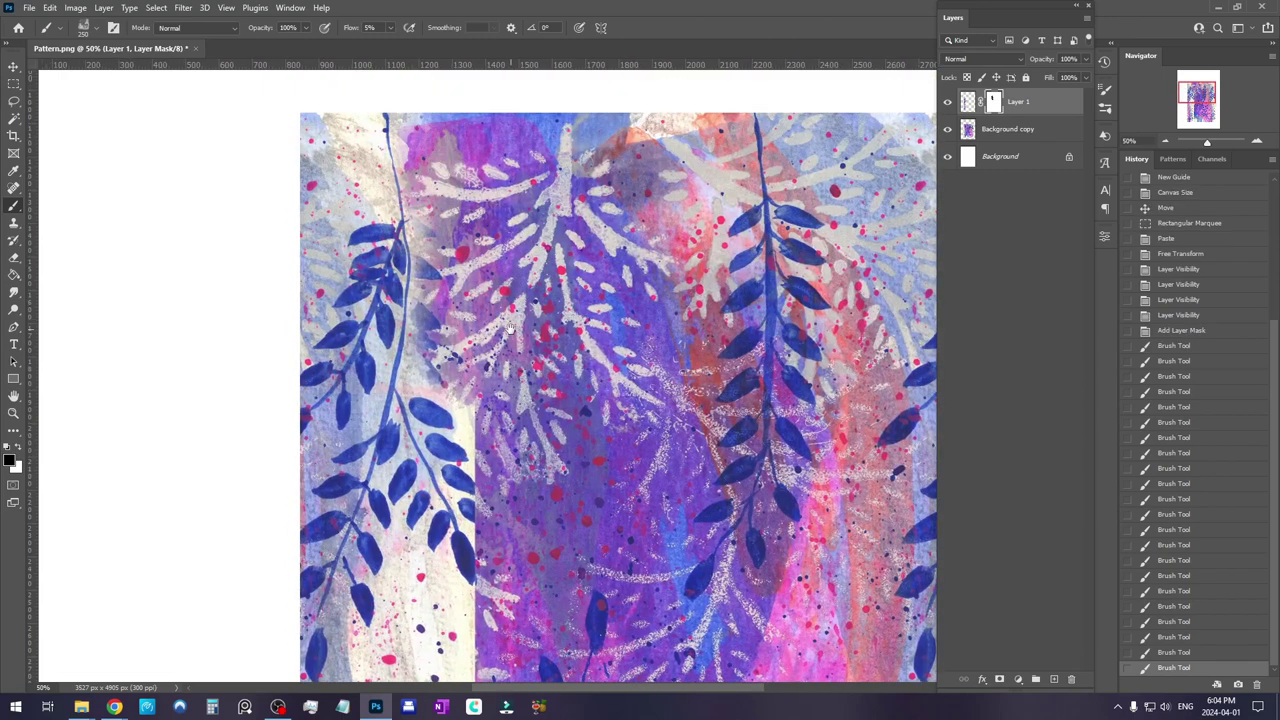
{"action": "left_click", "coordinate": [947, 101]}
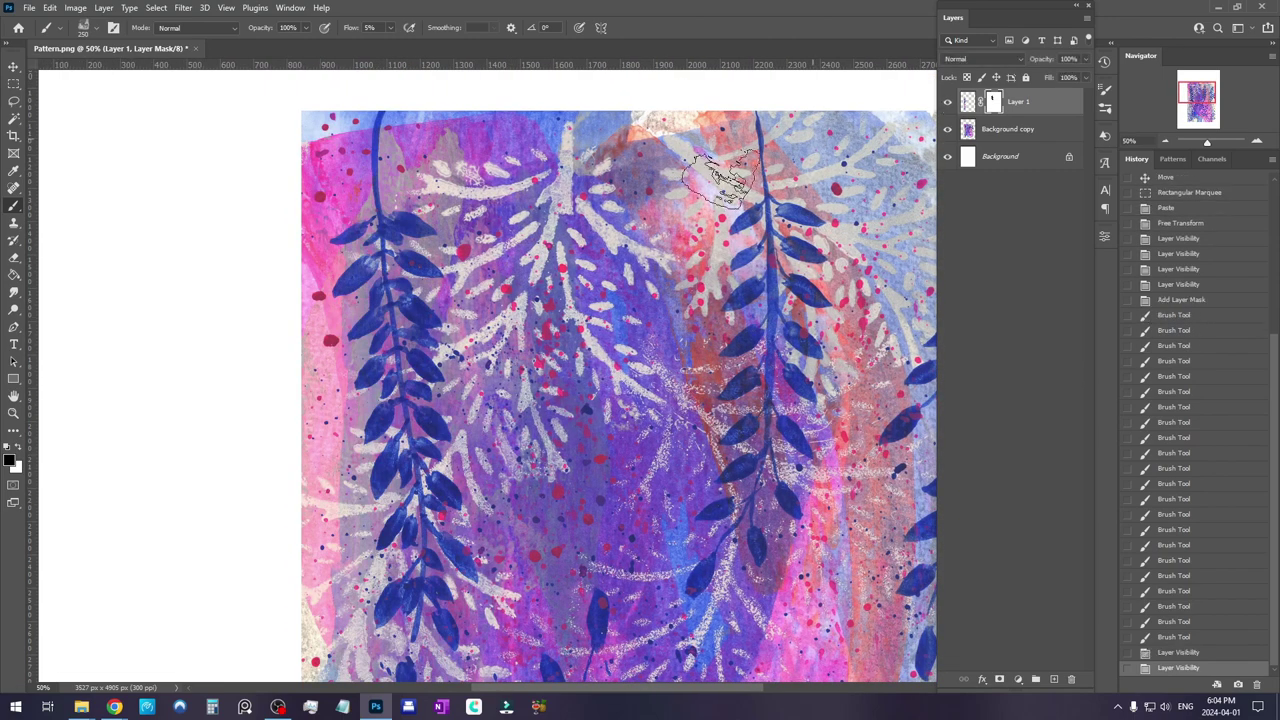
{"action": "left_click", "coordinate": [947, 101]}
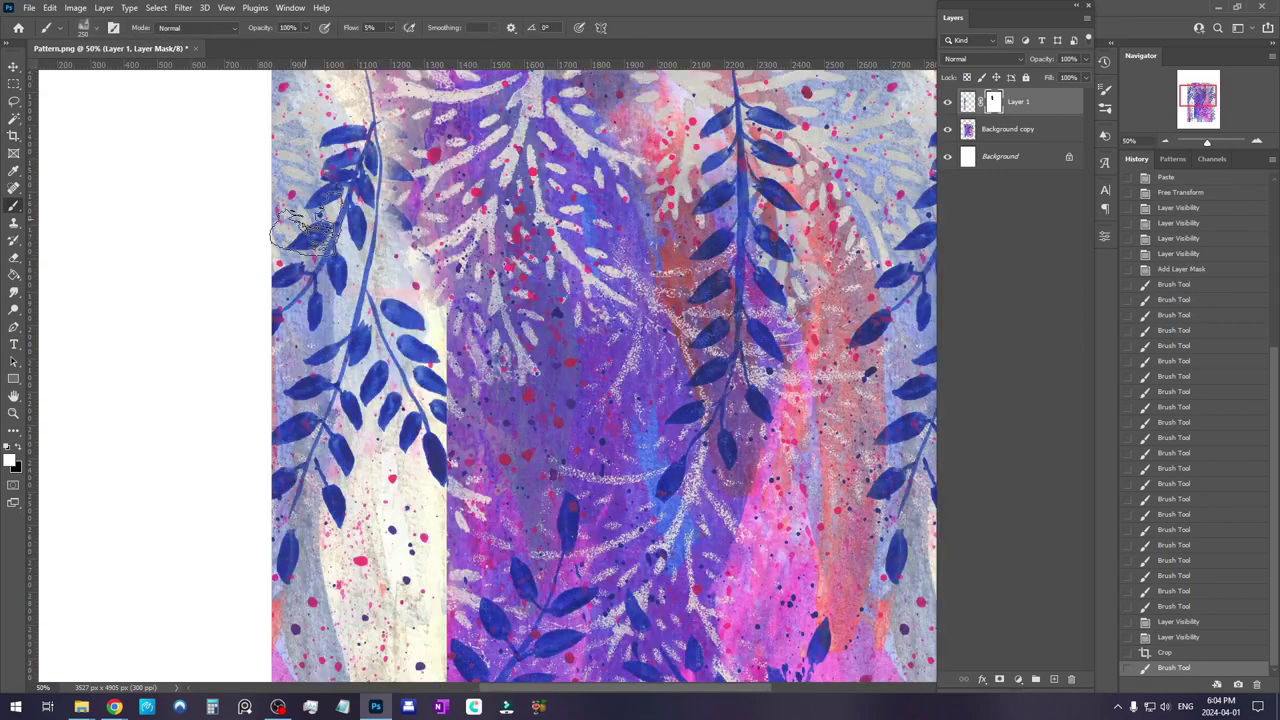
Restore the strip's upper blue leaves in white and mask the seam below them in black to reveal the hanging leaves underneath
{"action": "mouse_move", "coordinate": [368, 182]}
{"action": "left_mouse_down"}
{"action": "mouse_move", "coordinate": [395, 224]}
{"action": "mouse_move", "coordinate": [347, 206]}
{"action": "mouse_move", "coordinate": [311, 166]}
{"action": "left_mouse_up"}
{"action": "mouse_move", "coordinate": [311, 166]}
{"action": "left_mouse_down"}
{"action": "mouse_move", "coordinate": [379, 213]}
{"action": "mouse_move", "coordinate": [396, 264]}
{"action": "left_mouse_up"}
{"action": "left_click_drag", "start_coordinate": [396, 218], "coordinate": [394, 255]}
{"action": "left_click", "coordinate": [426, 329]}
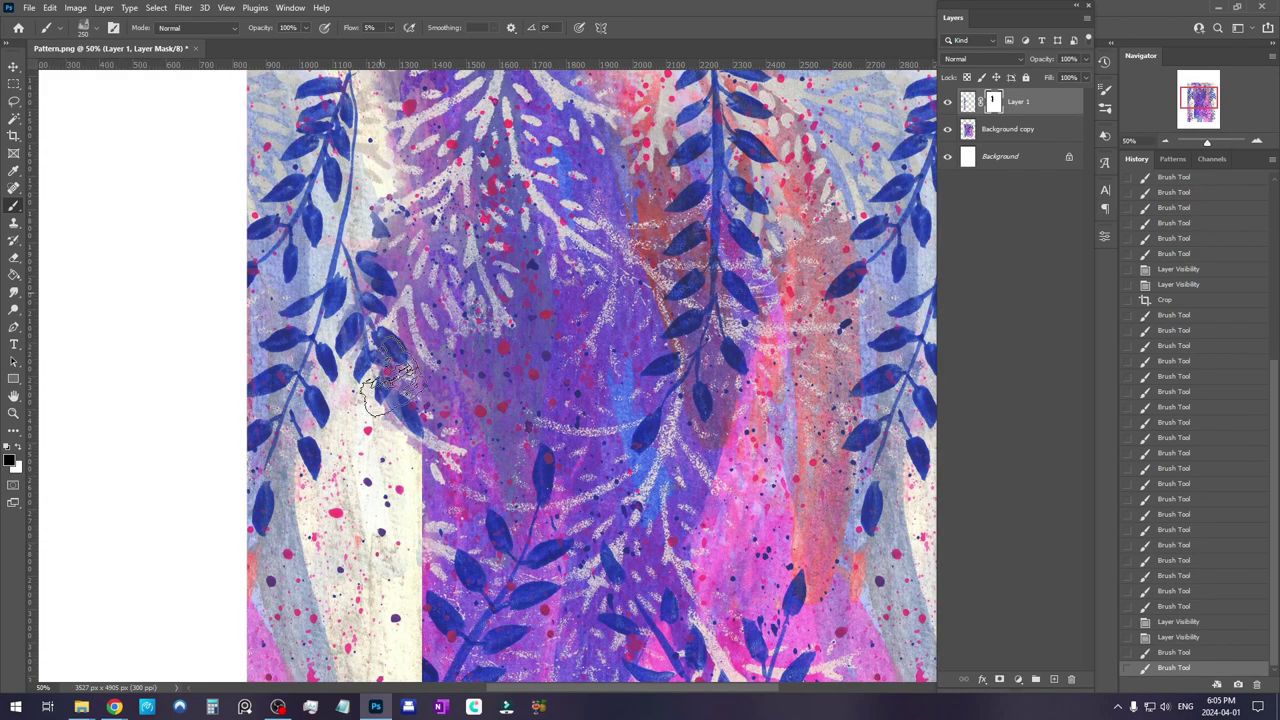
{"action": "mouse_move", "coordinate": [393, 376]}
{"action": "left_mouse_down"}
{"action": "mouse_move", "coordinate": [430, 420]}
{"action": "mouse_move", "coordinate": [440, 492]}
{"action": "mouse_move", "coordinate": [410, 492]}
{"action": "mouse_move", "coordinate": [402, 525]}
{"action": "mouse_move", "coordinate": [404, 512]}
{"action": "left_mouse_up"}
{"action": "mouse_move", "coordinate": [410, 303]}
{"action": "left_mouse_down"}
{"action": "mouse_move", "coordinate": [391, 300]}
{"action": "mouse_move", "coordinate": [414, 238]}
{"action": "mouse_move", "coordinate": [406, 199]}
{"action": "left_mouse_up"}
{"action": "left_click_drag", "start_coordinate": [406, 250], "coordinate": [436, 260]}
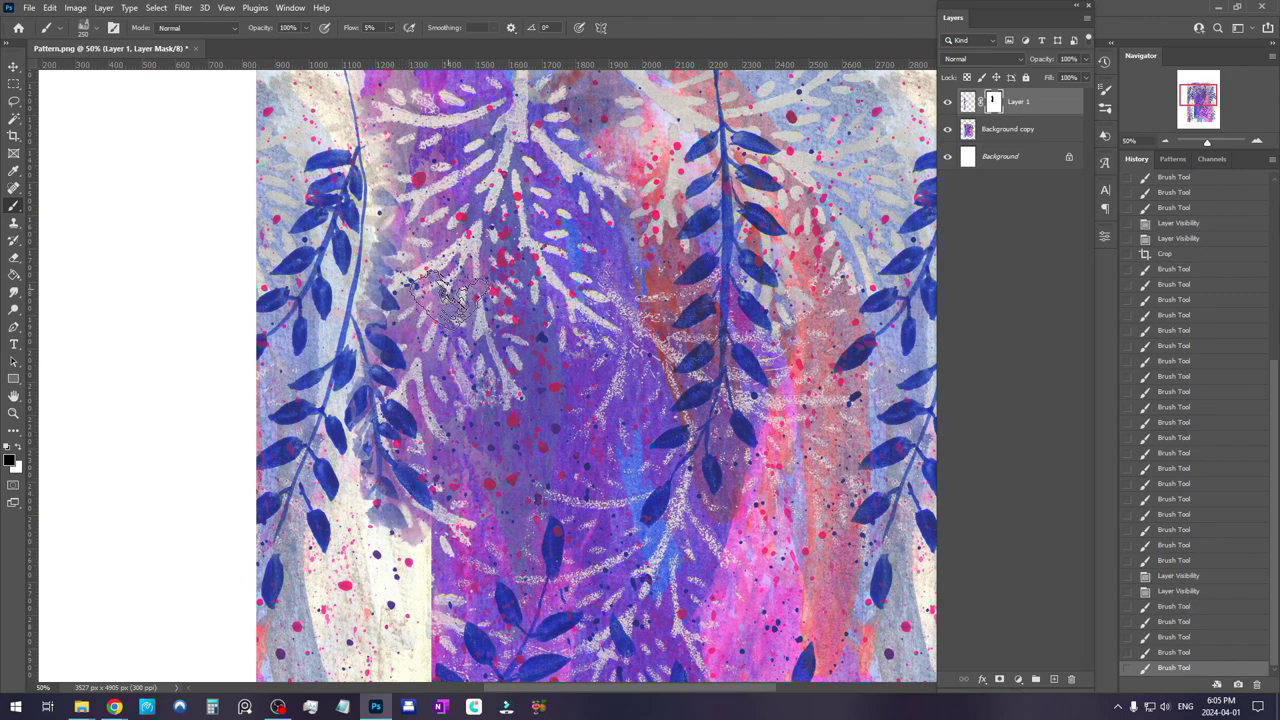
Paint white on the mask to bring back parts of the strip's leaf branch and background along the middle seam
{"action": "key", "text": "x"}
{"action": "mouse_move", "coordinate": [353, 293]}
{"action": "left_mouse_down"}
{"action": "mouse_move", "coordinate": [371, 185]}
{"action": "mouse_move", "coordinate": [396, 195]}
{"action": "mouse_move", "coordinate": [401, 215]}
{"action": "mouse_move", "coordinate": [366, 248]}
{"action": "mouse_move", "coordinate": [396, 325]}
{"action": "mouse_move", "coordinate": [421, 305]}
{"action": "mouse_move", "coordinate": [391, 265]}
{"action": "mouse_move", "coordinate": [501, 230]}
{"action": "mouse_move", "coordinate": [451, 125]}
{"action": "mouse_move", "coordinate": [436, 178]}
{"action": "mouse_move", "coordinate": [454, 285]}
{"action": "left_mouse_up"}
{"action": "mouse_move", "coordinate": [345, 295]}
{"action": "left_mouse_down"}
{"action": "mouse_move", "coordinate": [359, 356]}
{"action": "mouse_move", "coordinate": [284, 429]}
{"action": "mouse_move", "coordinate": [318, 316]}
{"action": "left_mouse_up"}
{"action": "left_click_drag", "start_coordinate": [340, 448], "coordinate": [366, 428]}
{"action": "mouse_move", "coordinate": [515, 408]}
{"action": "left_mouse_down"}
{"action": "mouse_move", "coordinate": [515, 247]}
{"action": "mouse_move", "coordinate": [492, 184]}
{"action": "left_mouse_up"}
Mask the strip's lower seam in black around the tall leaf branch and down to the painting's bottom edge
{"action": "key", "text": "x"}
{"action": "mouse_move", "coordinate": [385, 205]}
{"action": "left_mouse_down"}
{"action": "mouse_move", "coordinate": [366, 288]}
{"action": "mouse_move", "coordinate": [420, 324]}
{"action": "mouse_move", "coordinate": [428, 272]}
{"action": "mouse_move", "coordinate": [412, 246]}
{"action": "left_mouse_up"}
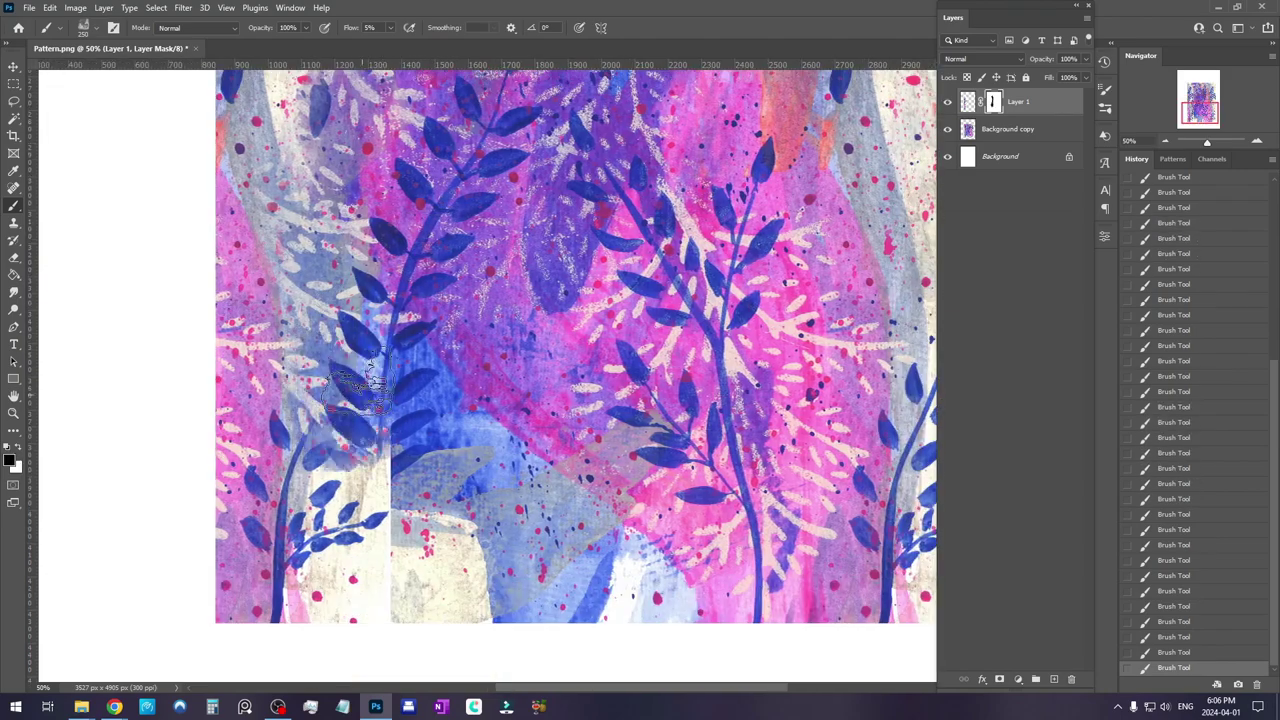
{"action": "scroll", "coordinate": [480, 330], "scroll_direction": "down", "scroll_amount": 2}
{"action": "key", "text": "ctrl+minus"}
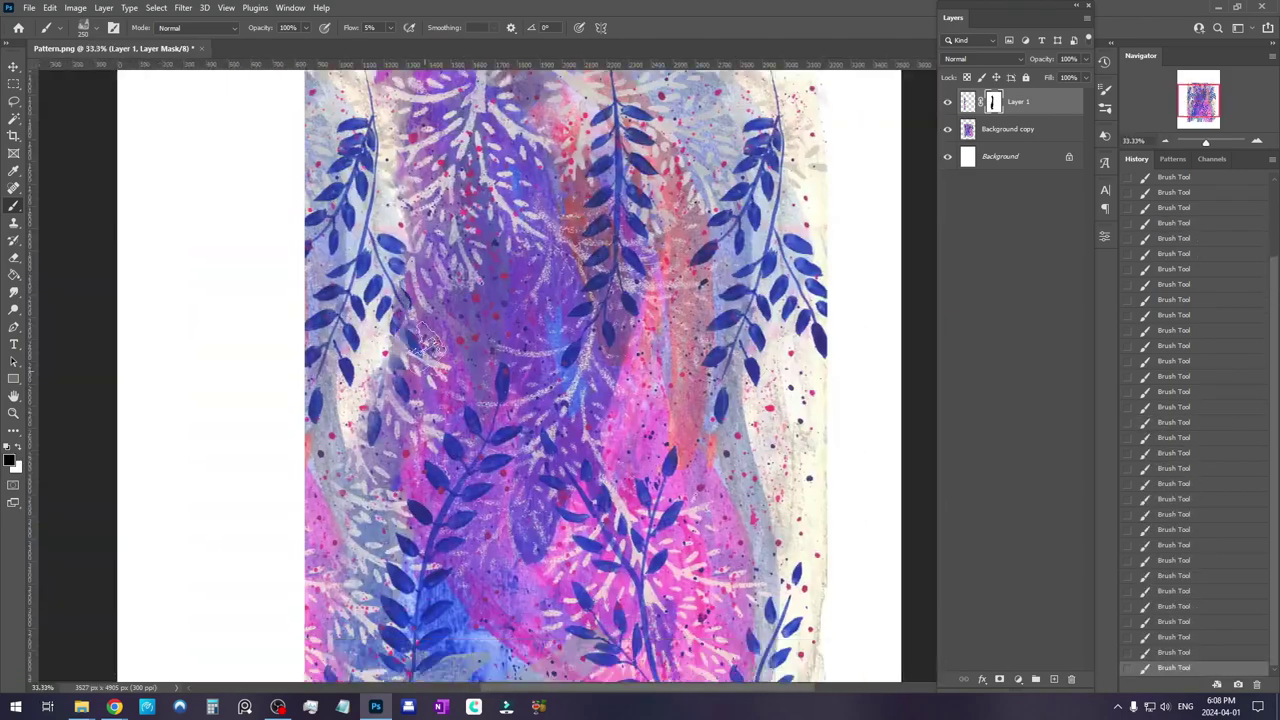
{"action": "left_click", "coordinate": [1165, 141]}
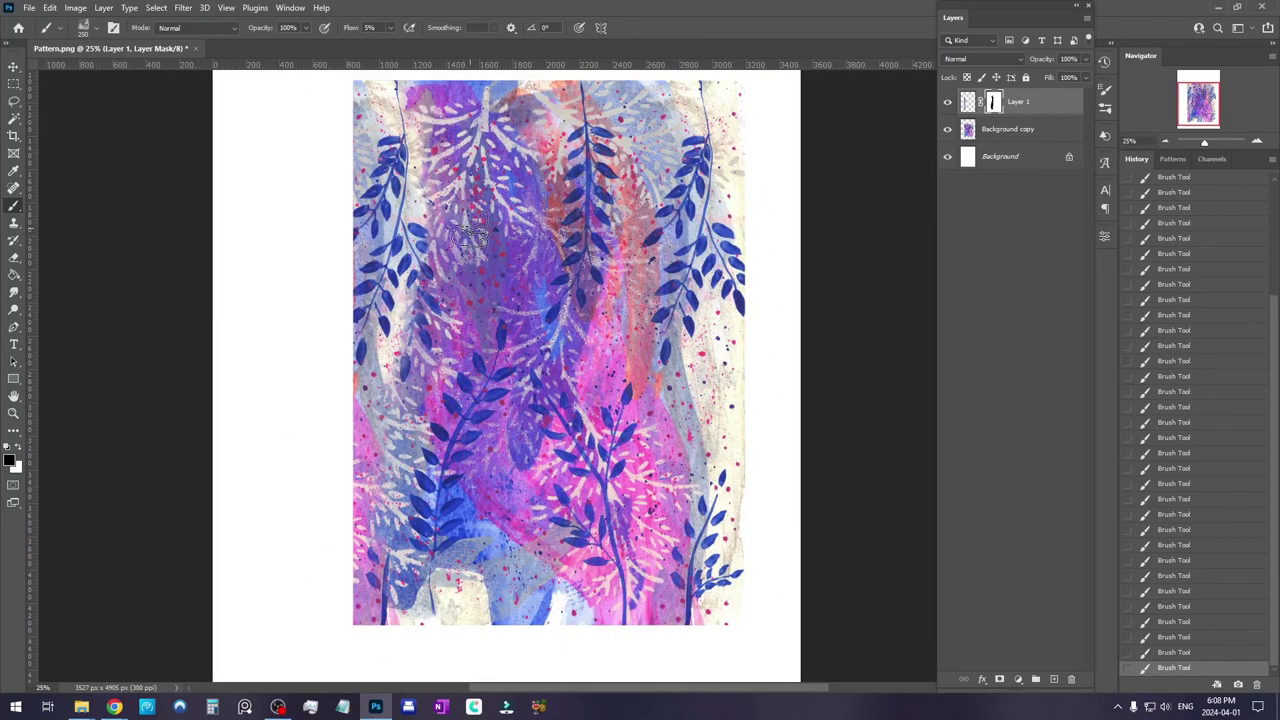
{"action": "left_click_drag", "start_coordinate": [544, 251], "coordinate": [544, 281]}
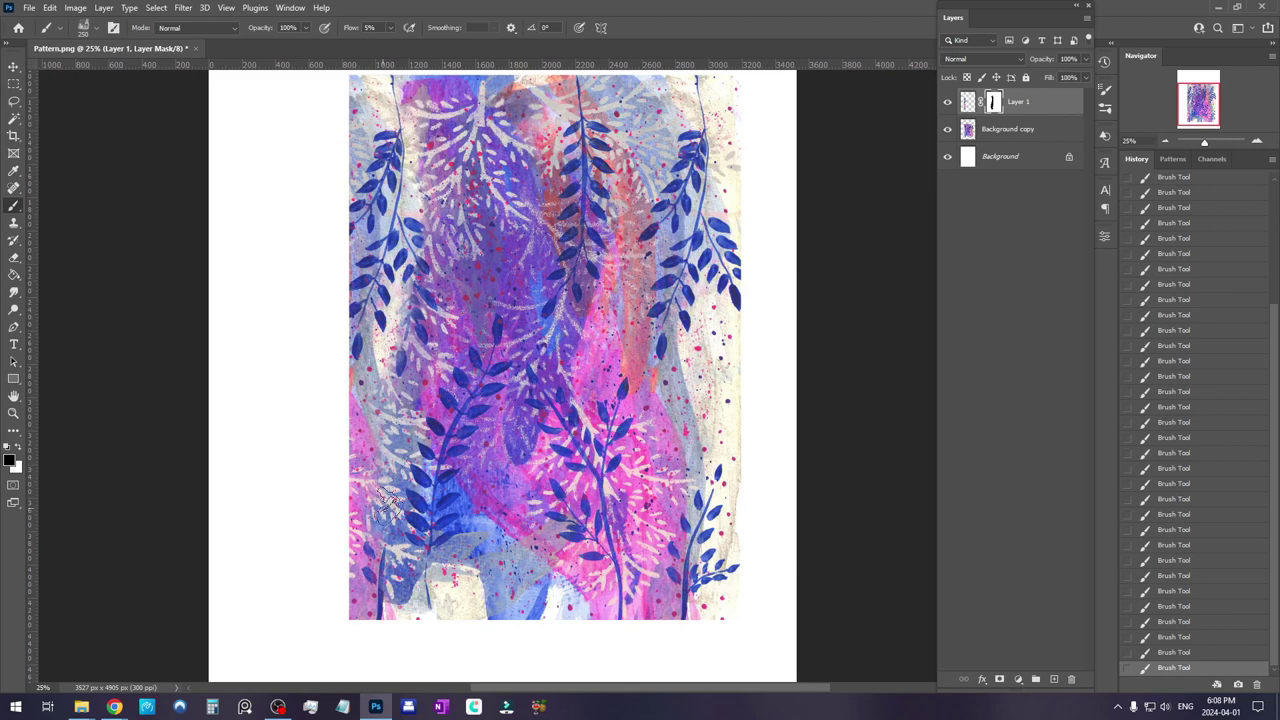
Merge the masked Layer 1 with the Background copy layer
{"action": "mouse_move", "coordinate": [624, 335]}
{"action": "left_mouse_down"}
{"action": "mouse_move", "coordinate": [632, 366]}
{"action": "mouse_move", "coordinate": [630, 354]}
{"action": "left_mouse_up"}
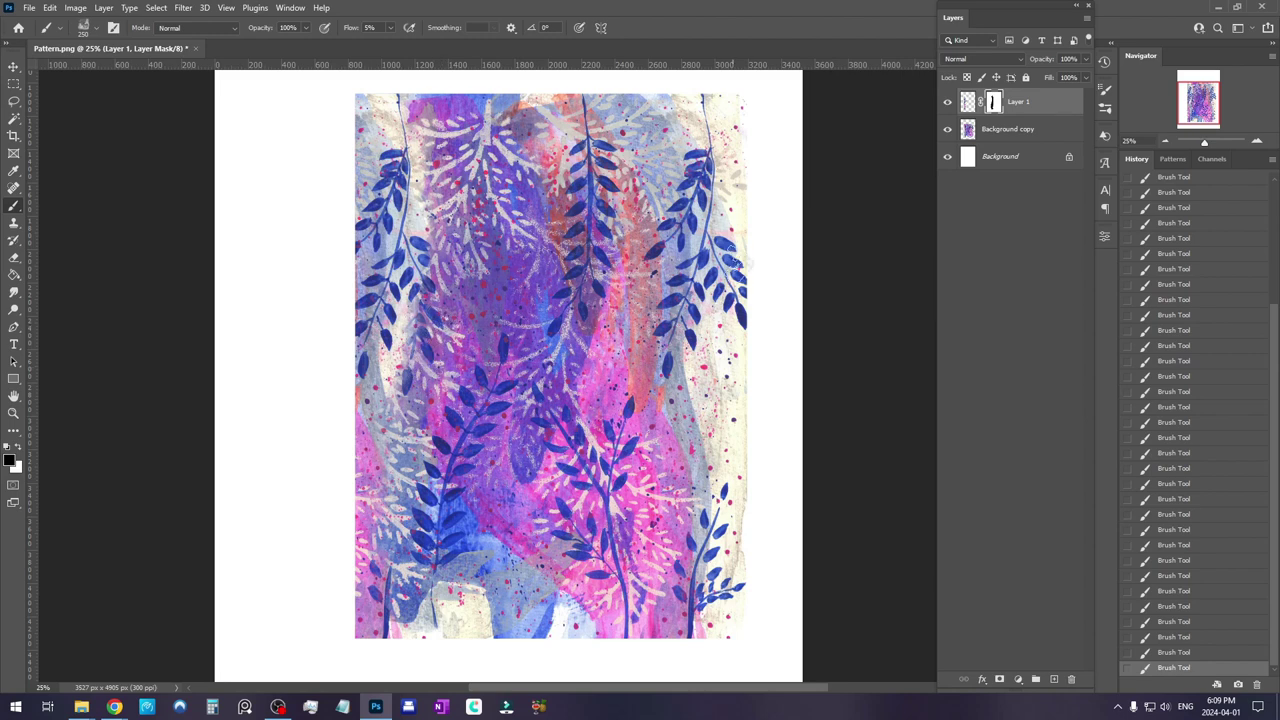
{"action": "left_click", "coordinate": [1012, 130], "text": "shift"}
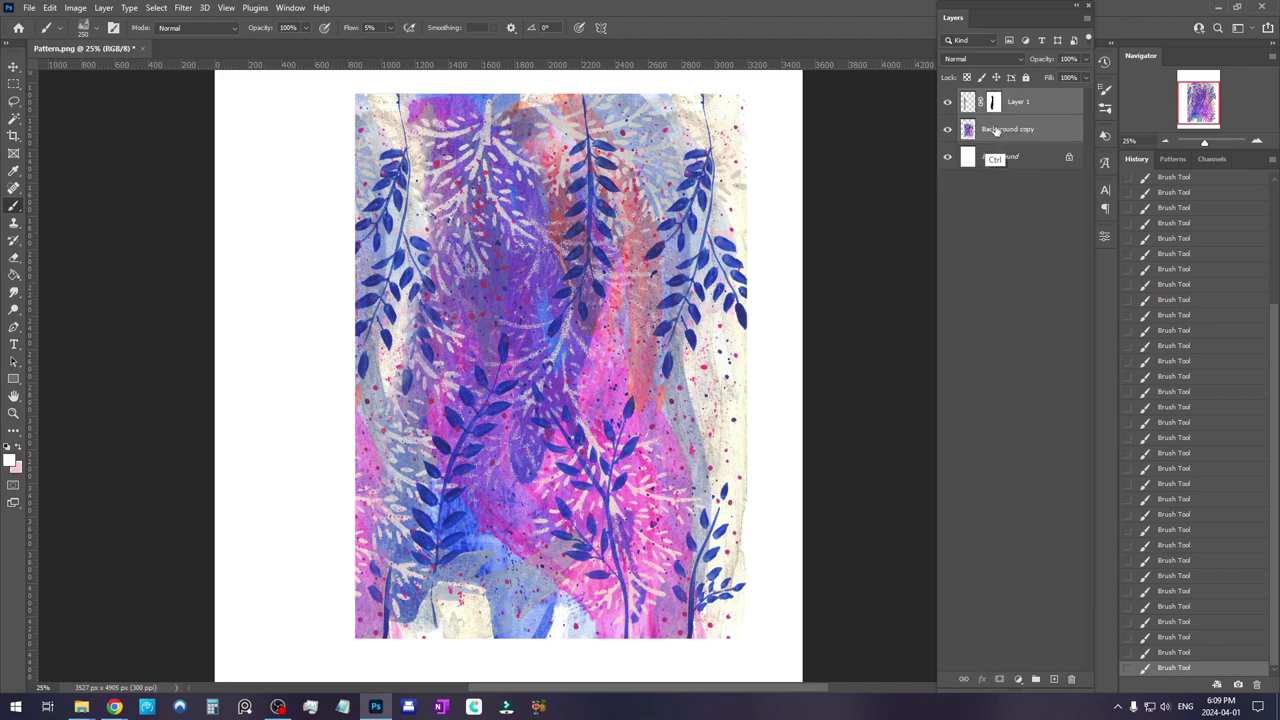
{"action": "key", "text": "ctrl+e"}
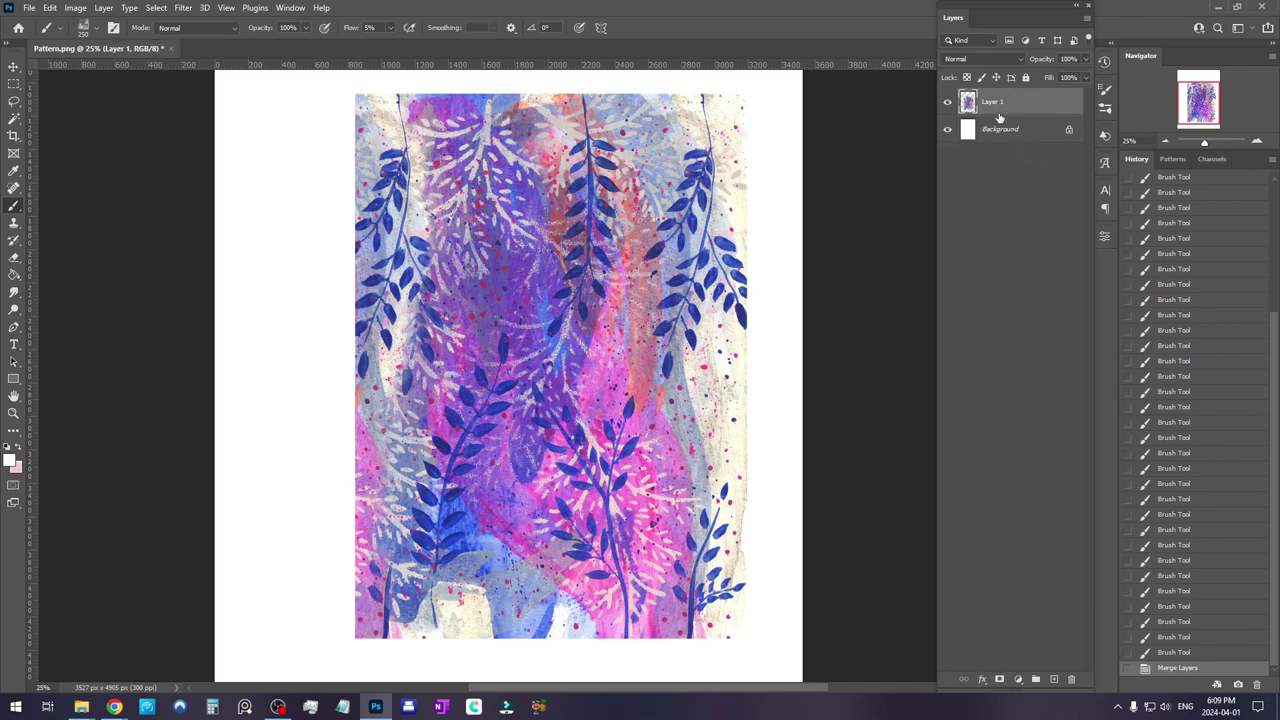
Show the guides and copy the painting's strip below the lower guide onto a new layer
{"action": "left_click", "coordinate": [226, 7]}
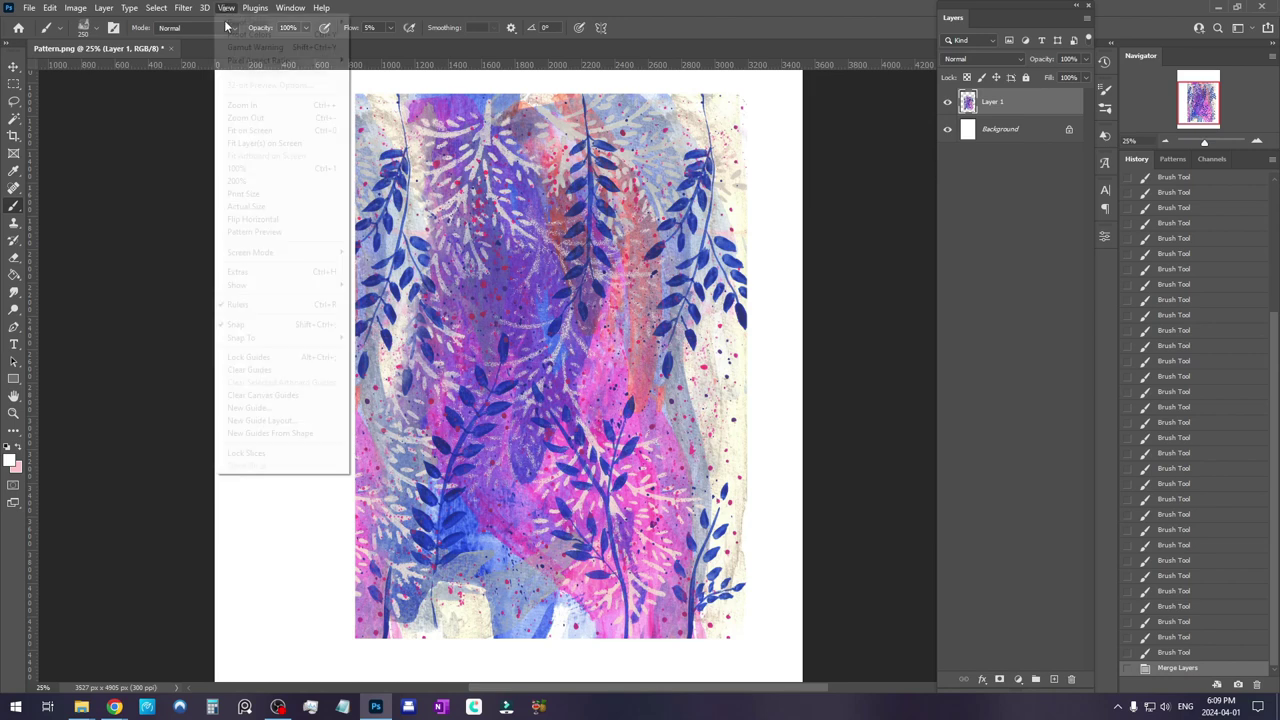
{"action": "left_click", "coordinate": [250, 272]}
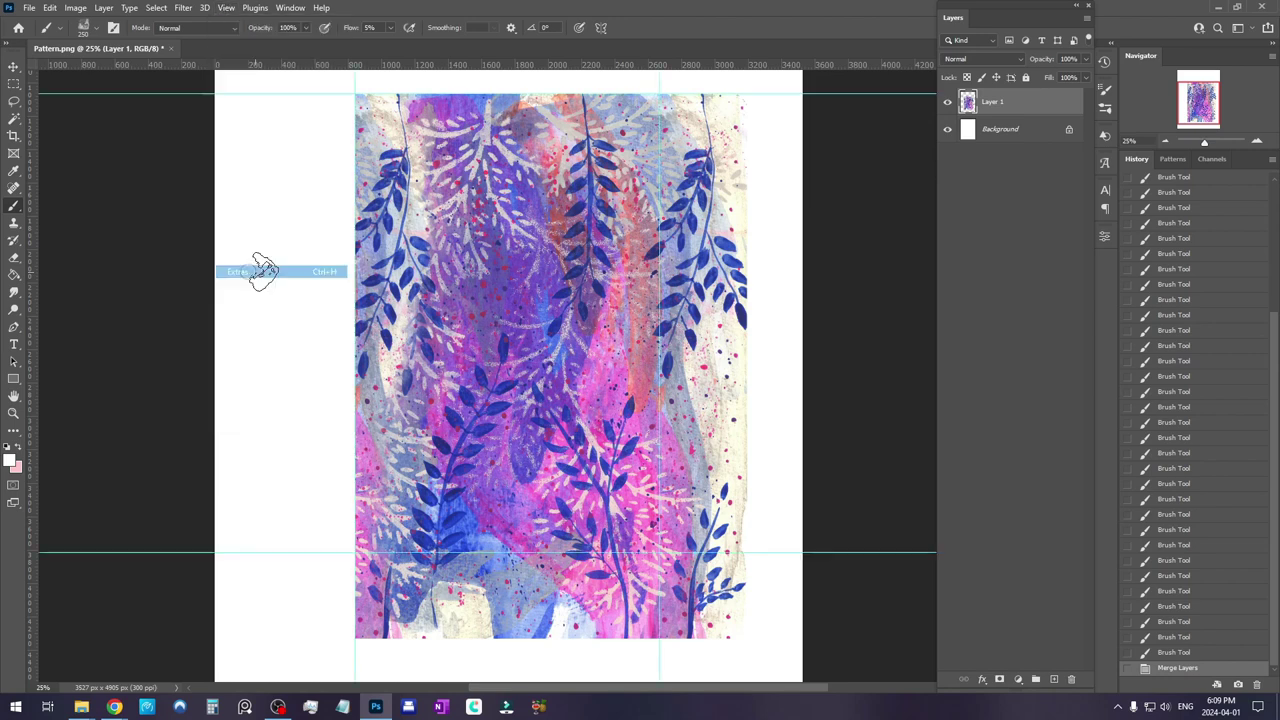
{"action": "left_click", "coordinate": [13, 83]}
{"action": "left_click_drag", "start_coordinate": [800, 672], "coordinate": [297, 552]}
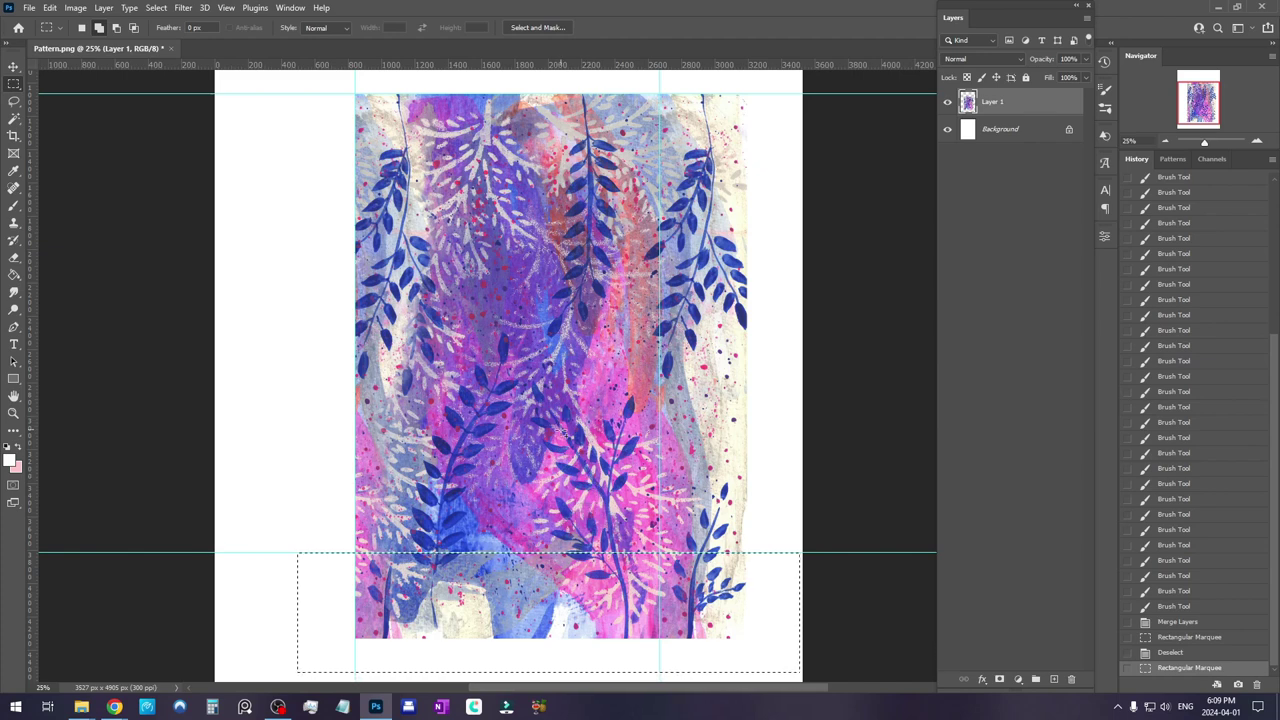
{"action": "key", "text": "ctrl+v"}
Move the copied bottom strip up so its top edge snaps to the upper guide, and compare the result with the layer hidden
{"action": "right_click", "coordinate": [538, 550]}
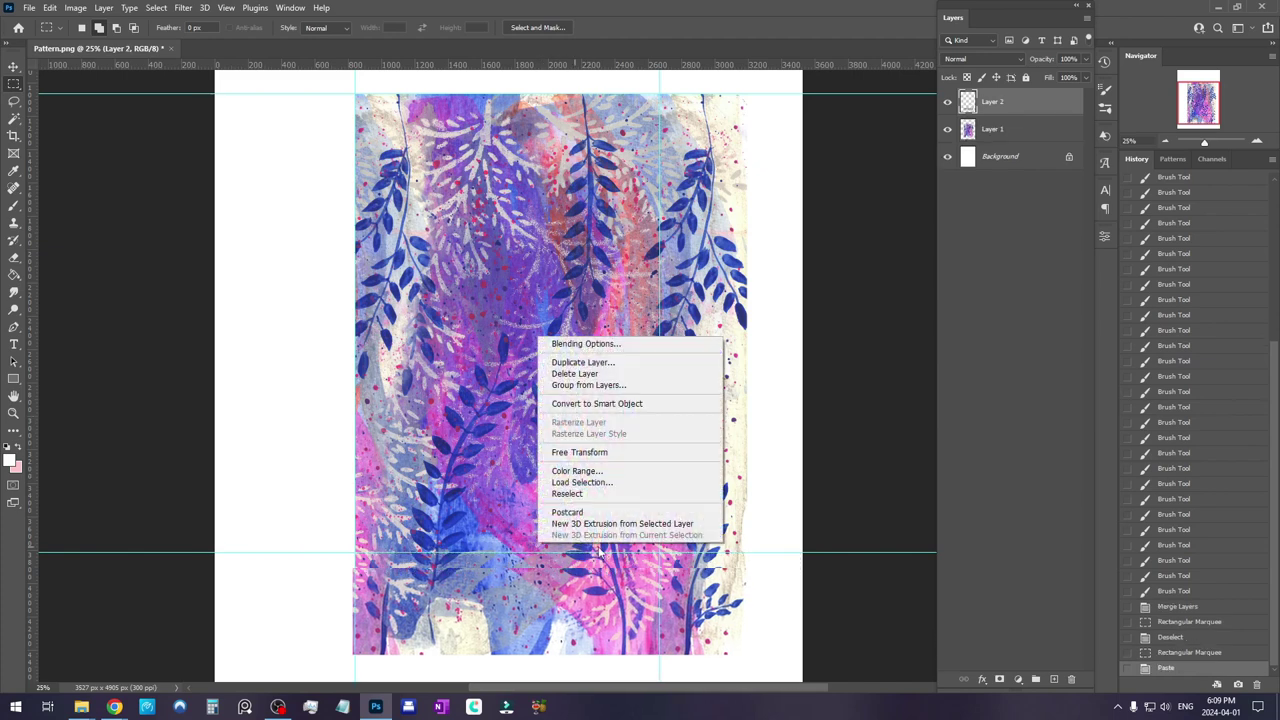
{"action": "left_click", "coordinate": [600, 451]}
{"action": "left_click_drag", "start_coordinate": [461, 604], "coordinate": [466, 588]}
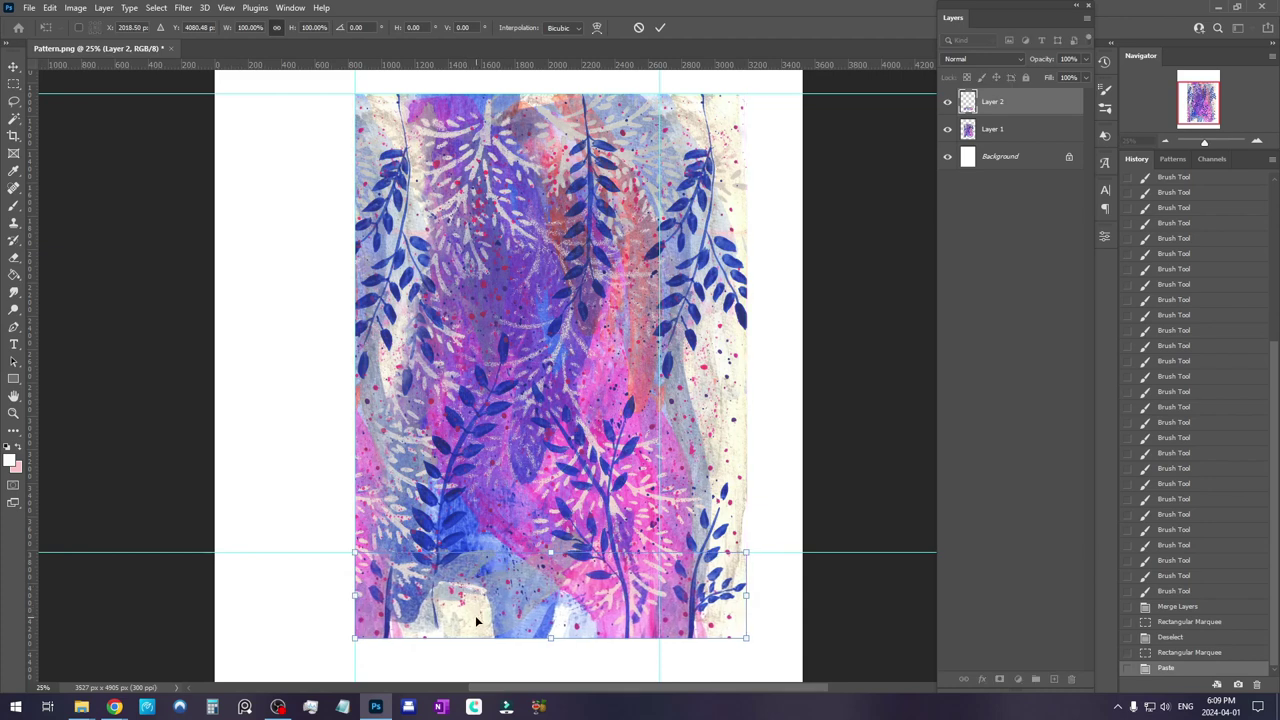
{"action": "left_click_drag", "start_coordinate": [476, 617], "coordinate": [497, 122]}
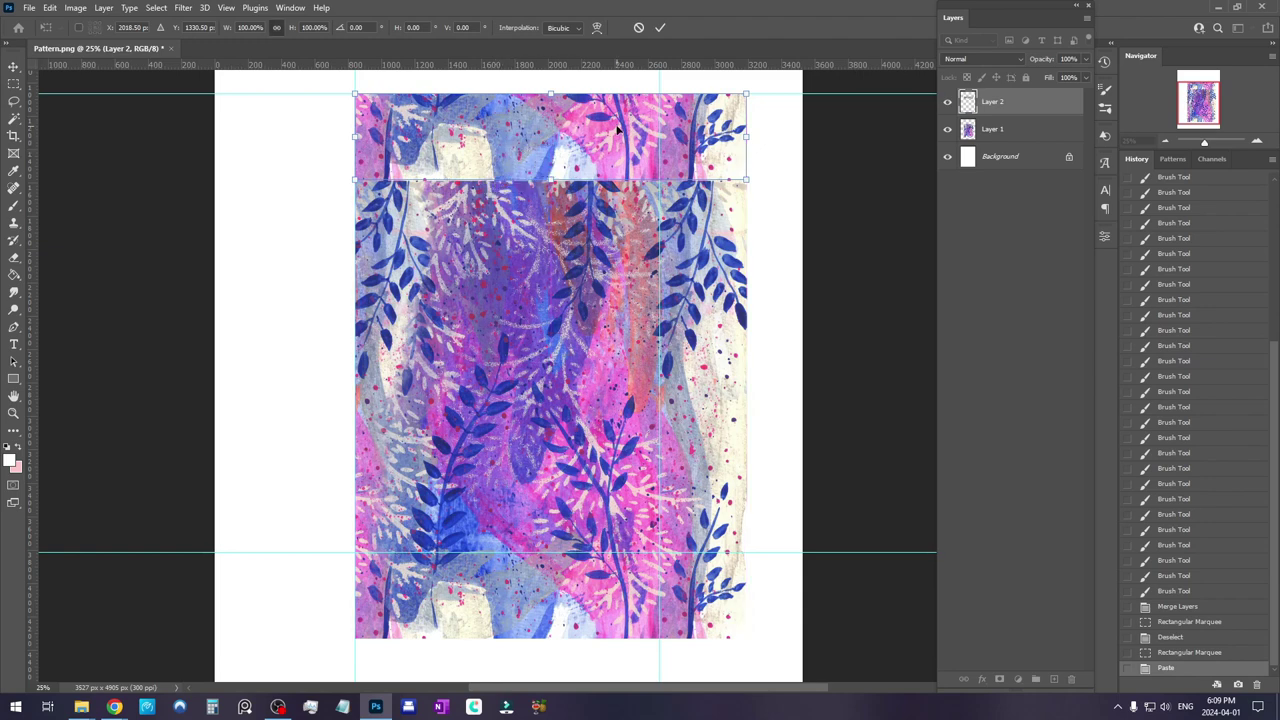
{"action": "key", "text": "Return"}
{"action": "left_click", "coordinate": [946, 108]}
{"action": "left_click", "coordinate": [946, 108]}
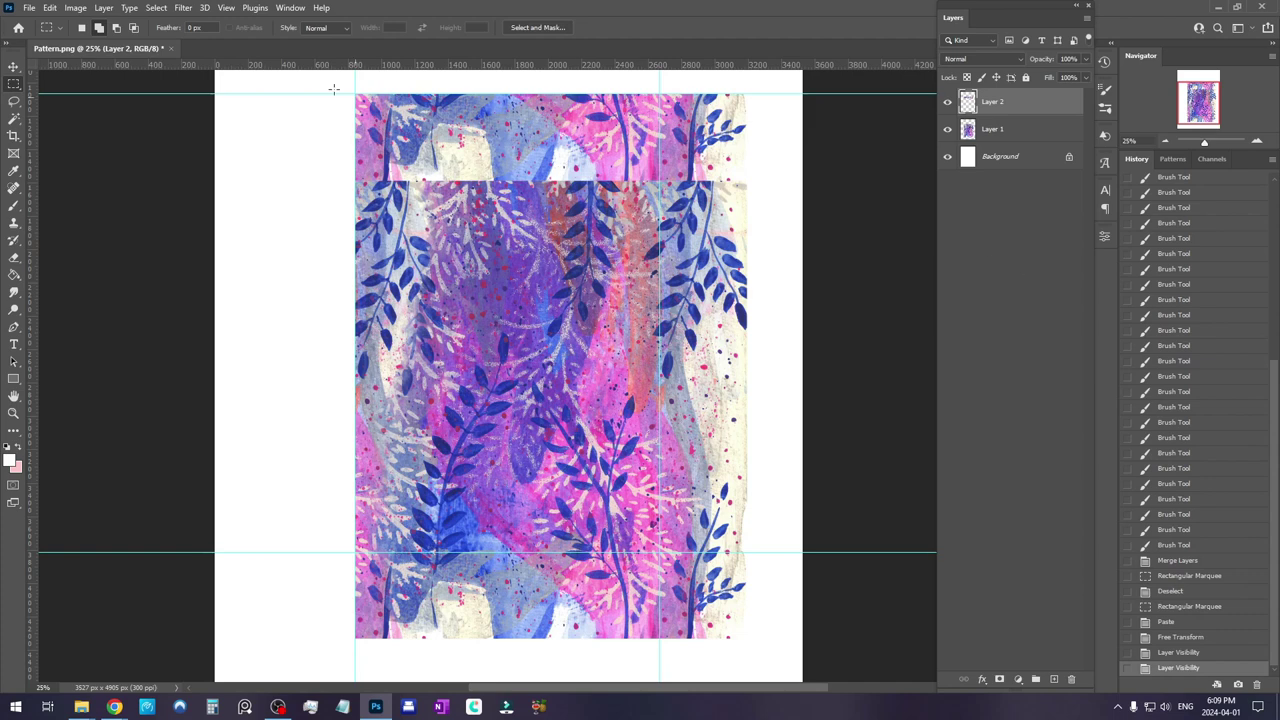
Hide the guides and add a layer mask to the strip on Layer 2, ready for brushing
{"action": "left_click", "coordinate": [226, 7]}
{"action": "left_click", "coordinate": [235, 272]}
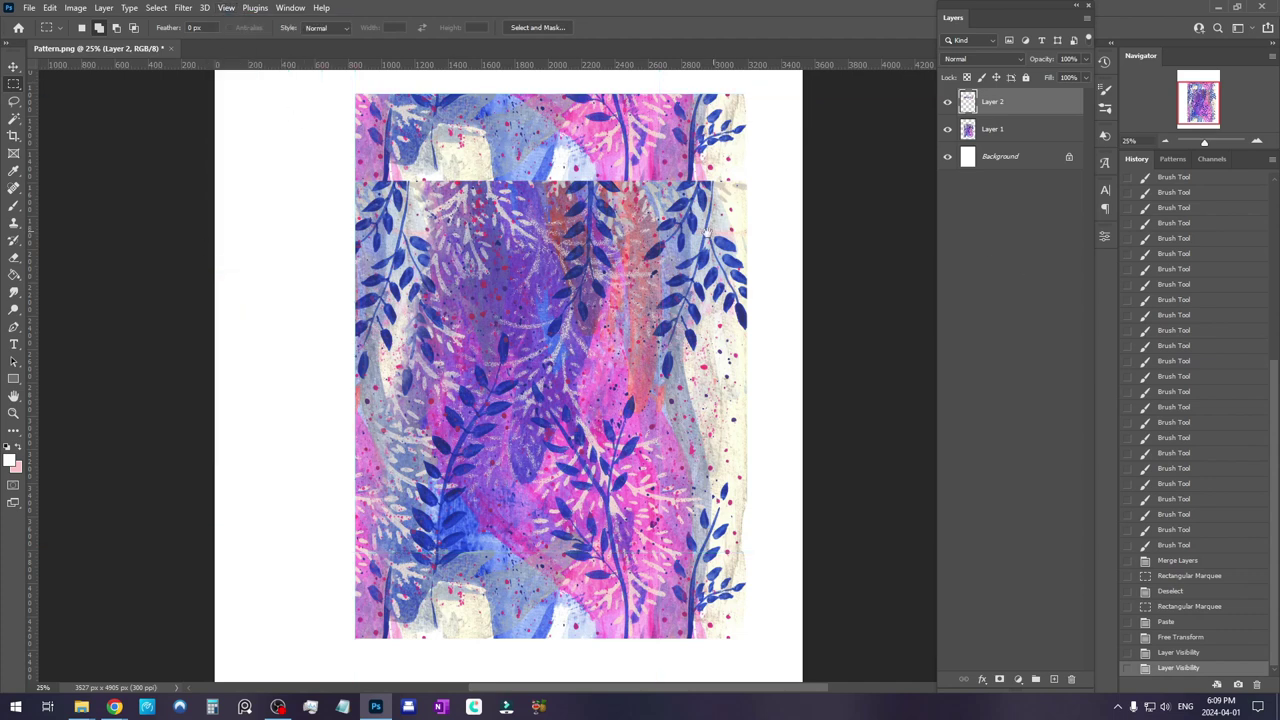
{"action": "scroll", "coordinate": [732, 231], "scroll_direction": "up", "scroll_amount": 3}
{"action": "left_click", "coordinate": [1257, 142]}
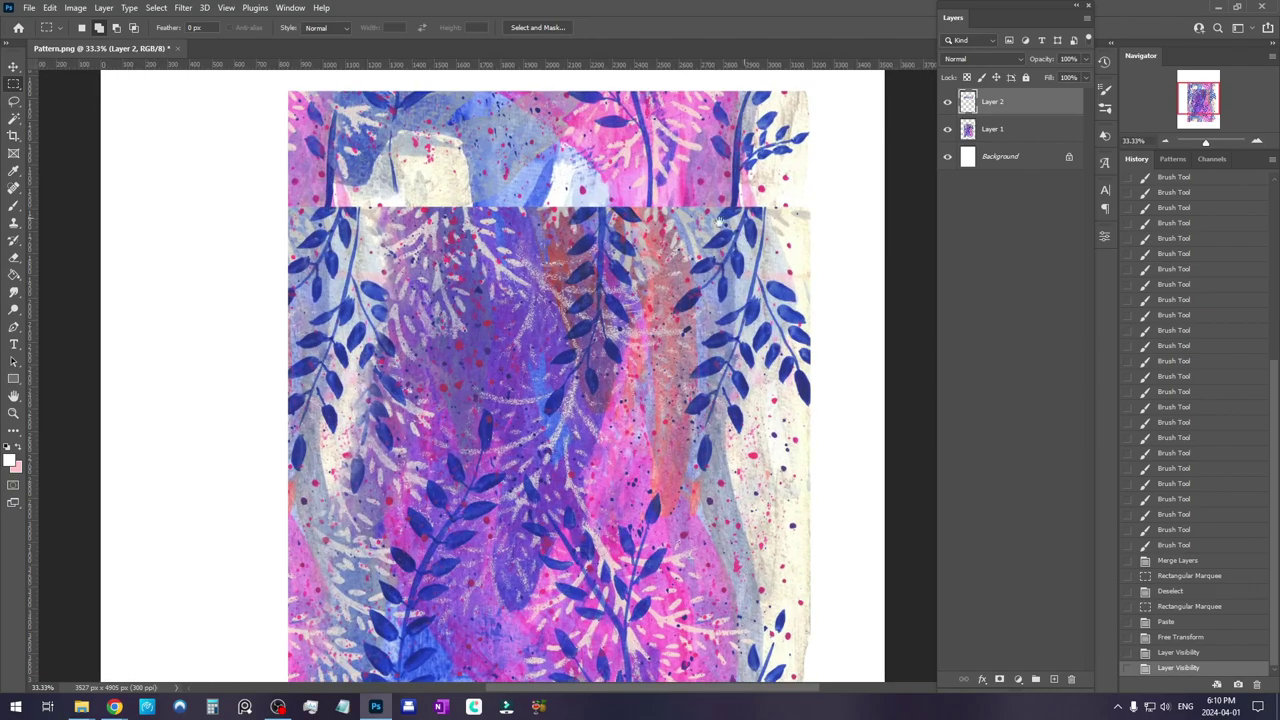
{"action": "left_click_drag", "start_coordinate": [638, 268], "coordinate": [611, 326]}
{"action": "left_click", "coordinate": [999, 679]}
{"action": "key", "text": "b"}
Paint black on the strip's mask along its lower seam to blend it into the white branches and hanging leaves underneath
{"action": "scroll", "coordinate": [349, 213], "scroll_direction": "up", "scroll_amount": 1}
{"action": "left_click", "coordinate": [466, 238]}
{"action": "left_click", "coordinate": [350, 245]}
{"action": "left_click_drag", "start_coordinate": [331, 349], "coordinate": [254, 315]}
{"action": "left_click", "coordinate": [485, 236]}
{"action": "left_click_drag", "start_coordinate": [485, 236], "coordinate": [436, 284]}
{"action": "left_click", "coordinate": [631, 313]}
{"action": "left_click_drag", "start_coordinate": [637, 316], "coordinate": [555, 296]}
{"action": "left_click", "coordinate": [686, 248]}
Try brushing on the strip layer itself along the seam, and step back through the history to undo those strokes
{"action": "left_click", "coordinate": [947, 101]}
{"action": "left_click", "coordinate": [967, 101]}
{"action": "mouse_move", "coordinate": [600, 560]}
{"action": "left_mouse_down"}
{"action": "mouse_move", "coordinate": [608, 190]}
{"action": "mouse_move", "coordinate": [577, 560]}
{"action": "left_mouse_up"}
{"action": "left_click", "coordinate": [625, 222]}
{"action": "left_click_drag", "start_coordinate": [714, 184], "coordinate": [562, 236]}
{"action": "left_click", "coordinate": [1174, 468]}
{"action": "left_click", "coordinate": [1174, 345]}
Mask the rest of the strip's lower seam in black, around the hanging leaf branches toward the painting's right edge
{"action": "left_click", "coordinate": [993, 101]}
{"action": "left_click", "coordinate": [700, 306]}
{"action": "left_click", "coordinate": [650, 270]}
{"action": "left_click", "coordinate": [646, 239]}
{"action": "left_click", "coordinate": [719, 216]}
{"action": "left_click", "coordinate": [614, 208]}
{"action": "left_click", "coordinate": [646, 283]}
{"action": "left_click_drag", "start_coordinate": [717, 270], "coordinate": [793, 216]}
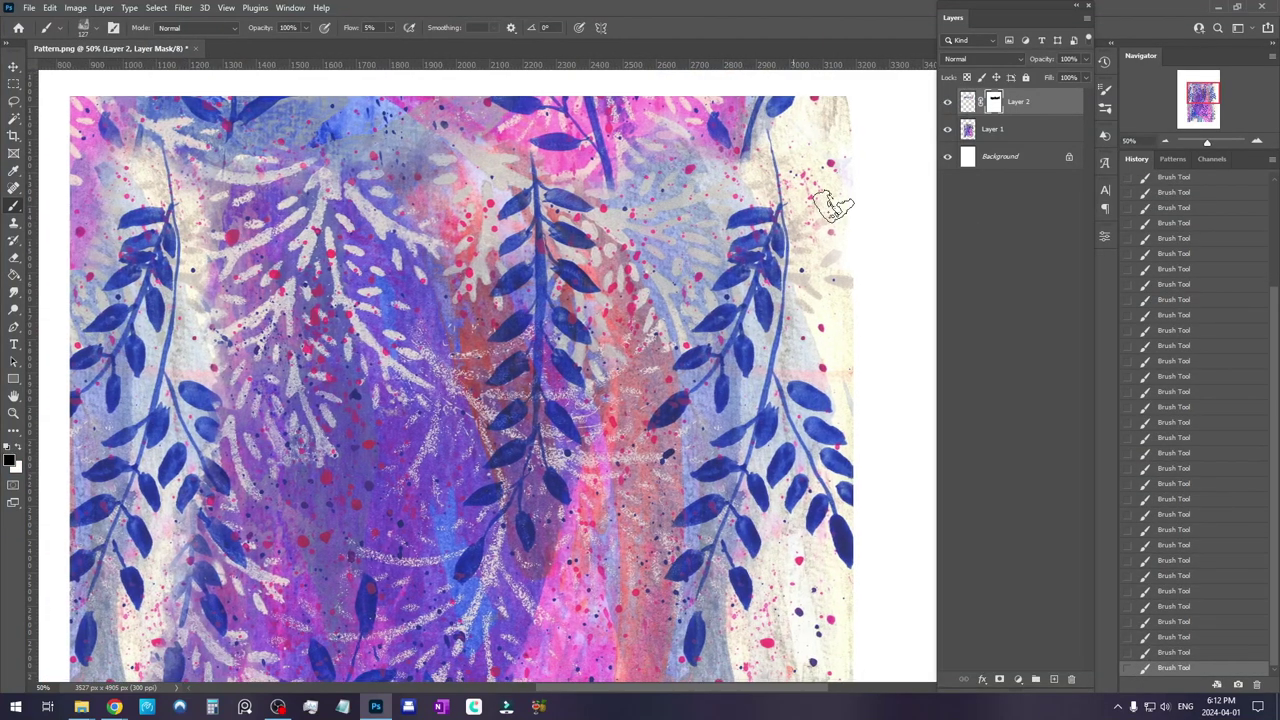
Merge the masked strip on Layer 2 with the painting on Layer 1
{"action": "left_click", "coordinate": [1166, 142]}
{"action": "left_click_drag", "start_coordinate": [622, 356], "coordinate": [614, 263]}
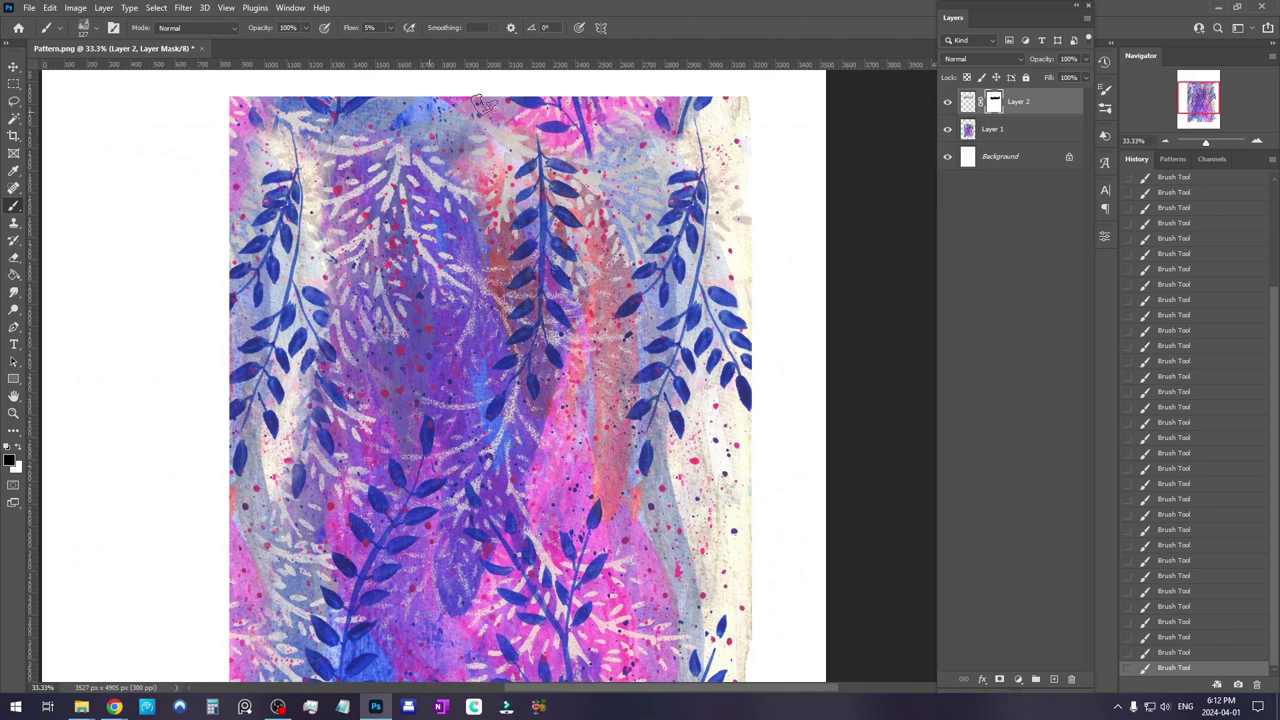
{"action": "left_click", "coordinate": [1020, 131], "text": "ctrl"}
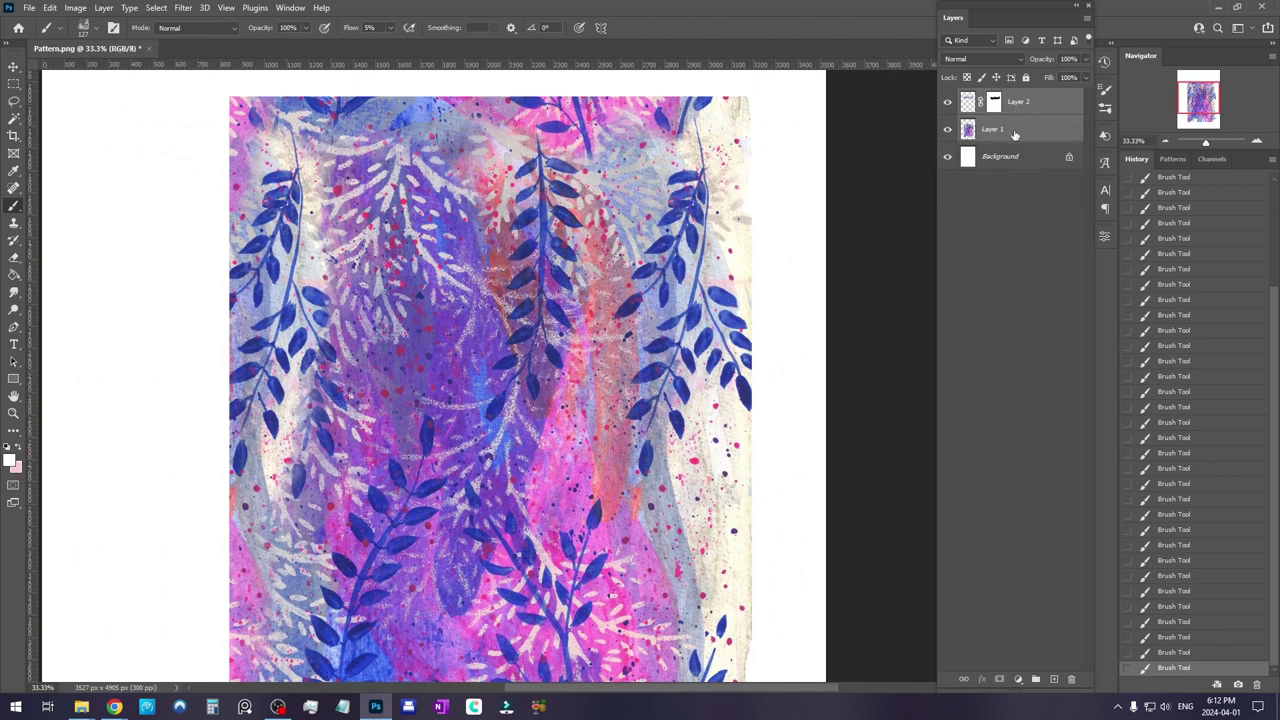
{"action": "key", "text": "ctrl+e"}
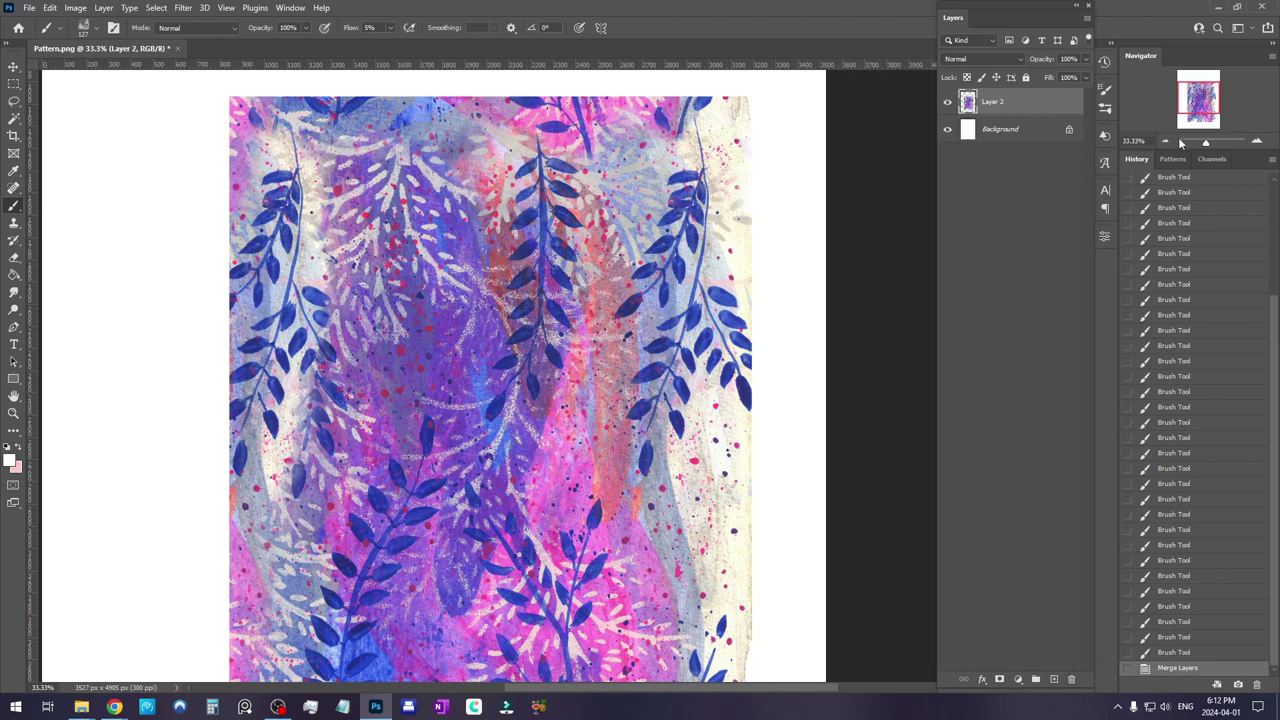
Show the guides and delete the painting's excess beyond the right guide and below the lower guide
{"action": "left_click", "coordinate": [226, 7]}
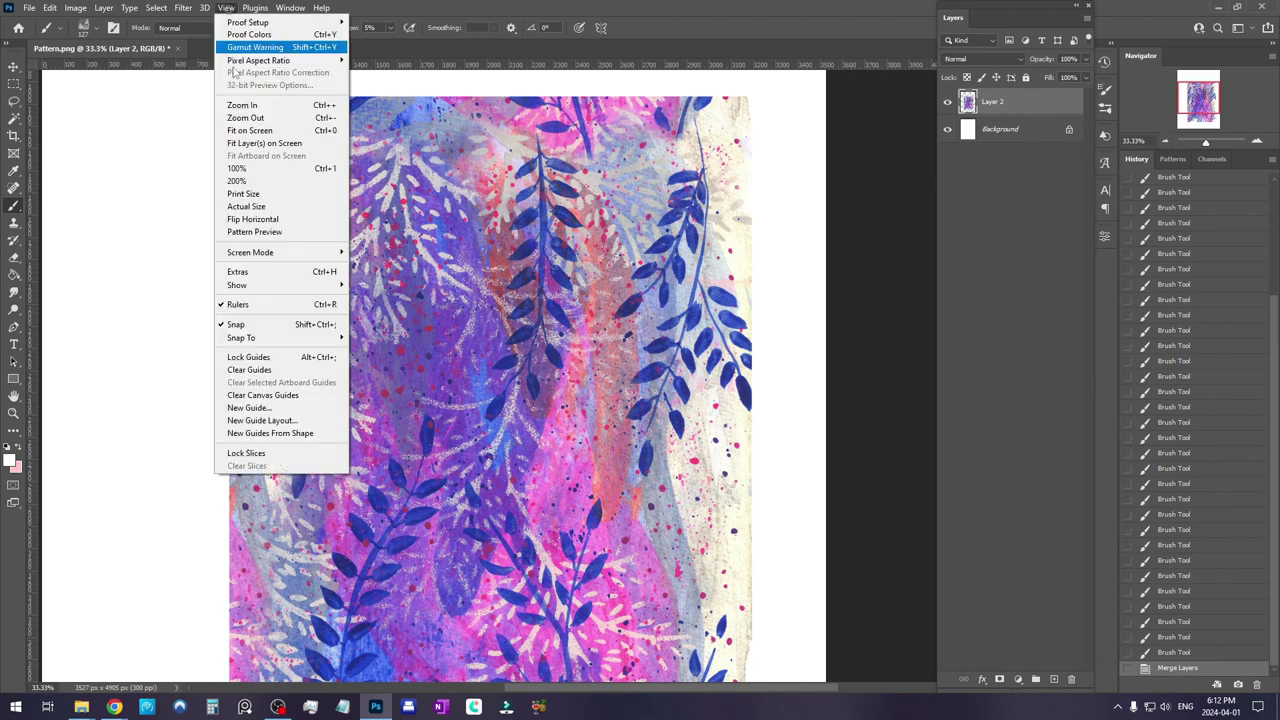
{"action": "left_click", "coordinate": [250, 272]}
{"action": "scroll", "coordinate": [452, 243], "scroll_direction": "left", "scroll_amount": 2}
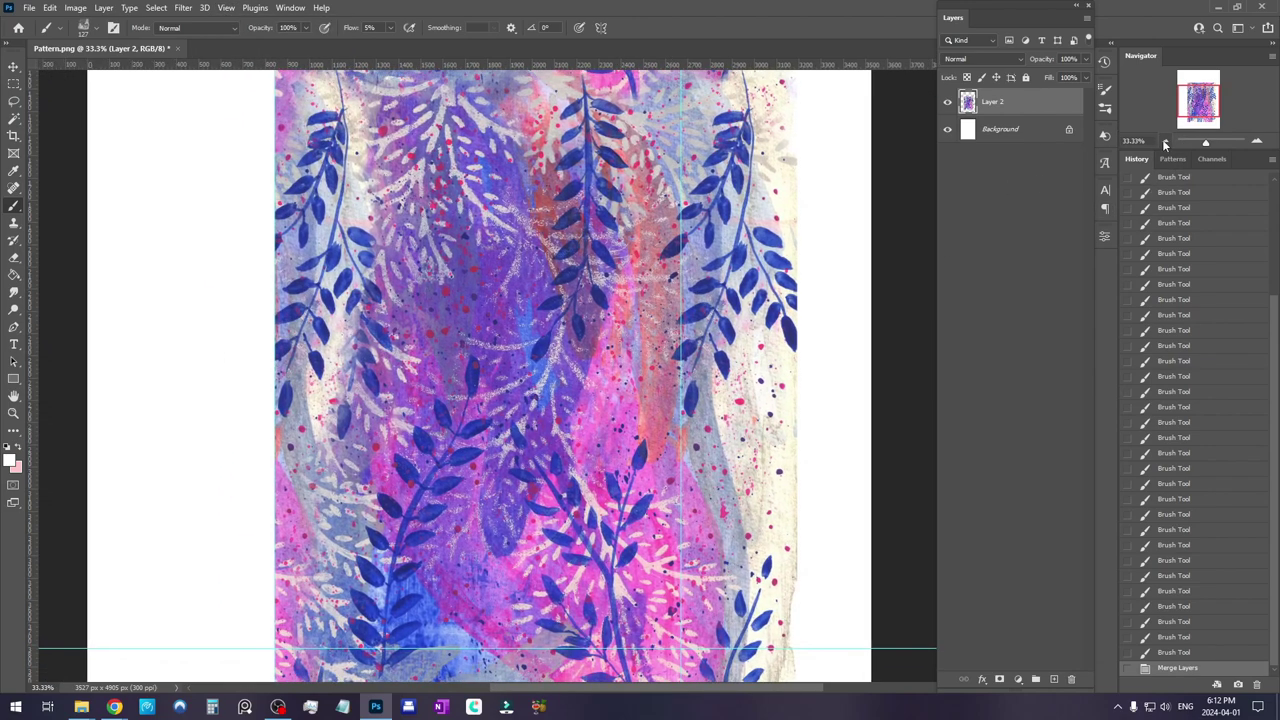
{"action": "left_click", "coordinate": [1163, 139]}
{"action": "key", "text": "m"}
{"action": "left_click_drag", "start_coordinate": [766, 81], "coordinate": [622, 662]}
{"action": "left_click_drag", "start_coordinate": [766, 666], "coordinate": [288, 559]}
{"action": "key", "text": "Delete"}
{"action": "key", "text": "ctrl+d"}
Load the trimmed painting's outline as a selection, crop the canvas to it, and deselect
{"action": "left_click_drag", "start_coordinate": [515, 326], "coordinate": [559, 371]}
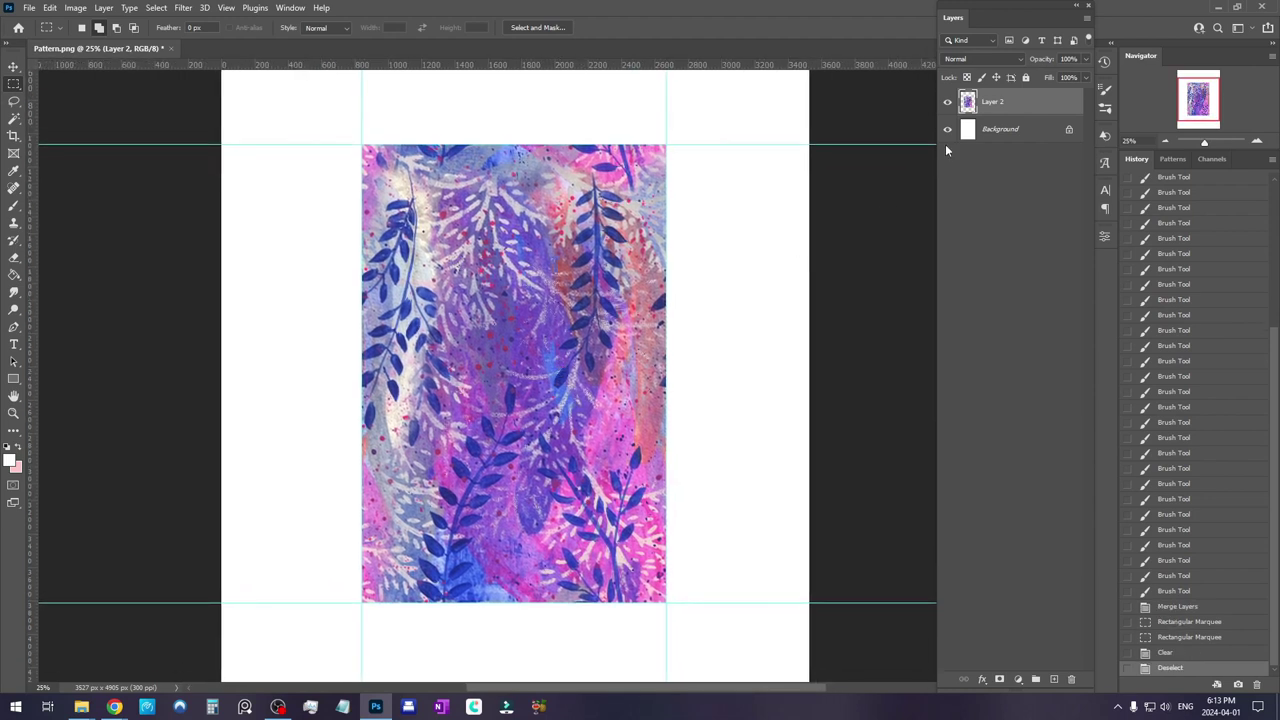
{"action": "scroll", "coordinate": [518, 359], "scroll_direction": "up", "scroll_amount": 1}
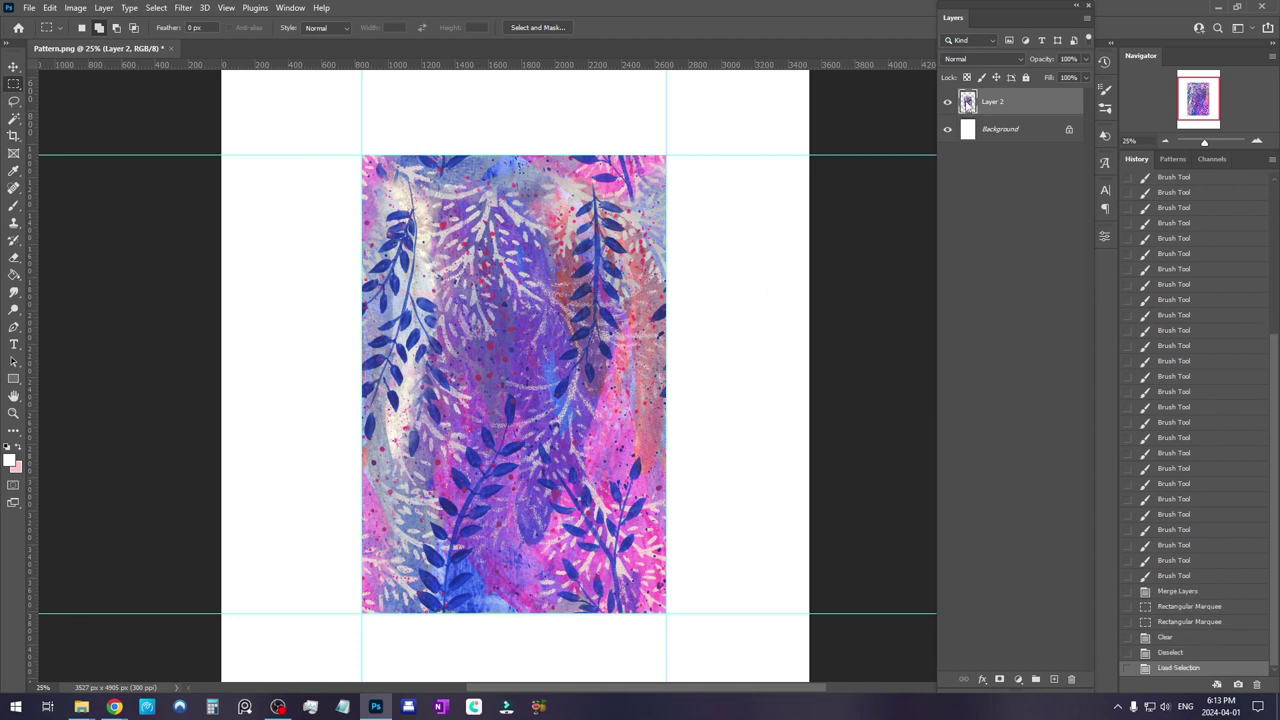
{"action": "left_click", "coordinate": [967, 103], "text": "ctrl"}
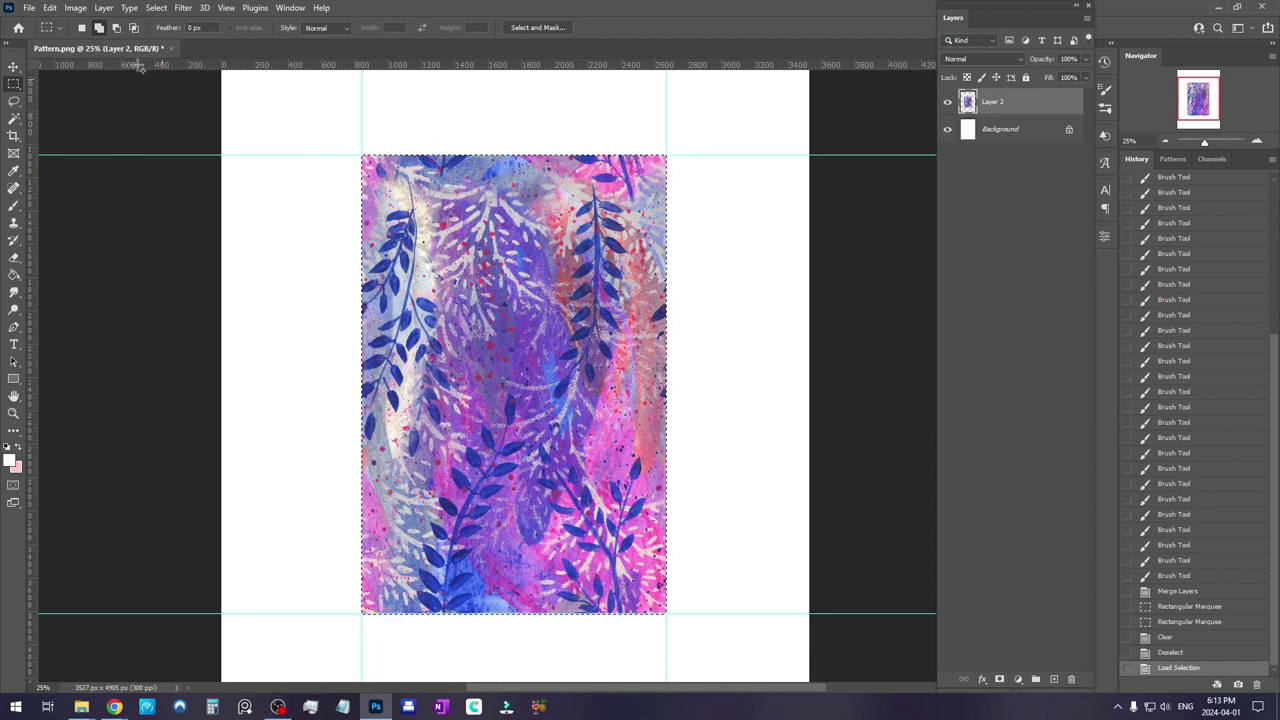
{"action": "left_click", "coordinate": [75, 7]}
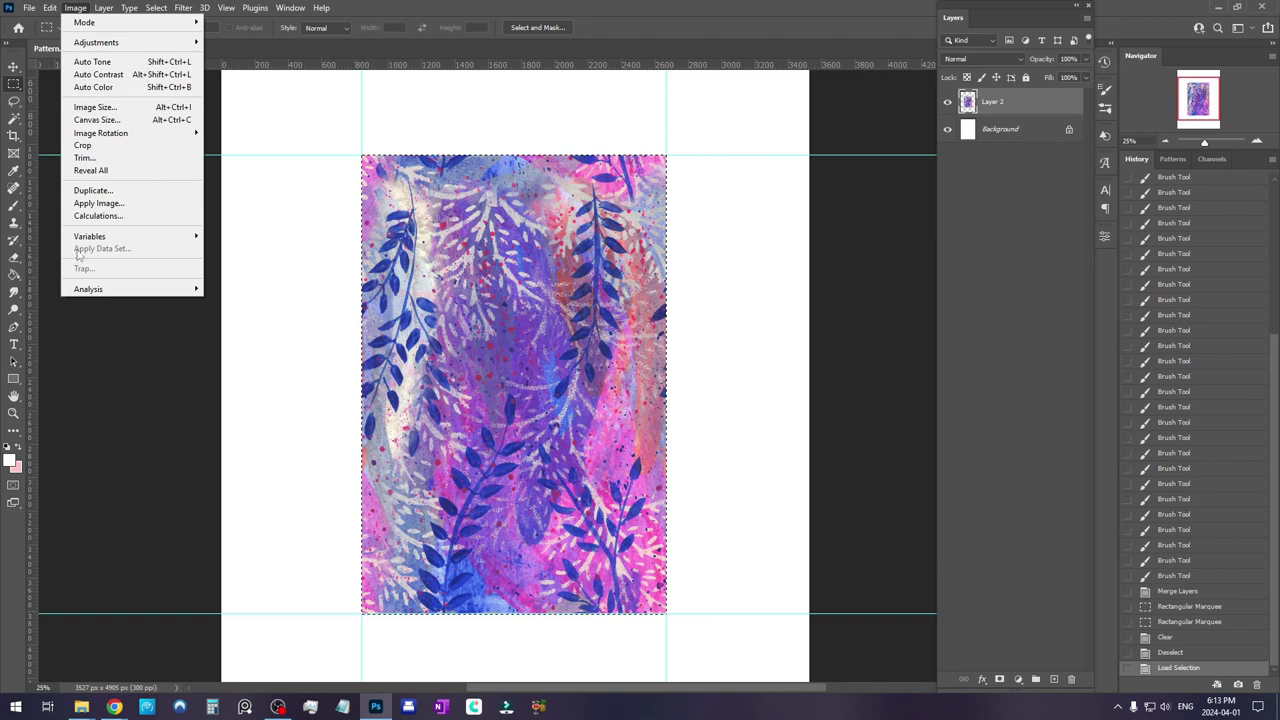
{"action": "left_click", "coordinate": [97, 145]}
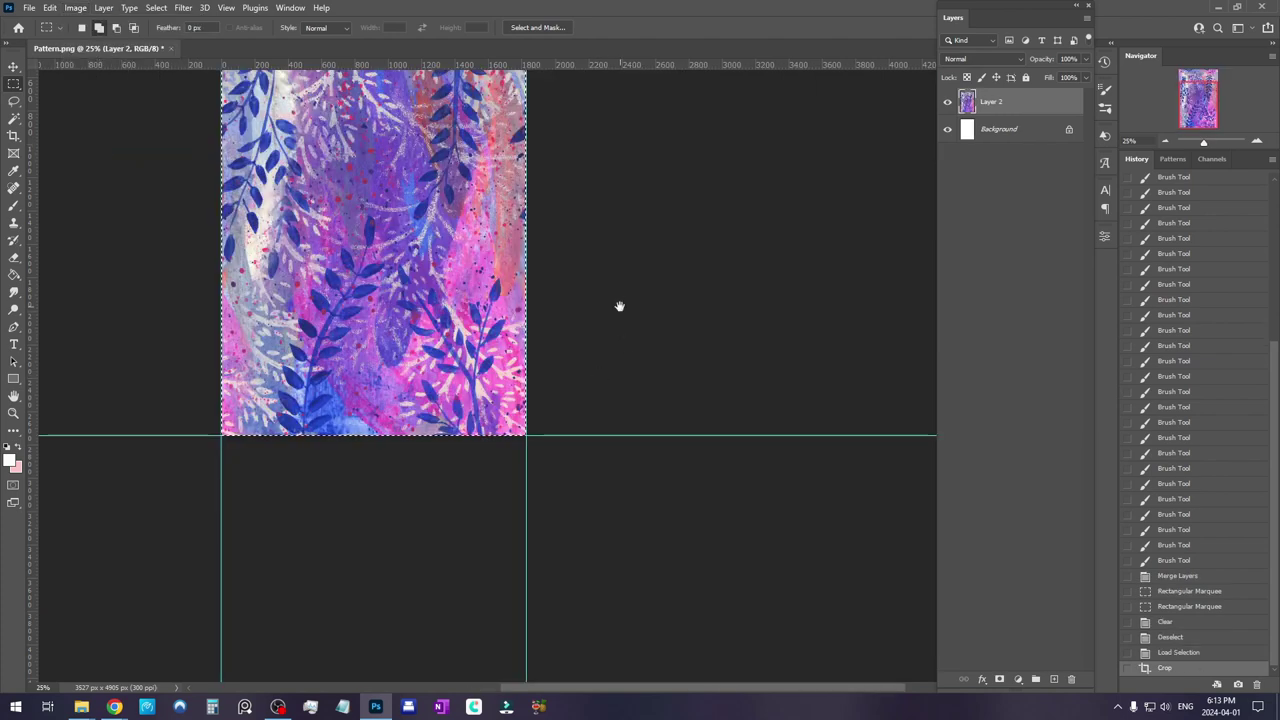
{"action": "key", "text": "ctrl+d"}
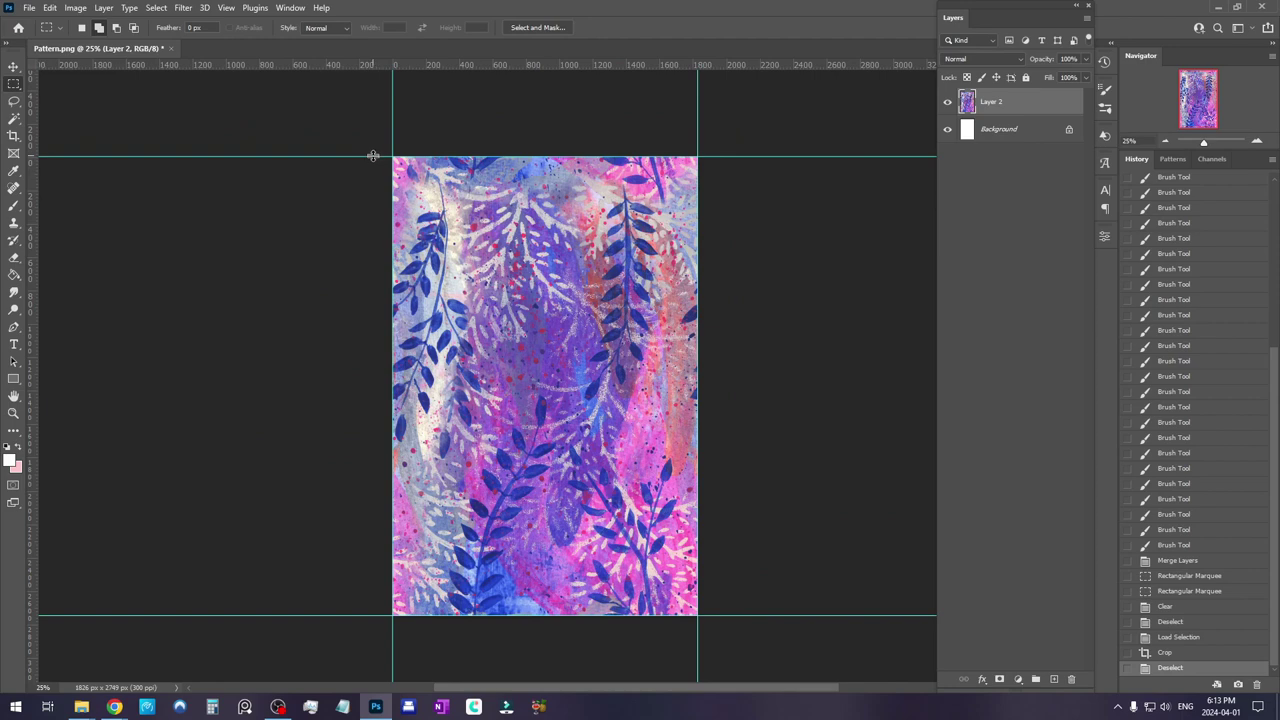
Clear all guides and turn on Pattern Preview to show the painting as a repeating tile
{"action": "left_click", "coordinate": [226, 8]}
{"action": "left_click", "coordinate": [250, 366]}
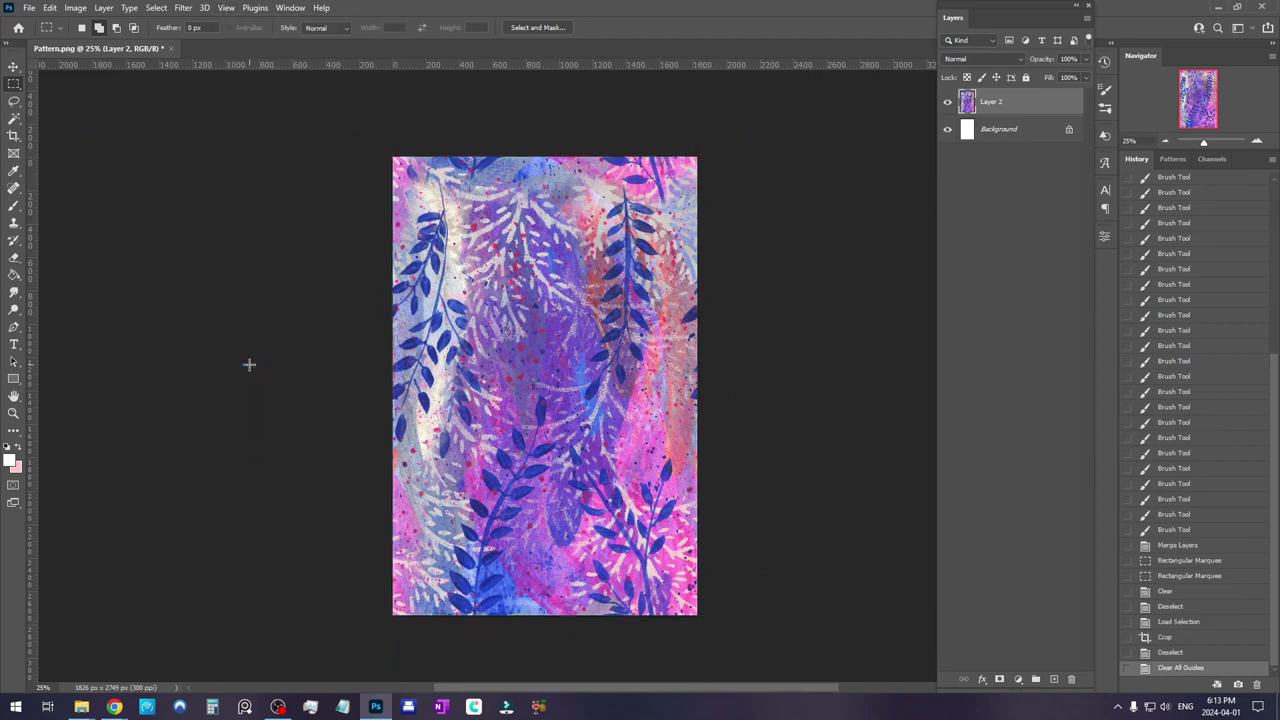
{"action": "left_click", "coordinate": [227, 8]}
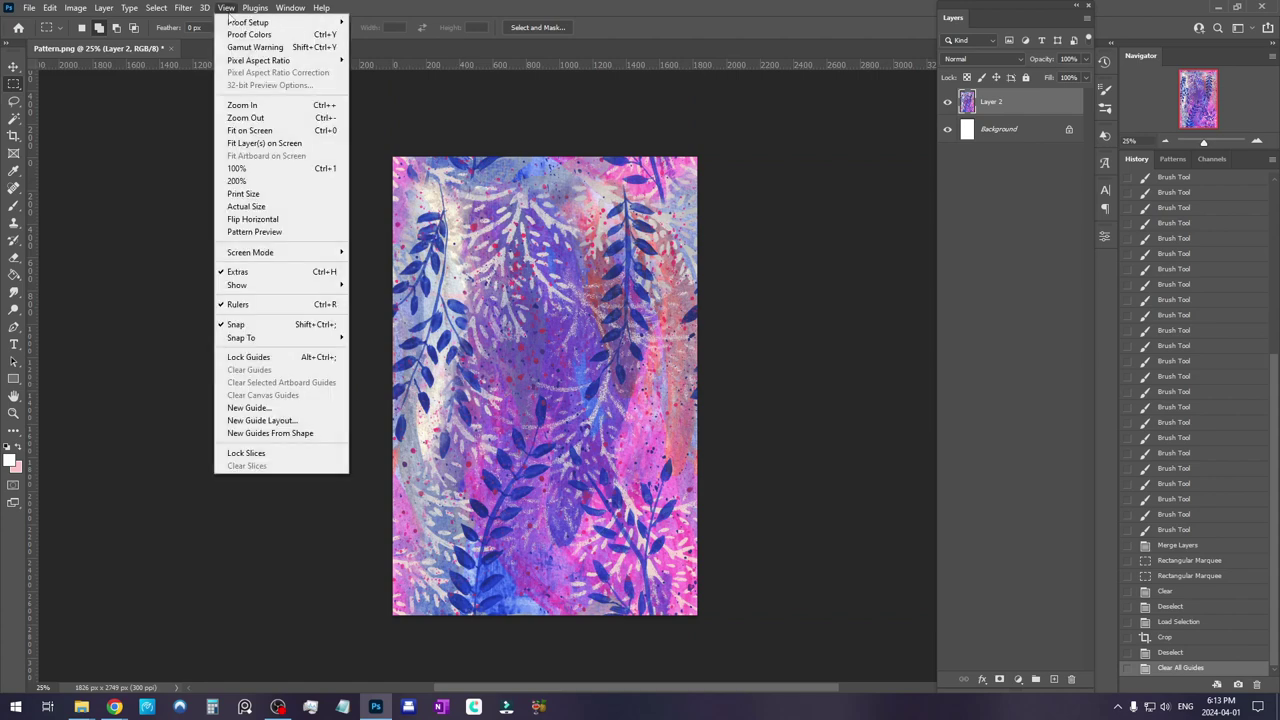
{"action": "left_click", "coordinate": [281, 235]}
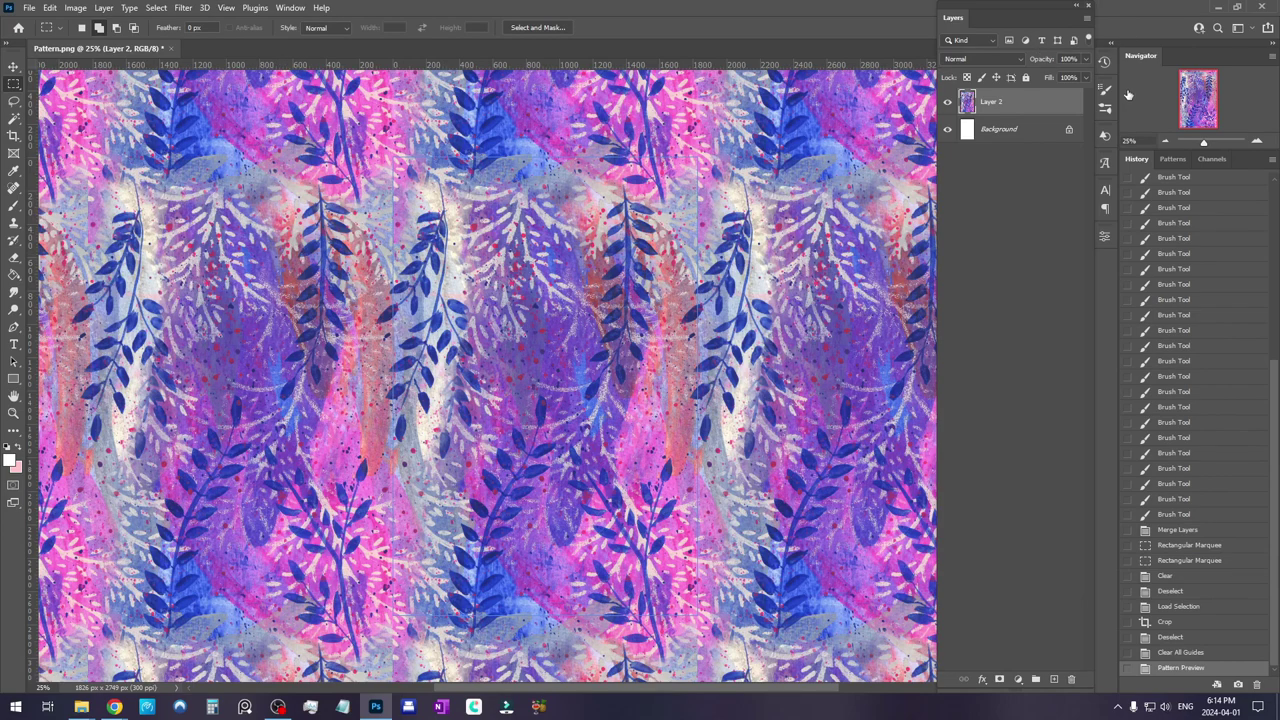
Examine the repeating pattern close up and from far away to judge how well the tiles join
{"action": "left_click", "coordinate": [1166, 143]}
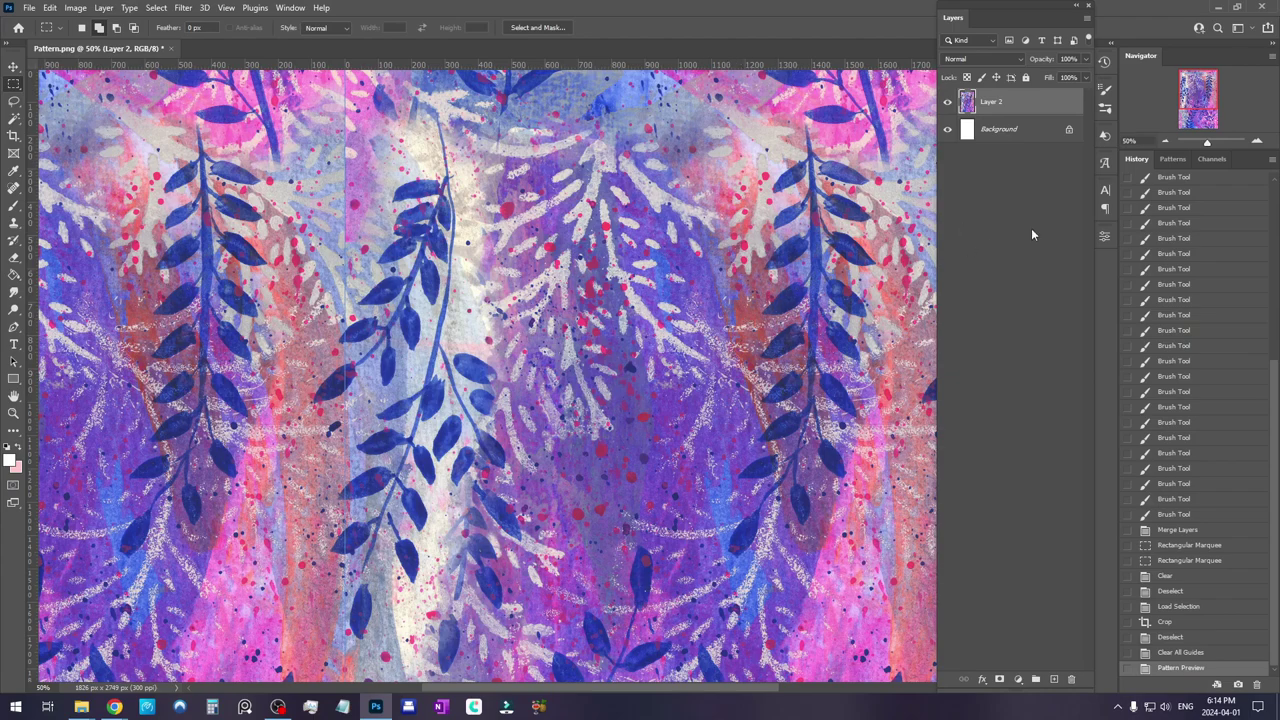
{"action": "left_click", "coordinate": [1164, 141]}
{"action": "left_click", "coordinate": [1164, 141]}
{"action": "left_click", "coordinate": [1164, 141]}
{"action": "left_click", "coordinate": [1164, 141]}
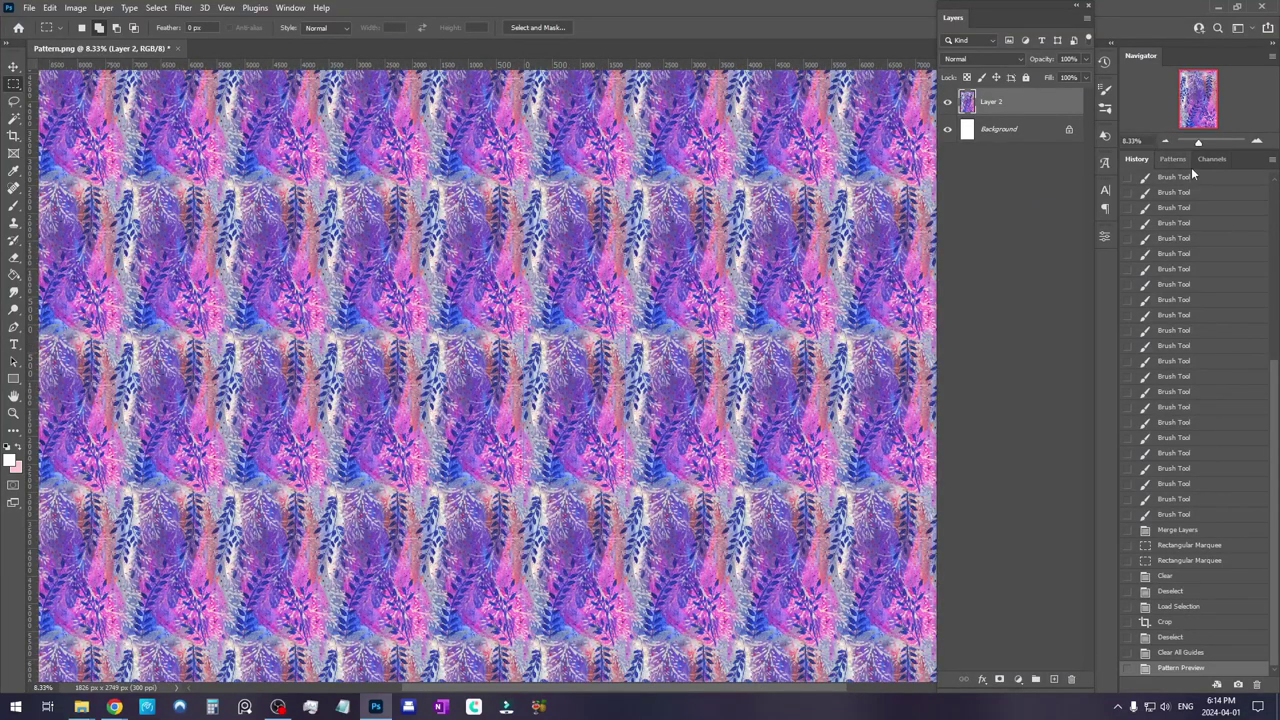
{"action": "left_click", "coordinate": [1256, 143]}
{"action": "left_click", "coordinate": [1256, 143]}
{"action": "left_click", "coordinate": [1256, 143]}
{"action": "left_click", "coordinate": [1256, 143]}
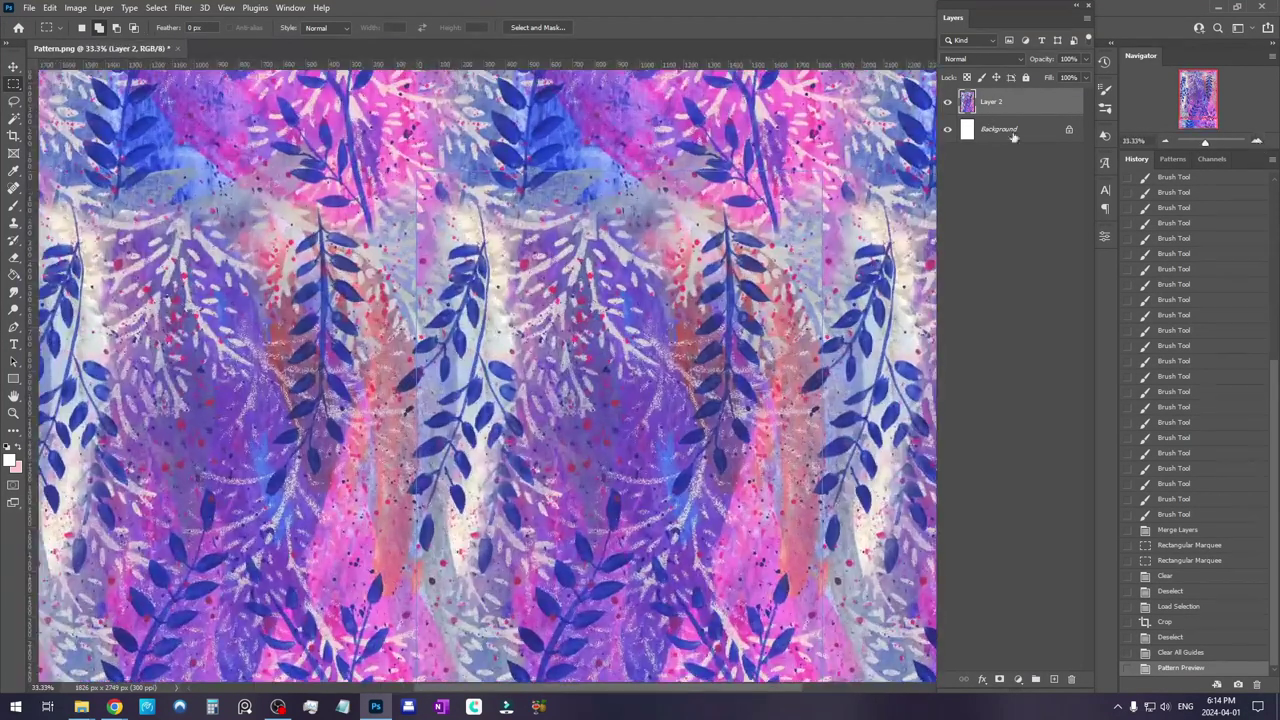
Hide the extras and inspect the vertical tile join beside the hanging leaf branches up close
{"action": "left_click", "coordinate": [226, 8]}
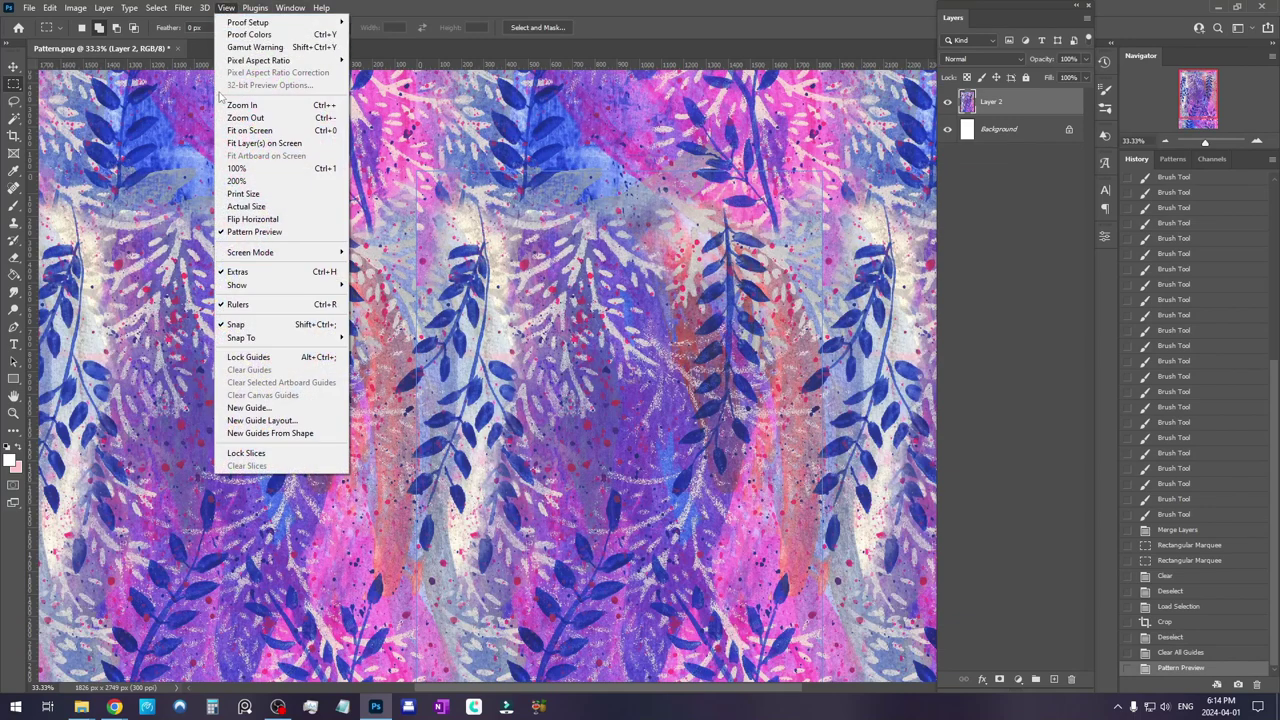
{"action": "left_click", "coordinate": [236, 273]}
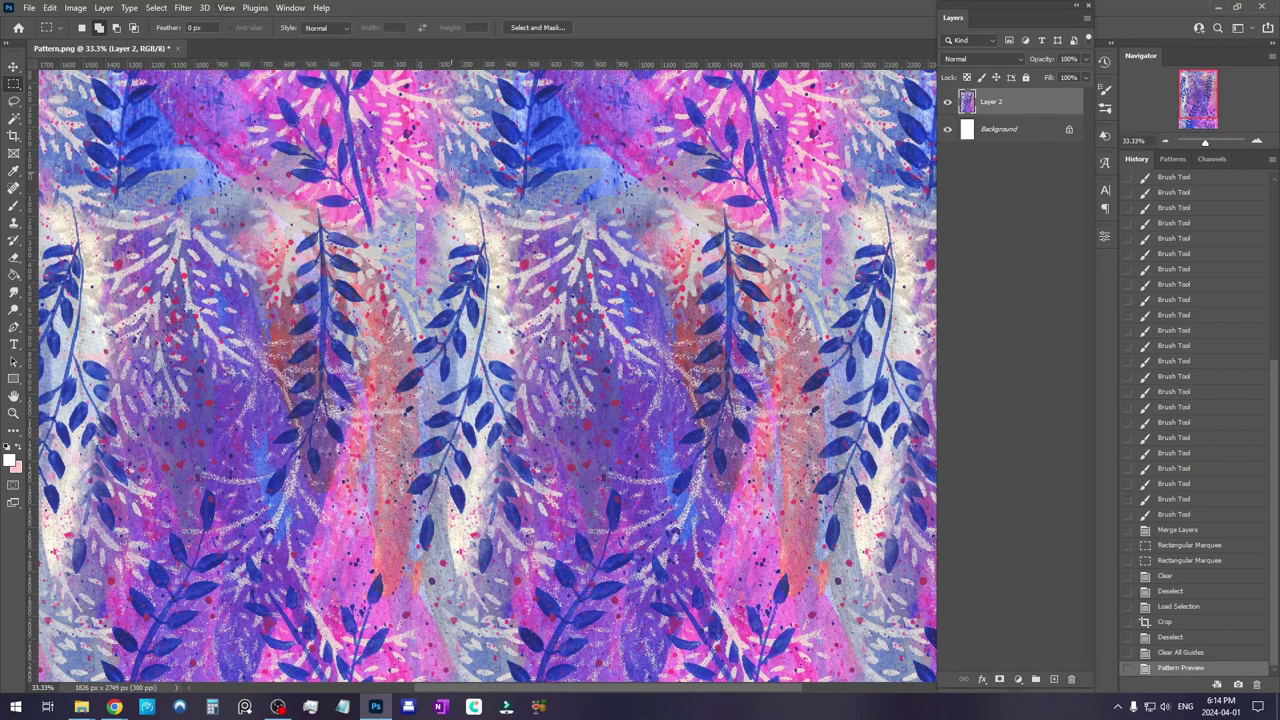
{"action": "left_click", "coordinate": [1257, 141]}
{"action": "left_click_drag", "start_coordinate": [566, 198], "coordinate": [620, 298]}
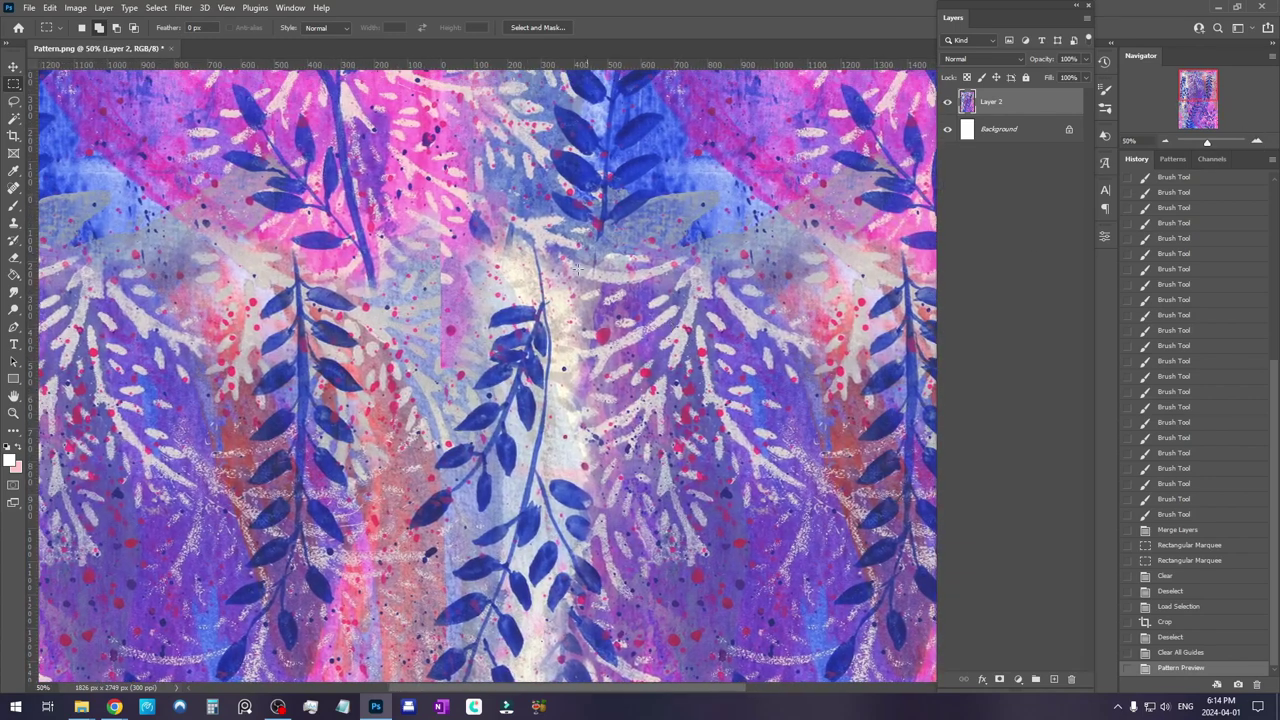
{"action": "left_click", "coordinate": [1257, 143]}
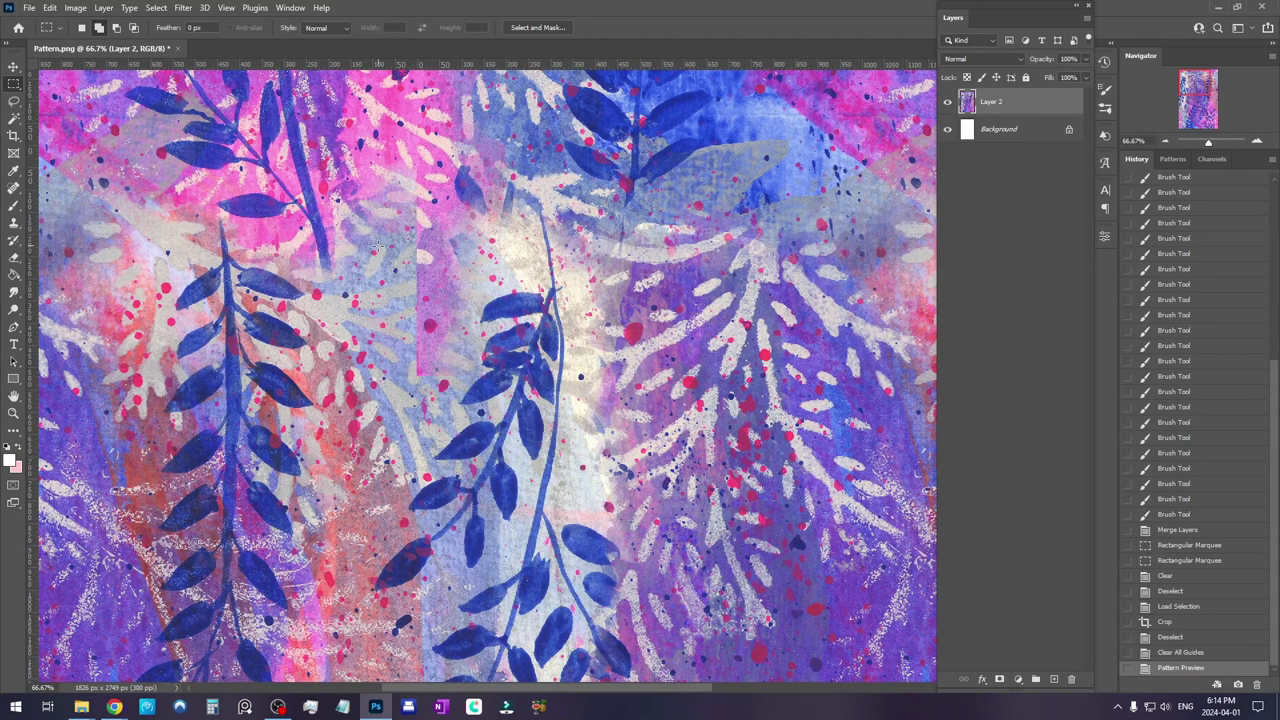
{"action": "left_click_drag", "start_coordinate": [441, 308], "coordinate": [495, 352]}
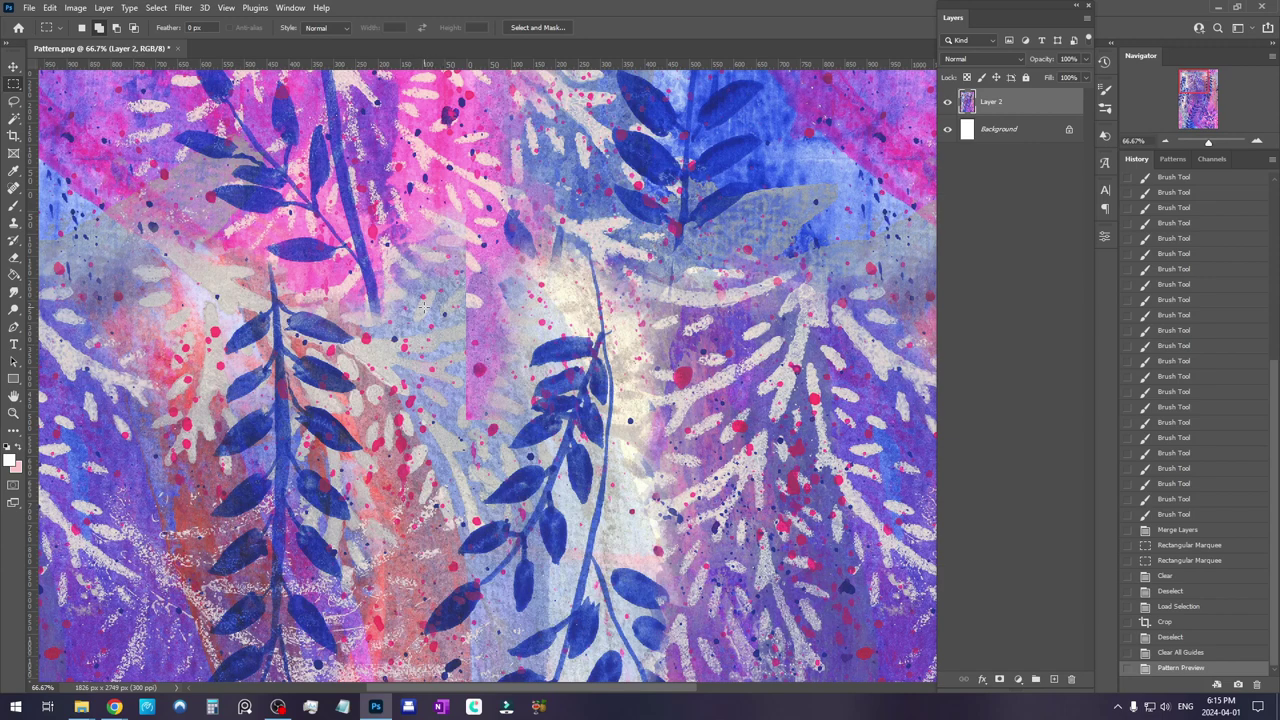
Lasso a freehand patch of the painting along the vertical tile seam and copy it onto its own layer
{"action": "left_click", "coordinate": [13, 101]}
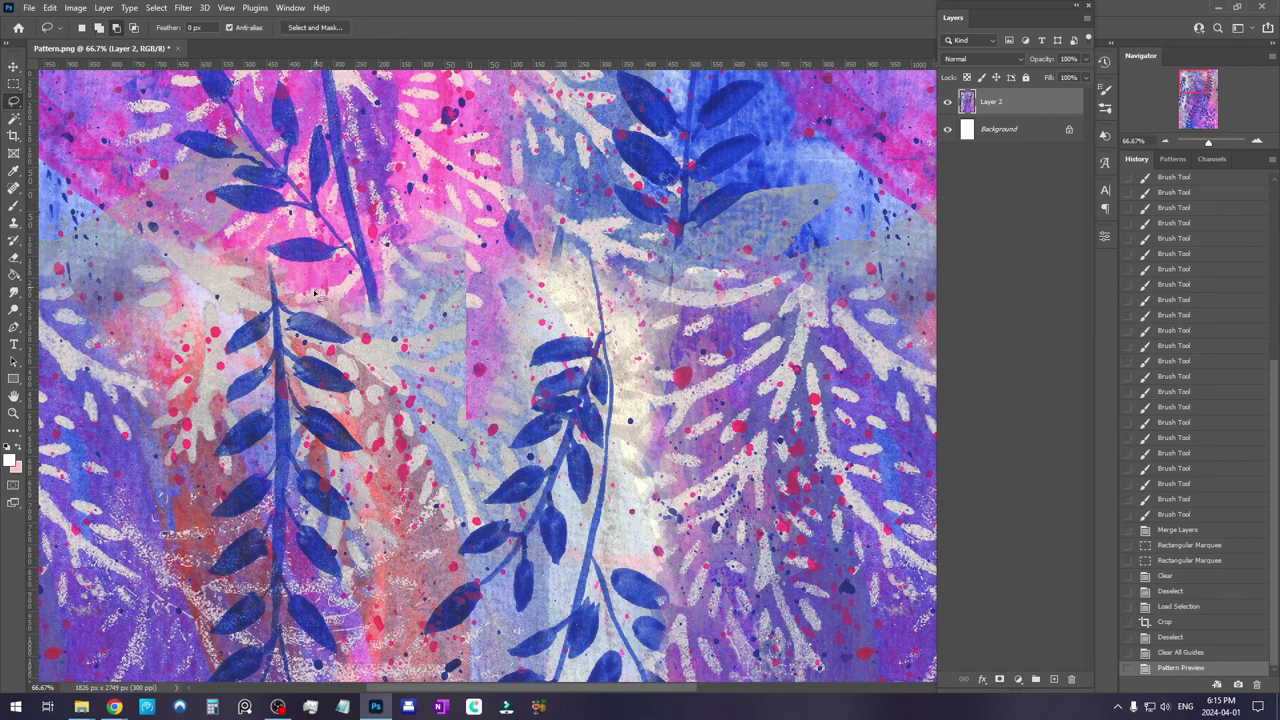
{"action": "mouse_move", "coordinate": [290, 296]}
{"action": "left_mouse_down"}
{"action": "mouse_move", "coordinate": [393, 452]}
{"action": "mouse_move", "coordinate": [410, 459]}
{"action": "mouse_move", "coordinate": [461, 436]}
{"action": "mouse_move", "coordinate": [488, 334]}
{"action": "mouse_move", "coordinate": [489, 207]}
{"action": "mouse_move", "coordinate": [474, 187]}
{"action": "mouse_move", "coordinate": [448, 187]}
{"action": "mouse_move", "coordinate": [386, 233]}
{"action": "mouse_move", "coordinate": [300, 274]}
{"action": "left_mouse_up"}
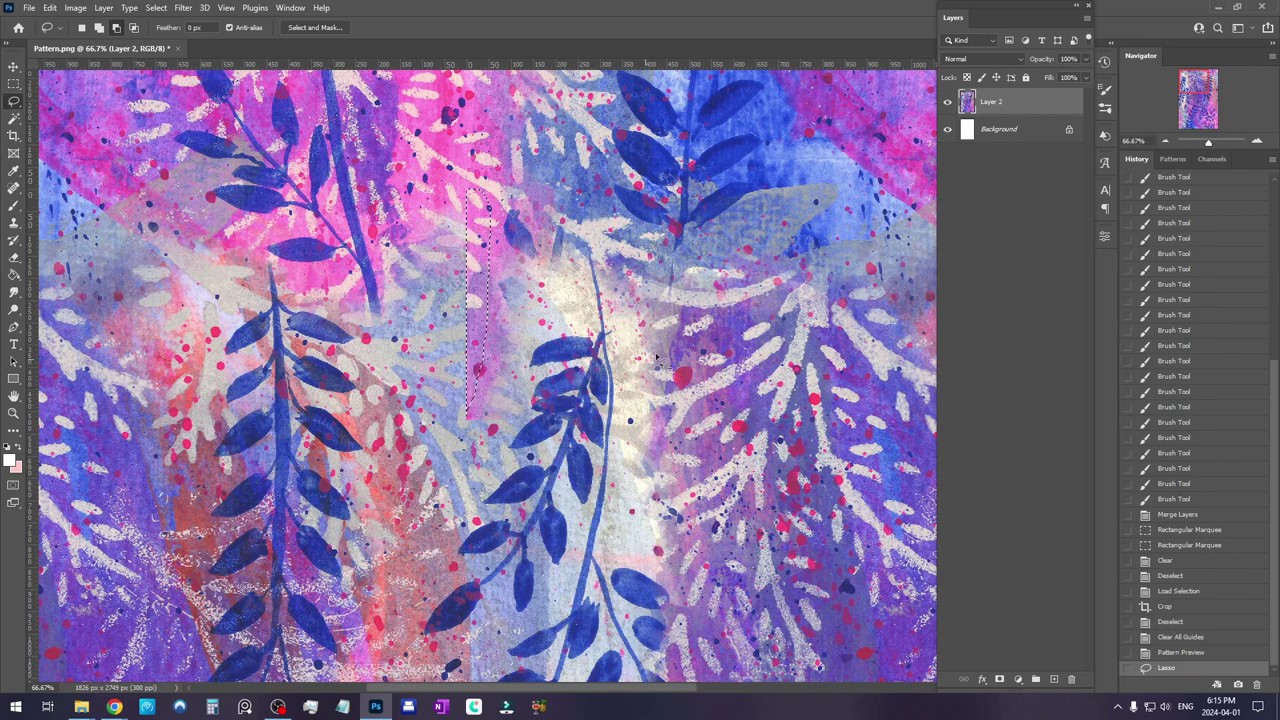
{"action": "mouse_move", "coordinate": [720, 368]}
{"action": "left_mouse_down"}
{"action": "mouse_move", "coordinate": [458, 335]}
{"action": "mouse_move", "coordinate": [247, 327]}
{"action": "left_mouse_up"}
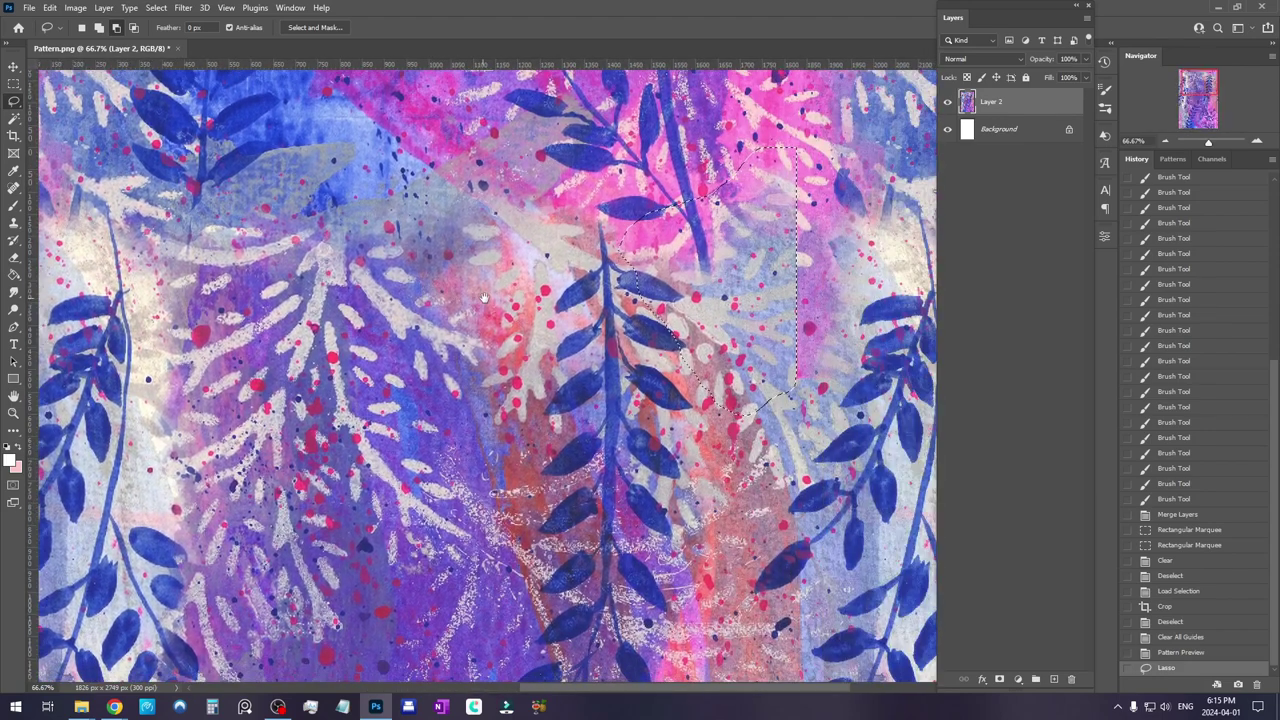
{"action": "left_click_drag", "start_coordinate": [776, 274], "coordinate": [686, 280]}
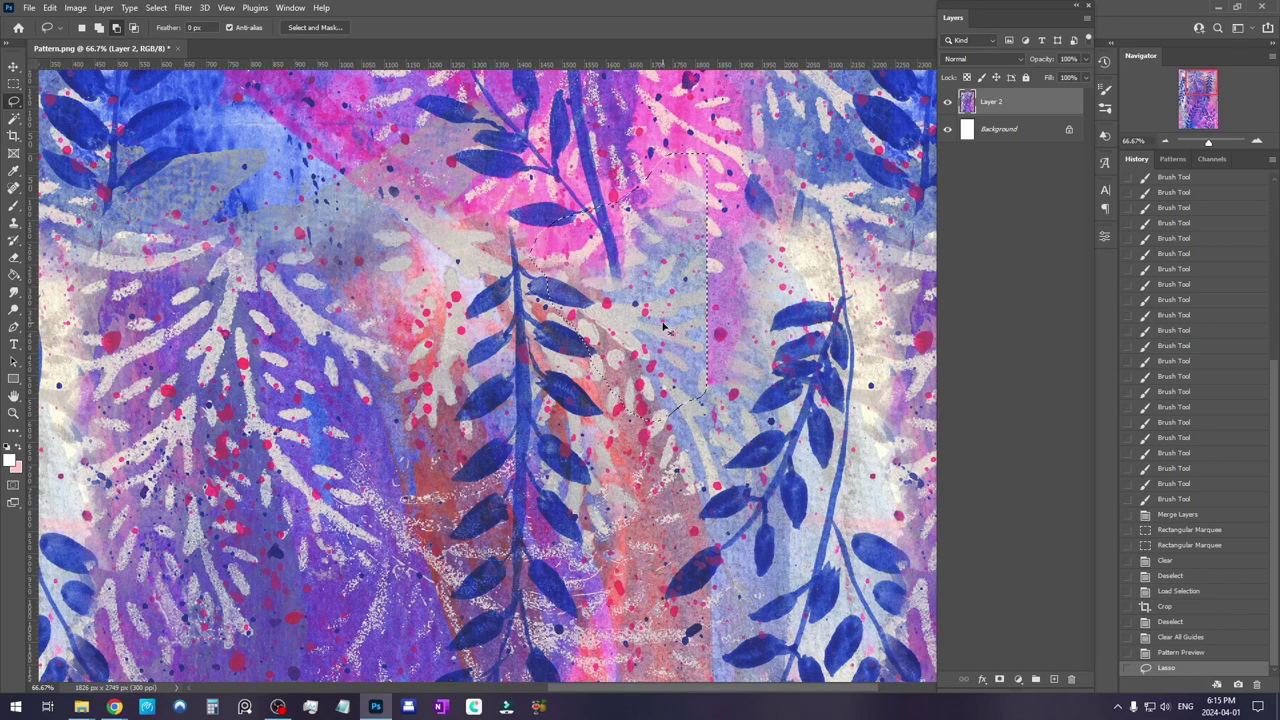
{"action": "key", "text": "ctrl+v"}
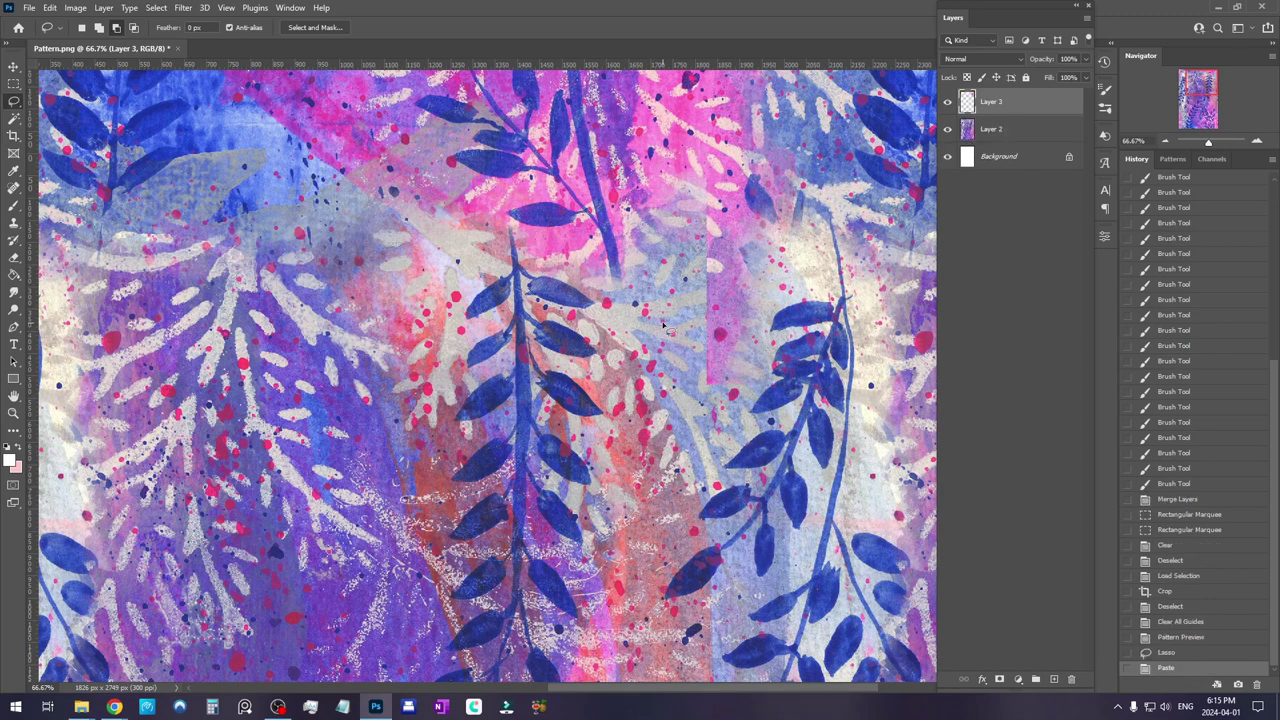
Toggle the visibility of the copied patch and the painting layer to check the patch on its own
{"action": "left_click", "coordinate": [948, 103]}
{"action": "left_click", "coordinate": [948, 103]}
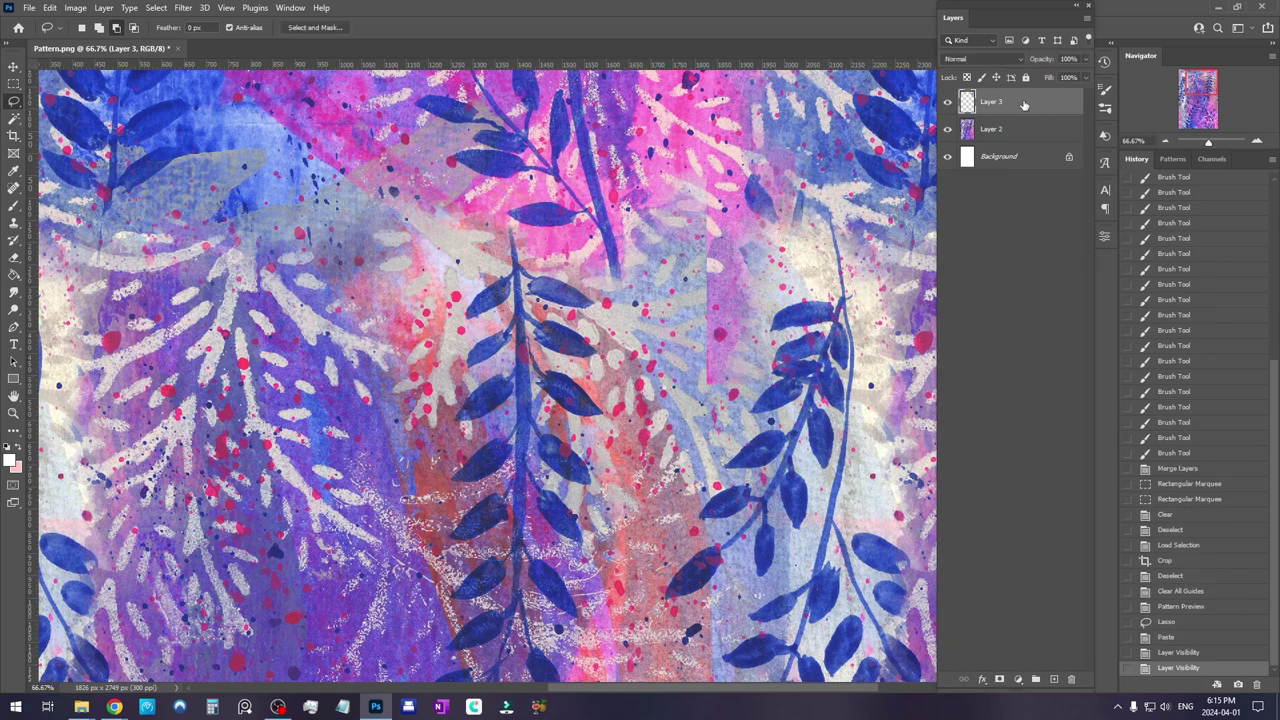
{"action": "left_click", "coordinate": [948, 130]}
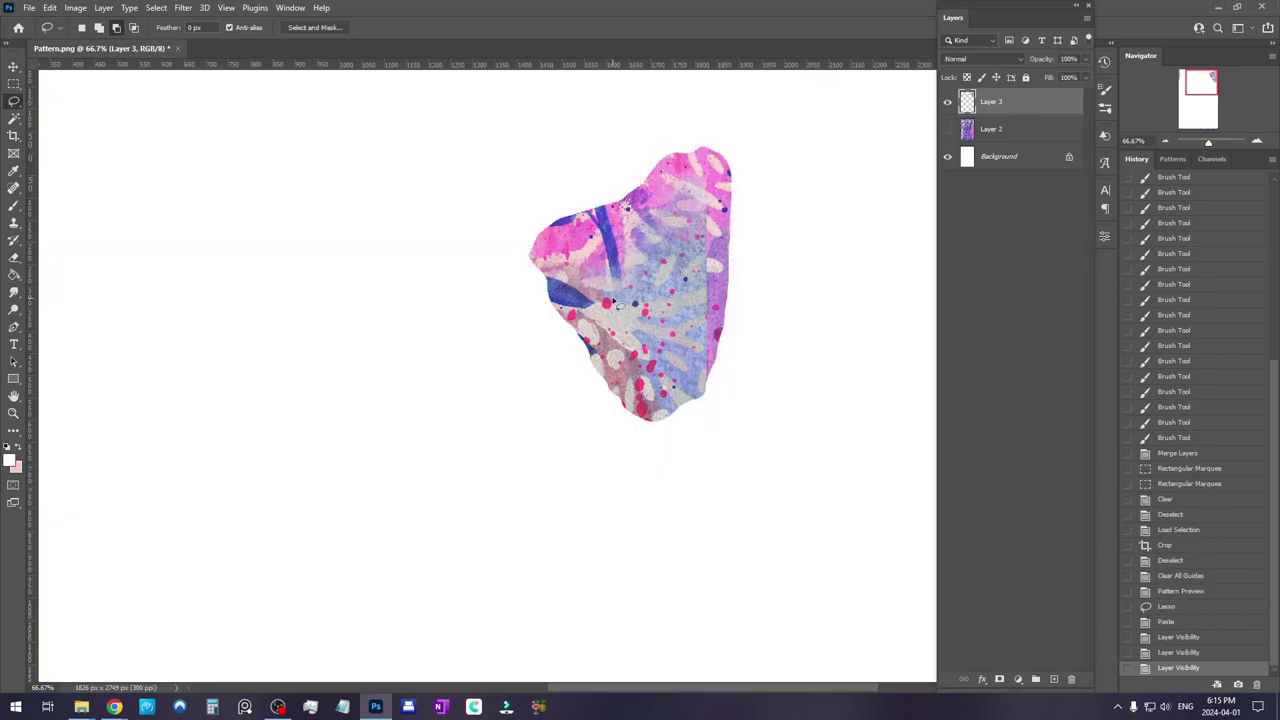
{"action": "left_click", "coordinate": [948, 130]}
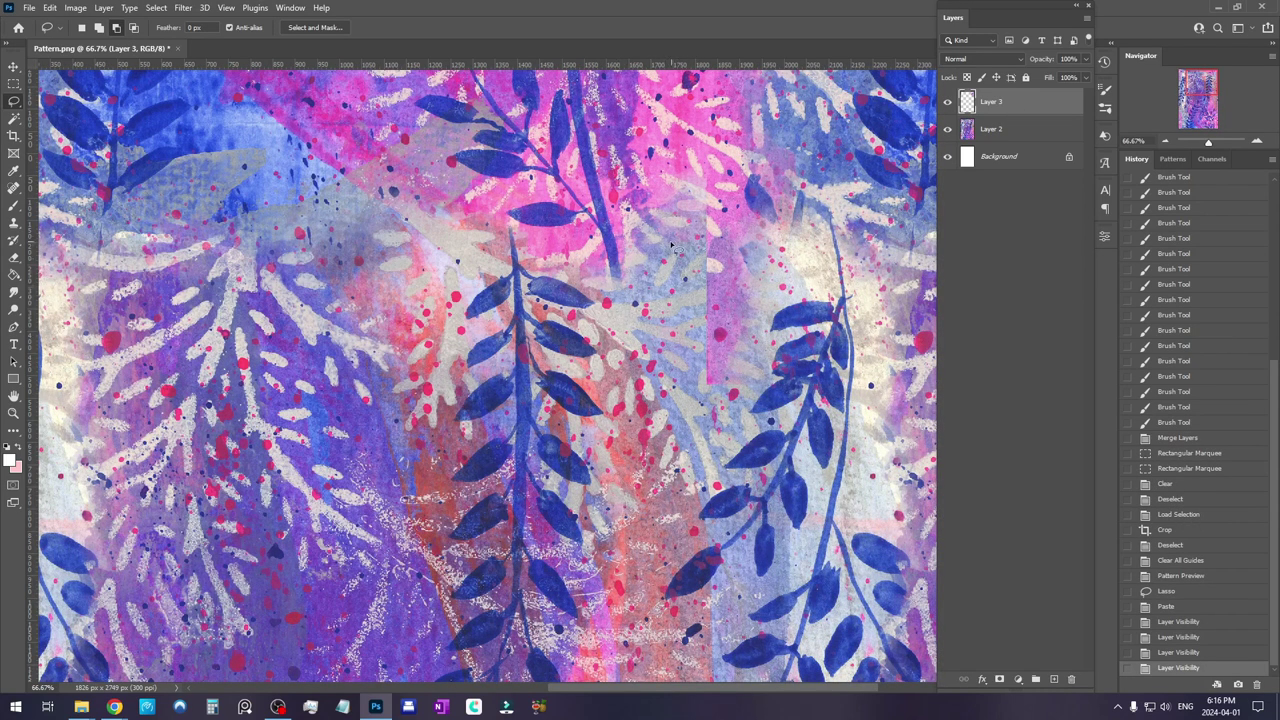
Add a new layer above the copied patch and clip it to the patch with a clipping mask
{"action": "left_click", "coordinate": [1054, 680]}
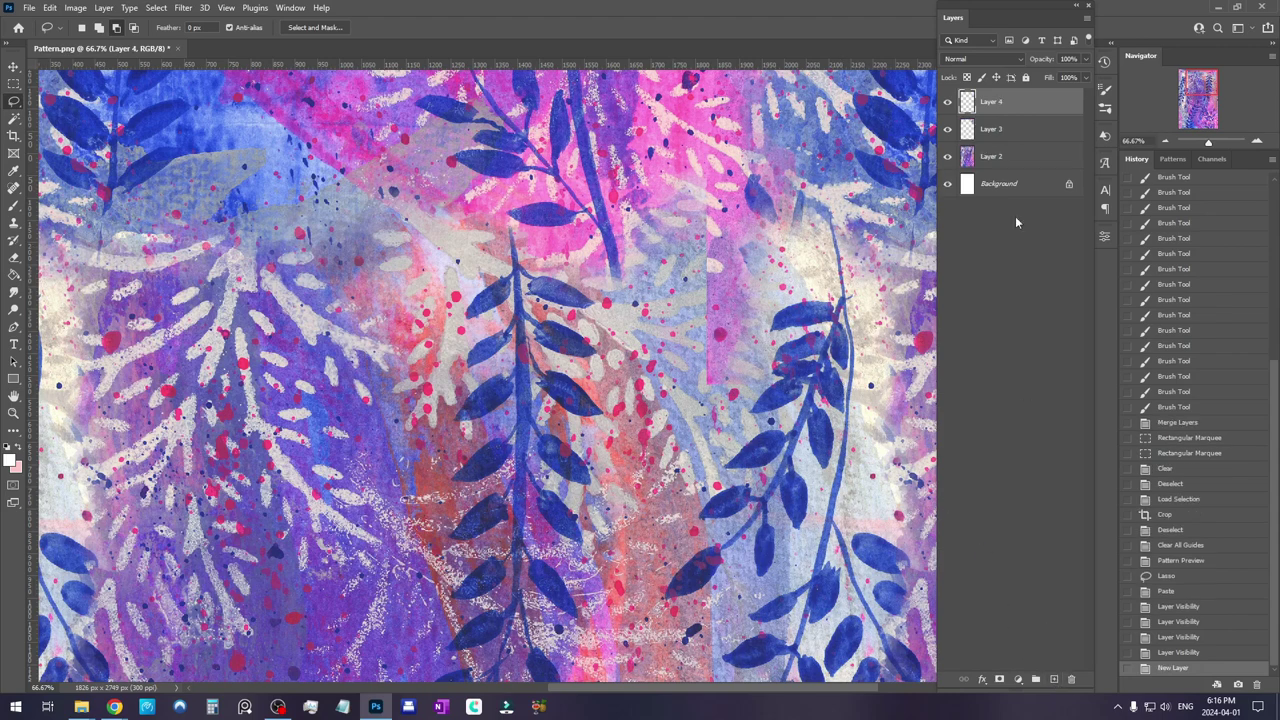
{"action": "right_click", "coordinate": [1034, 104]}
{"action": "left_click", "coordinate": [1062, 345]}
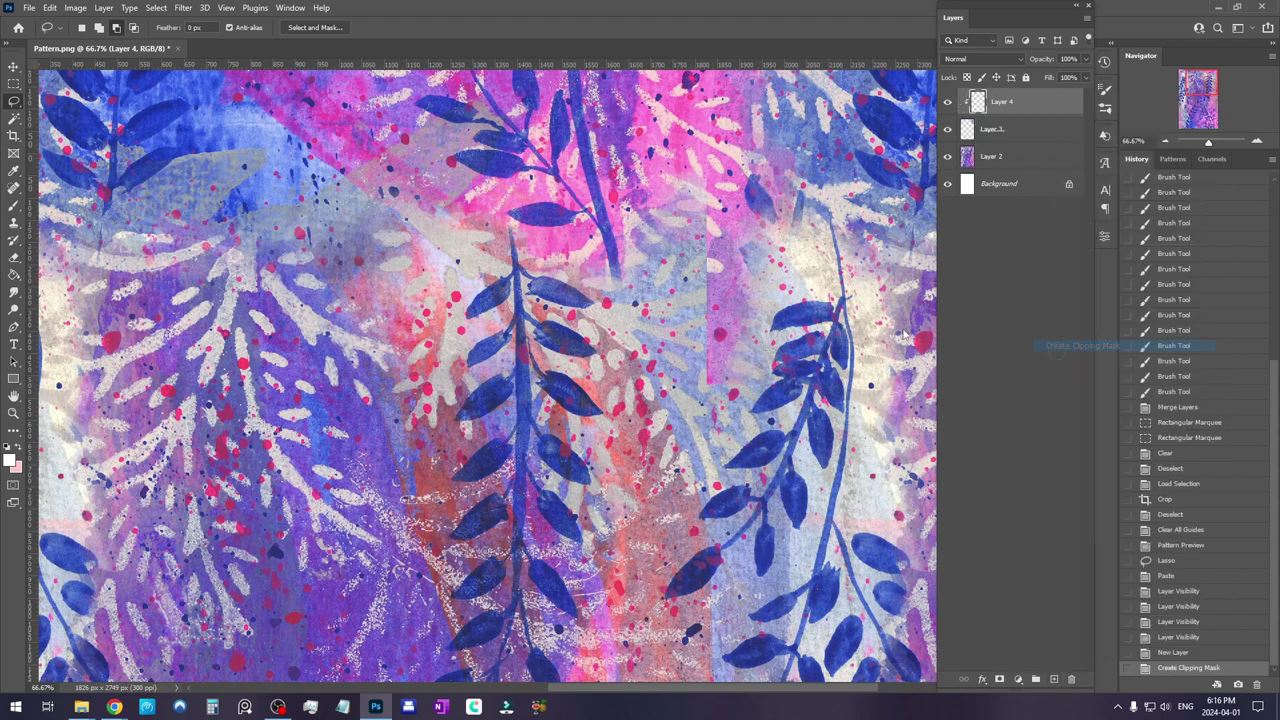
Fill the clipped layer with pink sampled from the painting and set its blending mode to Color
{"action": "left_click", "coordinate": [11, 461]}
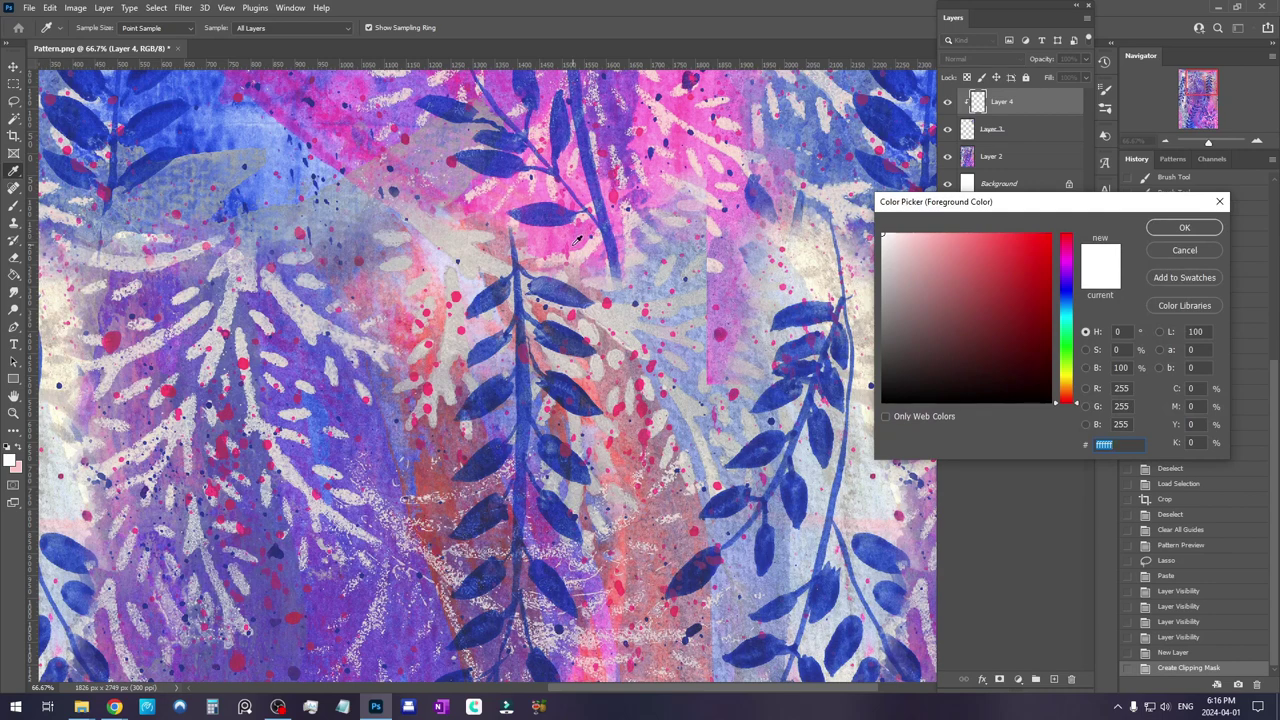
{"action": "left_click", "coordinate": [578, 238]}
{"action": "left_click", "coordinate": [1150, 229]}
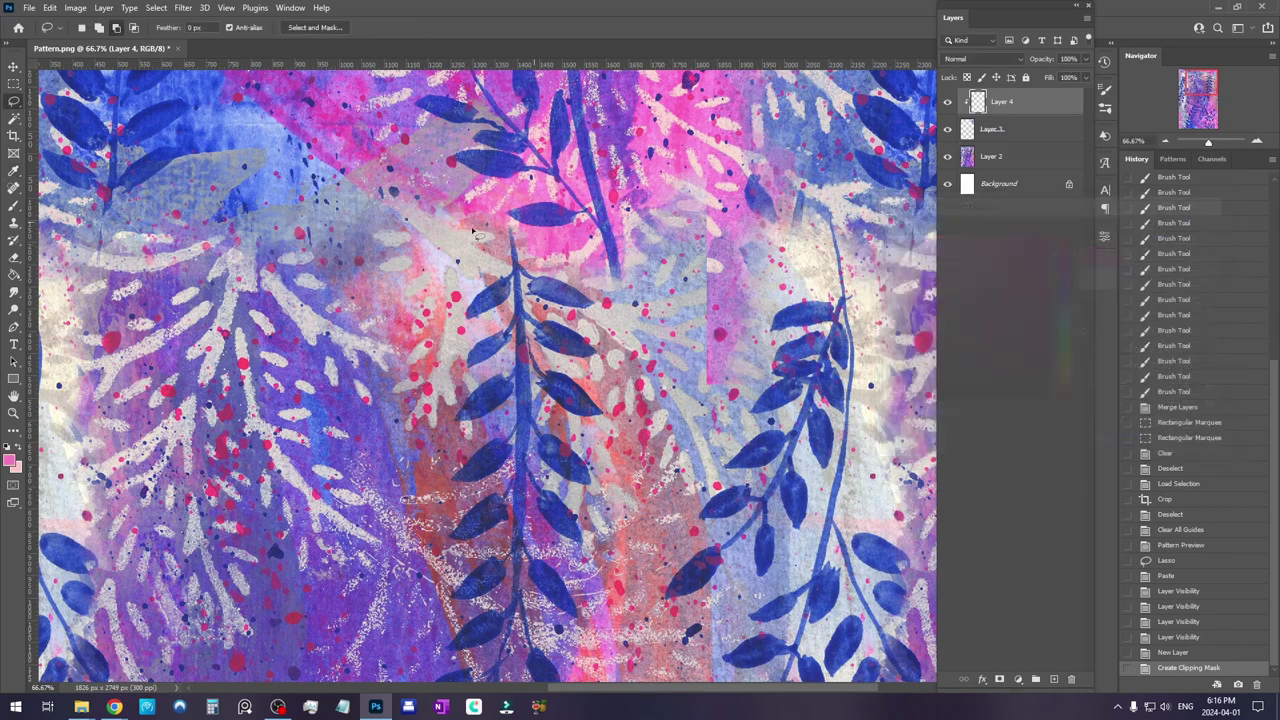
{"action": "left_click", "coordinate": [14, 276]}
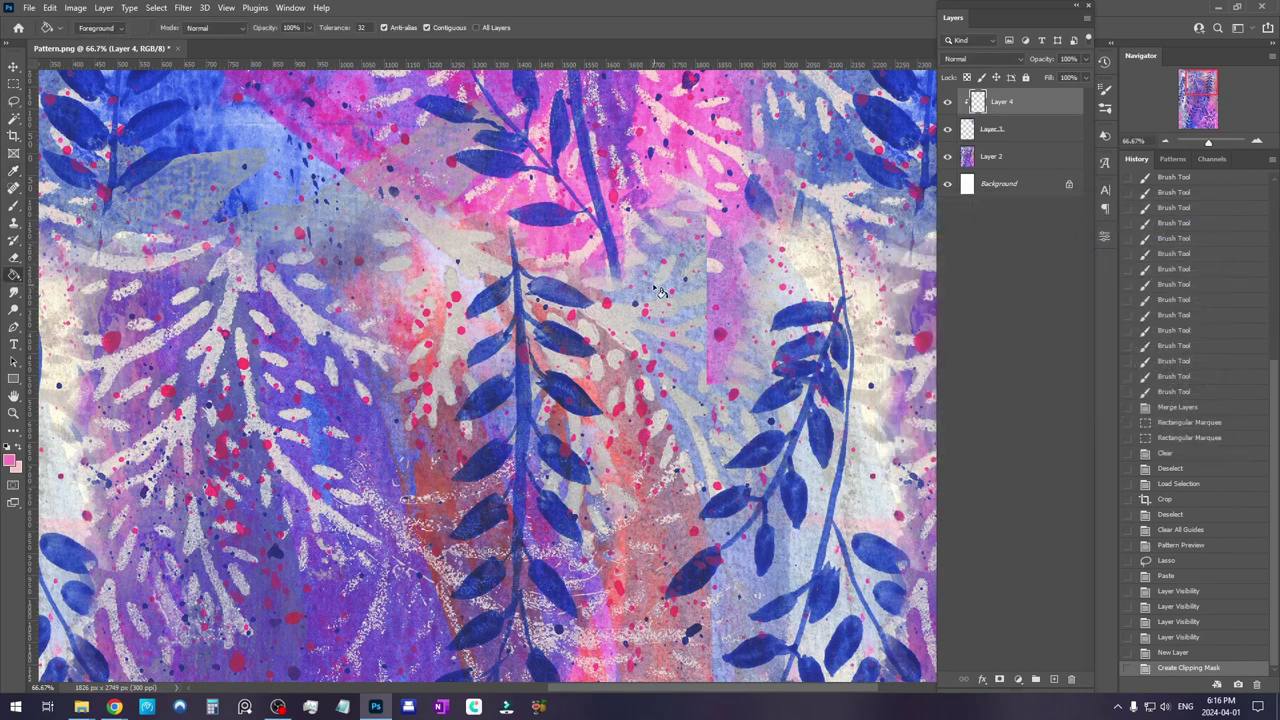
{"action": "left_click", "coordinate": [660, 291]}
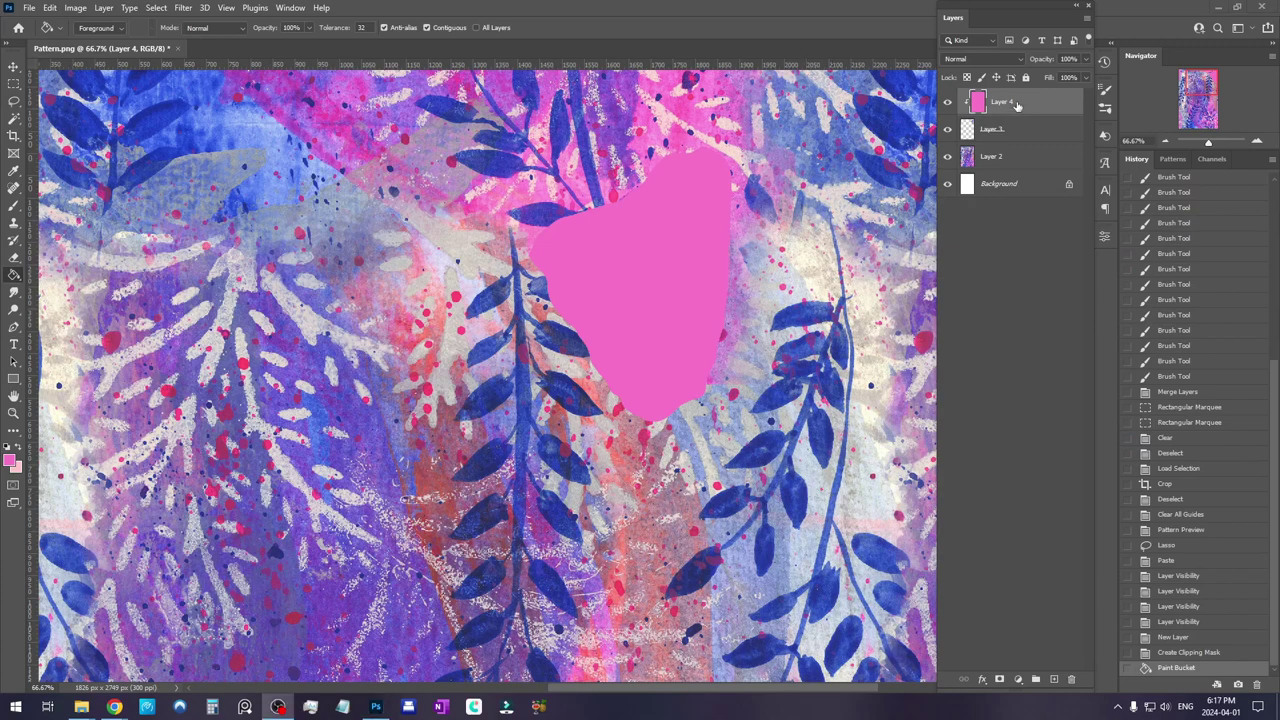
{"action": "left_click", "coordinate": [977, 60]}
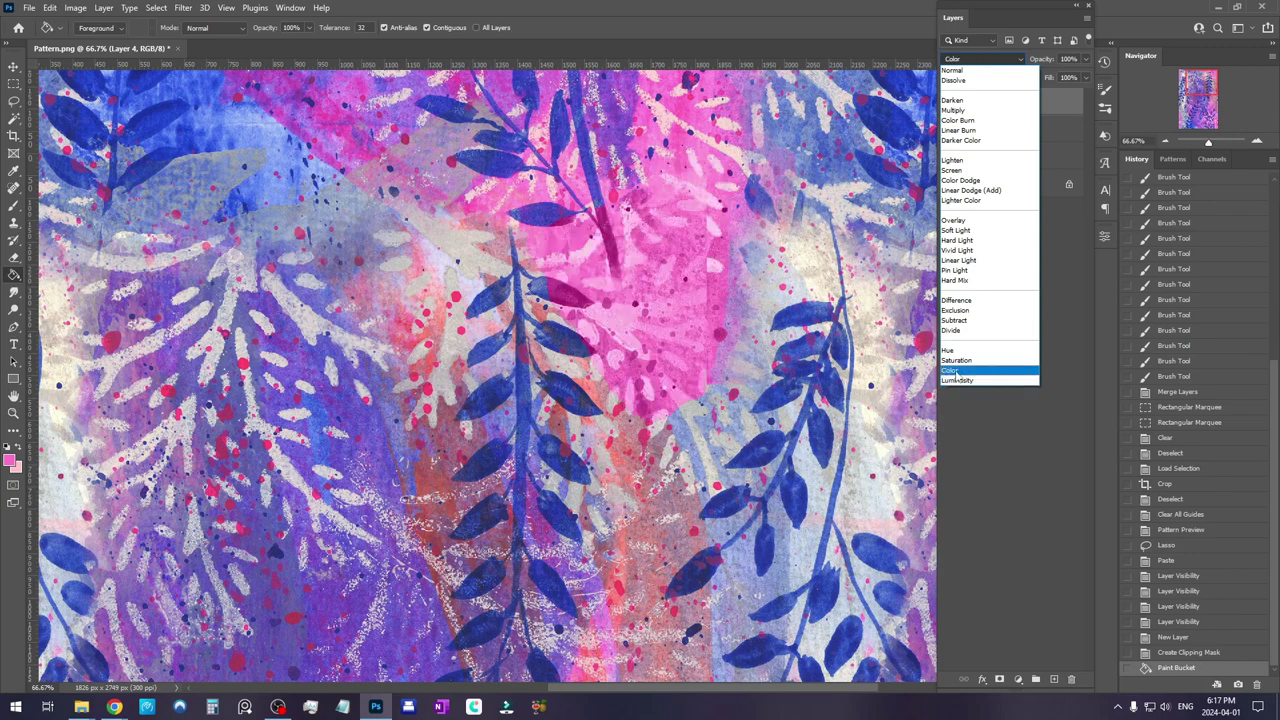
{"action": "left_click", "coordinate": [955, 372]}
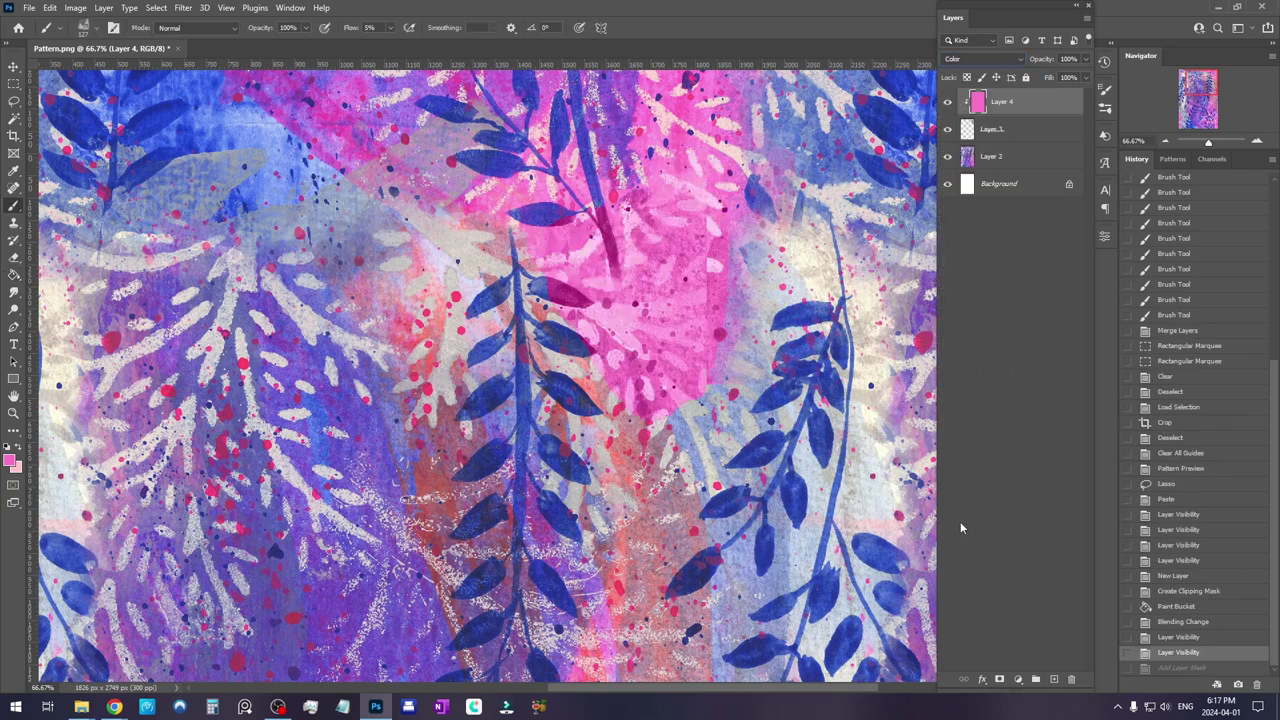
Add a layer mask to the pink layer and softly brush out the color along the patch's edge beside the seam
{"action": "left_click", "coordinate": [1000, 680]}
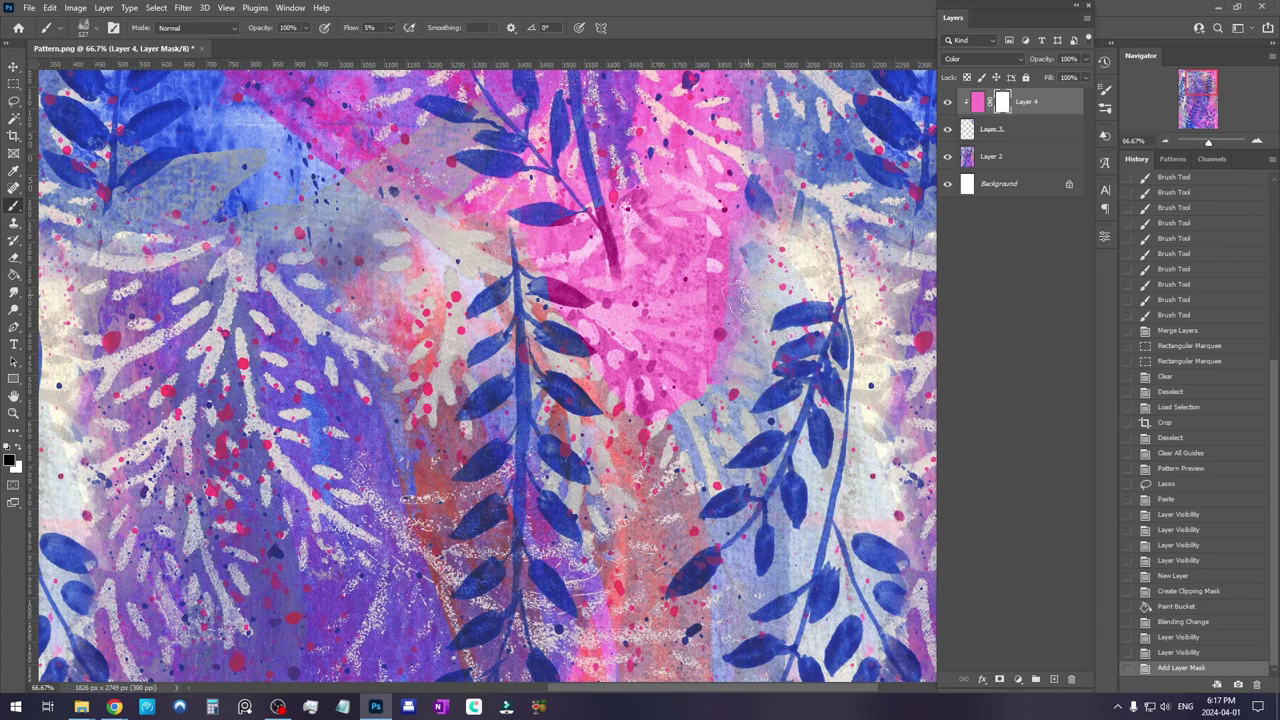
{"action": "left_click_drag", "start_coordinate": [738, 280], "coordinate": [730, 236]}
{"action": "left_click_drag", "start_coordinate": [726, 304], "coordinate": [726, 330]}
{"action": "left_click", "coordinate": [743, 370]}
{"action": "left_click", "coordinate": [742, 335]}
{"action": "left_click", "coordinate": [740, 300]}
{"action": "left_click", "coordinate": [738, 300]}
{"action": "left_click_drag", "start_coordinate": [731, 257], "coordinate": [717, 317]}
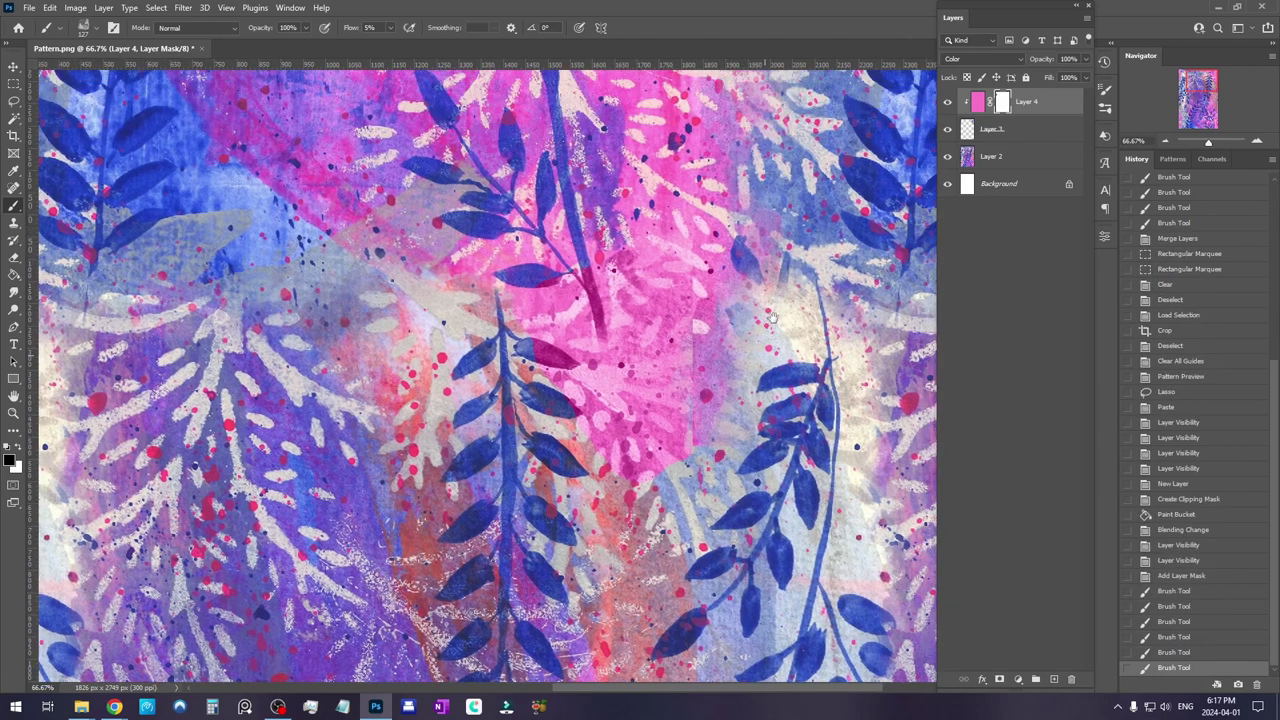
Brush the mask to remove the pink from the blue leaves and stem and from the patch's orange side
{"action": "key", "text": "g"}
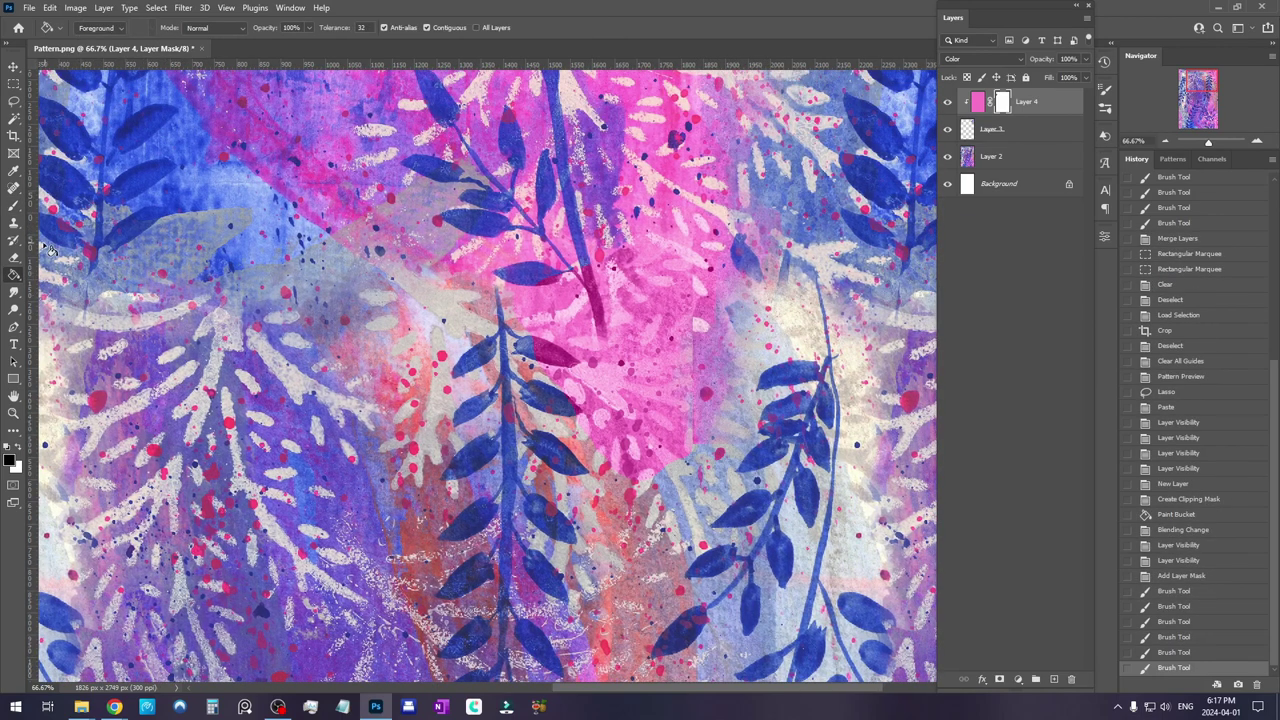
{"action": "left_click", "coordinate": [13, 205]}
{"action": "left_click", "coordinate": [947, 104]}
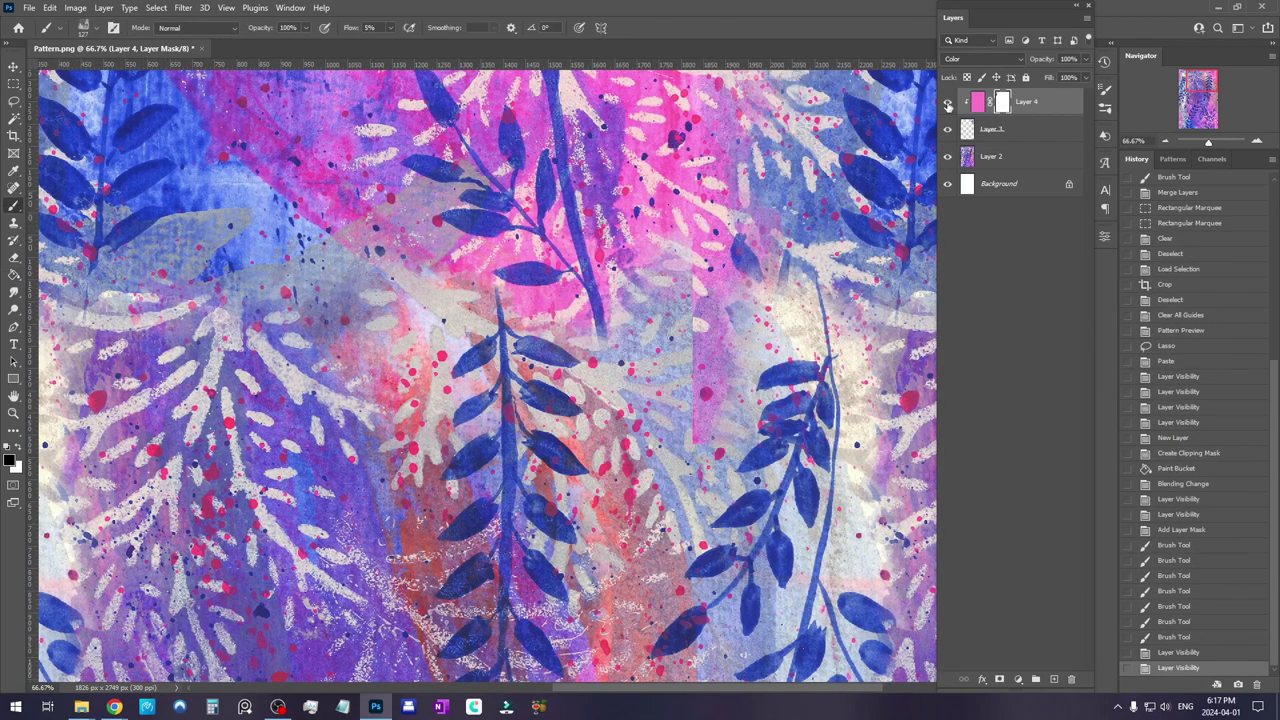
{"action": "left_click", "coordinate": [948, 106]}
{"action": "left_click", "coordinate": [948, 106]}
{"action": "left_click", "coordinate": [562, 362]}
{"action": "left_click", "coordinate": [610, 416]}
{"action": "left_click", "coordinate": [642, 426]}
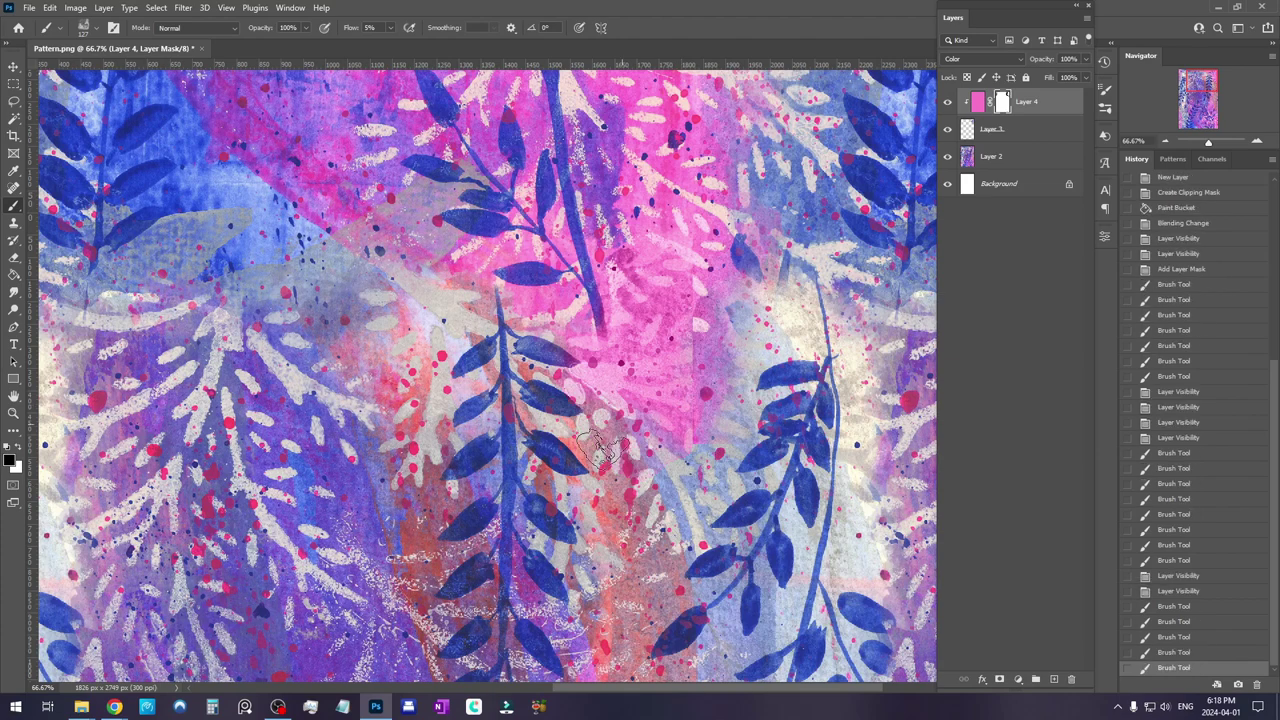
{"action": "left_click_drag", "start_coordinate": [648, 388], "coordinate": [580, 374]}
{"action": "key", "text": "x"}
{"action": "left_click", "coordinate": [580, 374]}
{"action": "key", "text": "x"}
{"action": "left_click", "coordinate": [580, 374]}
{"action": "left_click", "coordinate": [580, 374]}
Toggle the copied patch's visibility to compare the seam area with and without the pink recoloring
{"action": "left_click", "coordinate": [947, 129]}
{"action": "left_click", "coordinate": [947, 129]}
{"action": "left_click", "coordinate": [947, 129]}
{"action": "left_click", "coordinate": [947, 129]}
{"action": "left_click", "coordinate": [947, 129]}
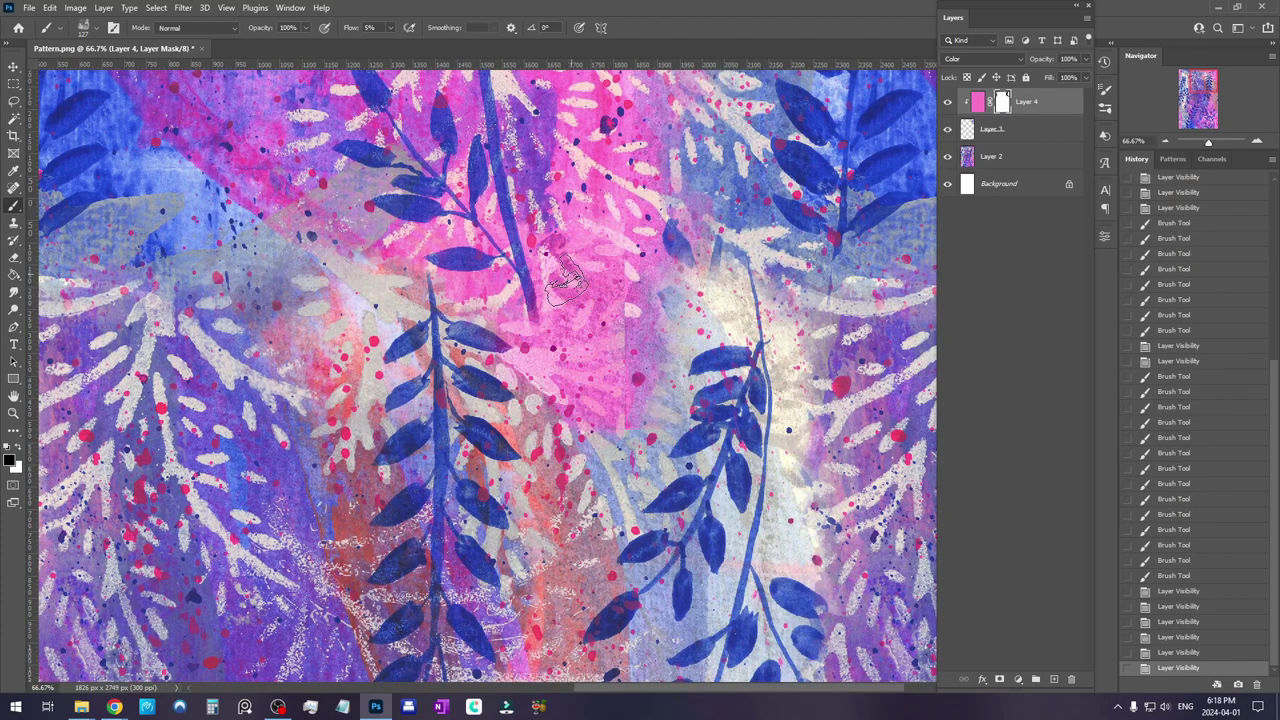
Reduce the Watercolor brush to 28 px and mask the pink off the pale leaf shapes inside the patch
{"action": "left_click", "coordinate": [1256, 141]}
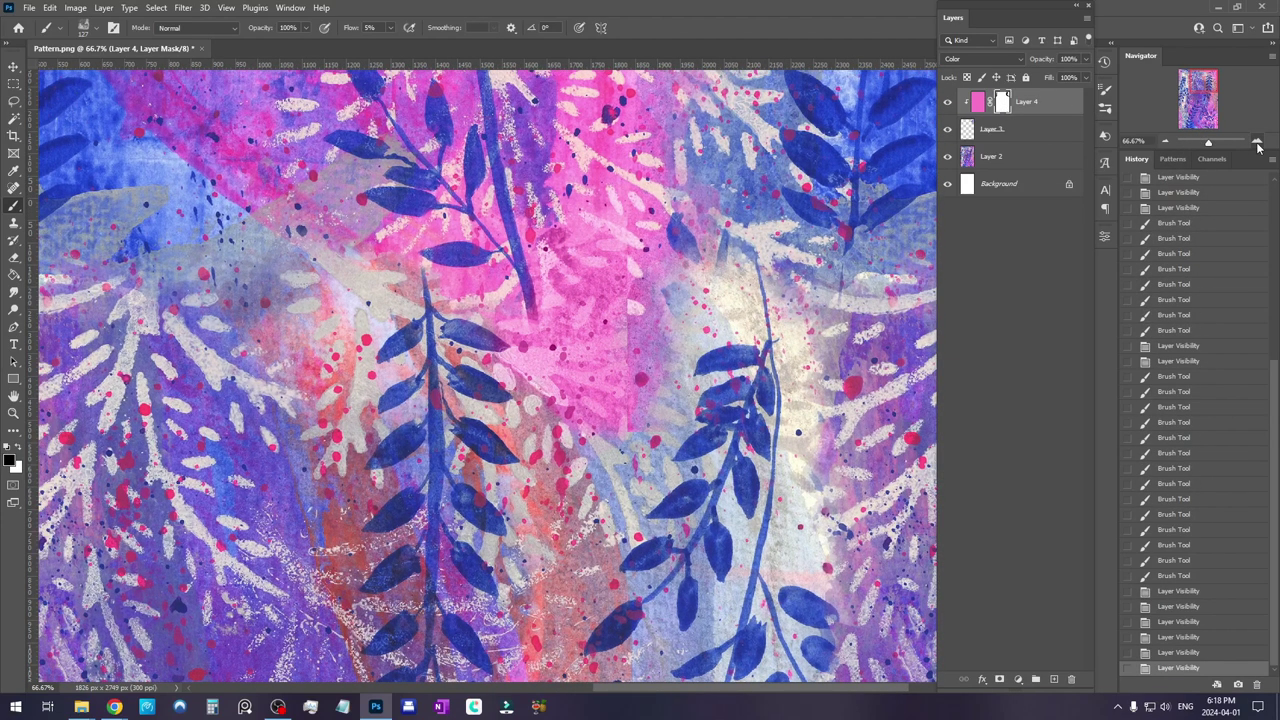
{"action": "left_click", "coordinate": [1256, 141]}
{"action": "left_click_drag", "start_coordinate": [756, 345], "coordinate": [662, 243]}
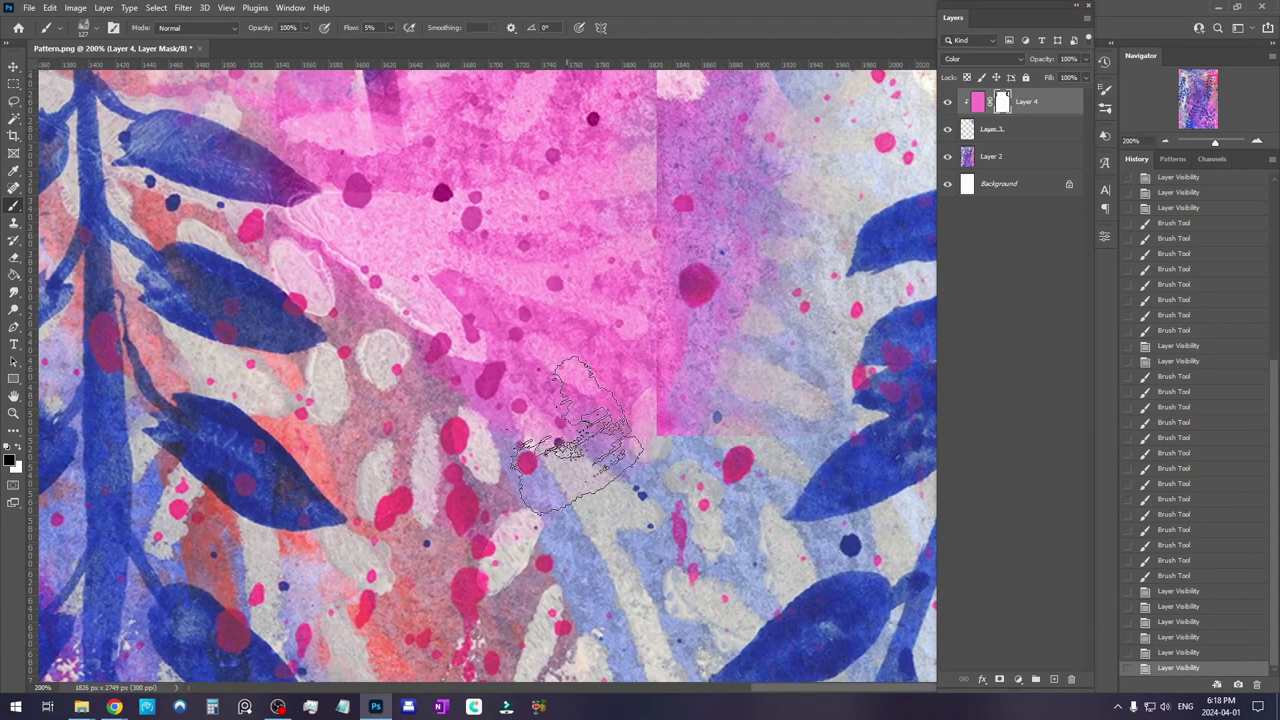
{"action": "left_click_drag", "start_coordinate": [442, 252], "coordinate": [469, 366]}
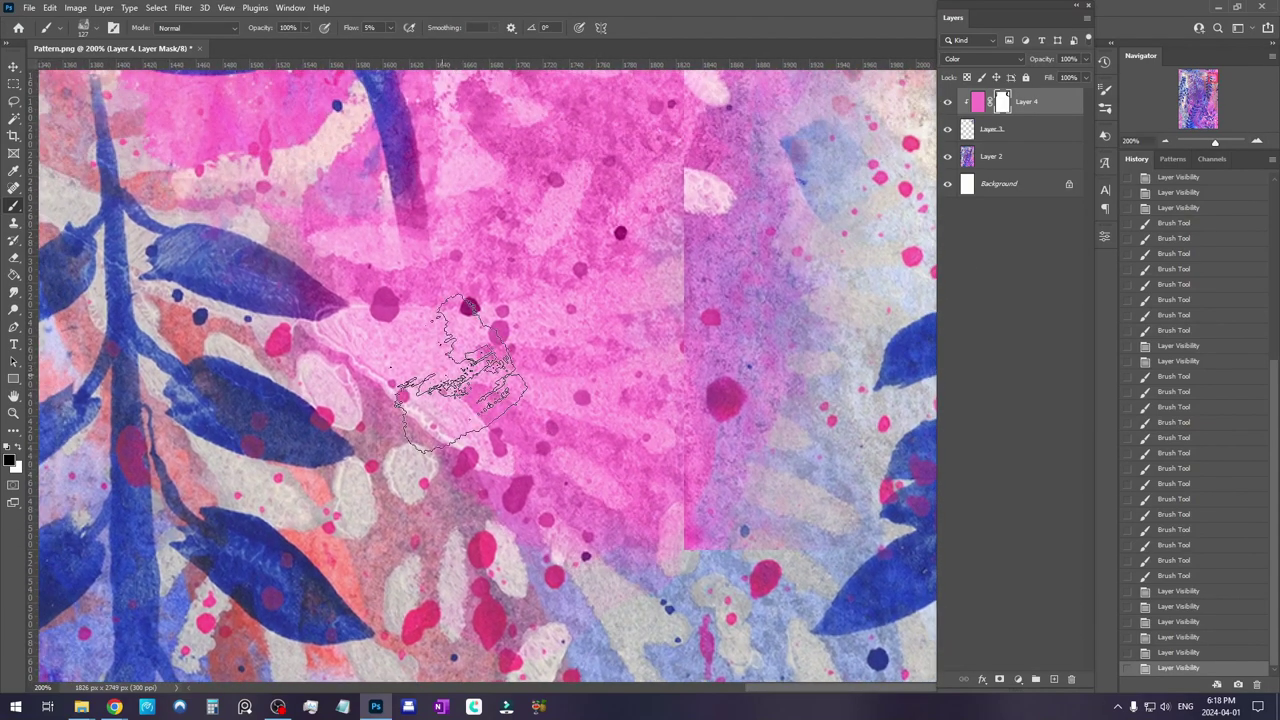
{"action": "right_click", "coordinate": [464, 345]}
{"action": "left_click_drag", "start_coordinate": [552, 238], "coordinate": [545, 238]}
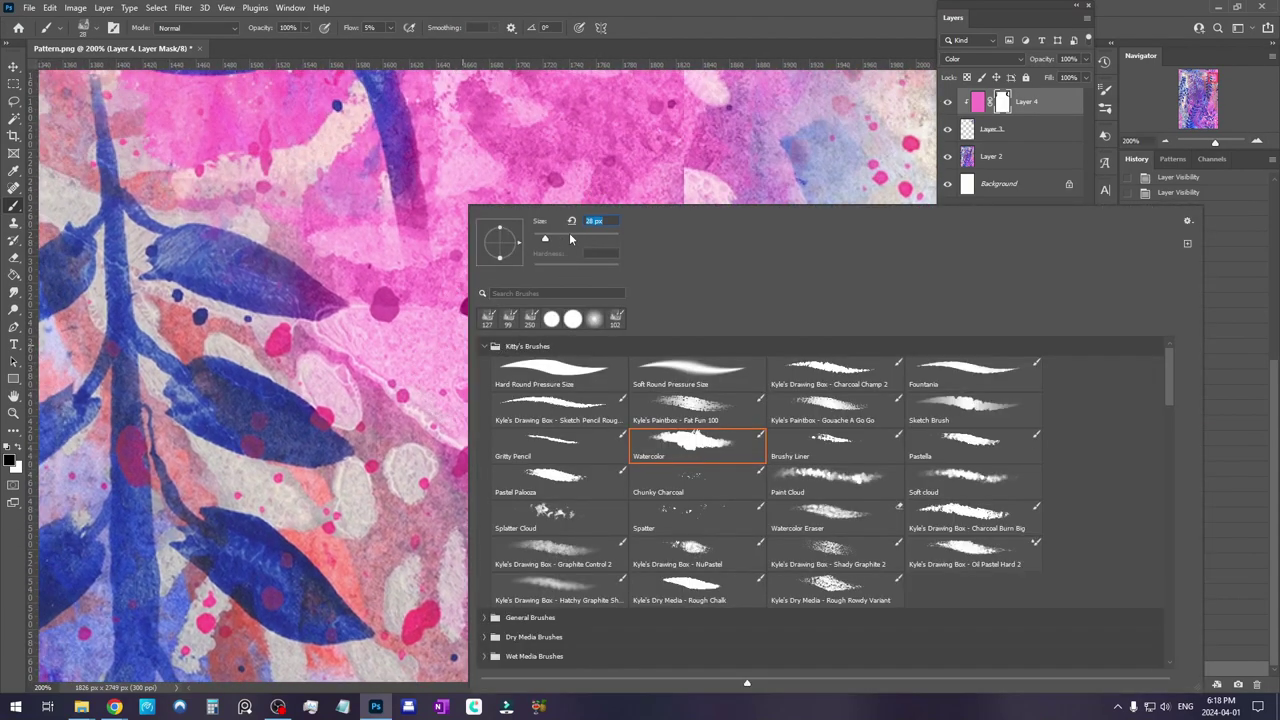
{"action": "key", "text": "Return"}
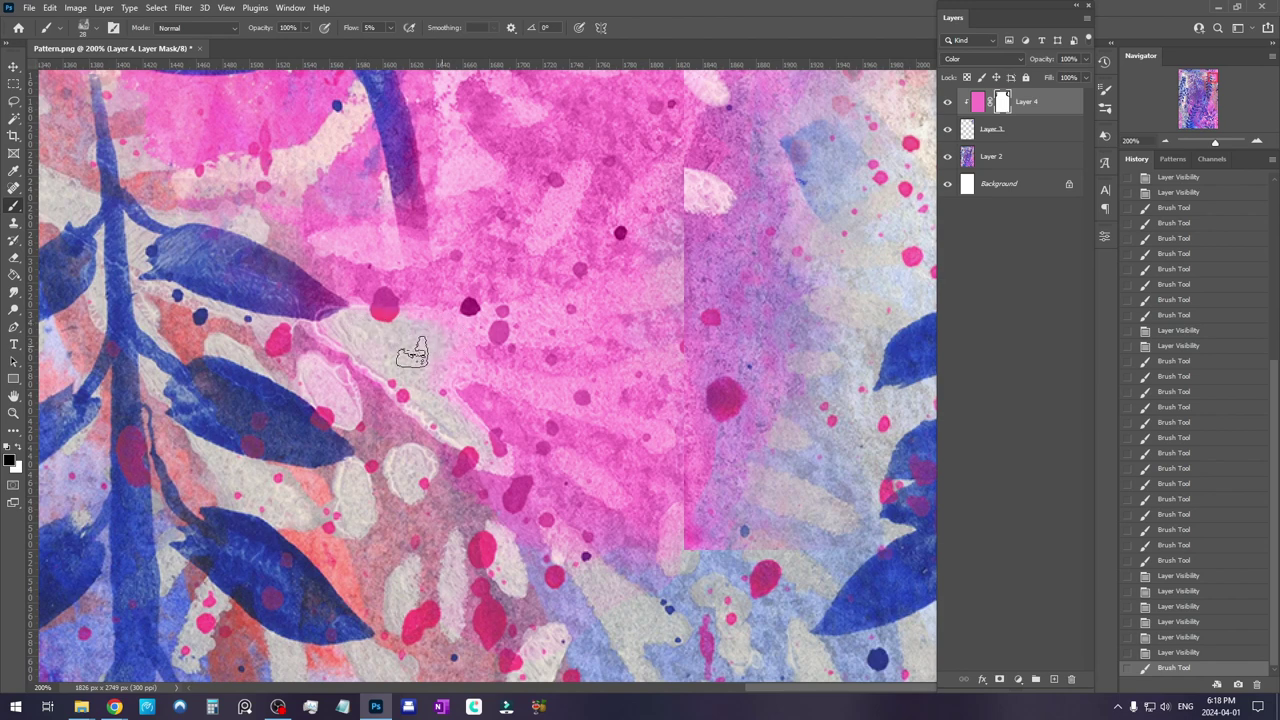
{"action": "mouse_move", "coordinate": [420, 340]}
{"action": "left_mouse_down"}
{"action": "mouse_move", "coordinate": [500, 380]}
{"action": "mouse_move", "coordinate": [608, 386]}
{"action": "mouse_move", "coordinate": [660, 368]}
{"action": "left_mouse_up"}
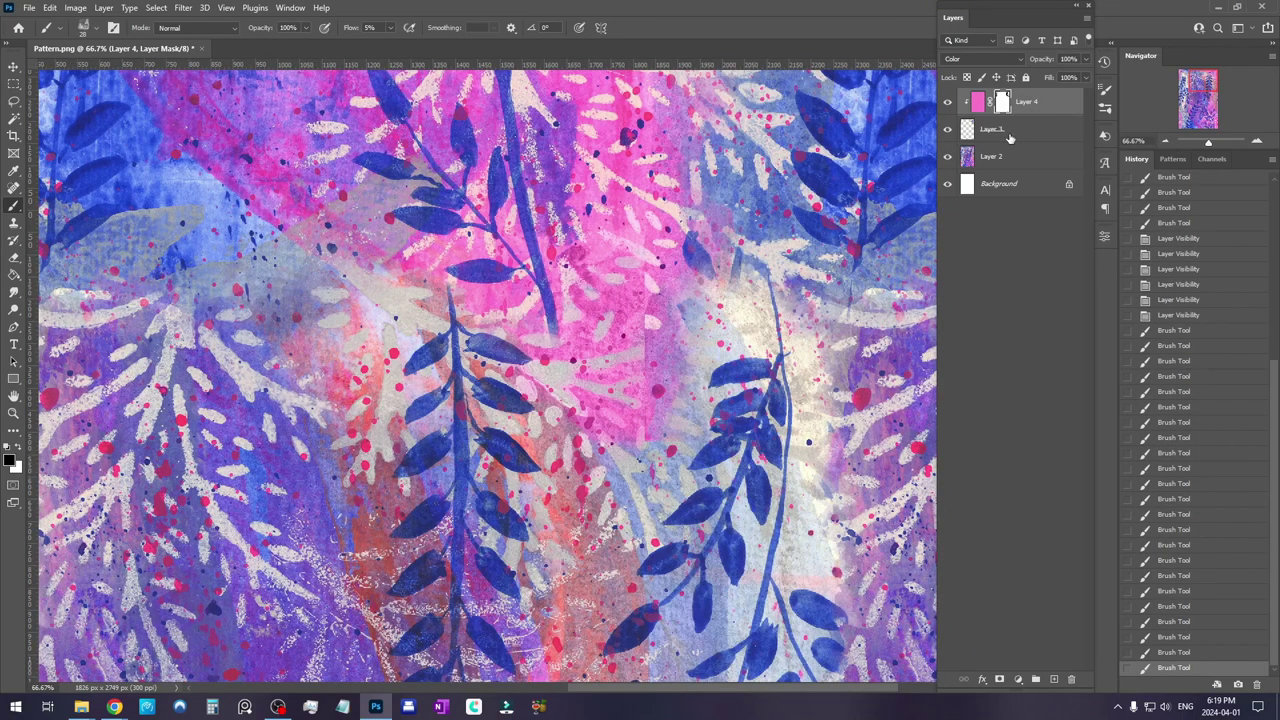
Examine the recolored area and the vertical tile seam from far away and close up
{"action": "left_click_drag", "start_coordinate": [806, 260], "coordinate": [700, 290]}
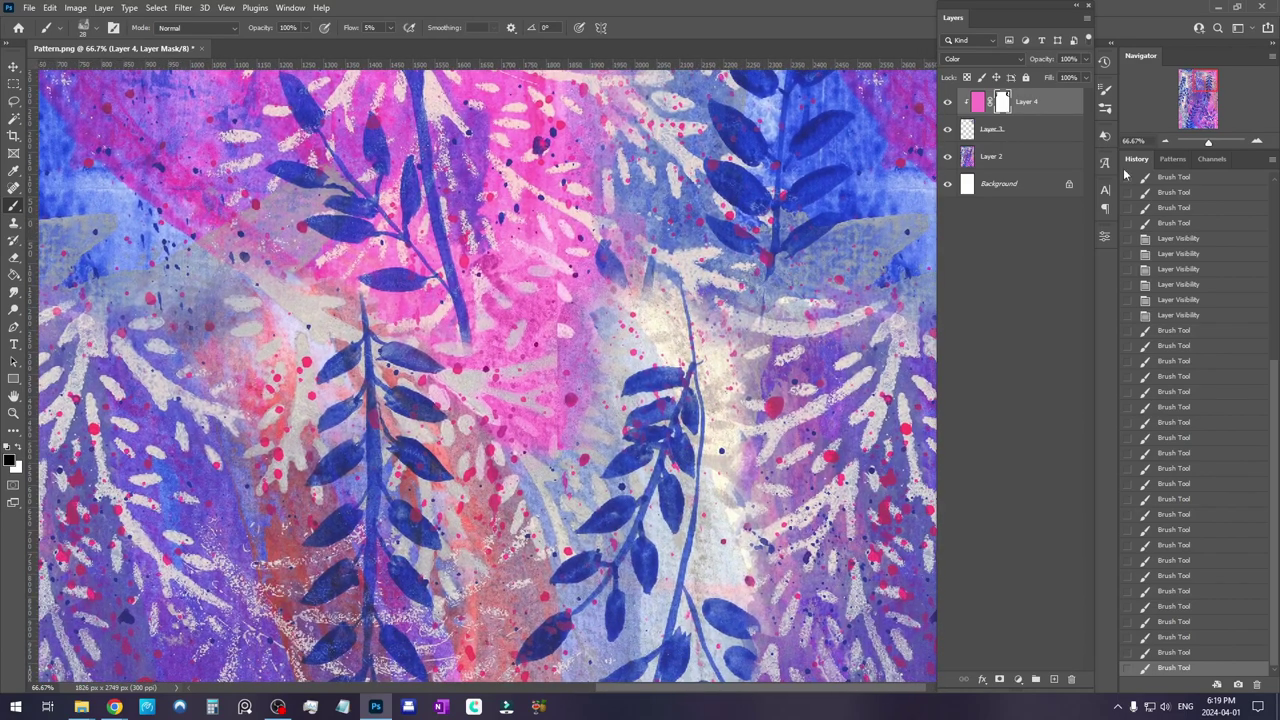
{"action": "left_click", "coordinate": [1165, 141]}
{"action": "left_click", "coordinate": [1165, 141]}
{"action": "mouse_move", "coordinate": [725, 373]}
{"action": "left_mouse_down"}
{"action": "mouse_move", "coordinate": [582, 301]}
{"action": "mouse_move", "coordinate": [740, 355]}
{"action": "left_mouse_up"}
{"action": "left_click", "coordinate": [1257, 142]}
{"action": "left_click", "coordinate": [1257, 142]}
{"action": "left_click", "coordinate": [1257, 142]}
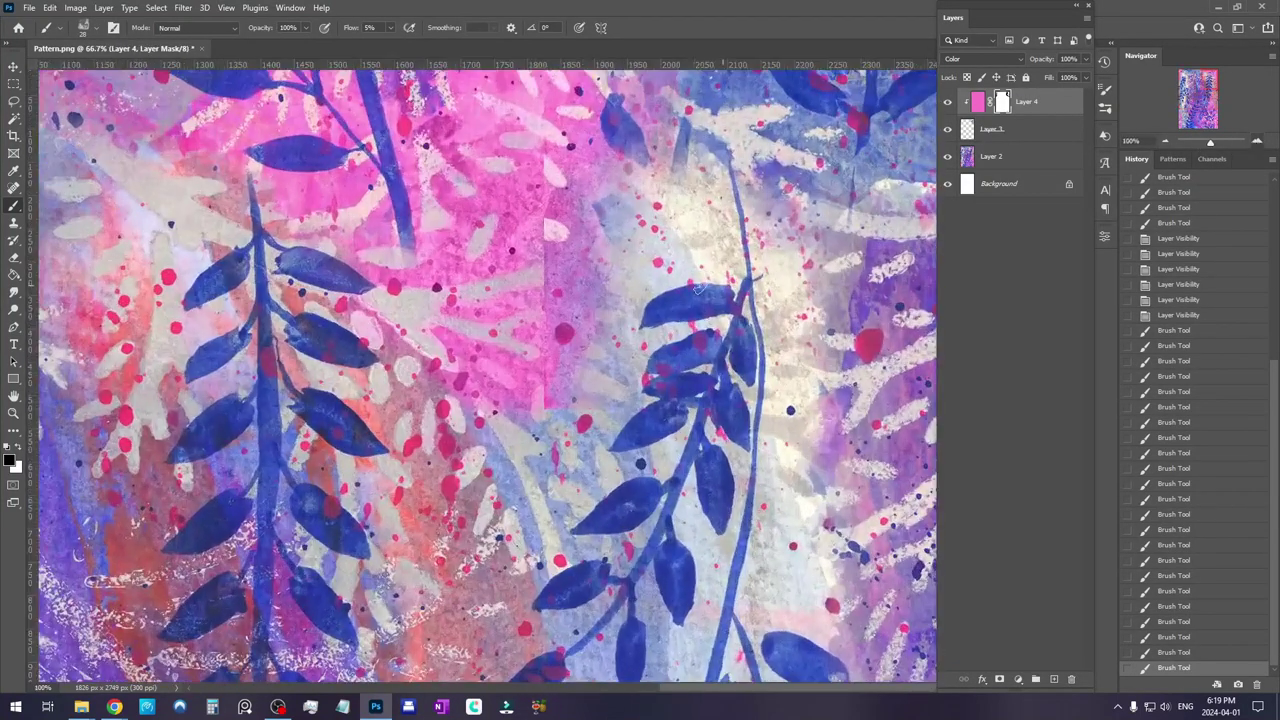
{"action": "left_click_drag", "start_coordinate": [609, 249], "coordinate": [616, 326]}
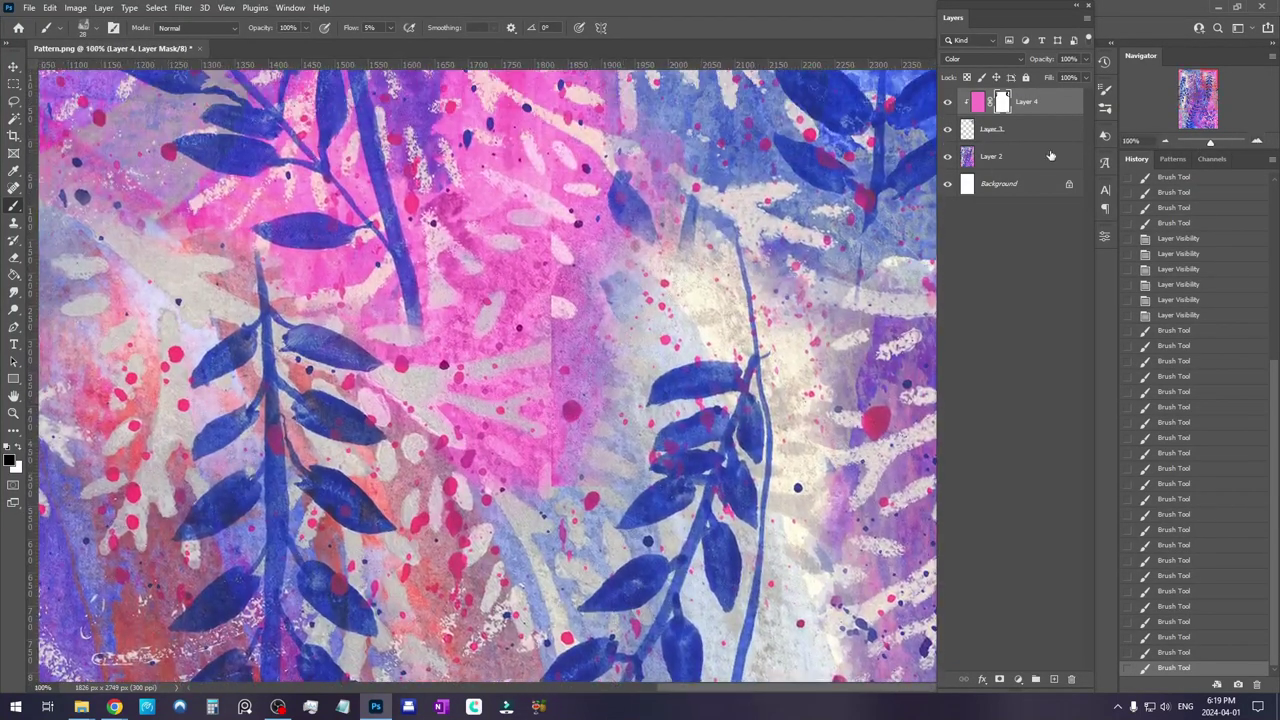
Merge the pink color layer, the copied patch and the painting layer into one layer
{"action": "left_click", "coordinate": [1017, 163], "text": "shift"}
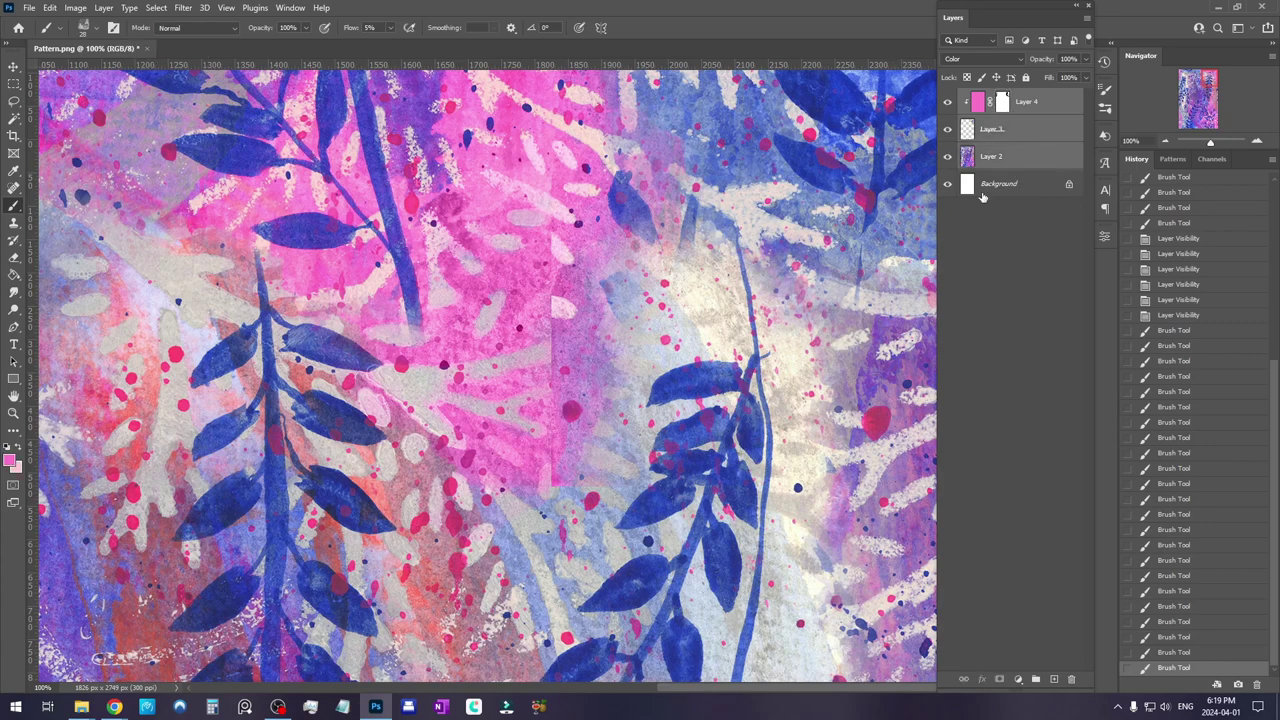
{"action": "key", "text": "ctrl+e"}
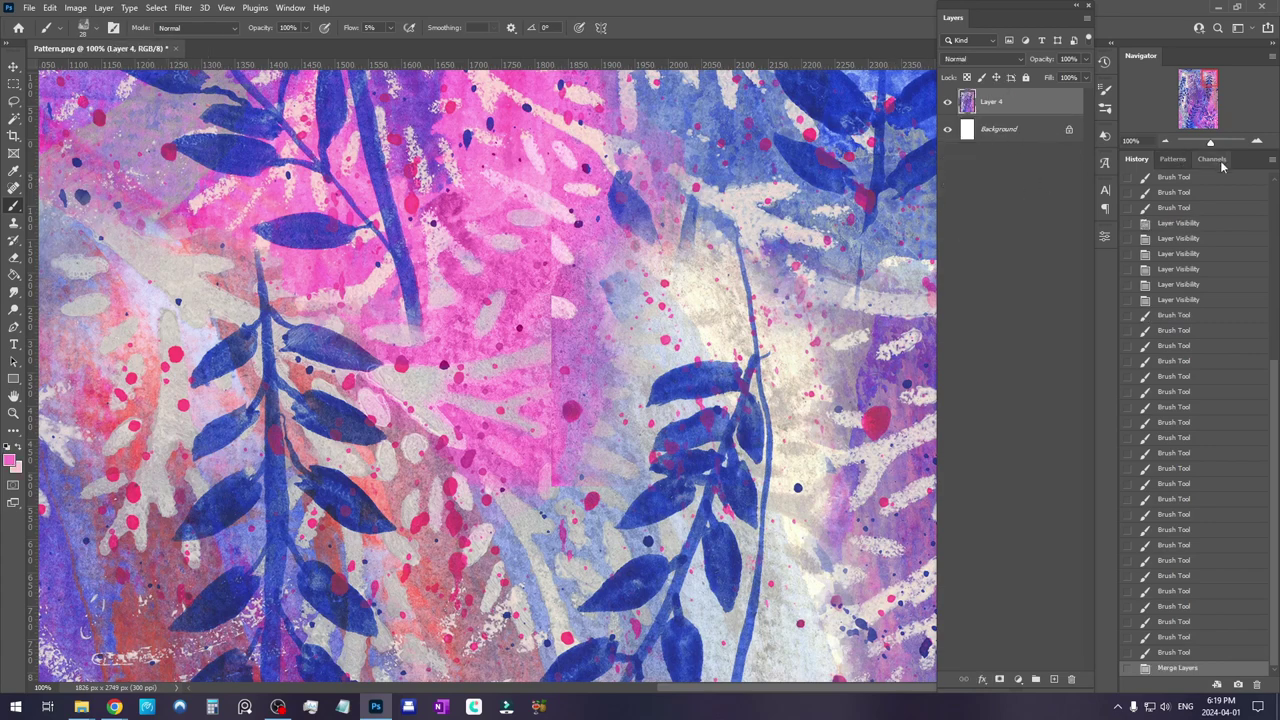
{"action": "left_click", "coordinate": [1257, 143]}
{"action": "mouse_move", "coordinate": [646, 389]}
{"action": "left_mouse_down"}
{"action": "mouse_move", "coordinate": [657, 337]}
{"action": "mouse_move", "coordinate": [669, 469]}
{"action": "mouse_move", "coordinate": [668, 402]}
{"action": "left_mouse_up"}
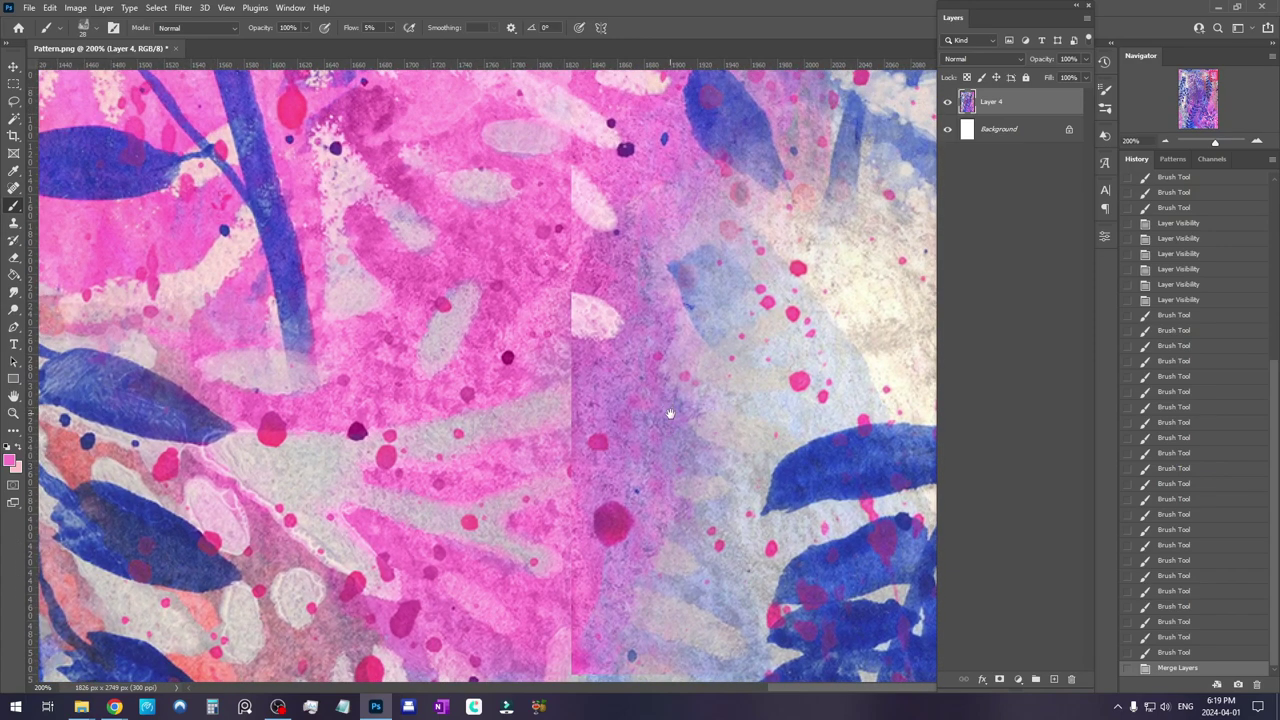
{"action": "left_click_drag", "start_coordinate": [692, 457], "coordinate": [721, 342]}
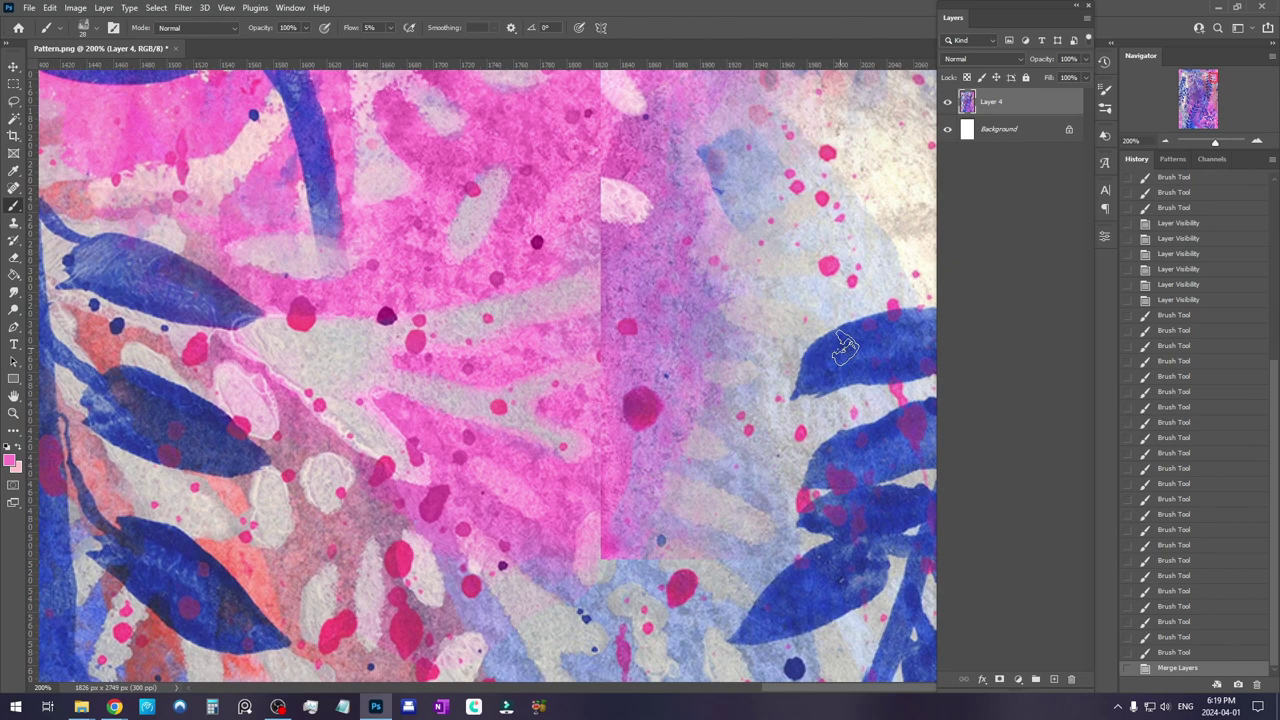
Clone the mottled pink texture over the hard vertical seam just below the pale oval in the pink area
{"action": "left_click", "coordinate": [13, 189]}
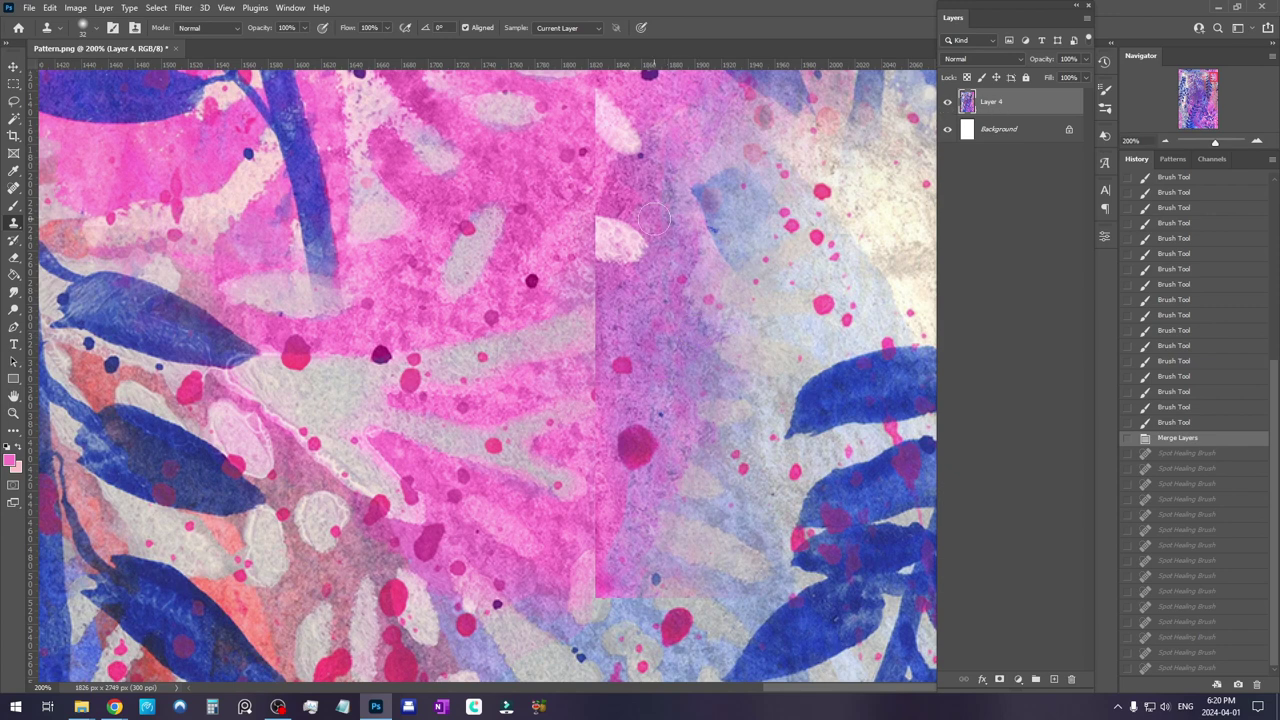
{"action": "left_click_drag", "start_coordinate": [733, 270], "coordinate": [715, 338]}
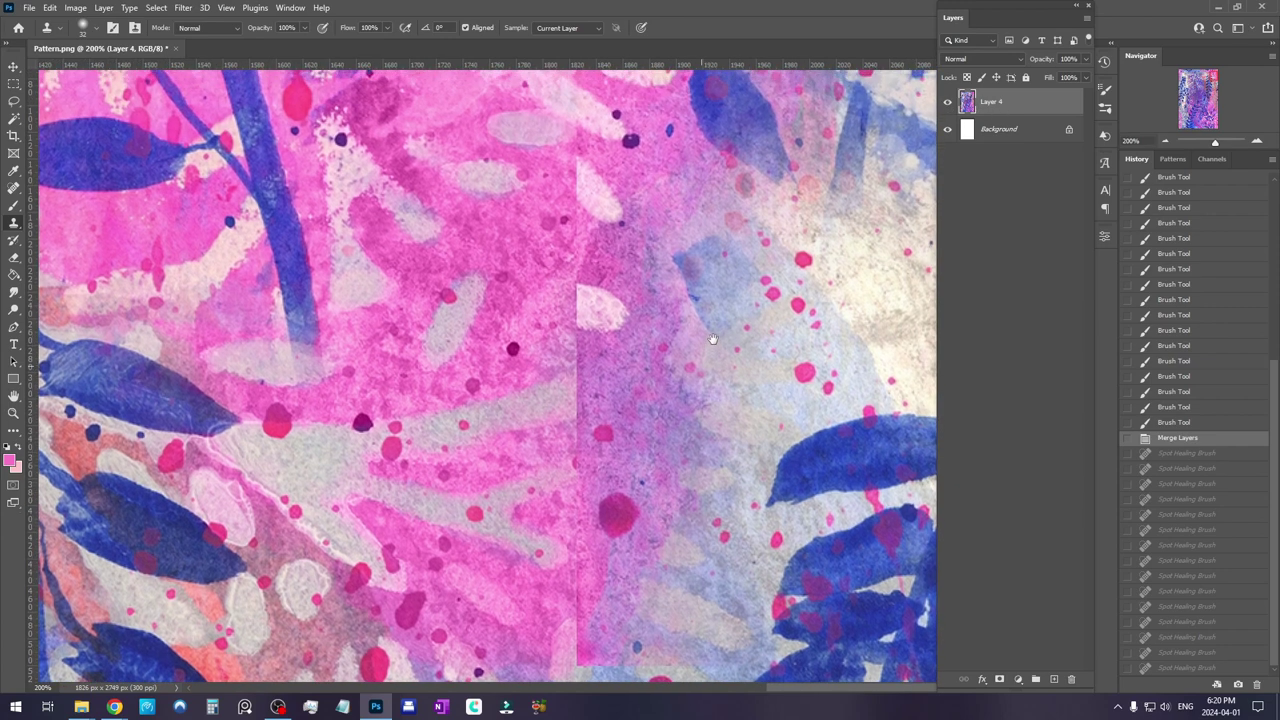
{"action": "left_click", "coordinate": [521, 268], "text": "alt"}
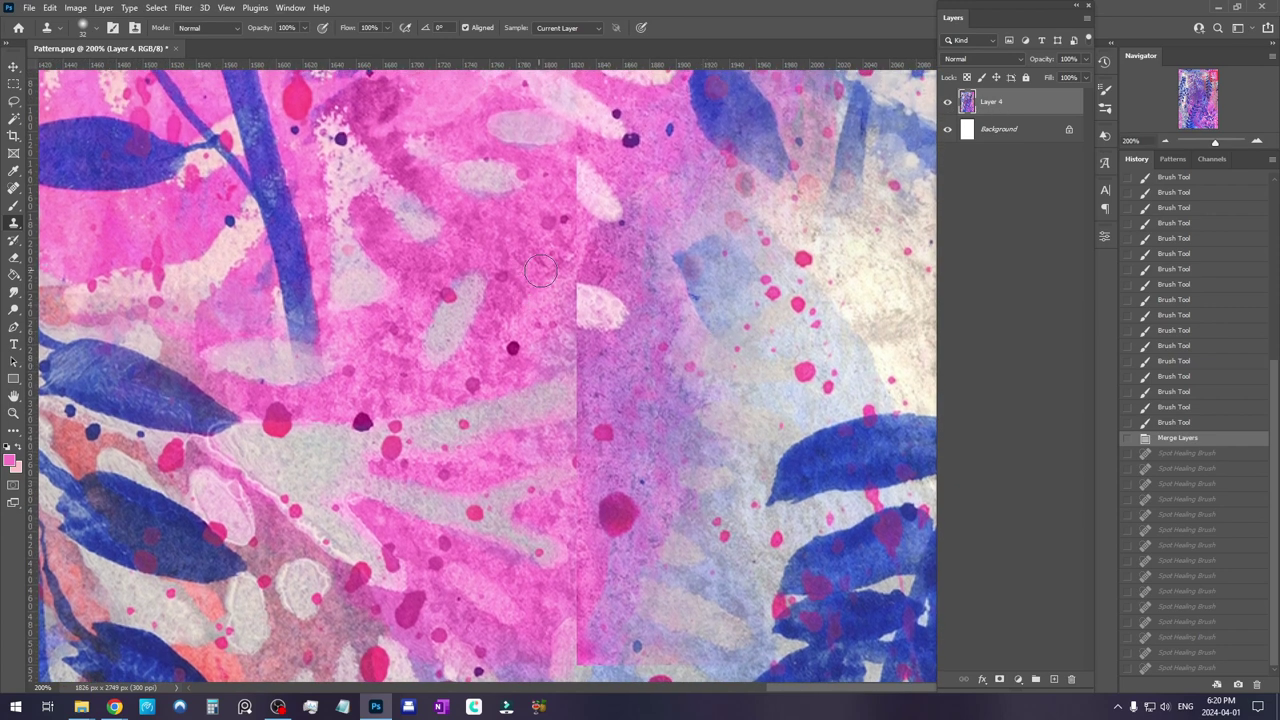
{"action": "left_click", "coordinate": [566, 339]}
{"action": "left_click", "coordinate": [578, 342]}
{"action": "left_click", "coordinate": [586, 343]}
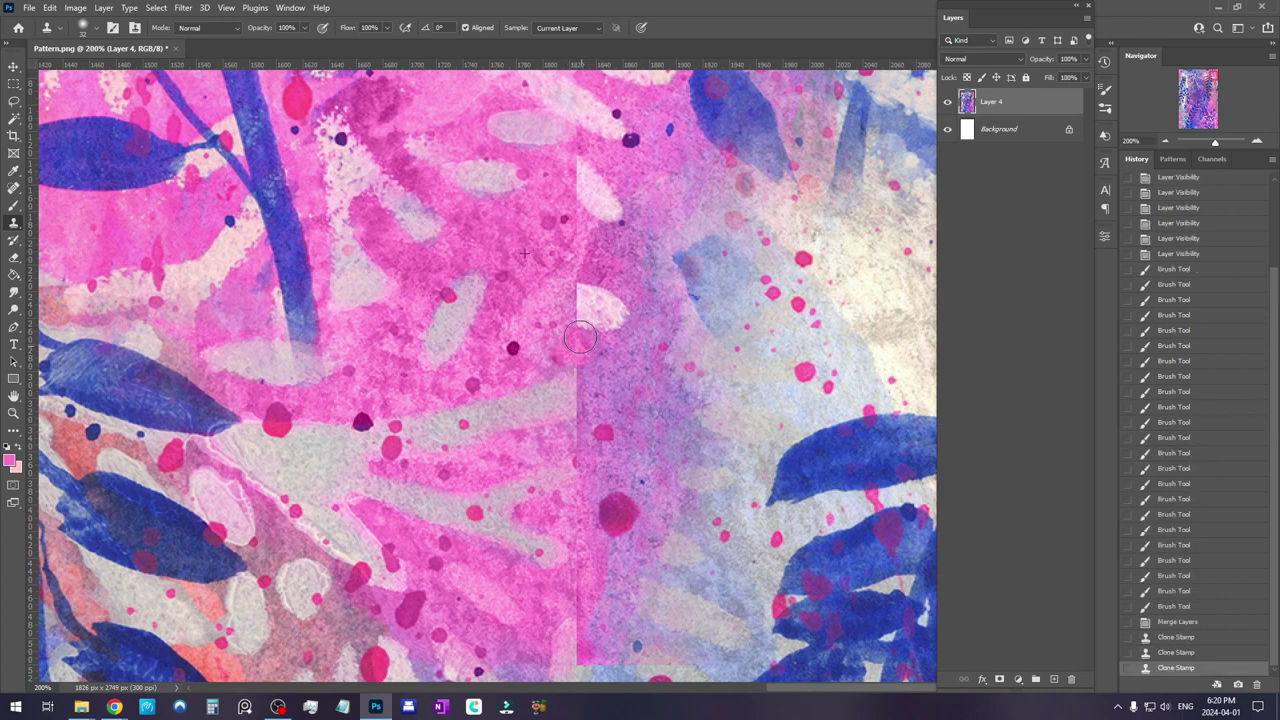
Clone pink and pale grey texture across the vertical seam where it cuts the forked pale branch
{"action": "mouse_move", "coordinate": [636, 437]}
{"action": "left_mouse_down"}
{"action": "mouse_move", "coordinate": [633, 353]}
{"action": "mouse_move", "coordinate": [627, 377]}
{"action": "left_mouse_up"}
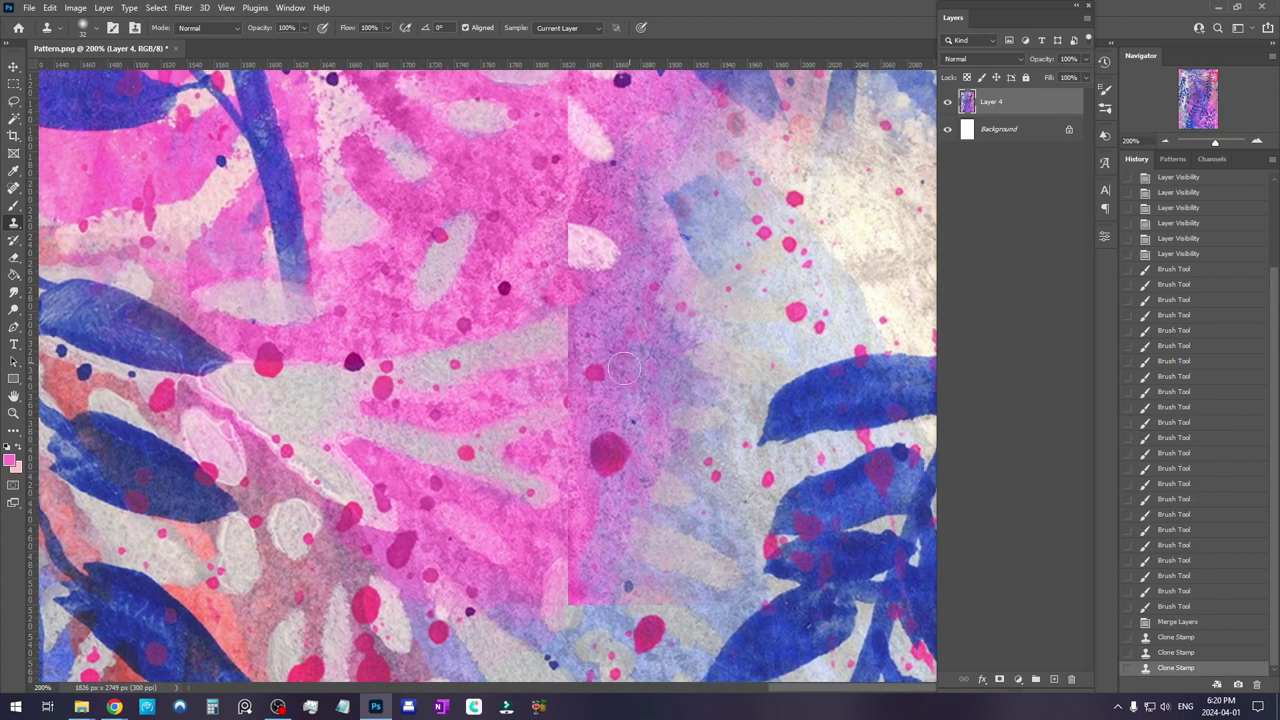
{"action": "left_click", "coordinate": [523, 396], "text": "alt"}
{"action": "left_click", "coordinate": [566, 338]}
{"action": "left_click_drag", "start_coordinate": [566, 334], "coordinate": [572, 423]}
{"action": "left_click", "coordinate": [552, 332]}
{"action": "left_click", "coordinate": [577, 213]}
{"action": "left_click_drag", "start_coordinate": [589, 131], "coordinate": [603, 257]}
Clone out the rest of the pink area's vertical seam, from the upper pale ovals to the patch's lower edge
{"action": "left_click", "coordinate": [603, 257], "text": "alt"}
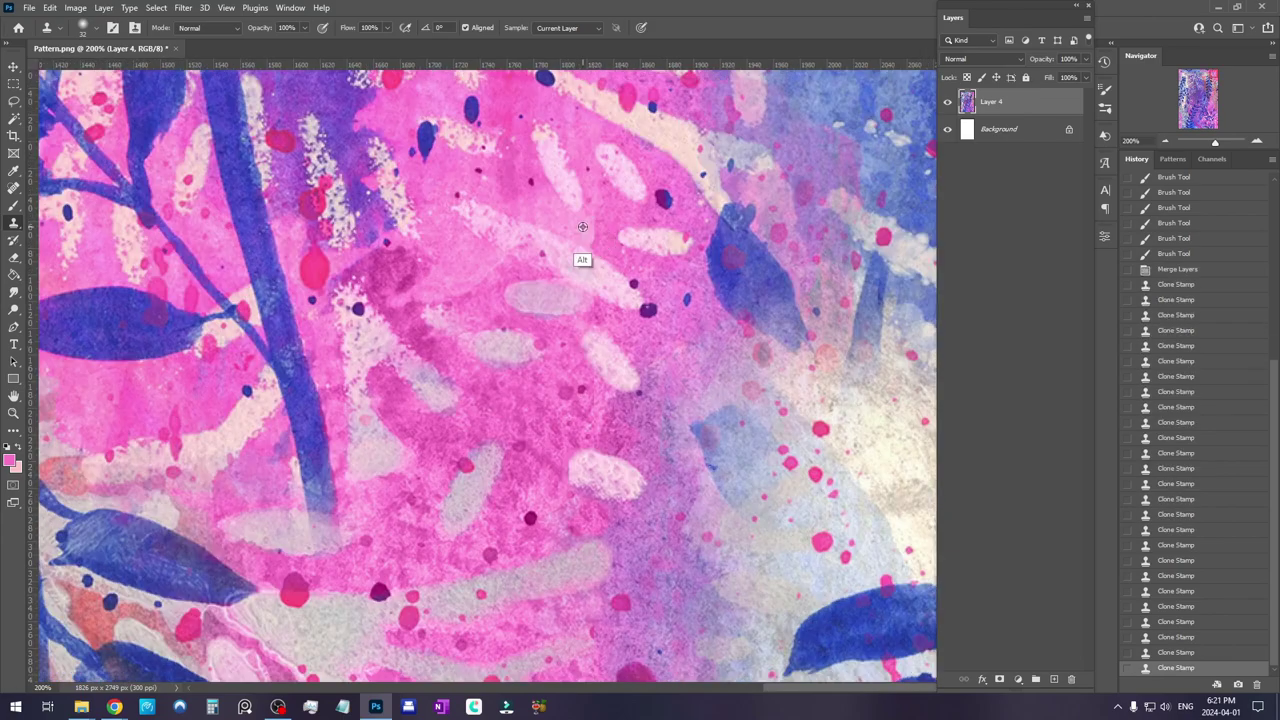
{"action": "left_click_drag", "start_coordinate": [557, 470], "coordinate": [563, 317]}
{"action": "left_click", "coordinate": [563, 317]}
{"action": "left_click_drag", "start_coordinate": [560, 362], "coordinate": [543, 140]}
{"action": "key", "text": "ctrl+z"}
{"action": "key", "text": "ctrl+z"}
{"action": "left_click", "coordinate": [584, 428]}
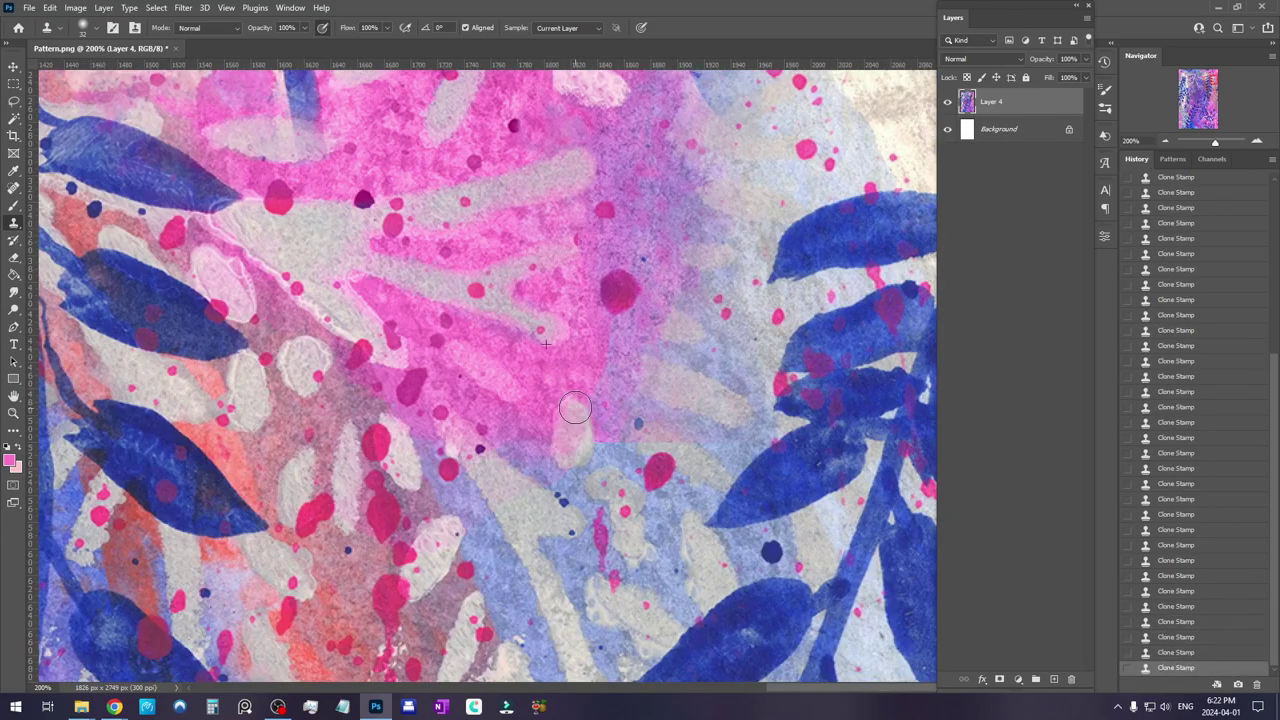
{"action": "left_click_drag", "start_coordinate": [584, 428], "coordinate": [563, 542]}
Examine the blended pink area and the neighbouring repeats at several zoom levels, toggling the canvas extras
{"action": "key", "text": "ctrl+minus"}
{"action": "left_click_drag", "start_coordinate": [762, 355], "coordinate": [764, 358]}
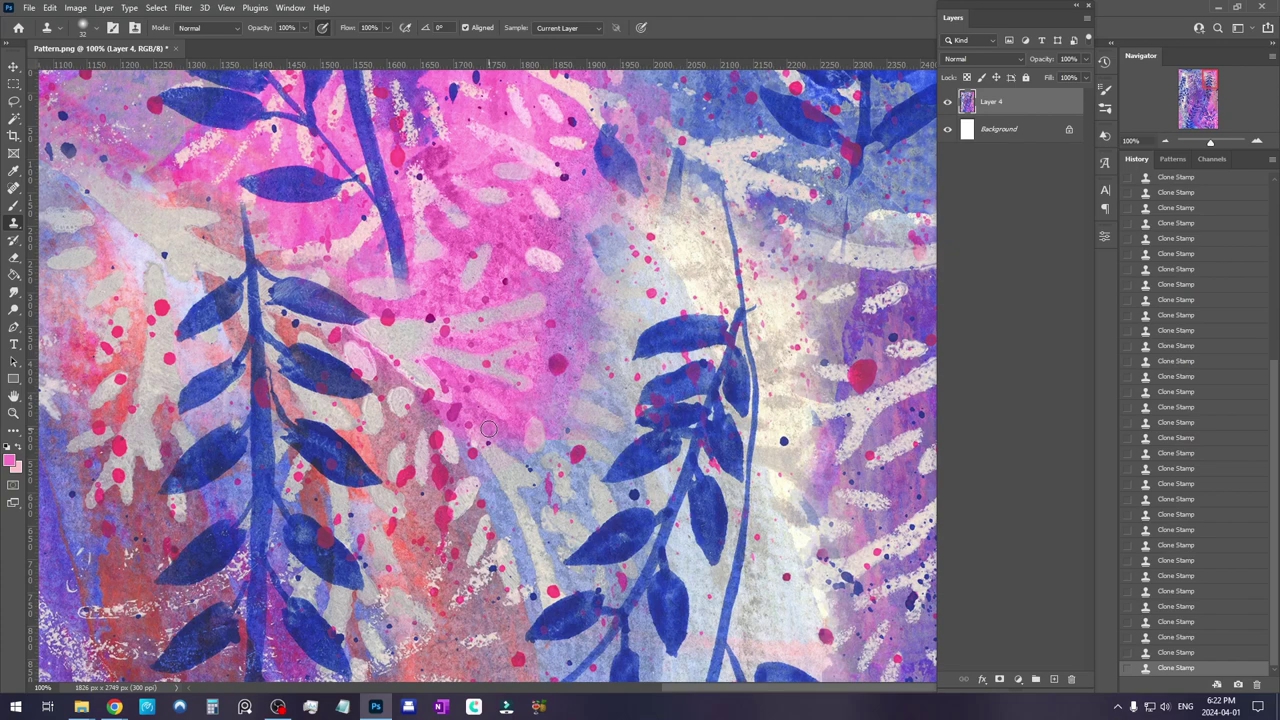
{"action": "left_click", "coordinate": [226, 7]}
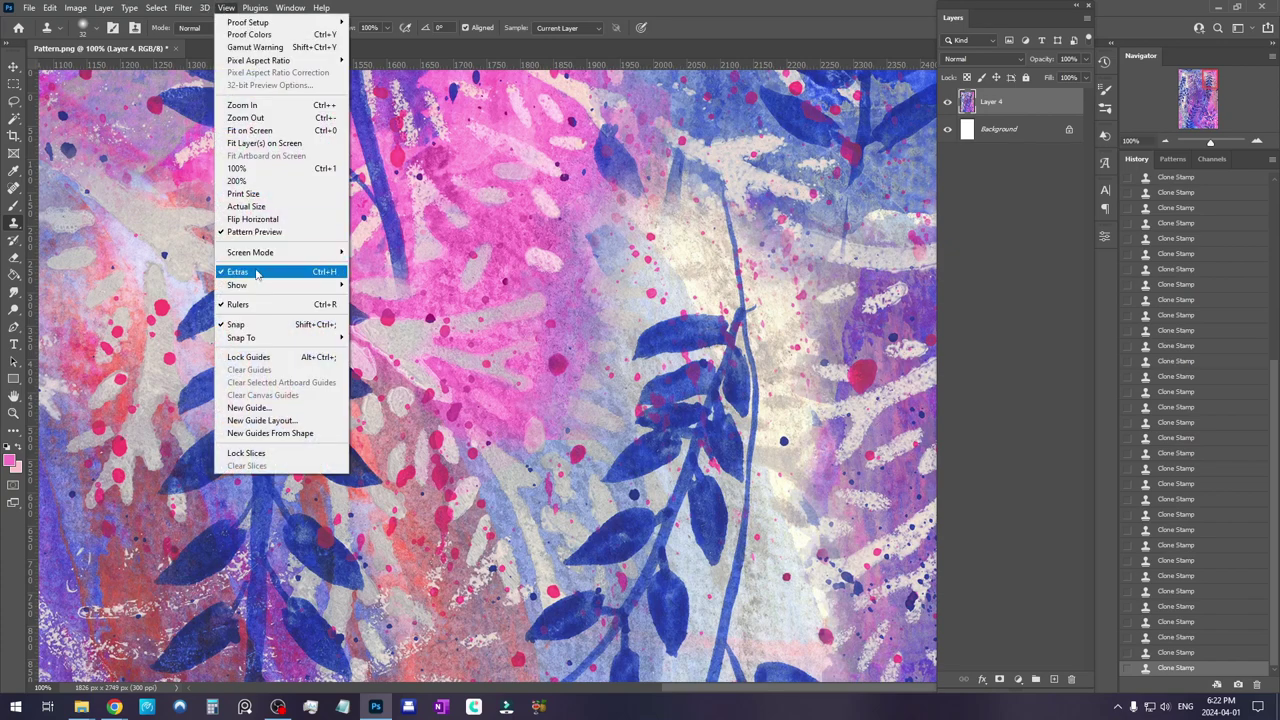
{"action": "left_click", "coordinate": [262, 271]}
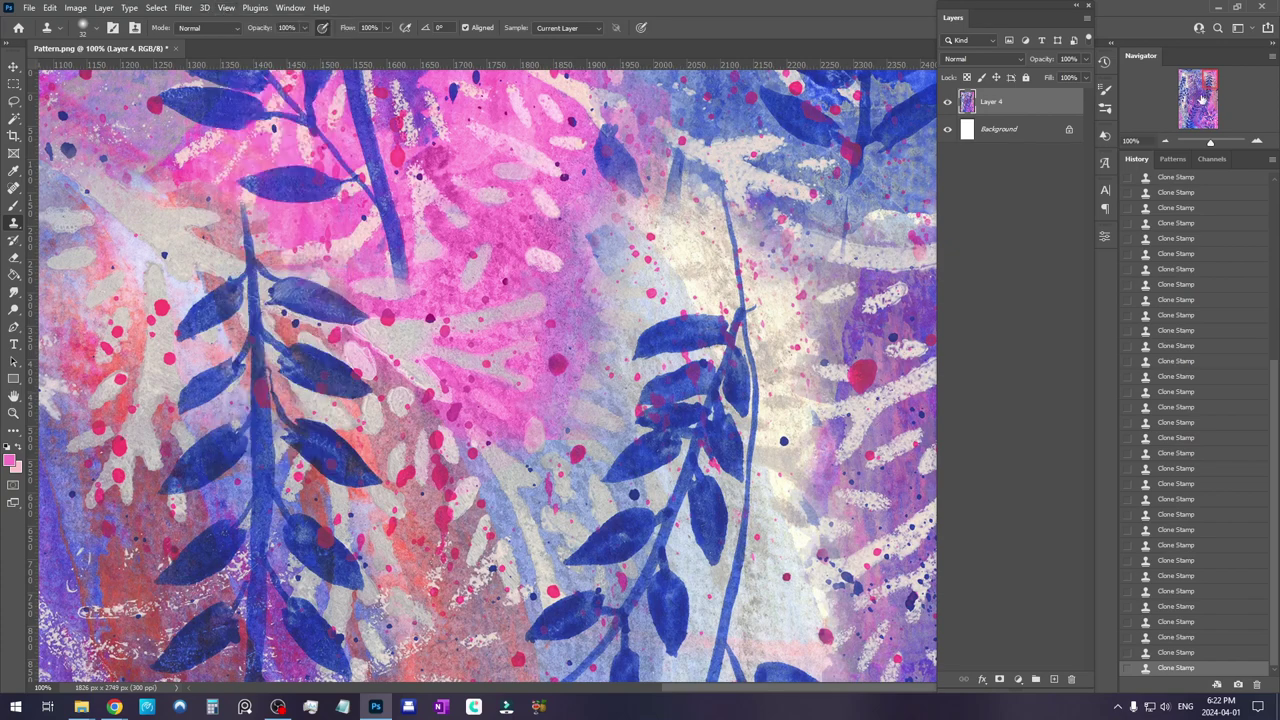
{"action": "left_click", "coordinate": [1164, 142]}
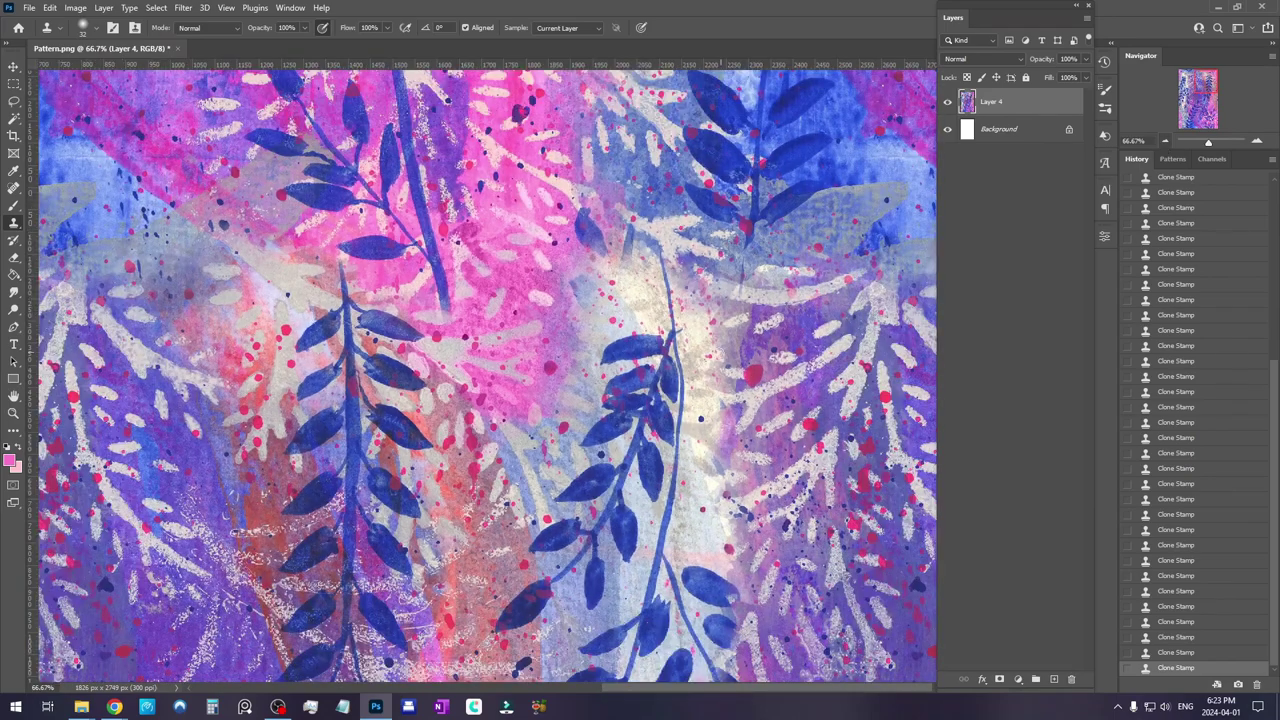
{"action": "left_click", "coordinate": [1164, 142]}
{"action": "left_click", "coordinate": [1256, 142]}
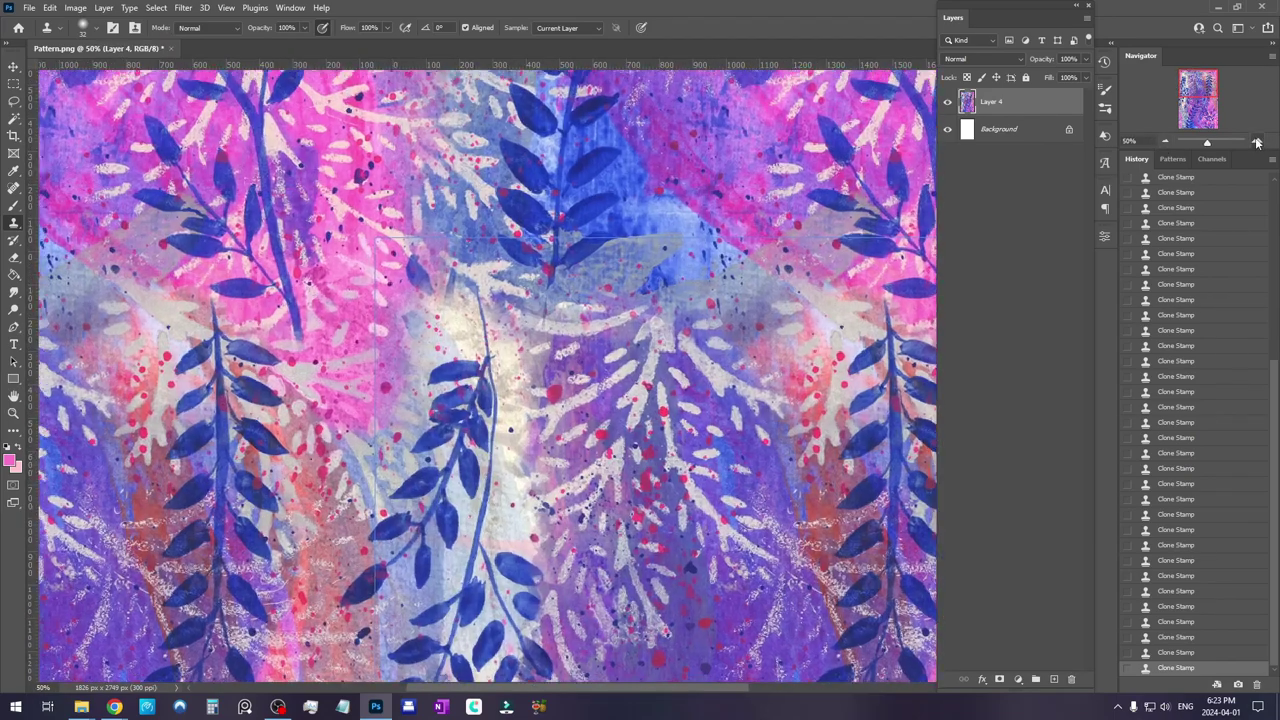
{"action": "left_click", "coordinate": [1256, 142]}
{"action": "left_click_drag", "start_coordinate": [584, 334], "coordinate": [641, 442]}
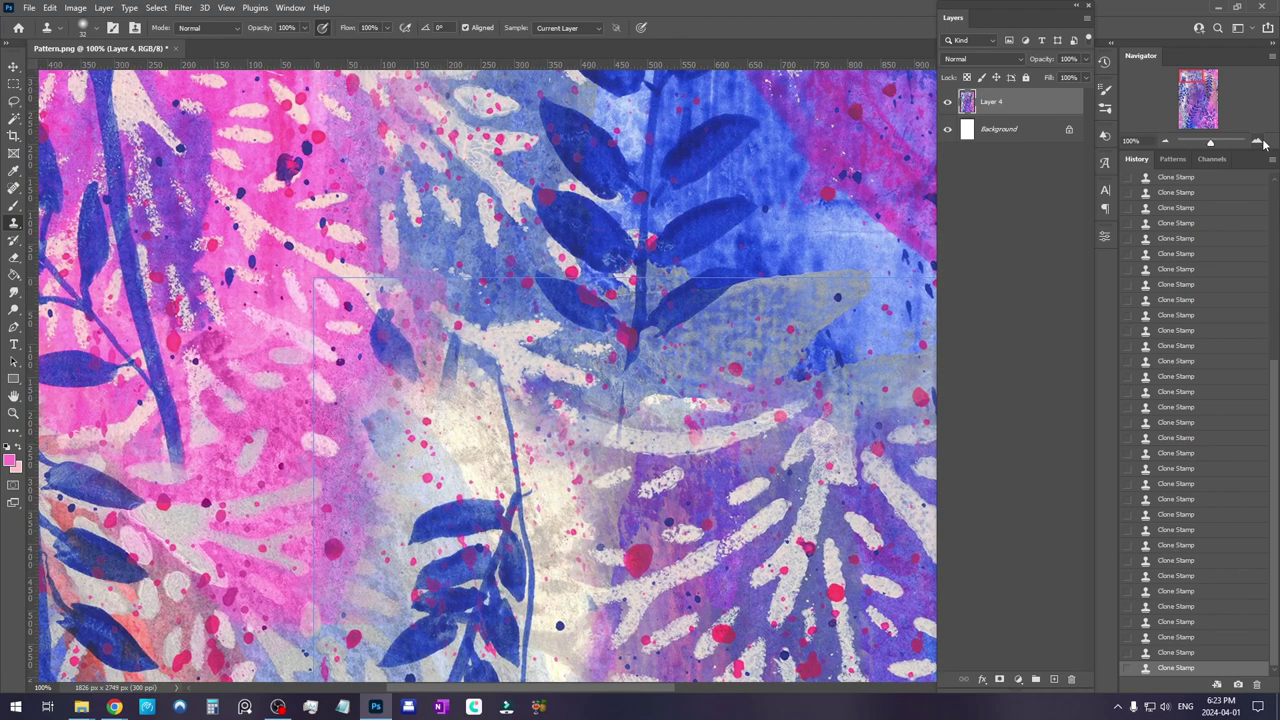
{"action": "left_click_drag", "start_coordinate": [698, 299], "coordinate": [643, 302]}
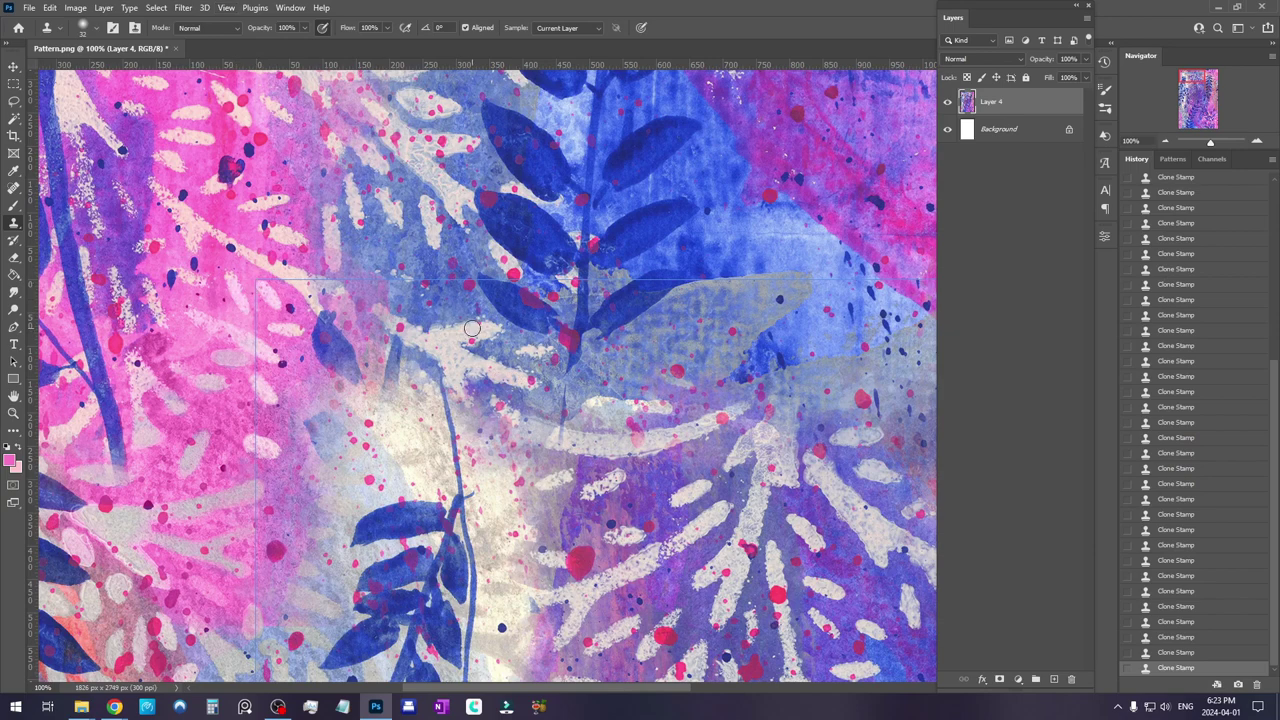
Toggle the tile boundary line and inspect the pink seam close up along its length
{"action": "left_click", "coordinate": [227, 12]}
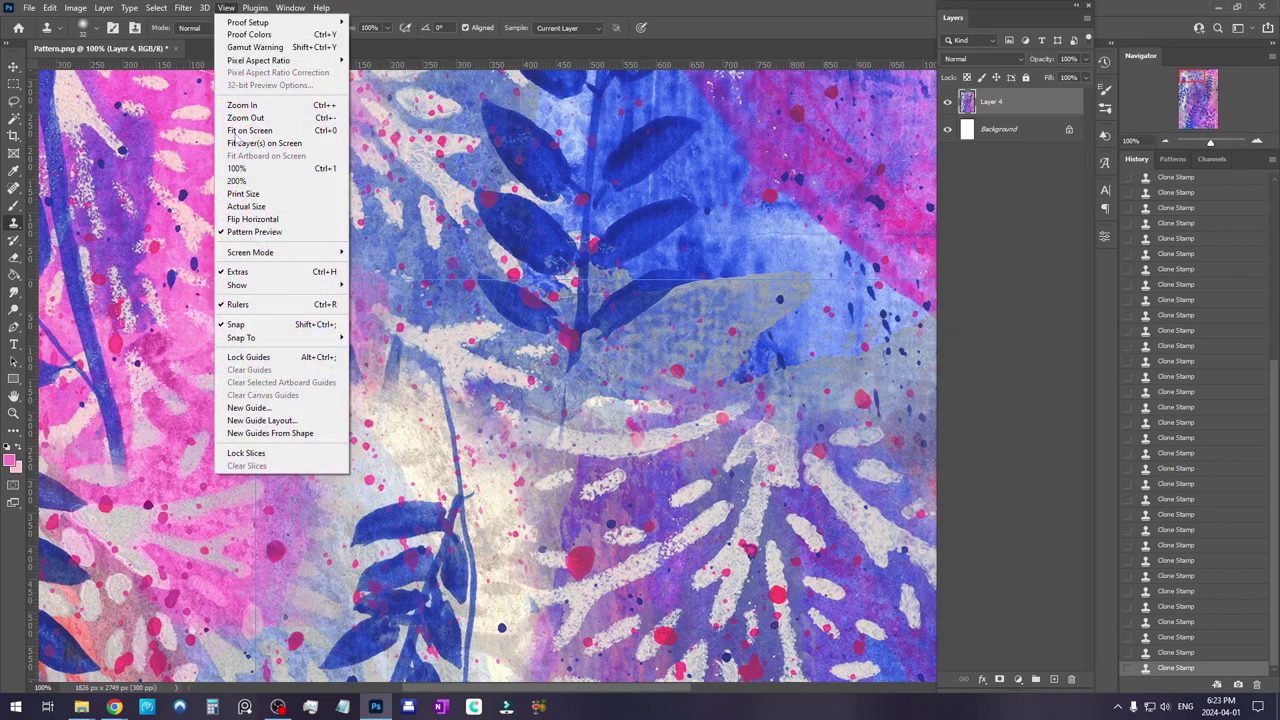
{"action": "left_click", "coordinate": [255, 272]}
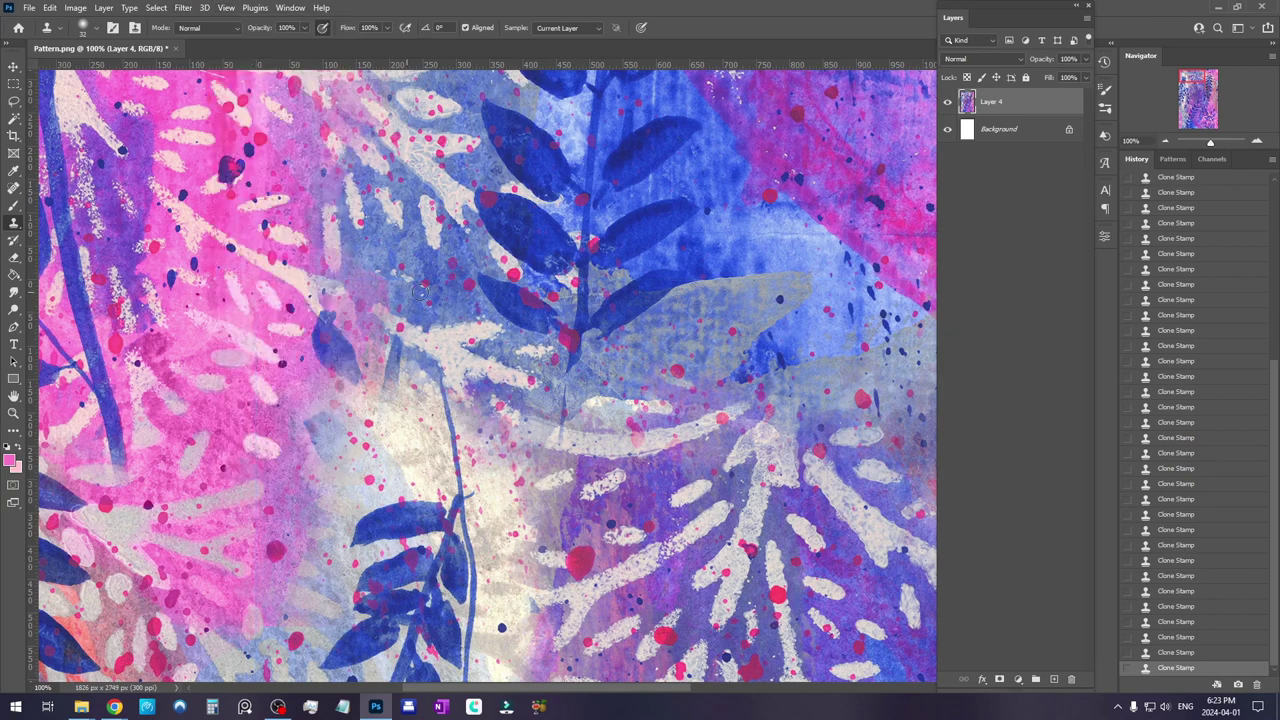
{"action": "left_click_drag", "start_coordinate": [765, 285], "coordinate": [300, 303]}
{"action": "scroll", "coordinate": [791, 339], "scroll_direction": "up", "scroll_amount": 1}
{"action": "left_click_drag", "start_coordinate": [791, 339], "coordinate": [537, 389]}
{"action": "left_click_drag", "start_coordinate": [720, 394], "coordinate": [506, 383]}
{"action": "mouse_move", "coordinate": [762, 448]}
{"action": "left_mouse_down"}
{"action": "mouse_move", "coordinate": [635, 430]}
{"action": "mouse_move", "coordinate": [635, 275]}
{"action": "left_mouse_up"}
{"action": "left_click_drag", "start_coordinate": [655, 398], "coordinate": [641, 298]}
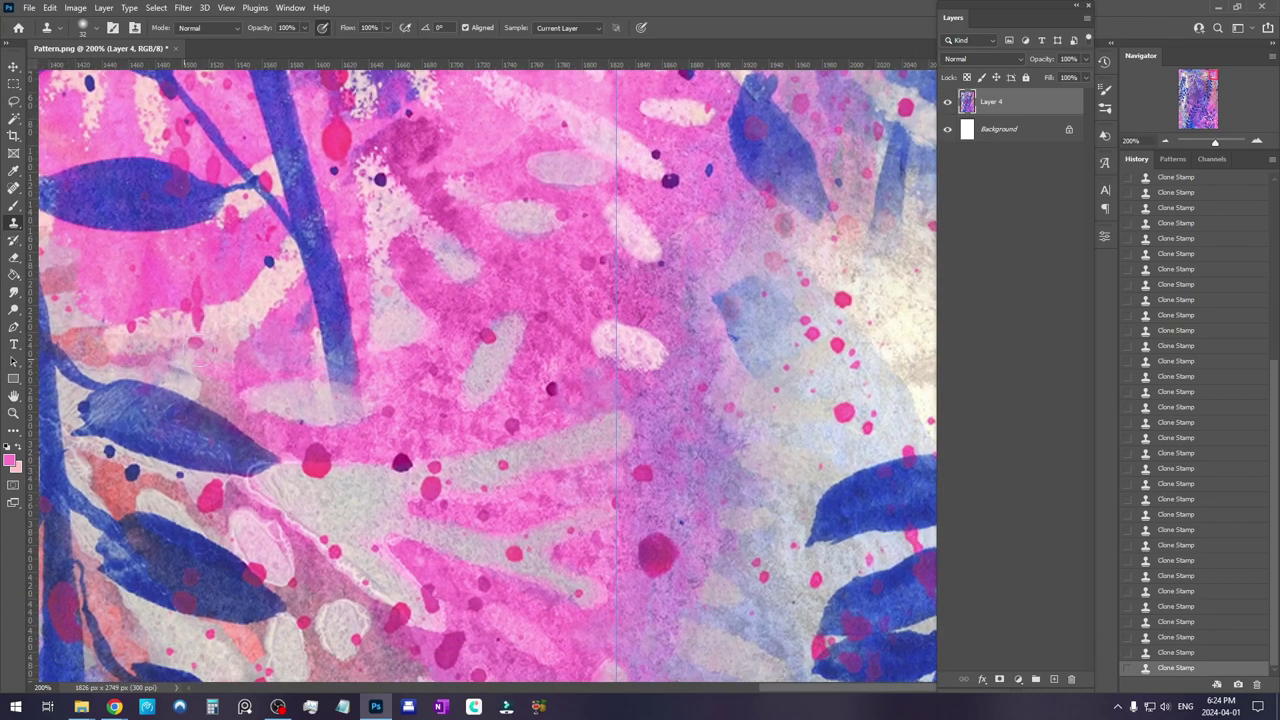
{"action": "left_click_drag", "start_coordinate": [704, 408], "coordinate": [695, 195]}
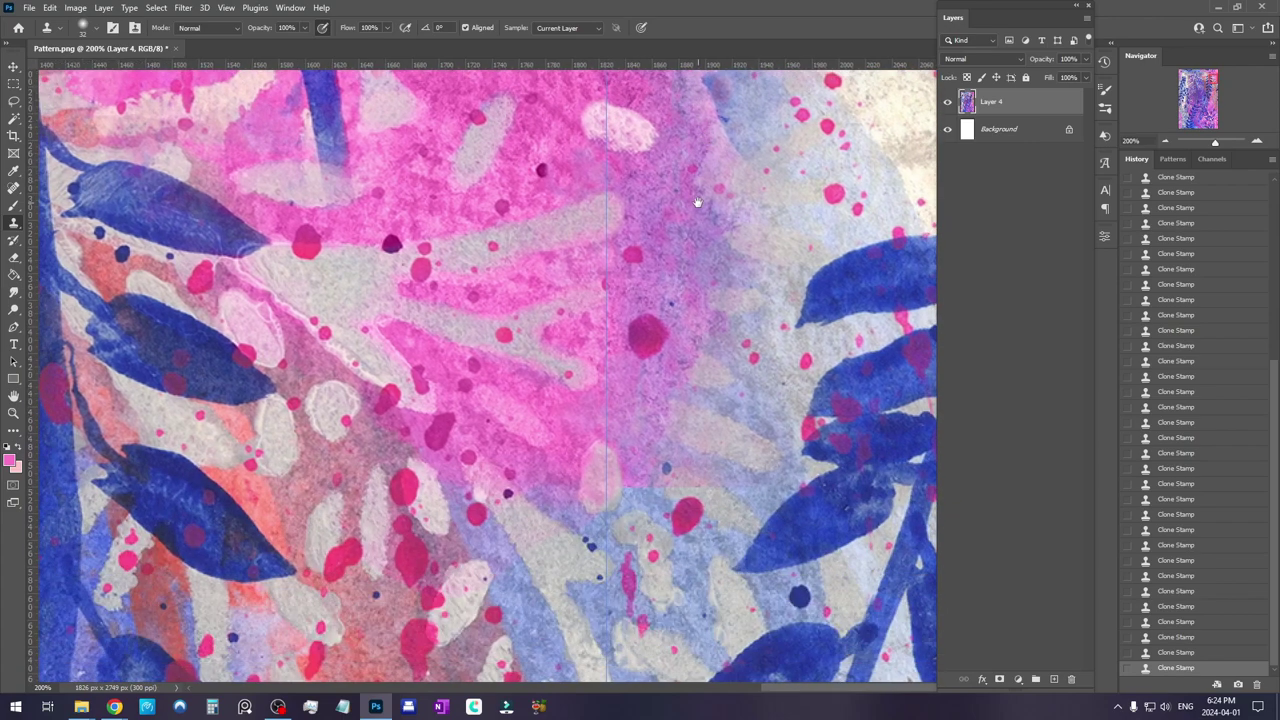
{"action": "left_click_drag", "start_coordinate": [675, 463], "coordinate": [652, 281]}
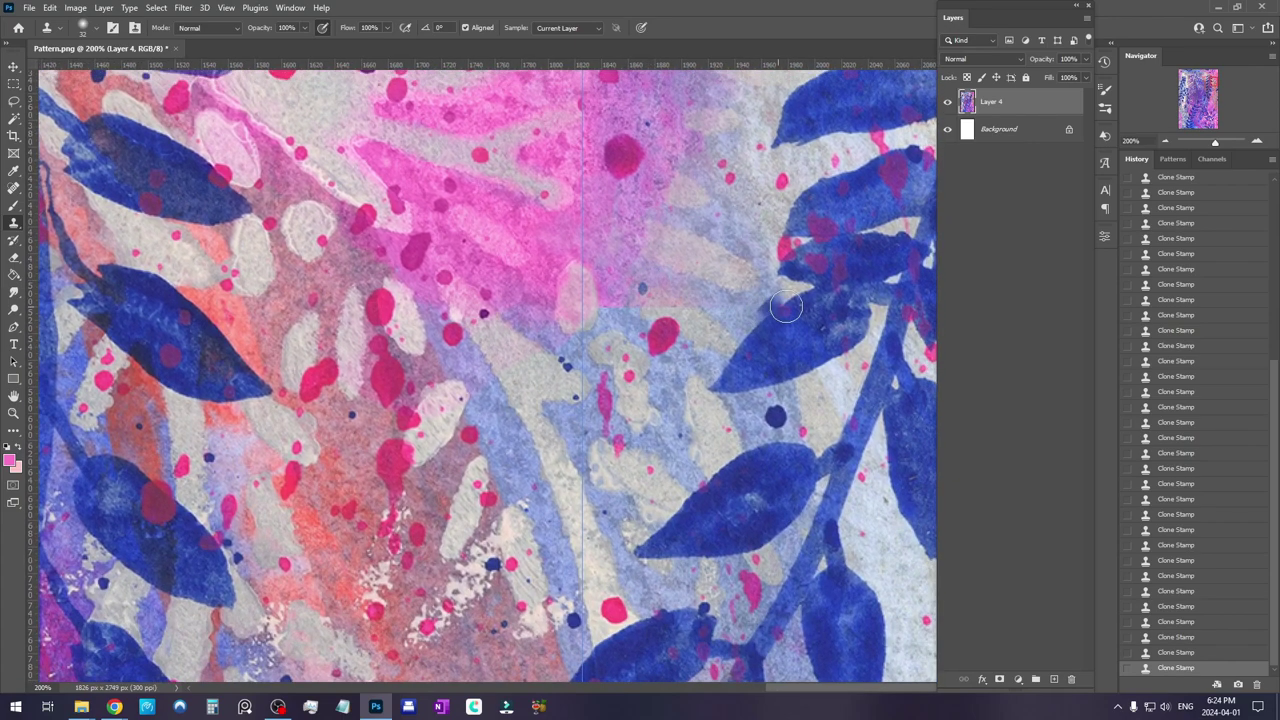
Hide the tile boundary and clone over the hard horizontal edge at the bottom of the pink patch
{"action": "left_click", "coordinate": [230, 8]}
{"action": "left_click", "coordinate": [250, 276]}
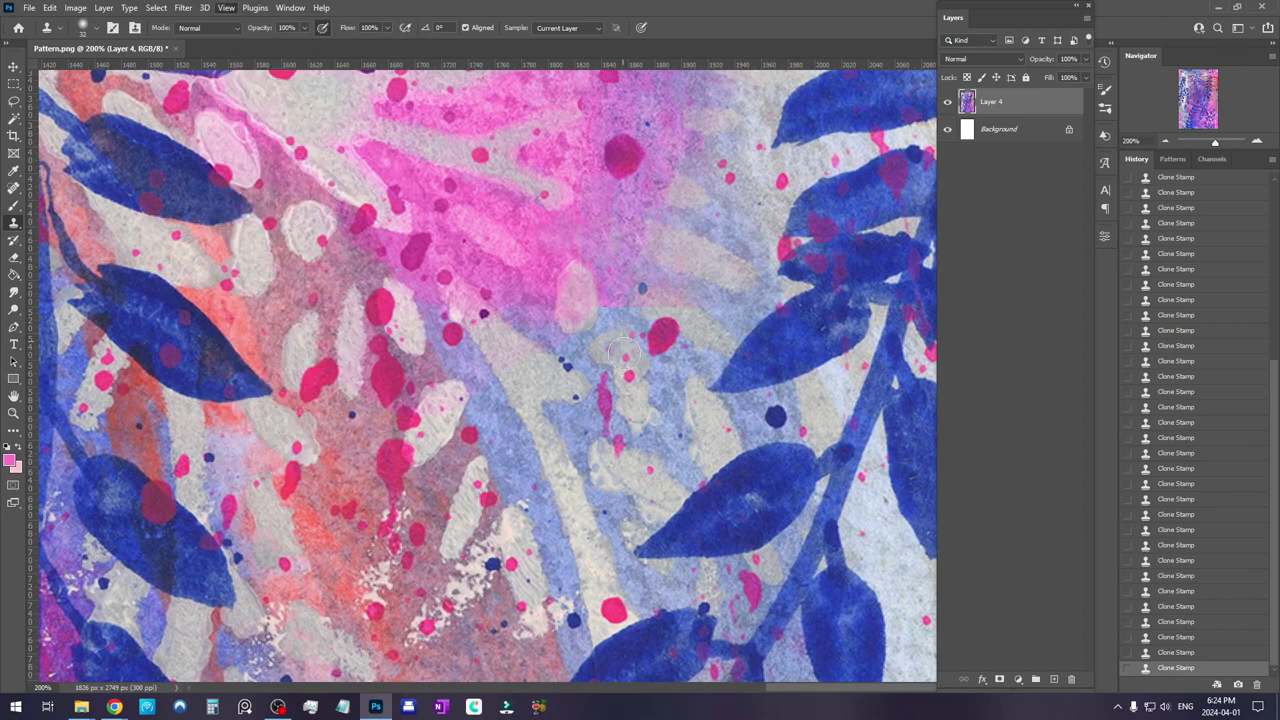
{"action": "left_click_drag", "start_coordinate": [749, 357], "coordinate": [690, 389]}
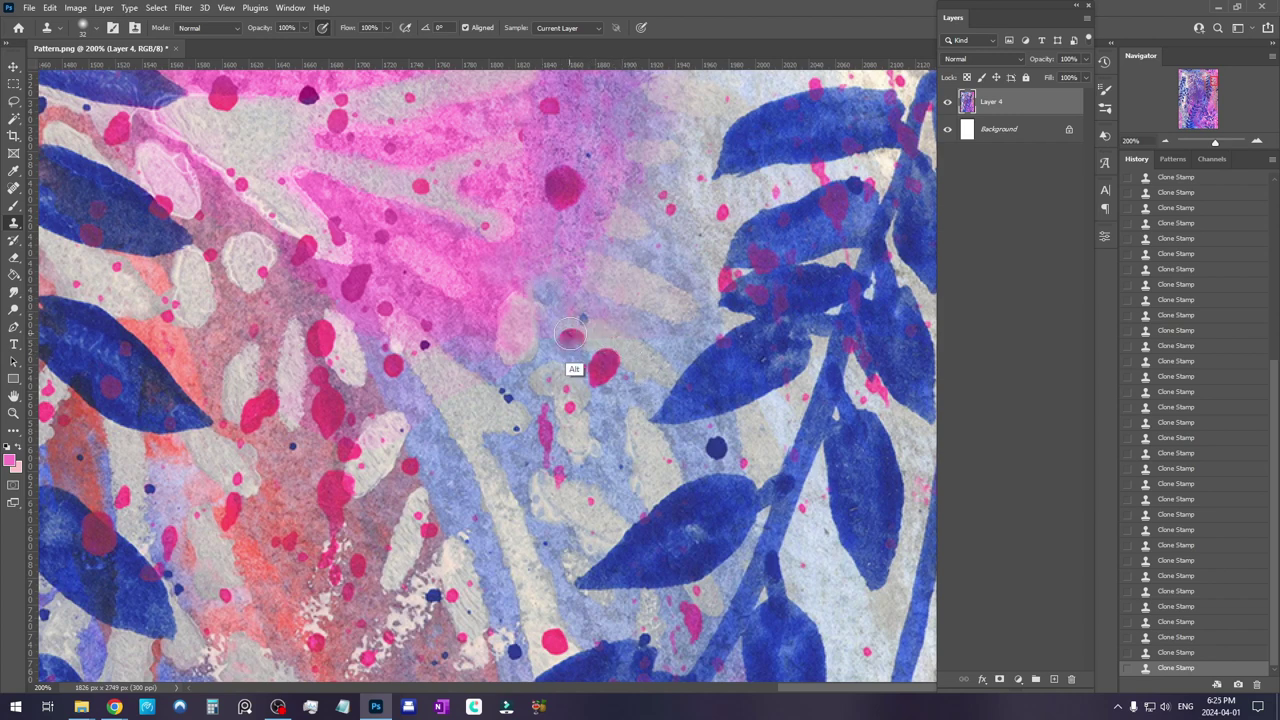
{"action": "key", "text": "ctrl+z"}
{"action": "key", "text": "ctrl+shift+z"}
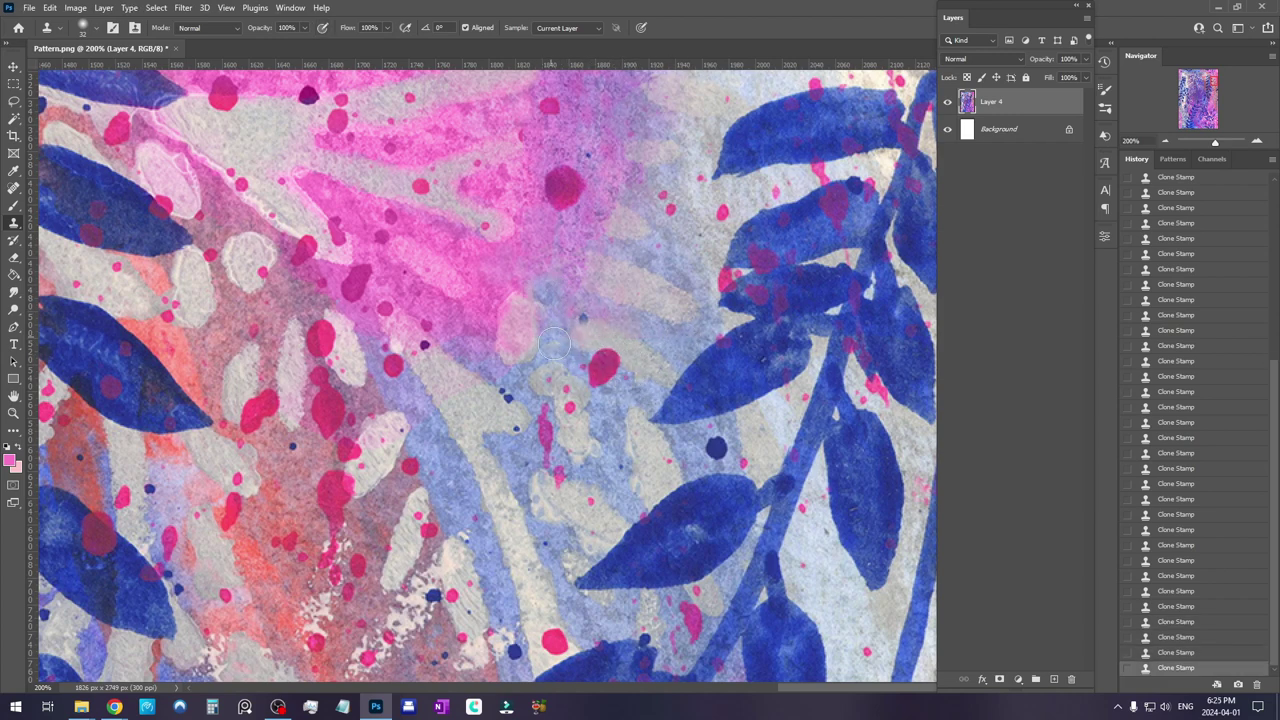
Inspect the repeating pattern from the top seam down to the purple middle for remaining flaws
{"action": "left_click_drag", "start_coordinate": [505, 560], "coordinate": [514, 149]}
{"action": "mouse_move", "coordinate": [470, 620]}
{"action": "left_mouse_down"}
{"action": "mouse_move", "coordinate": [484, 398]}
{"action": "mouse_move", "coordinate": [756, 288]}
{"action": "left_mouse_up"}
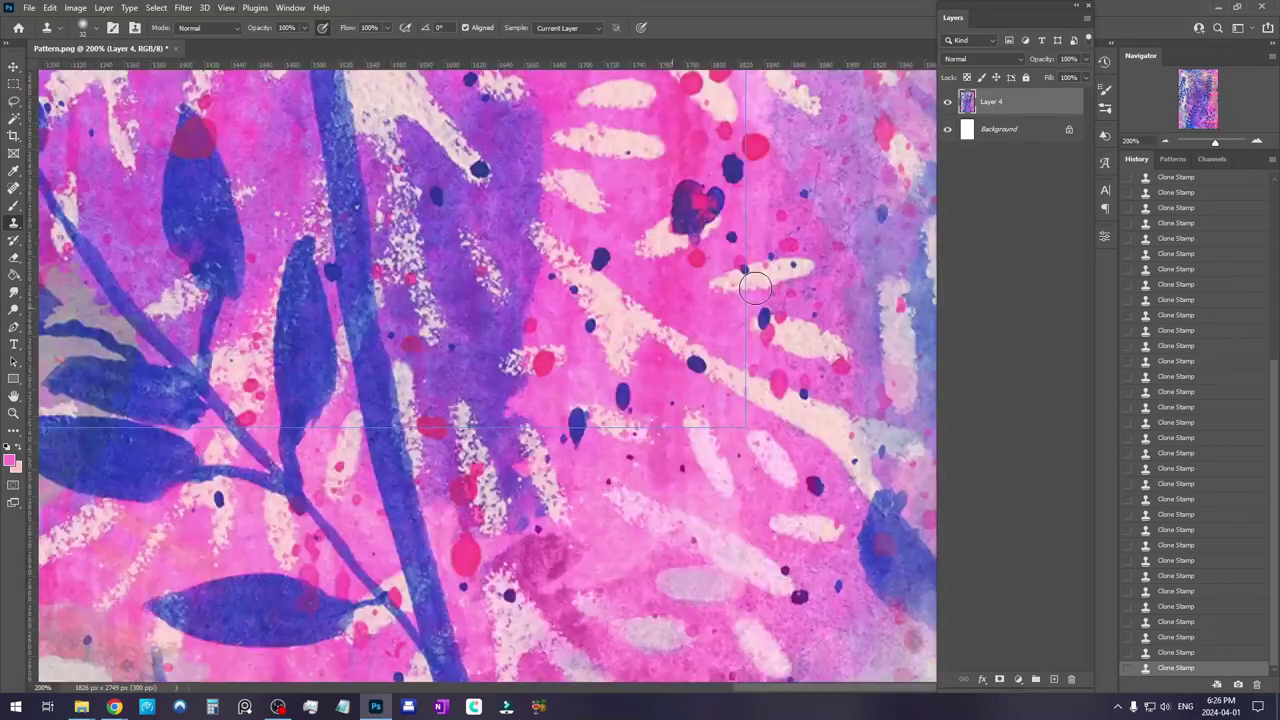
{"action": "left_click", "coordinate": [1166, 144]}
{"action": "left_click", "coordinate": [1166, 144]}
{"action": "left_click_drag", "start_coordinate": [480, 215], "coordinate": [650, 362]}
{"action": "left_click_drag", "start_coordinate": [518, 265], "coordinate": [668, 328]}
{"action": "left_click_drag", "start_coordinate": [582, 326], "coordinate": [634, 509]}
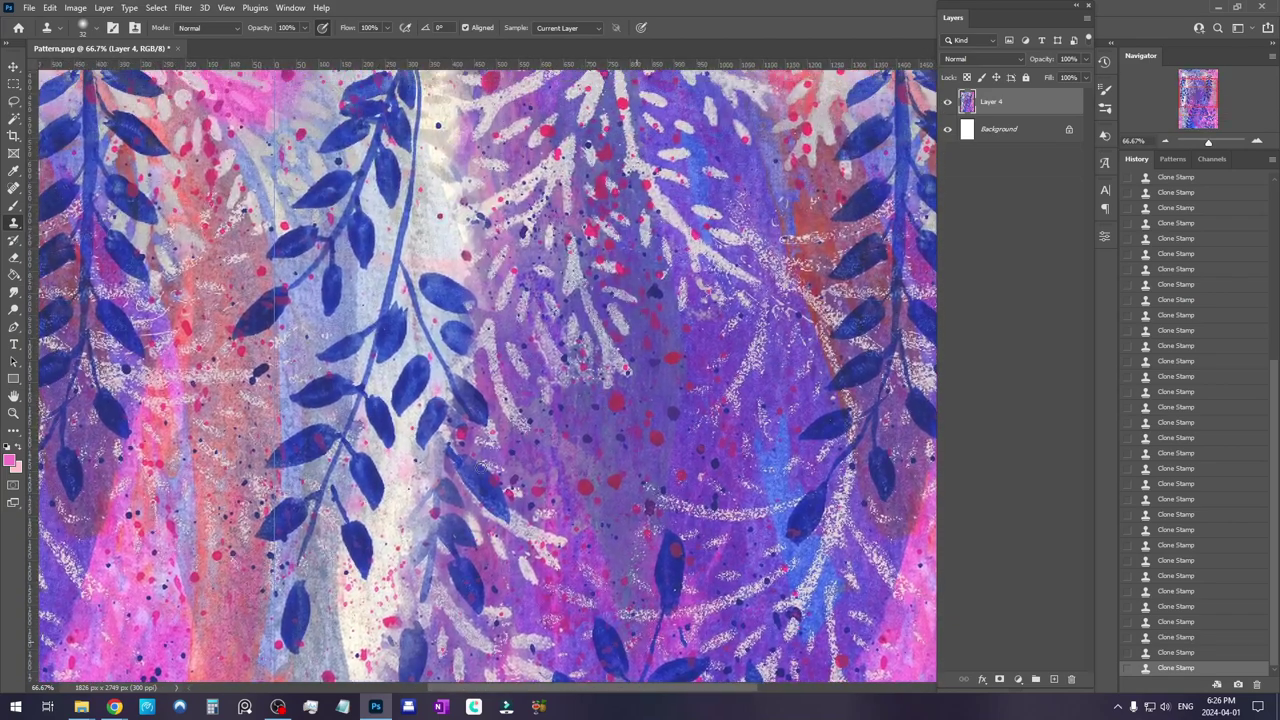
{"action": "left_click_drag", "start_coordinate": [492, 444], "coordinate": [460, 305]}
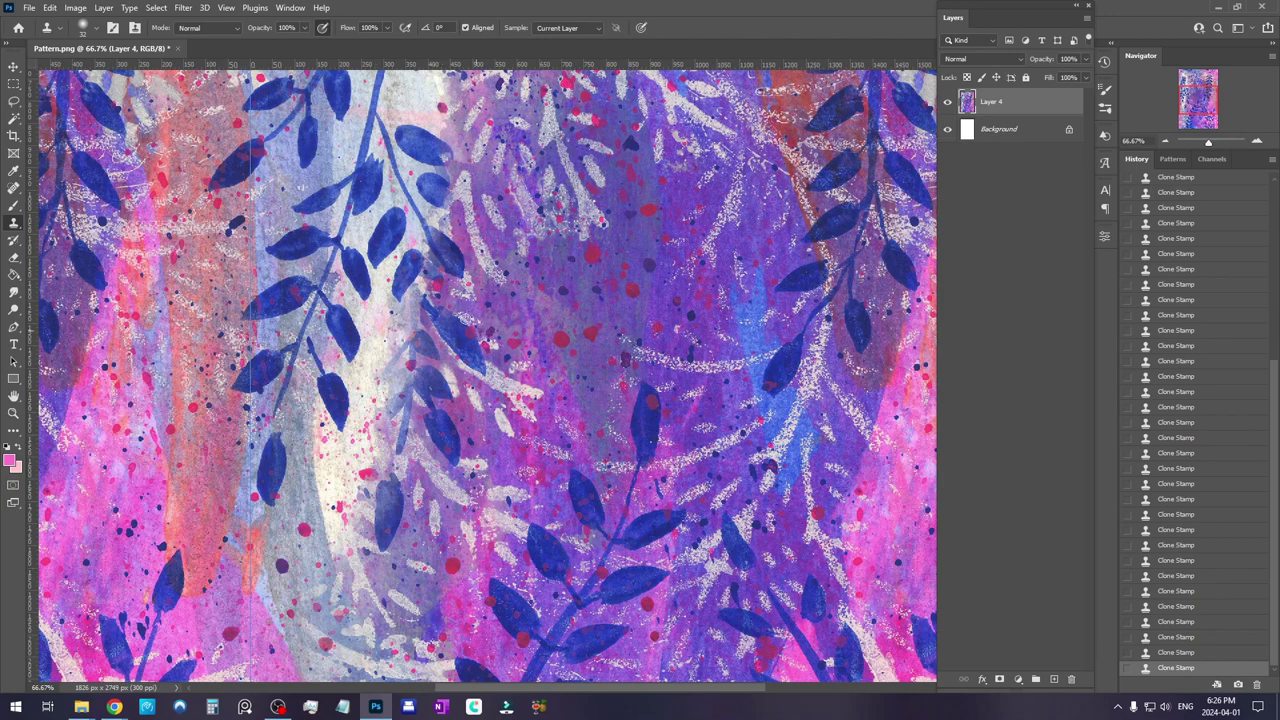
{"action": "left_click_drag", "start_coordinate": [525, 329], "coordinate": [523, 433]}
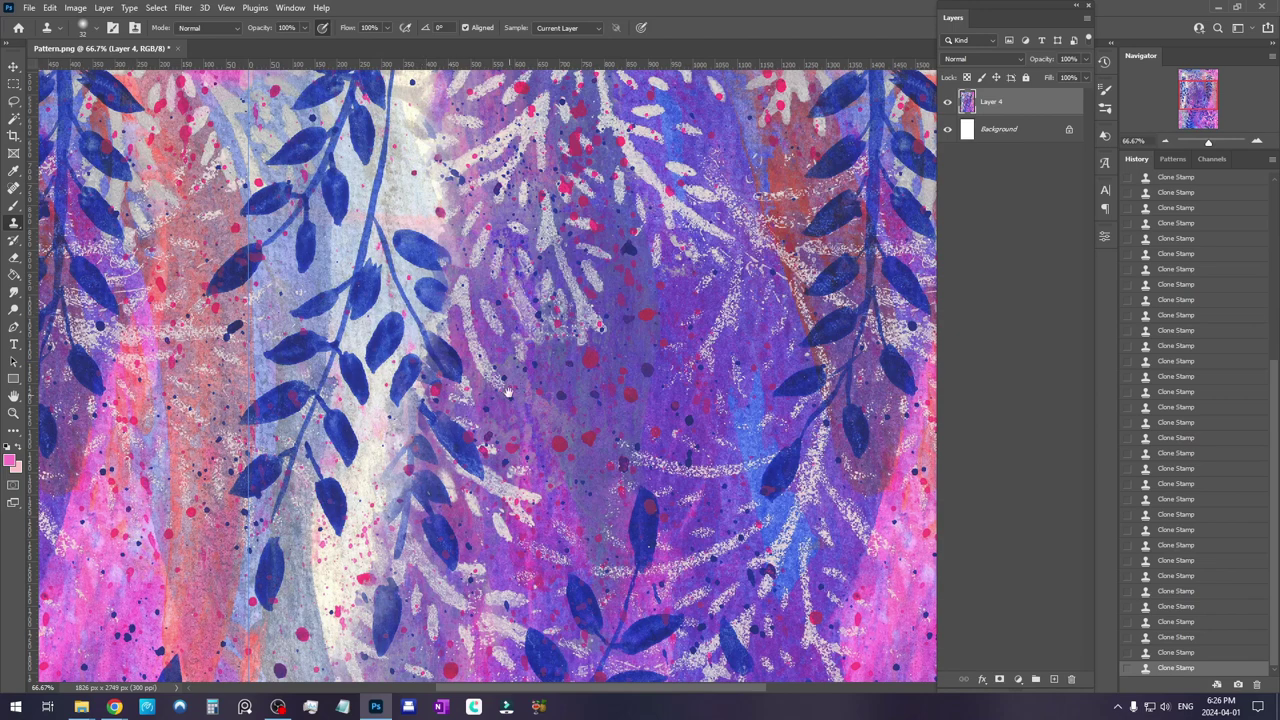
{"action": "left_click_drag", "start_coordinate": [511, 404], "coordinate": [494, 329]}
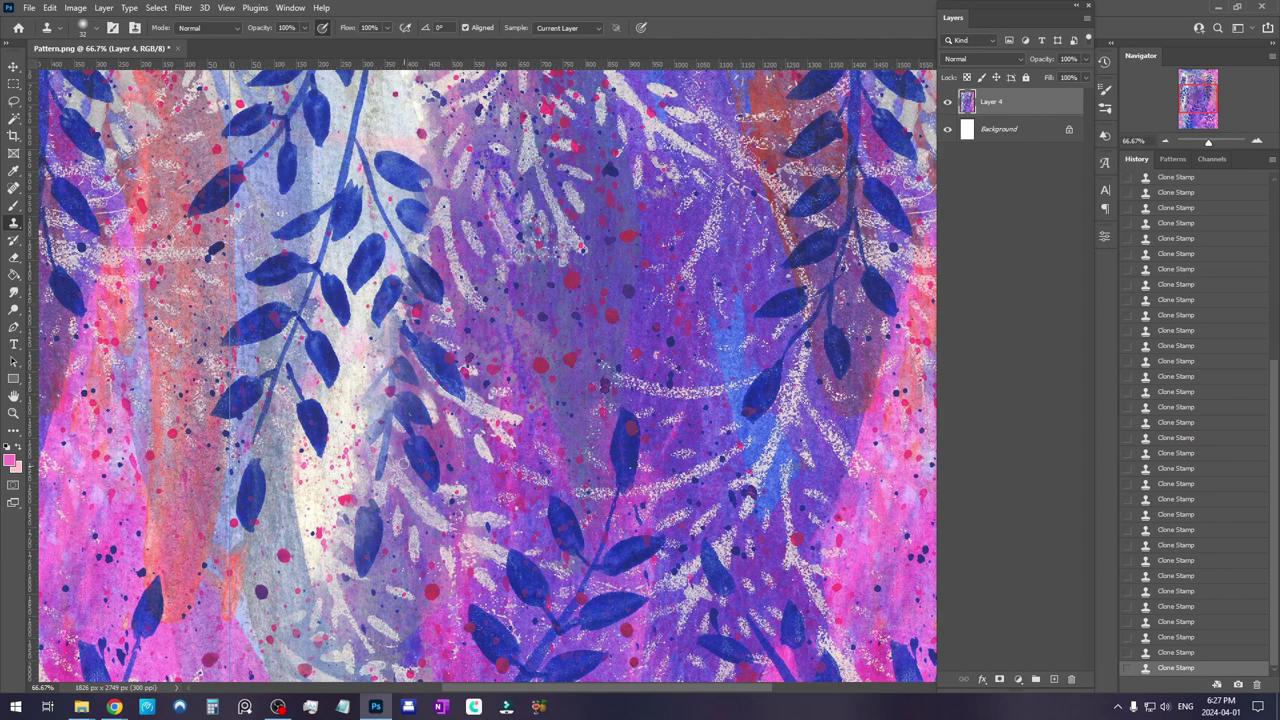
{"action": "left_click_drag", "start_coordinate": [412, 530], "coordinate": [439, 456]}
Clone background texture over the lower faded leaf and stem between the white strip and the purple area
{"action": "left_click", "coordinate": [1255, 141]}
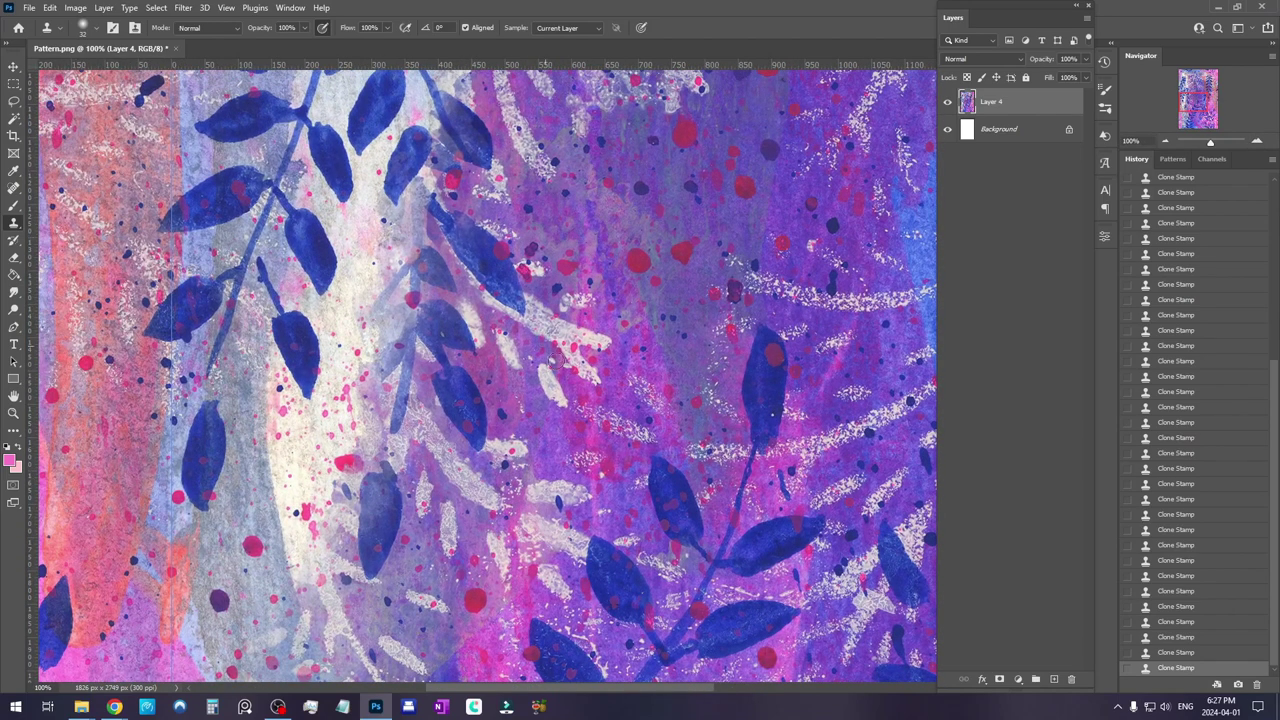
{"action": "left_click_drag", "start_coordinate": [497, 440], "coordinate": [501, 366]}
{"action": "left_click", "coordinate": [398, 440], "text": "alt"}
{"action": "mouse_move", "coordinate": [385, 440]}
{"action": "left_mouse_down"}
{"action": "mouse_move", "coordinate": [376, 480]}
{"action": "mouse_move", "coordinate": [384, 372]}
{"action": "mouse_move", "coordinate": [355, 496]}
{"action": "left_mouse_up"}
{"action": "left_click", "coordinate": [404, 428], "text": "alt"}
{"action": "left_click", "coordinate": [383, 410], "text": "alt"}
{"action": "key", "text": "ctrl+z"}
{"action": "left_click_drag", "start_coordinate": [400, 385], "coordinate": [398, 362]}
{"action": "mouse_move", "coordinate": [425, 380]}
{"action": "left_mouse_down"}
{"action": "mouse_move", "coordinate": [405, 355]}
{"action": "mouse_move", "coordinate": [367, 360]}
{"action": "left_mouse_up"}
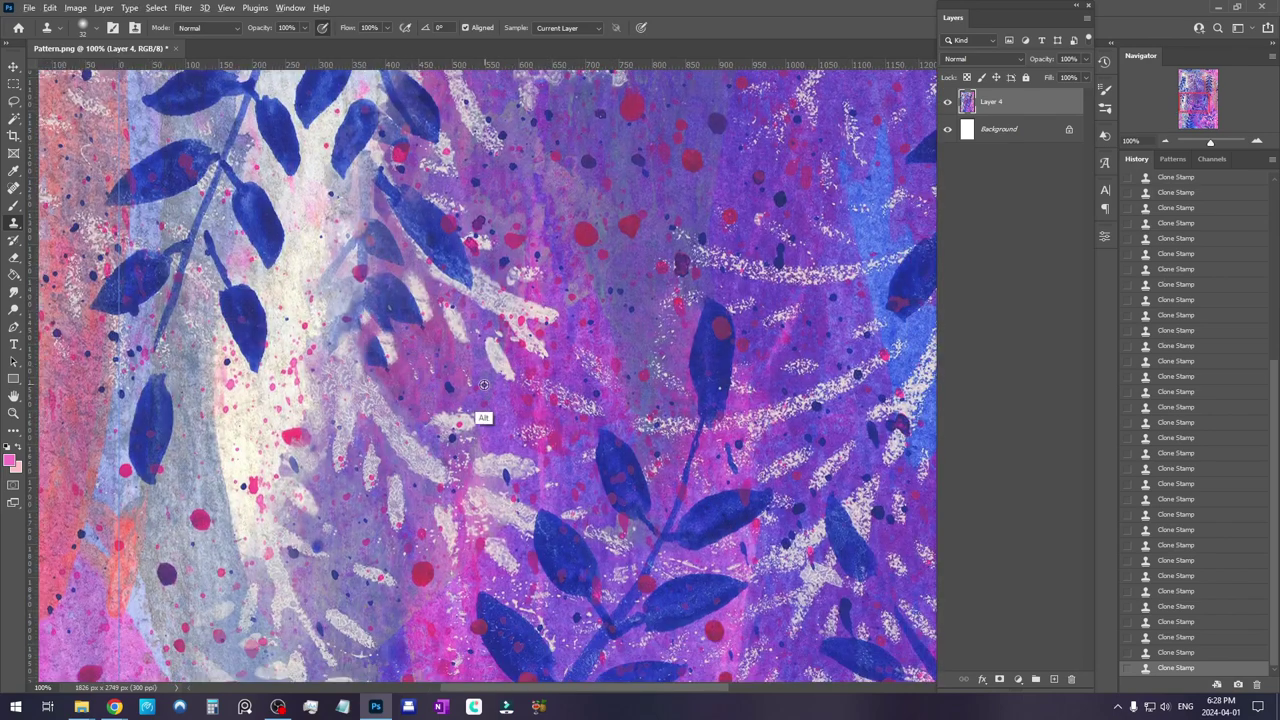
Clone out the remaining faded leaves beside the white strip with the surrounding white and purple texture
{"action": "left_click", "coordinate": [312, 310], "text": "alt"}
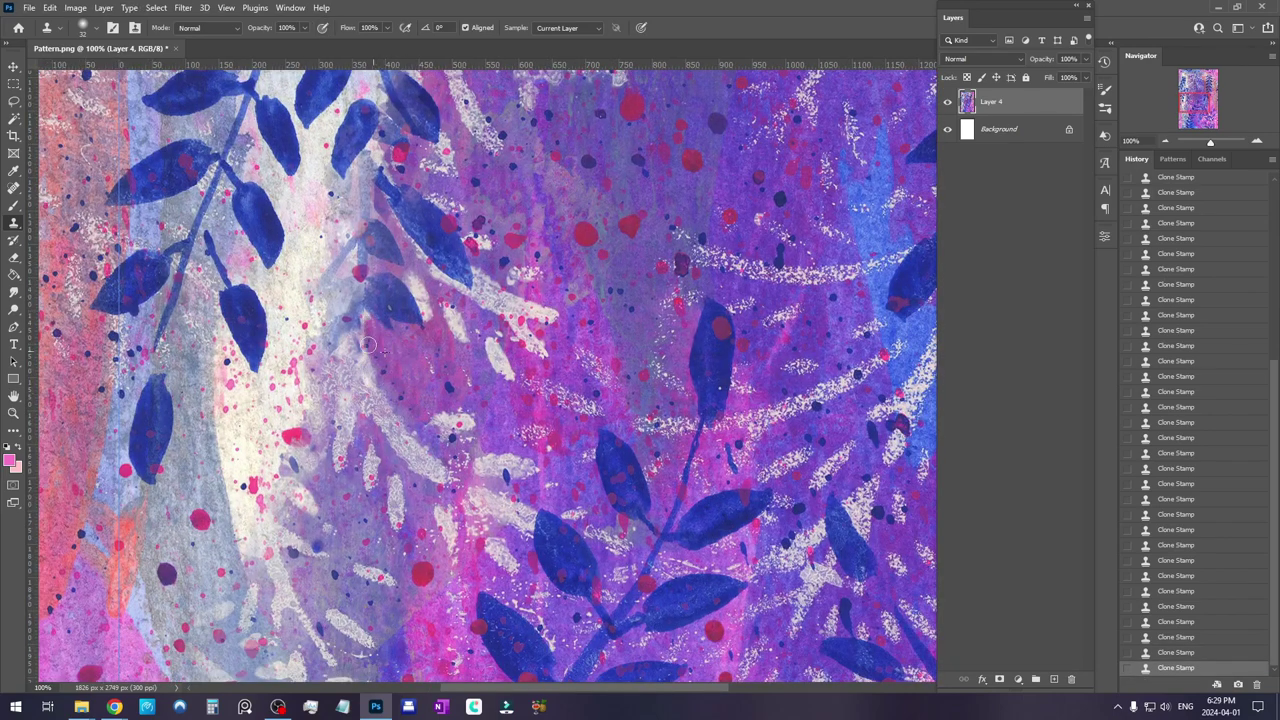
{"action": "scroll", "coordinate": [367, 360], "scroll_direction": "up", "scroll_amount": 1}
{"action": "scroll", "coordinate": [422, 350], "scroll_direction": "up", "scroll_amount": 2}
{"action": "scroll", "coordinate": [422, 350], "scroll_direction": "up", "scroll_amount": 3}
{"action": "scroll", "coordinate": [619, 408], "scroll_direction": "down", "scroll_amount": 4}
{"action": "left_click_drag", "start_coordinate": [604, 312], "coordinate": [633, 380]}
{"action": "left_click_drag", "start_coordinate": [562, 442], "coordinate": [557, 438]}
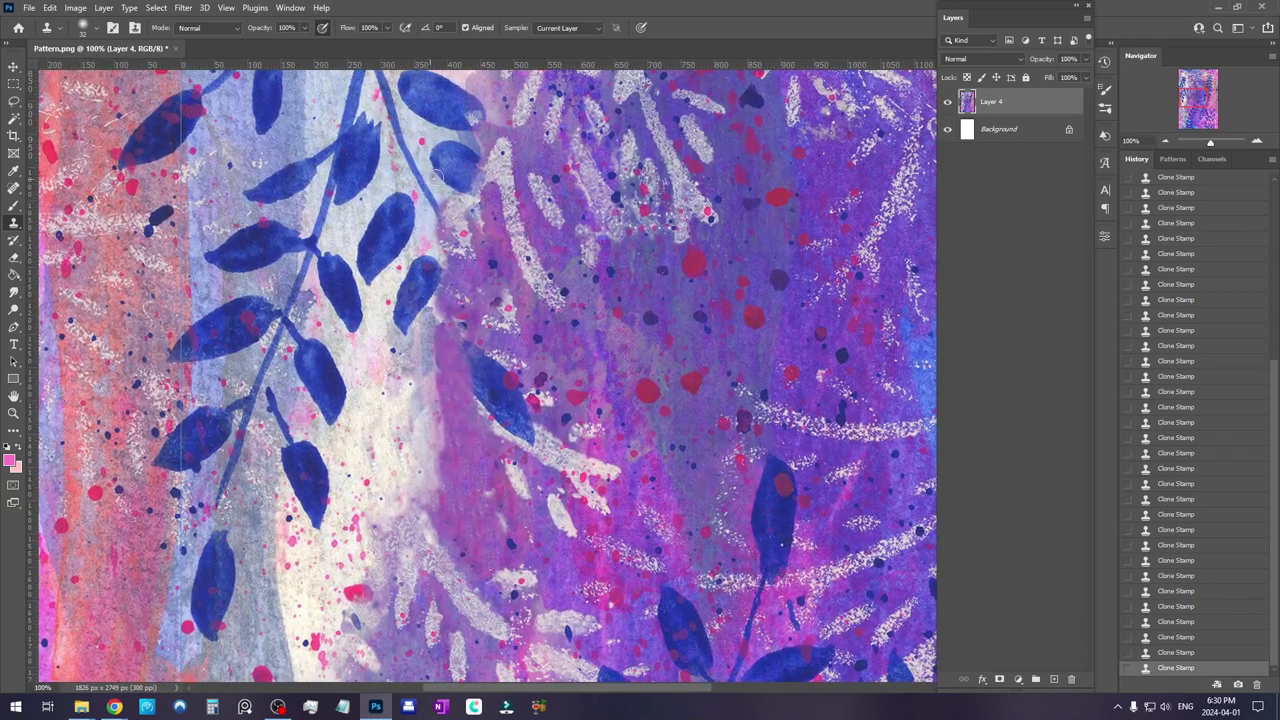
{"action": "scroll", "coordinate": [491, 370], "scroll_direction": "down", "scroll_amount": 3}
{"action": "scroll", "coordinate": [491, 357], "scroll_direction": "up", "scroll_amount": 2}
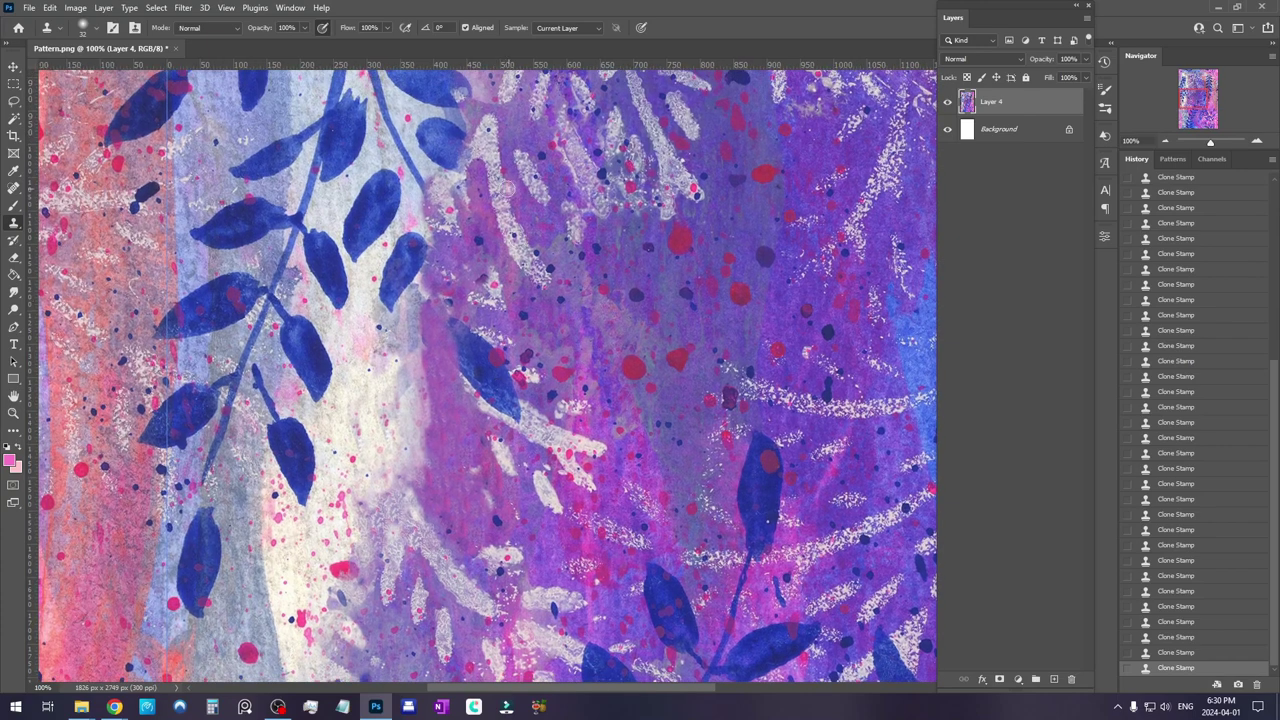
Create a new layer, choose a textured brush and sample the off-white color from the white strip
{"action": "key", "text": "ctrl+shift+alt+n"}
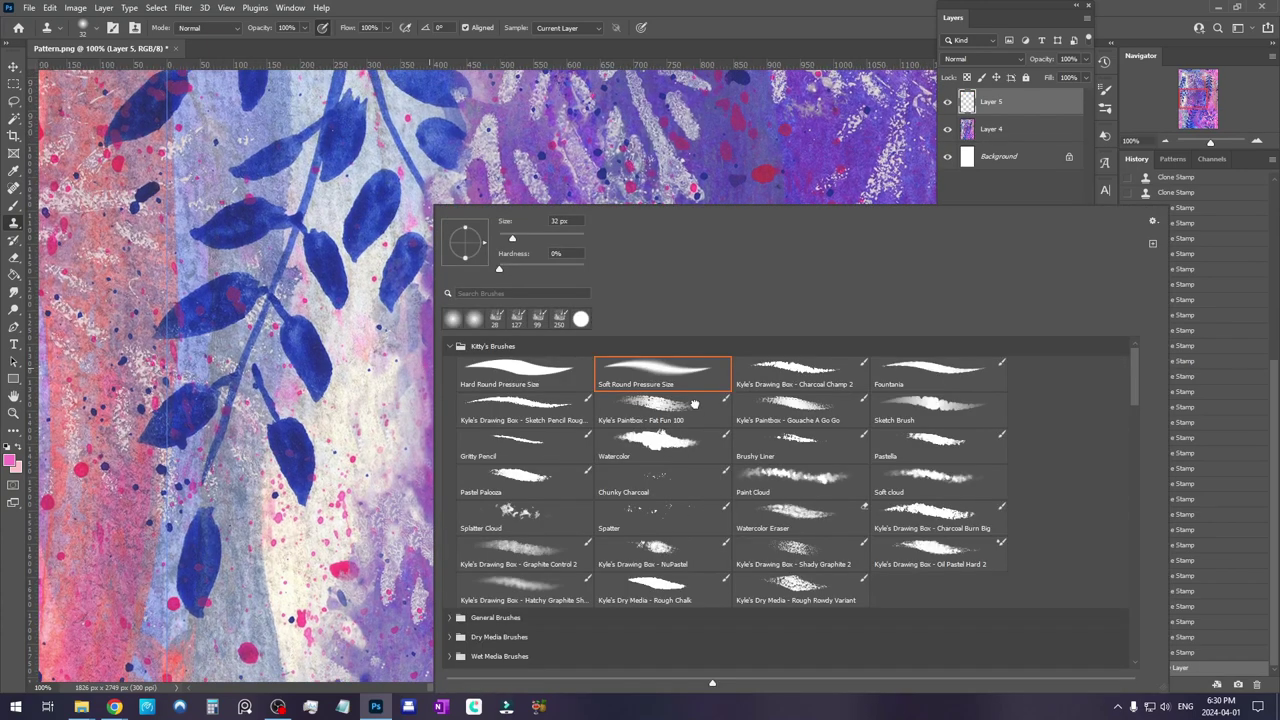
{"action": "key", "text": "b"}
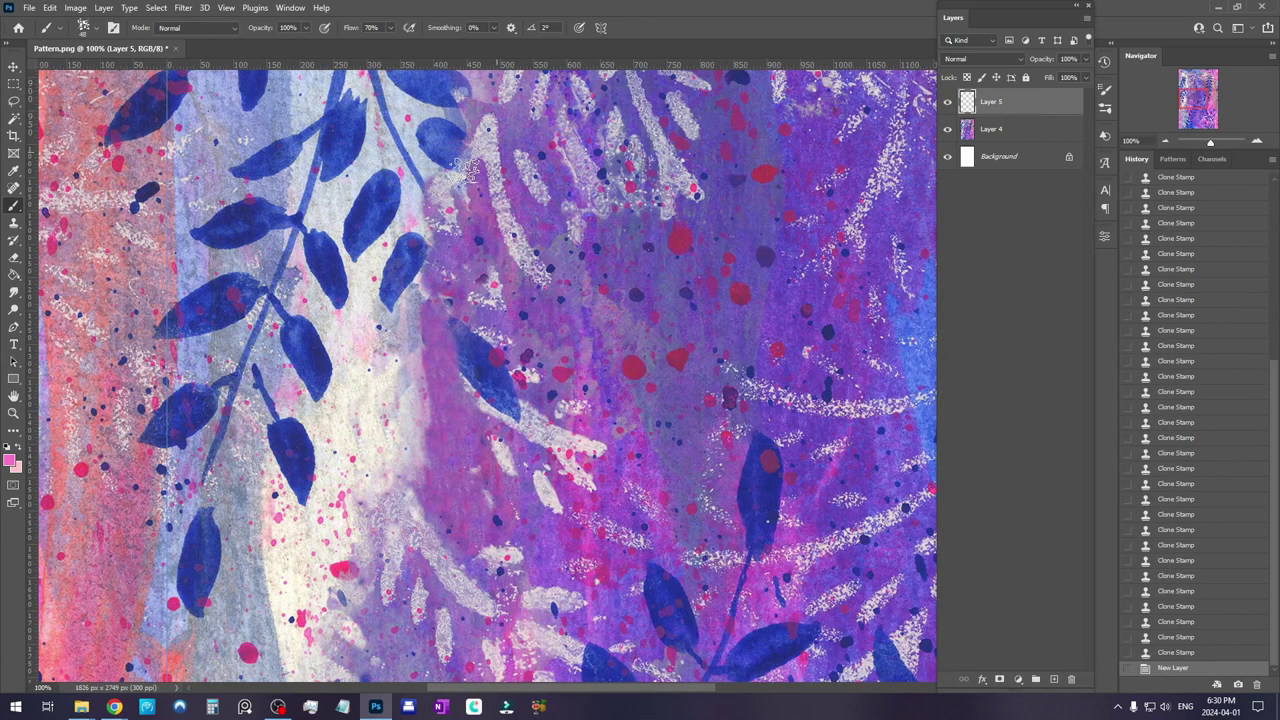
{"action": "key", "text": "alt"}
{"action": "left_click", "coordinate": [366, 432], "text": "alt"}
Paint the off-white over the hard purple edge beside the white strip, with pen pressure controlling the brush opacity
{"action": "mouse_move", "coordinate": [425, 400]}
{"action": "left_mouse_down"}
{"action": "mouse_move", "coordinate": [428, 498]}
{"action": "mouse_move", "coordinate": [425, 430]}
{"action": "mouse_move", "coordinate": [434, 475]}
{"action": "left_mouse_up"}
{"action": "left_click_drag", "start_coordinate": [432, 400], "coordinate": [434, 475]}
{"action": "left_click_drag", "start_coordinate": [424, 280], "coordinate": [437, 445]}
{"action": "mouse_move", "coordinate": [428, 303]}
{"action": "left_mouse_down"}
{"action": "mouse_move", "coordinate": [432, 398]}
{"action": "mouse_move", "coordinate": [432, 336]}
{"action": "left_mouse_up"}
{"action": "left_click", "coordinate": [328, 31]}
{"action": "mouse_move", "coordinate": [432, 338]}
{"action": "left_mouse_down"}
{"action": "mouse_move", "coordinate": [437, 407]}
{"action": "mouse_move", "coordinate": [435, 371]}
{"action": "left_mouse_up"}
{"action": "mouse_move", "coordinate": [435, 371]}
{"action": "left_mouse_down"}
{"action": "mouse_move", "coordinate": [443, 512]}
{"action": "mouse_move", "coordinate": [436, 447]}
{"action": "left_mouse_up"}
{"action": "mouse_move", "coordinate": [436, 447]}
{"action": "left_mouse_down"}
{"action": "mouse_move", "coordinate": [435, 393]}
{"action": "mouse_move", "coordinate": [440, 460]}
{"action": "left_mouse_up"}
{"action": "mouse_move", "coordinate": [447, 398]}
{"action": "left_mouse_down"}
{"action": "mouse_move", "coordinate": [437, 362]}
{"action": "mouse_move", "coordinate": [434, 388]}
{"action": "left_mouse_up"}
{"action": "mouse_move", "coordinate": [434, 388]}
{"action": "left_mouse_down"}
{"action": "mouse_move", "coordinate": [442, 315]}
{"action": "mouse_move", "coordinate": [431, 388]}
{"action": "left_mouse_up"}
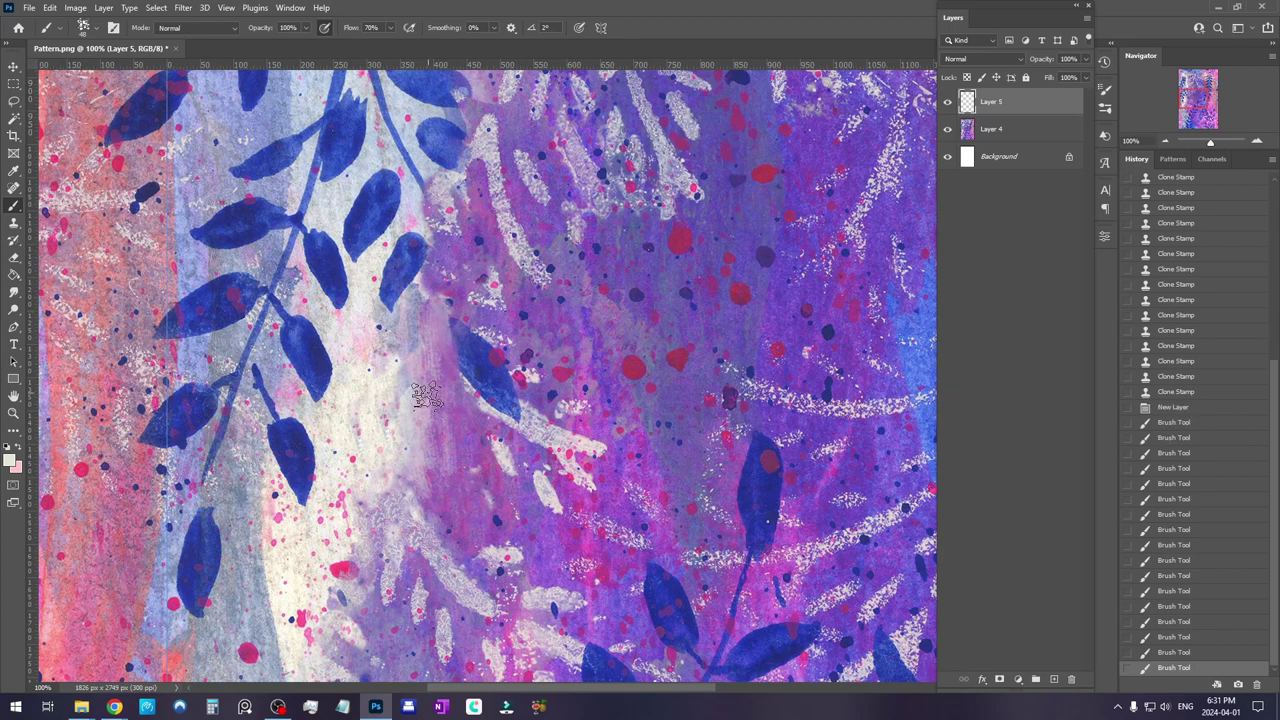
Switch to the Pastella brush and set its size to 80 px
{"action": "right_click", "coordinate": [452, 349]}
{"action": "left_click", "coordinate": [828, 410]}
{"action": "left_click", "coordinate": [955, 446]}
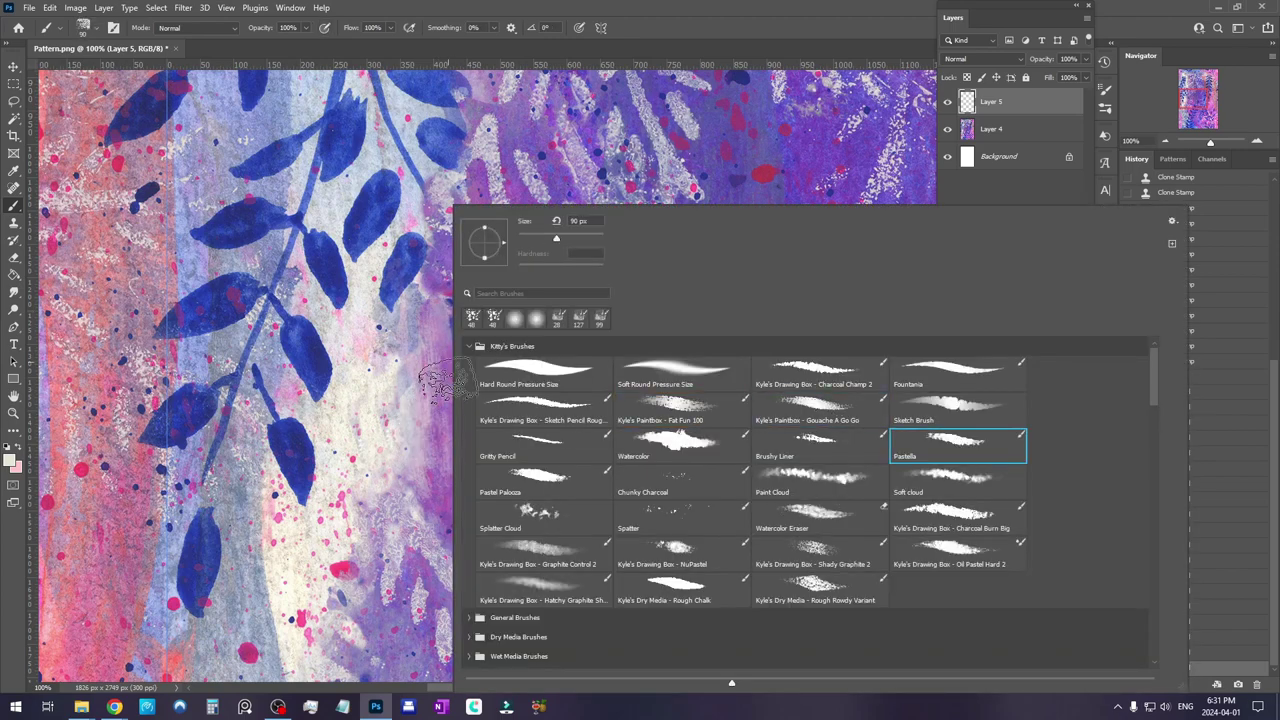
{"action": "left_click_drag", "start_coordinate": [556, 239], "coordinate": [550, 239]}
{"action": "left_click", "coordinate": [723, 25]}
Brush off-white pastel texture over the boundary between the white strip and the purple area
{"action": "left_click", "coordinate": [416, 488]}
{"action": "left_click", "coordinate": [424, 482]}
{"action": "left_click", "coordinate": [427, 407]}
{"action": "left_click_drag", "start_coordinate": [427, 430], "coordinate": [428, 368]}
{"action": "left_click", "coordinate": [424, 374]}
{"action": "left_click", "coordinate": [434, 328]}
{"action": "left_click", "coordinate": [436, 327]}
{"action": "left_click", "coordinate": [437, 336]}
{"action": "left_click", "coordinate": [444, 411]}
{"action": "left_click", "coordinate": [439, 390]}
{"action": "left_click", "coordinate": [437, 470]}
{"action": "left_click", "coordinate": [437, 500]}
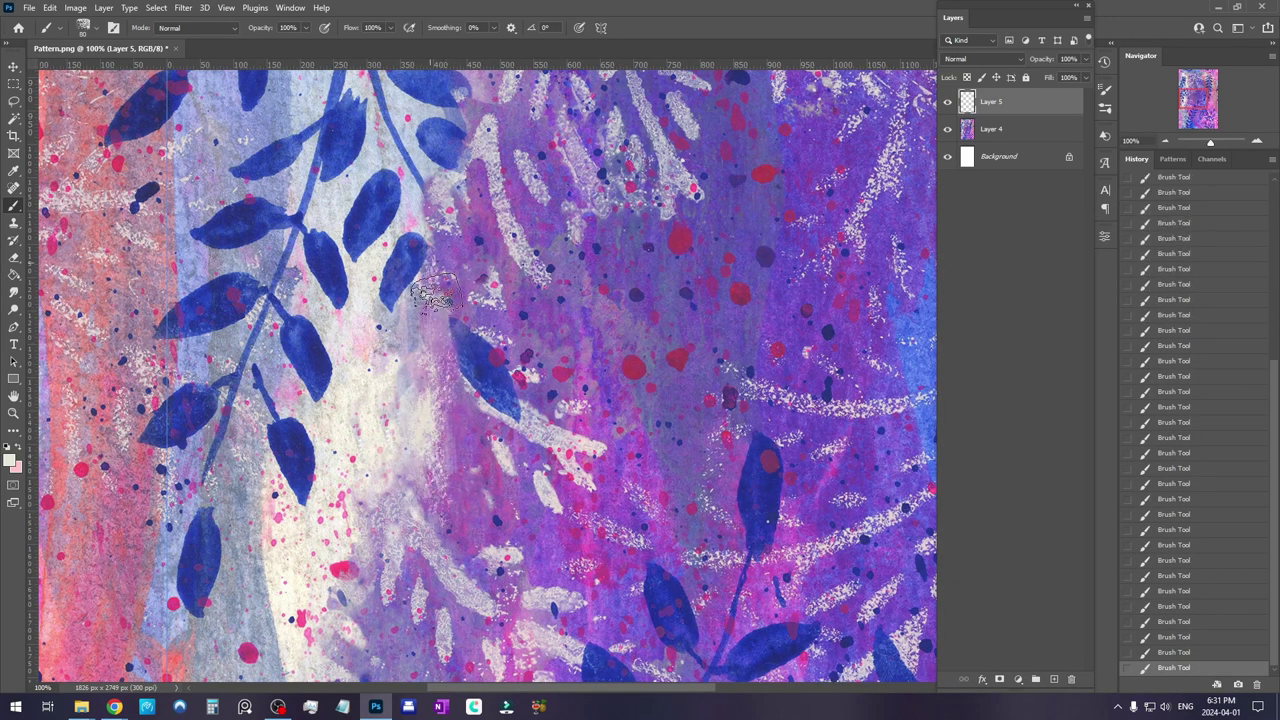
Extend the off-white pastel strokes above and below along the purple boundary, including beside the isolated blue leaf
{"action": "left_click", "coordinate": [436, 258]}
{"action": "left_click", "coordinate": [476, 208]}
{"action": "left_click", "coordinate": [408, 332]}
{"action": "left_click", "coordinate": [455, 508]}
{"action": "left_click", "coordinate": [468, 395]}
{"action": "left_click", "coordinate": [409, 196]}
{"action": "left_click_drag", "start_coordinate": [648, 430], "coordinate": [702, 271]}
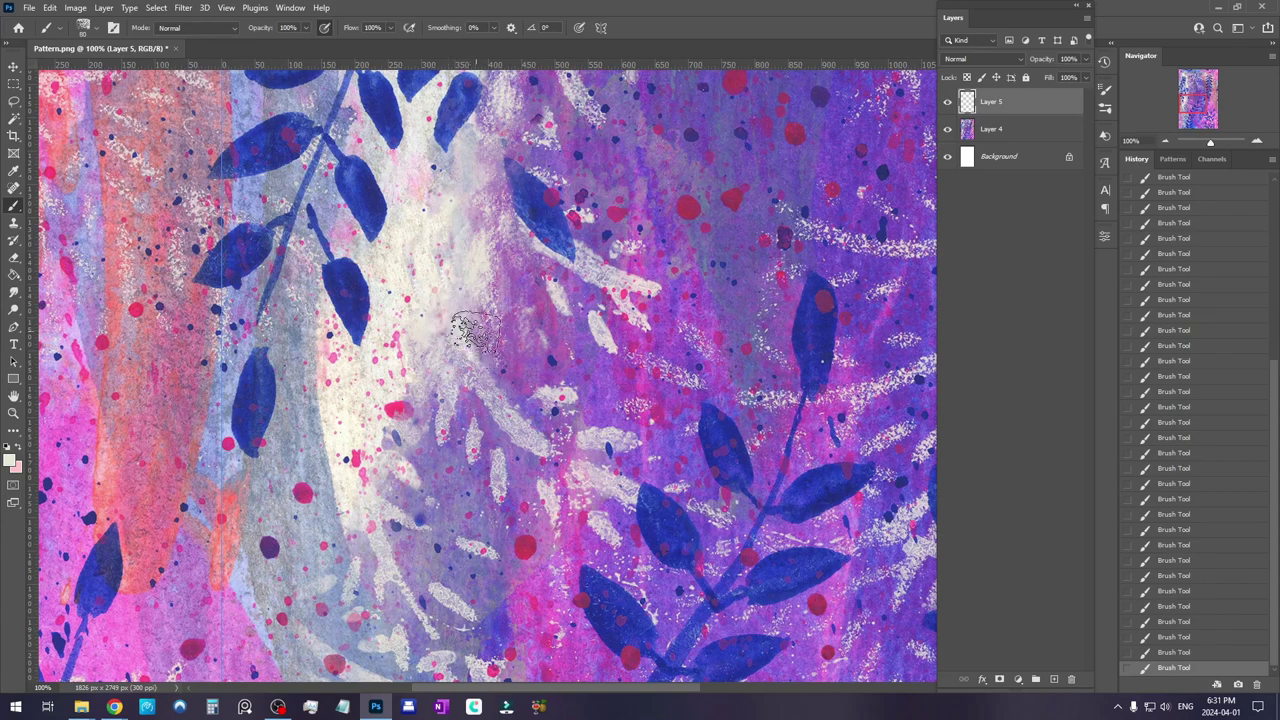
{"action": "left_click_drag", "start_coordinate": [550, 335], "coordinate": [502, 467]}
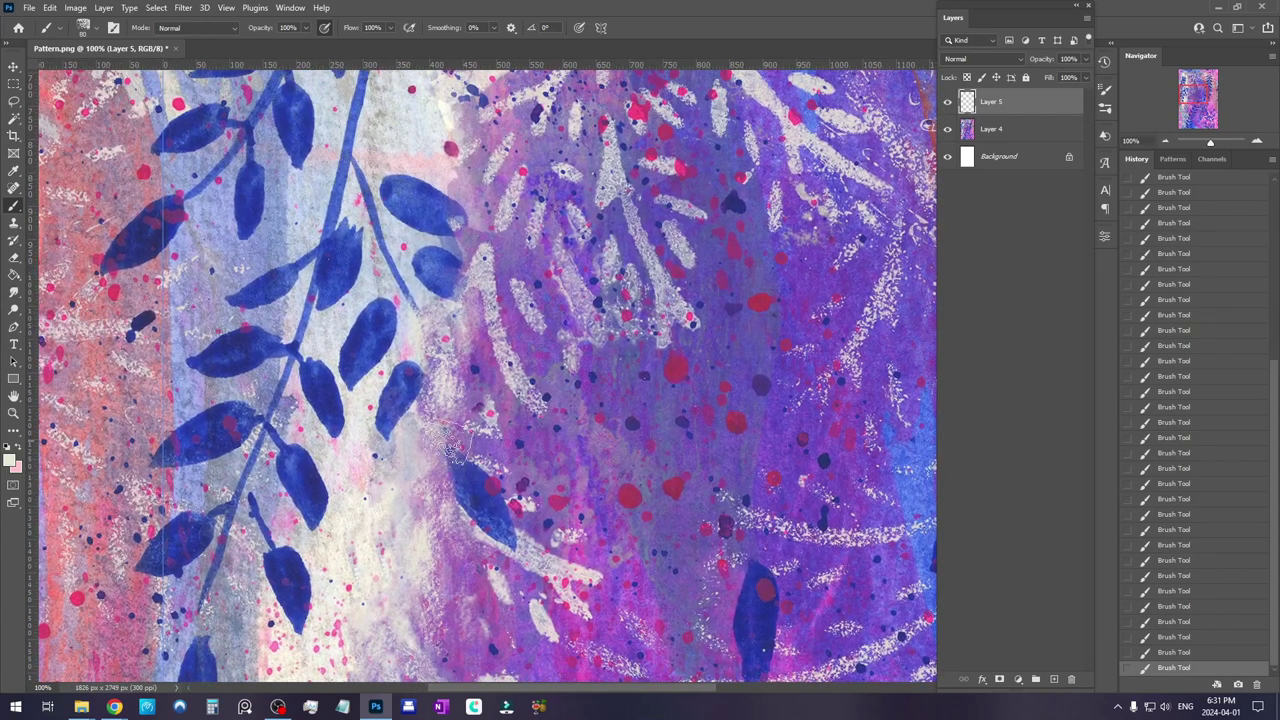
{"action": "mouse_move", "coordinate": [484, 421]}
{"action": "left_mouse_down"}
{"action": "mouse_move", "coordinate": [472, 465]}
{"action": "mouse_move", "coordinate": [501, 434]}
{"action": "left_mouse_up"}
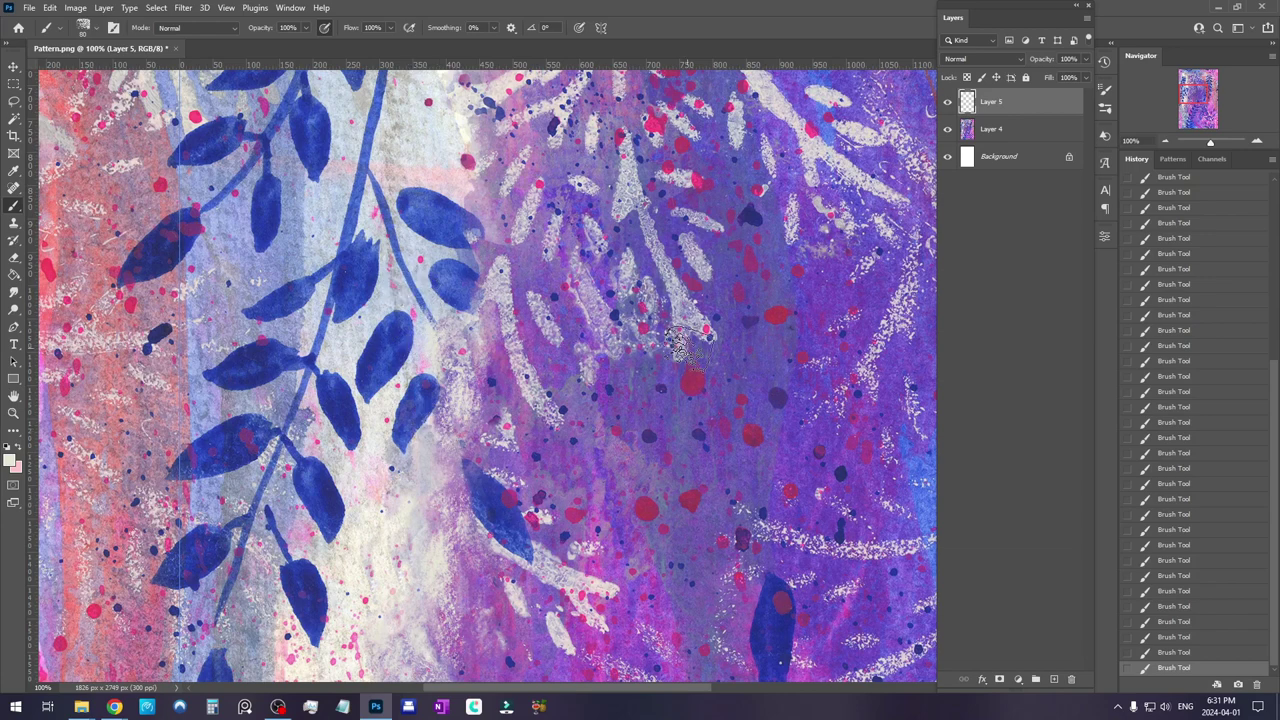
Add a new layer, choose the Fountania brush and sample the blue of the cut-off stem
{"action": "left_click", "coordinate": [1054, 680]}
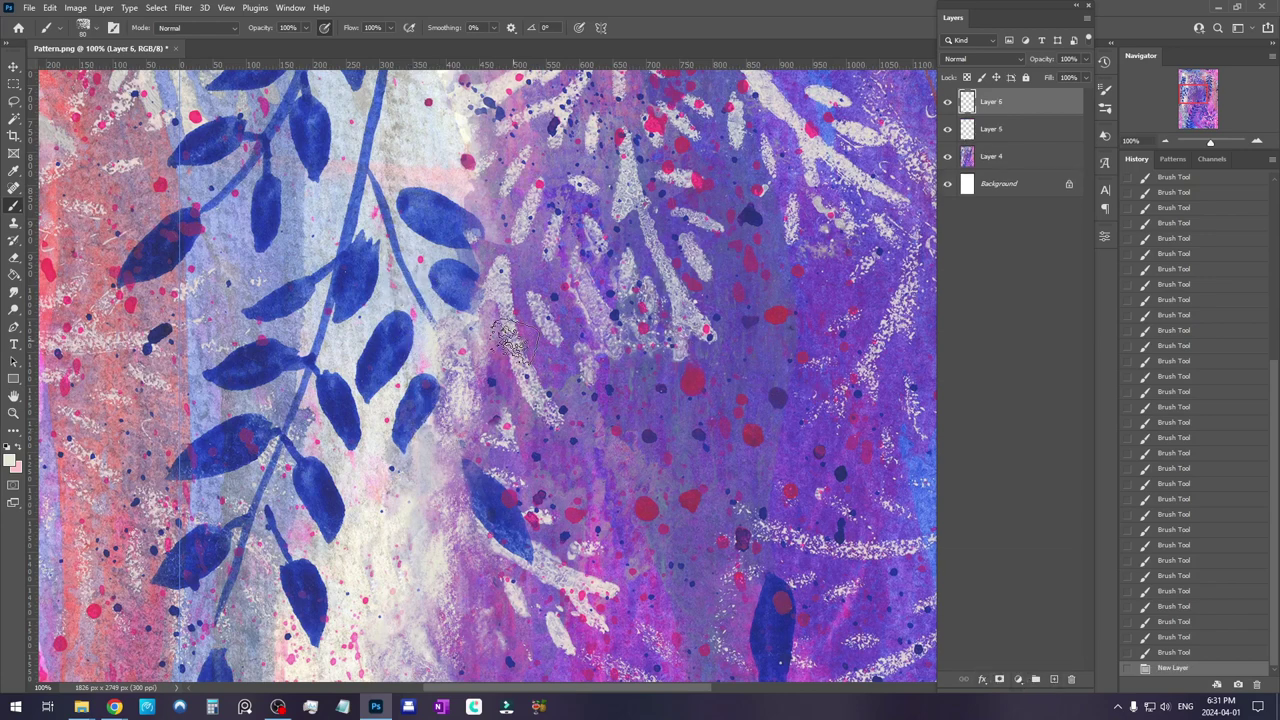
{"action": "right_click", "coordinate": [512, 350]}
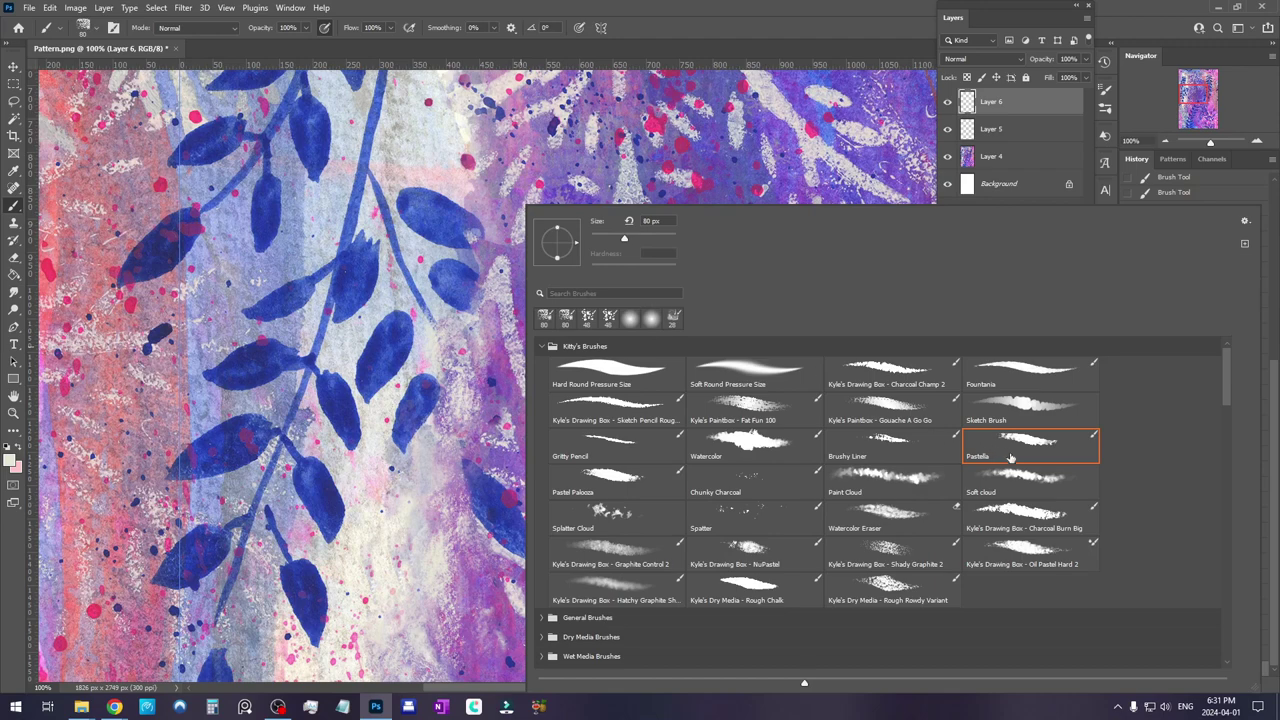
{"action": "left_click", "coordinate": [1015, 380]}
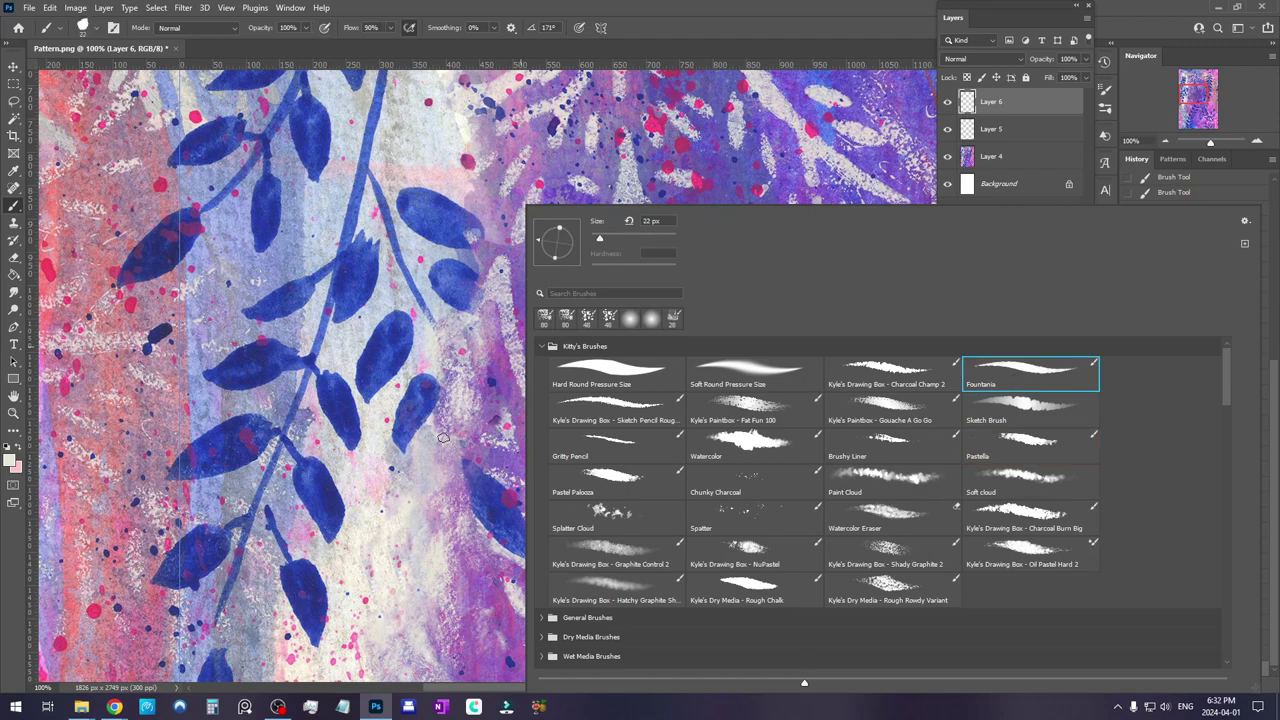
{"action": "left_click", "coordinate": [742, 6]}
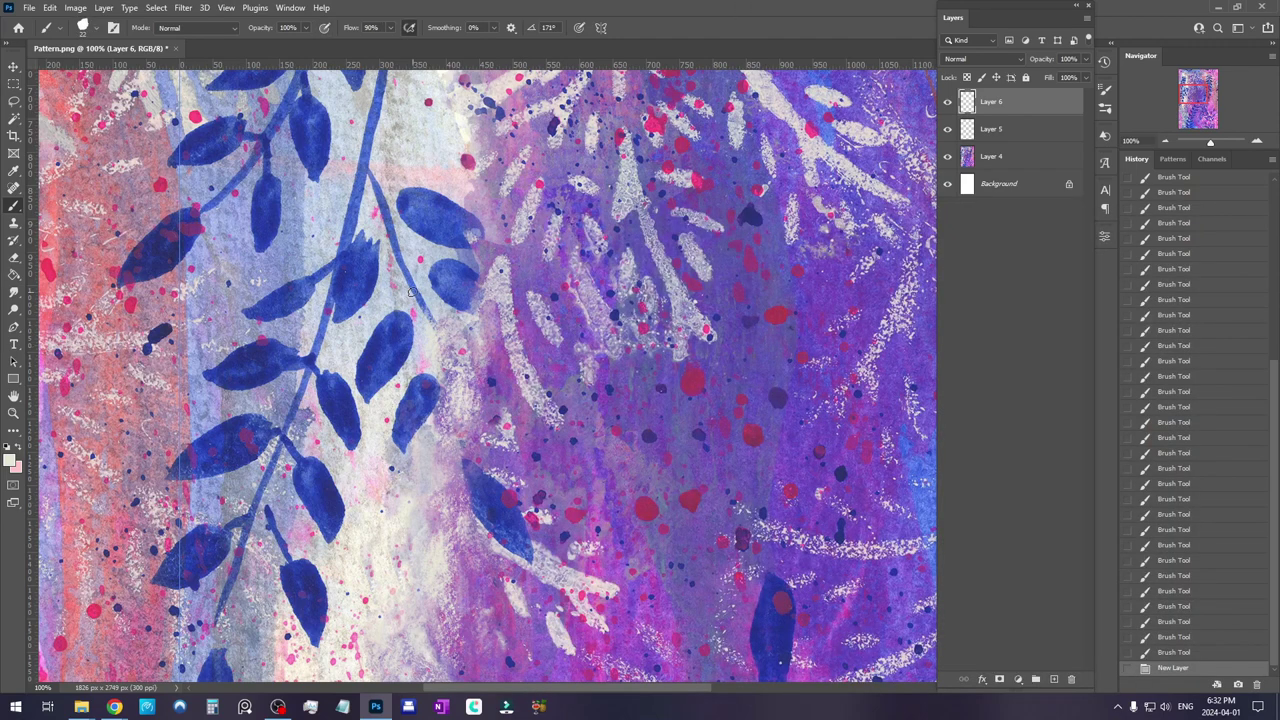
{"action": "key", "text": "alt"}
{"action": "left_click", "coordinate": [413, 276], "text": "alt"}
Paint a blue stem continuing the cut-off branch down to the isolated leaf beside the white strip
{"action": "mouse_move", "coordinate": [433, 337]}
{"action": "left_mouse_down"}
{"action": "mouse_move", "coordinate": [470, 467]}
{"action": "mouse_move", "coordinate": [463, 455]}
{"action": "left_mouse_up"}
{"action": "left_click_drag", "start_coordinate": [454, 400], "coordinate": [461, 440]}
{"action": "left_click_drag", "start_coordinate": [447, 364], "coordinate": [452, 390]}
{"action": "left_click_drag", "start_coordinate": [446, 362], "coordinate": [464, 448]}
{"action": "left_click_drag", "start_coordinate": [462, 444], "coordinate": [478, 494]}
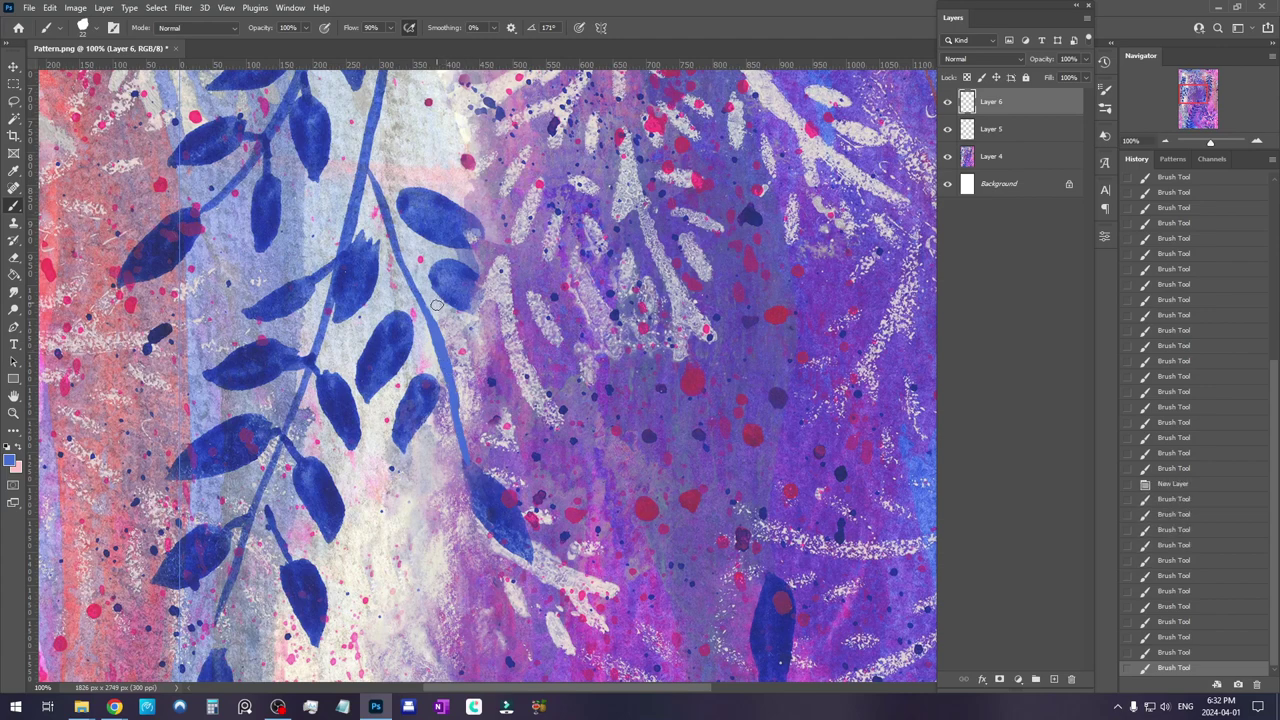
{"action": "left_click", "coordinate": [455, 405]}
{"action": "left_click", "coordinate": [454, 399]}
Sample dark blue from the neighbouring branch and add a new layer clipped to the painted stem
{"action": "left_click", "coordinate": [1257, 141]}
{"action": "left_click_drag", "start_coordinate": [330, 342], "coordinate": [463, 294]}
{"action": "left_click_drag", "start_coordinate": [535, 244], "coordinate": [583, 274]}
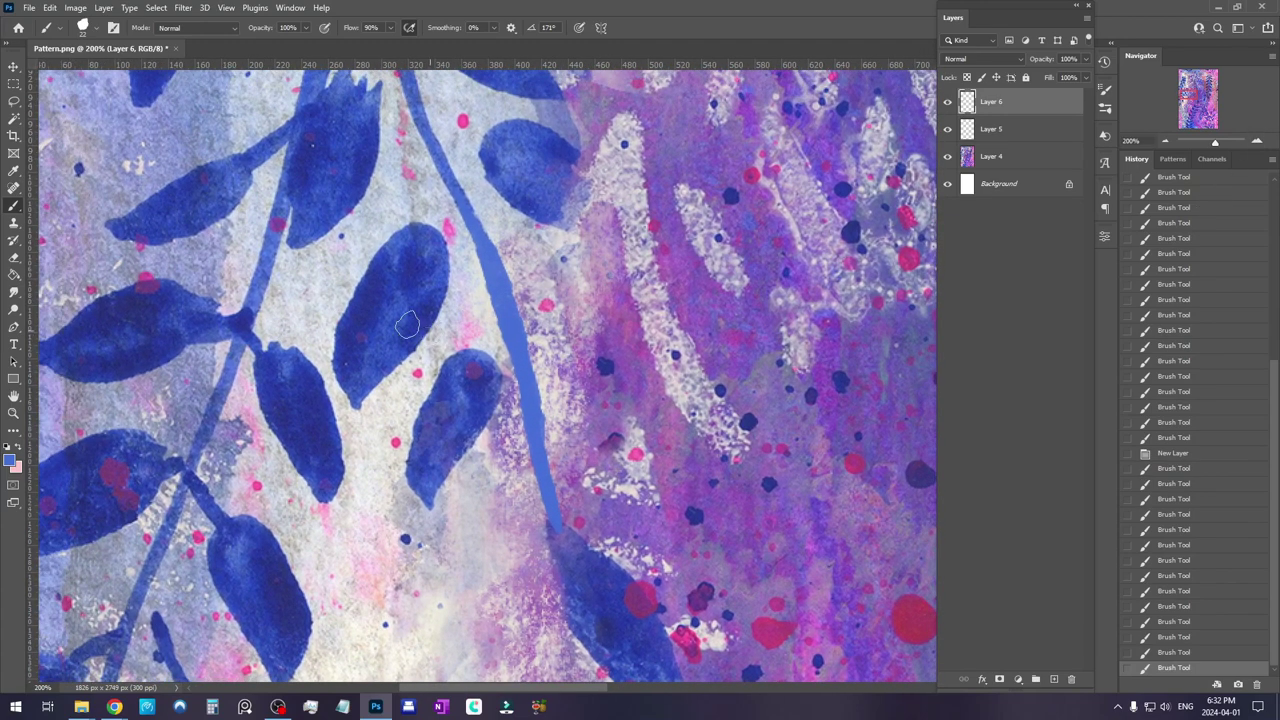
{"action": "left_click", "coordinate": [244, 350]}
{"action": "left_click", "coordinate": [1055, 680]}
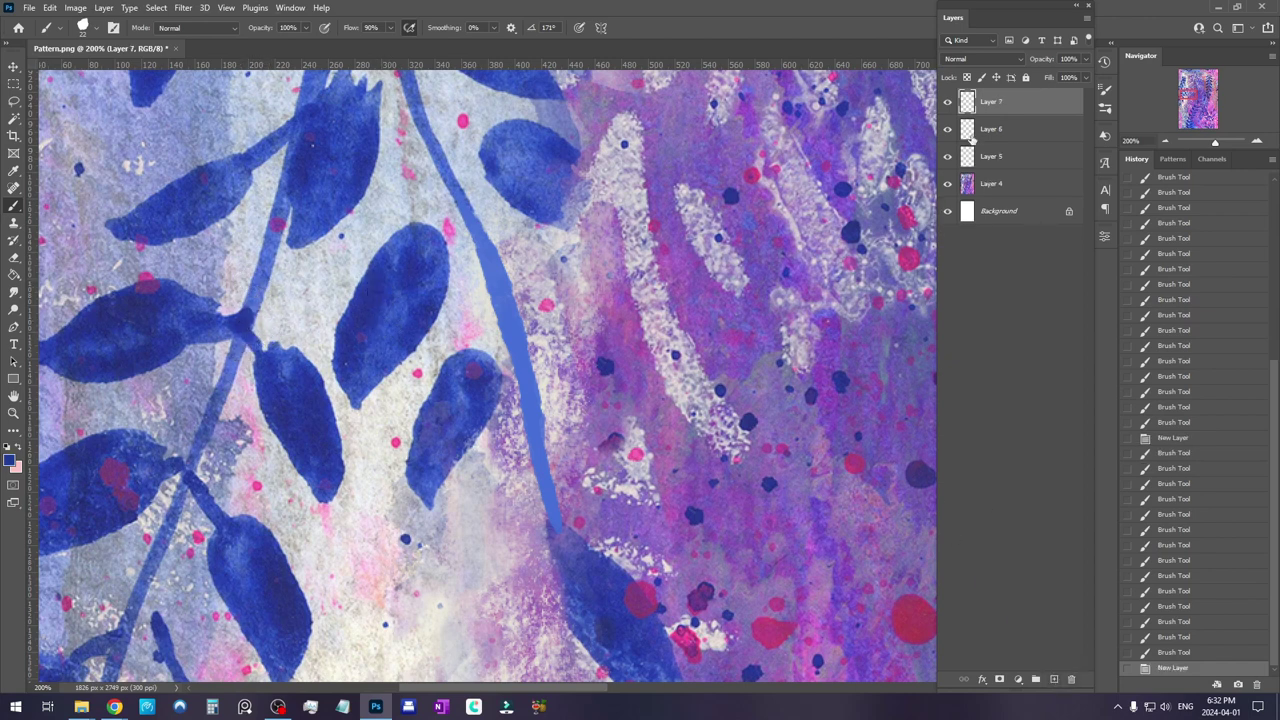
{"action": "right_click", "coordinate": [1028, 114]}
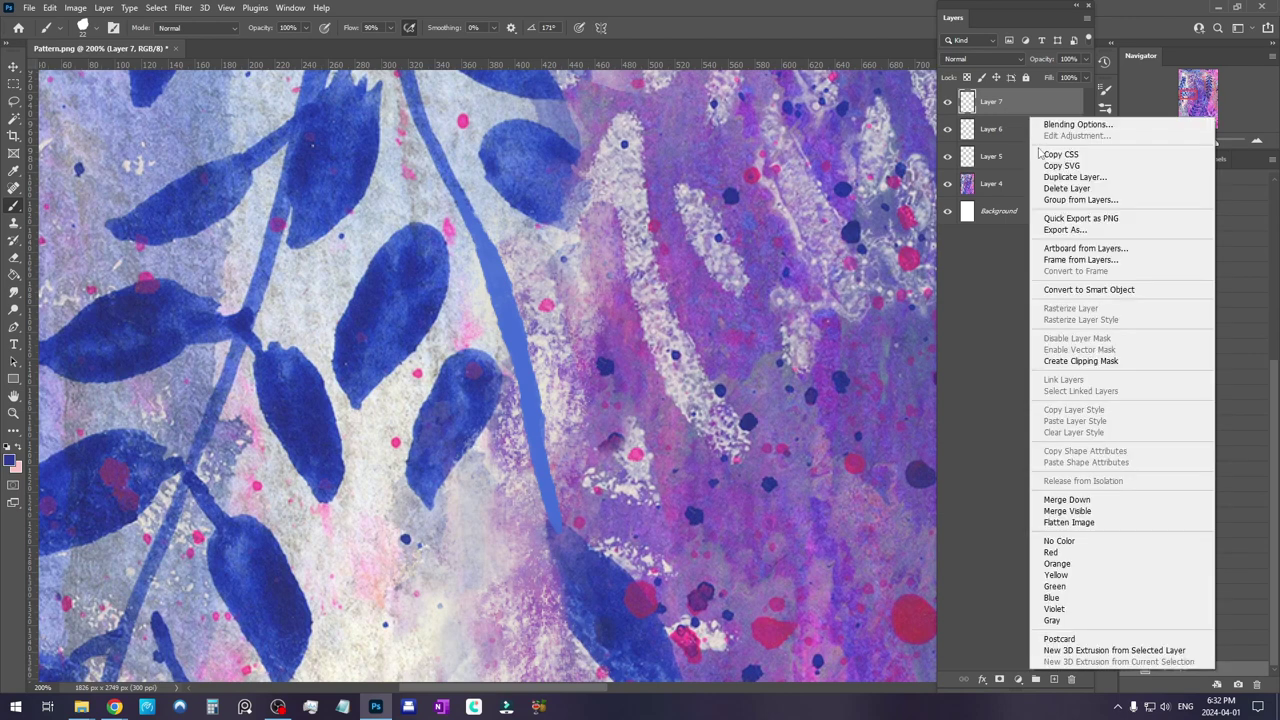
{"action": "left_click", "coordinate": [1110, 361]}
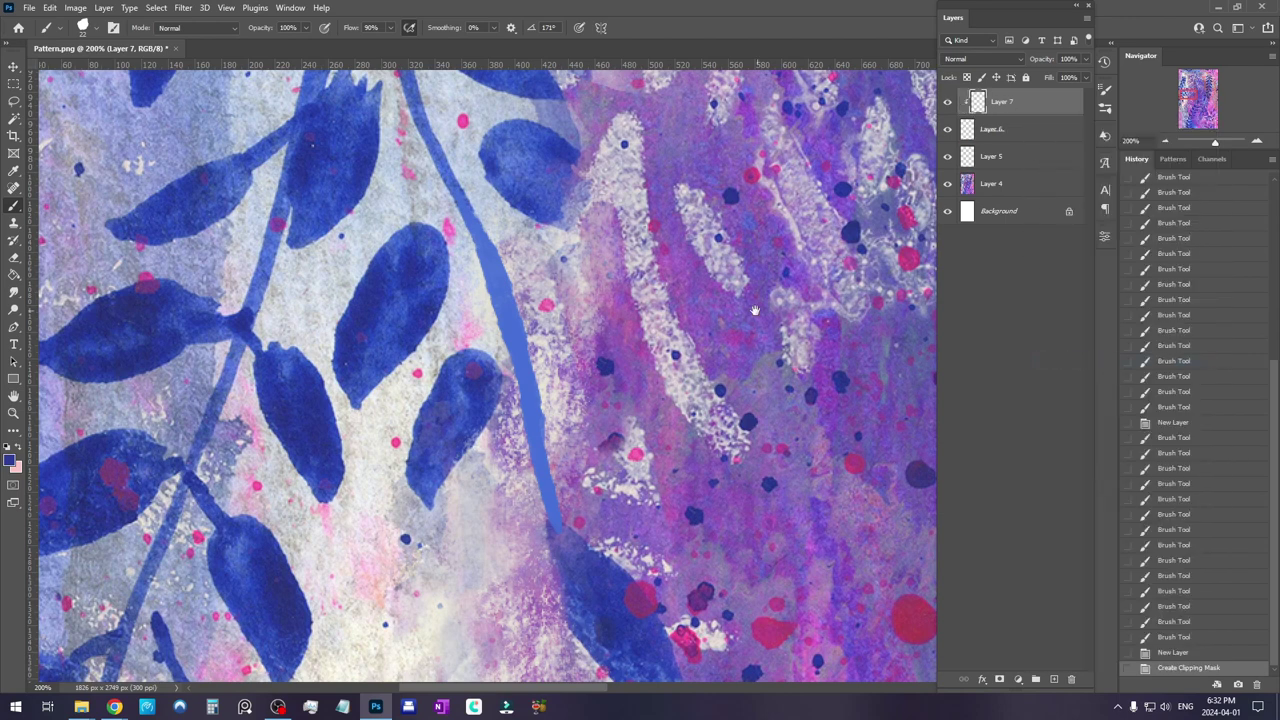
Paint dark blue shading along the new stem on the clipped layer, leaving some lighter patches
{"action": "mouse_move", "coordinate": [474, 371]}
{"action": "left_mouse_down"}
{"action": "mouse_move", "coordinate": [580, 570]}
{"action": "mouse_move", "coordinate": [558, 529]}
{"action": "mouse_move", "coordinate": [560, 480]}
{"action": "left_mouse_up"}
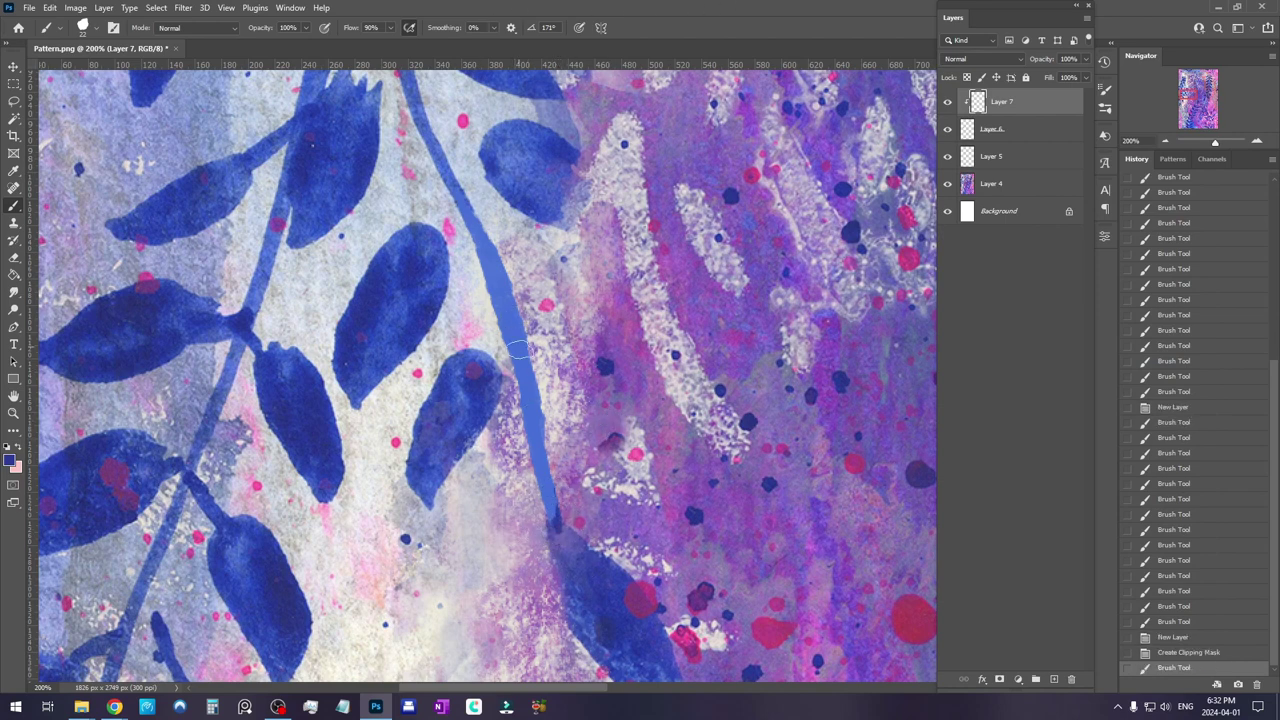
{"action": "left_click_drag", "start_coordinate": [517, 292], "coordinate": [543, 432]}
{"action": "left_click_drag", "start_coordinate": [540, 422], "coordinate": [552, 517]}
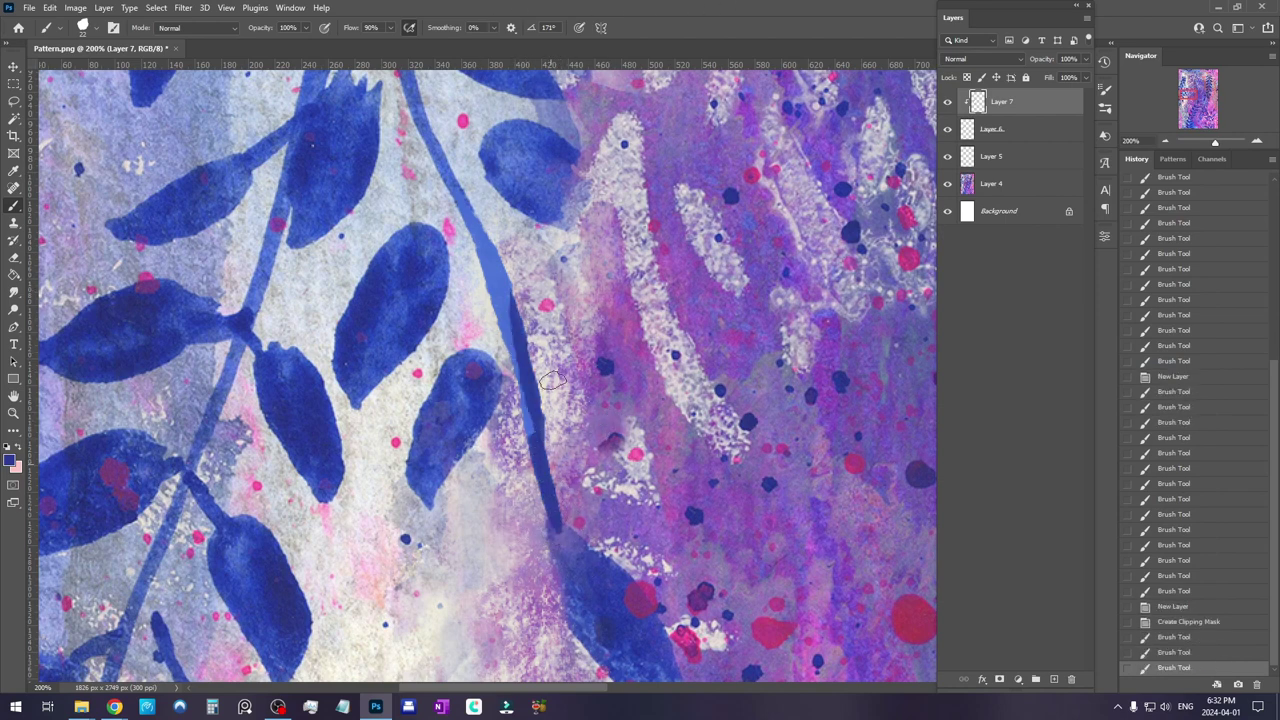
{"action": "left_click_drag", "start_coordinate": [550, 316], "coordinate": [564, 473]}
{"action": "mouse_move", "coordinate": [502, 369]}
{"action": "left_mouse_down"}
{"action": "mouse_move", "coordinate": [495, 385]}
{"action": "mouse_move", "coordinate": [520, 430]}
{"action": "left_mouse_up"}
{"action": "left_click_drag", "start_coordinate": [561, 384], "coordinate": [551, 254]}
{"action": "left_click_drag", "start_coordinate": [518, 358], "coordinate": [510, 424]}
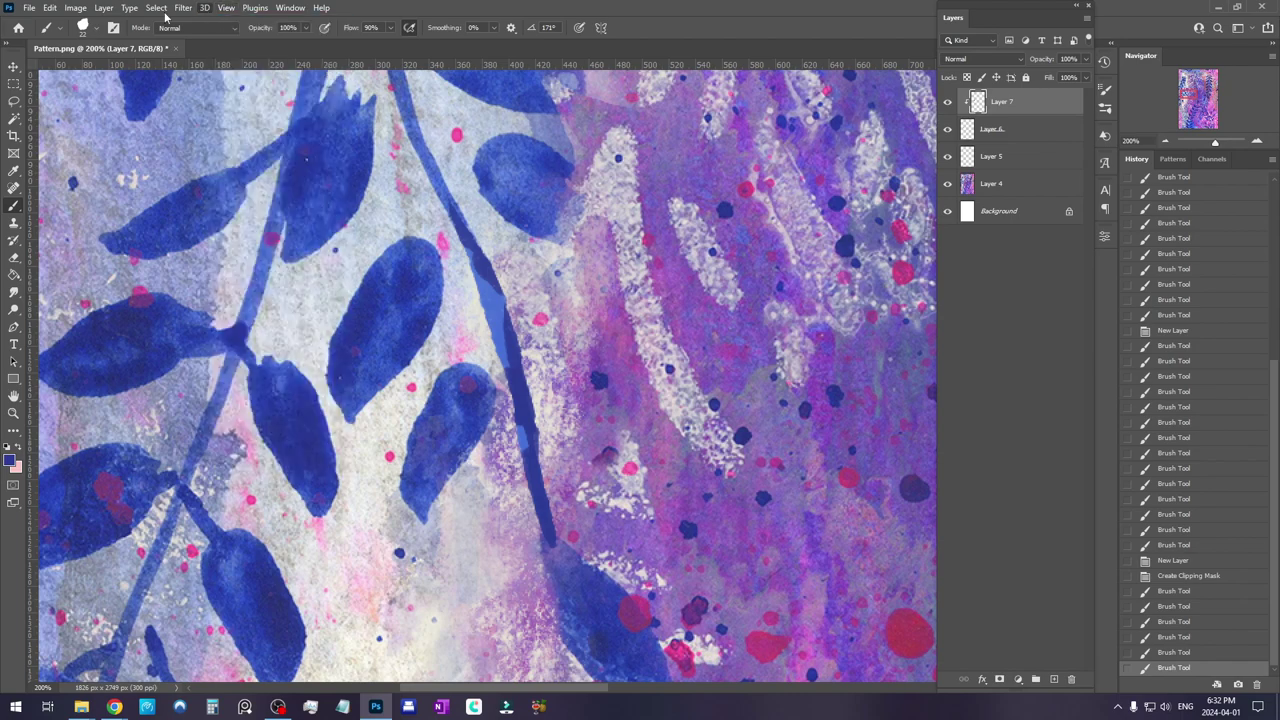
Apply a Gaussian Blur with a 4.2-pixel radius to the stem's shading layer
{"action": "left_click", "coordinate": [129, 8]}
{"action": "mouse_move", "coordinate": [186, 9]}
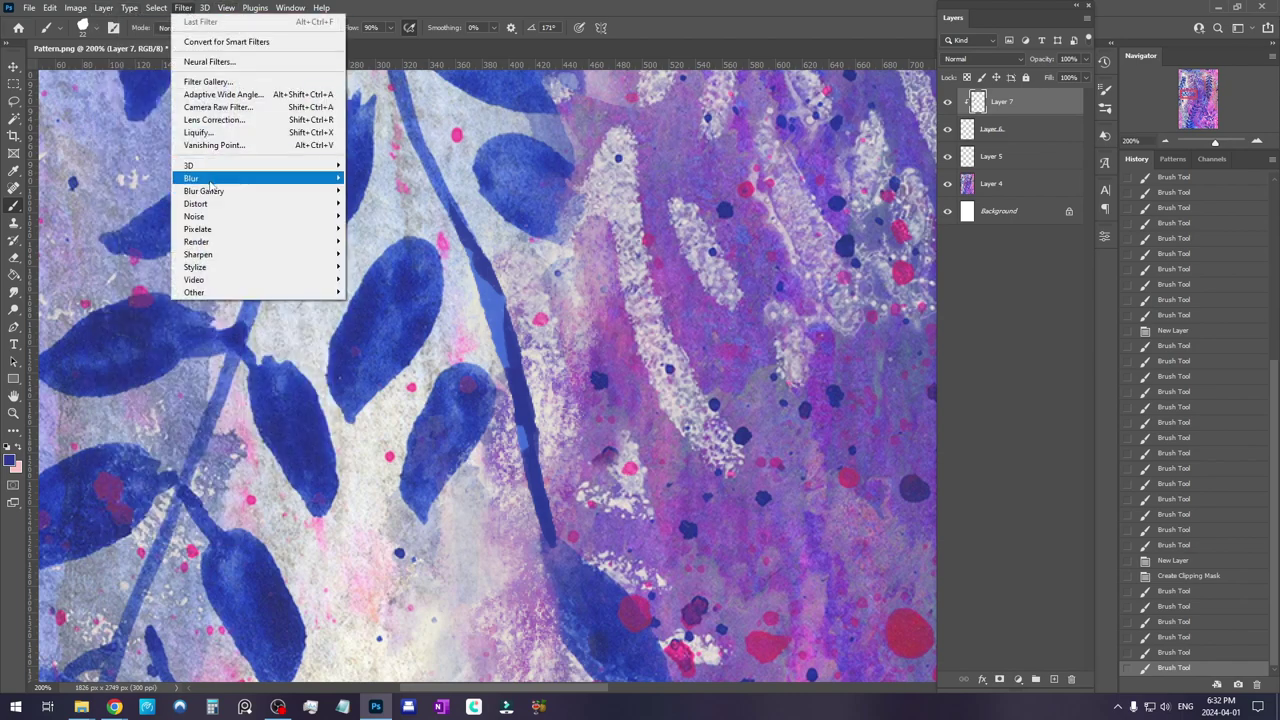
{"action": "mouse_move", "coordinate": [210, 180]}
{"action": "left_click", "coordinate": [398, 231]}
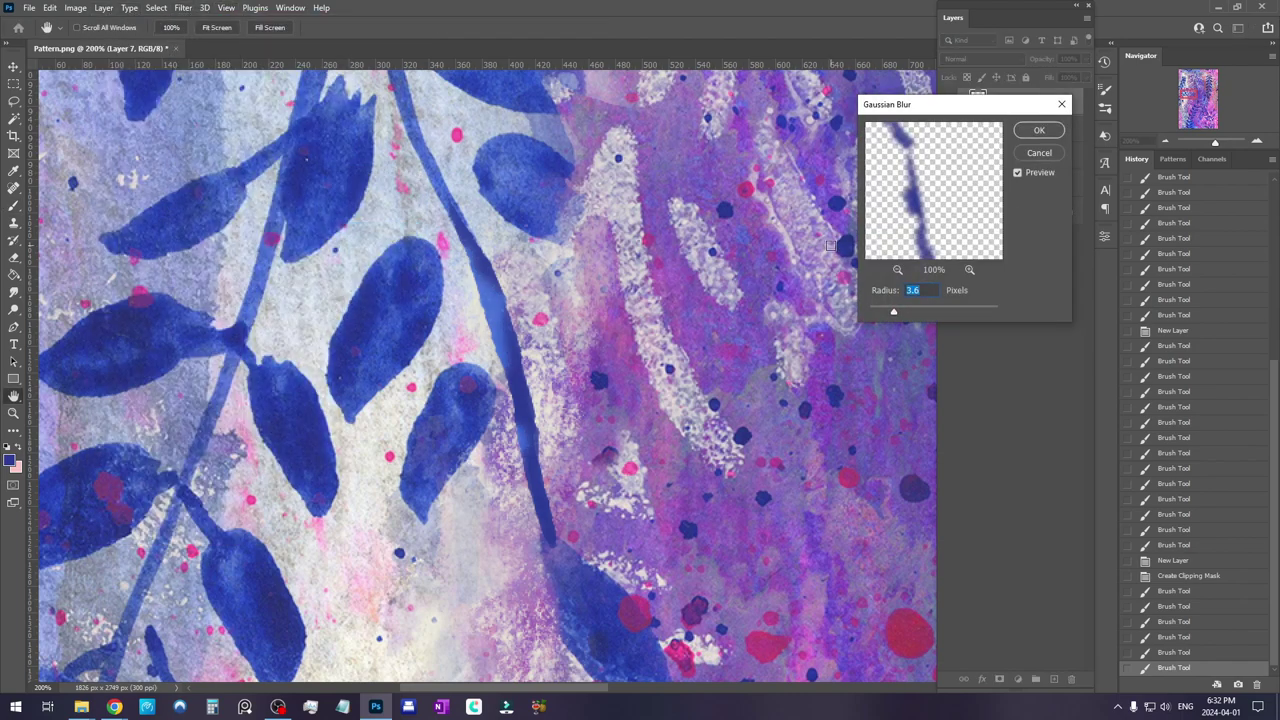
{"action": "left_click", "coordinate": [899, 312]}
{"action": "left_click", "coordinate": [1039, 130]}
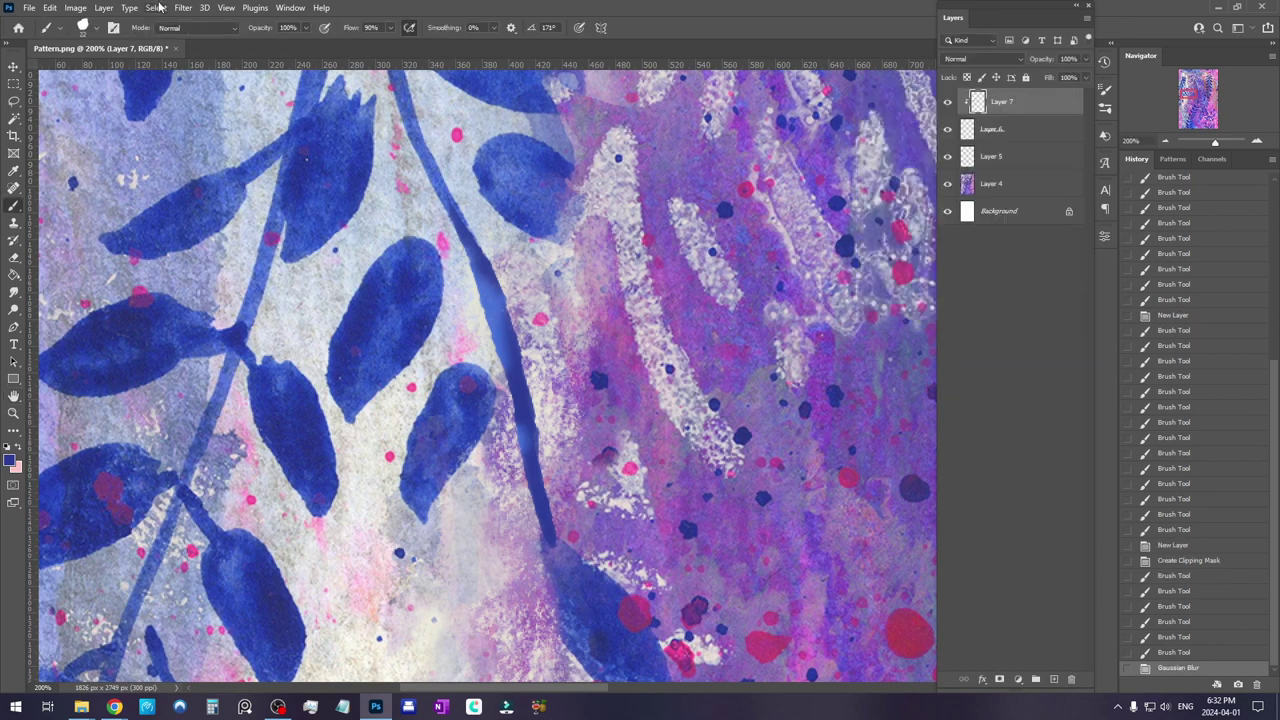
Add 7.73% uniform monochromatic noise to the stem shading and merge it down into the stem layer
{"action": "left_click", "coordinate": [183, 7]}
{"action": "mouse_move", "coordinate": [205, 218]}
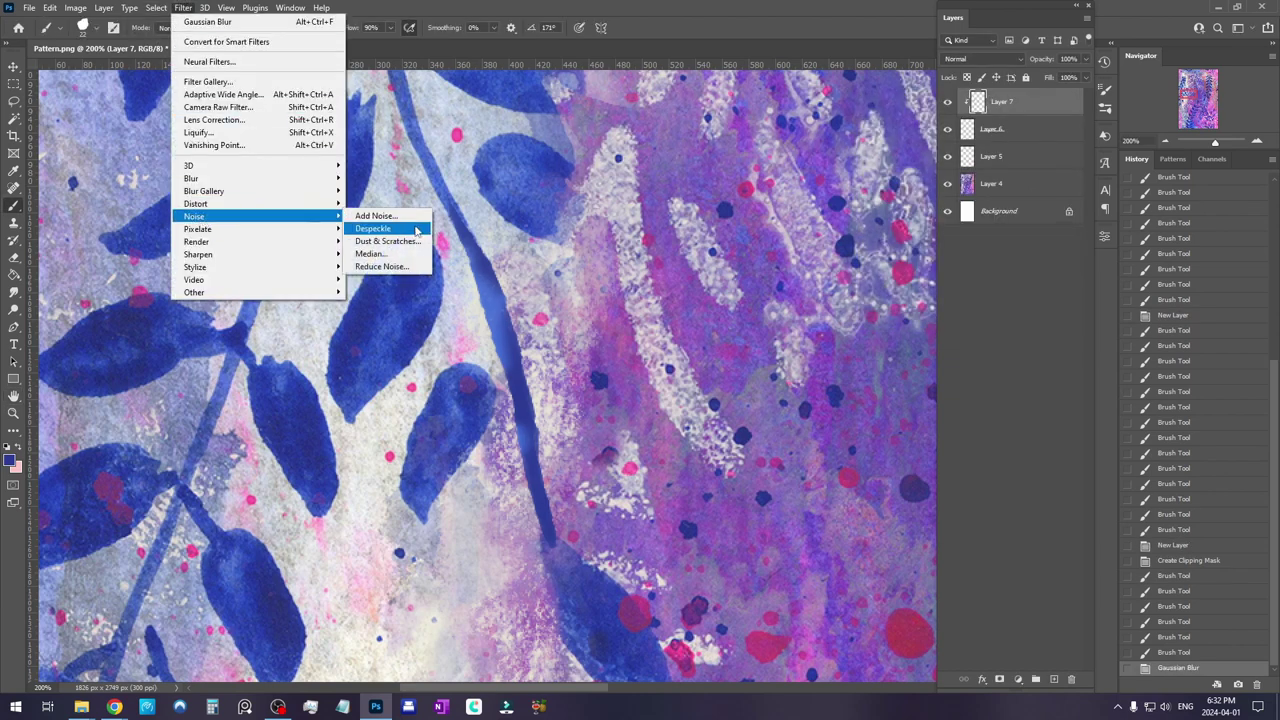
{"action": "left_click", "coordinate": [378, 216]}
{"action": "left_click_drag", "start_coordinate": [636, 128], "coordinate": [701, 120]}
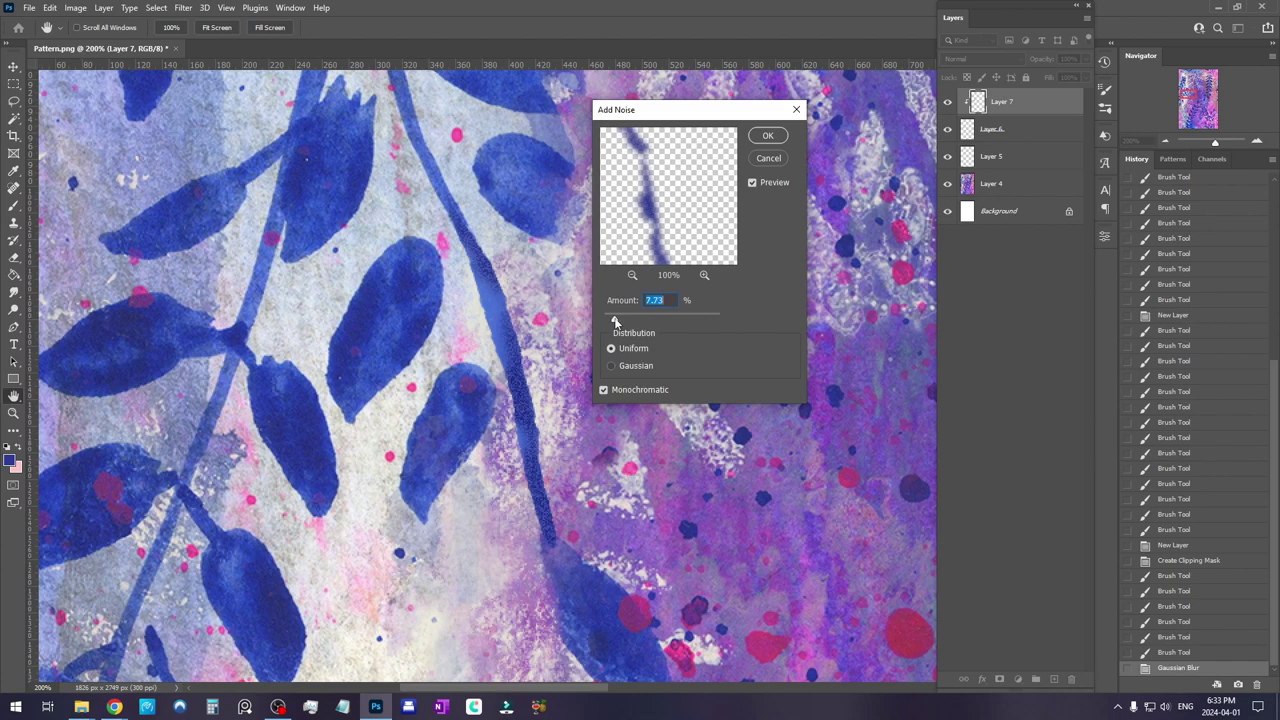
{"action": "left_click", "coordinate": [779, 134]}
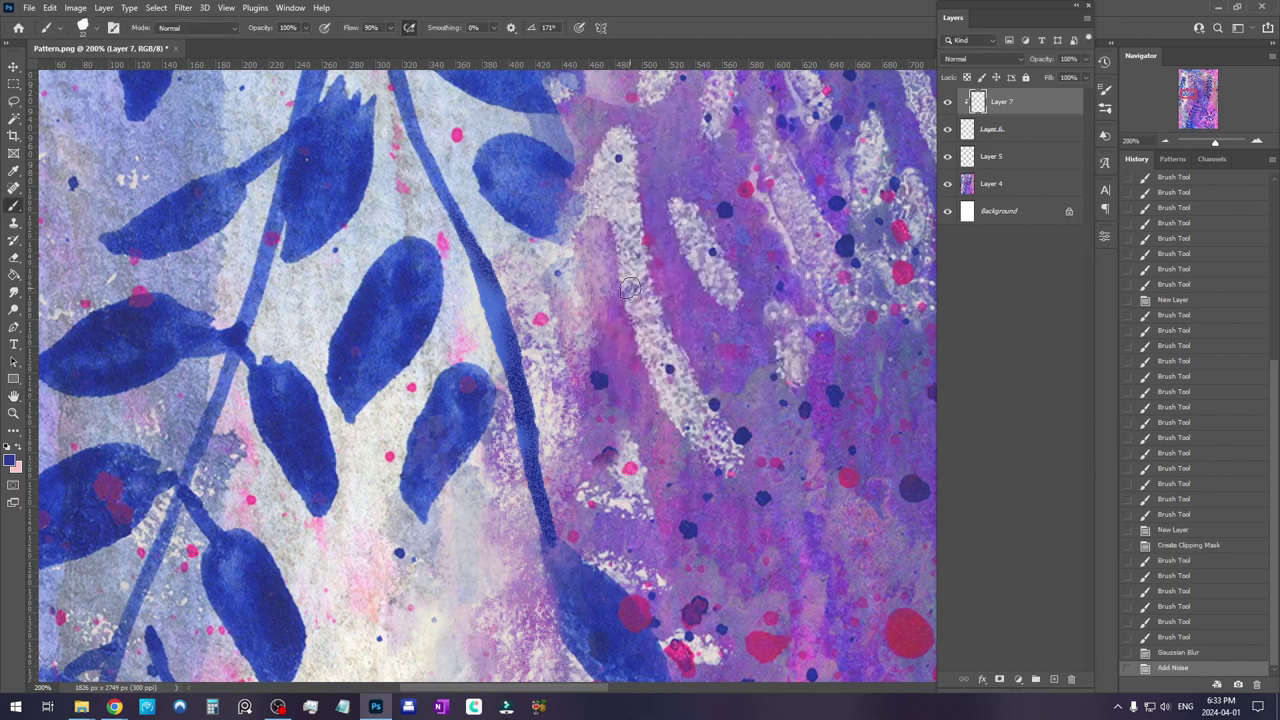
{"action": "key", "text": "ctrl+e"}
Create another new layer for the leaves and reduce the brush size to 17 px
{"action": "key", "text": "ctrl+shift+alt+n"}
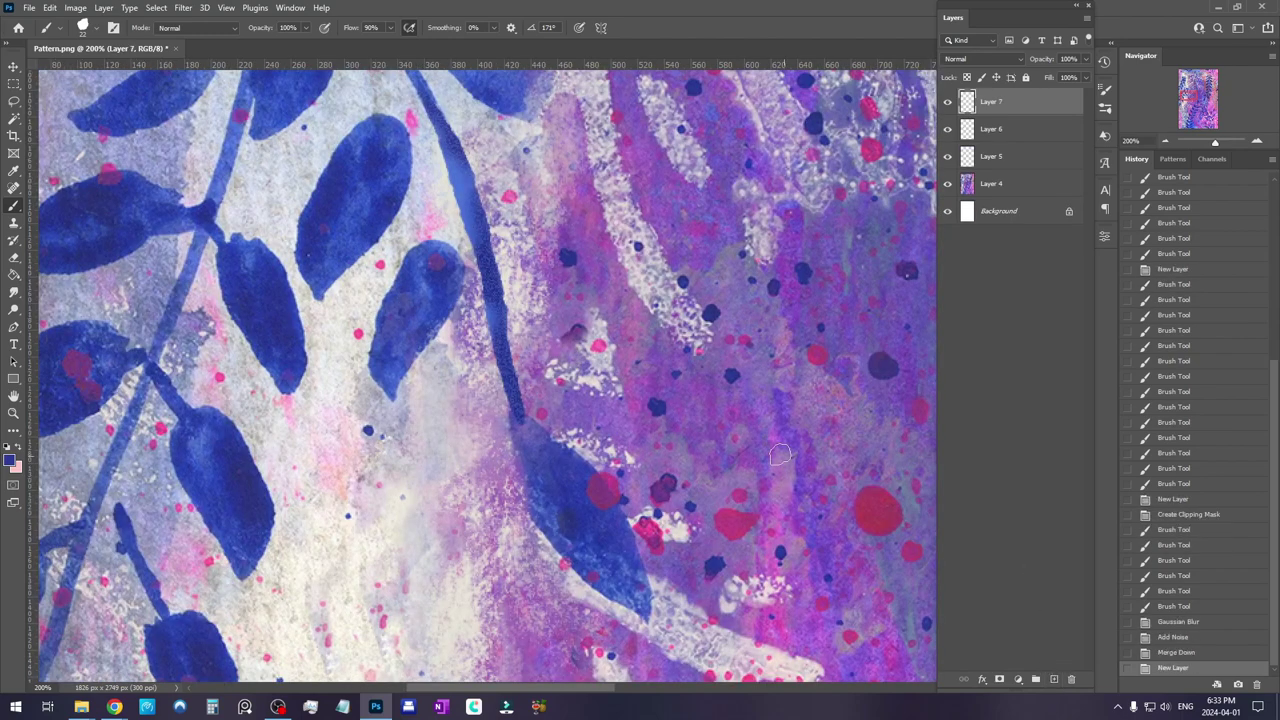
{"action": "right_click", "coordinate": [553, 307]}
{"action": "left_click_drag", "start_coordinate": [618, 241], "coordinate": [615, 241]}
{"action": "left_click", "coordinate": [791, 6]}
Paint over the faded leaf at the branch's tip and add stalks joining the nearby leaves to the branch
{"action": "left_click_drag", "start_coordinate": [518, 430], "coordinate": [540, 512]}
{"action": "left_click_drag", "start_coordinate": [470, 280], "coordinate": [514, 470]}
{"action": "left_click_drag", "start_coordinate": [545, 370], "coordinate": [534, 418]}
{"action": "left_click_drag", "start_coordinate": [500, 340], "coordinate": [515, 410]}
{"action": "left_click_drag", "start_coordinate": [478, 266], "coordinate": [505, 278]}
{"action": "left_click_drag", "start_coordinate": [410, 109], "coordinate": [478, 130]}
{"action": "mouse_move", "coordinate": [484, 163]}
{"action": "left_mouse_down"}
{"action": "mouse_move", "coordinate": [437, 280]}
{"action": "mouse_move", "coordinate": [367, 171]}
{"action": "left_mouse_up"}
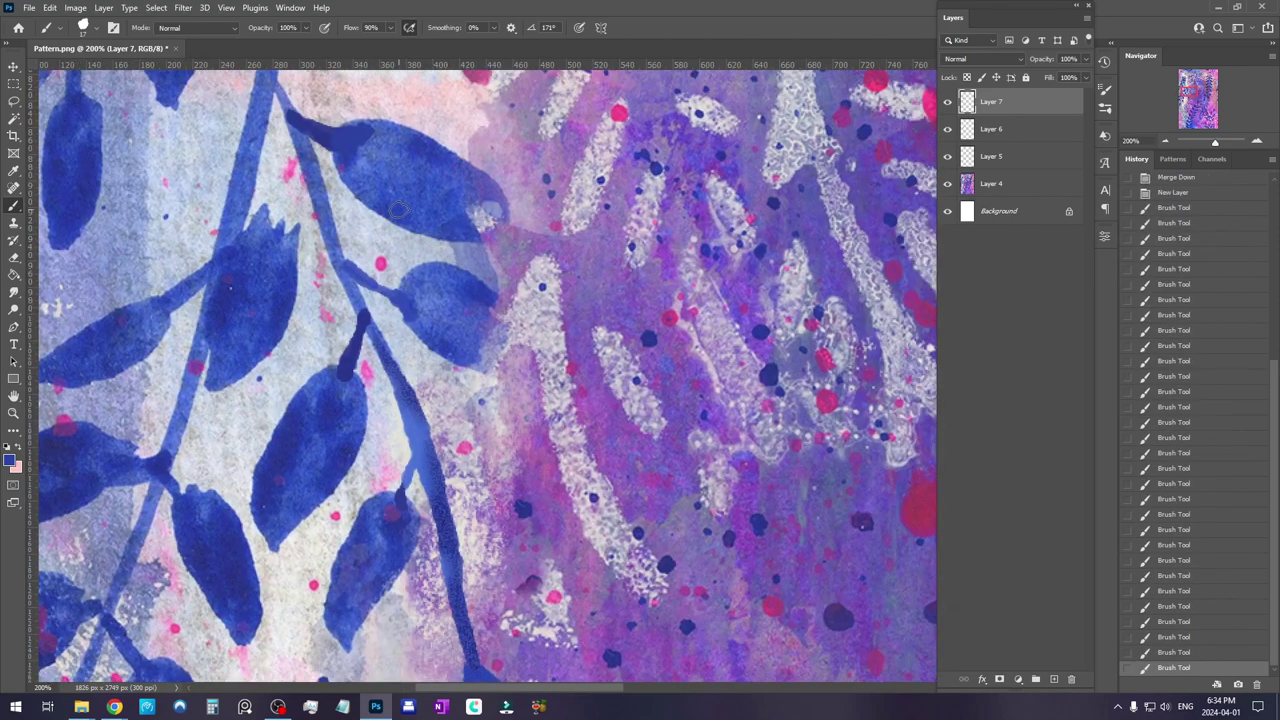
Sample the leaf blues, complete the cut-off leaf tips and paint additional leaves along the new branch
{"action": "left_click", "coordinate": [463, 231], "text": "alt"}
{"action": "mouse_move", "coordinate": [479, 212]}
{"action": "left_mouse_down"}
{"action": "mouse_move", "coordinate": [482, 232]}
{"action": "mouse_move", "coordinate": [494, 214]}
{"action": "mouse_move", "coordinate": [506, 232]}
{"action": "mouse_move", "coordinate": [500, 210]}
{"action": "mouse_move", "coordinate": [512, 220]}
{"action": "mouse_move", "coordinate": [483, 190]}
{"action": "mouse_move", "coordinate": [490, 171]}
{"action": "left_mouse_up"}
{"action": "left_click", "coordinate": [470, 173], "text": "alt"}
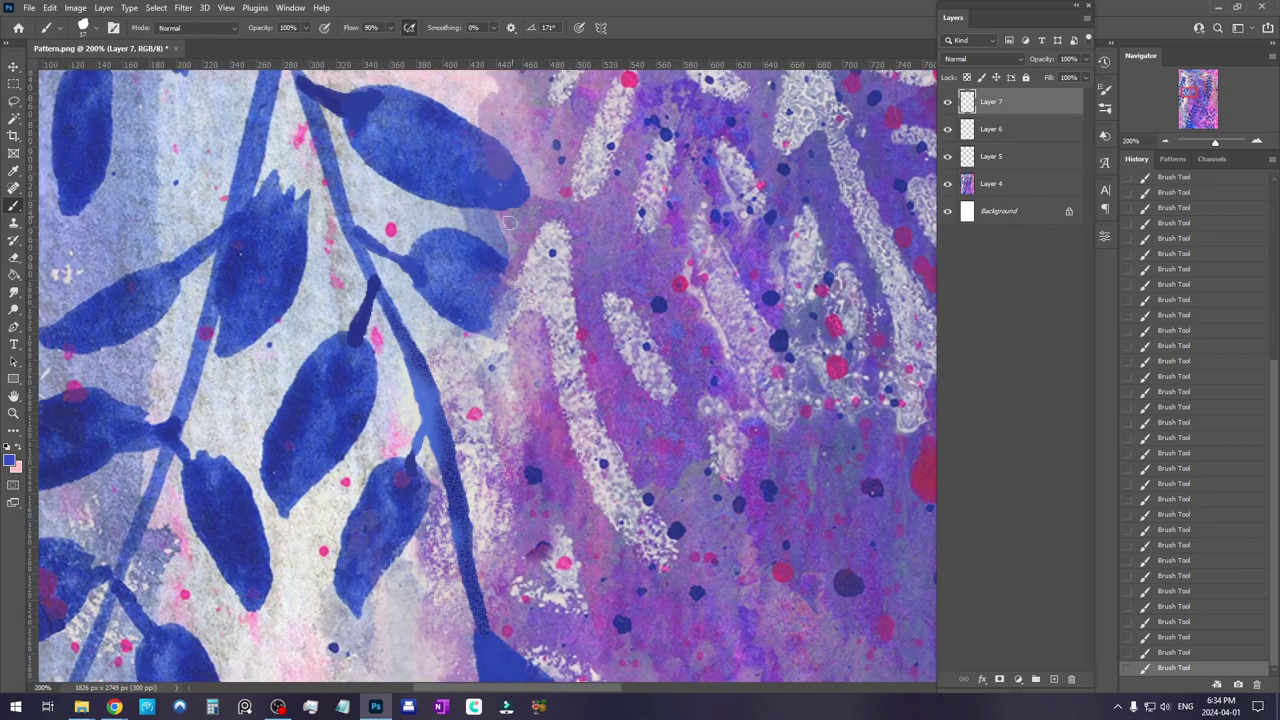
{"action": "left_click_drag", "start_coordinate": [480, 270], "coordinate": [560, 335]}
{"action": "scroll", "coordinate": [478, 242], "scroll_direction": "down", "scroll_amount": 1}
{"action": "left_click_drag", "start_coordinate": [454, 308], "coordinate": [484, 329]}
{"action": "left_click_drag", "start_coordinate": [478, 378], "coordinate": [525, 407]}
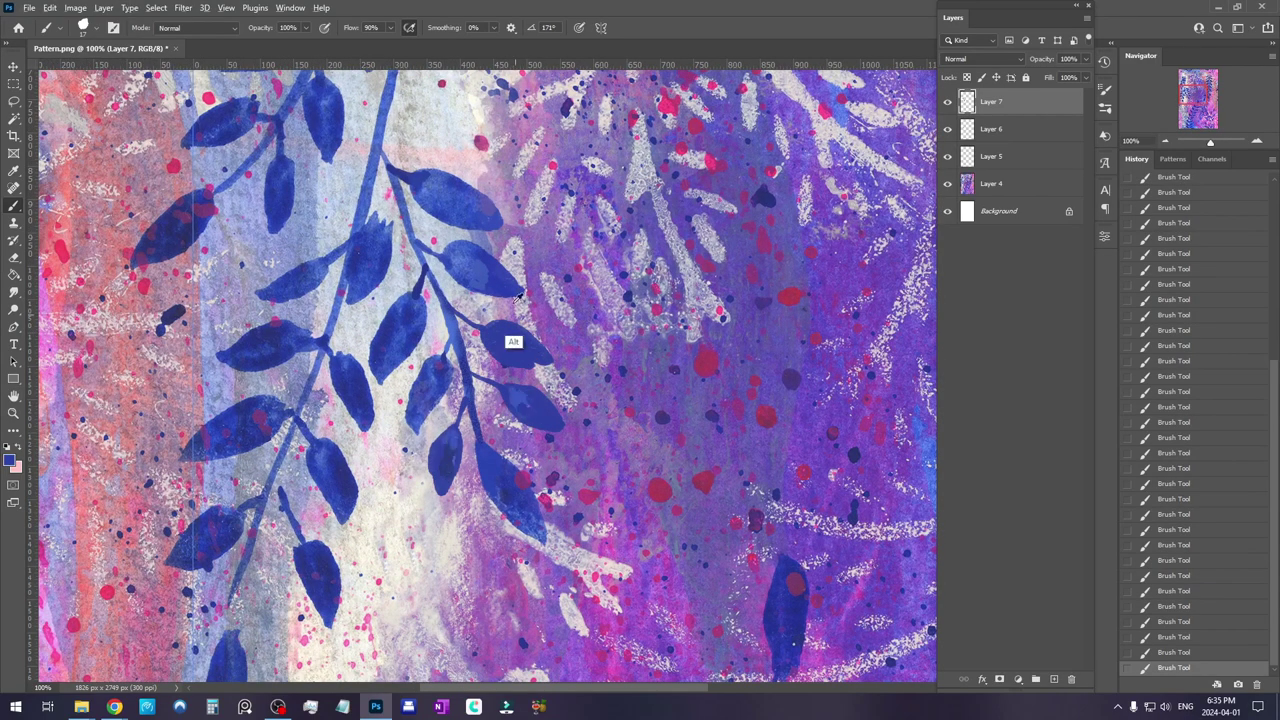
Sample dark blue for the leaf shading and apply a 4.2-pixel Gaussian Blur to the clipped shading layer
{"action": "left_click", "coordinate": [320, 557], "text": "alt"}
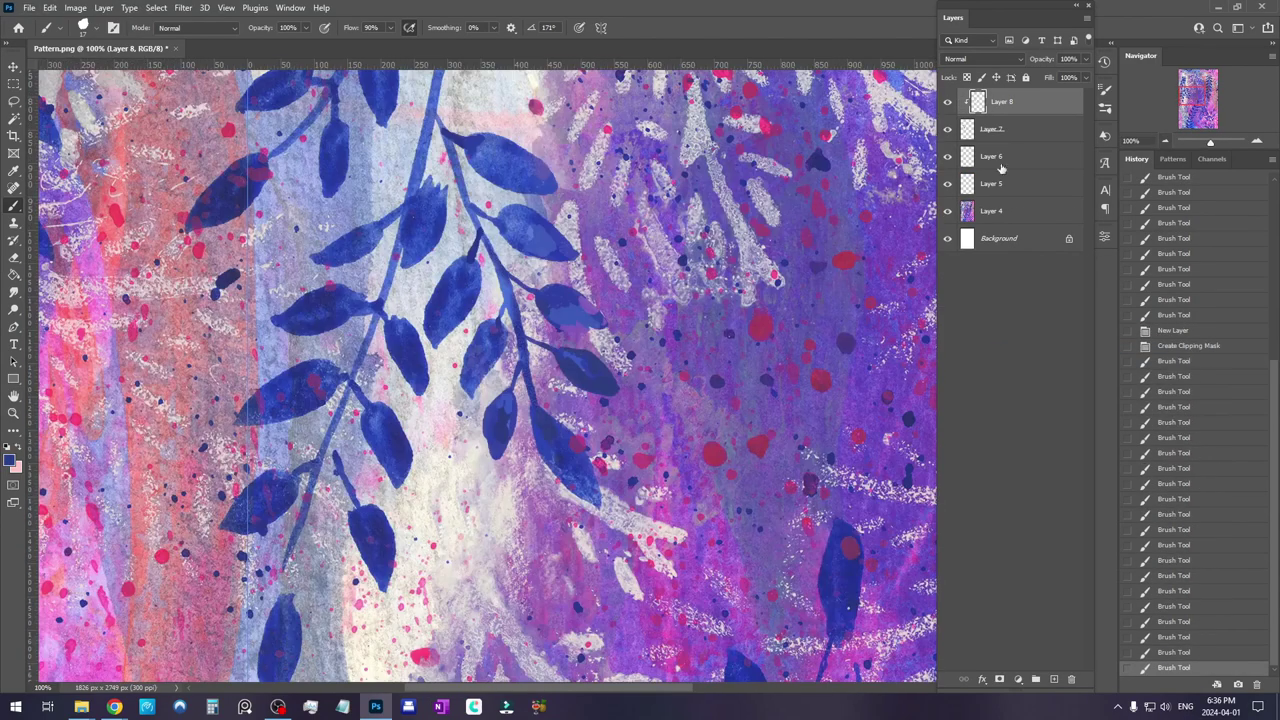
{"action": "left_click", "coordinate": [186, 8]}
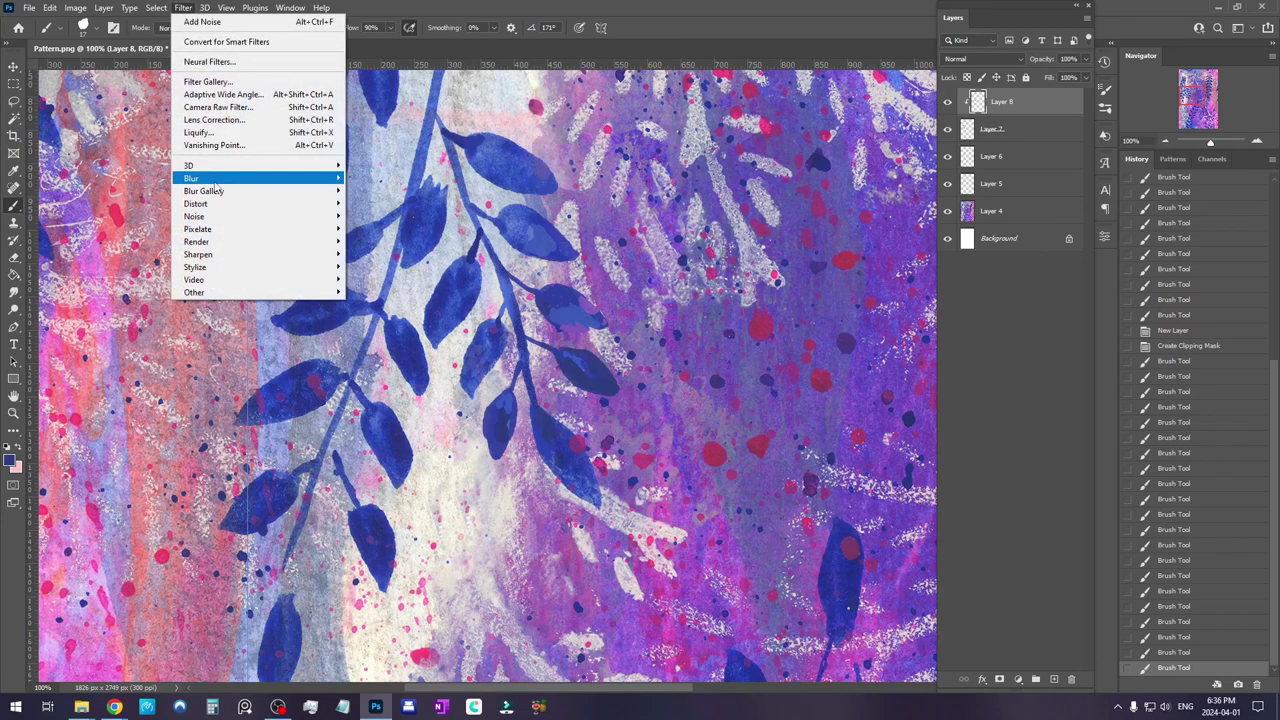
{"action": "mouse_move", "coordinate": [218, 180]}
{"action": "left_click", "coordinate": [380, 229]}
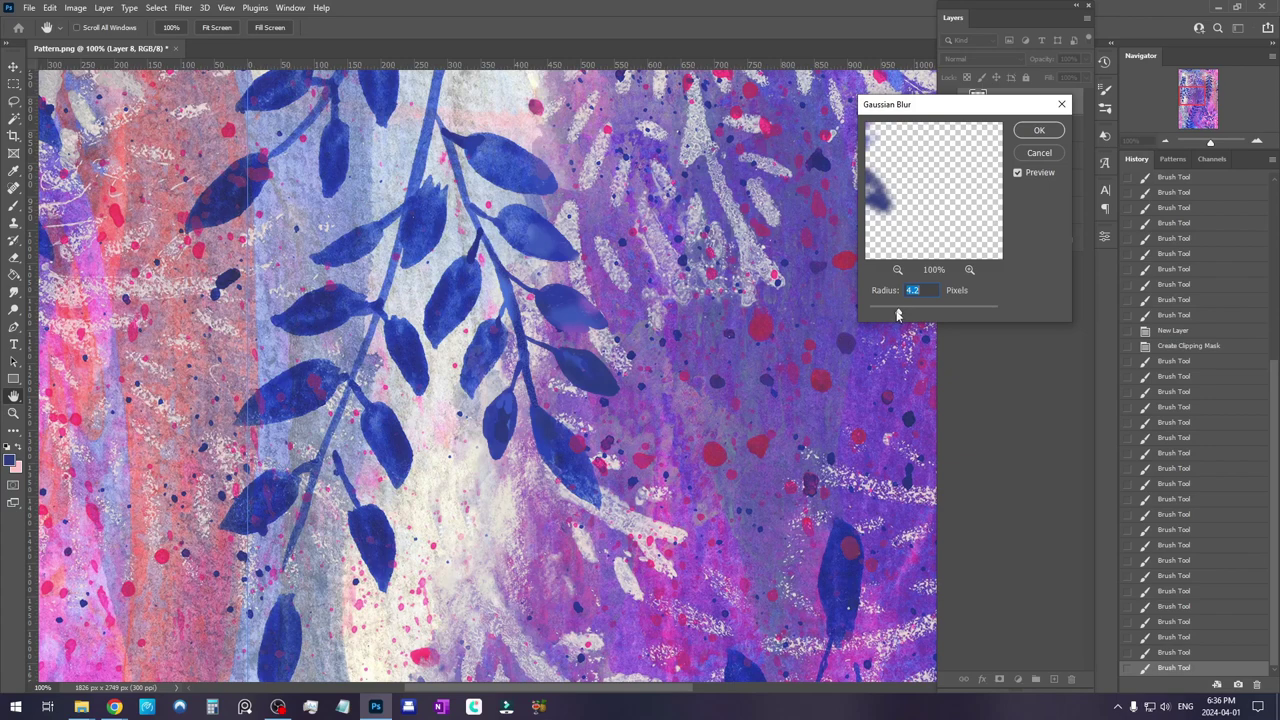
{"action": "left_click", "coordinate": [1036, 135]}
Add 7.73% uniform monochromatic noise to the clipped leaf-shading layer
{"action": "left_click", "coordinate": [184, 8]}
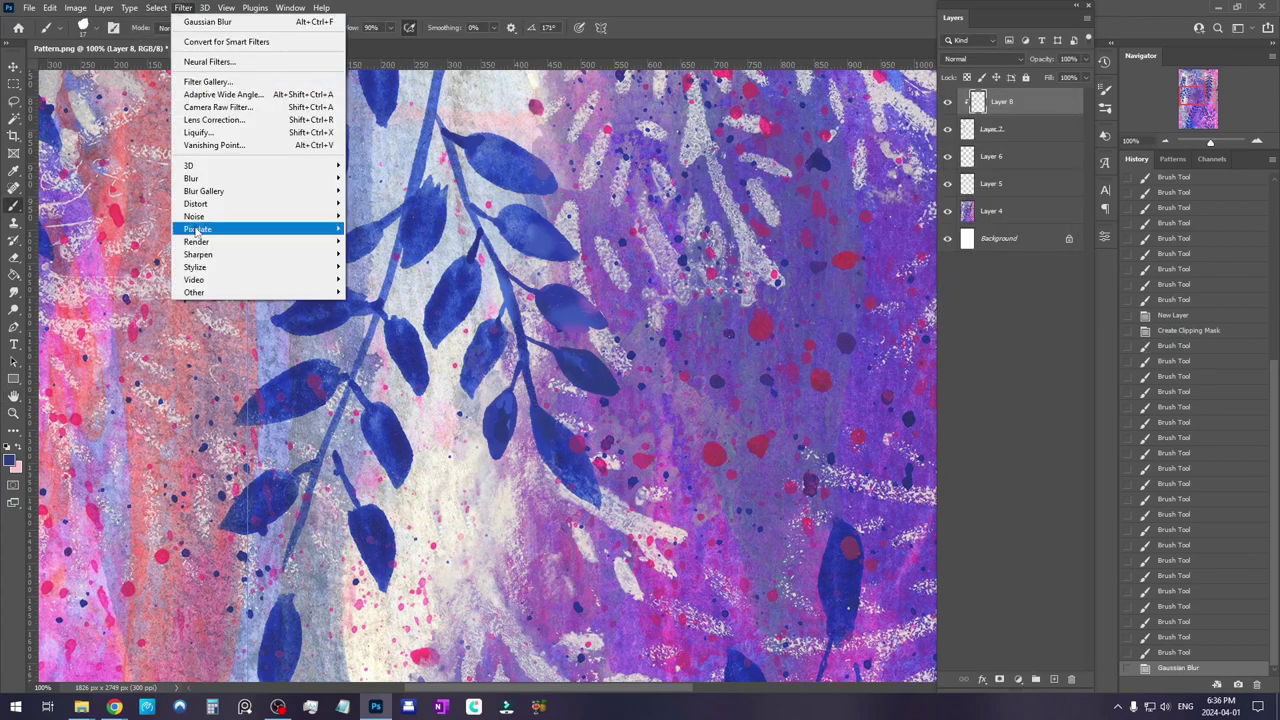
{"action": "mouse_move", "coordinate": [265, 217]}
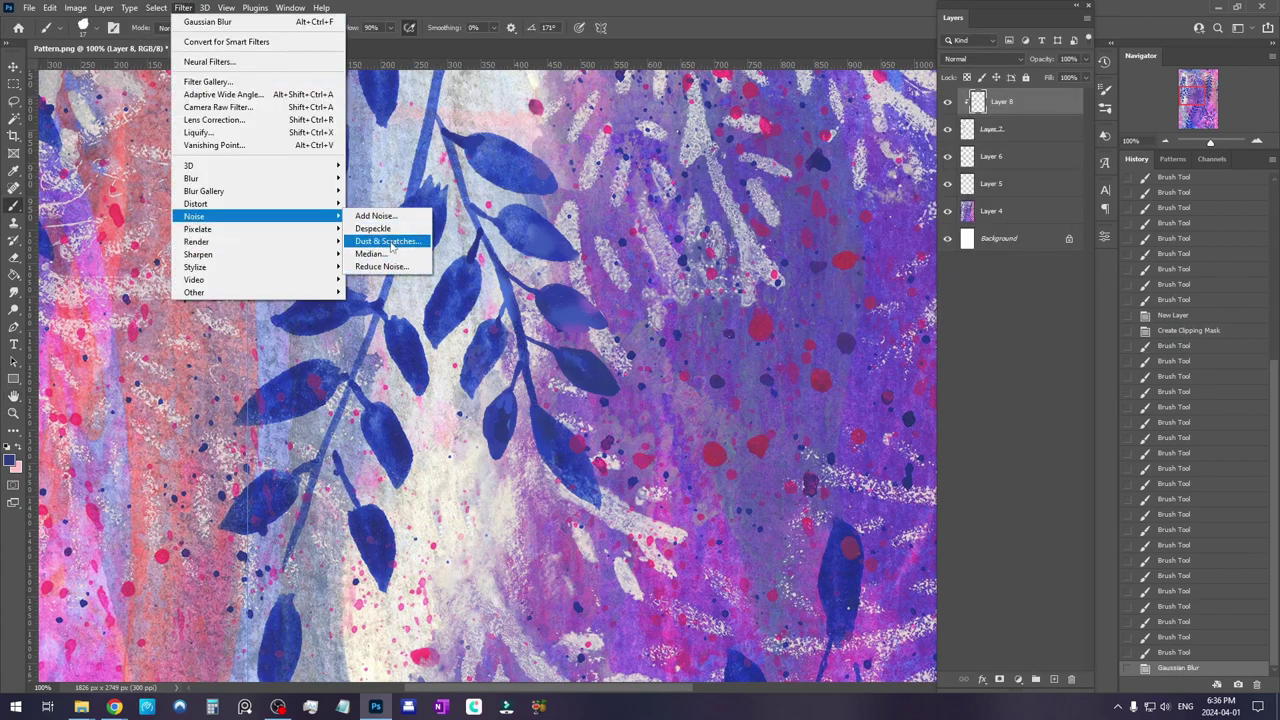
{"action": "left_click", "coordinate": [376, 216]}
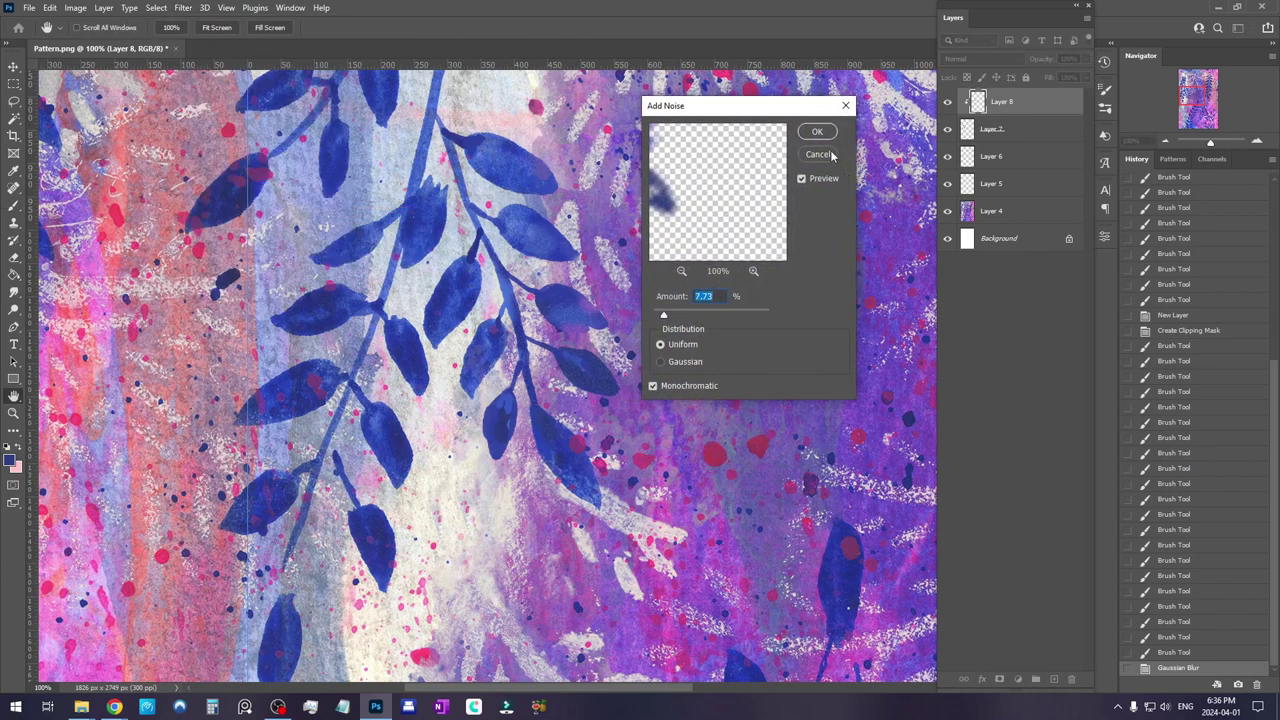
{"action": "left_click", "coordinate": [825, 137]}
Compare the leaves with and without the shading layer and set its opacity to 58%
{"action": "left_click", "coordinate": [947, 103]}
{"action": "left_click", "coordinate": [947, 103]}
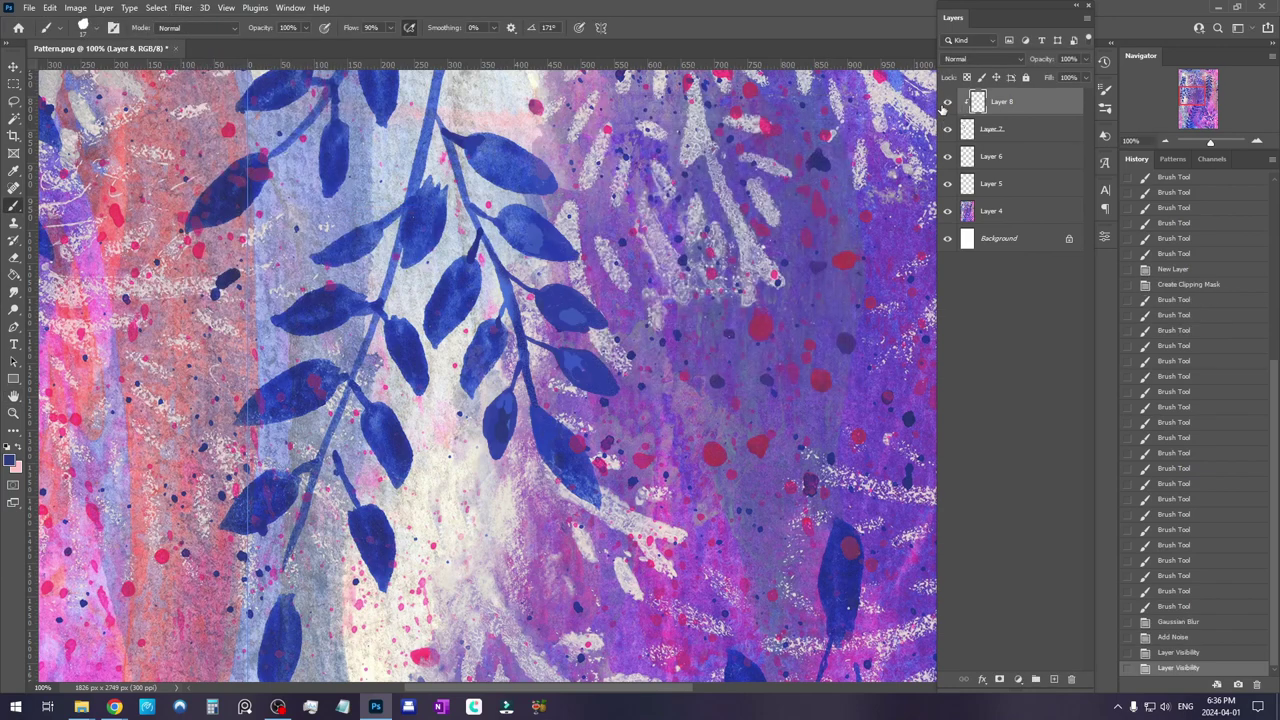
{"action": "left_click_drag", "start_coordinate": [1065, 79], "coordinate": [1063, 78]}
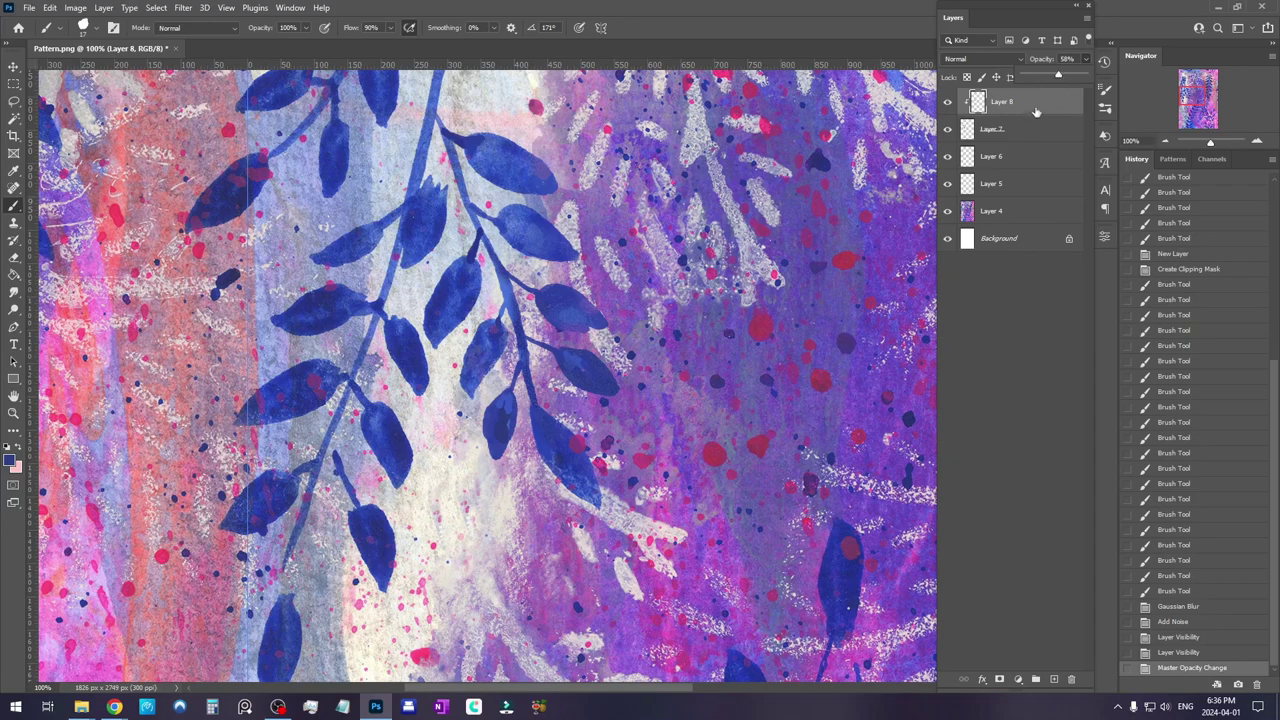
Inspect the repainted branch across the tiled pattern and look for remaining cut-off stems and visible seams
{"action": "left_click", "coordinate": [1164, 142]}
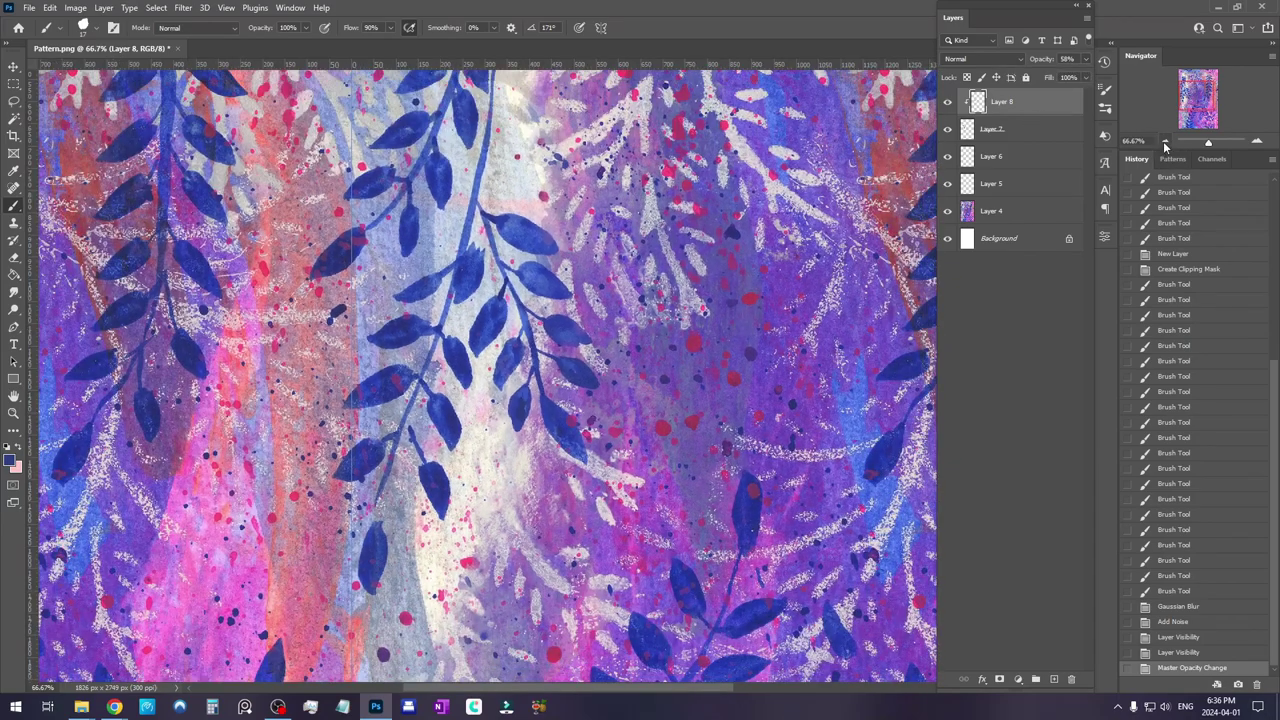
{"action": "left_click", "coordinate": [1164, 142]}
{"action": "left_click_drag", "start_coordinate": [850, 334], "coordinate": [683, 281]}
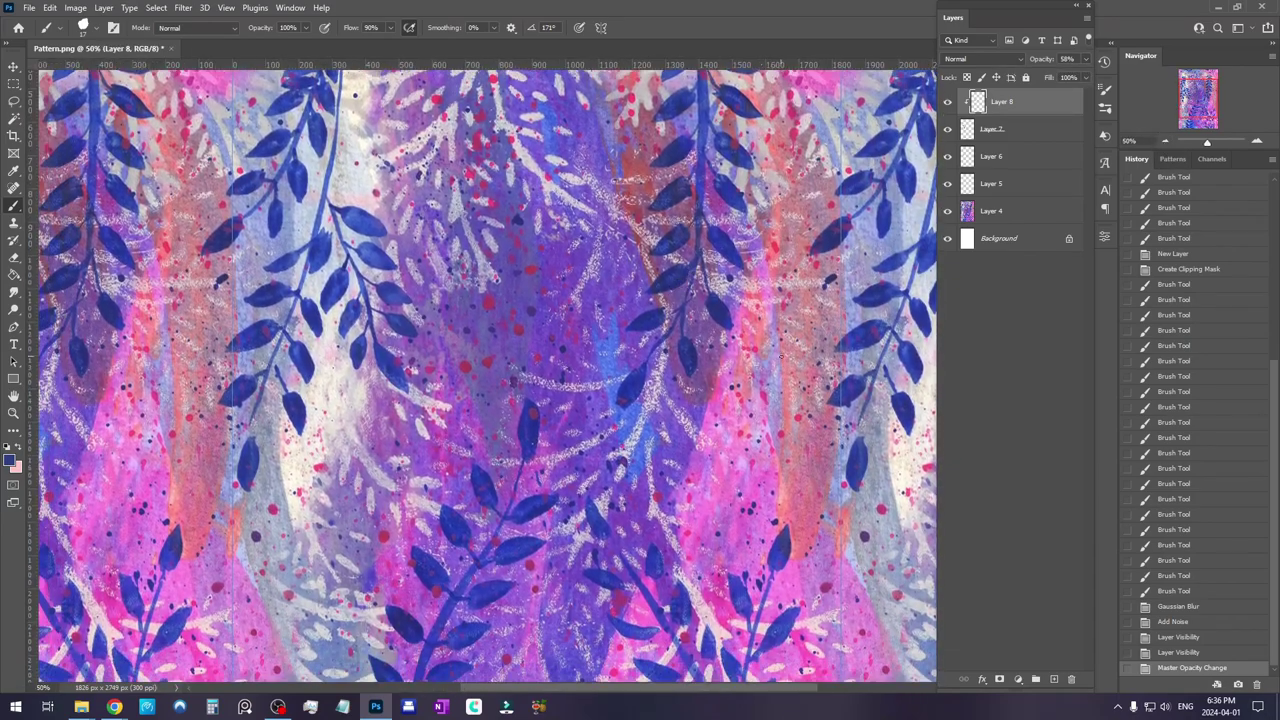
{"action": "left_click_drag", "start_coordinate": [538, 355], "coordinate": [574, 351]}
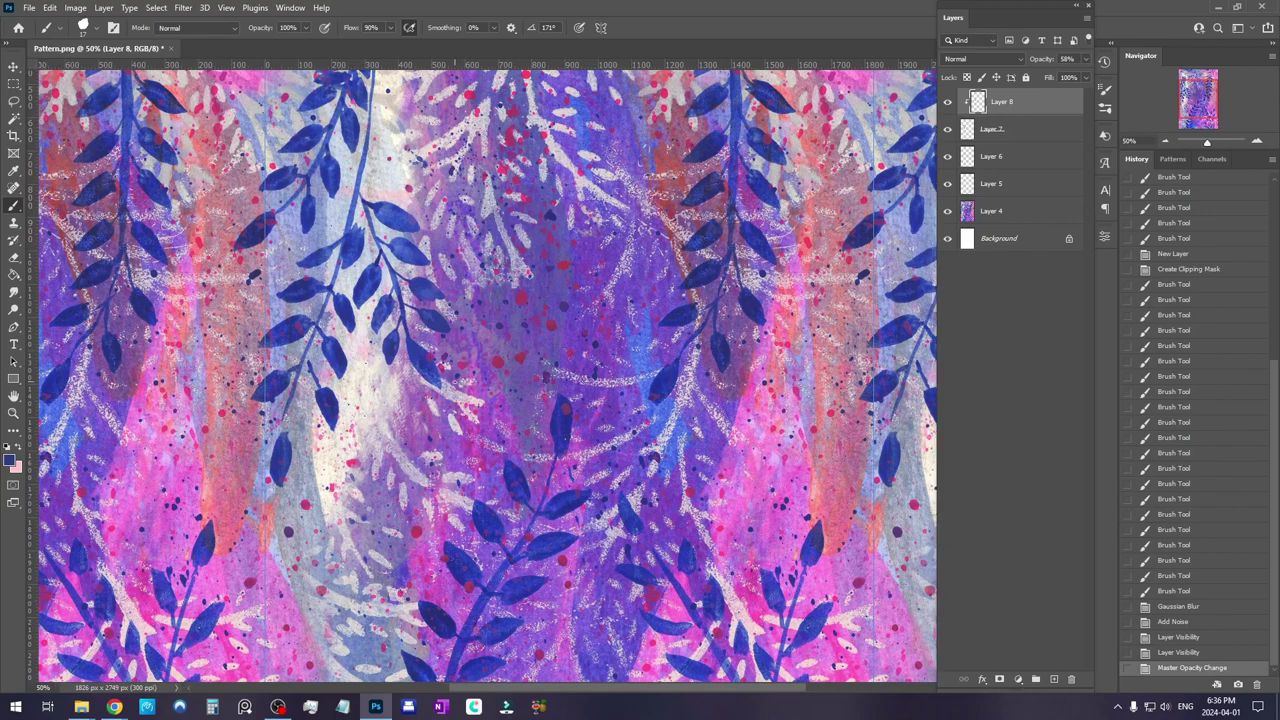
{"action": "left_click_drag", "start_coordinate": [588, 420], "coordinate": [736, 370]}
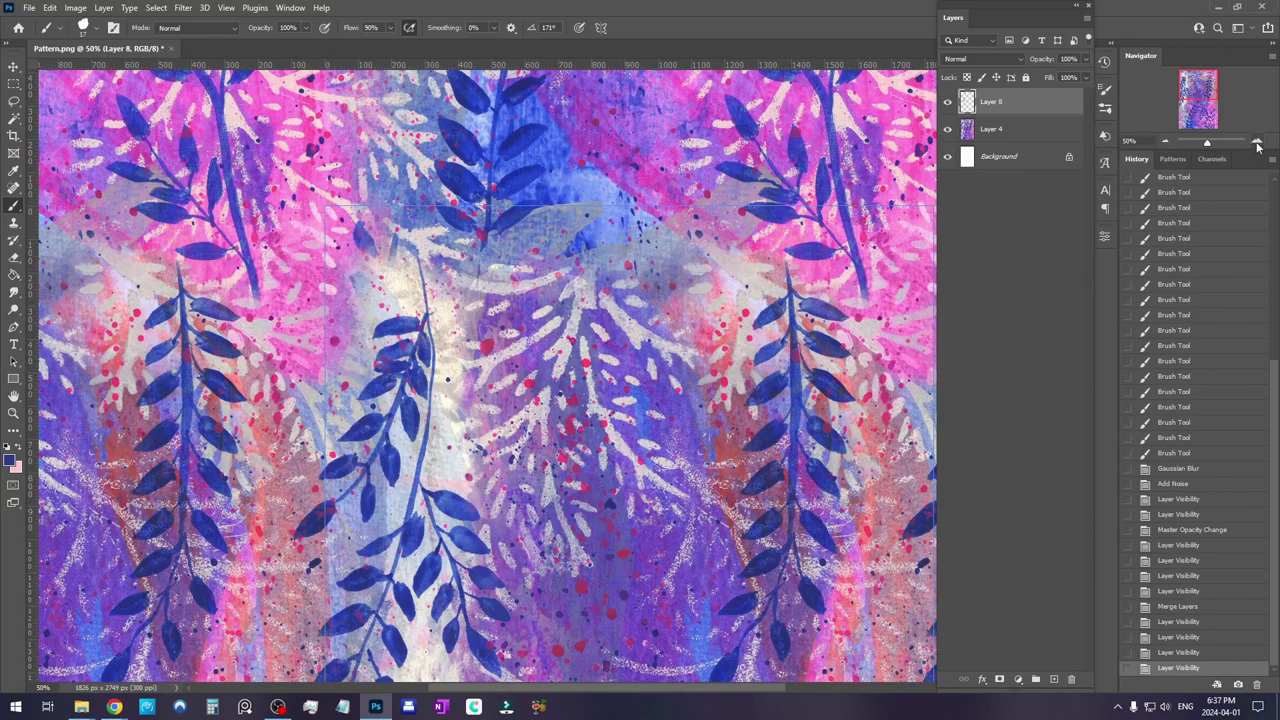
On a new layer, extend the cut-off branch stem below the tile's upper seam and repaint the neighbouring thin stem's tip in blue
{"action": "scroll", "coordinate": [598, 310], "scroll_direction": "up", "scroll_amount": 2}
{"action": "left_click_drag", "start_coordinate": [598, 310], "coordinate": [758, 497]}
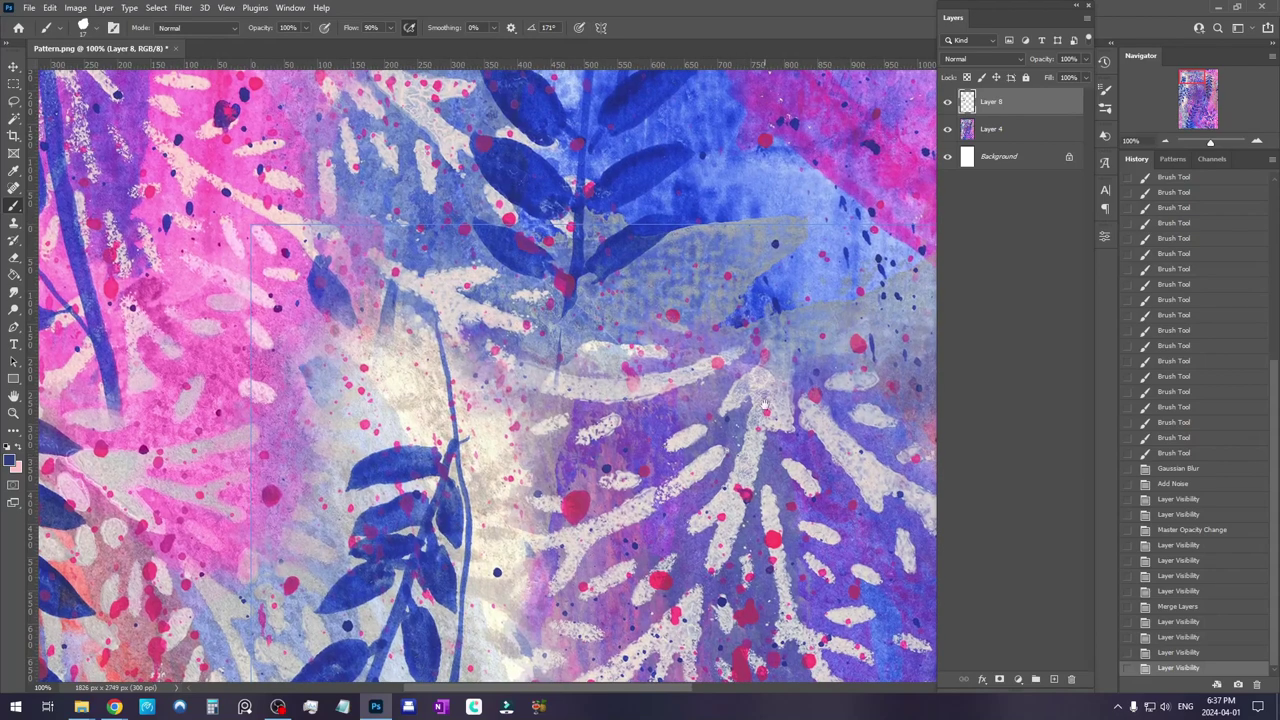
{"action": "left_click", "coordinate": [1053, 679]}
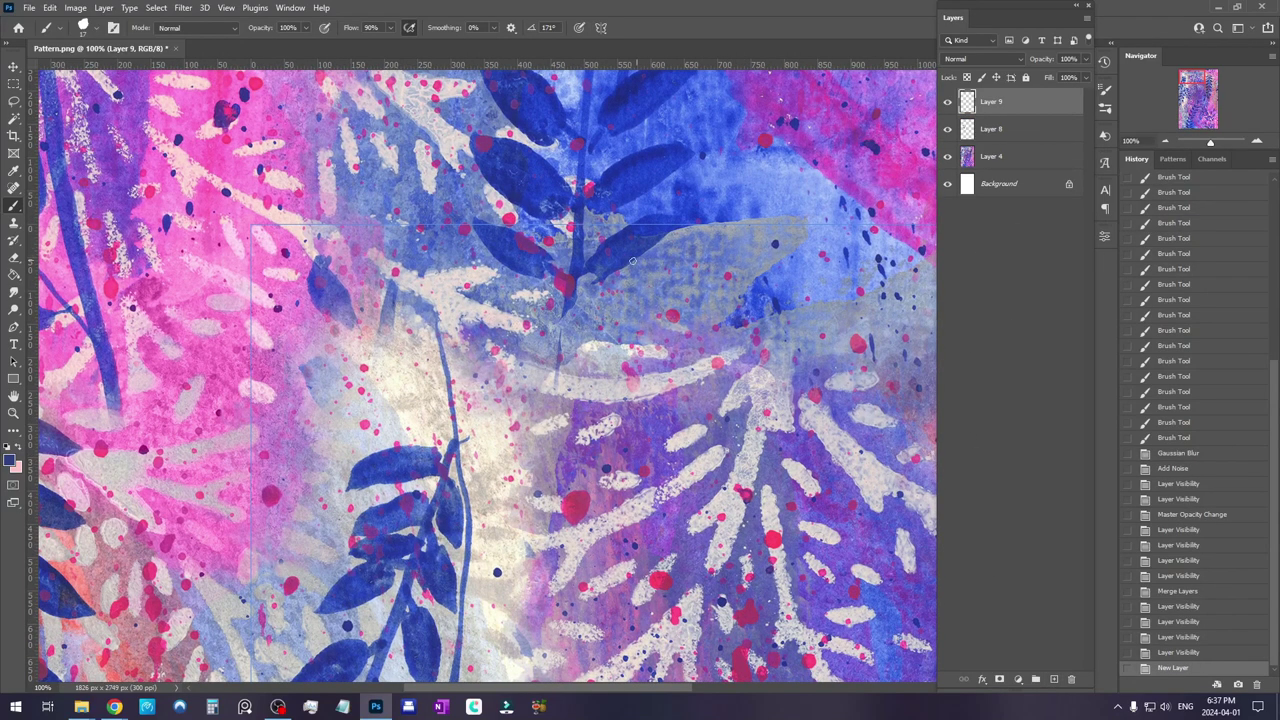
{"action": "left_click", "coordinate": [1257, 143]}
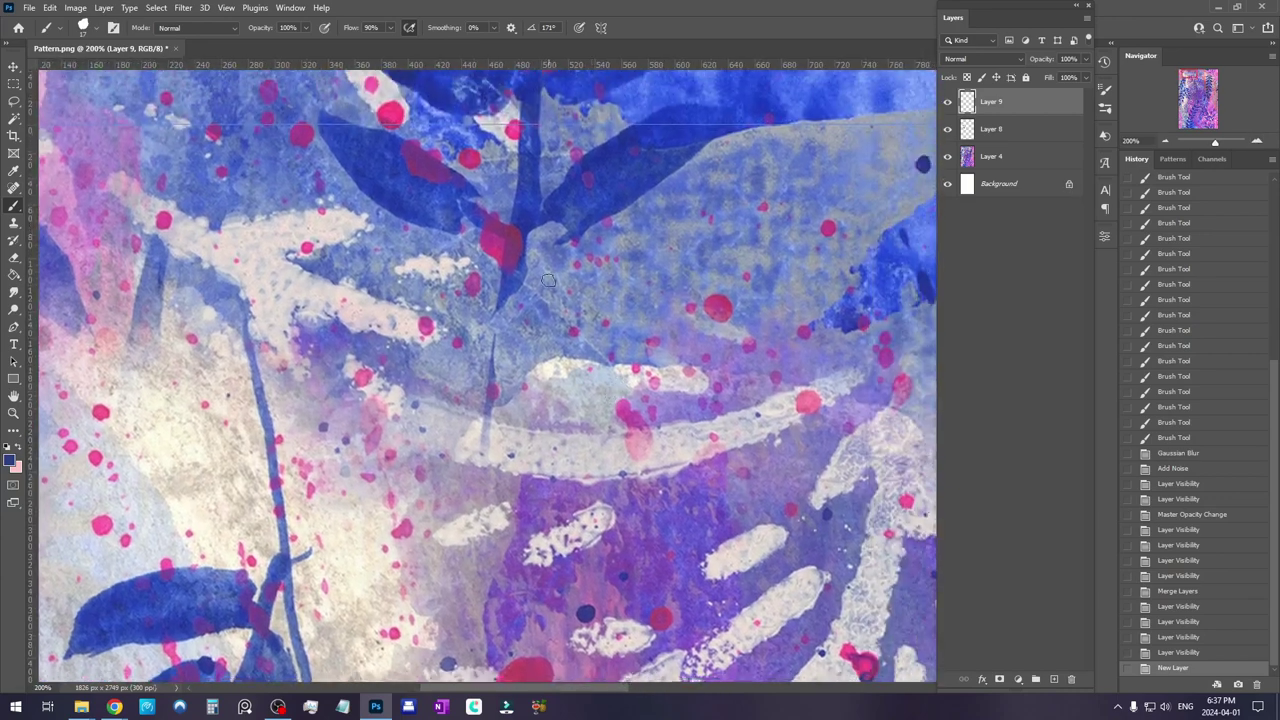
{"action": "left_click_drag", "start_coordinate": [531, 222], "coordinate": [494, 395]}
{"action": "left_click", "coordinate": [513, 325]}
{"action": "left_click_drag", "start_coordinate": [503, 325], "coordinate": [497, 355]}
{"action": "mouse_move", "coordinate": [497, 360]}
{"action": "left_mouse_down"}
{"action": "mouse_move", "coordinate": [489, 451]}
{"action": "mouse_move", "coordinate": [515, 325]}
{"action": "left_mouse_up"}
{"action": "left_click", "coordinate": [549, 233]}
{"action": "left_click_drag", "start_coordinate": [272, 434], "coordinate": [460, 420]}
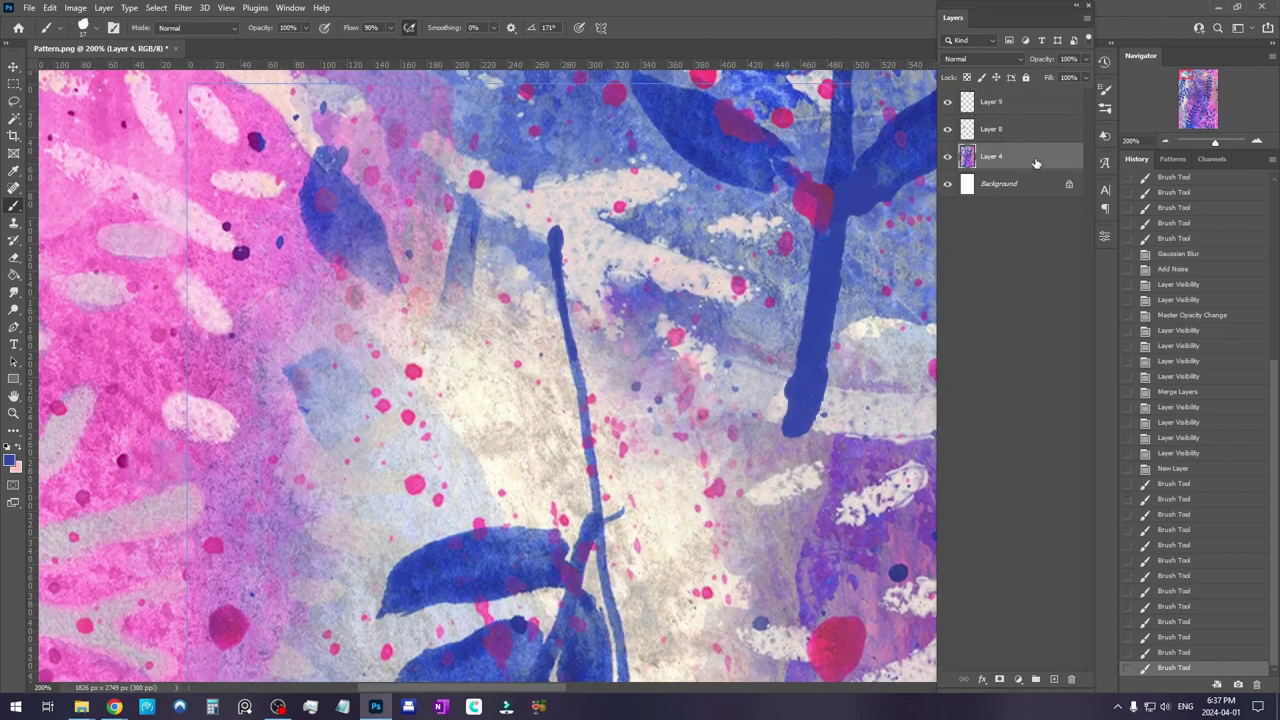
Clone surrounding texture on Layer 4 over the isolated leaf and faint stem fragment near the tile's upper-left corner, and add a new layer
{"action": "key", "text": "s"}
{"action": "left_click_drag", "start_coordinate": [380, 280], "coordinate": [300, 182]}
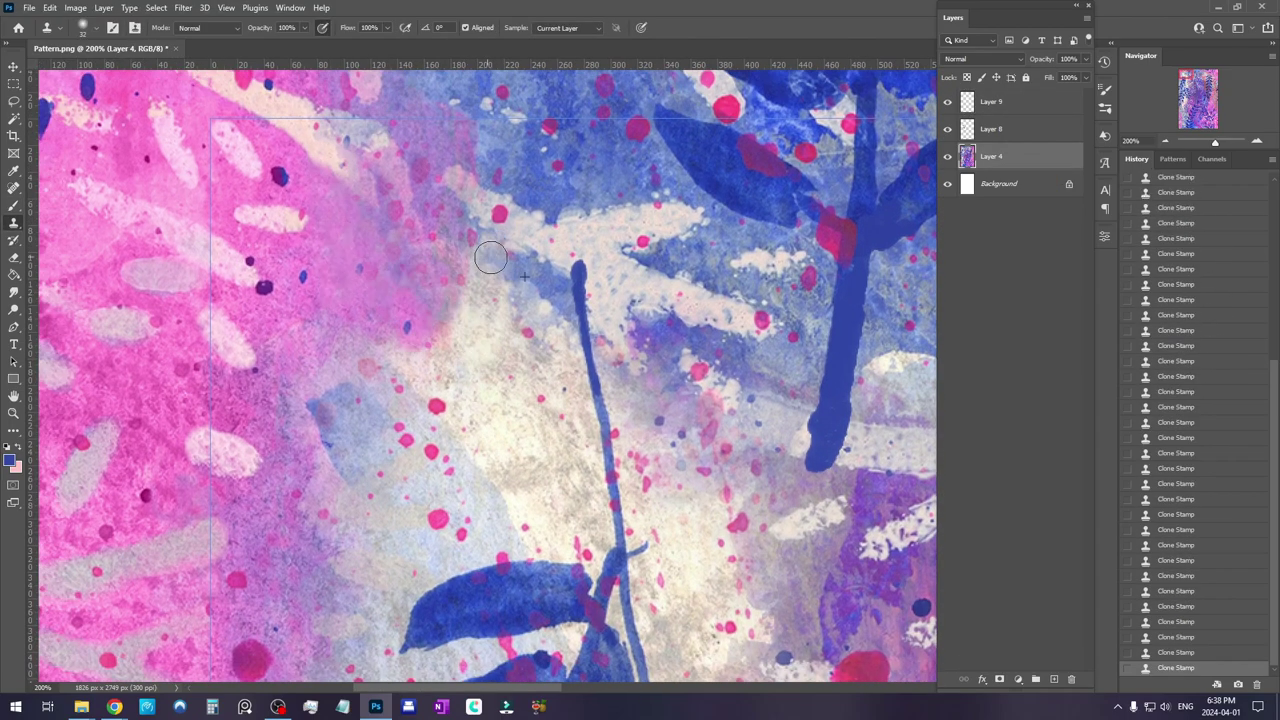
{"action": "key", "text": "ctrl+shift+alt+n"}
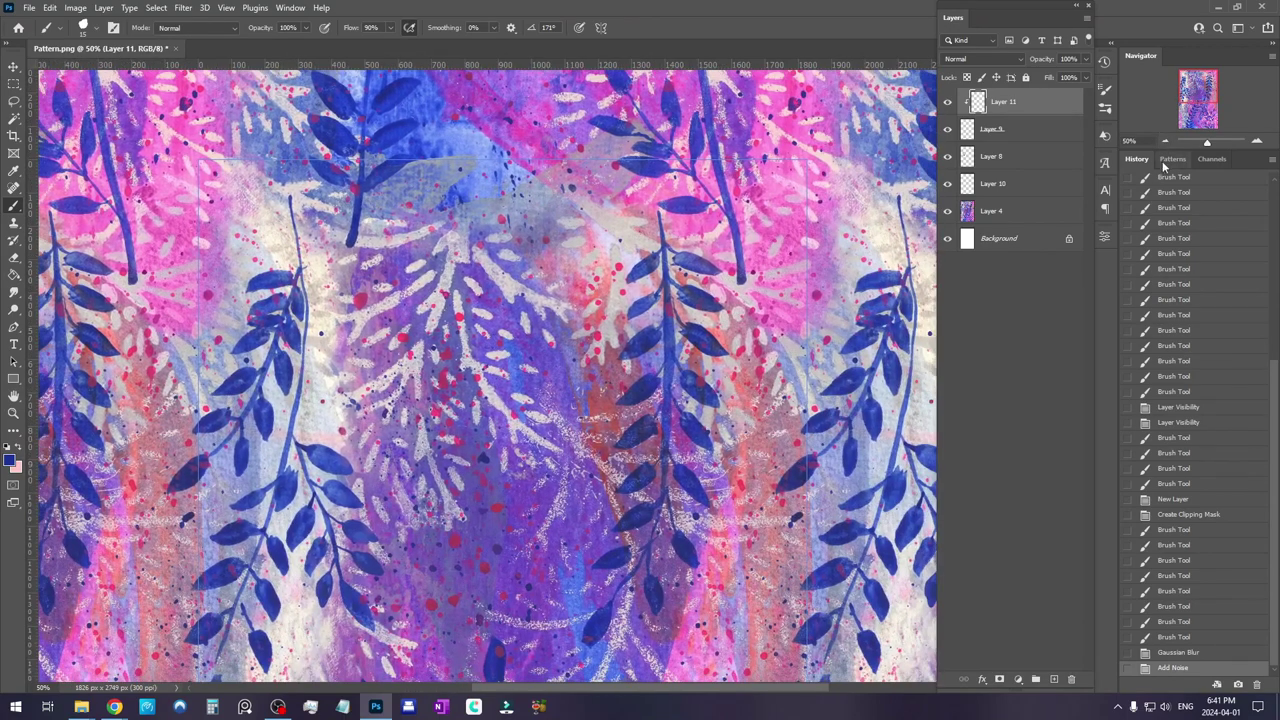
Turn off the view extras to hide the tile outline and inspect the repeating pattern for visible seams
{"action": "left_click", "coordinate": [1165, 141]}
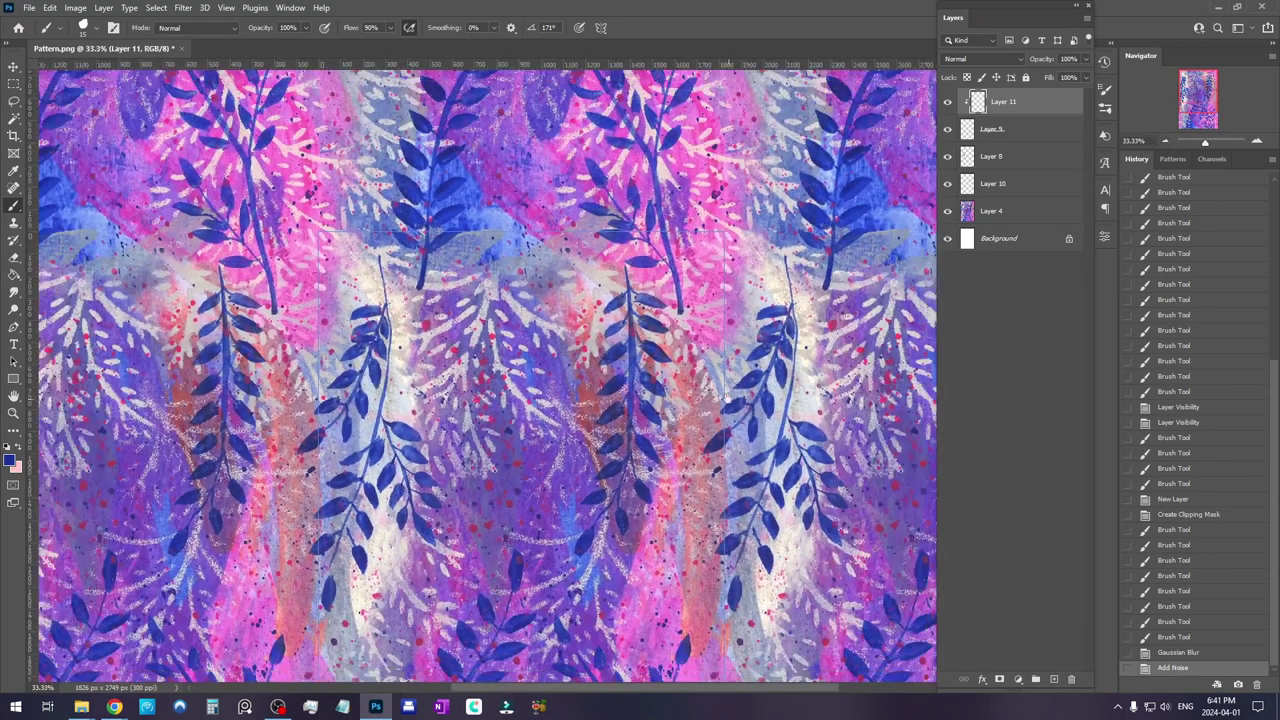
{"action": "left_click", "coordinate": [1164, 141]}
{"action": "mouse_move", "coordinate": [788, 362]}
{"action": "left_mouse_down"}
{"action": "mouse_move", "coordinate": [755, 285]}
{"action": "mouse_move", "coordinate": [709, 311]}
{"action": "mouse_move", "coordinate": [787, 378]}
{"action": "left_mouse_up"}
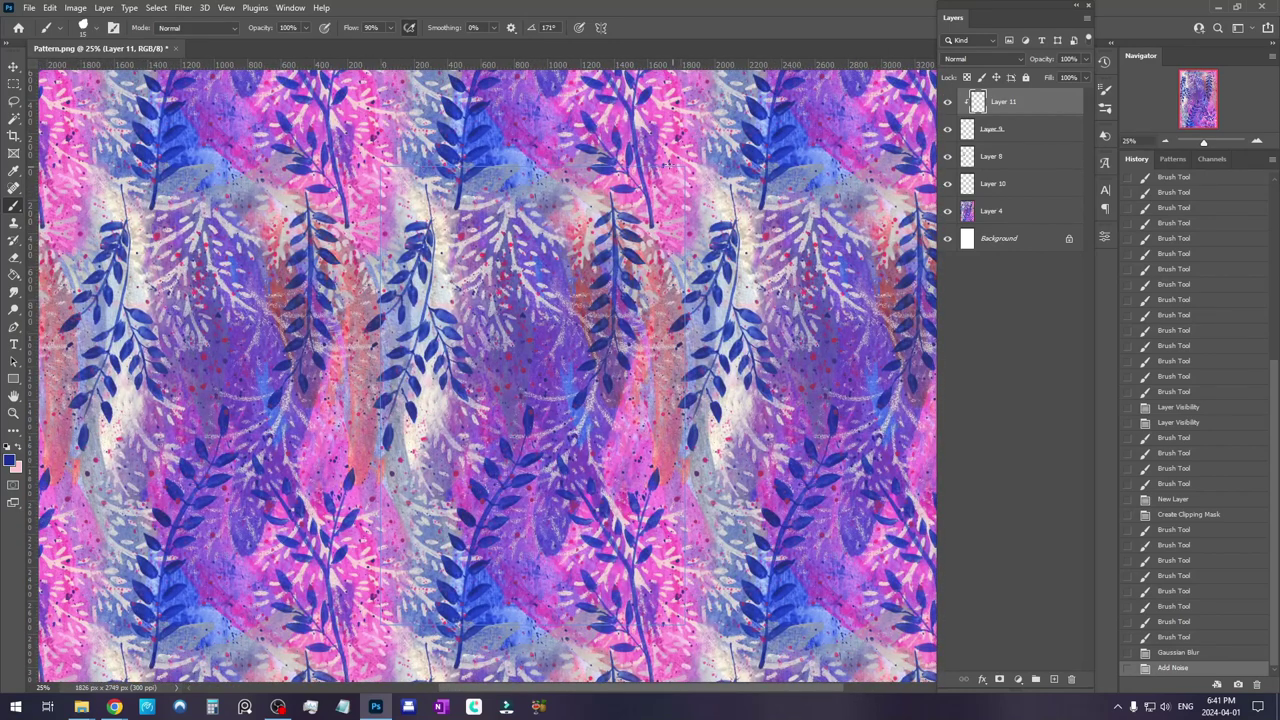
{"action": "left_click", "coordinate": [226, 7]}
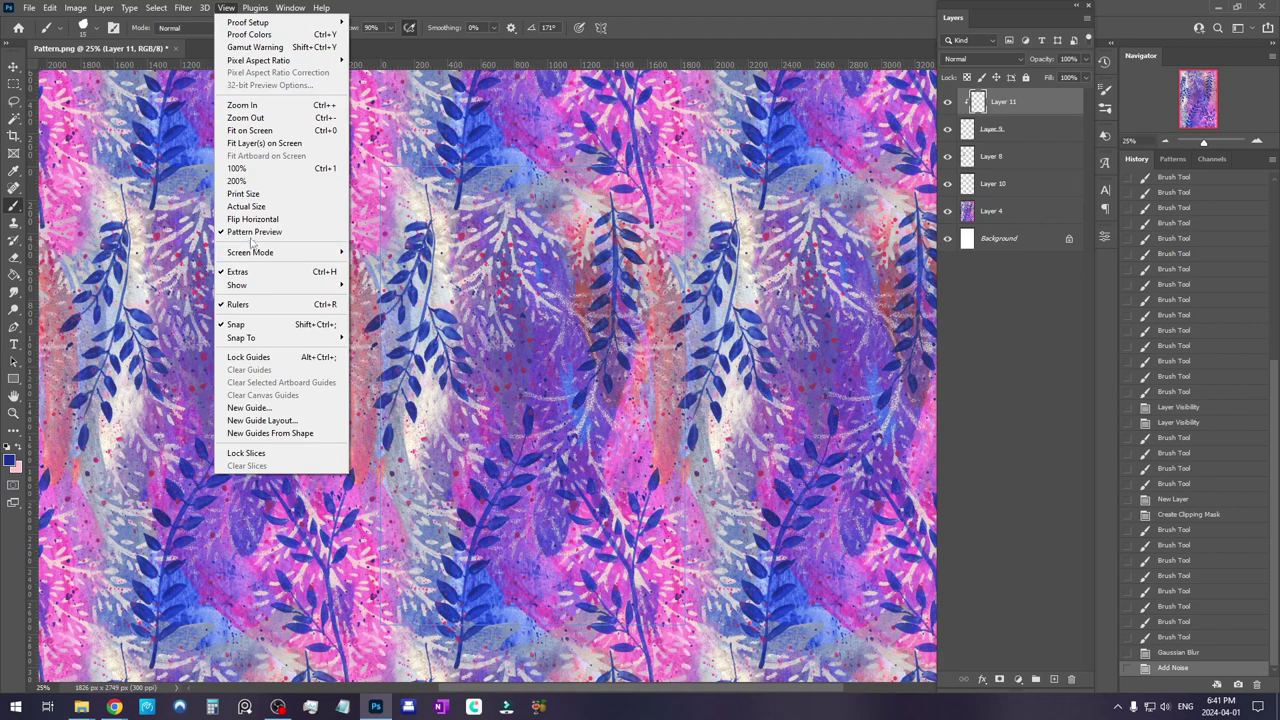
{"action": "left_click", "coordinate": [240, 271]}
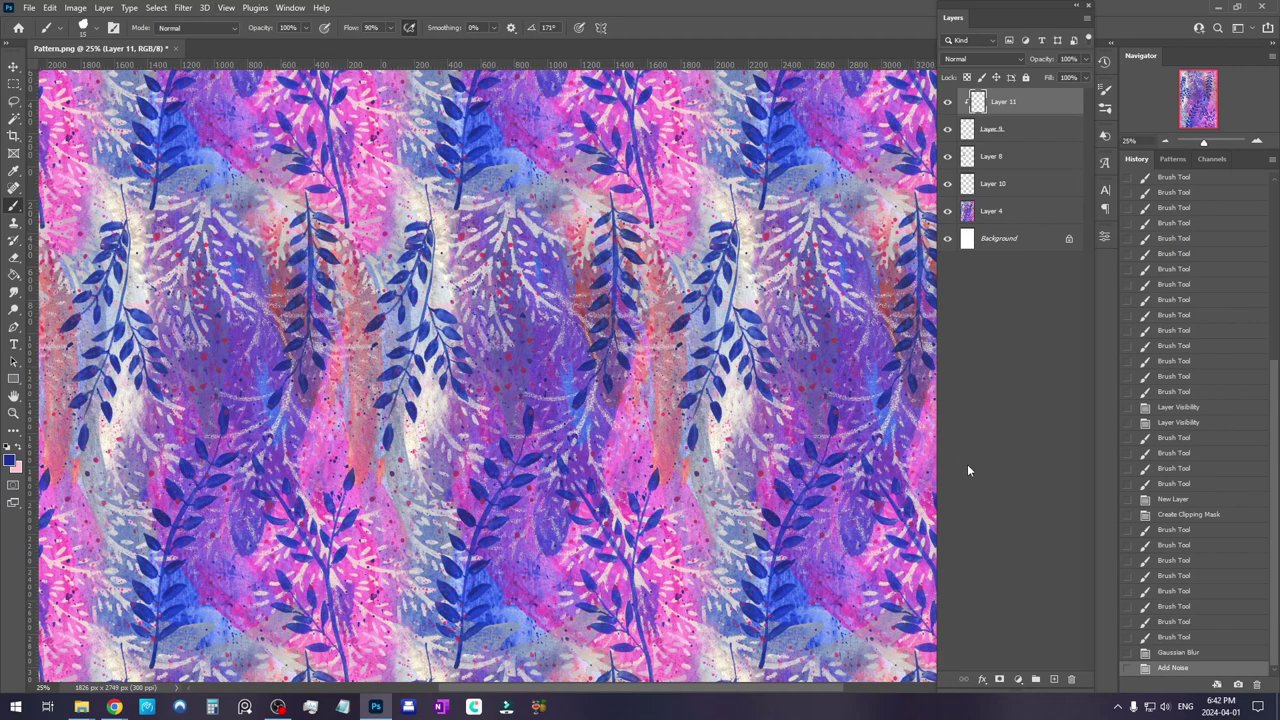
{"action": "left_click_drag", "start_coordinate": [832, 312], "coordinate": [798, 260]}
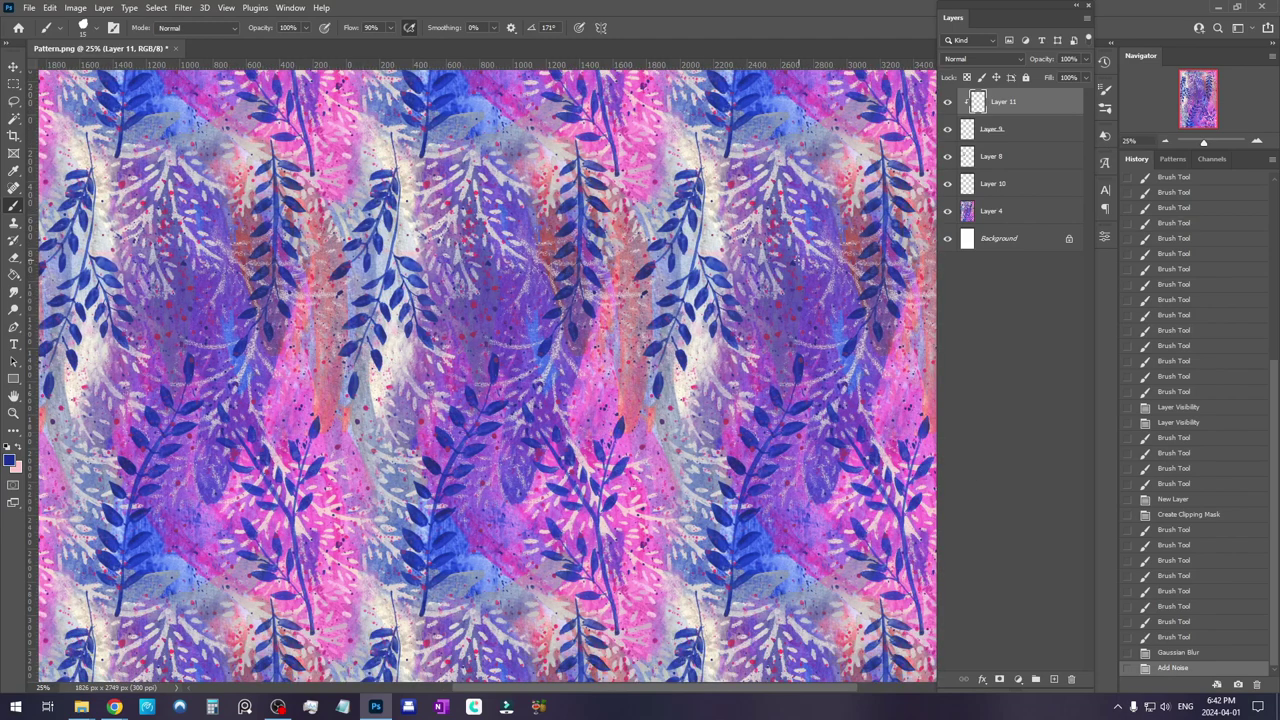